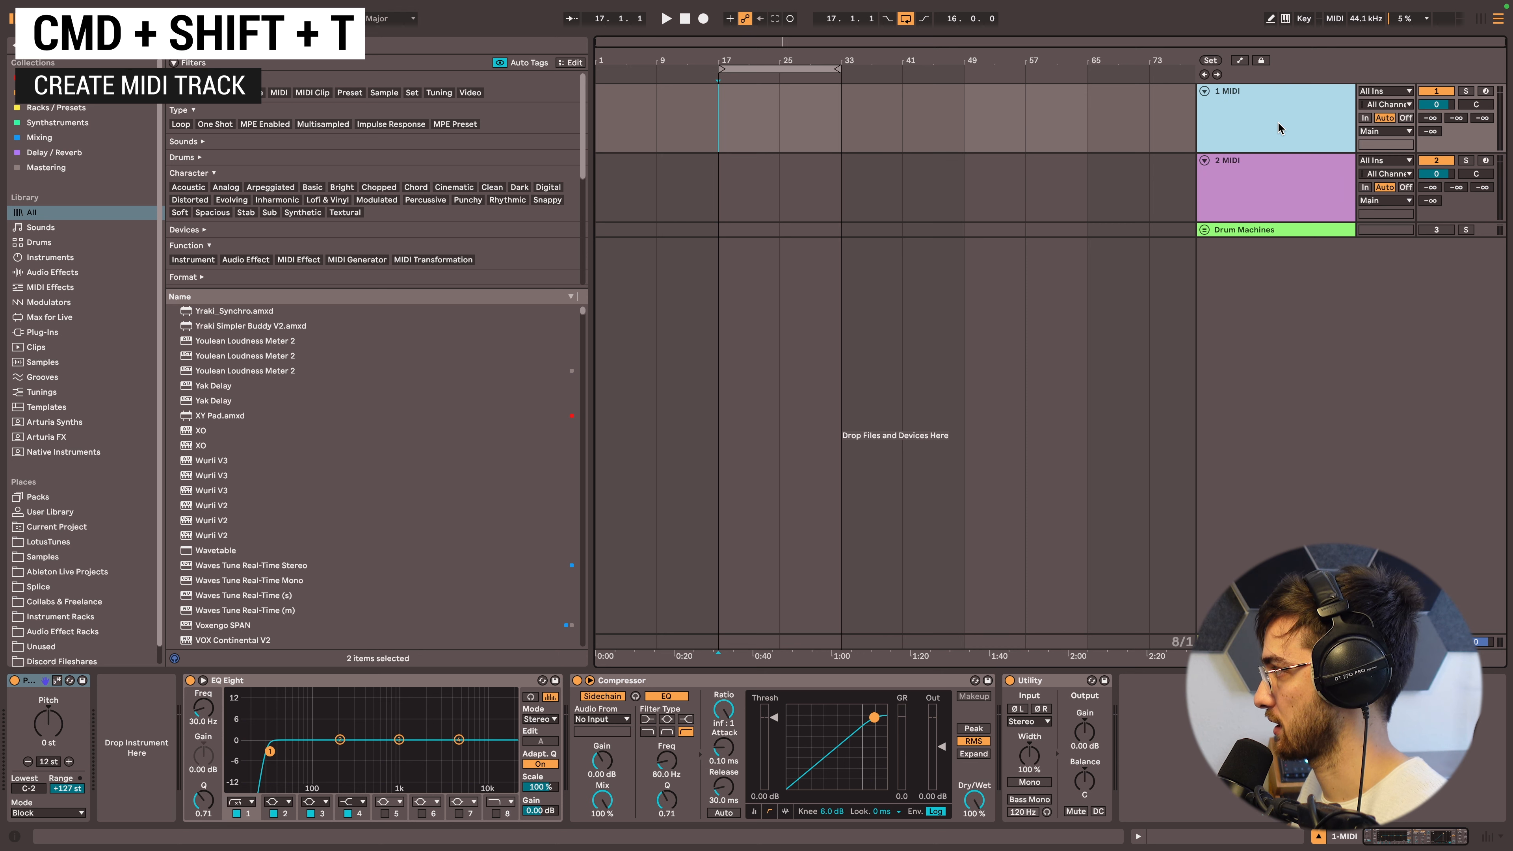
- Delete the surplus MIDI track and load an empty Drum Rack from the Drums library onto the remaining MIDI track
key(Delete)
key(super+f)
text(draum rack)
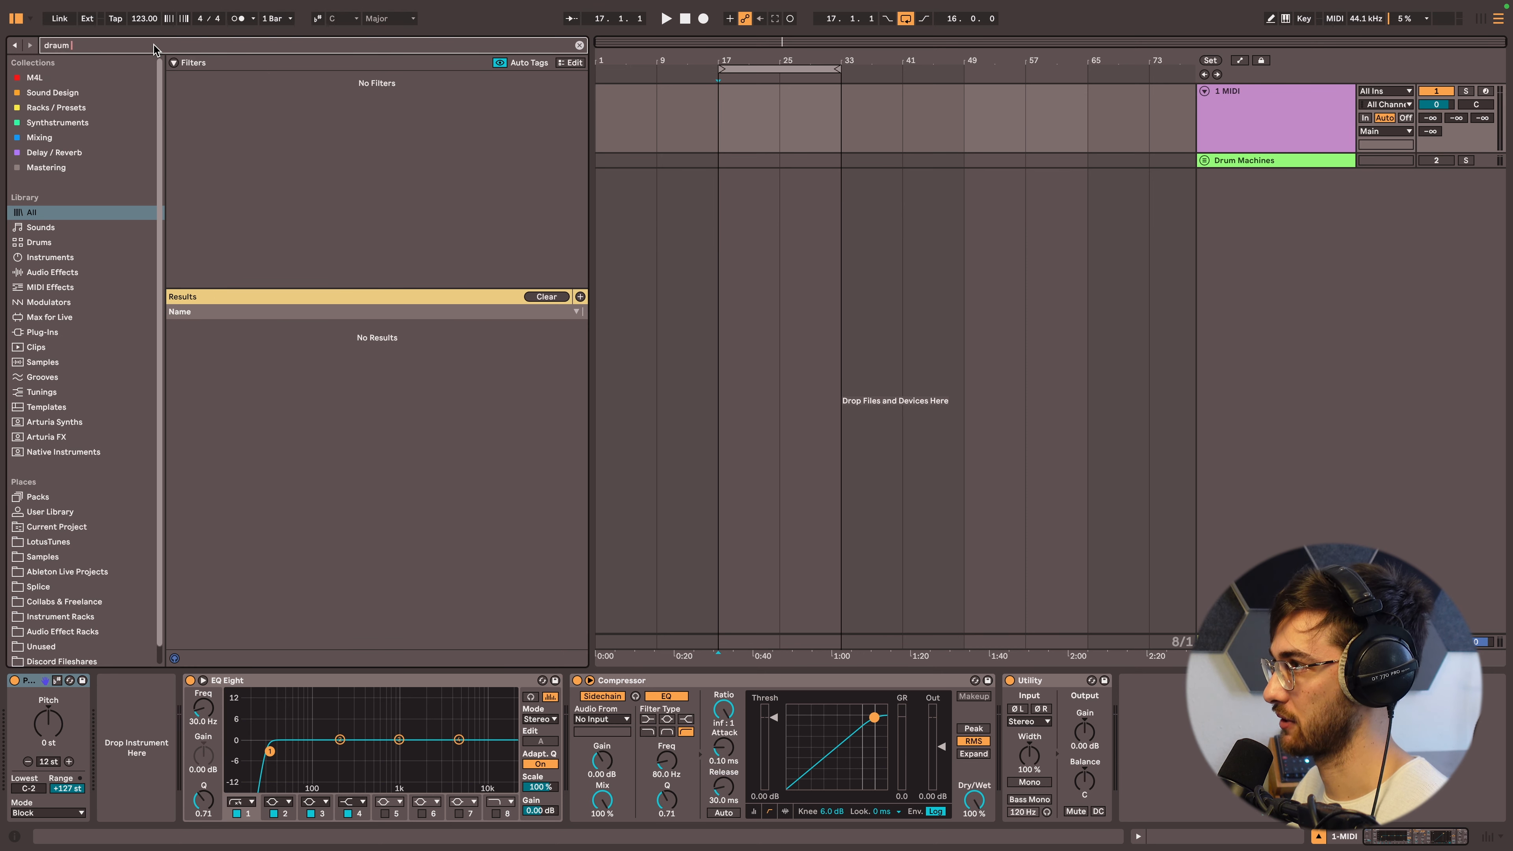
click(1248, 132)
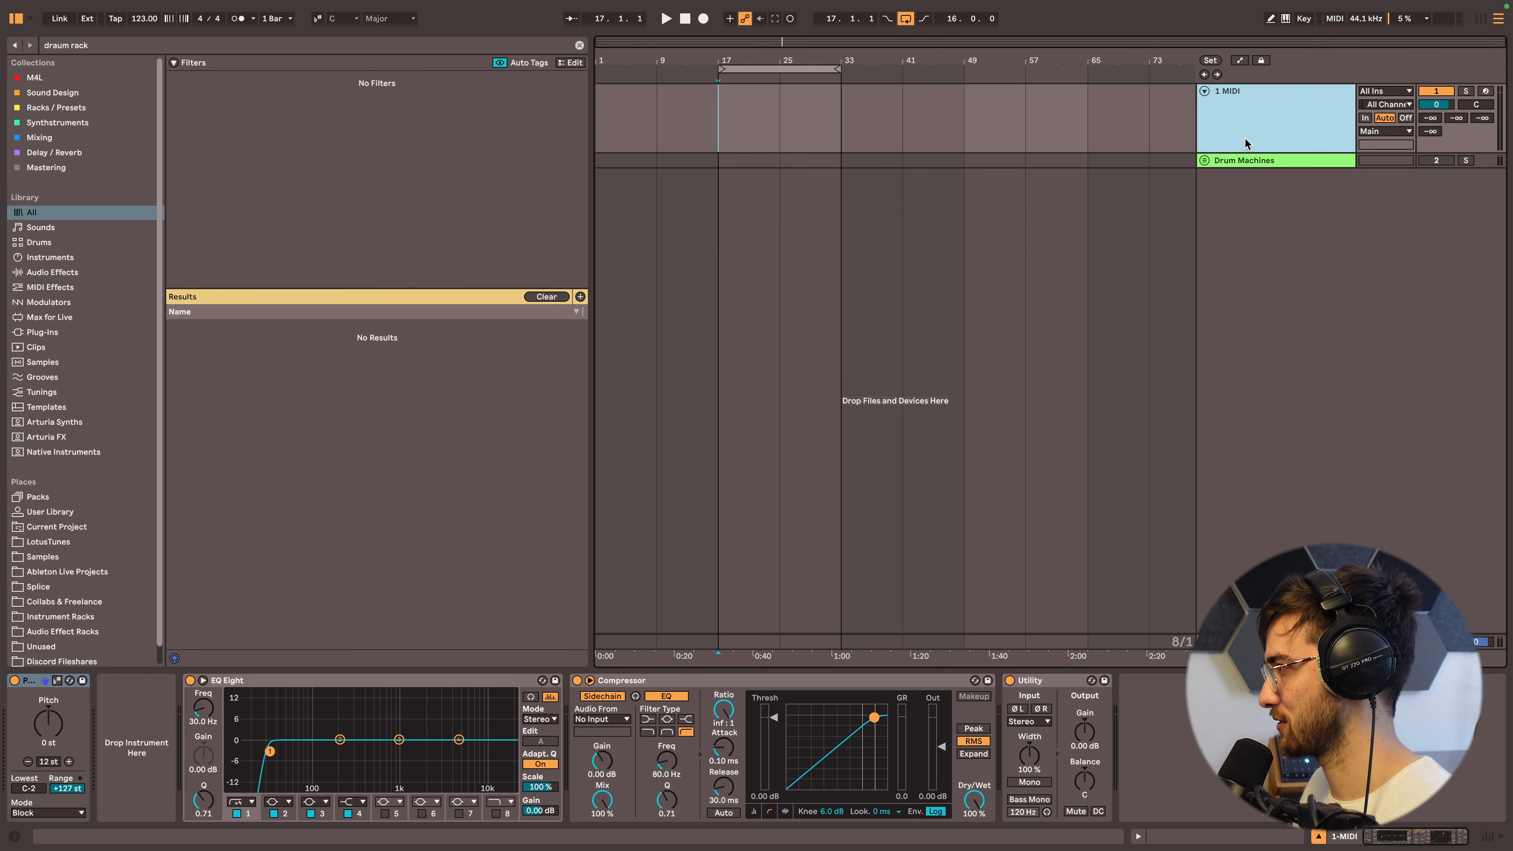
click(34, 241)
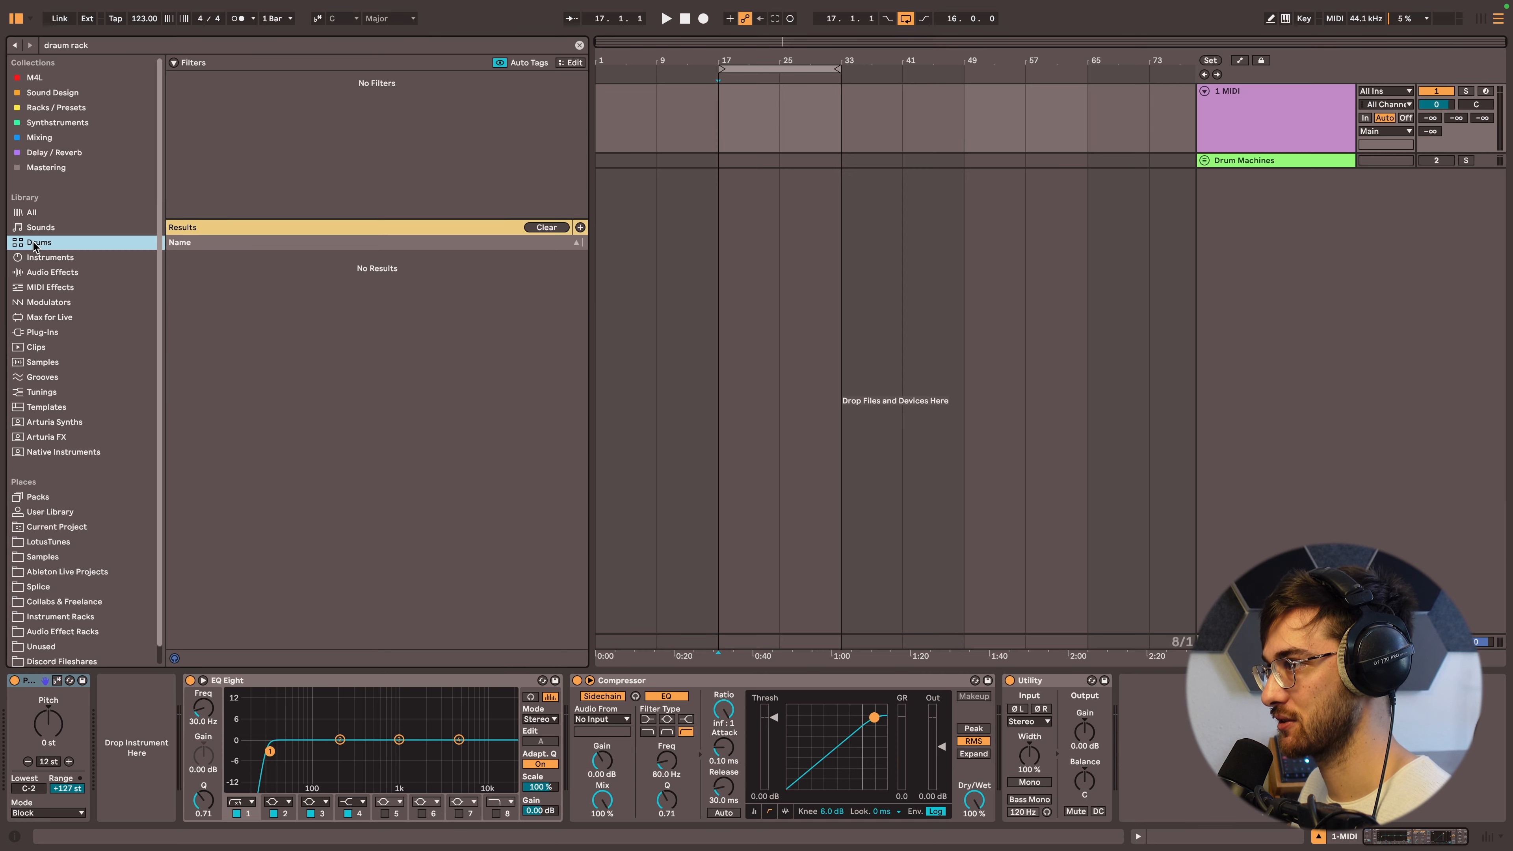
click(104, 45)
text(drum rack)
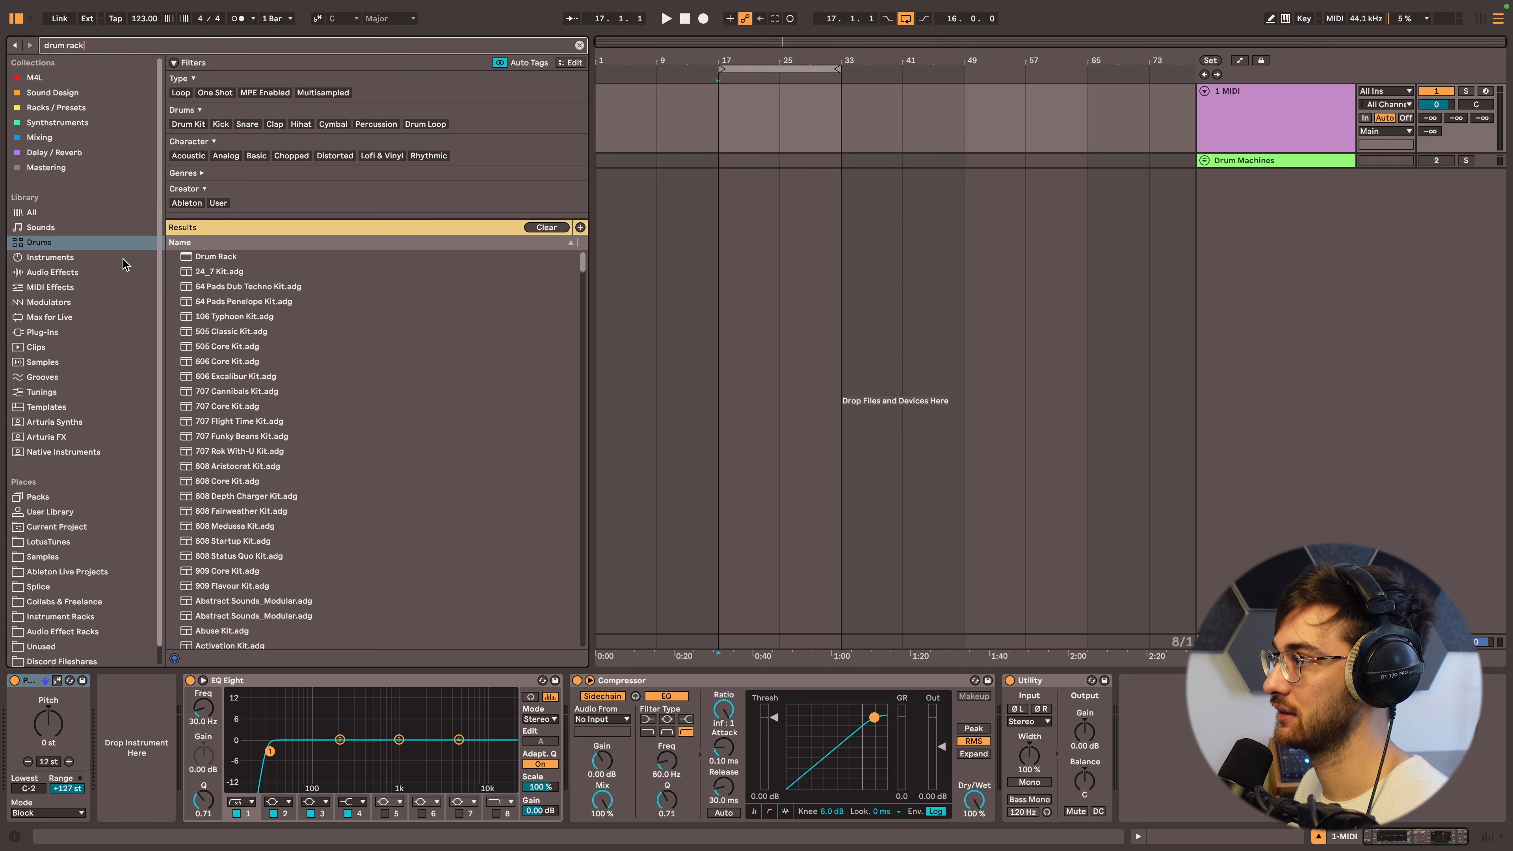
drag(194, 256, 770, 135)
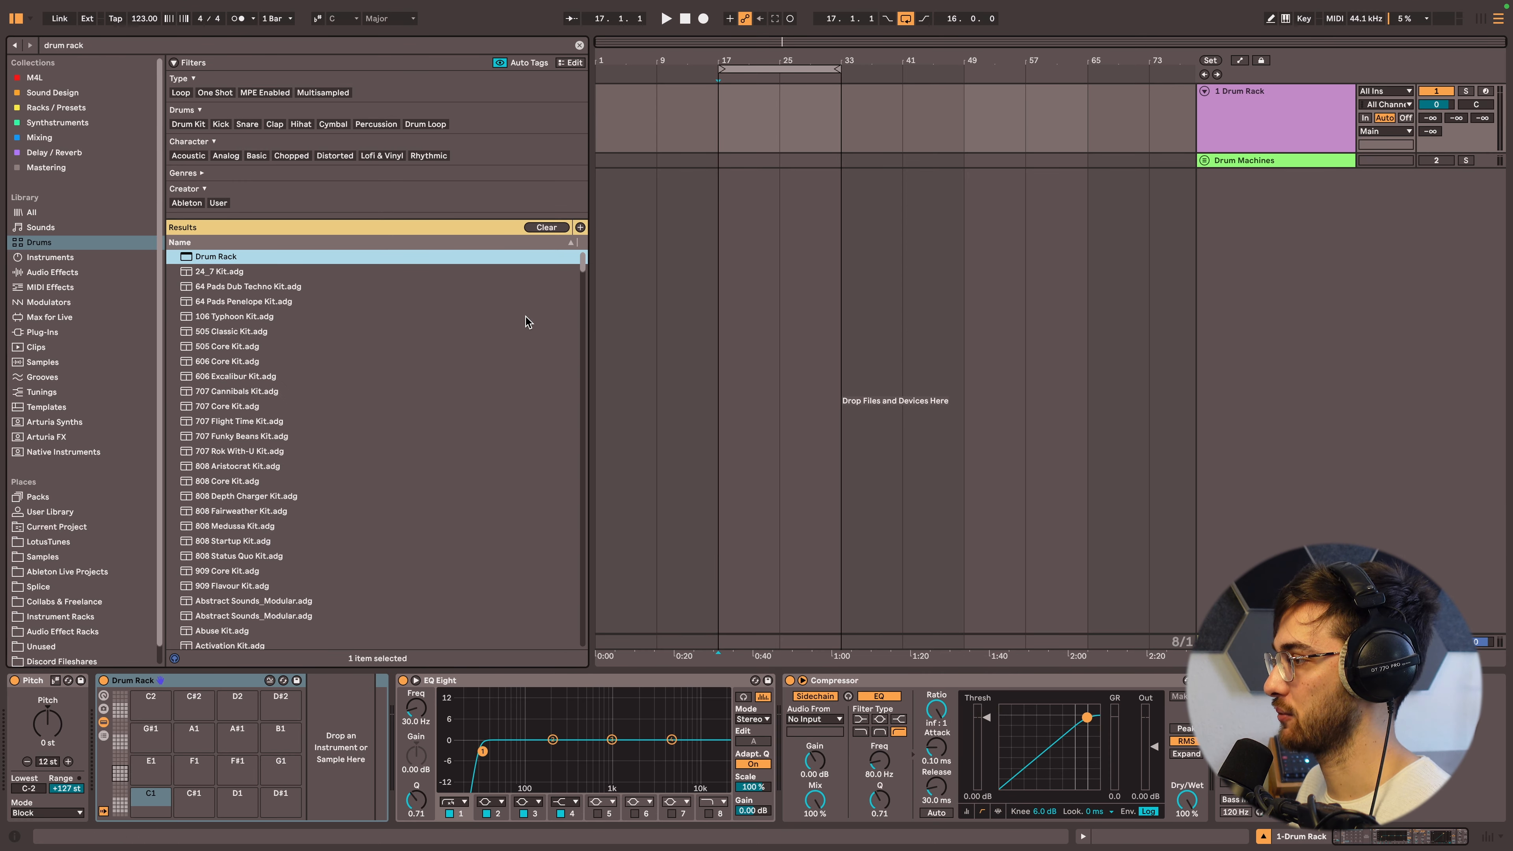
- Look through the drum kit presets in the search results and the empty Drum Rack pads C#1, D1 and D#1
scroll(256, 524, down, 1)
scroll(256, 505, up, 1)
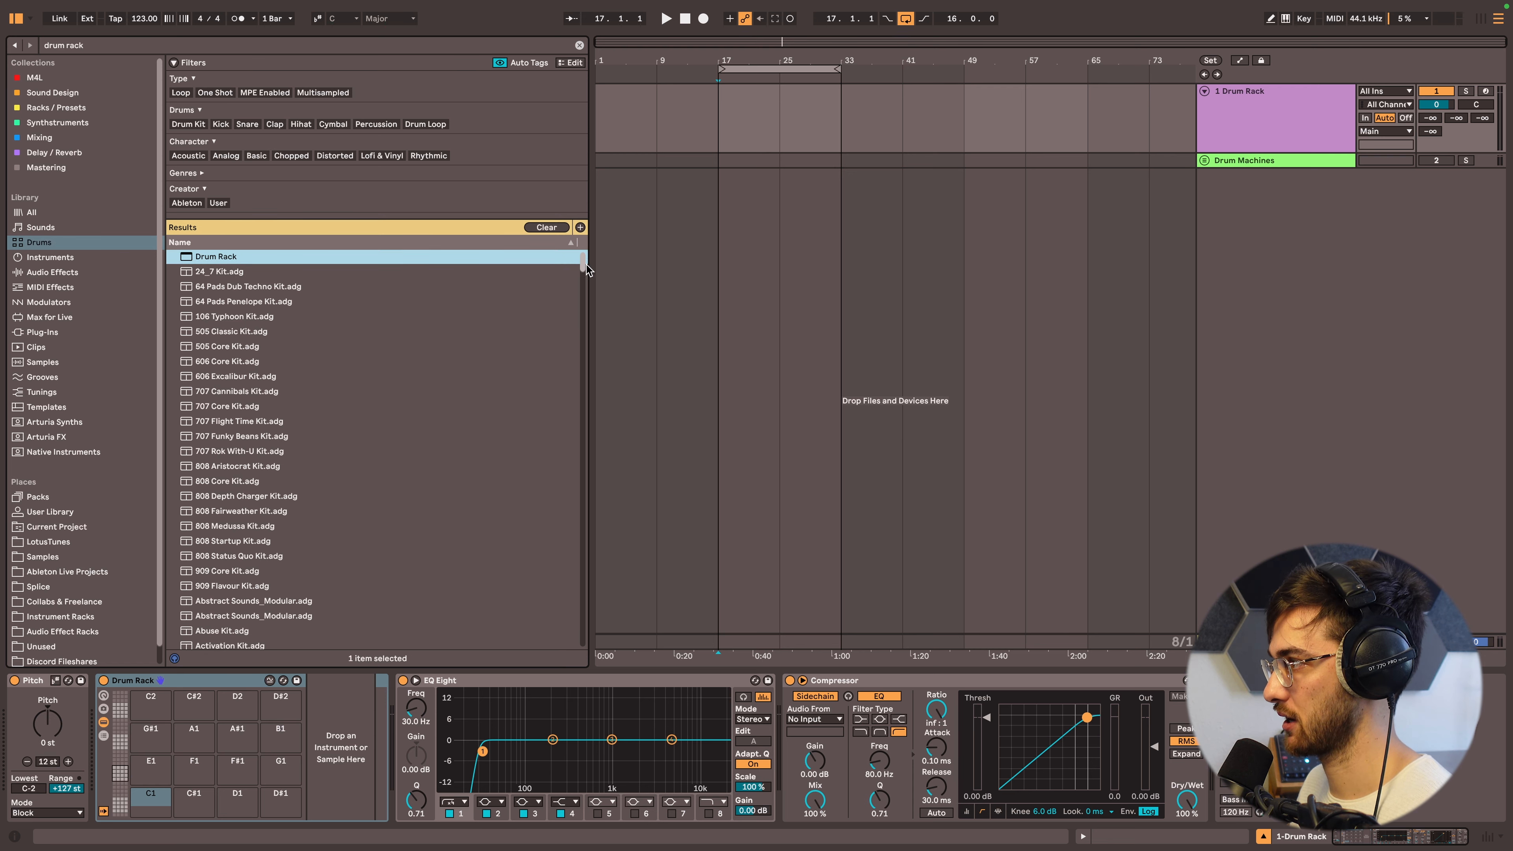
drag(586, 265, 584, 275)
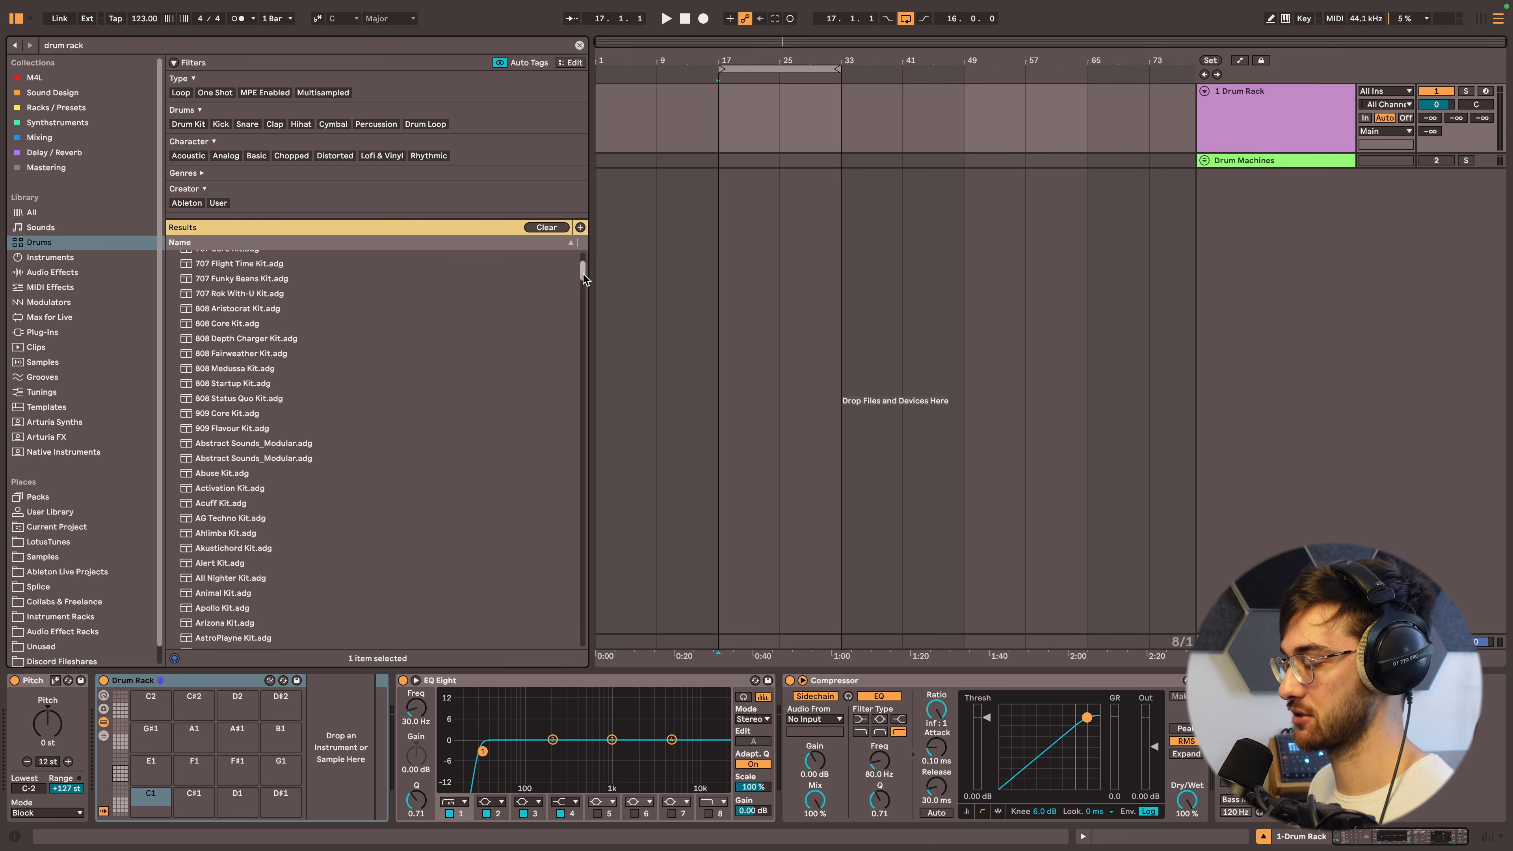
scroll(400, 387, up, 4)
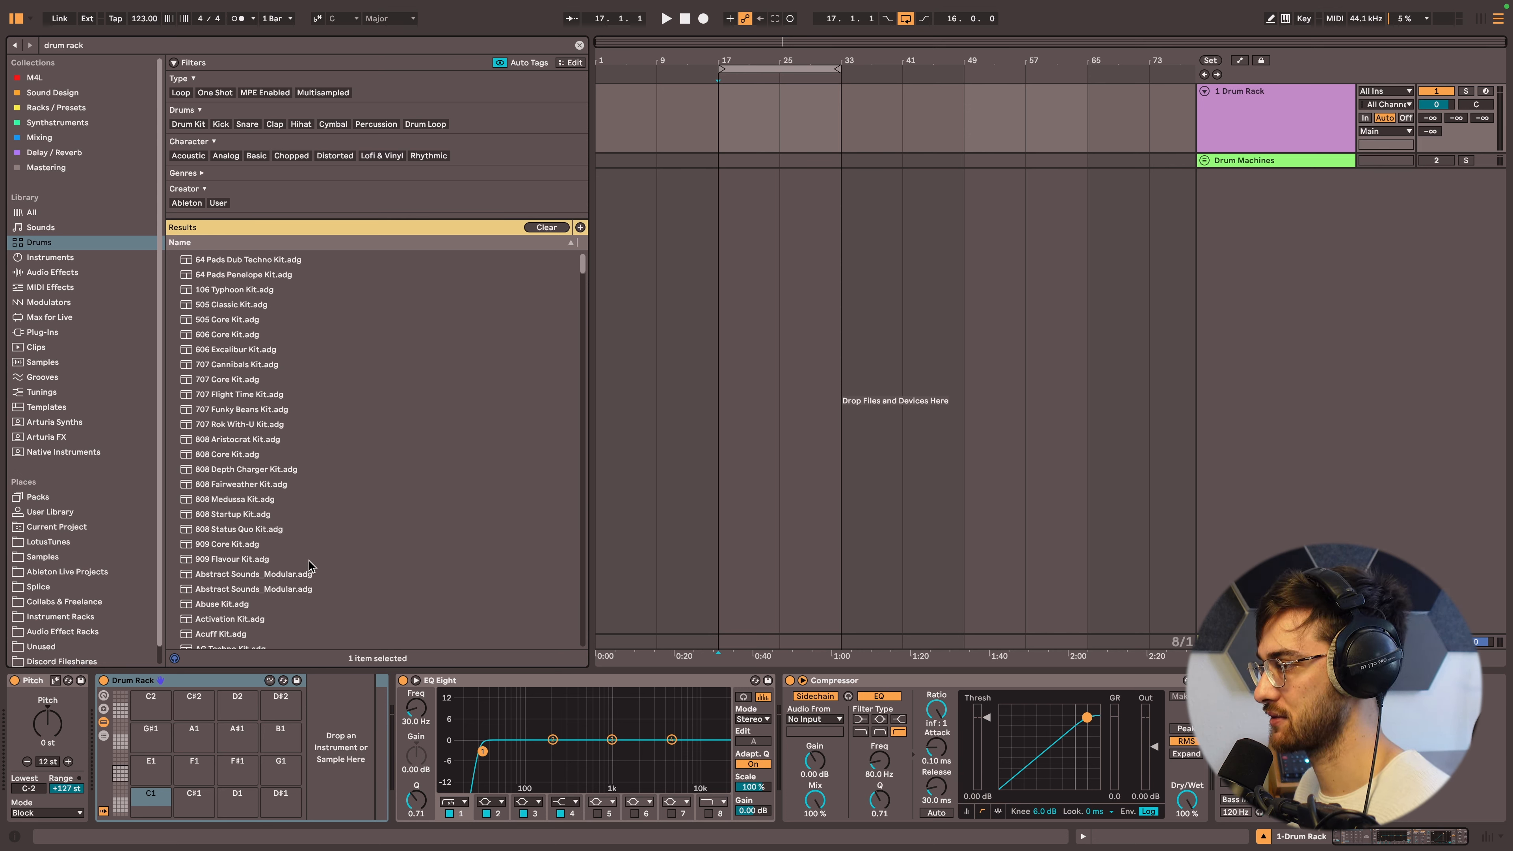
scroll(310, 566, down, 1)
click(191, 801)
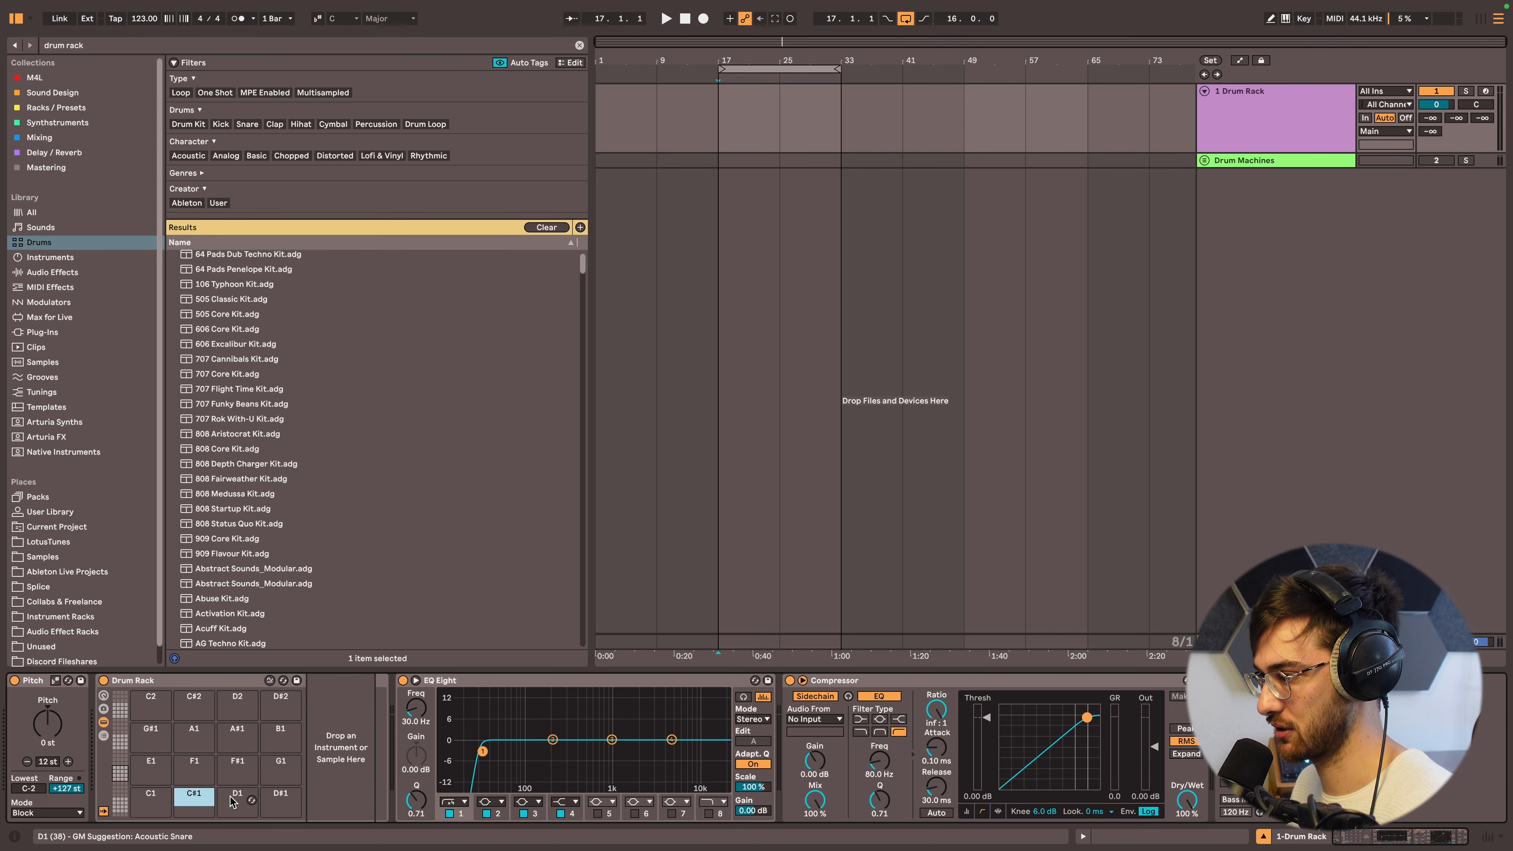
click(233, 801)
click(277, 799)
scroll(261, 596, down, 4)
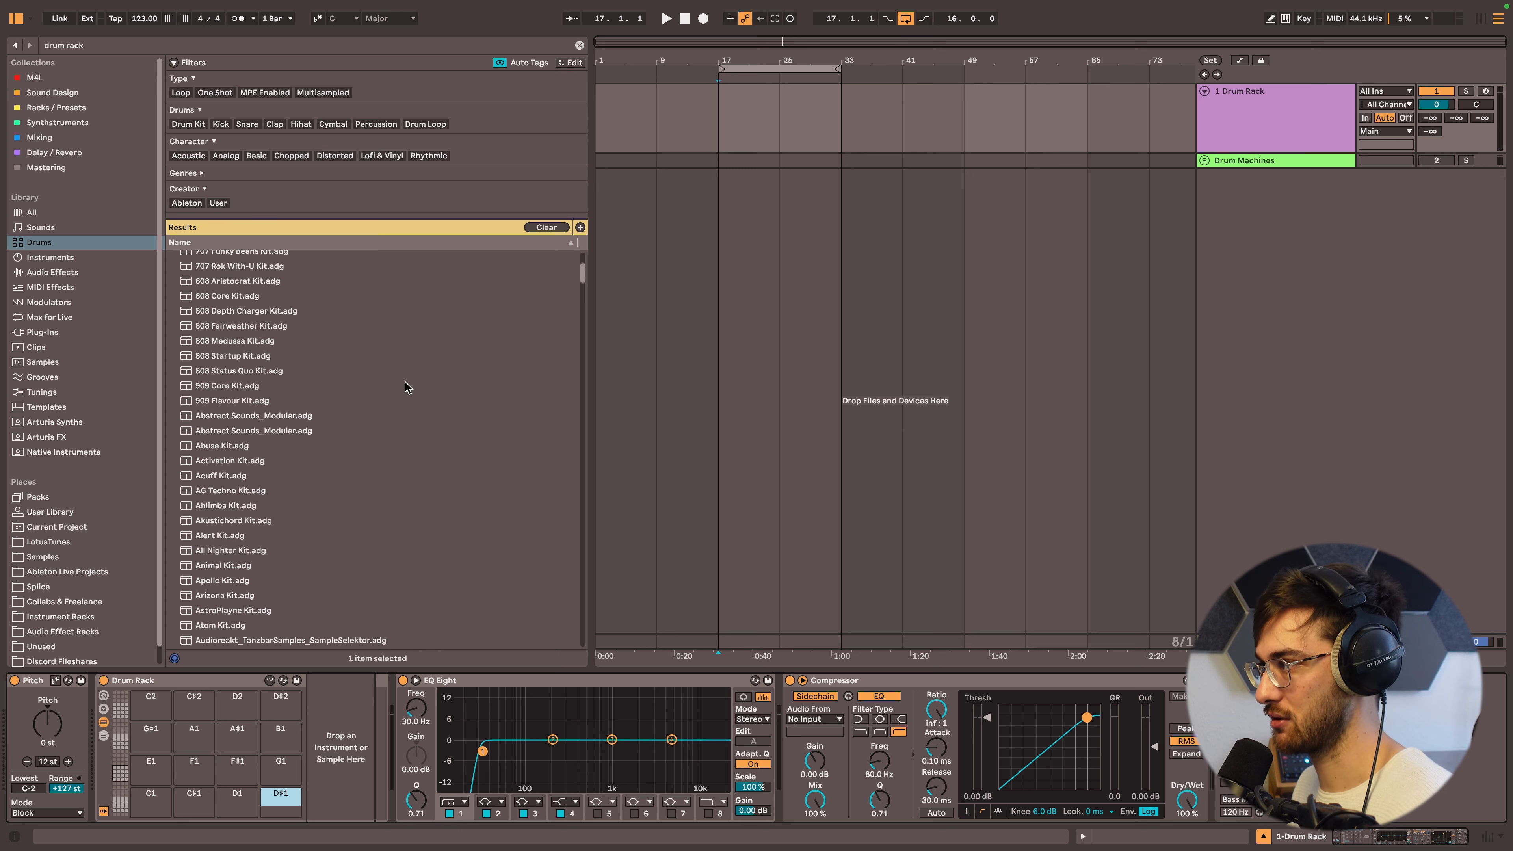
scroll(327, 511, down, 12)
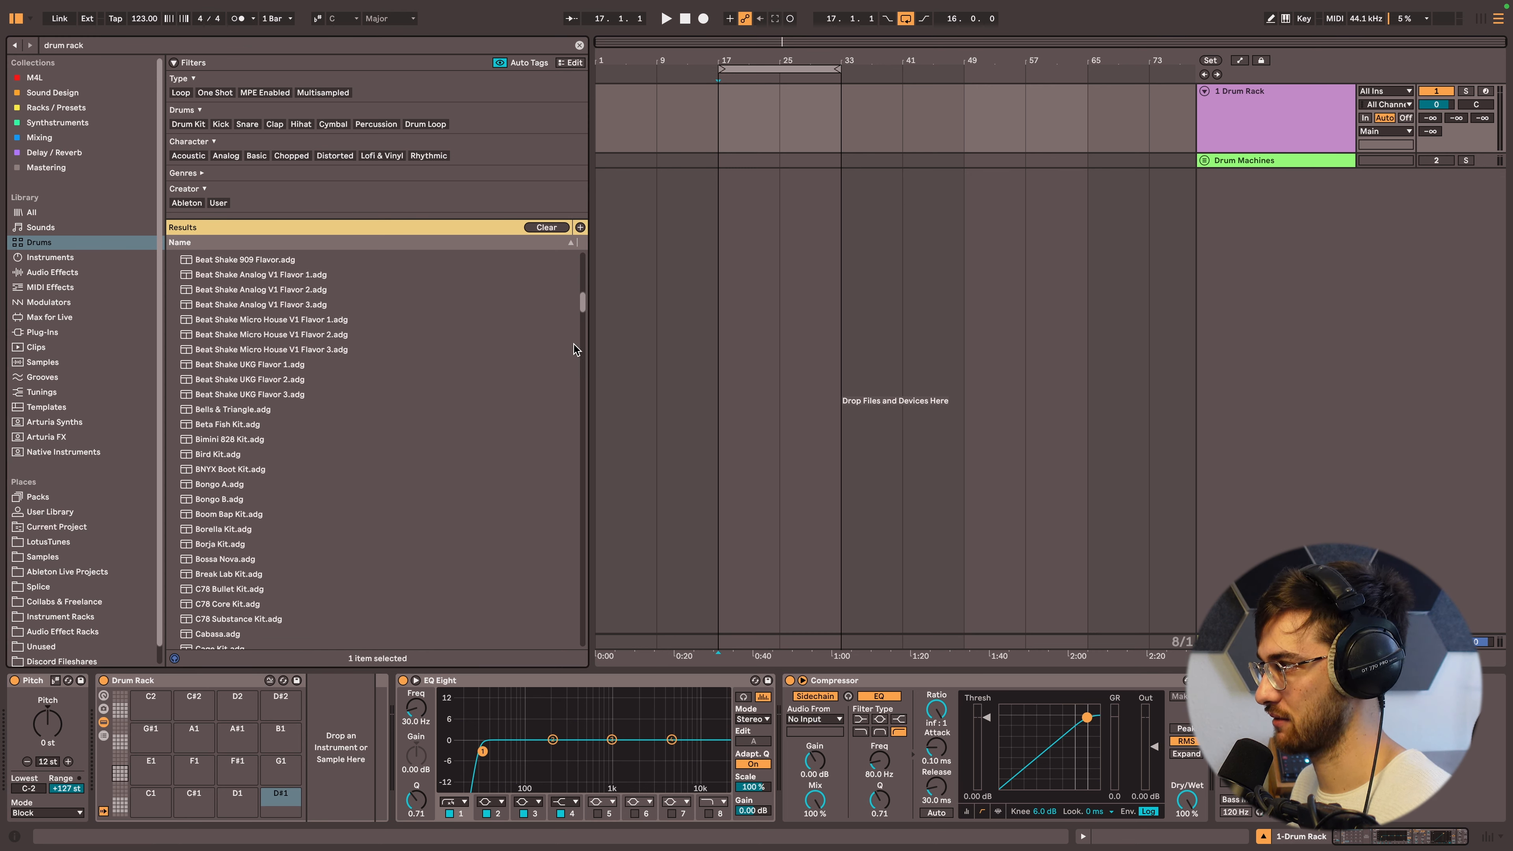
scroll(576, 350, down, 10)
- Clear the search, review the installed packs and the expanded list of available packs, and return to the Drums library
click(44, 498)
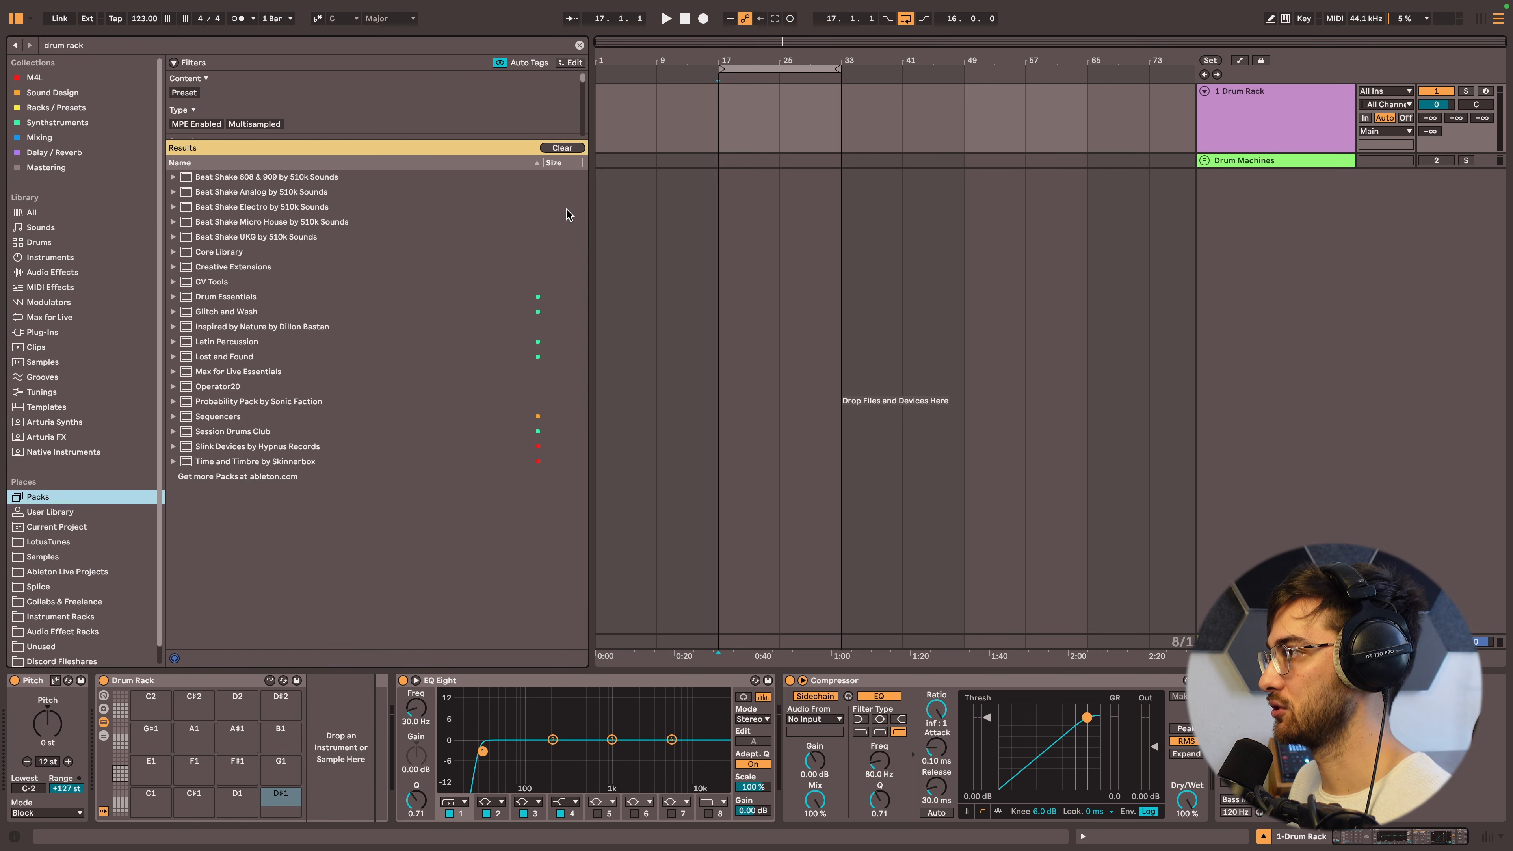
click(563, 147)
click(174, 618)
scroll(281, 598, down, 3)
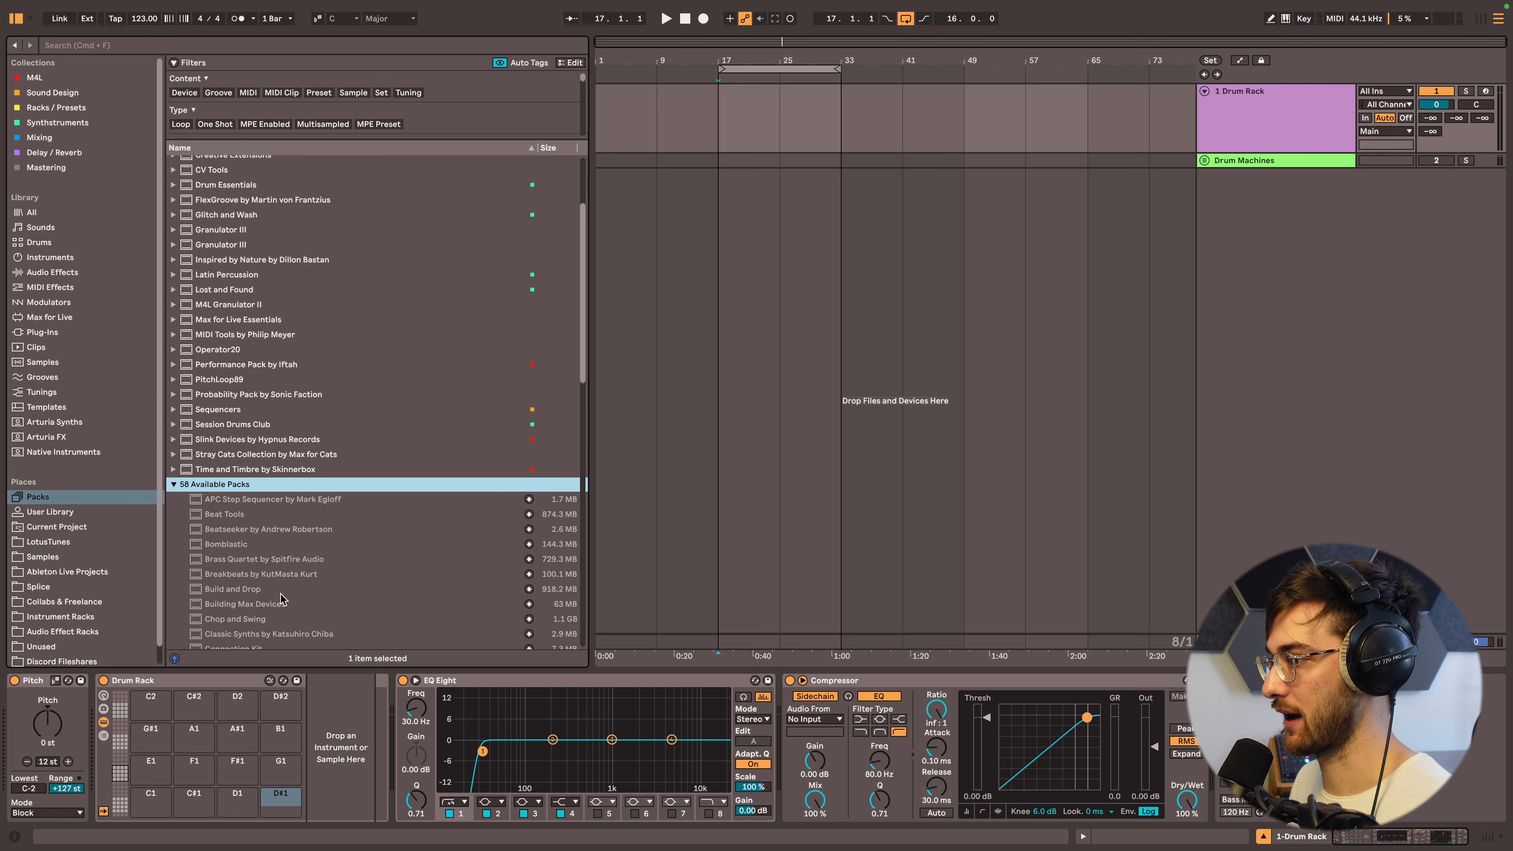
scroll(281, 597, down, 5)
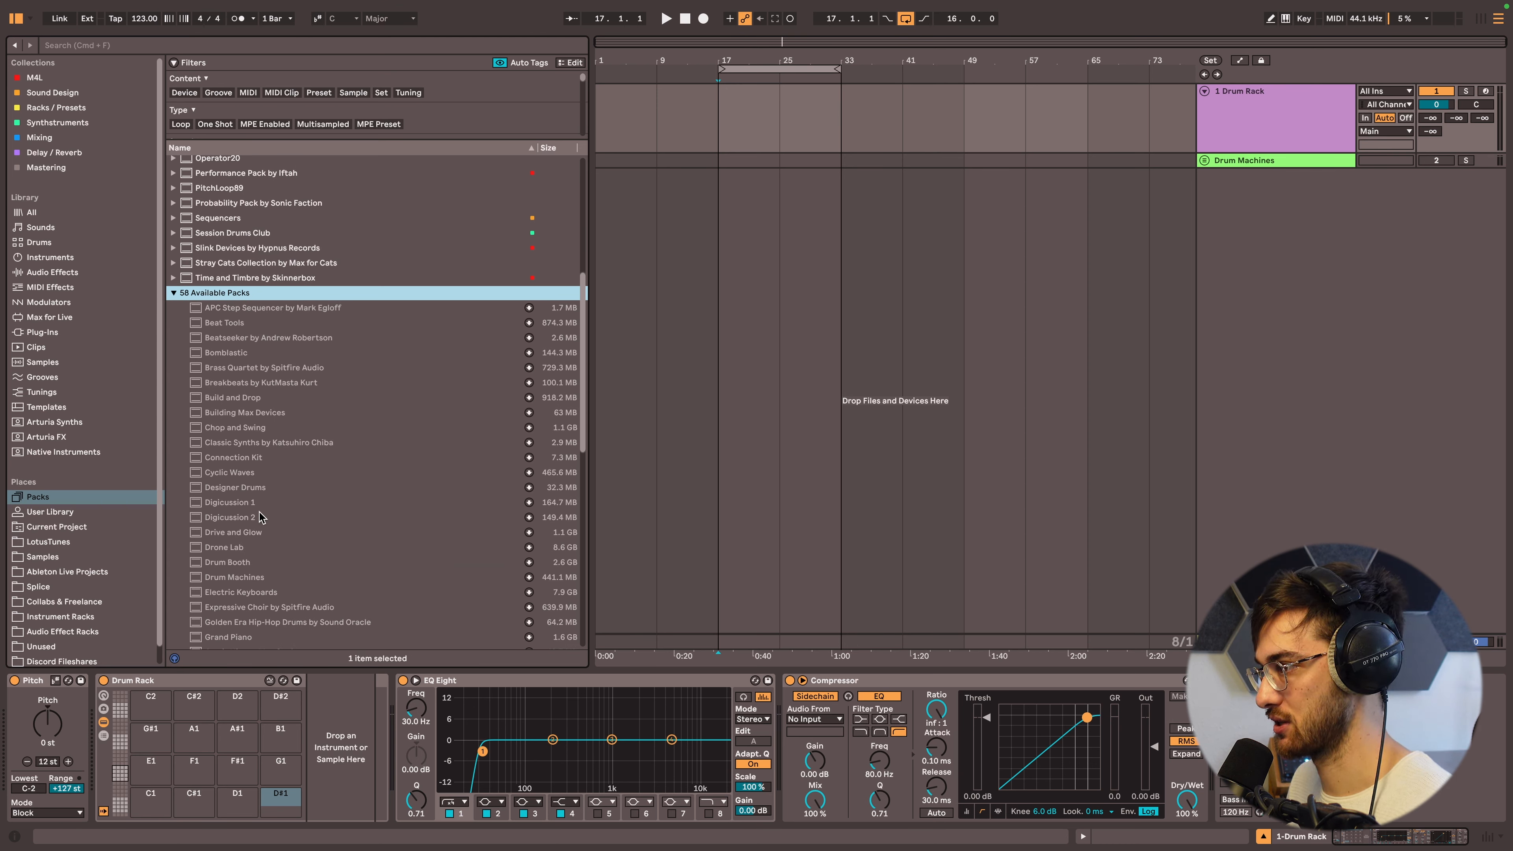
scroll(259, 517, up, 3)
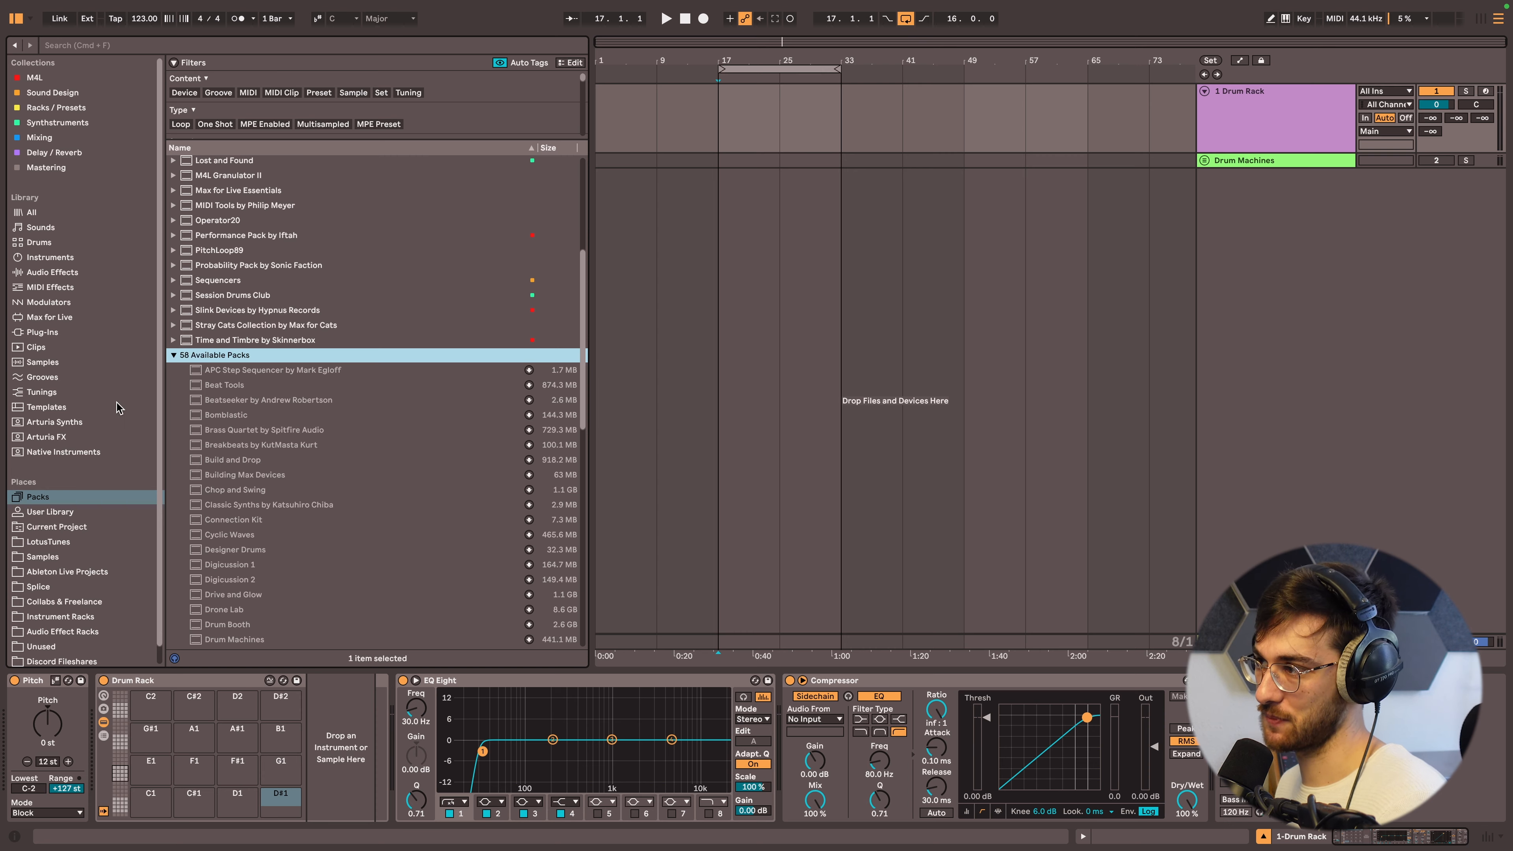
click(50, 244)
scroll(299, 575, down, 2)
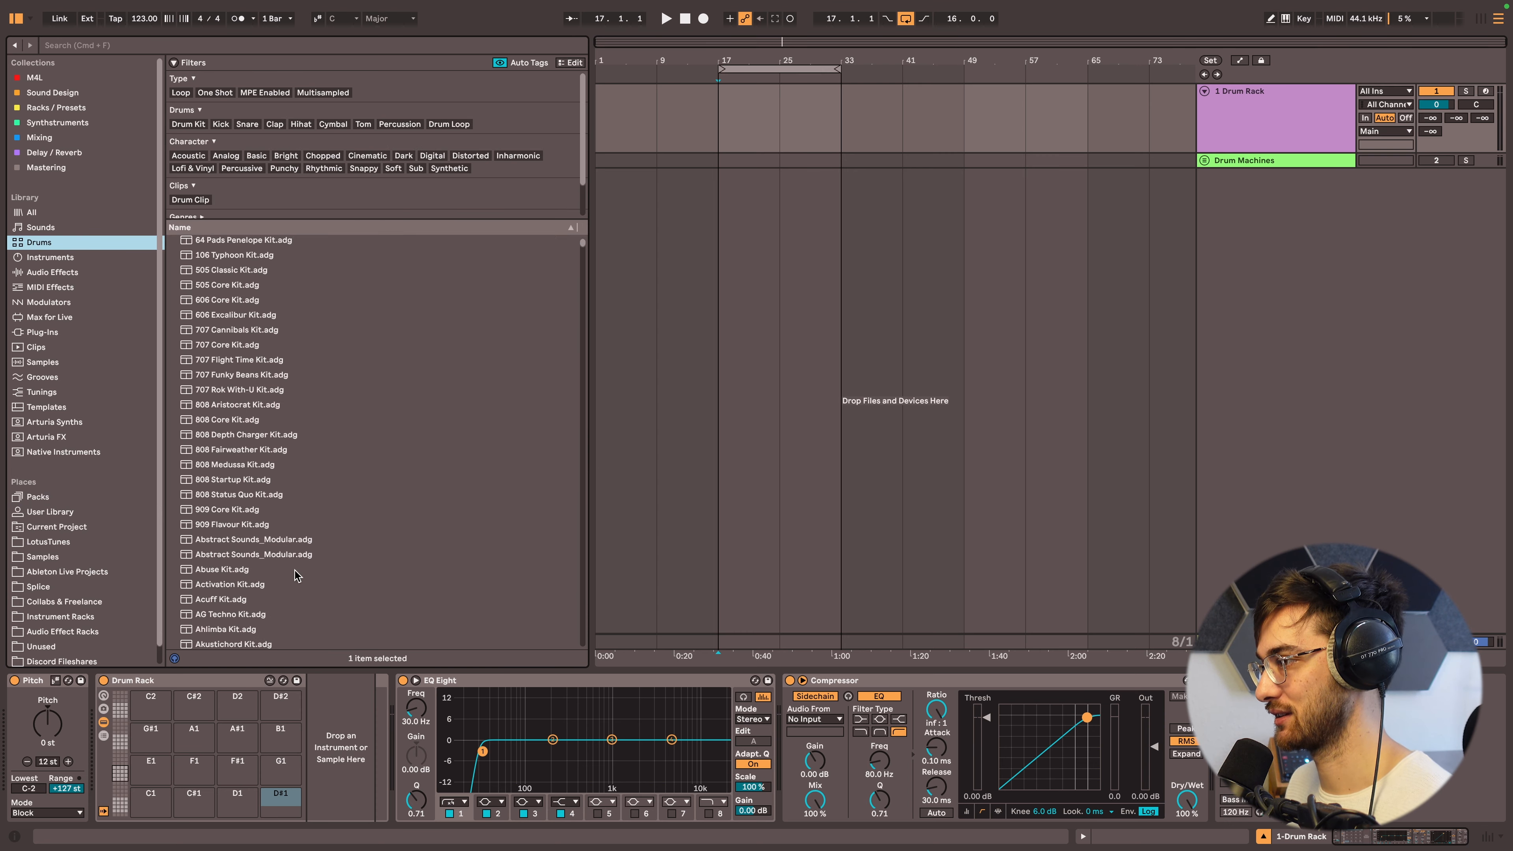
mouse_move(582, 254)
mouse_down()
mouse_move(580, 345)
mouse_move(580, 231)
mouse_up()
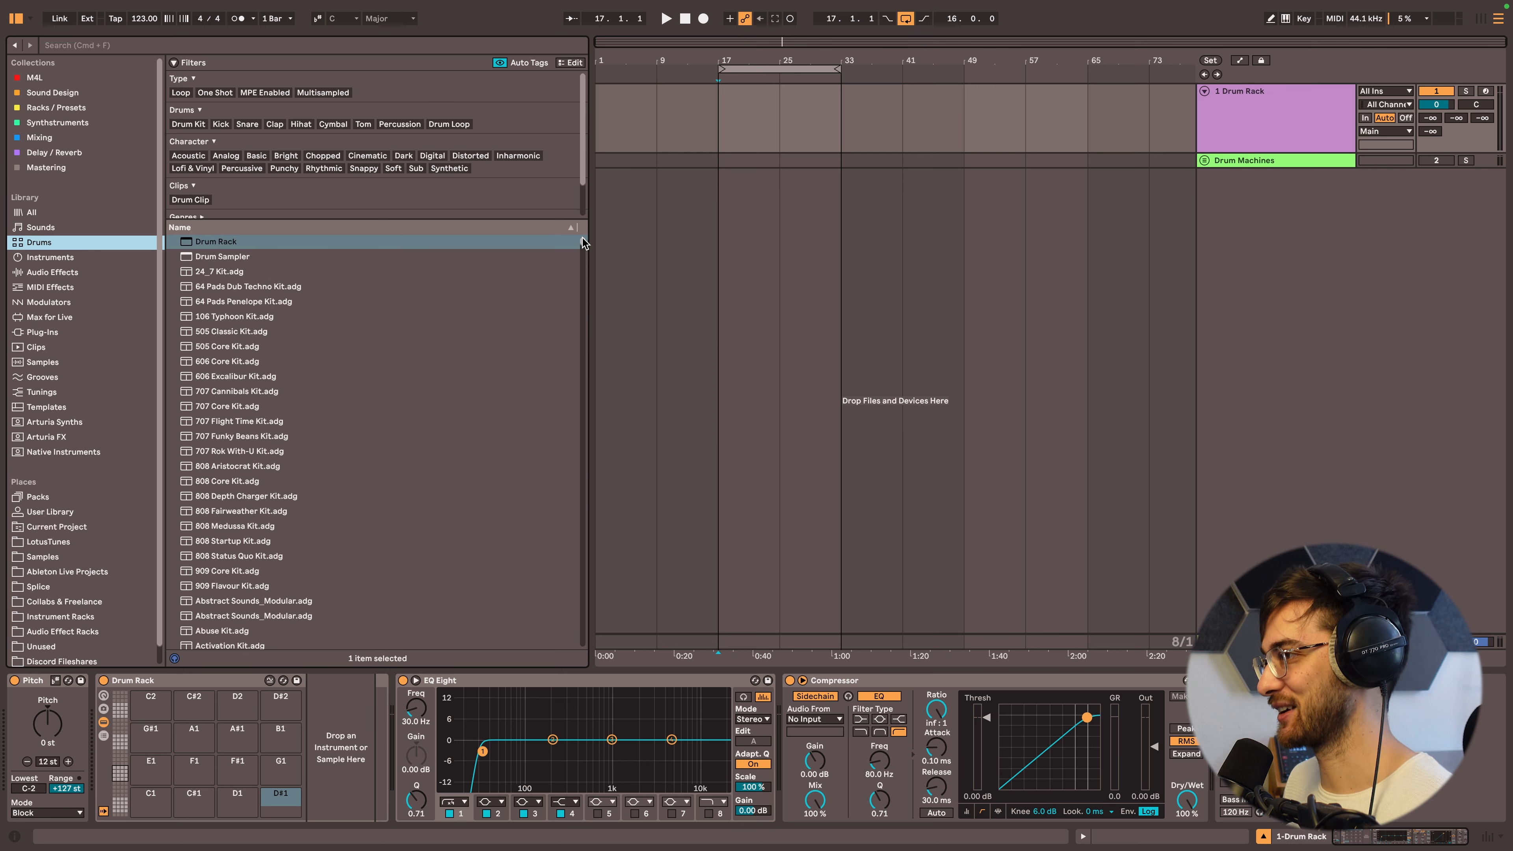
- Create a 16-bar MIDI clip on the Drum Rack track from bar 17 to bar 33
click(715, 124)
click(1318, 124)
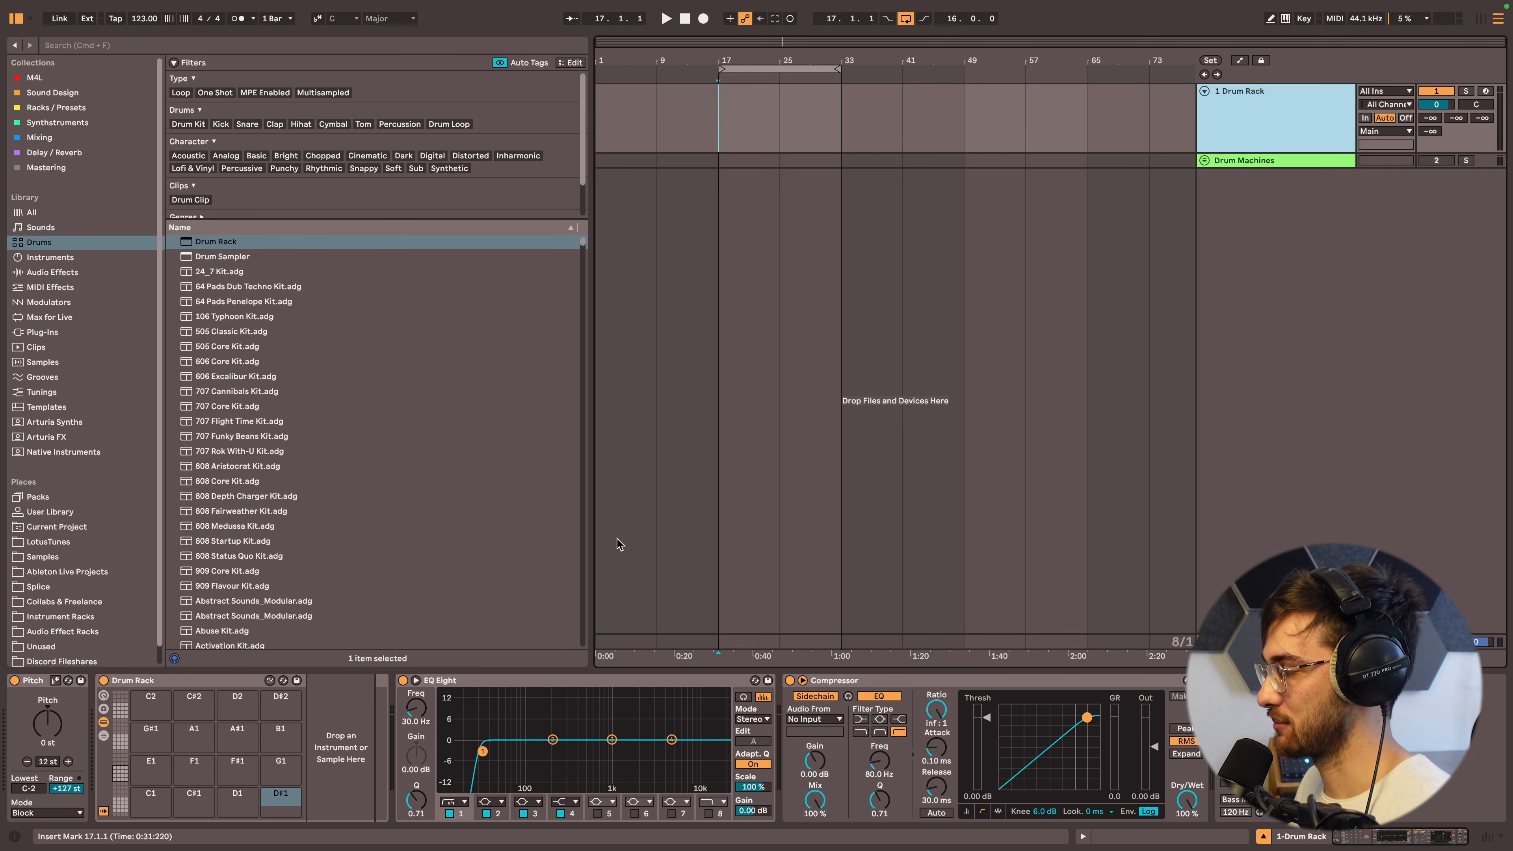
click(719, 148)
drag(719, 132, 829, 113)
right_click(831, 128)
click(765, 114)
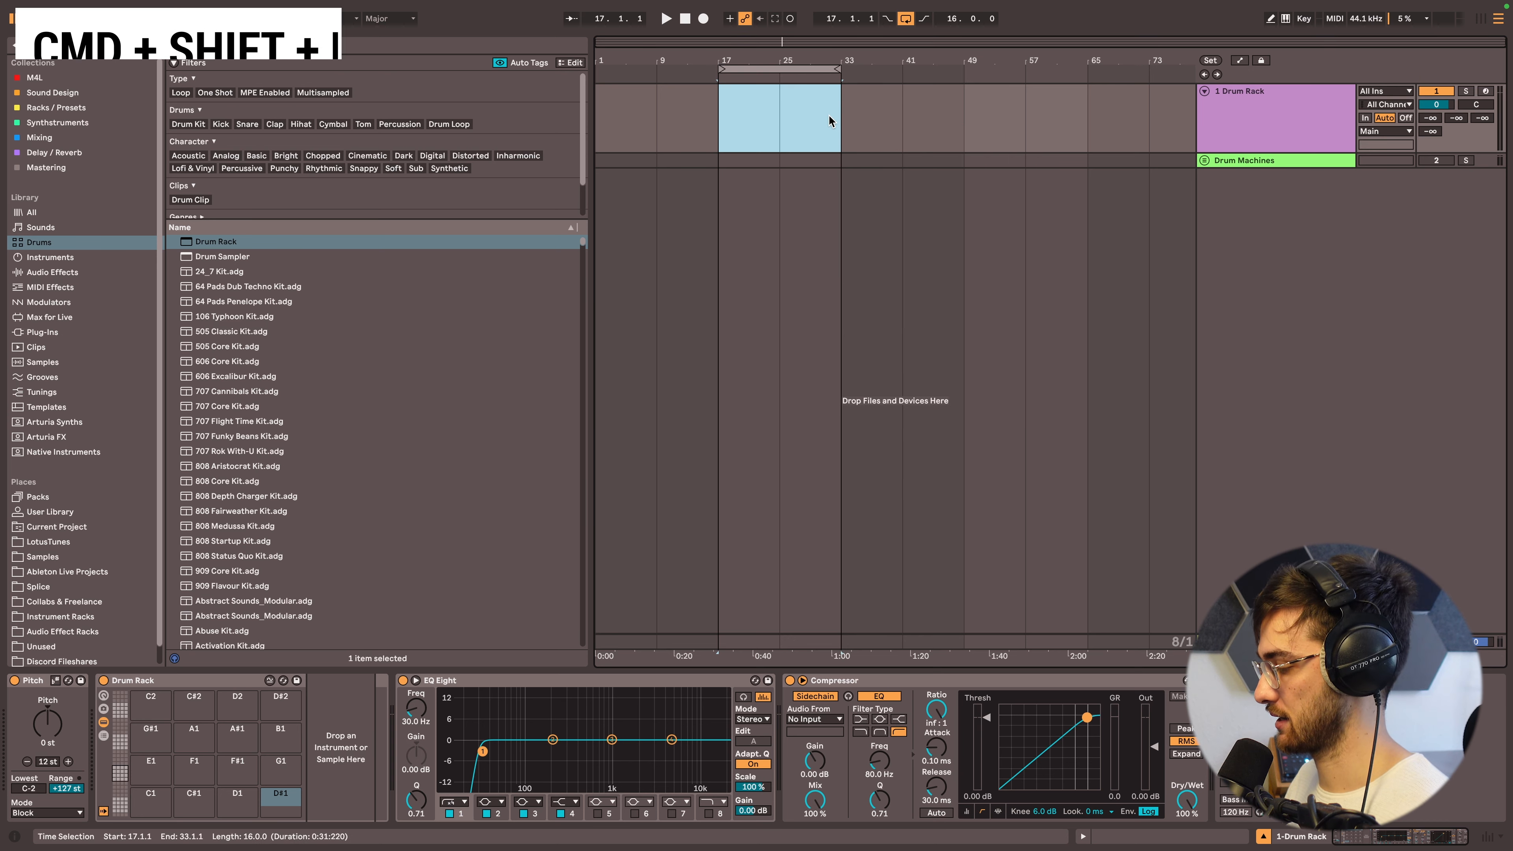
key(super+shift+m)
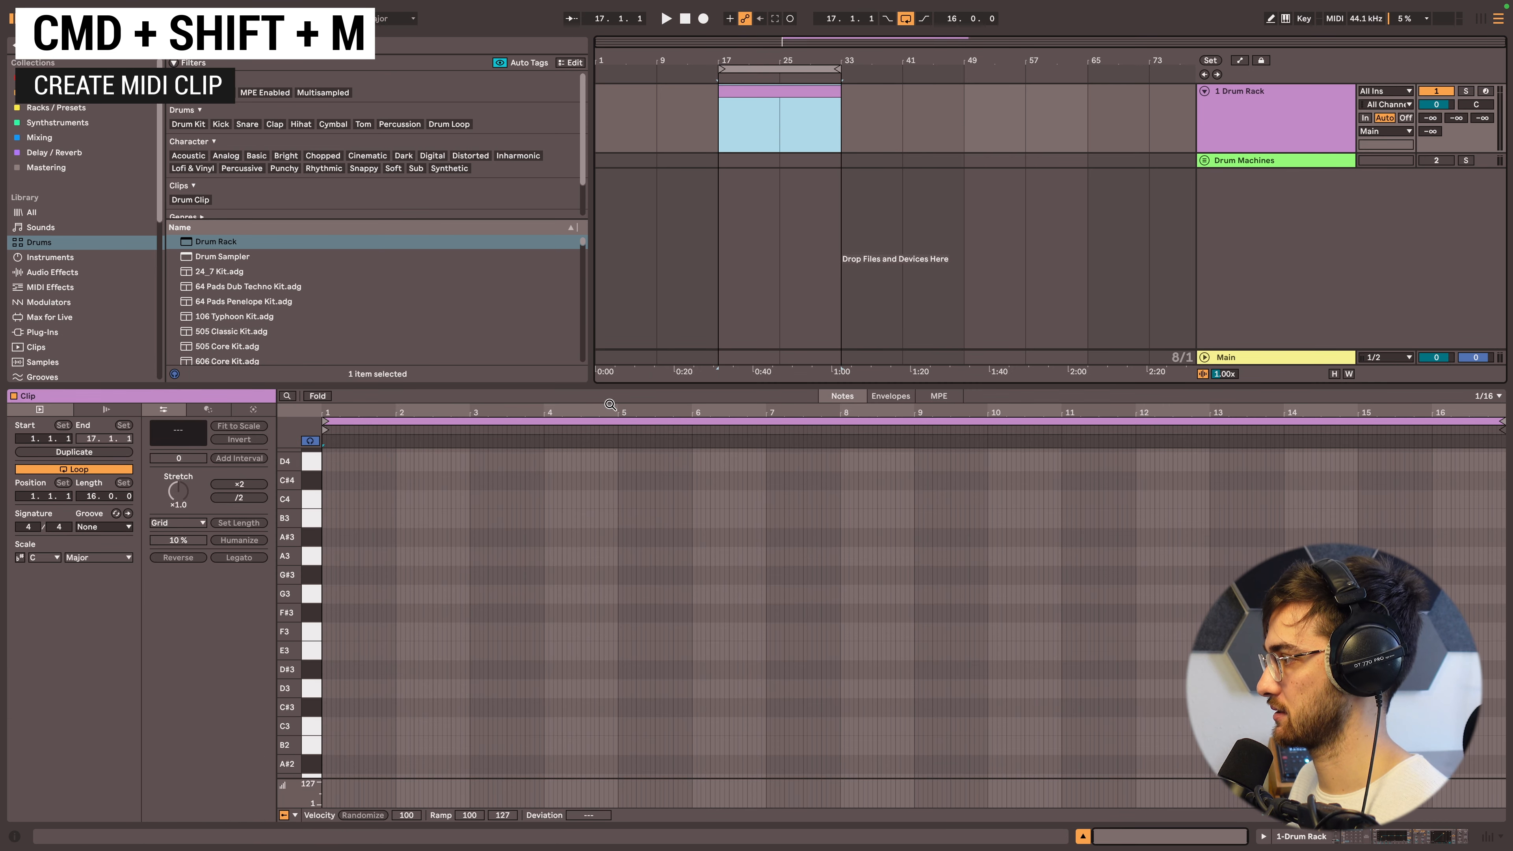
drag(607, 412, 786, 441)
click(780, 91)
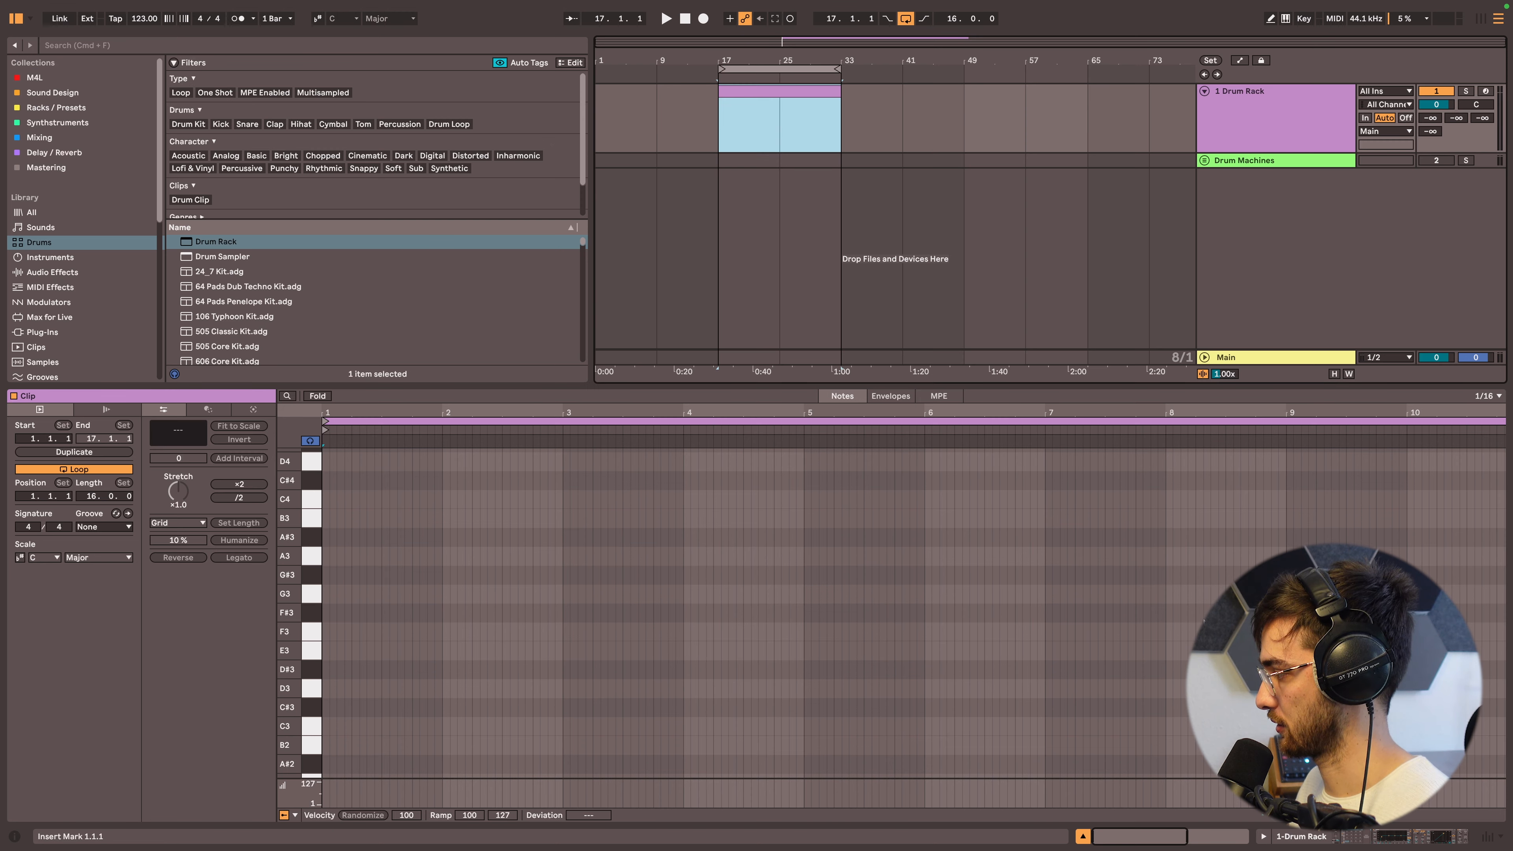
- Select the Drum Rack's C1 pad and open the LotusTunes Roya suite's drum one-shot Kicks folder in the browser
click(1345, 840)
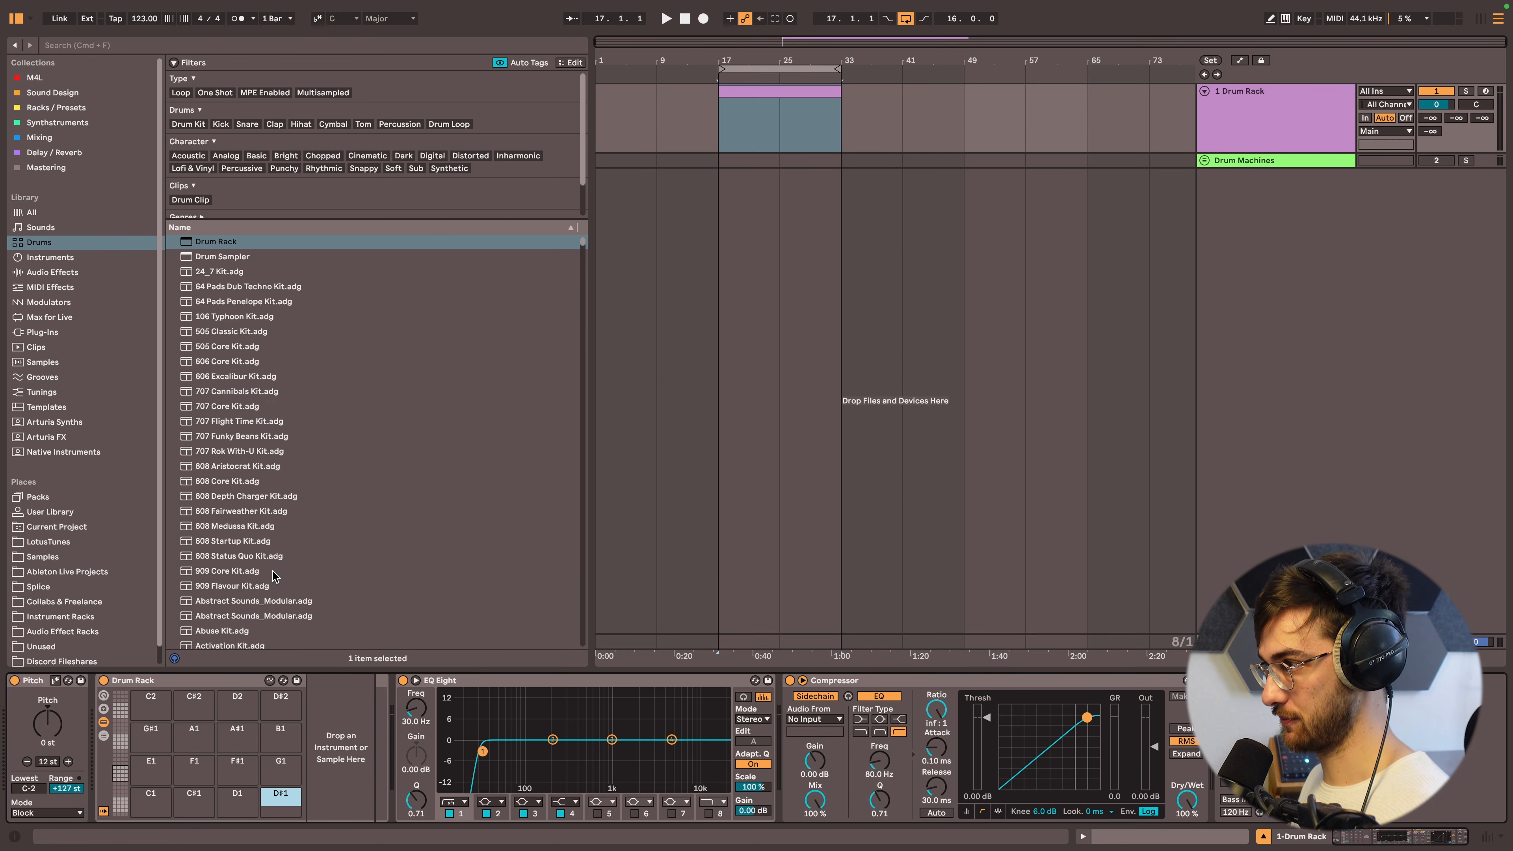
click(122, 47)
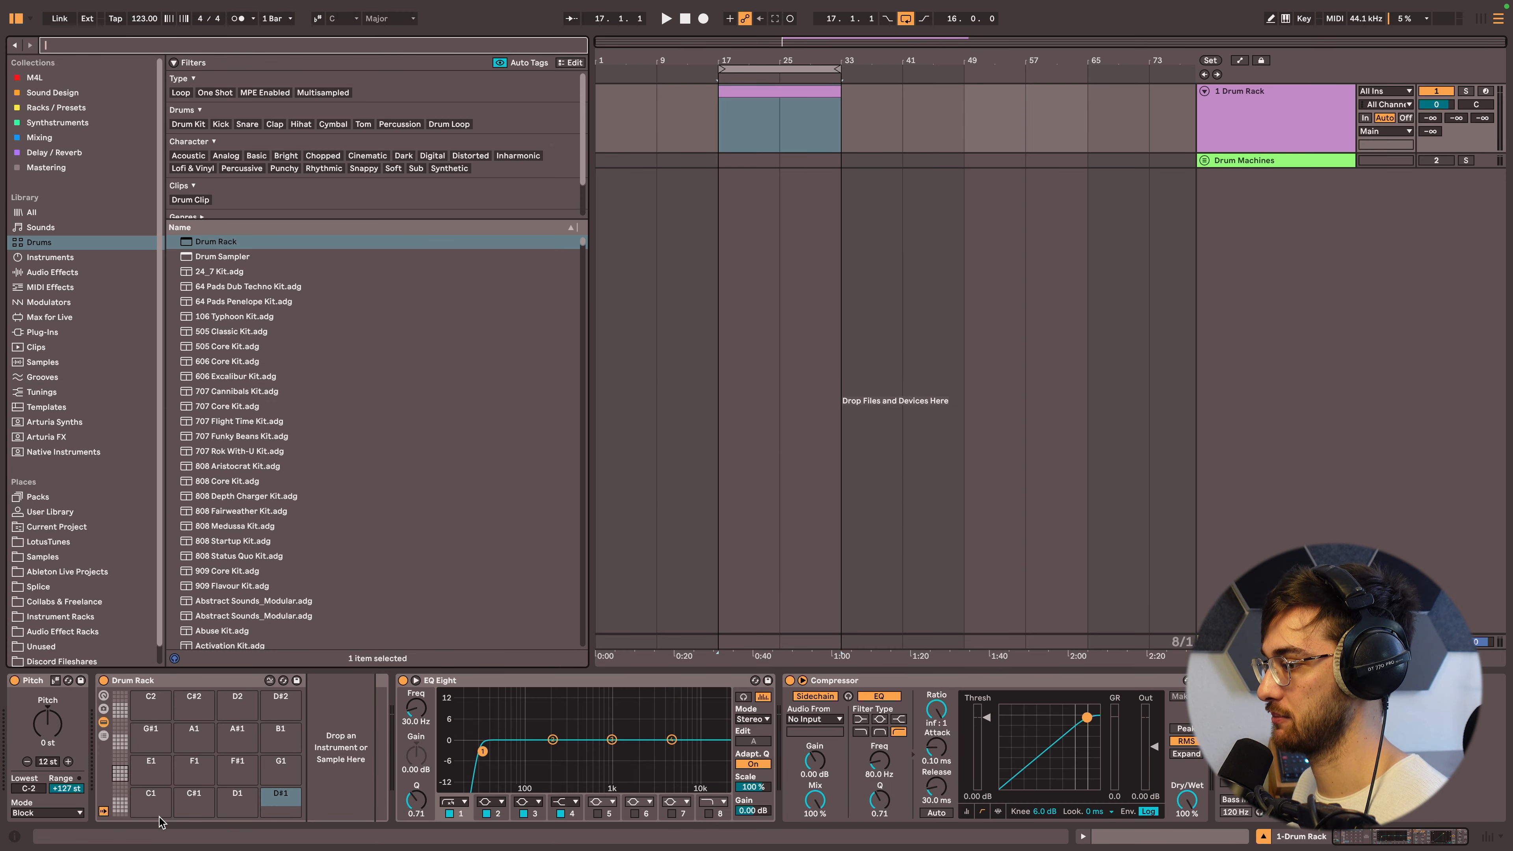
click(152, 804)
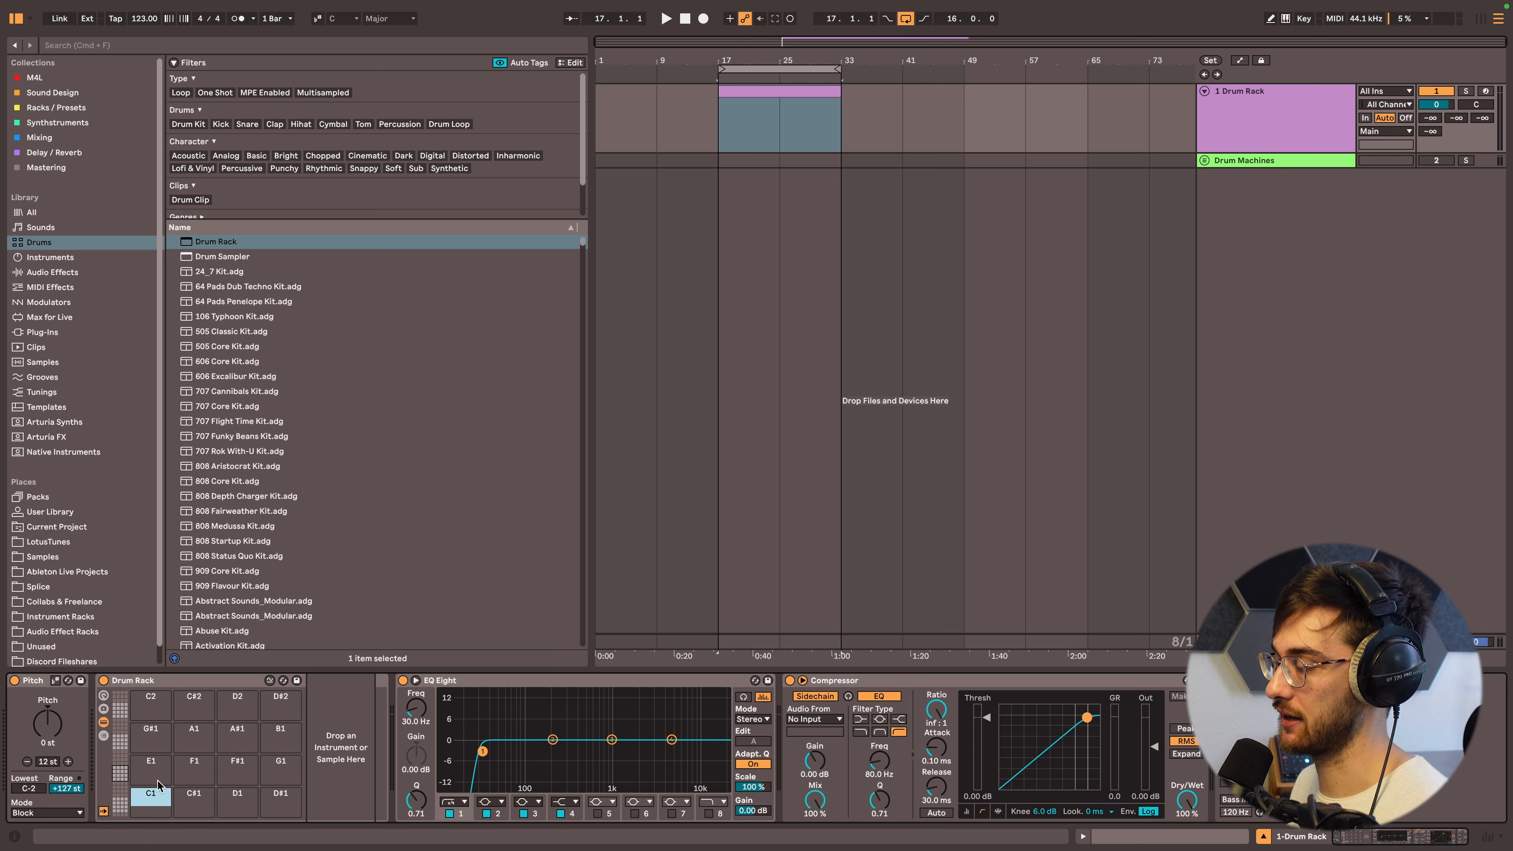
click(95, 49)
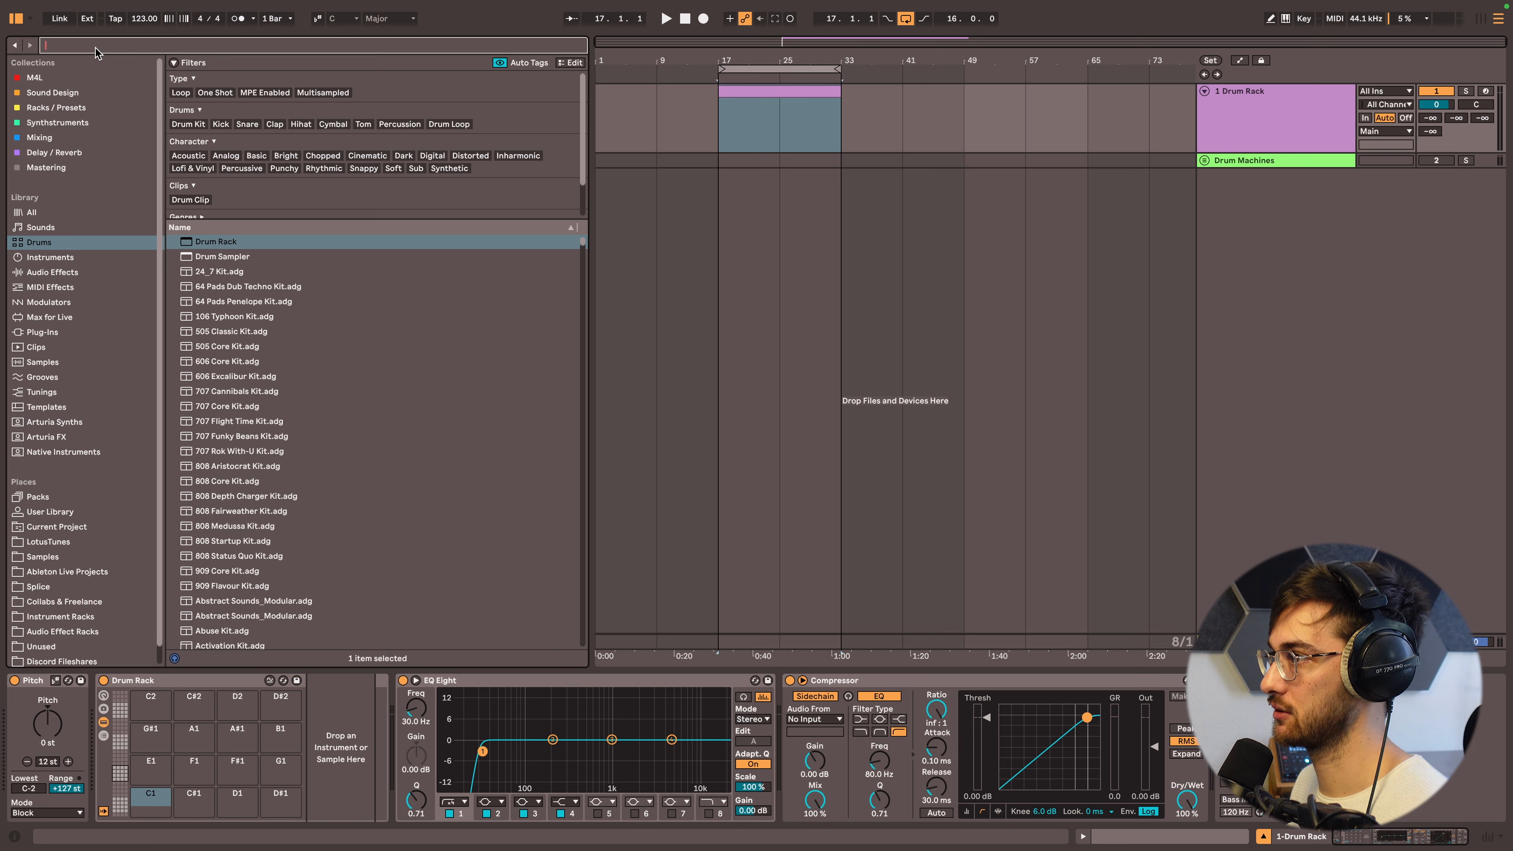
click(60, 543)
click(174, 266)
click(182, 325)
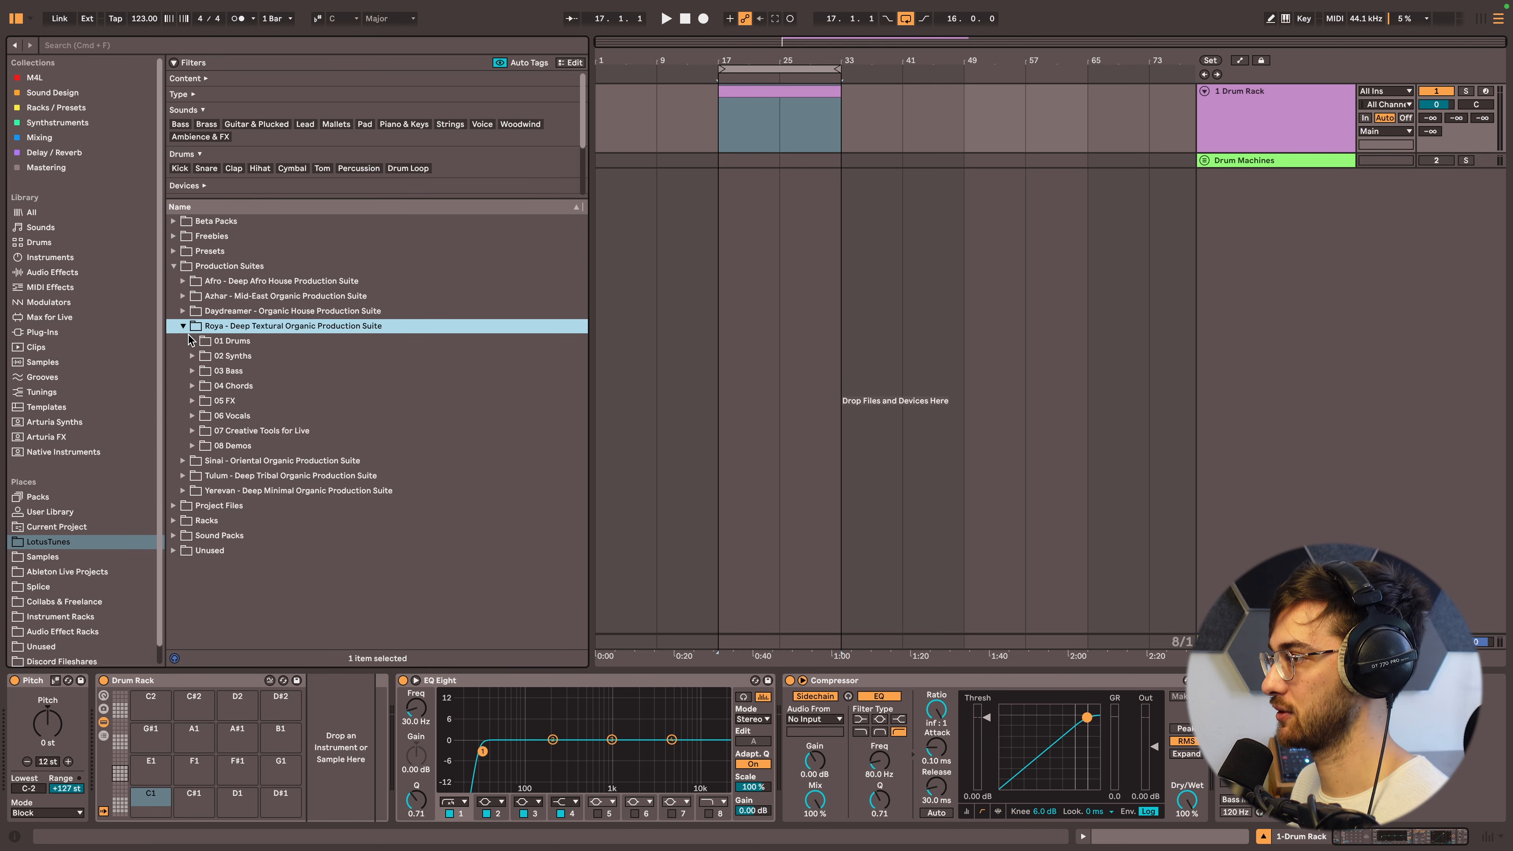
click(192, 341)
click(202, 371)
click(210, 430)
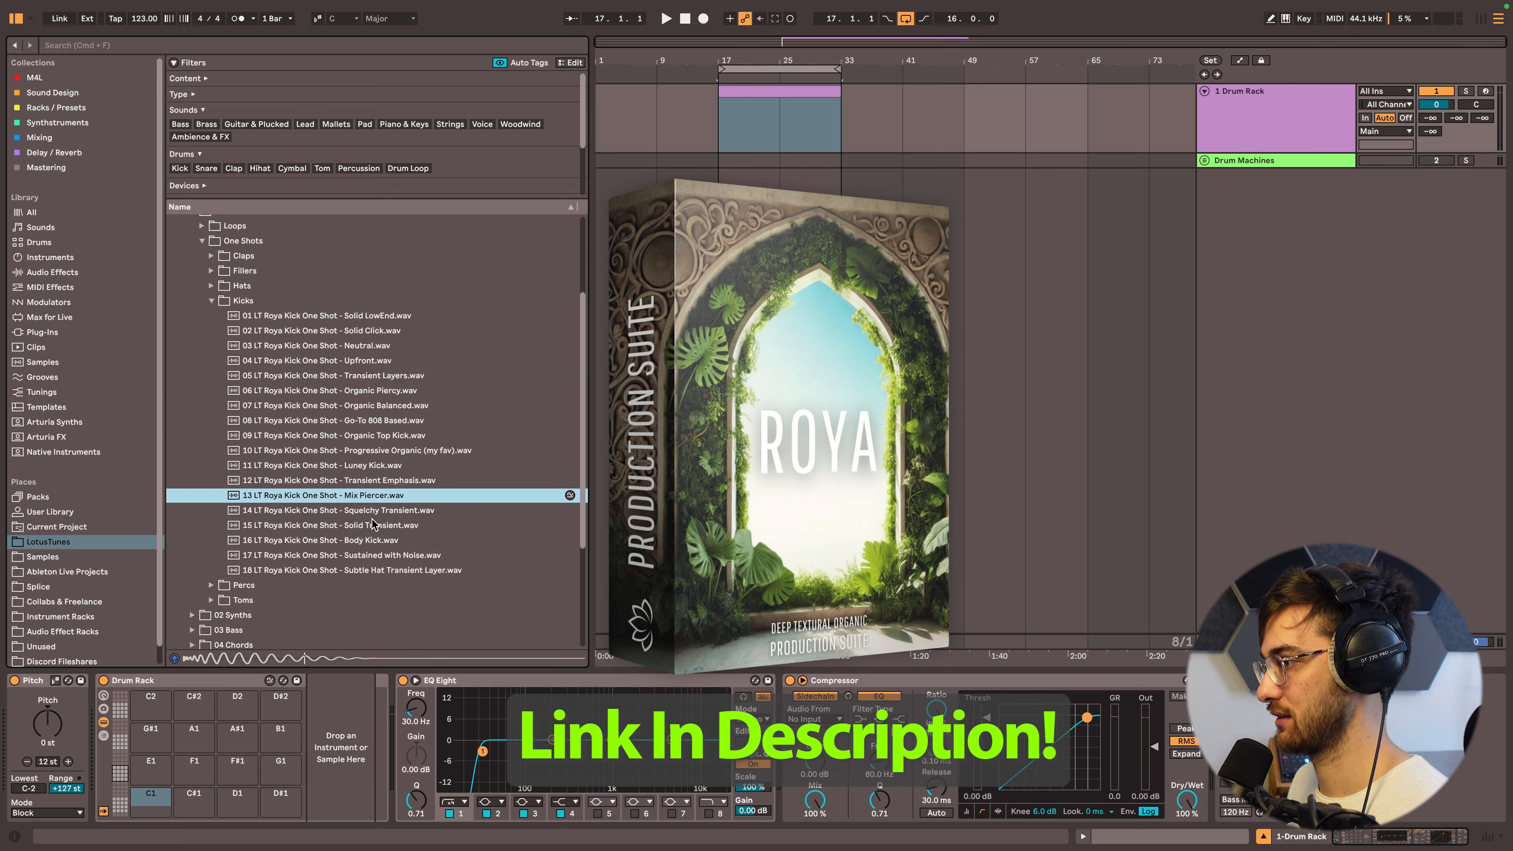
- Audition the kick one-shots and load "18 LT Roya Kick One Shot - Subtle Hat Transient Layer.wav" onto pad C1
click(369, 525)
click(368, 540)
click(363, 556)
click(364, 571)
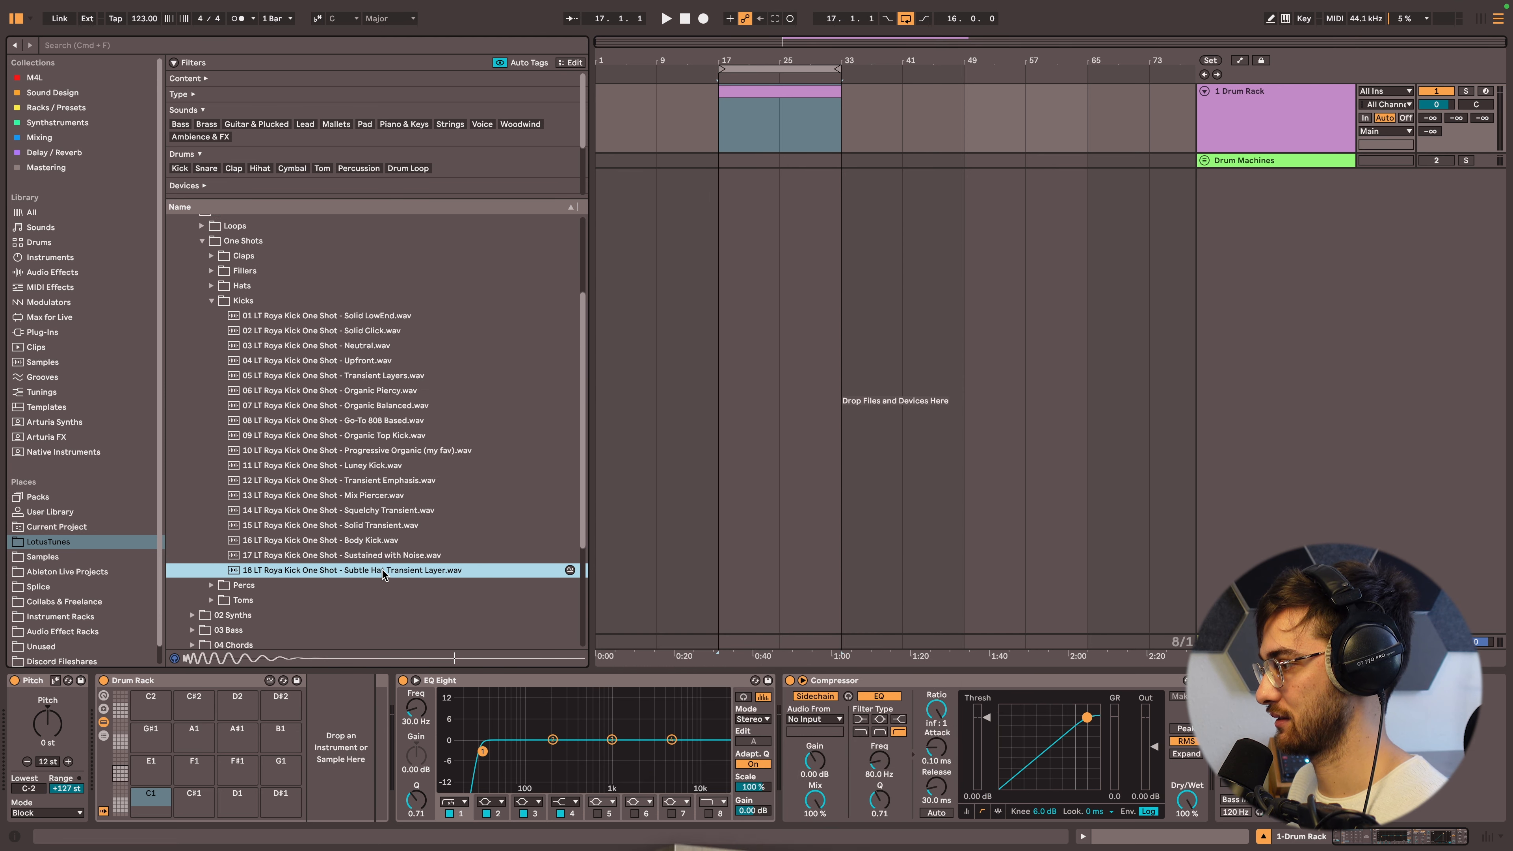
drag(365, 575, 154, 802)
- Open the MIDI clip's notes, set a fixed 1/4 grid and add a quarter-note kick on the clip's first beat
double_click(726, 91)
right_click(645, 511)
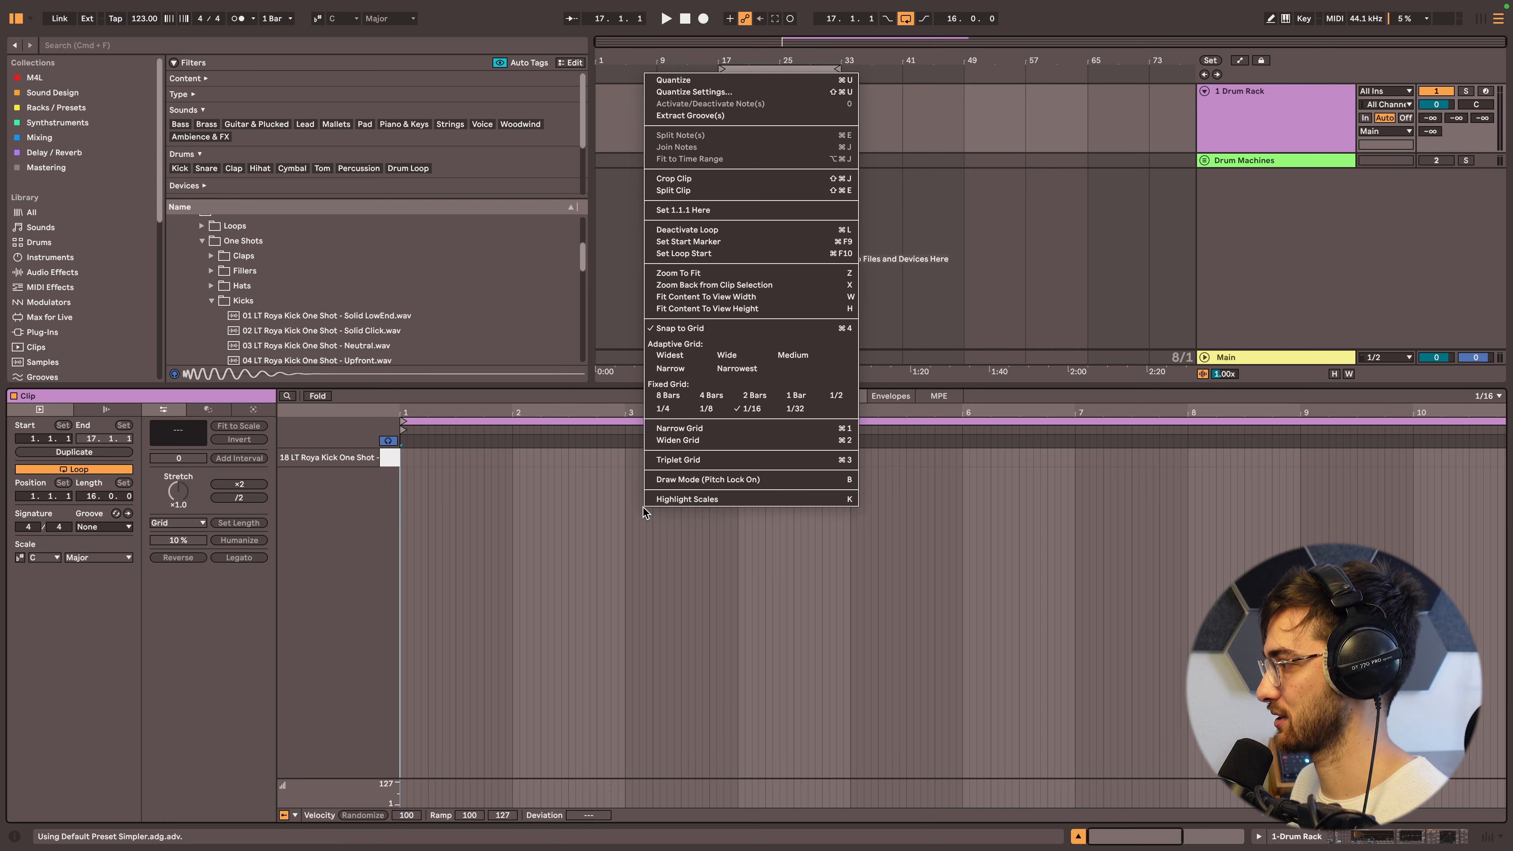
click(666, 409)
double_click(412, 459)
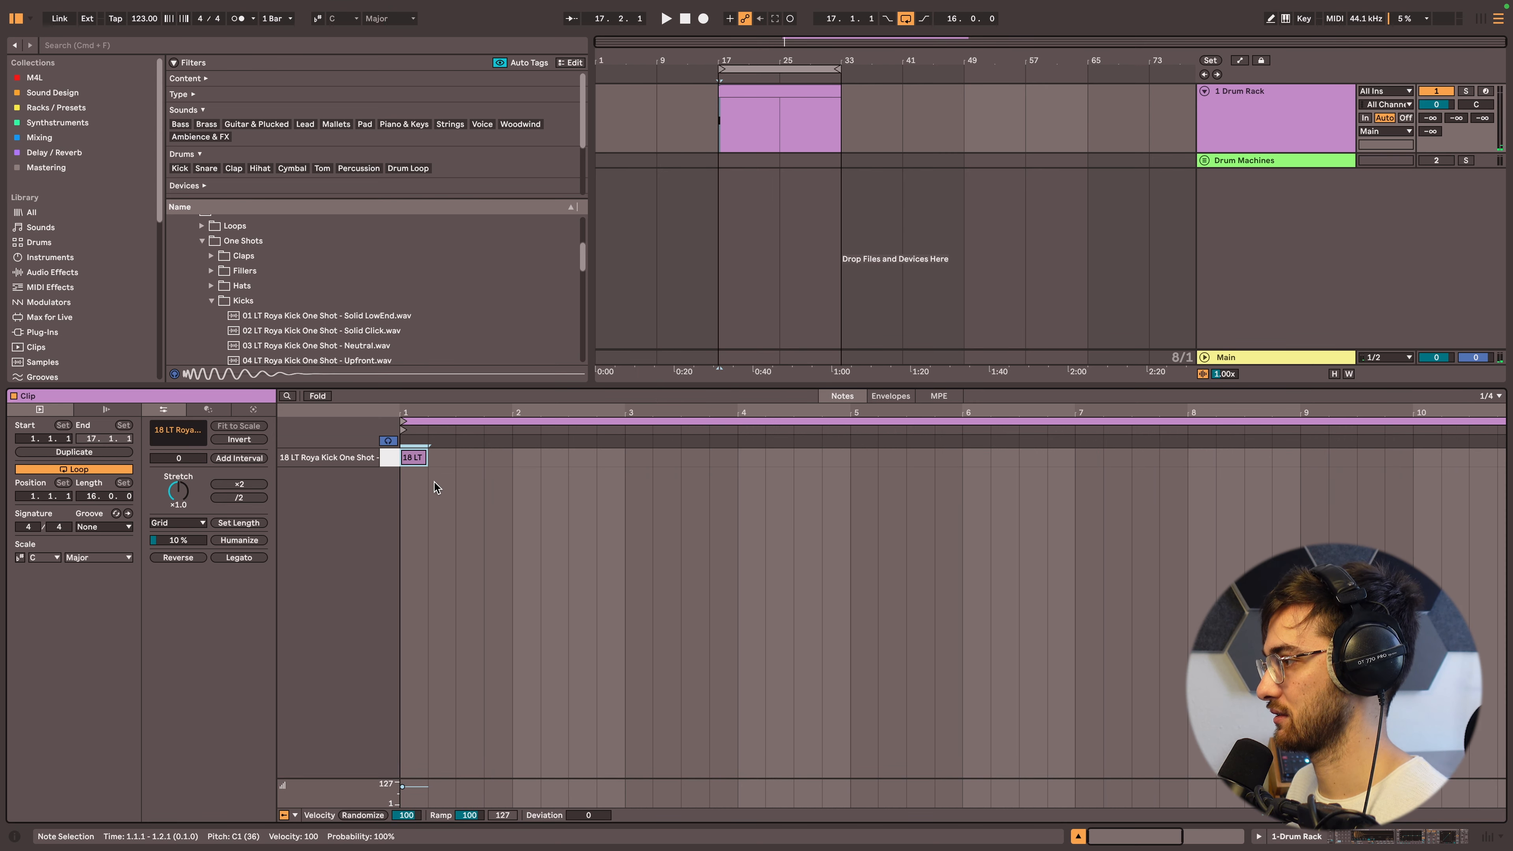
- Duplicate the kick note on every beat until the pattern fills all 16 bars of the clip
key(super+d)
key(super+d)
key(super+d)
key(super+a)
key(super+d)
key(super+d)
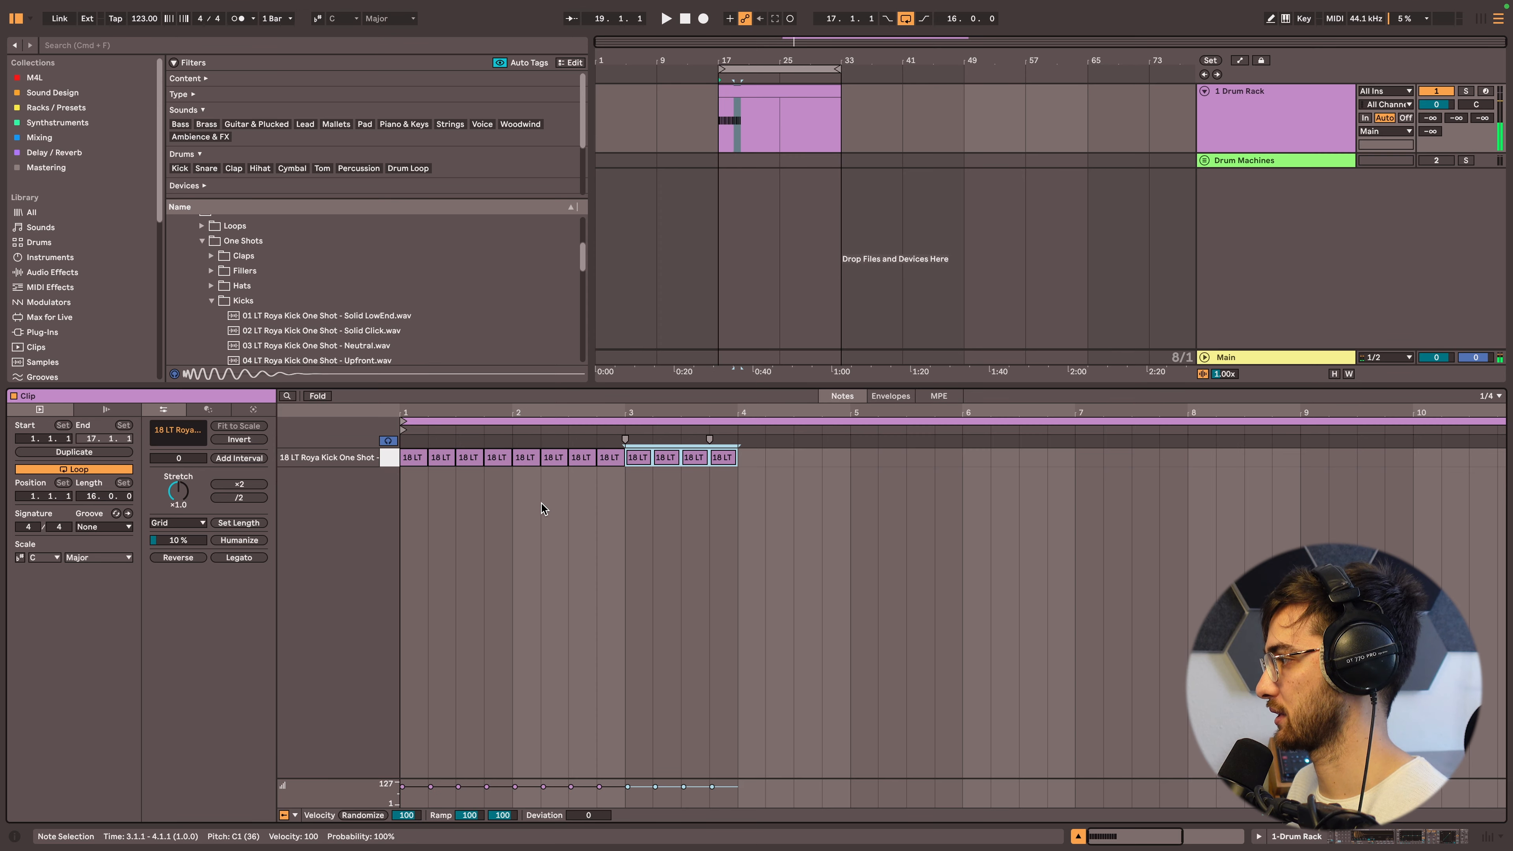
key(super+d)
key(super+d)
key(super+d)
key(super+d)
key(super+d)
key(super+d)
key(super+d)
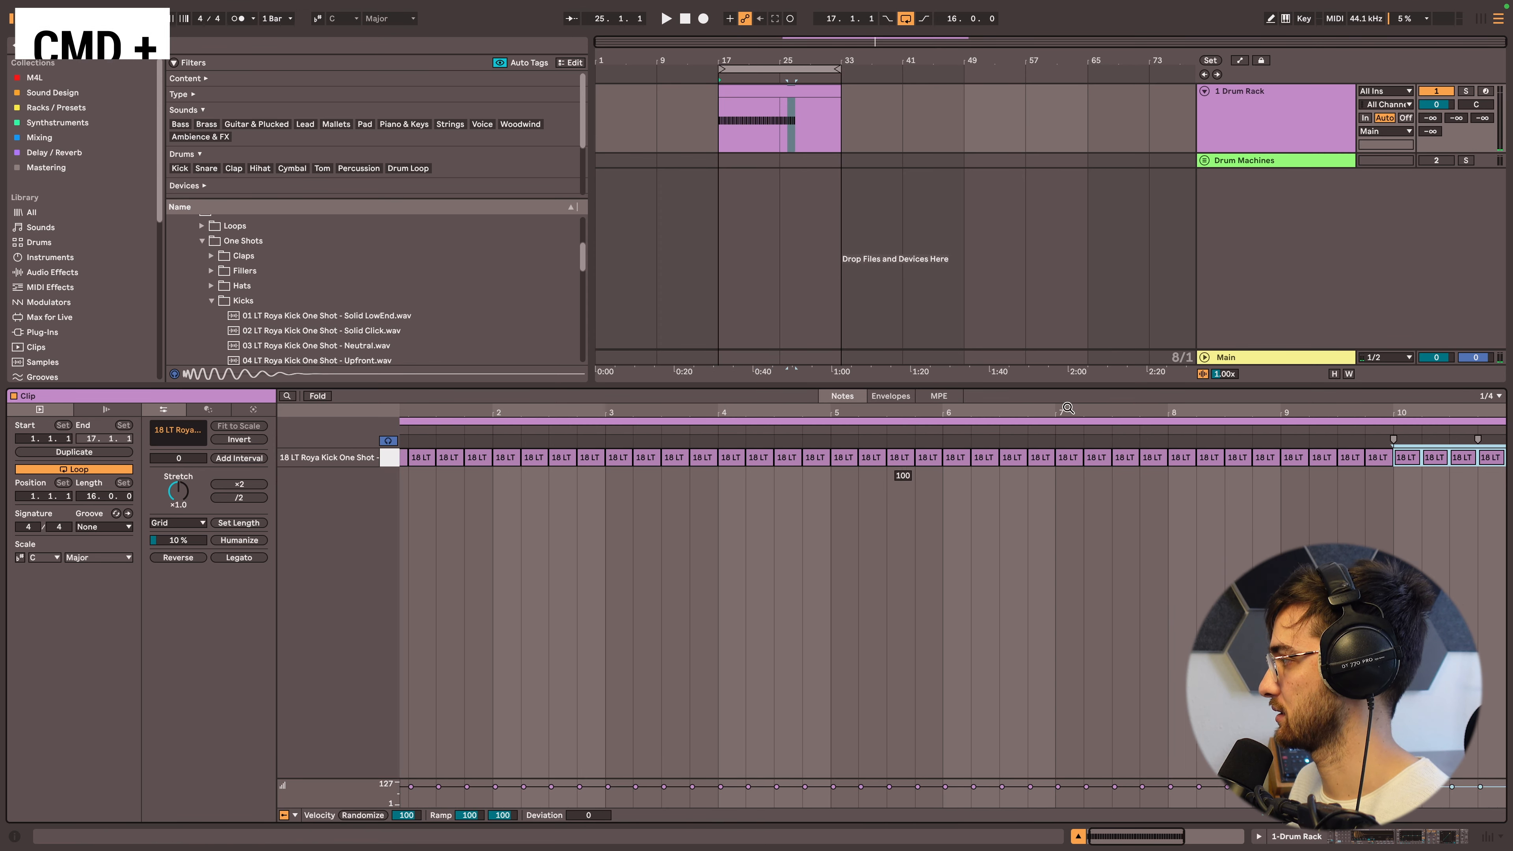
key(super+d)
key(super+d)
key(super+d)
key(super+d)
key(super+d)
key(super+d)
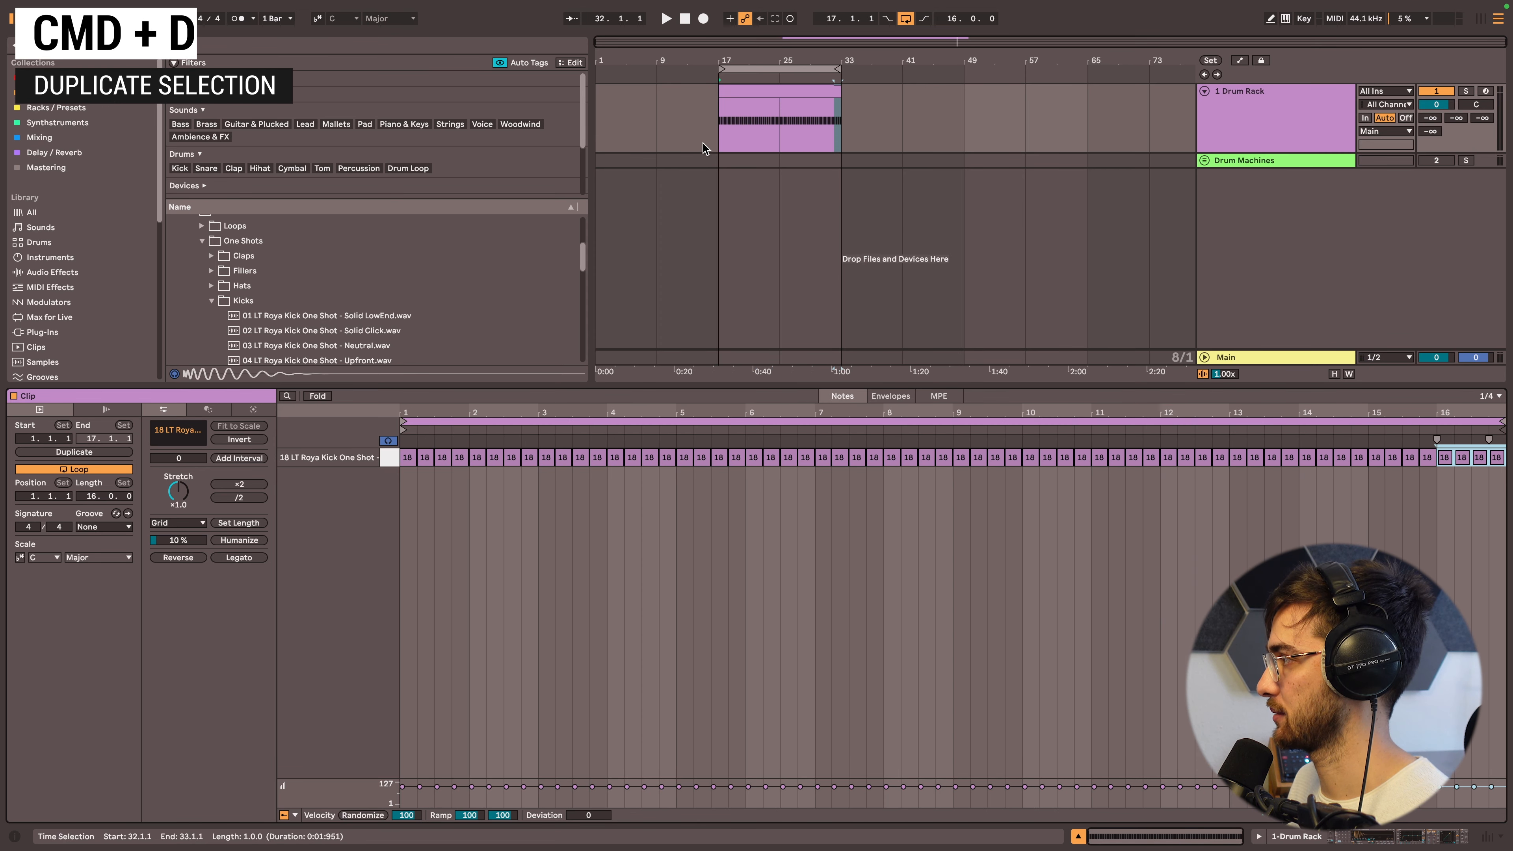
- Set the Drum Rack track's volume to -6.6 dB and play the kick pattern from bar 17 briefly
click(703, 144)
drag(1435, 108, 1435, 119)
key(space)
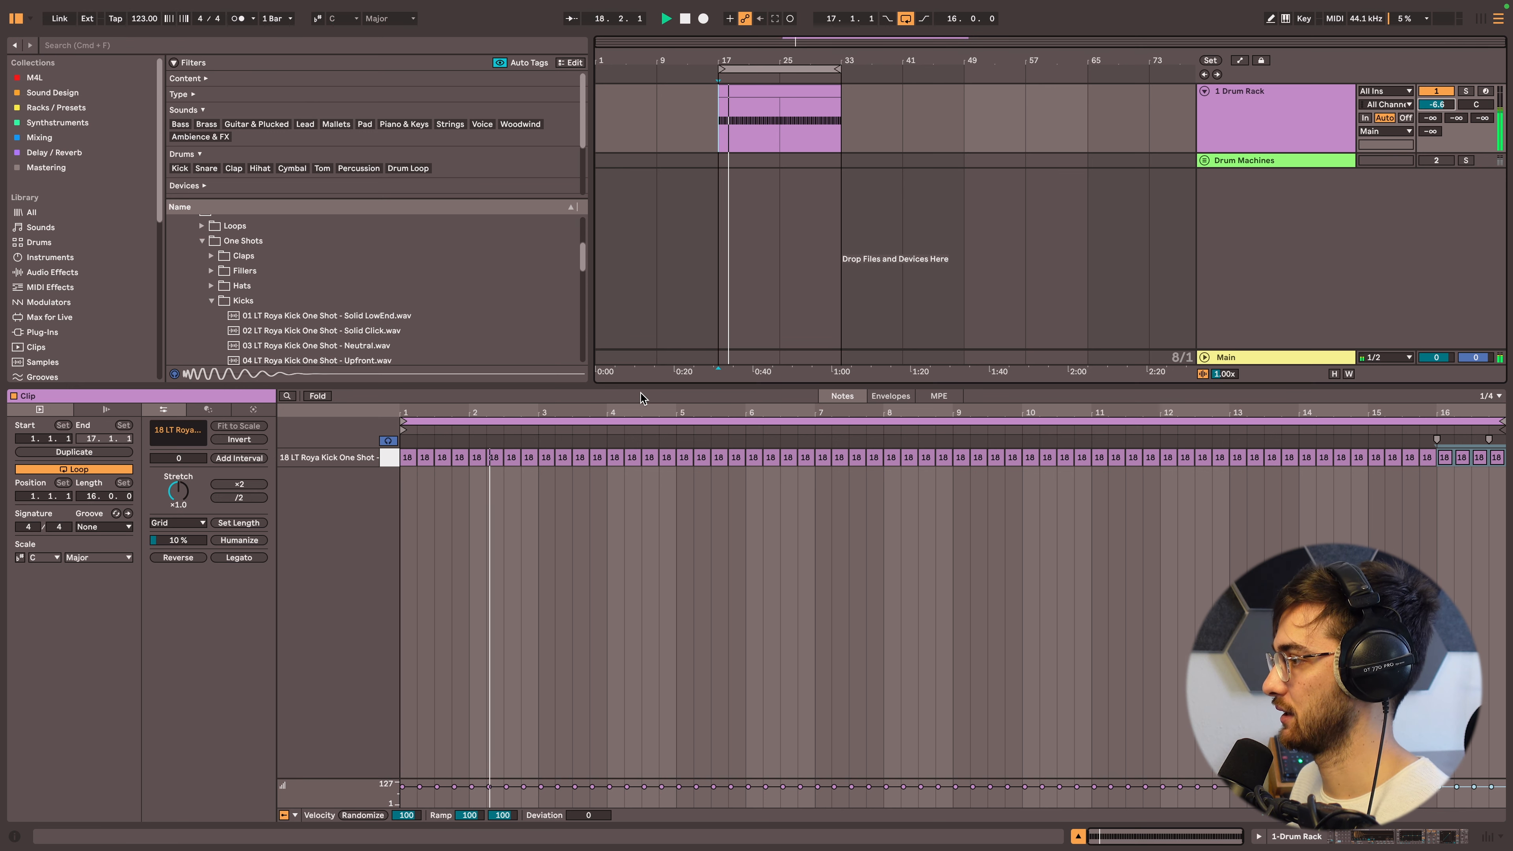
click(737, 224)
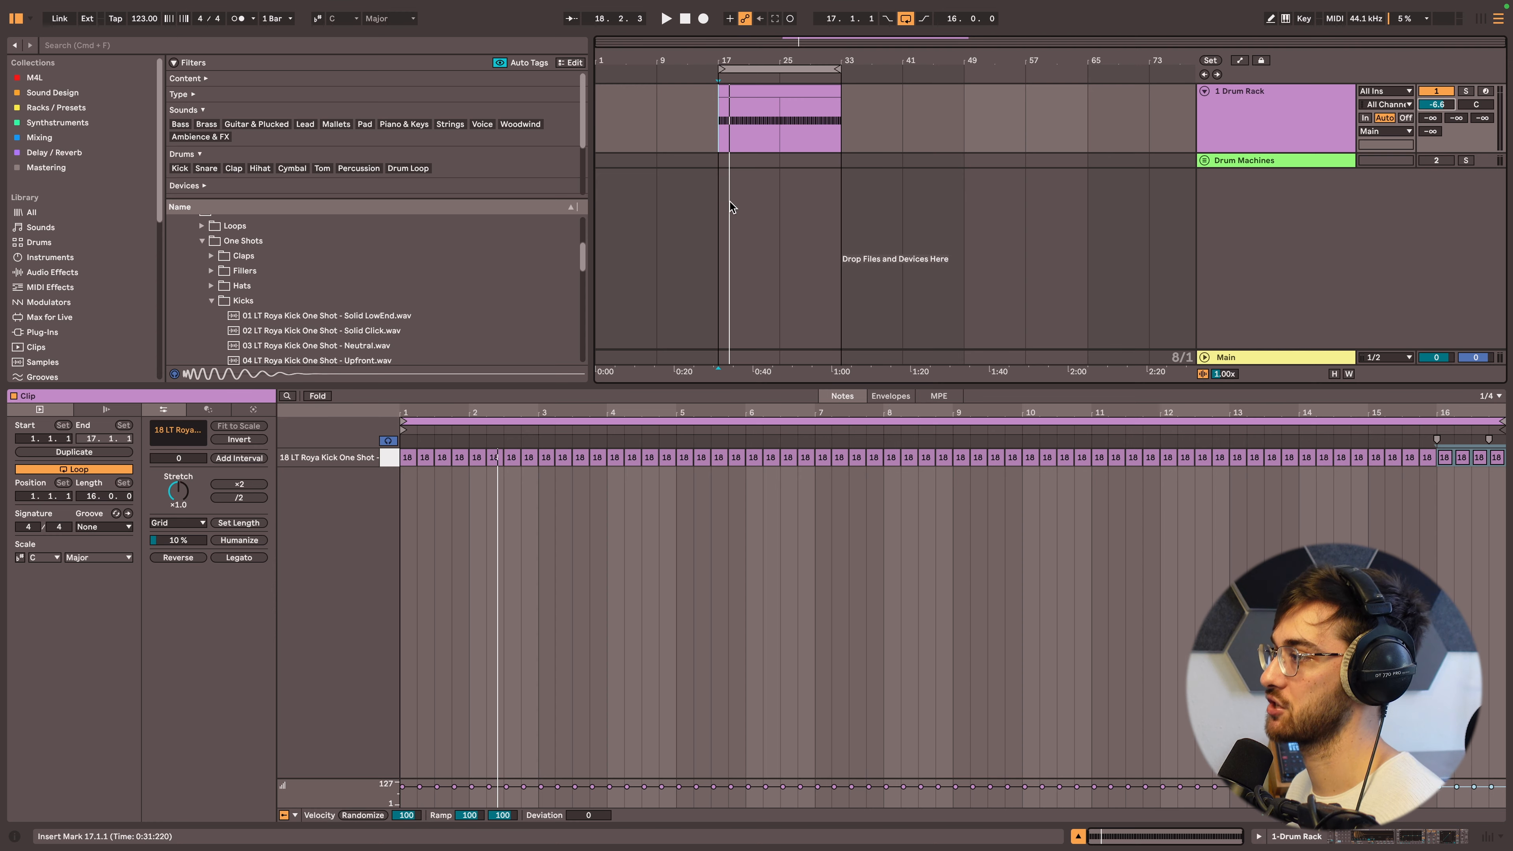
- Show the Drum Rack devices, collapse the Kicks folder and search the entire library for "percussion", limited to one-shot samples
key(shift+Tab)
click(212, 300)
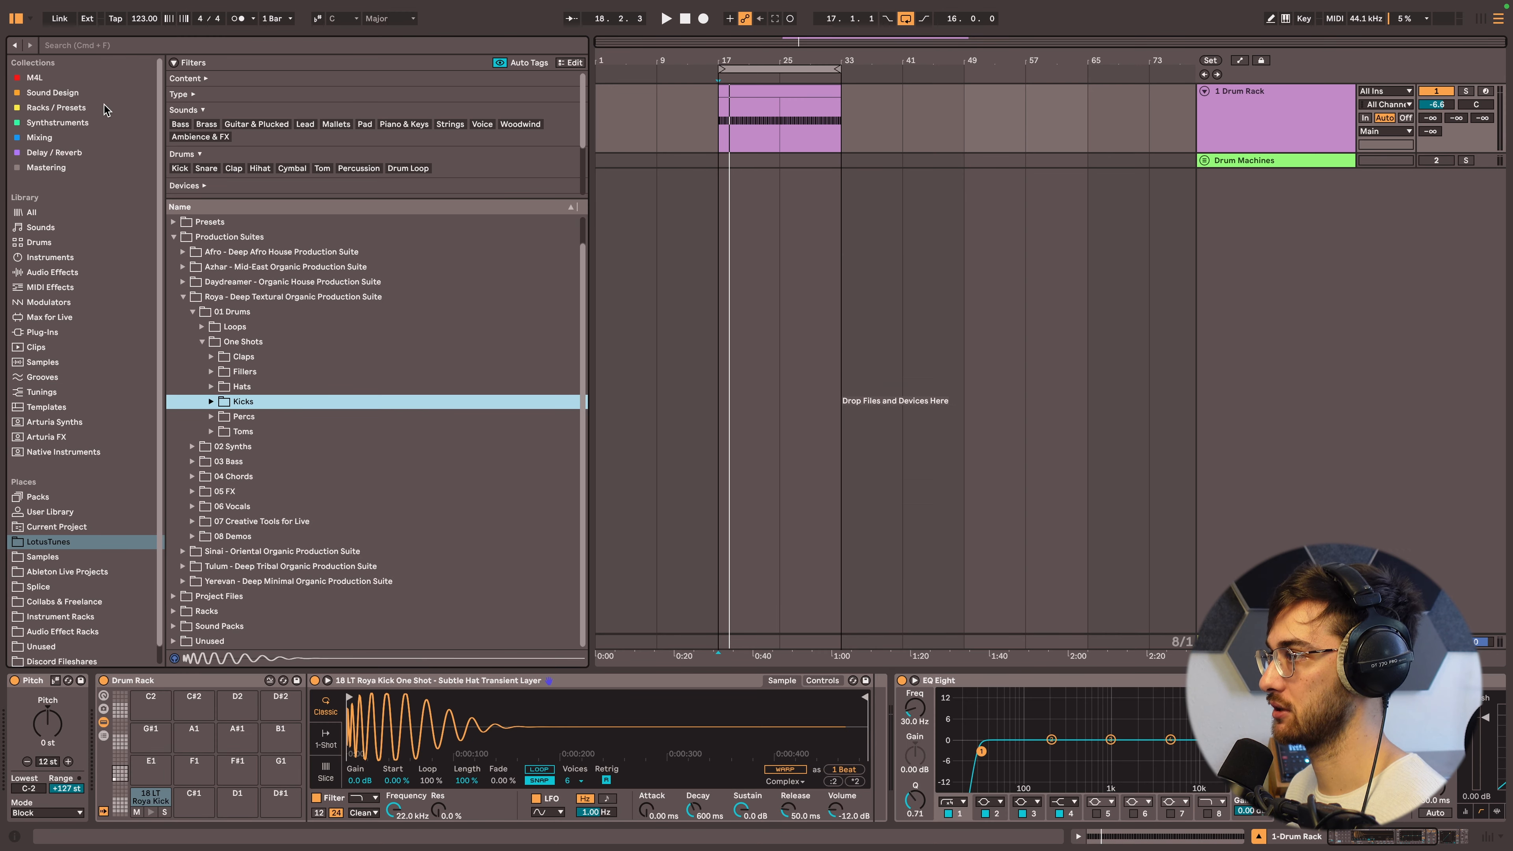
click(100, 46)
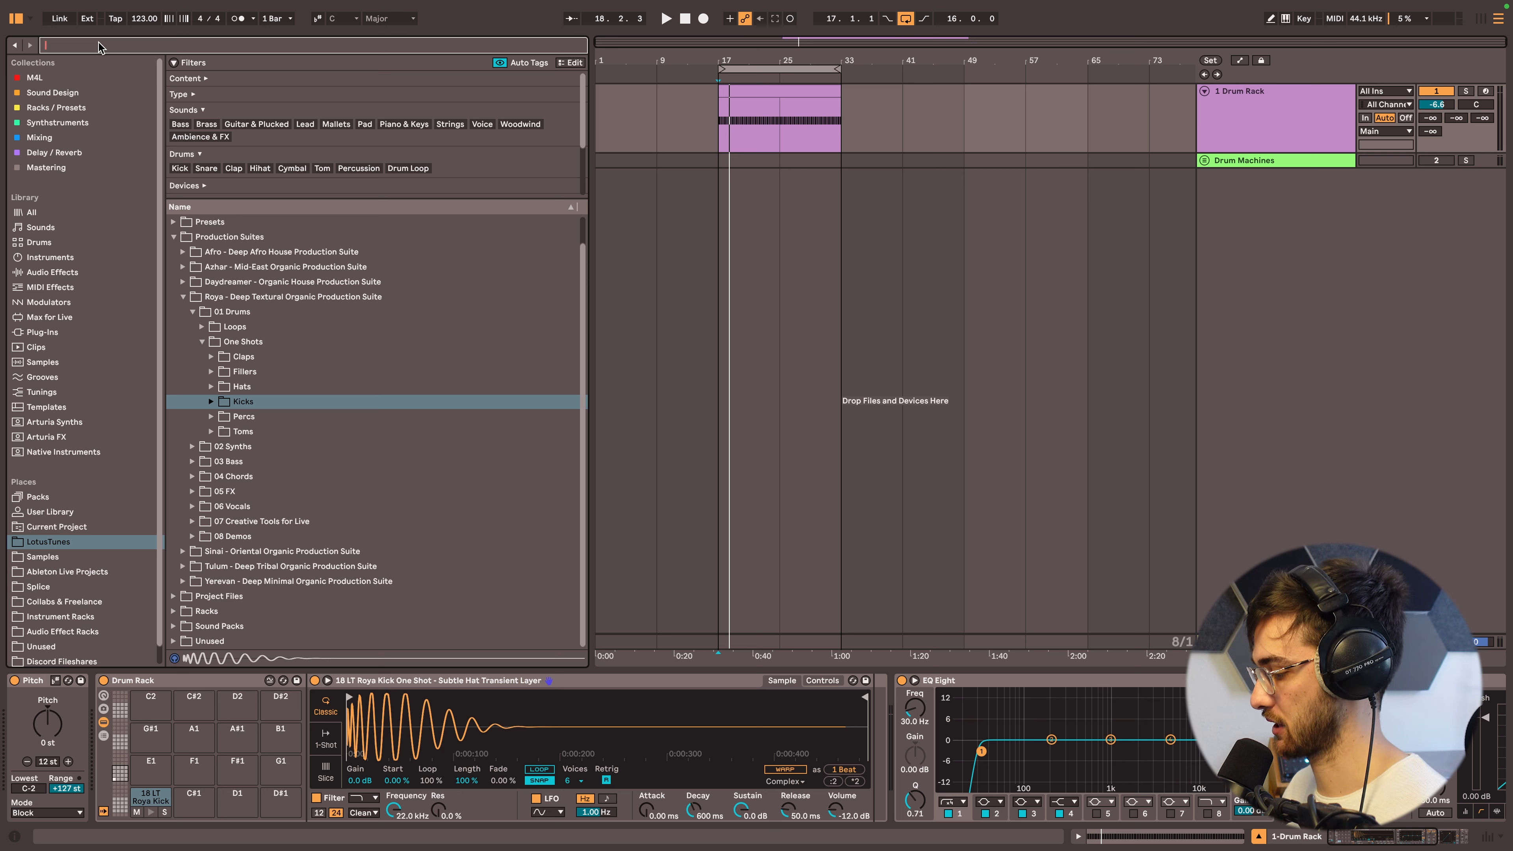
text(percussion)
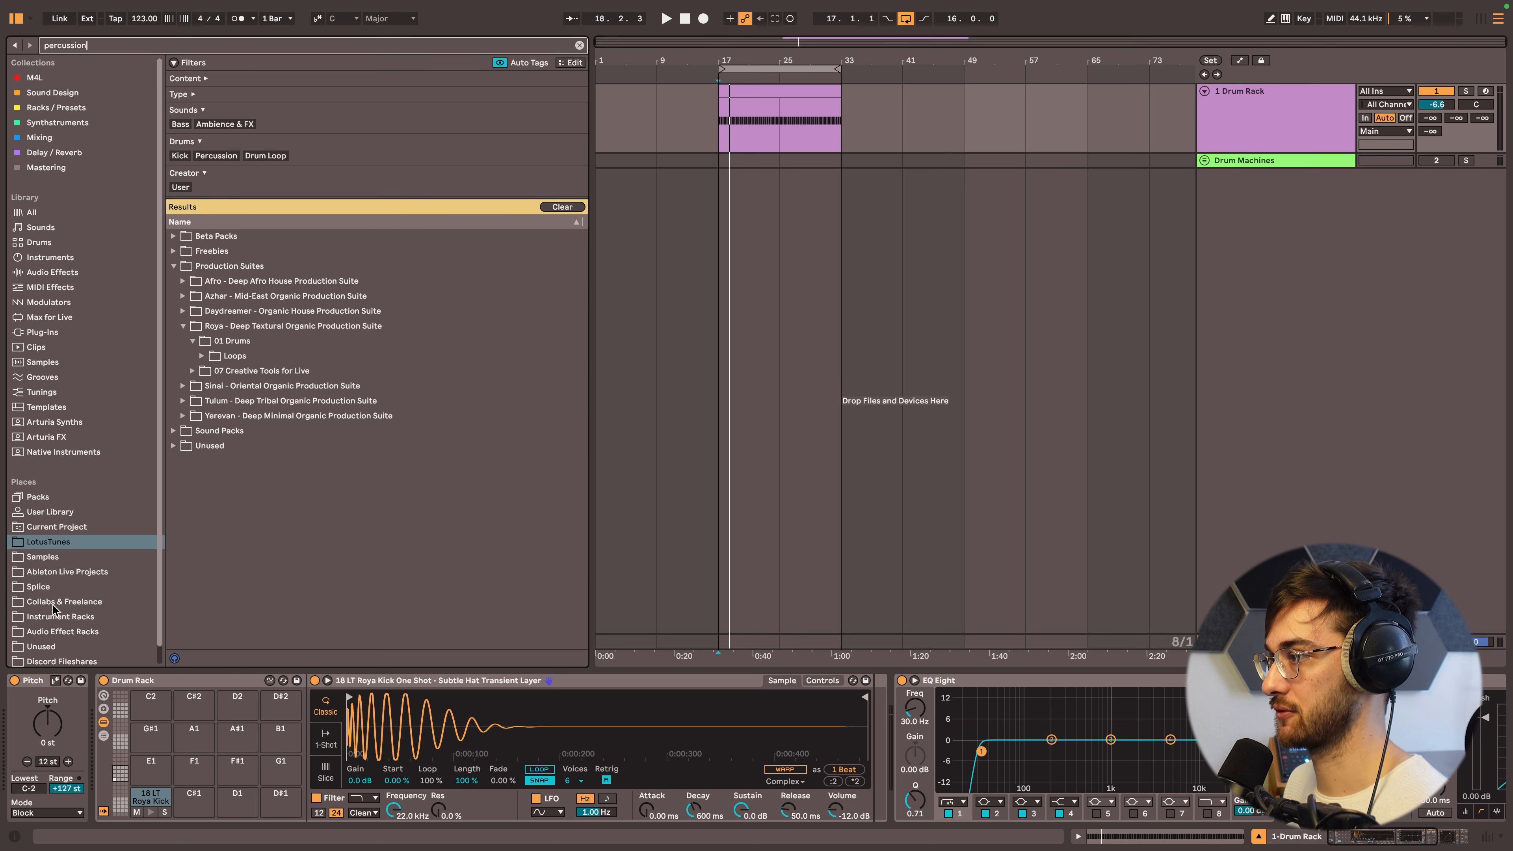
click(49, 218)
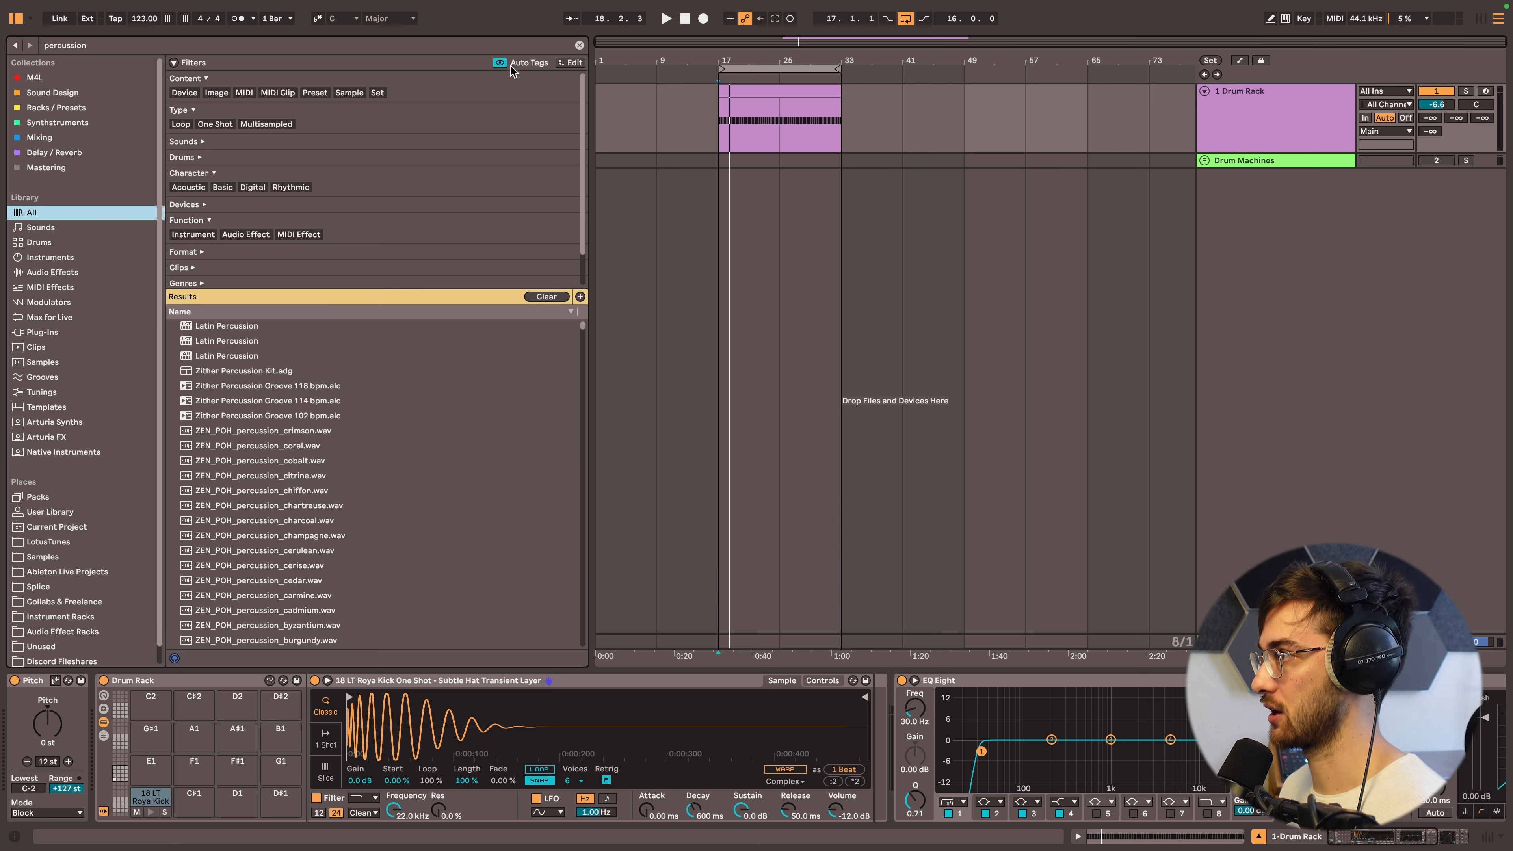
click(216, 125)
- Audition the ZEN_POH percussion one-shots and load "ZEN_POH_percussion_blonde.wav" onto pad C#1
click(279, 430)
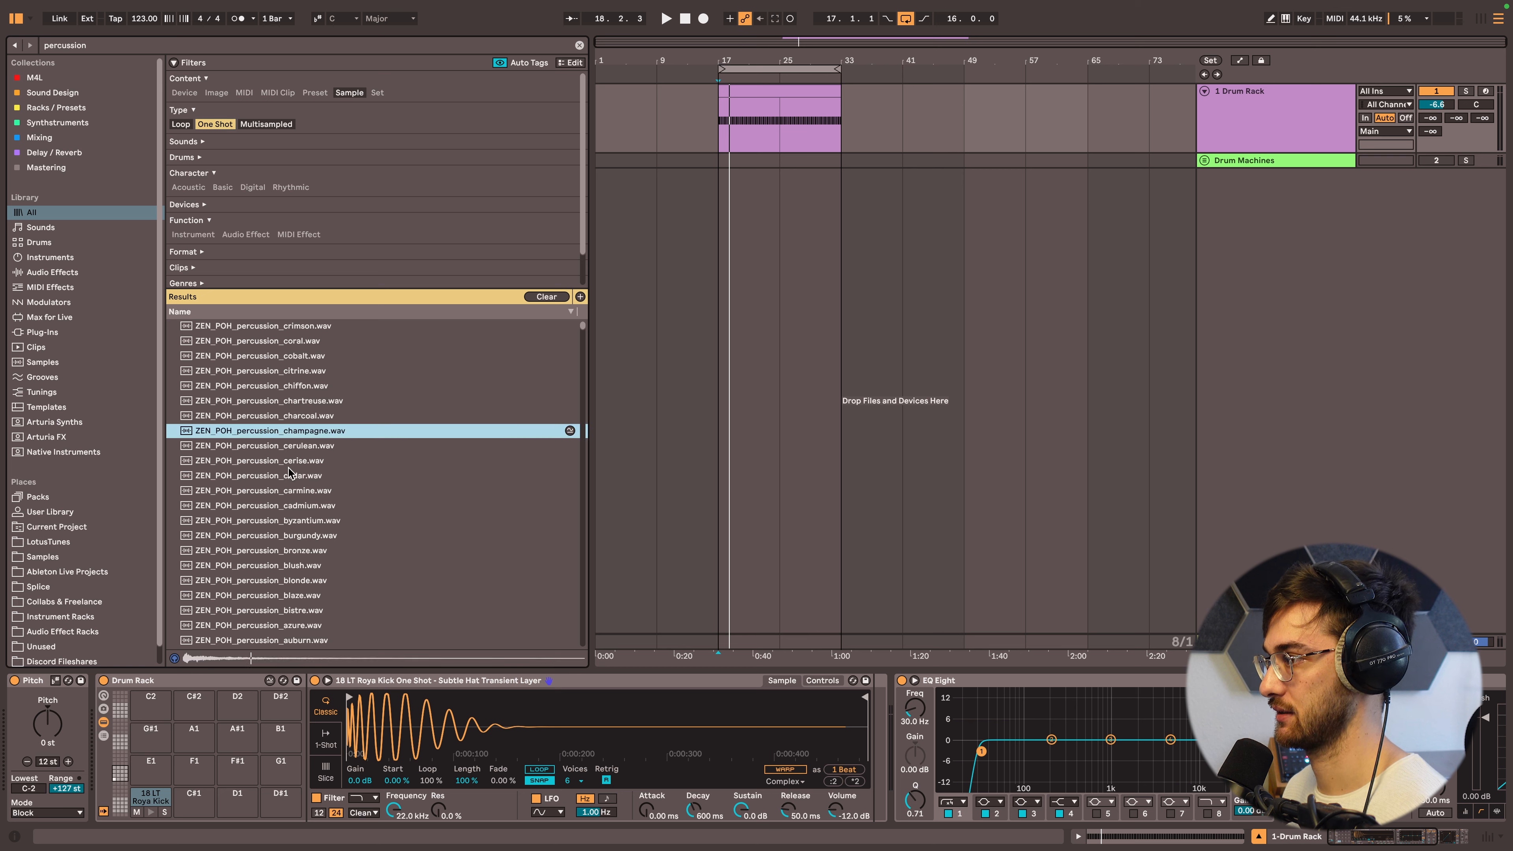
click(286, 476)
click(292, 505)
click(301, 535)
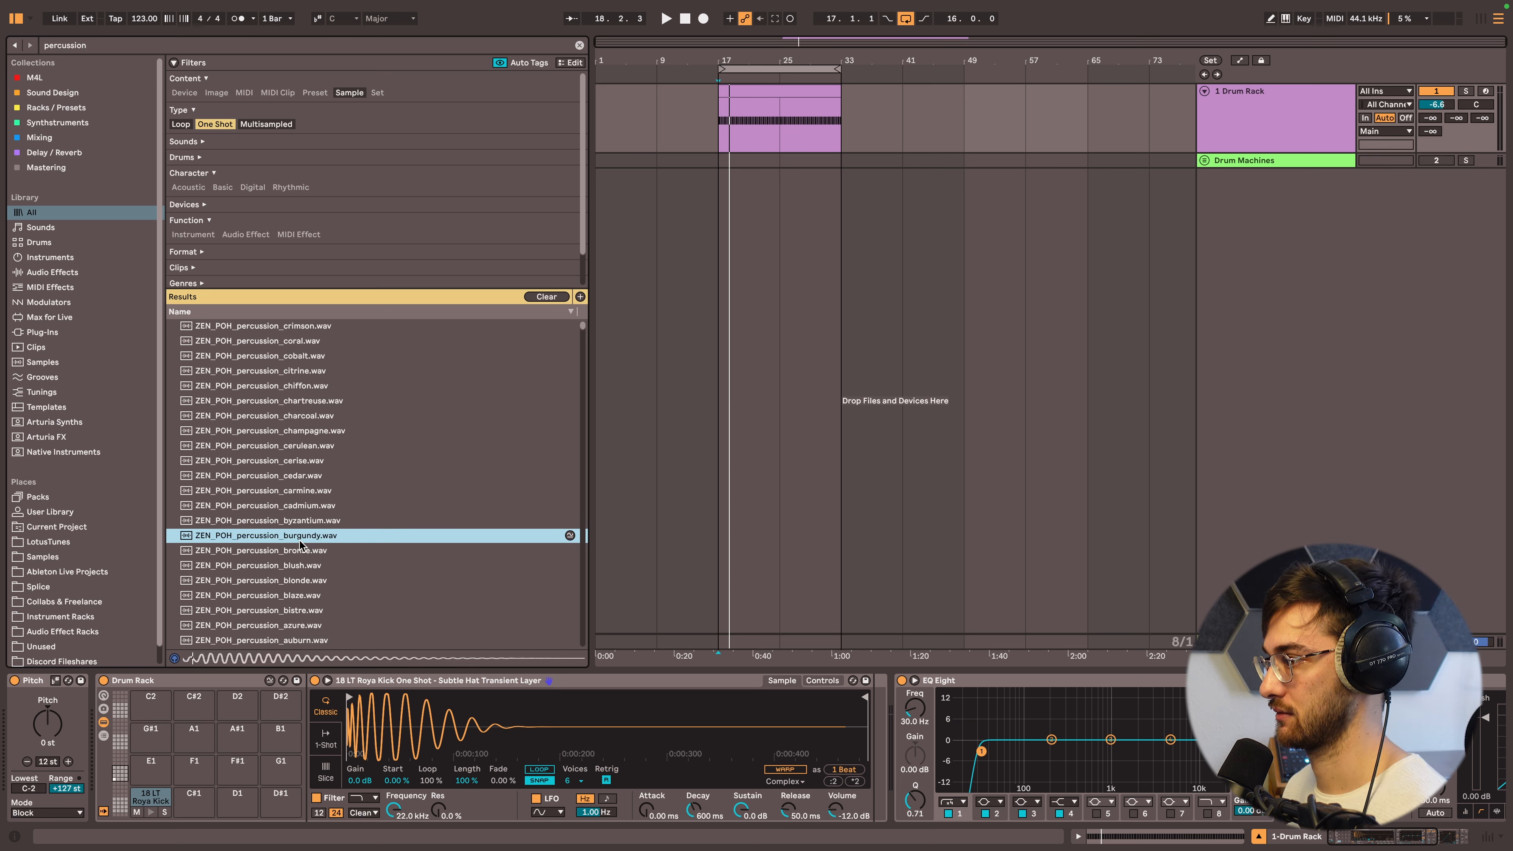
click(316, 552)
scroll(316, 560, down, 1)
click(314, 572)
click(320, 531)
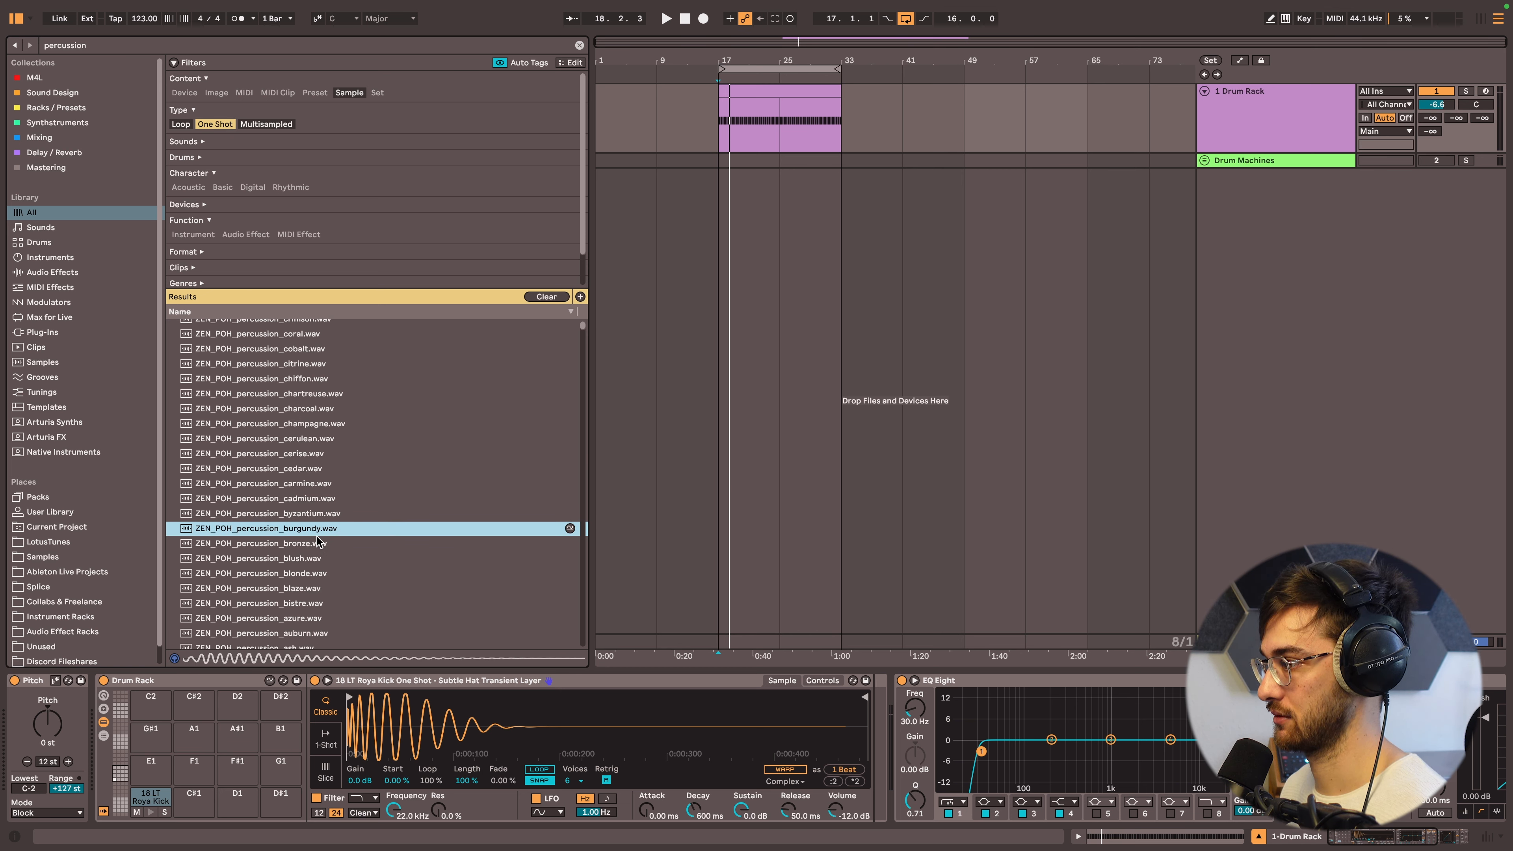
click(314, 558)
click(310, 573)
drag(296, 596, 197, 801)
- Audition more percussion hits and load "ZEN_POH_percussion_artic.wav" onto pad D1 and "SM_TR_Percussion_49.wav" onto pad D#1
scroll(316, 572, down, 3)
click(317, 580)
scroll(316, 581, up, 1)
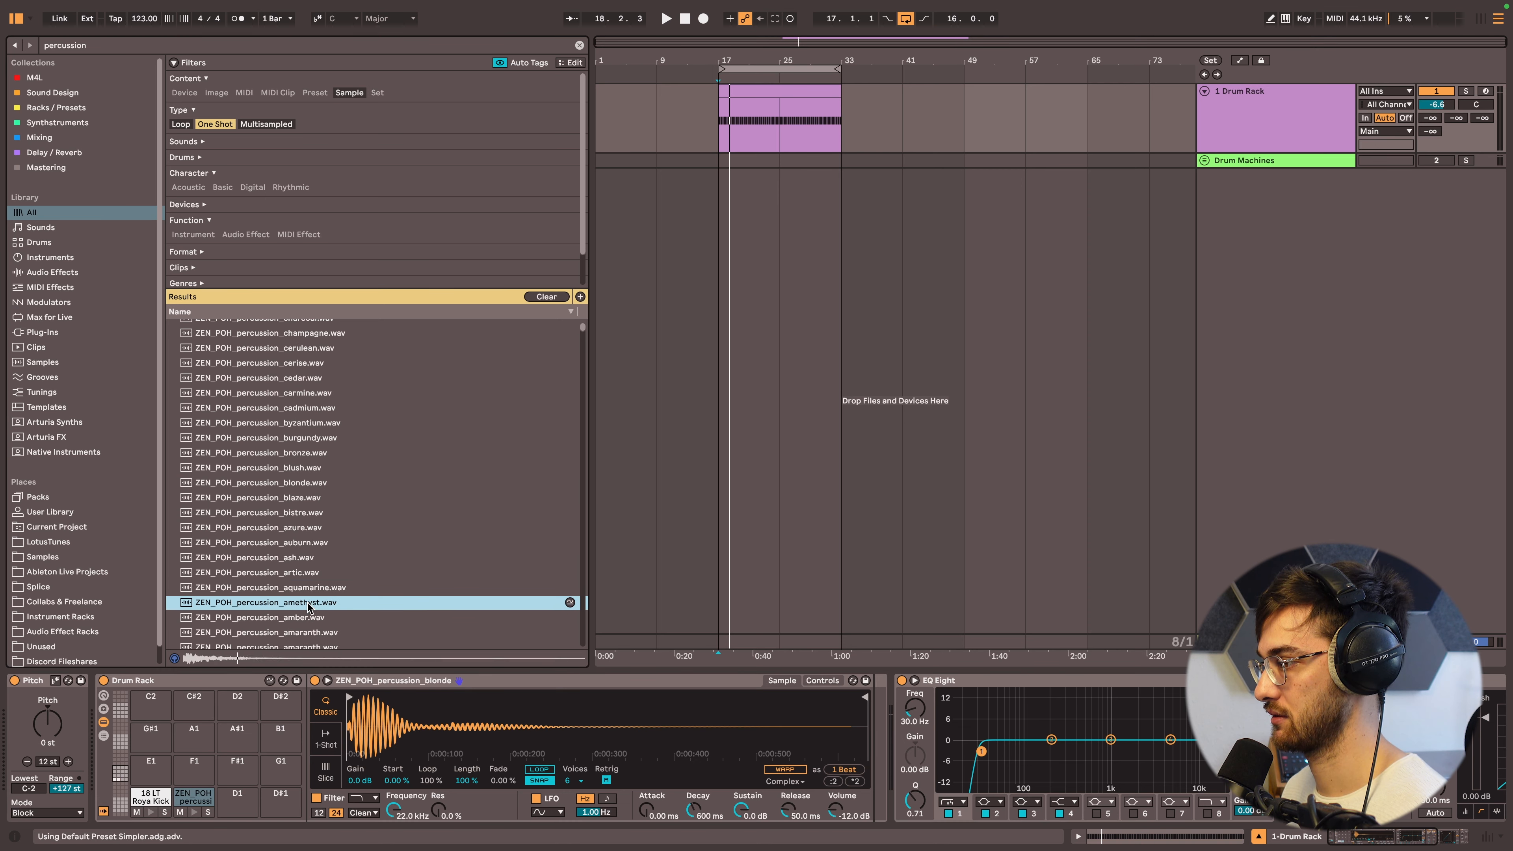
scroll(307, 583, down, 4)
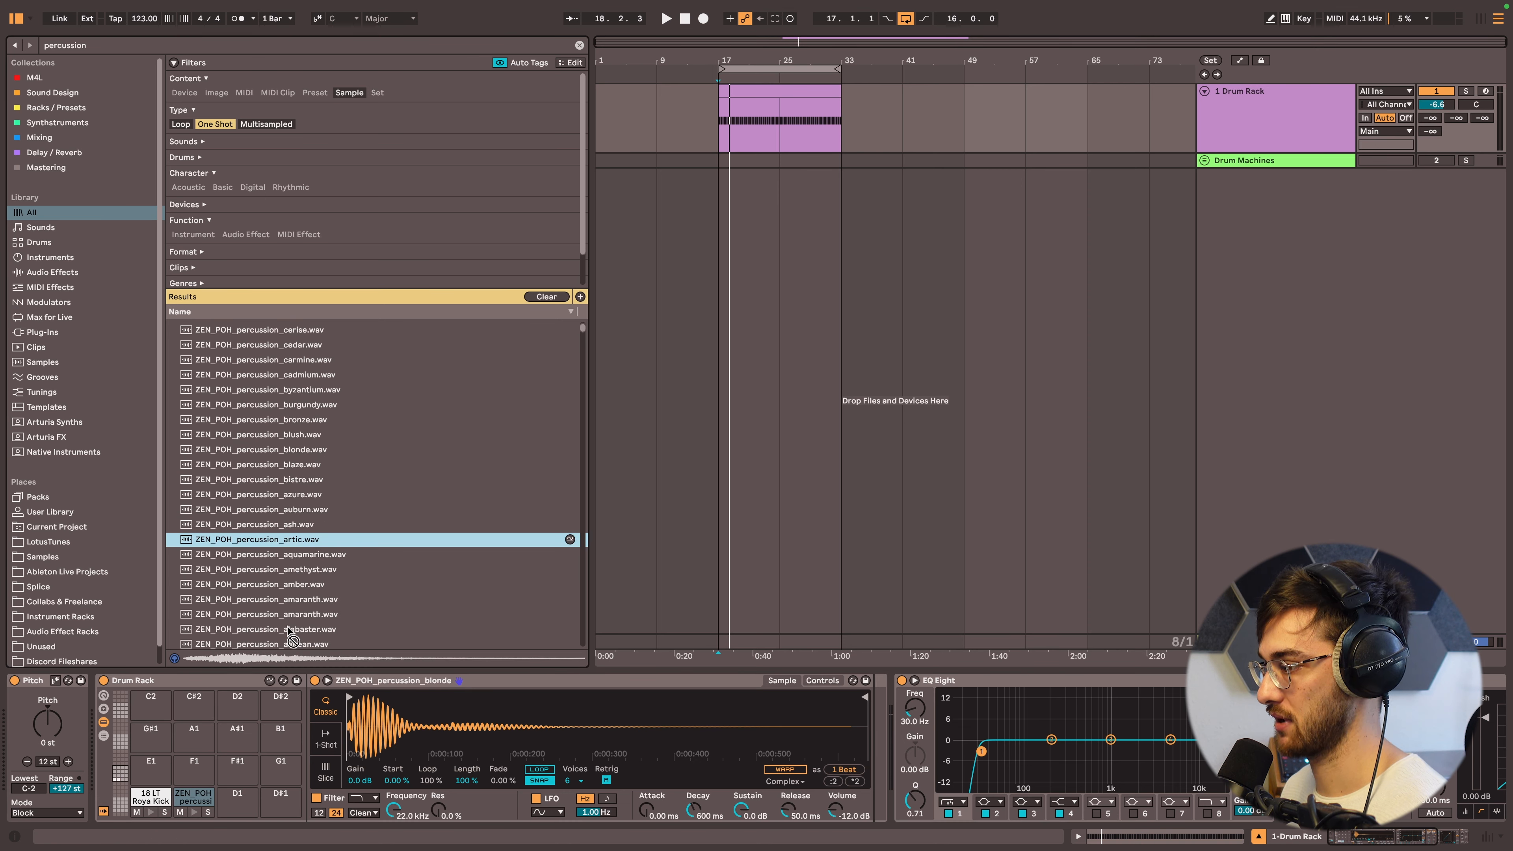
drag(288, 629, 285, 788)
scroll(316, 536, down, 5)
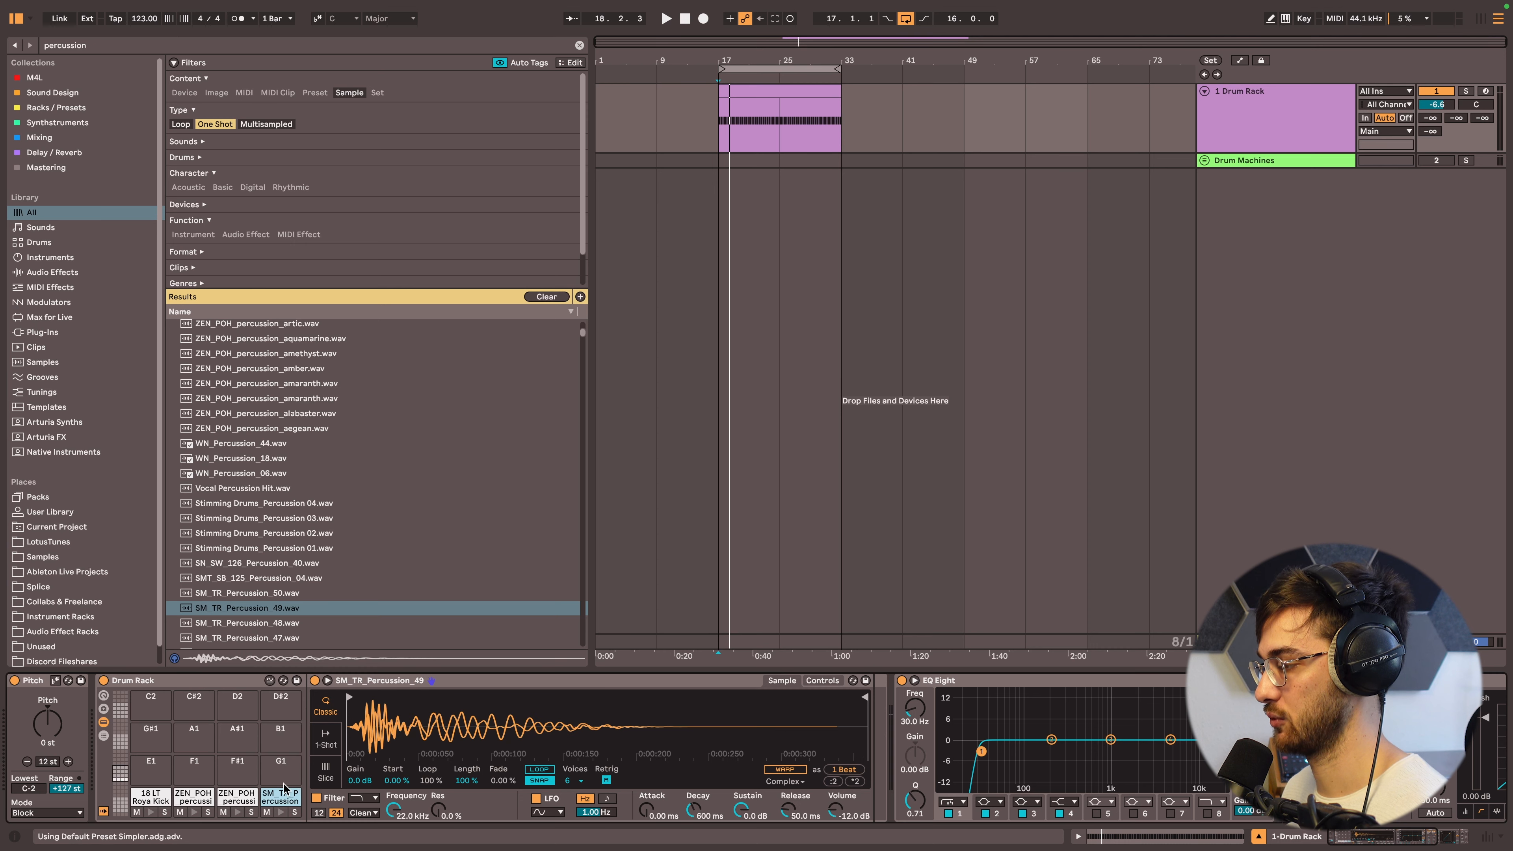
scroll(309, 562, down, 4)
- Search the LotusTunes folder for "tom" and filter the results by the Tom drum tag
click(60, 544)
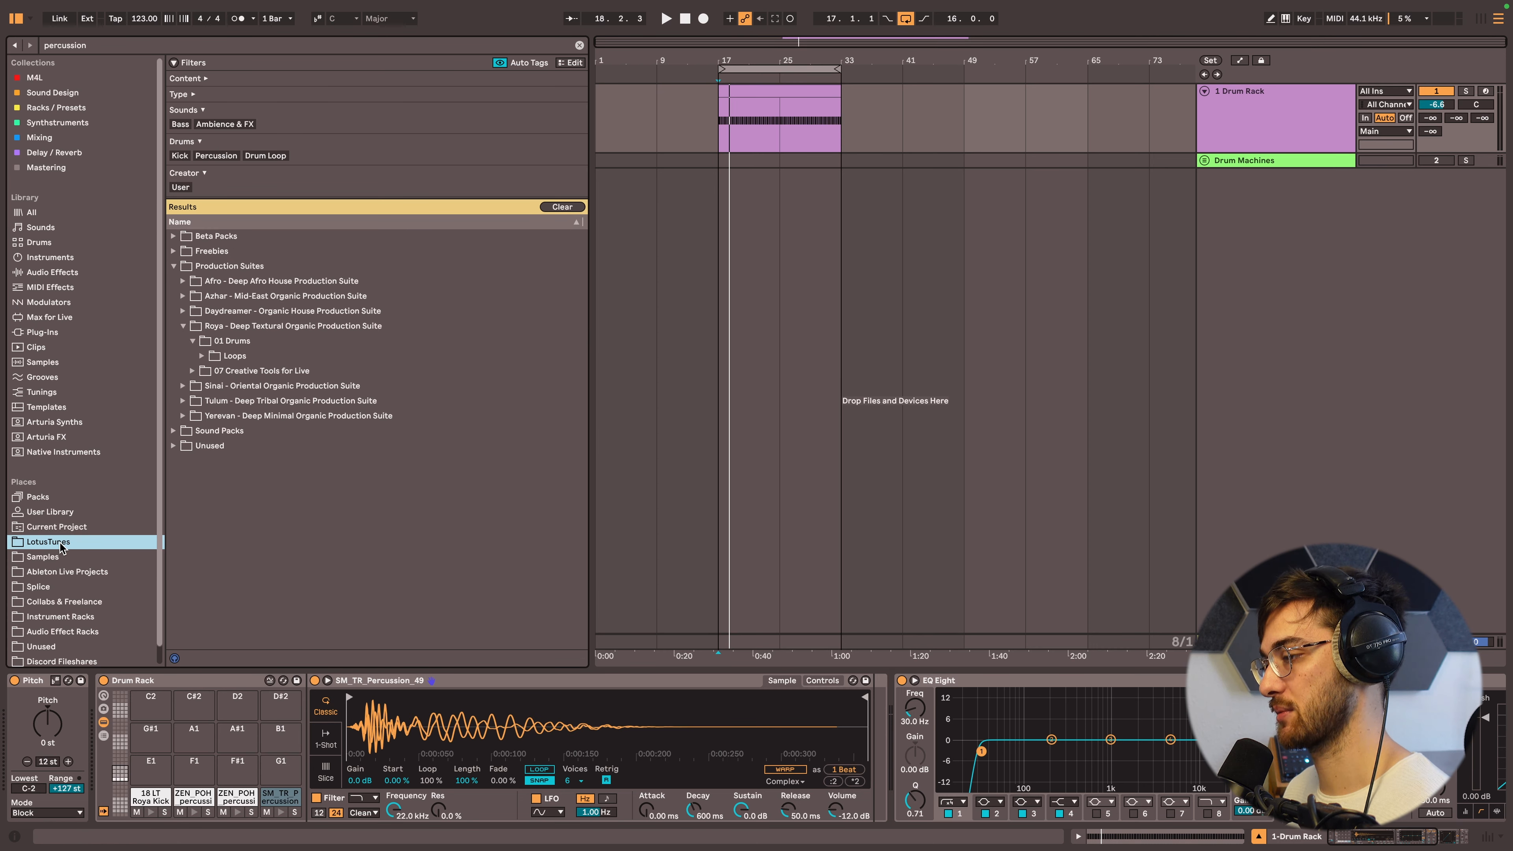
click(119, 46)
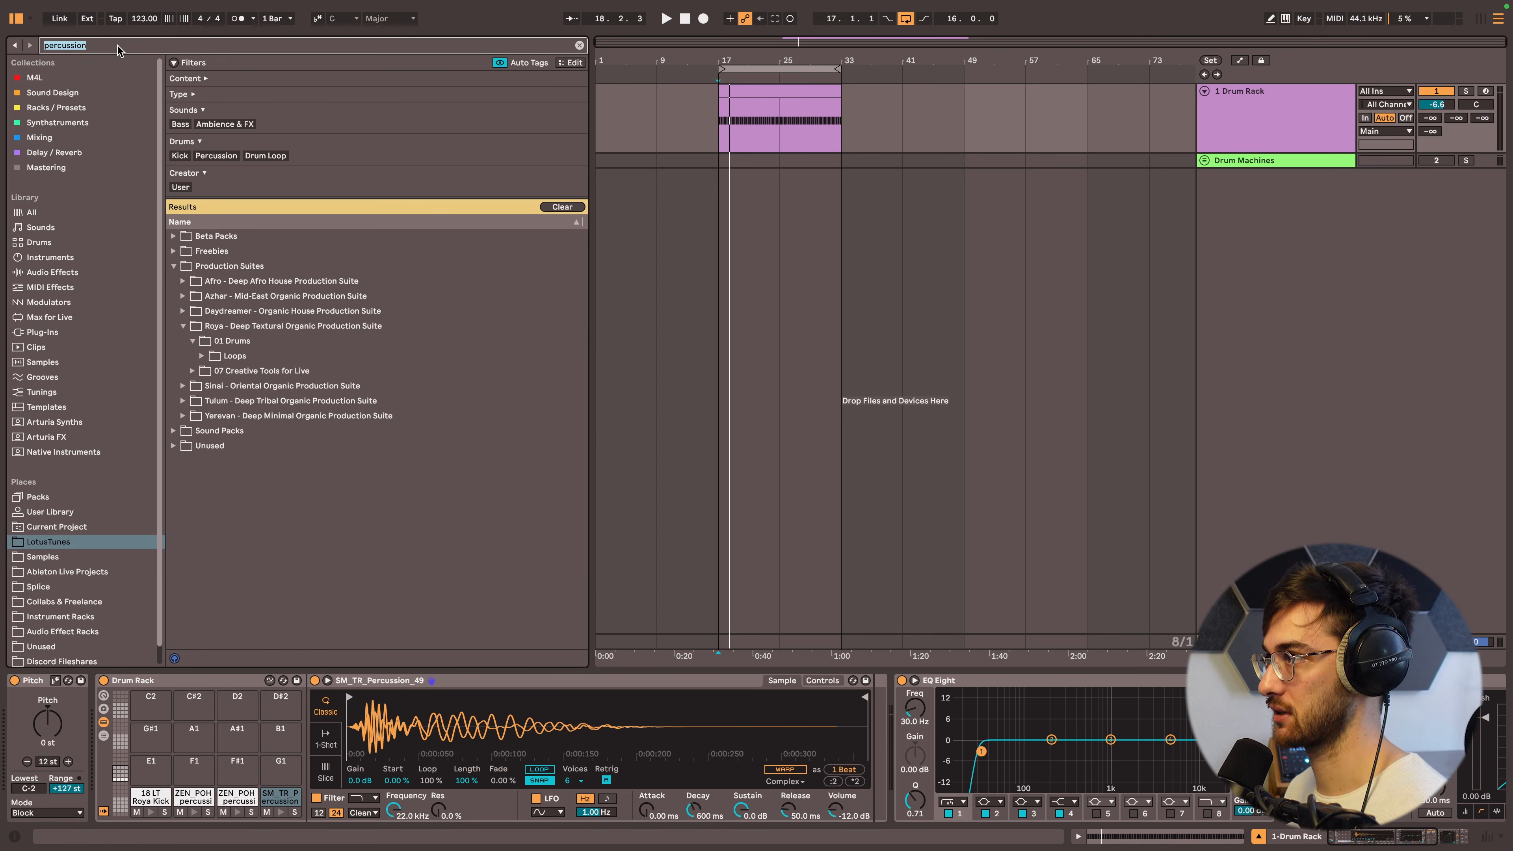
text(tom)
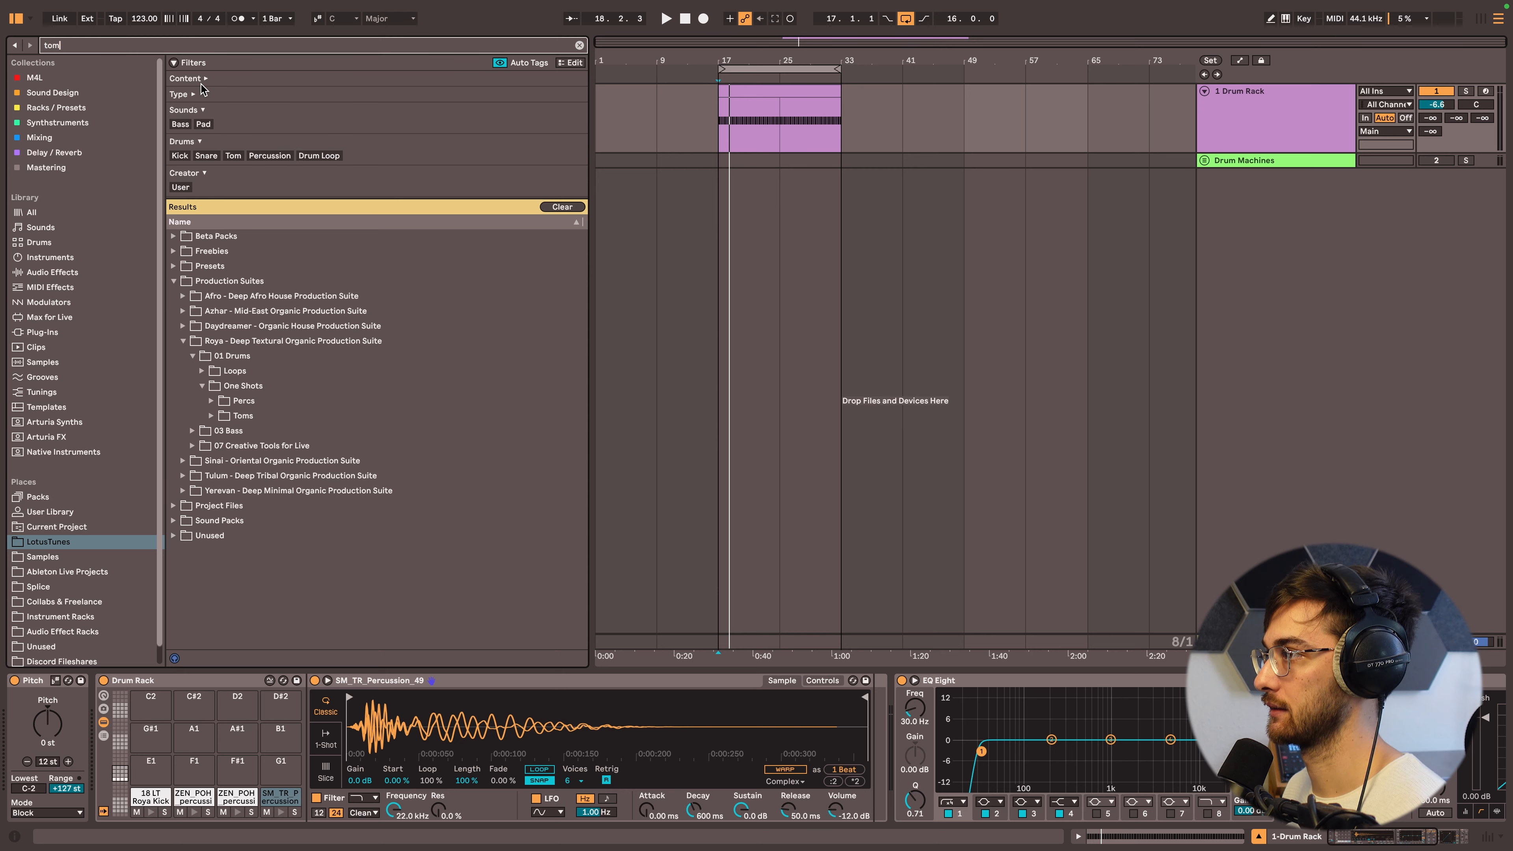
click(230, 156)
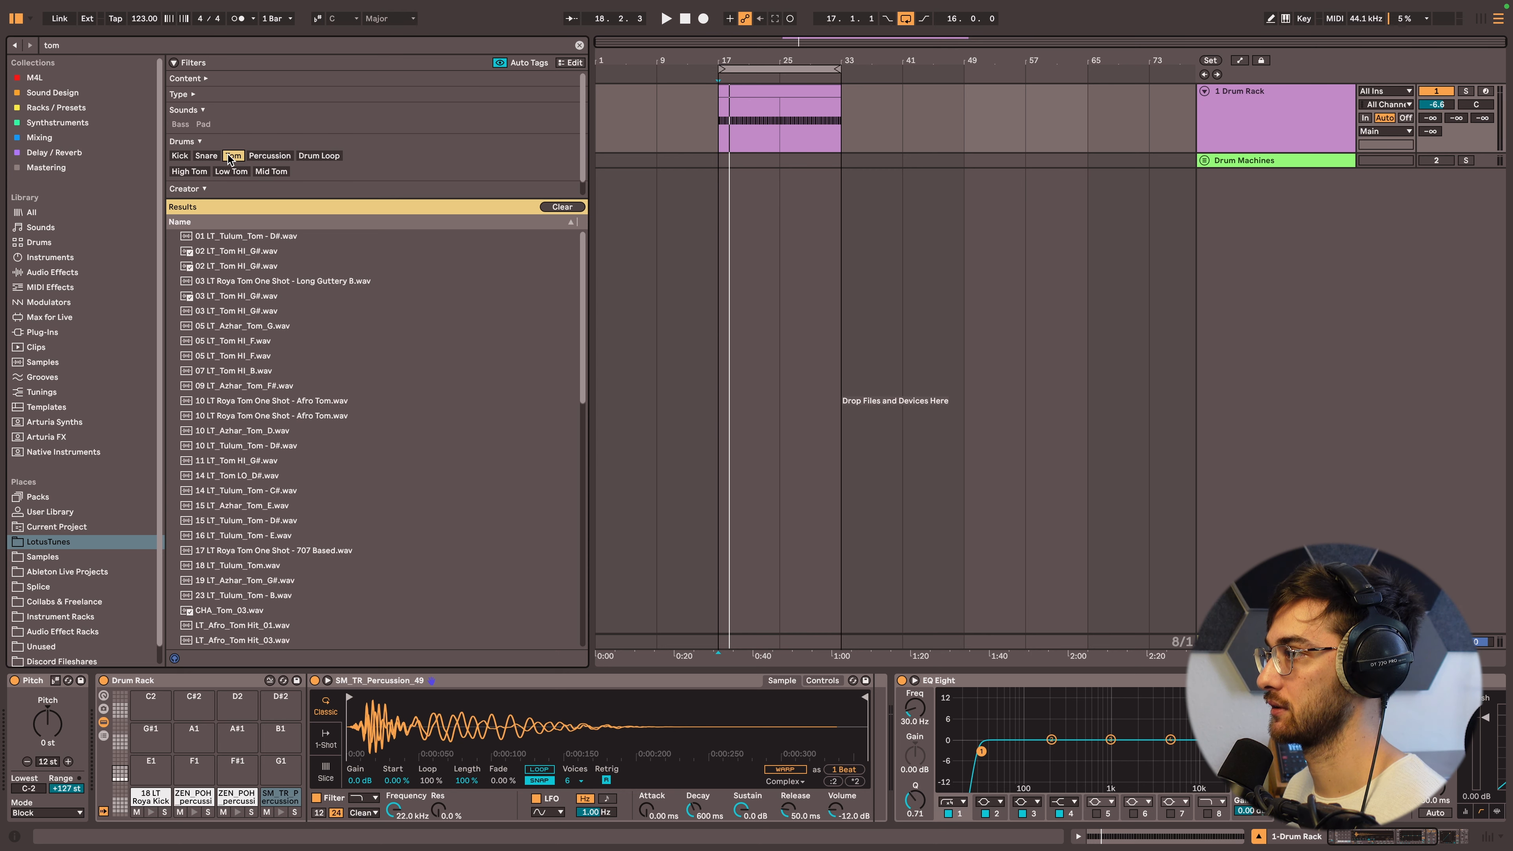
- Audition the tom samples and load "15 LT_Tulum_Tom - D#.wav" onto pad E1
scroll(238, 310, down, 3)
click(262, 438)
click(266, 467)
click(261, 451)
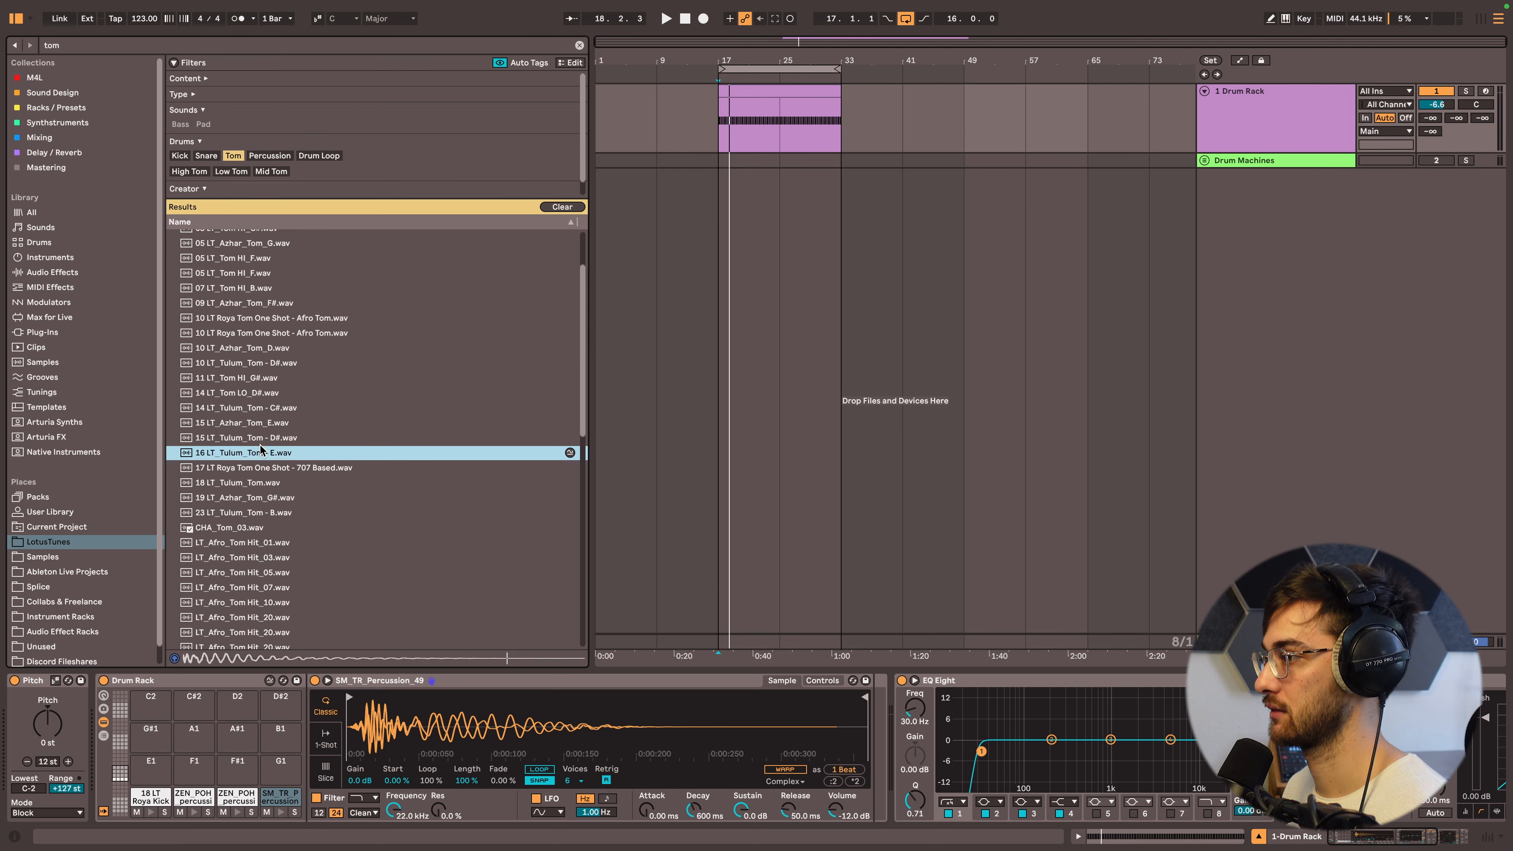
click(251, 438)
drag(257, 437, 156, 767)
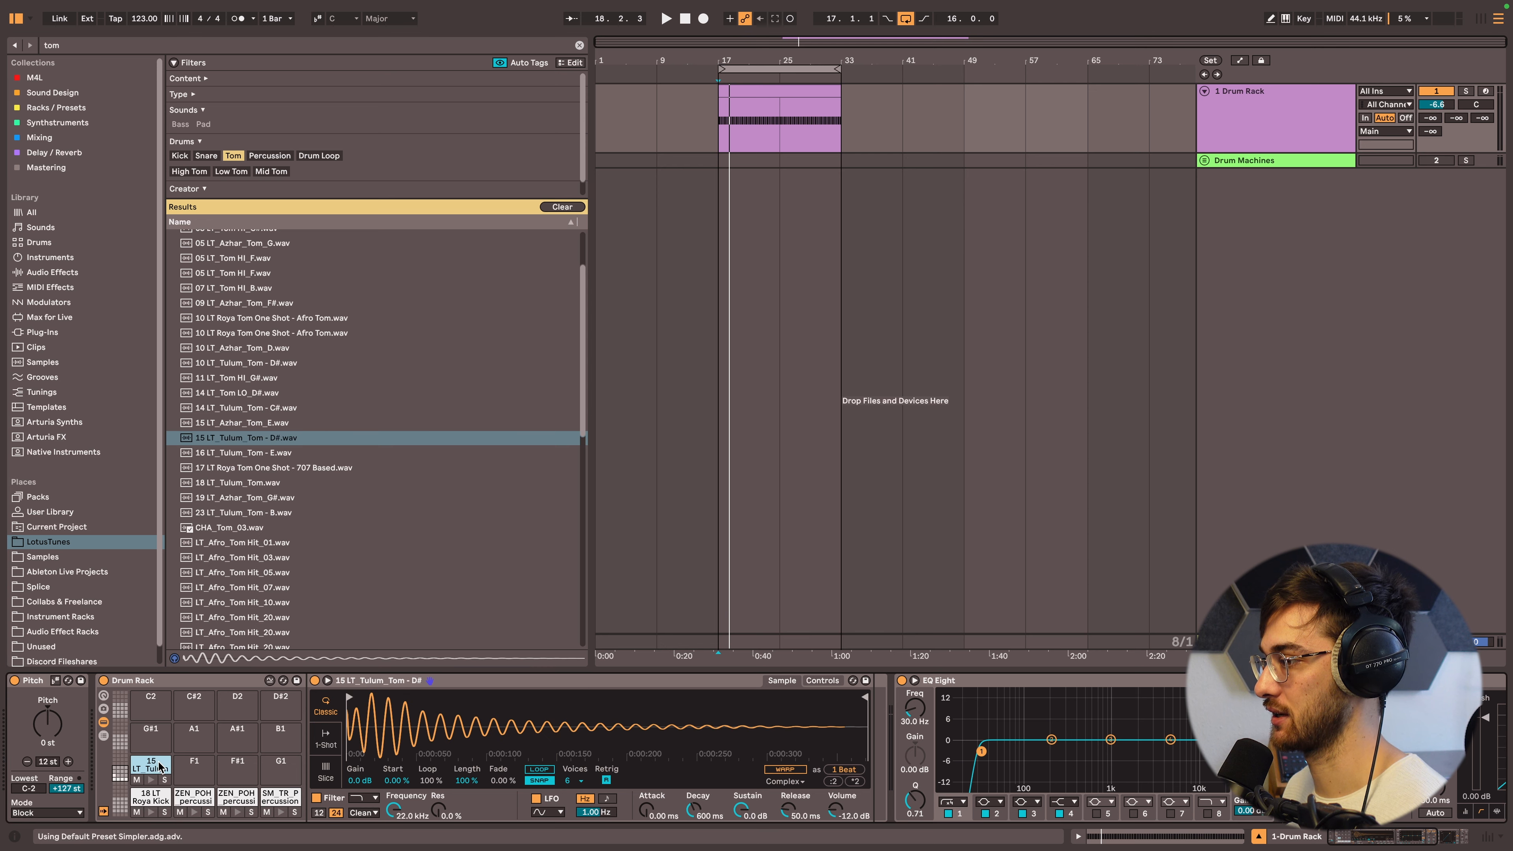
- Load "LT_OHE_Tom_11_B.wav" onto pad F1 and "LT_Yerevan_Tom_07_G.wav" onto pad F#1
scroll(268, 476, down, 3)
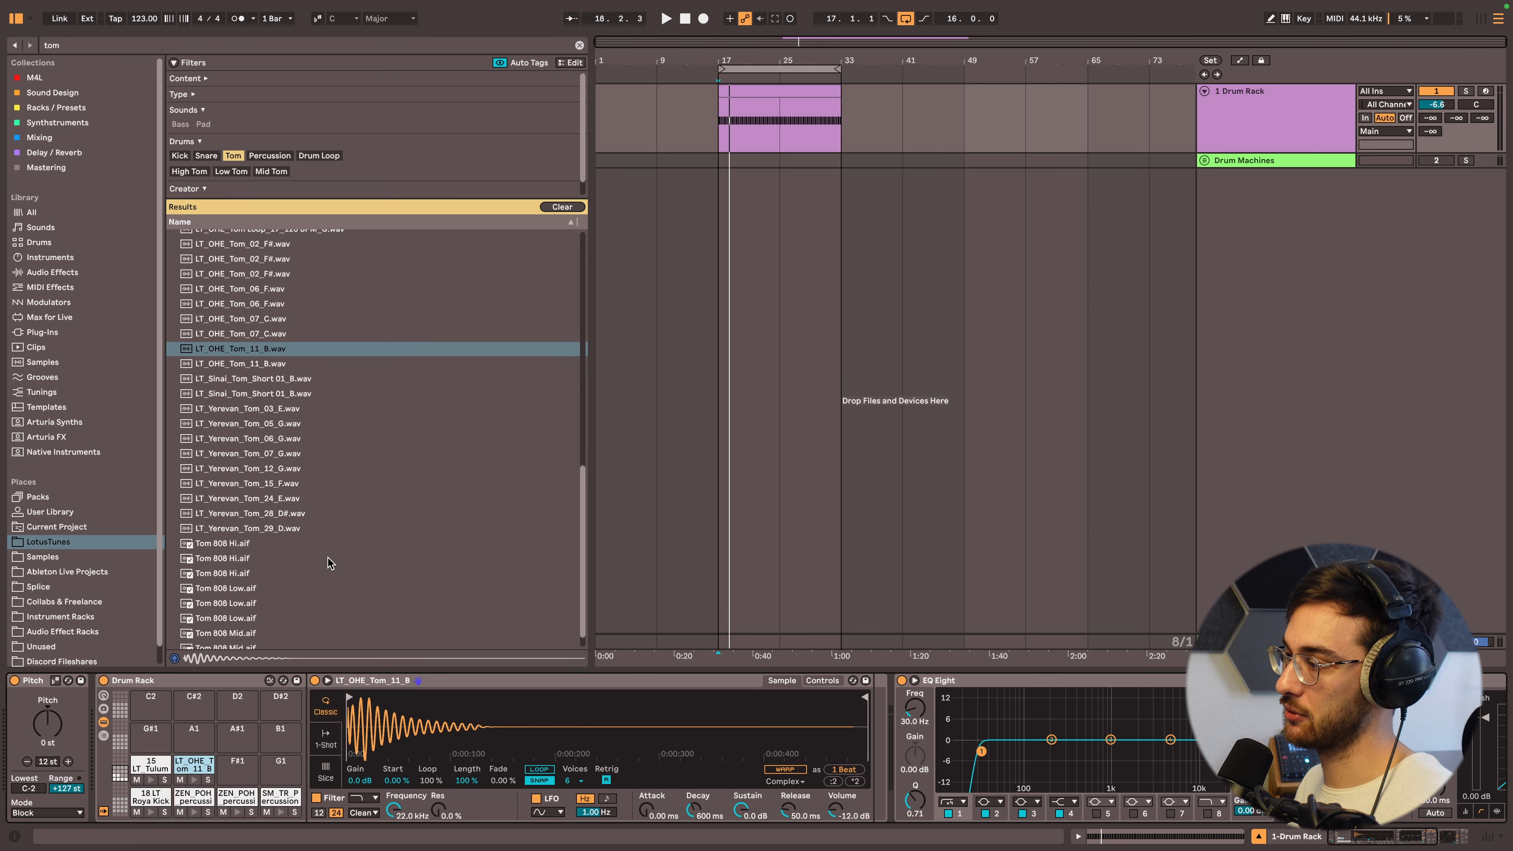
scroll(321, 554, down, 1)
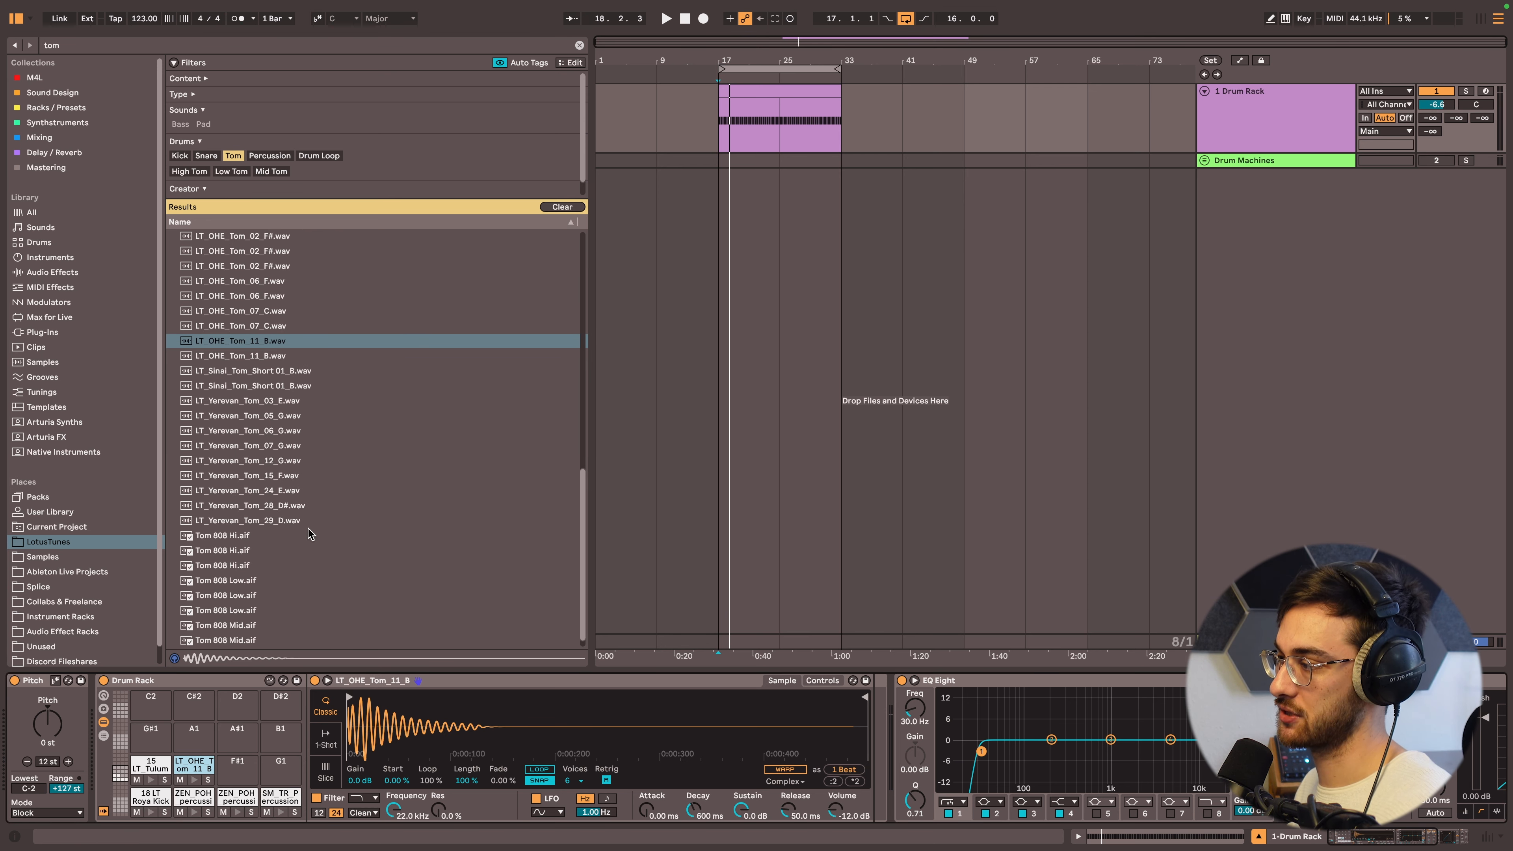
click(254, 432)
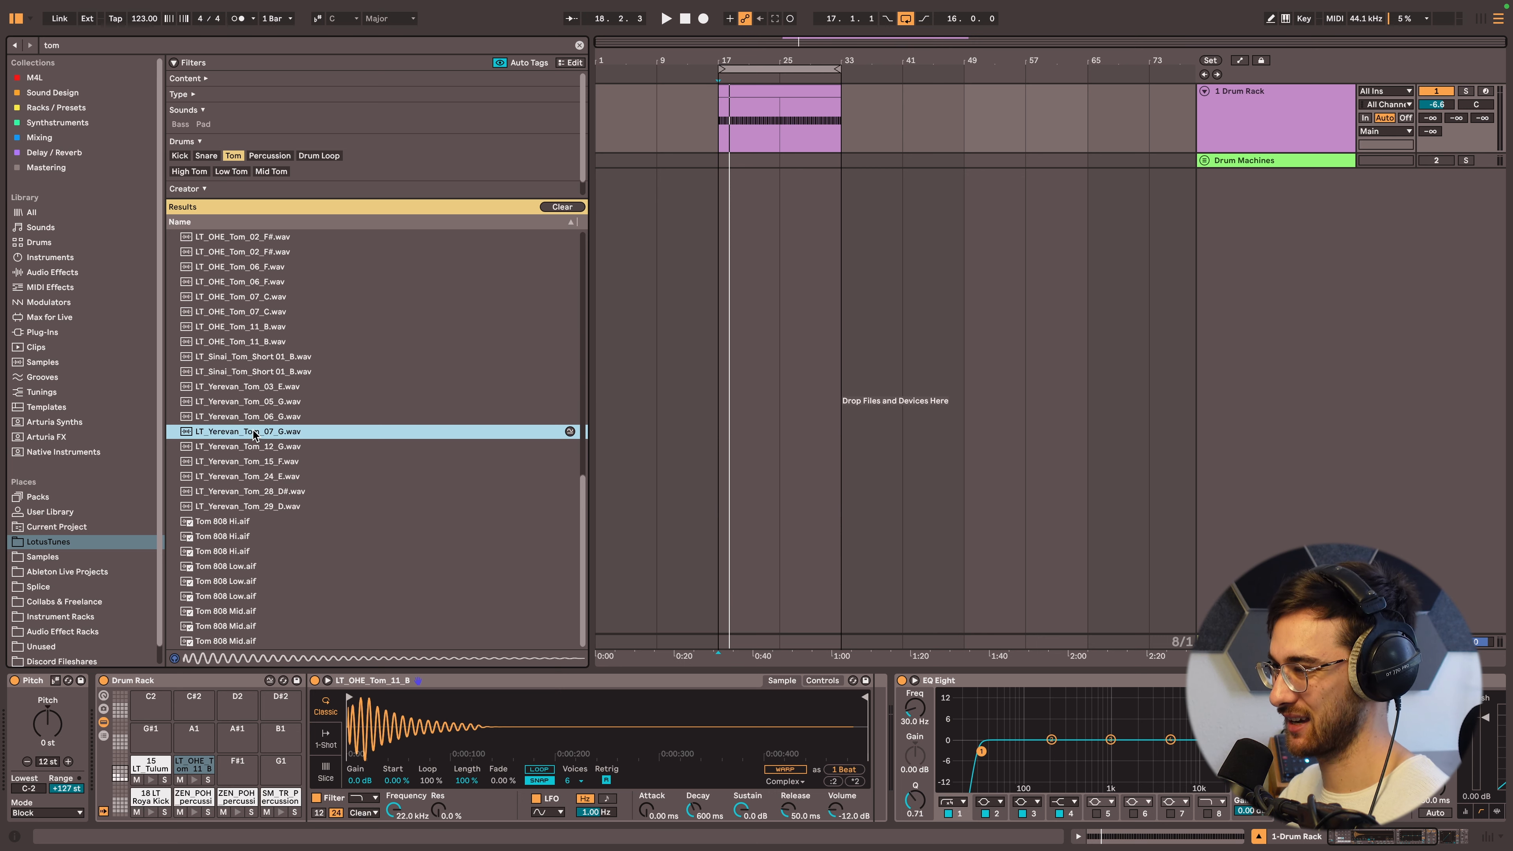
- Open the notes of the Drum Rack's MIDI clip and set a fixed 1/16 grid
click(713, 167)
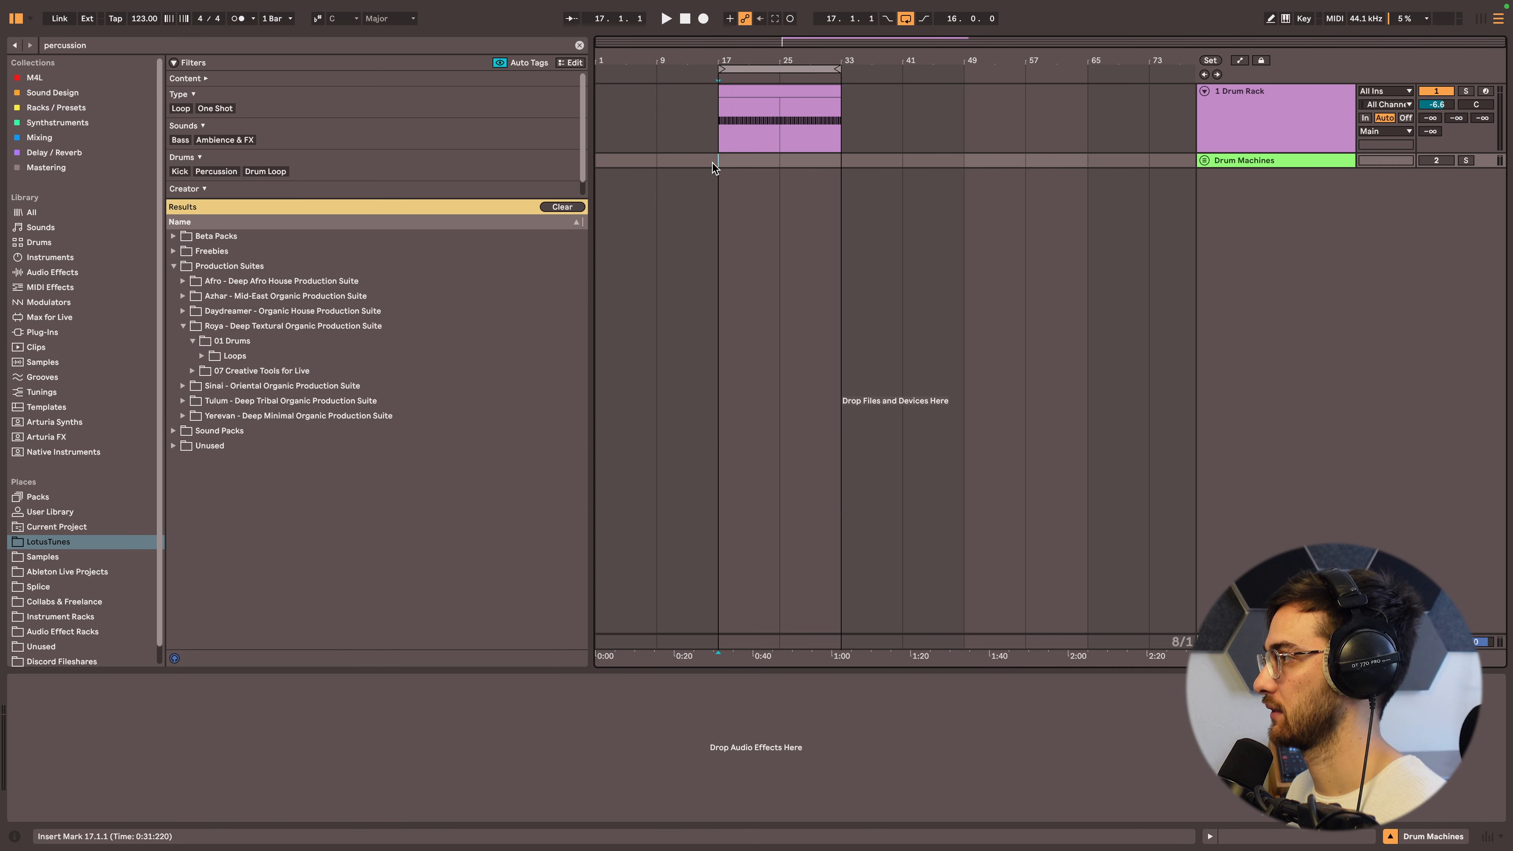
click(1242, 128)
click(780, 134)
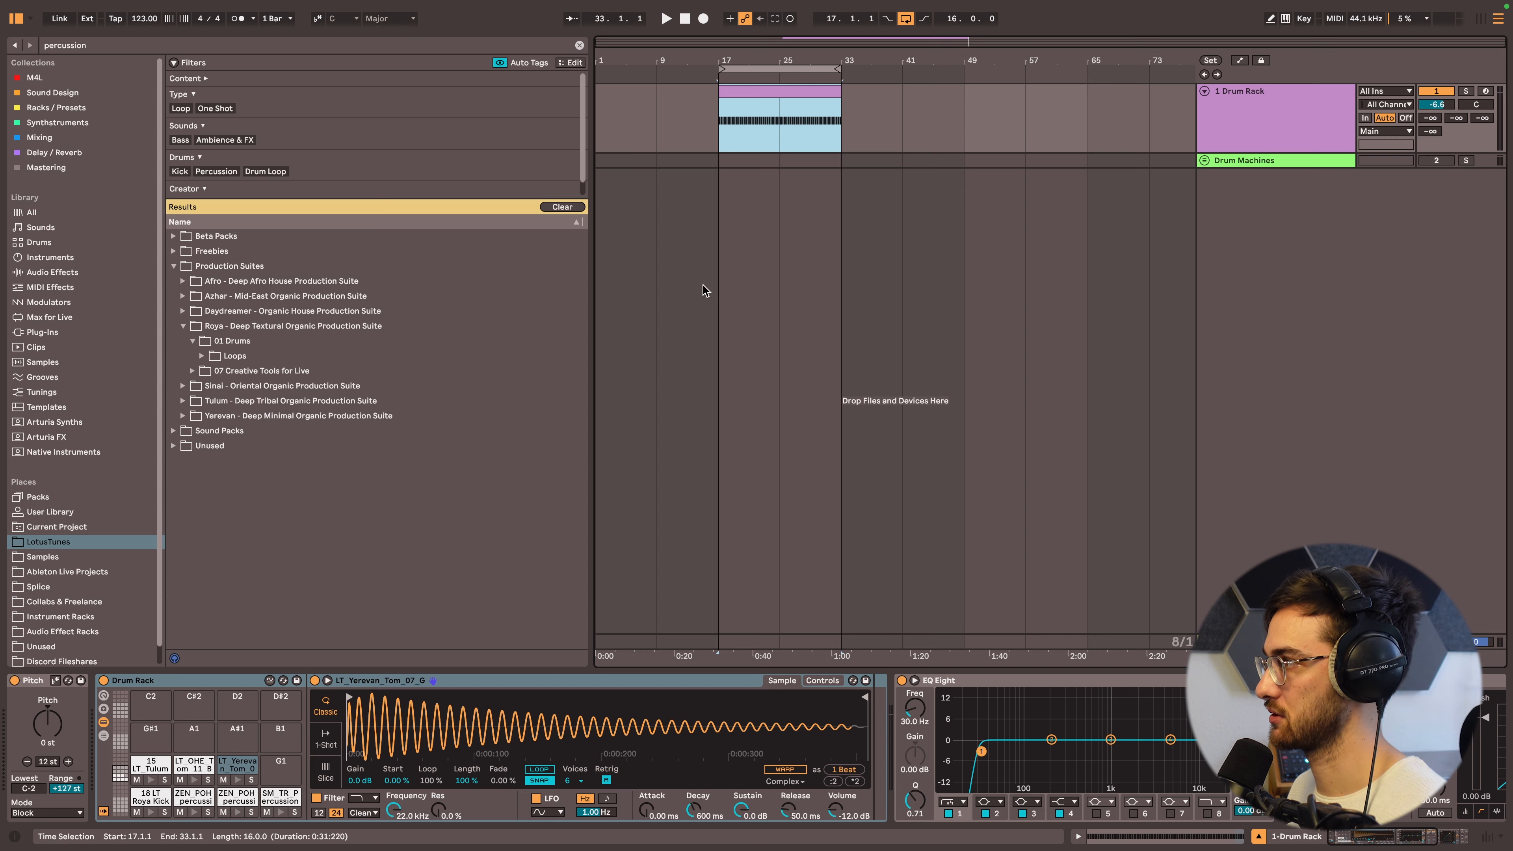
key(shift+Tab)
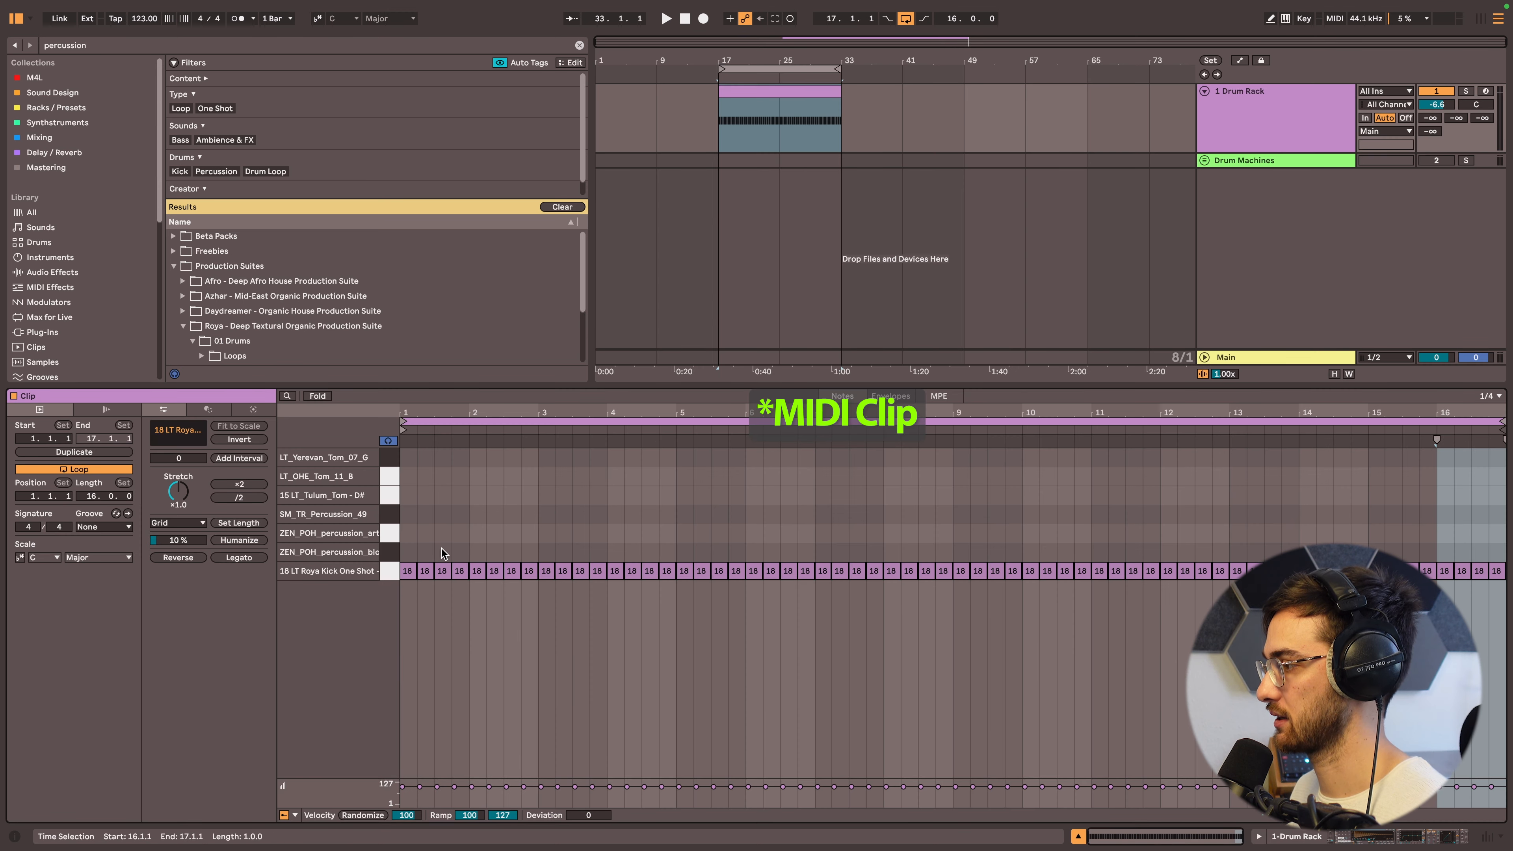
drag(439, 413, 442, 454)
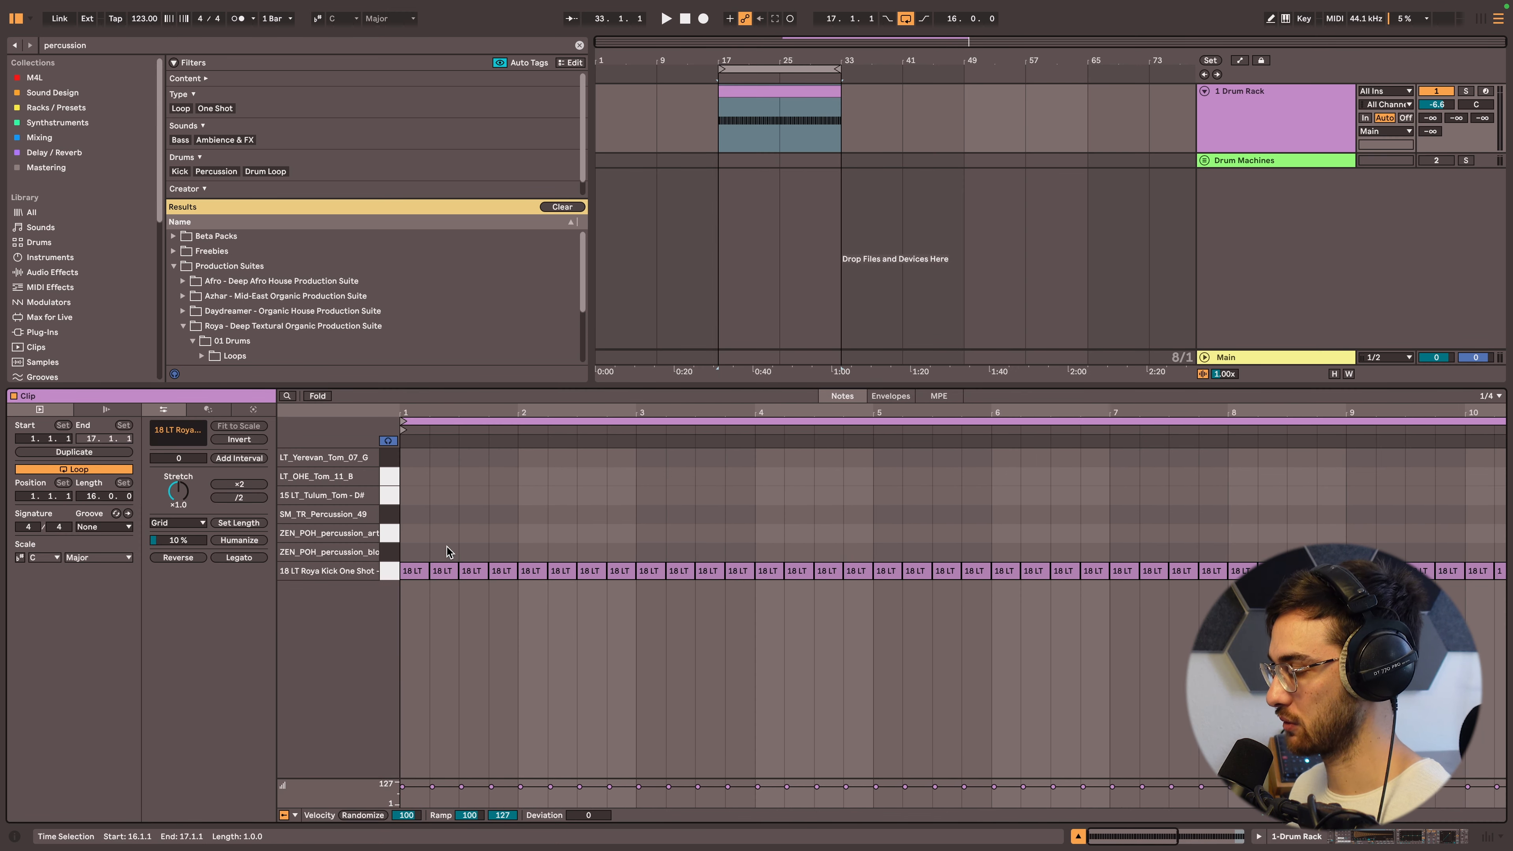
right_click(464, 552)
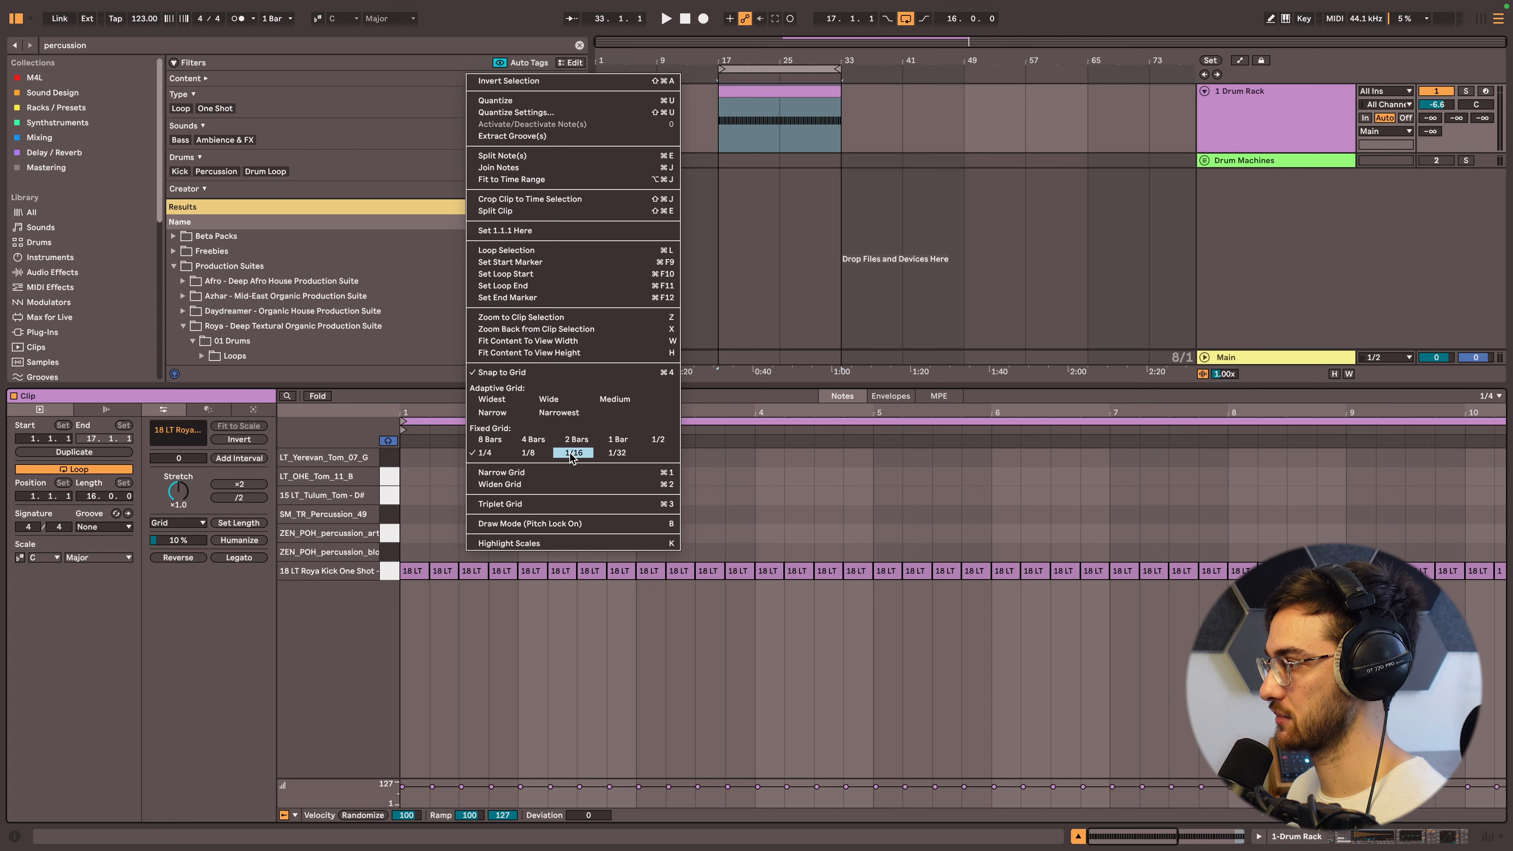
click(574, 453)
- Add an eighth-note ZEN_POH_percussion_blonde hit at 1.2.3 and play the pattern briefly
drag(454, 412, 484, 477)
double_click(480, 553)
drag(481, 553, 498, 554)
key(space)
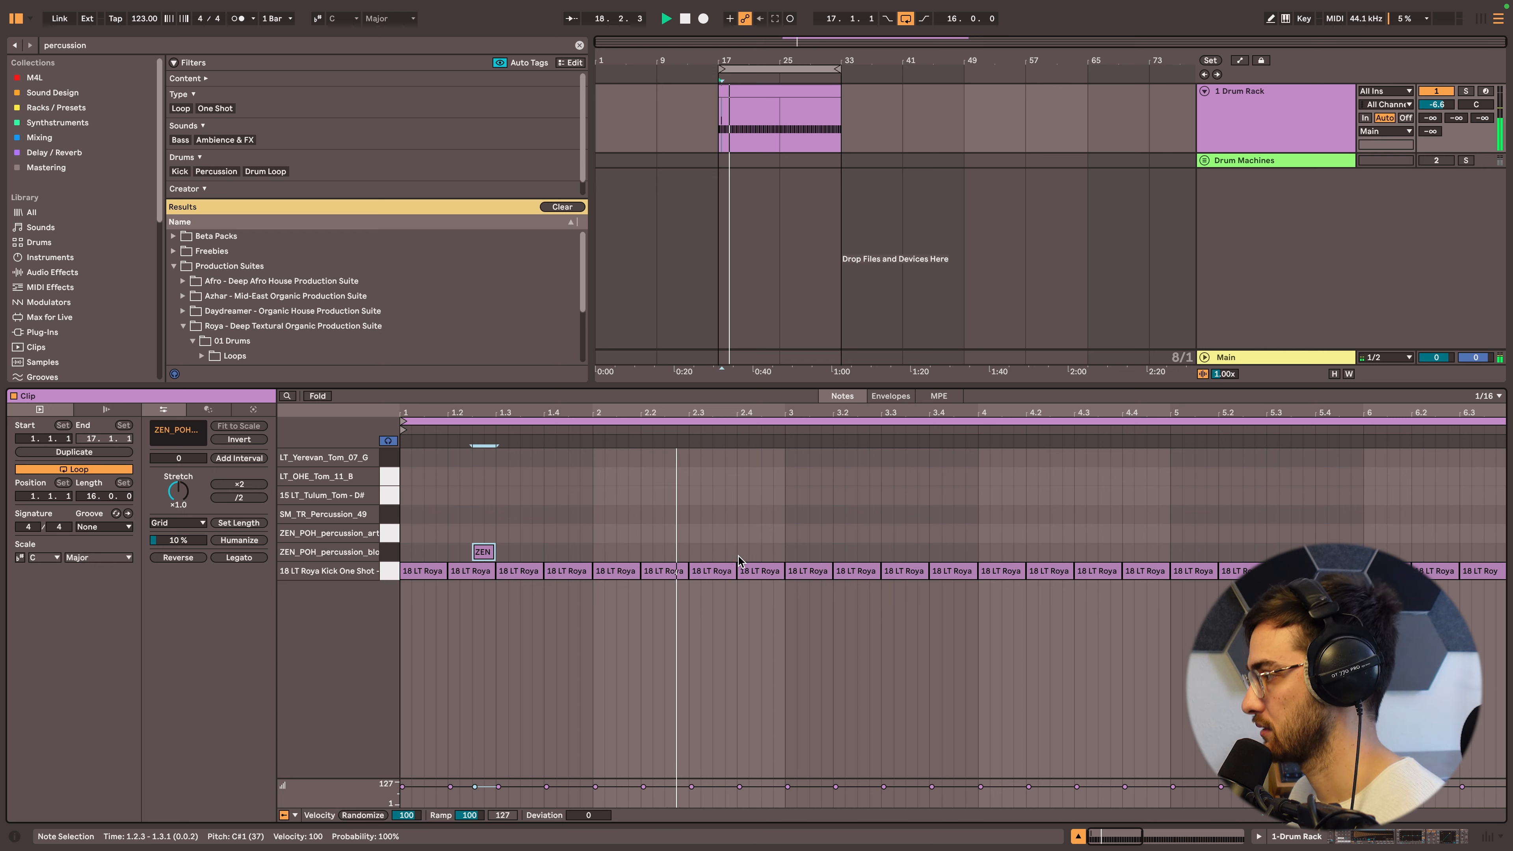
key(space)
- Duplicate the blonde percussion's first two bars across the 16-bar clip and delete the extra note past the clip's end
drag(782, 559, 381, 555)
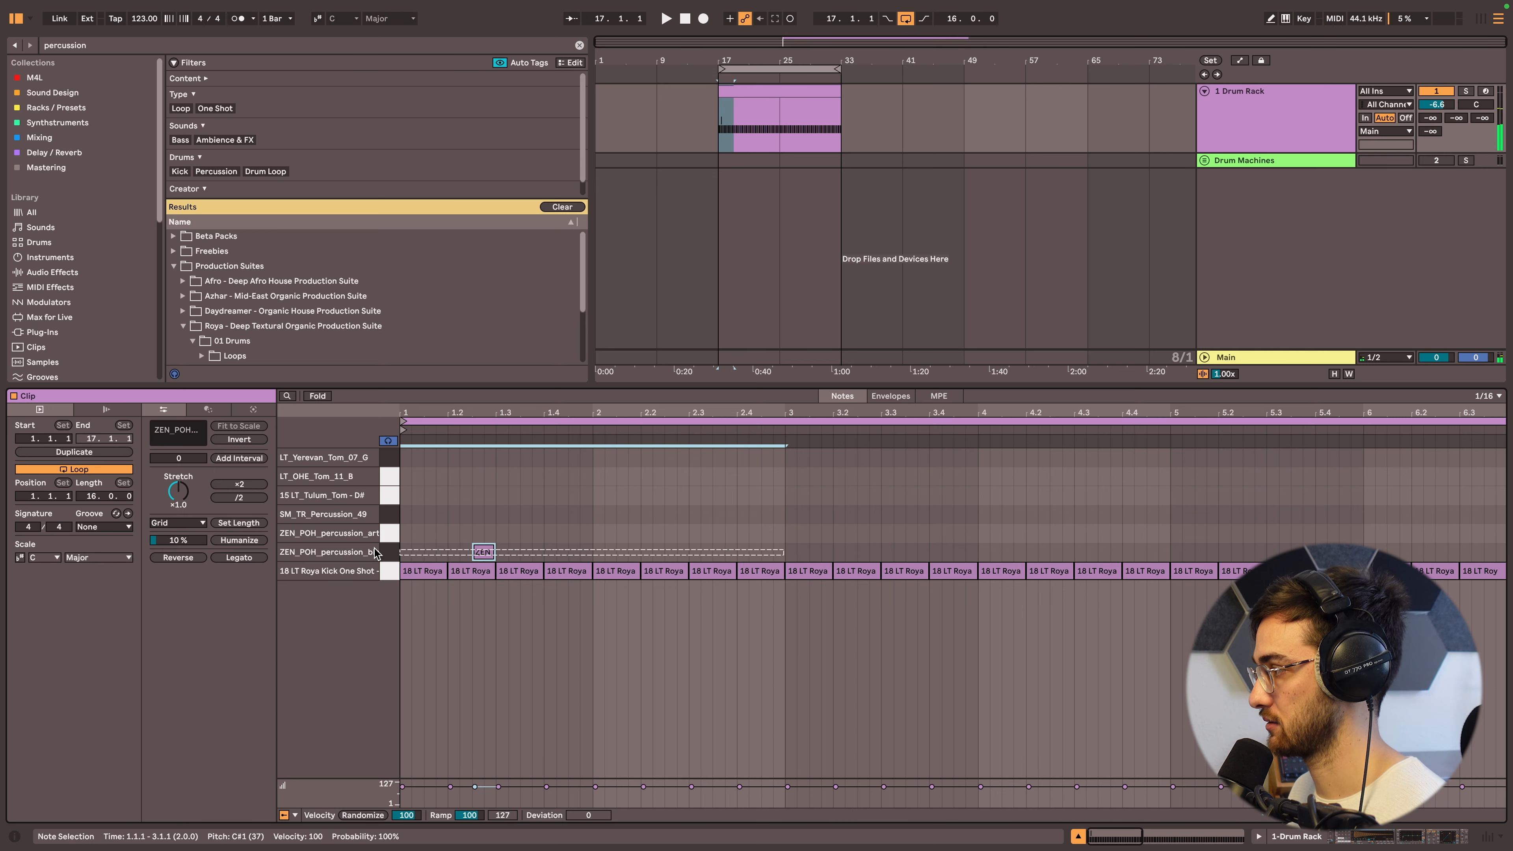
key(ctrl+d)
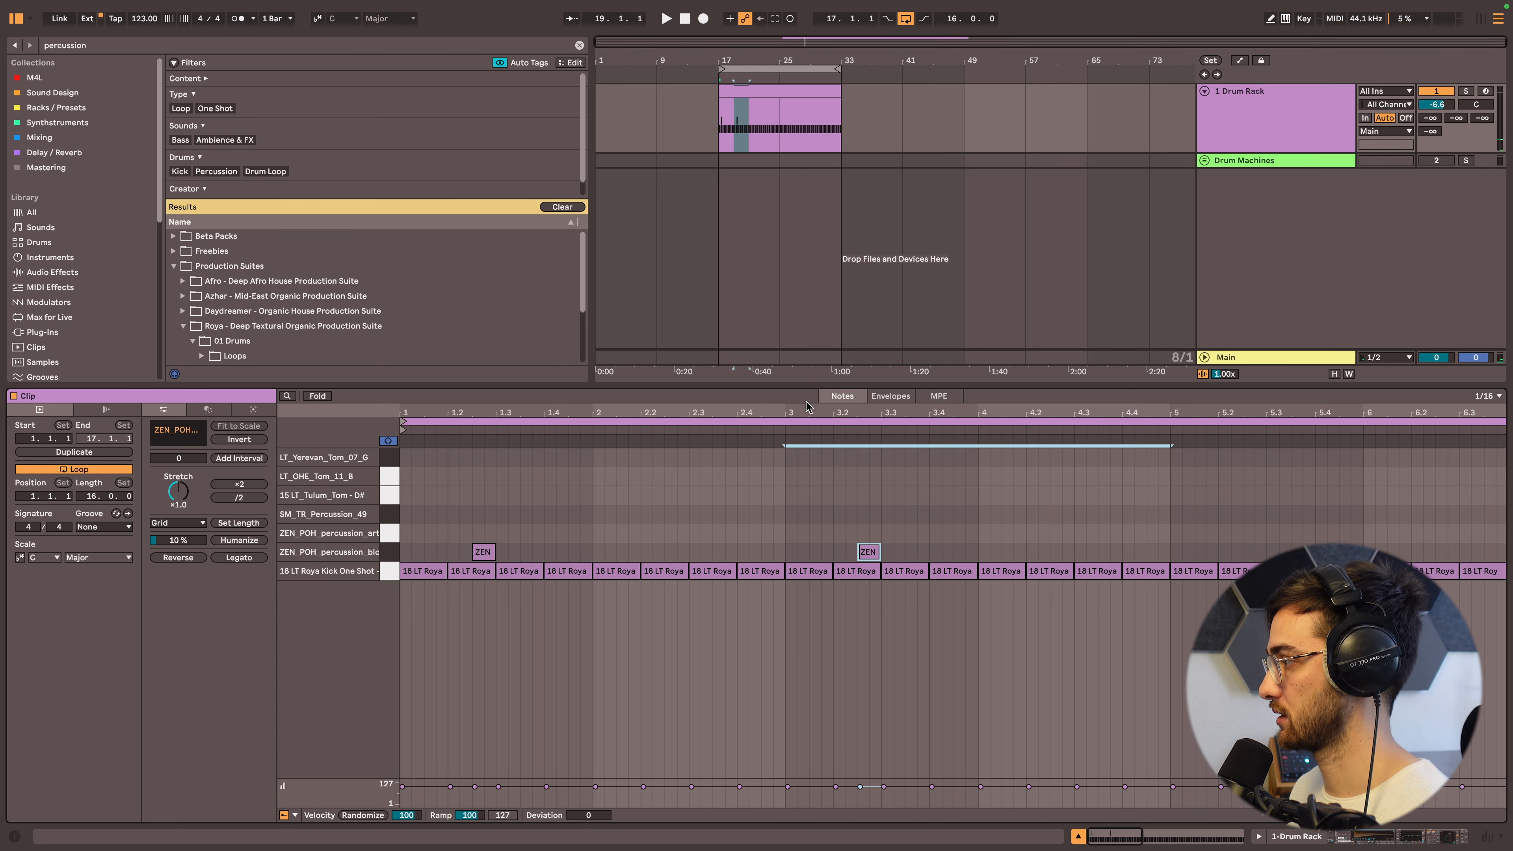
key(ctrl+d)
key(ctrl+d)
key(ctrl+d)
key(ctrl+d)
key(ctrl+d)
key(ctrl+d)
key(ctrl+d)
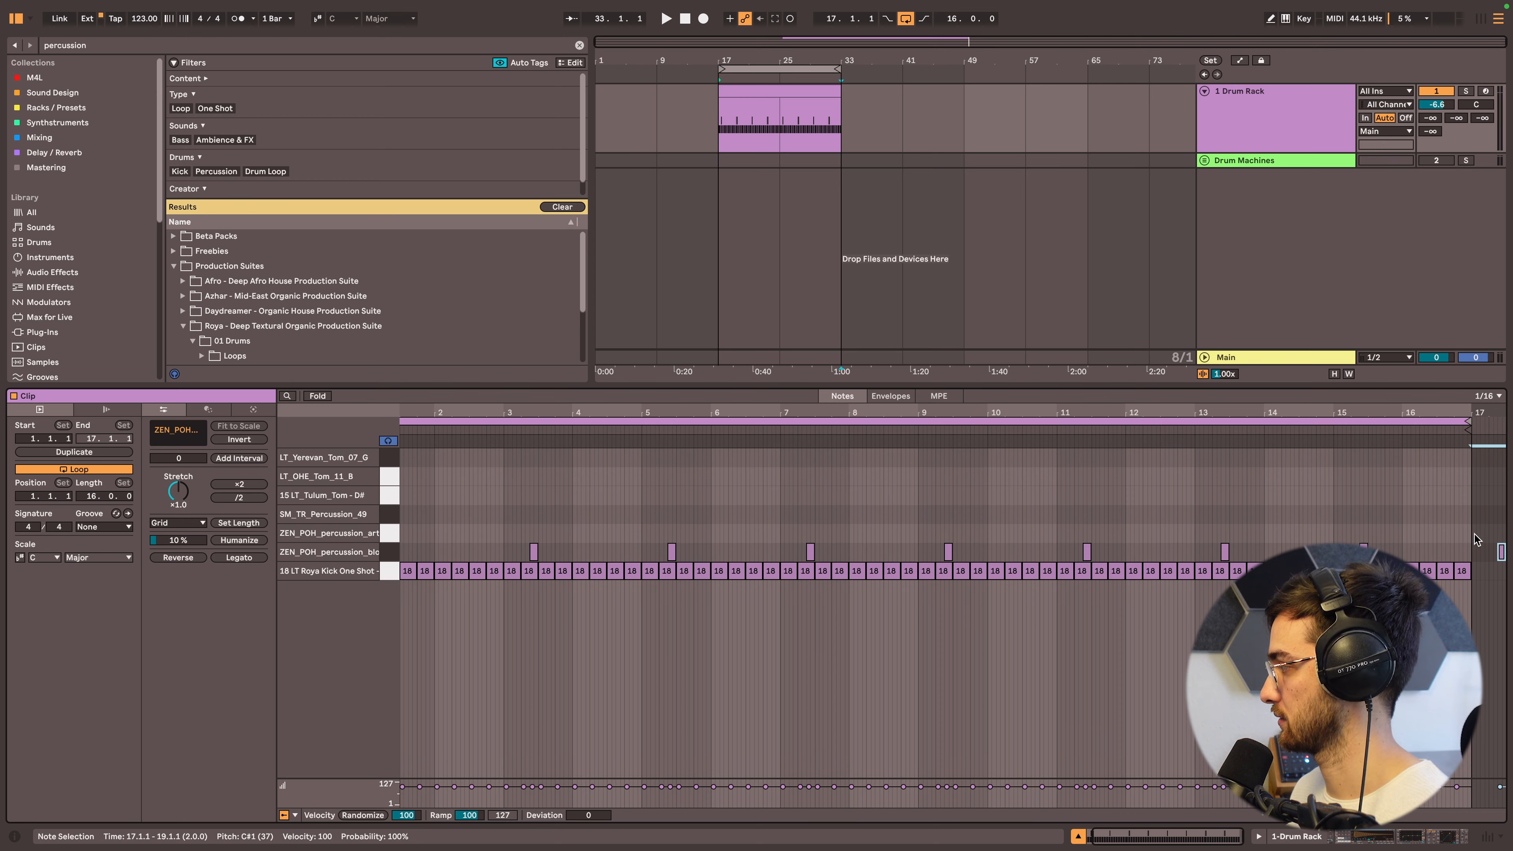
drag(1505, 583, 1488, 521)
key(Delete)
- Add an eighth-note ZEN_POH_percussion_artic hit at 1.1.3 with a velocity of 61
drag(514, 412, 514, 459)
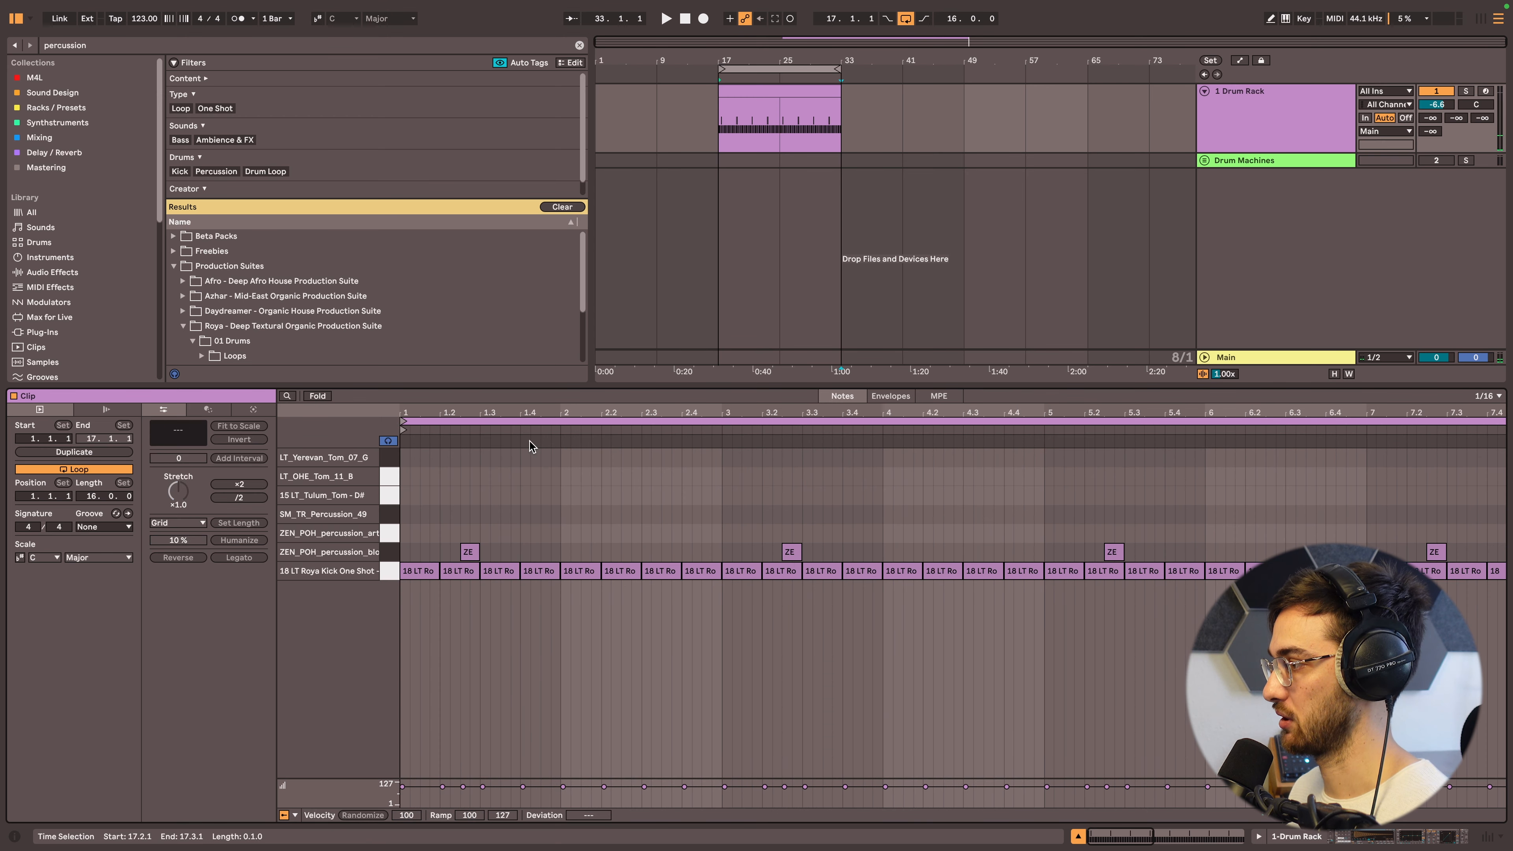
double_click(446, 534)
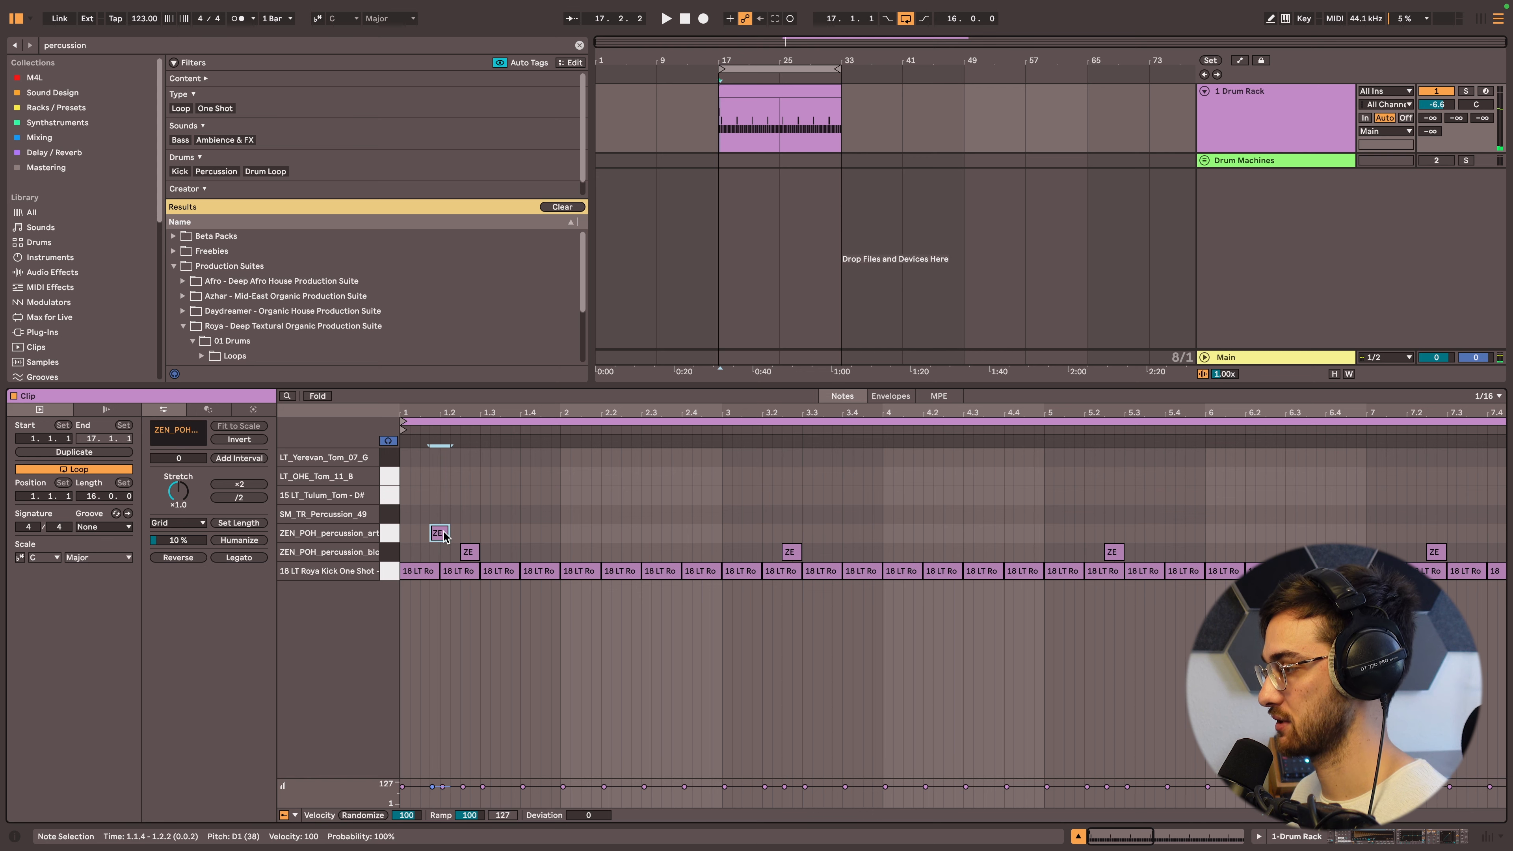
drag(458, 417, 458, 433)
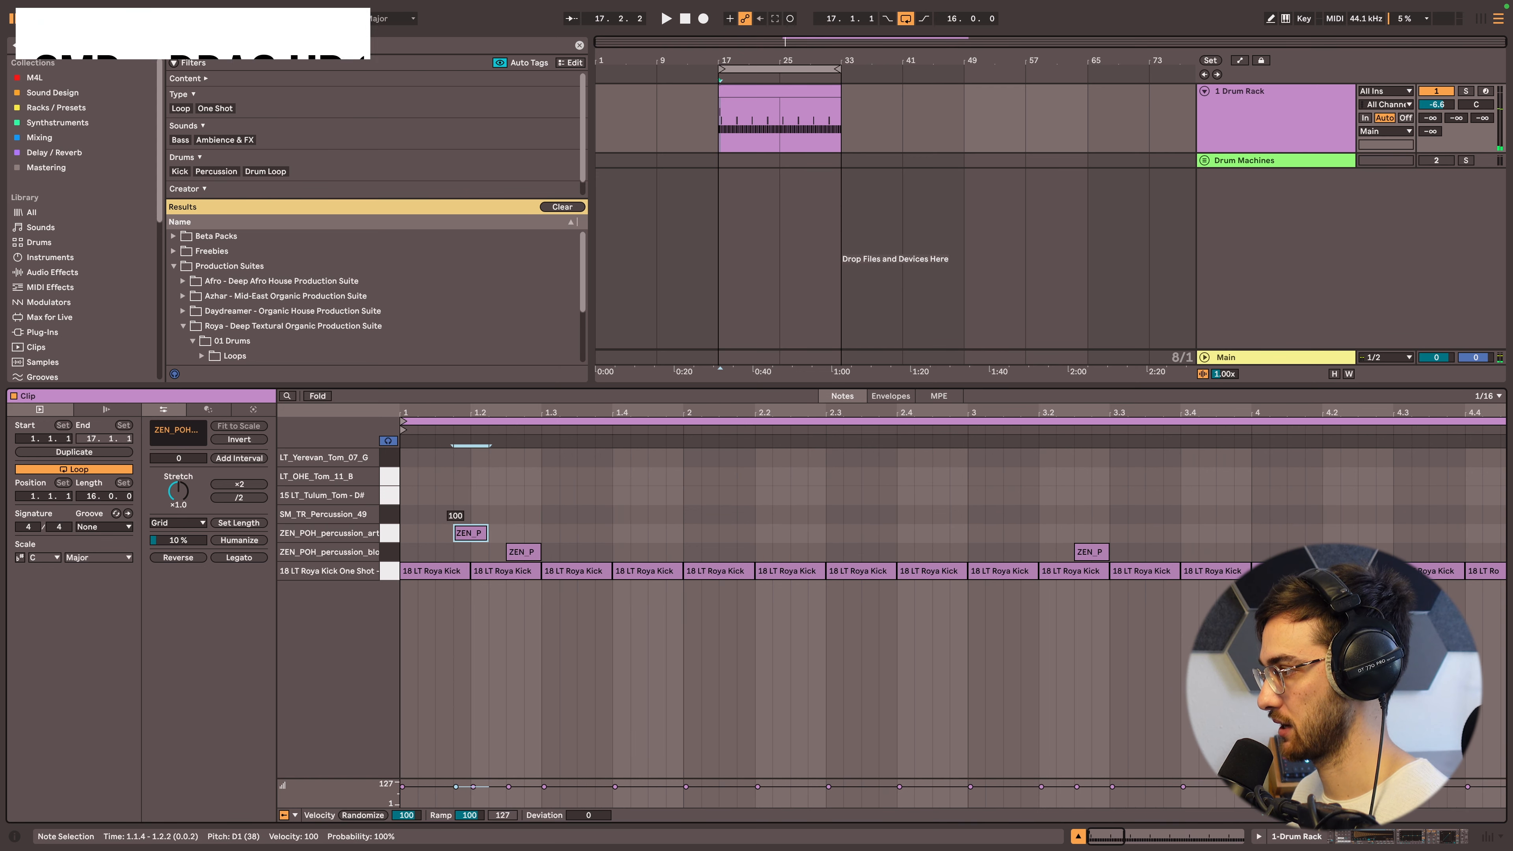
mouse_move(470, 533)
mouse_down()
mouse_move(471, 556)
mouse_move(447, 532)
mouse_up()
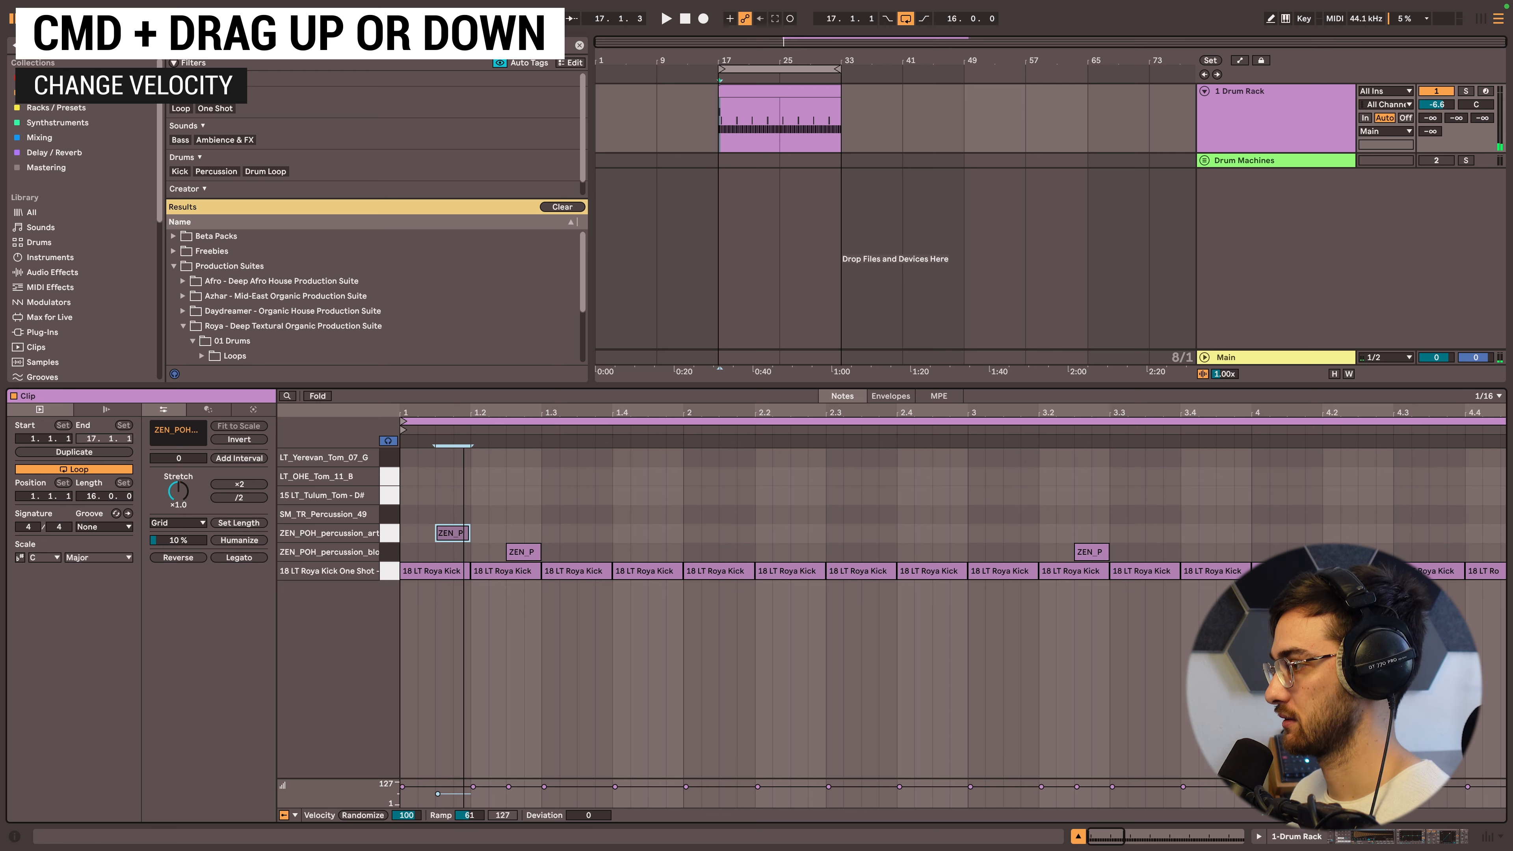
- Set a fixed 1/8 grid and duplicate the artic percussion's first beat onto beats 2, 3 and 4 of bar 1
right_click(454, 538)
click(519, 450)
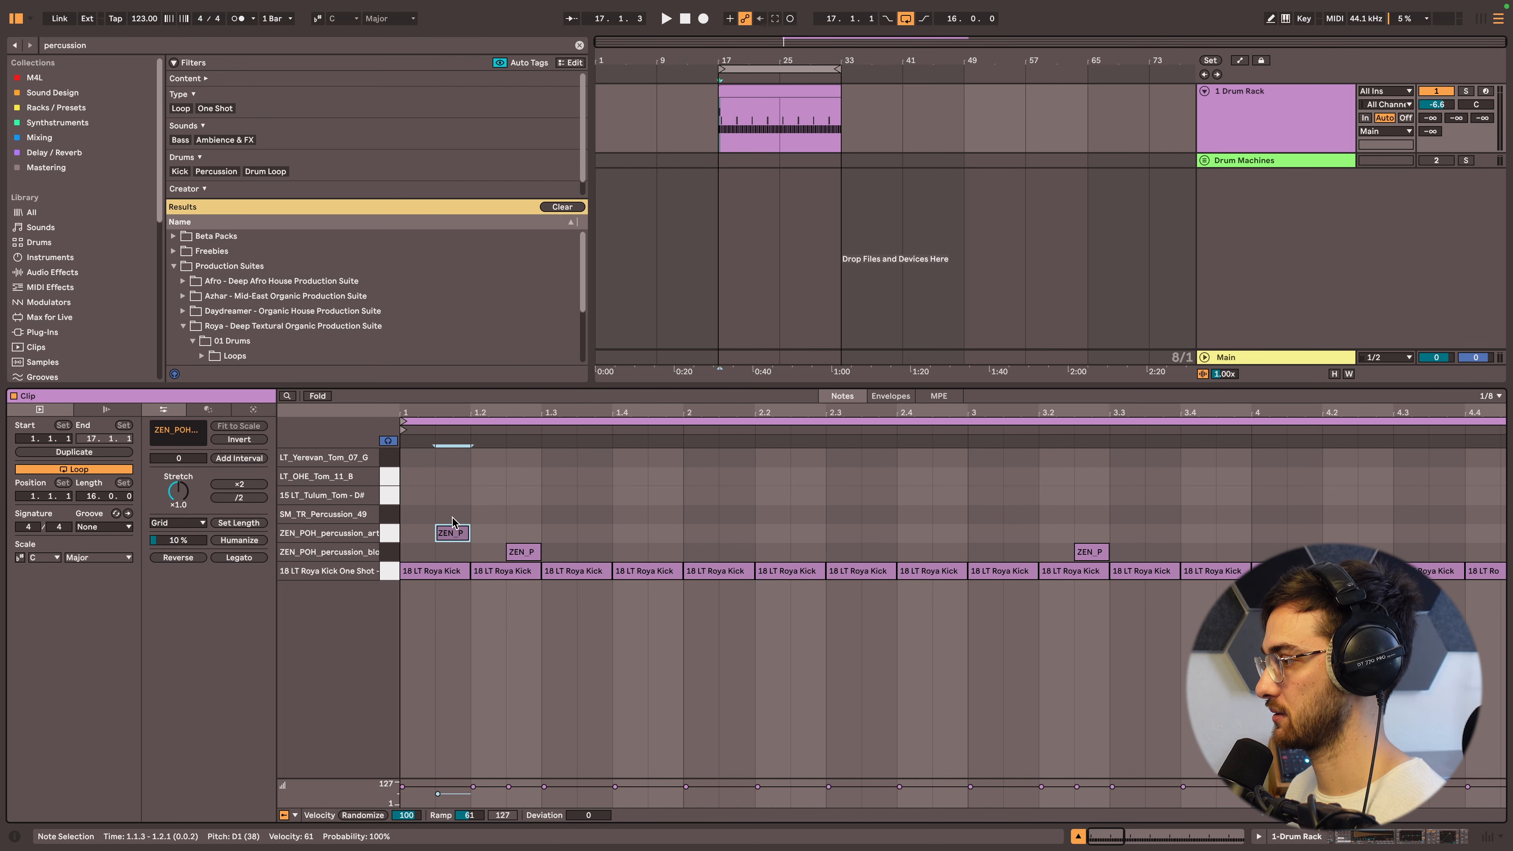
mouse_move(465, 505)
mouse_down()
mouse_move(441, 527)
mouse_move(388, 535)
mouse_move(453, 514)
mouse_up()
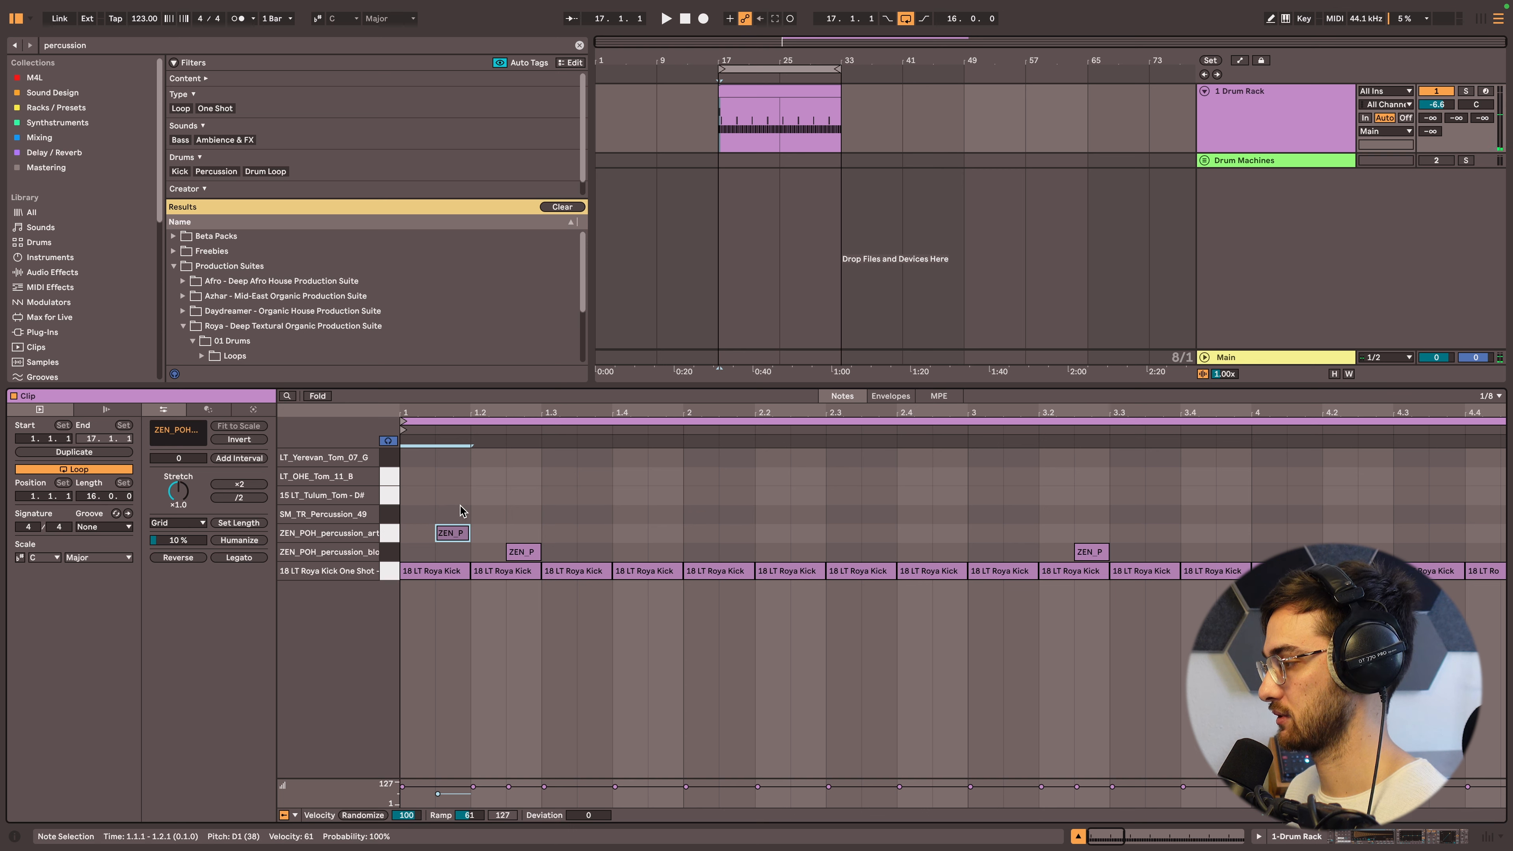
key(ctrl+d)
key(ctrl+d)
key(ctrl+d)
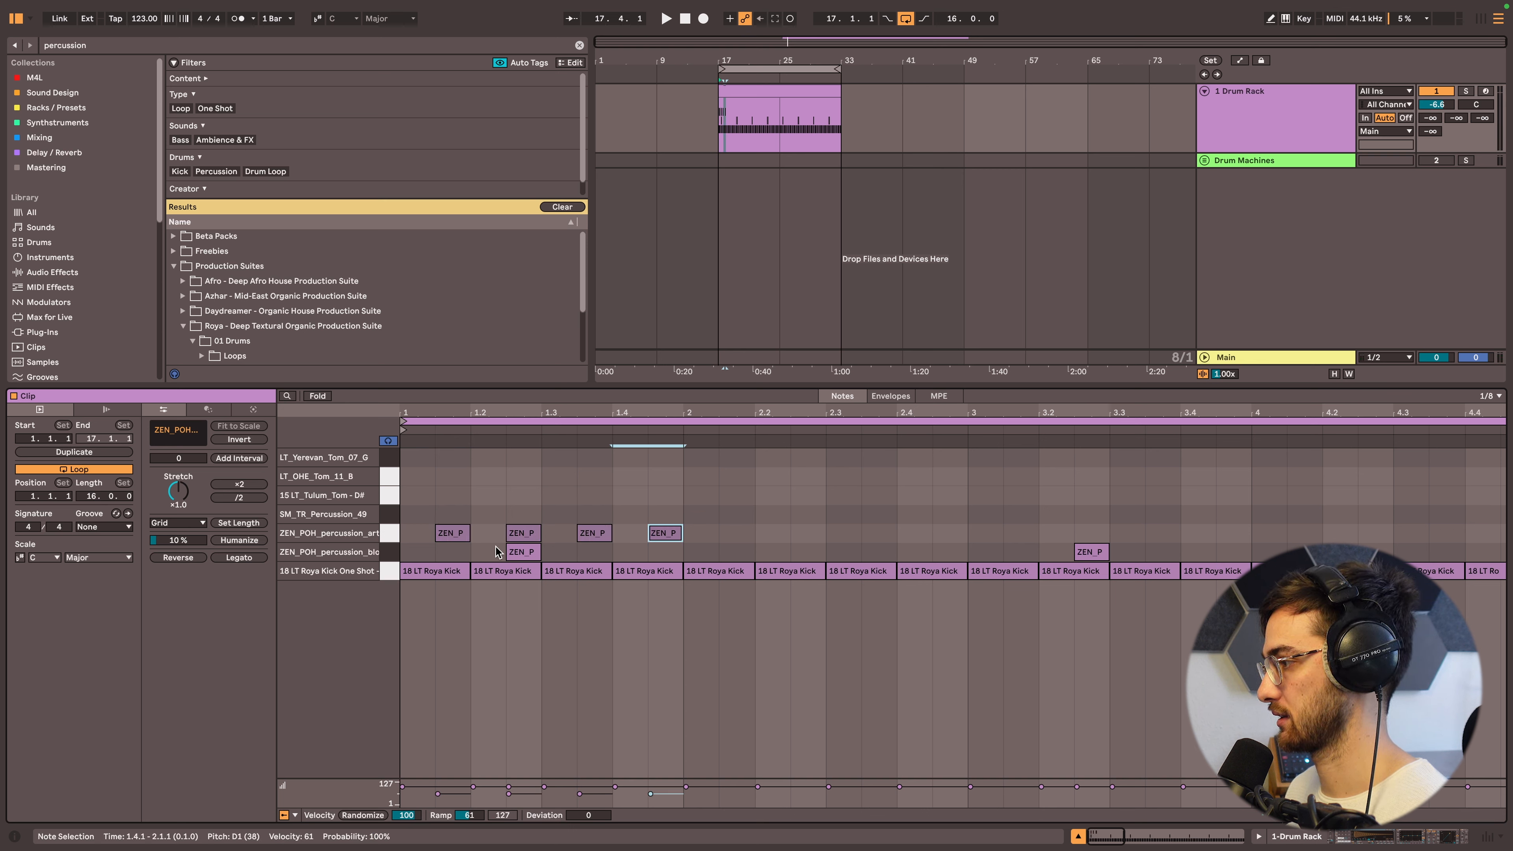
- Nudge the four artic percussion hits in bar 1 slightly earlier and audition the groove
key(space)
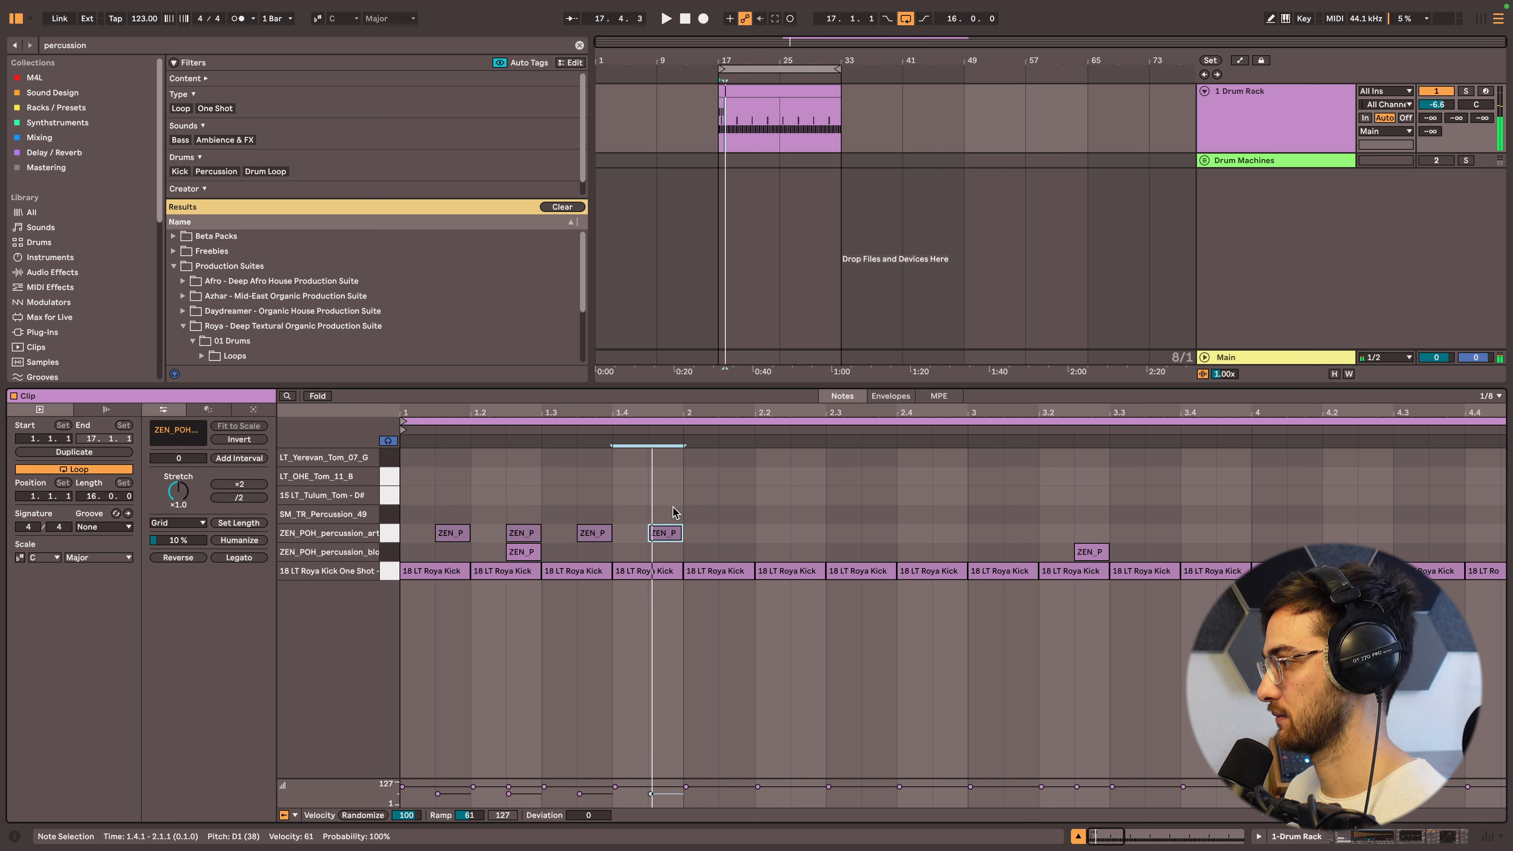
drag(674, 509, 448, 535)
key(alt+Left)
key(alt+Left)
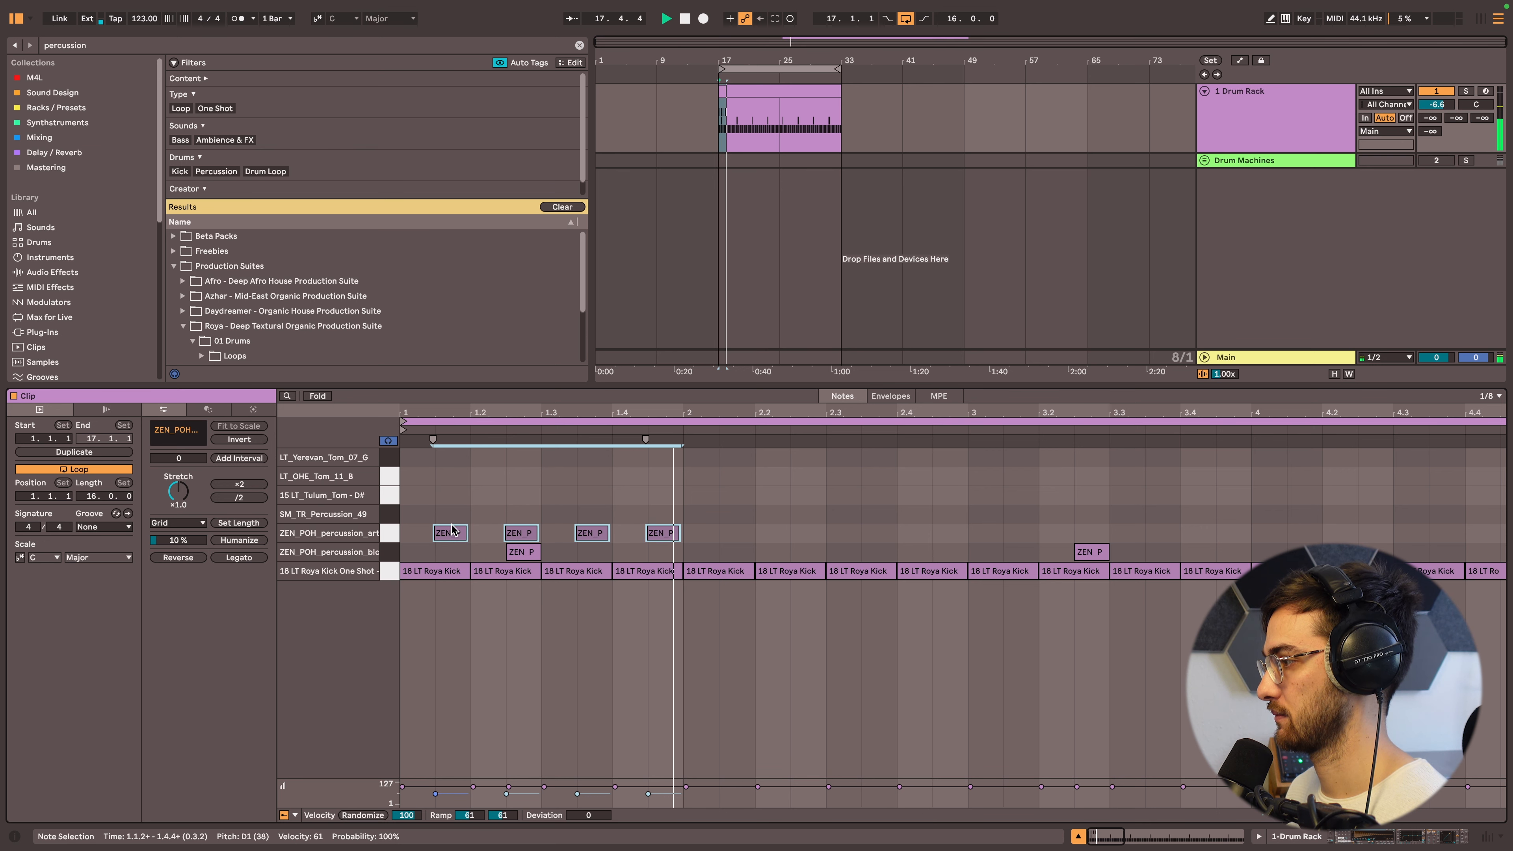
scroll(448, 534, up, 5)
scroll(443, 532, down, 5)
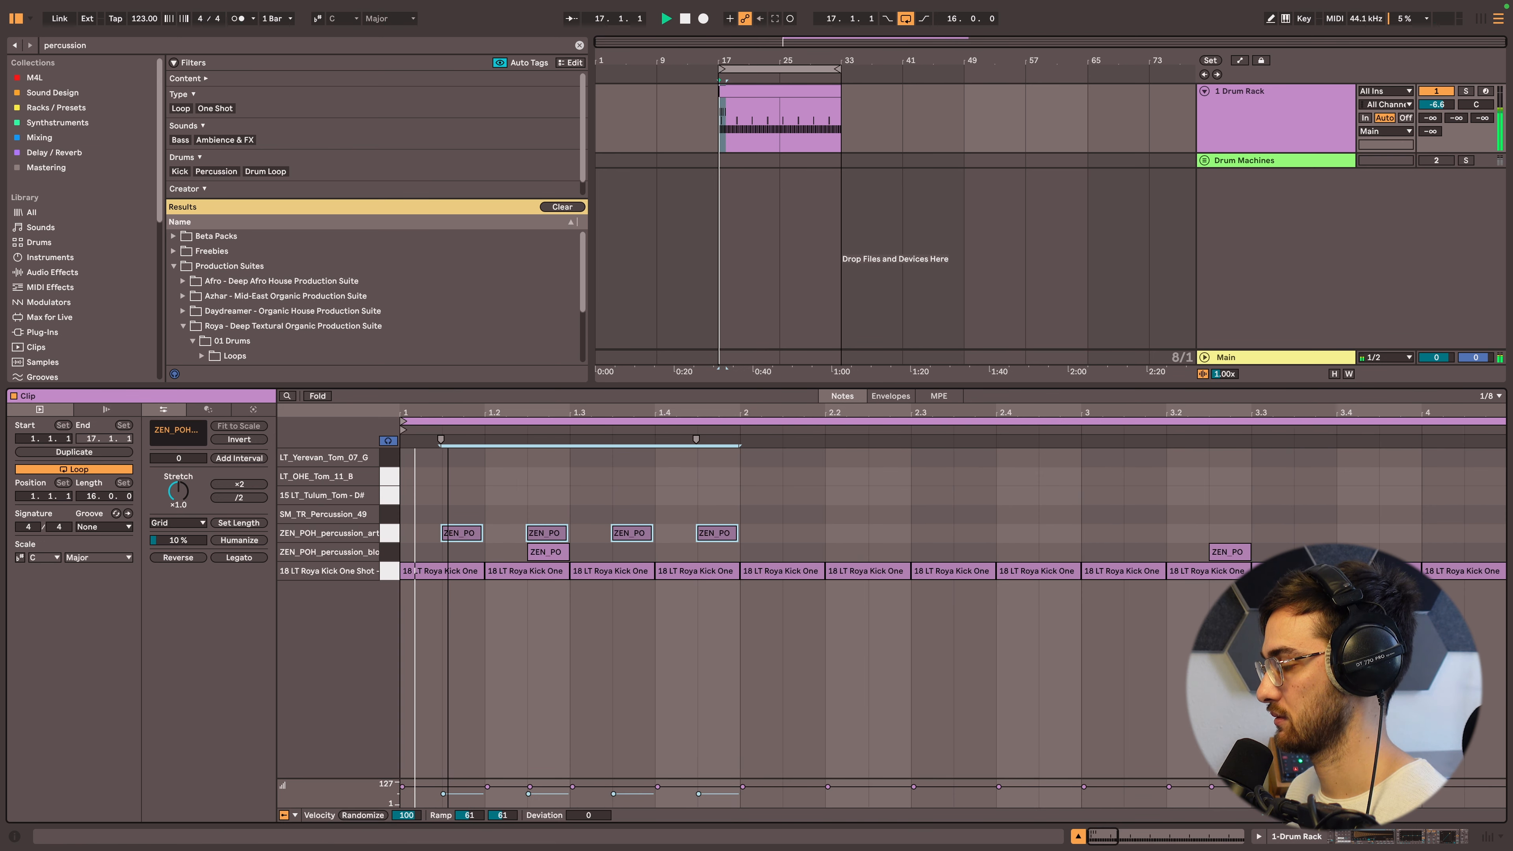
key(space)
- Duplicate the artic percussion's first bar repeatedly until it fills all 16 bars of the clip
drag(719, 510, 338, 526)
drag(683, 416, 464, 417)
key(super+d)
key(super+d)
key(super+d)
key(super+d)
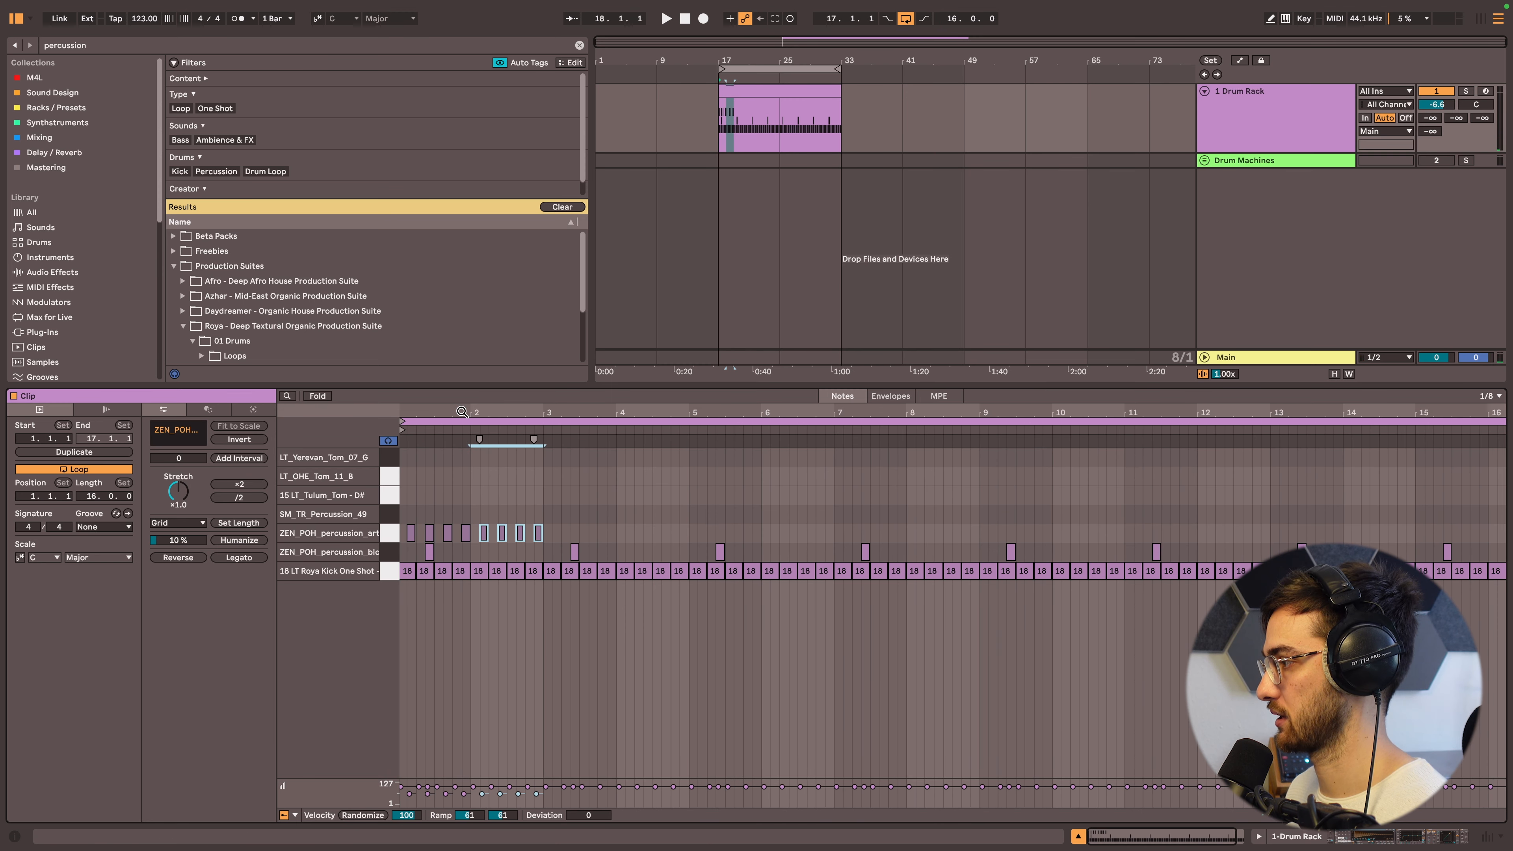
key(super+d)
key(super+d)
key(super+d)
key(super+d)
key(super+d)
key(super+d)
key(super+d)
key(super+d)
key(super+d)
key(super+d)
double_click(667, 422)
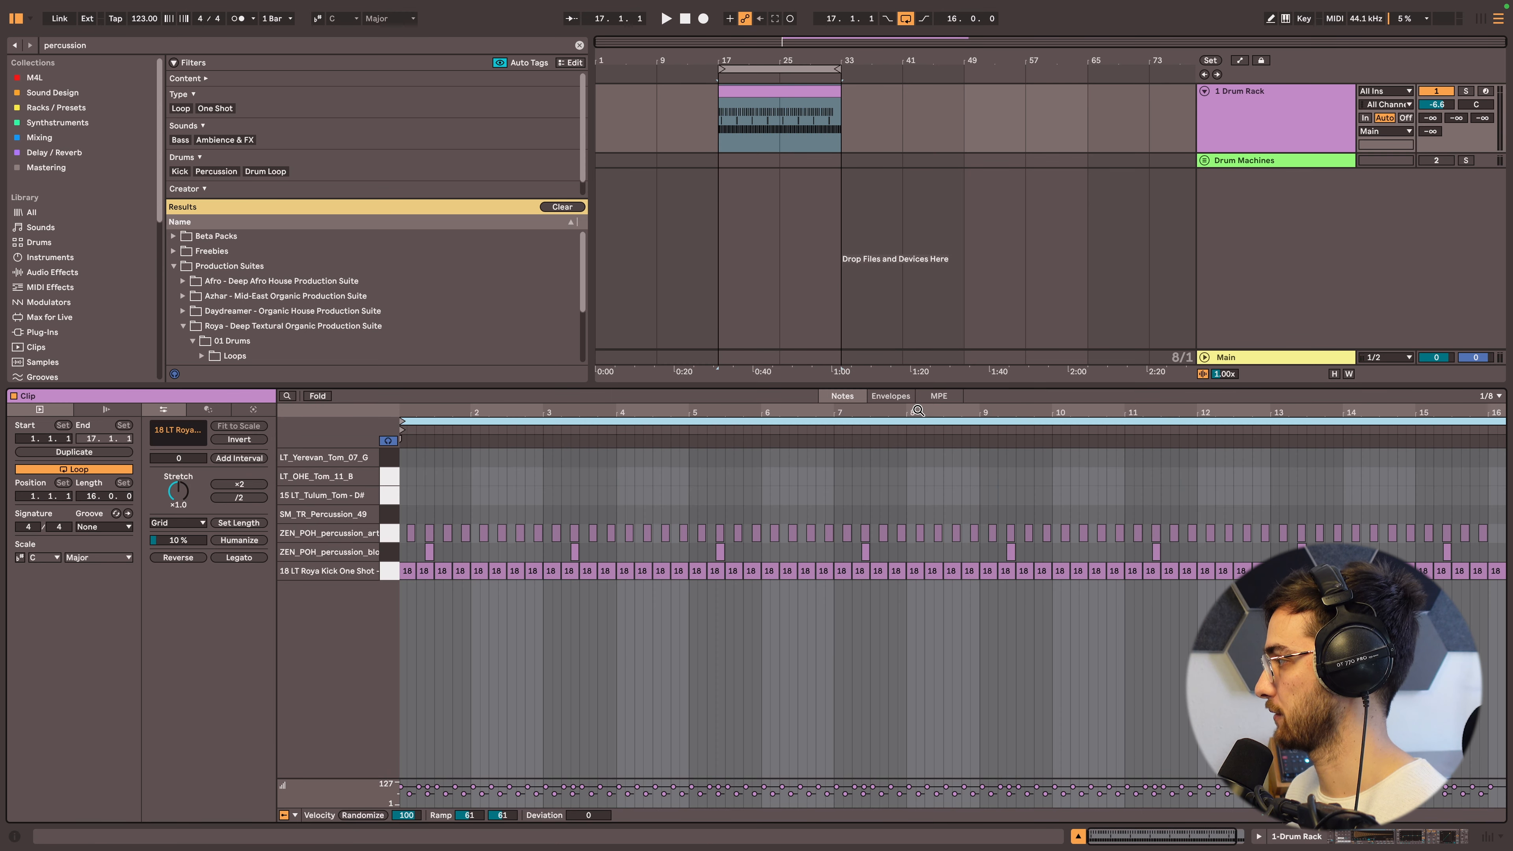
key(super+a)
drag(1440, 514, 1371, 535)
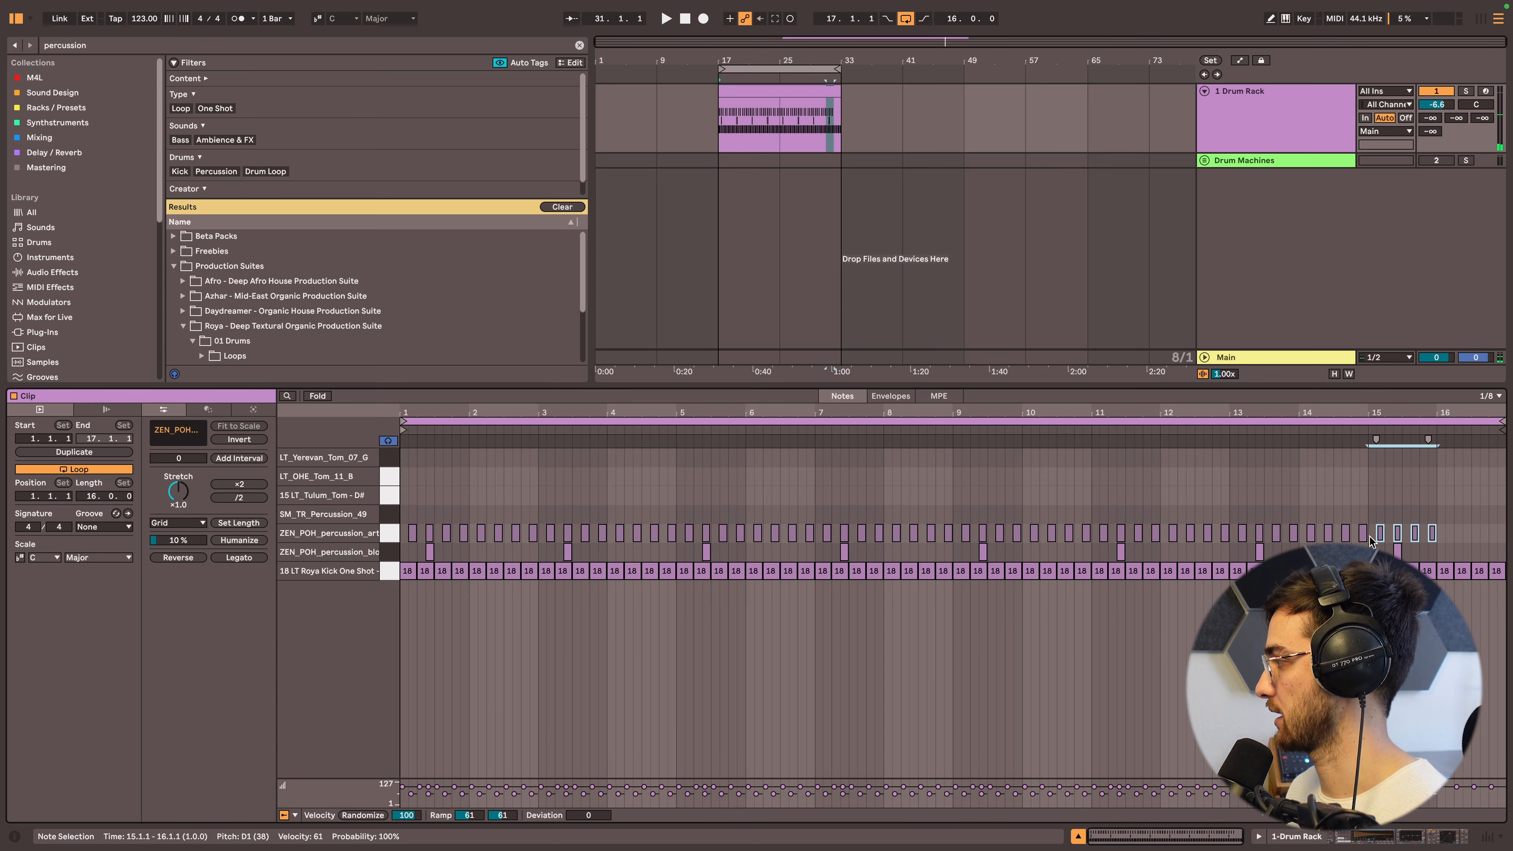
key(super+d)
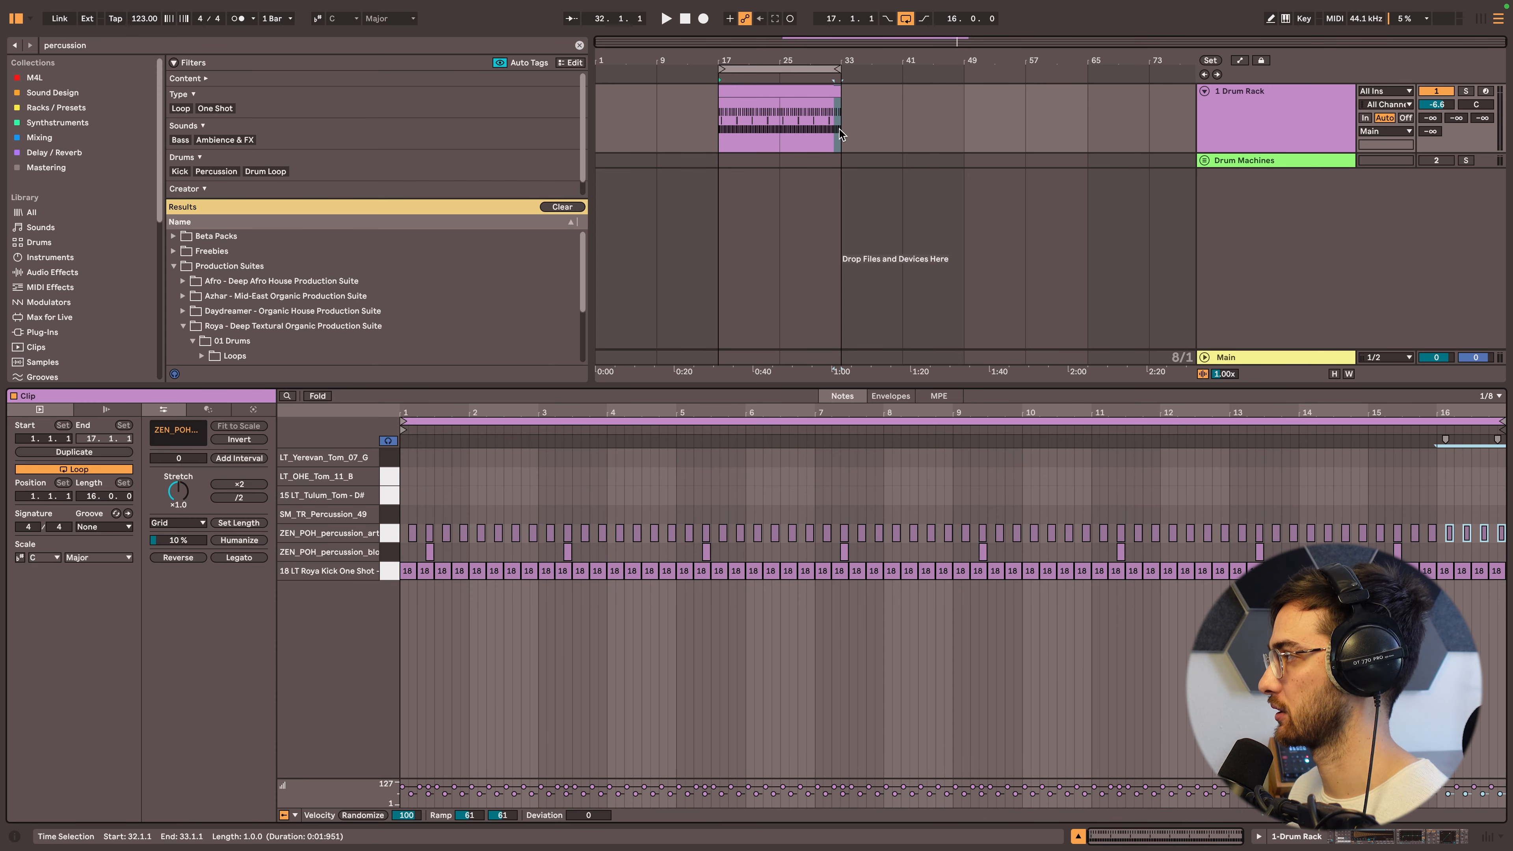
- Shorten the Drum Rack clip in the arrangement and the arrangement loop to eight bars, spanning bars 17 to 25
drag(838, 92, 784, 64)
click(789, 110)
click(668, 478)
drag(644, 409, 891, 381)
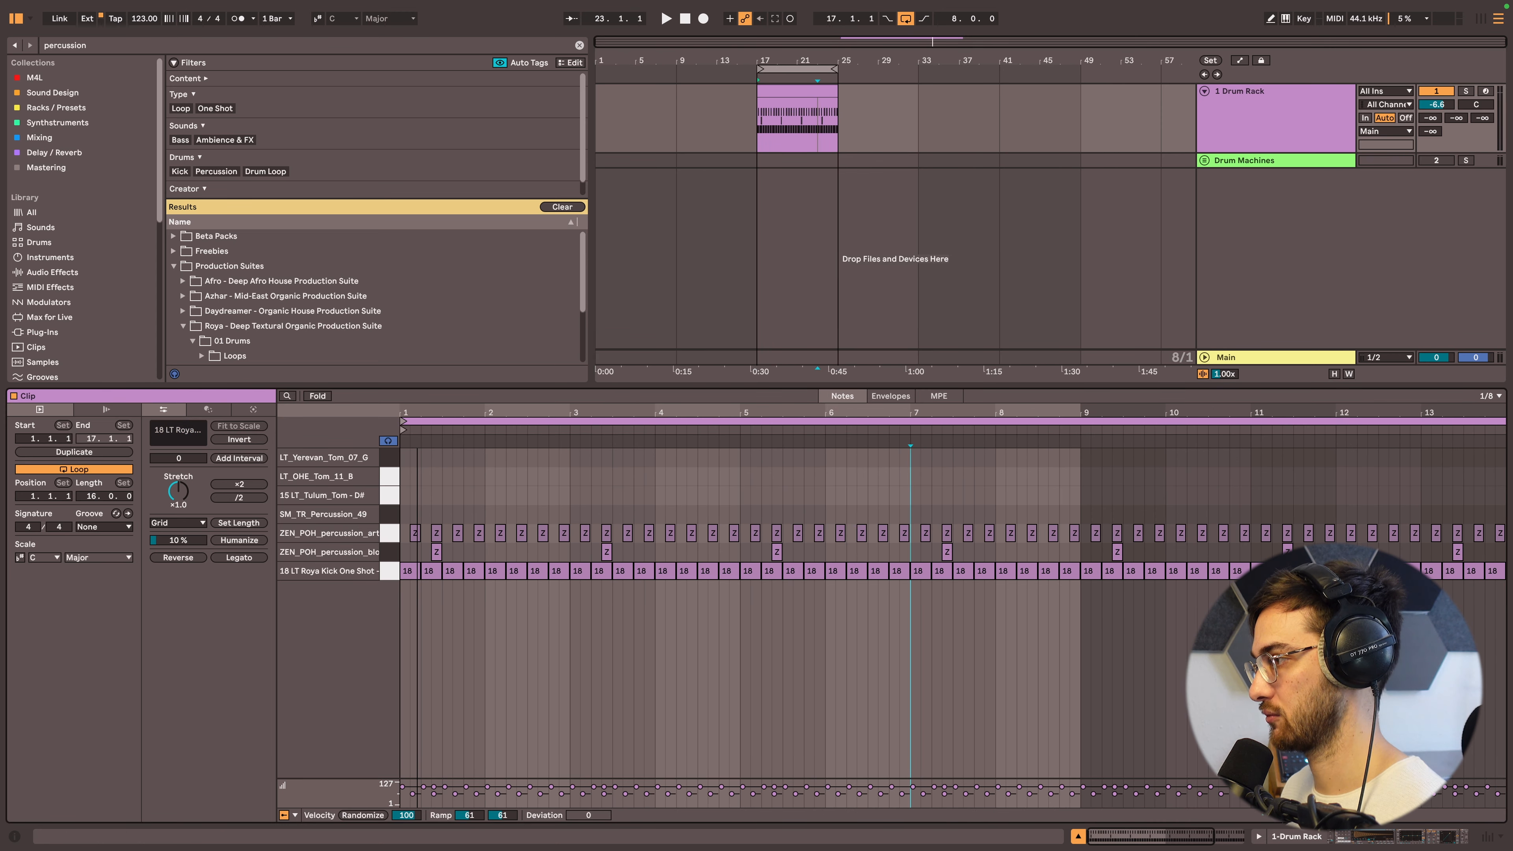
- Add eighth-note SM_TR_Percussion_49 hits at 1.2.1 and 2.2.1, auditioning the pattern after each one
scroll(471, 488, up, 5)
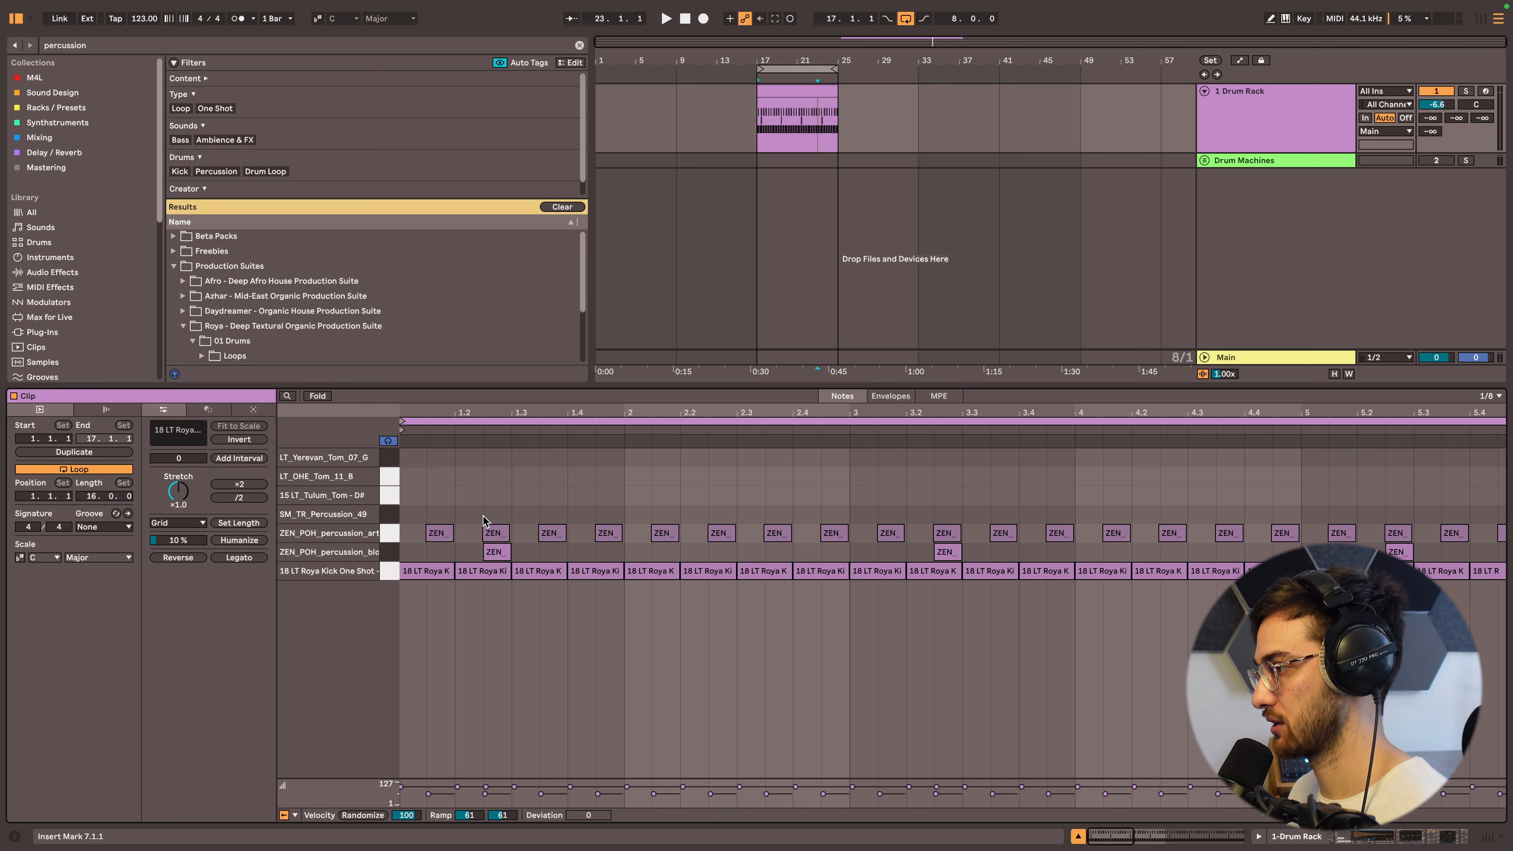
double_click(468, 518)
key(space)
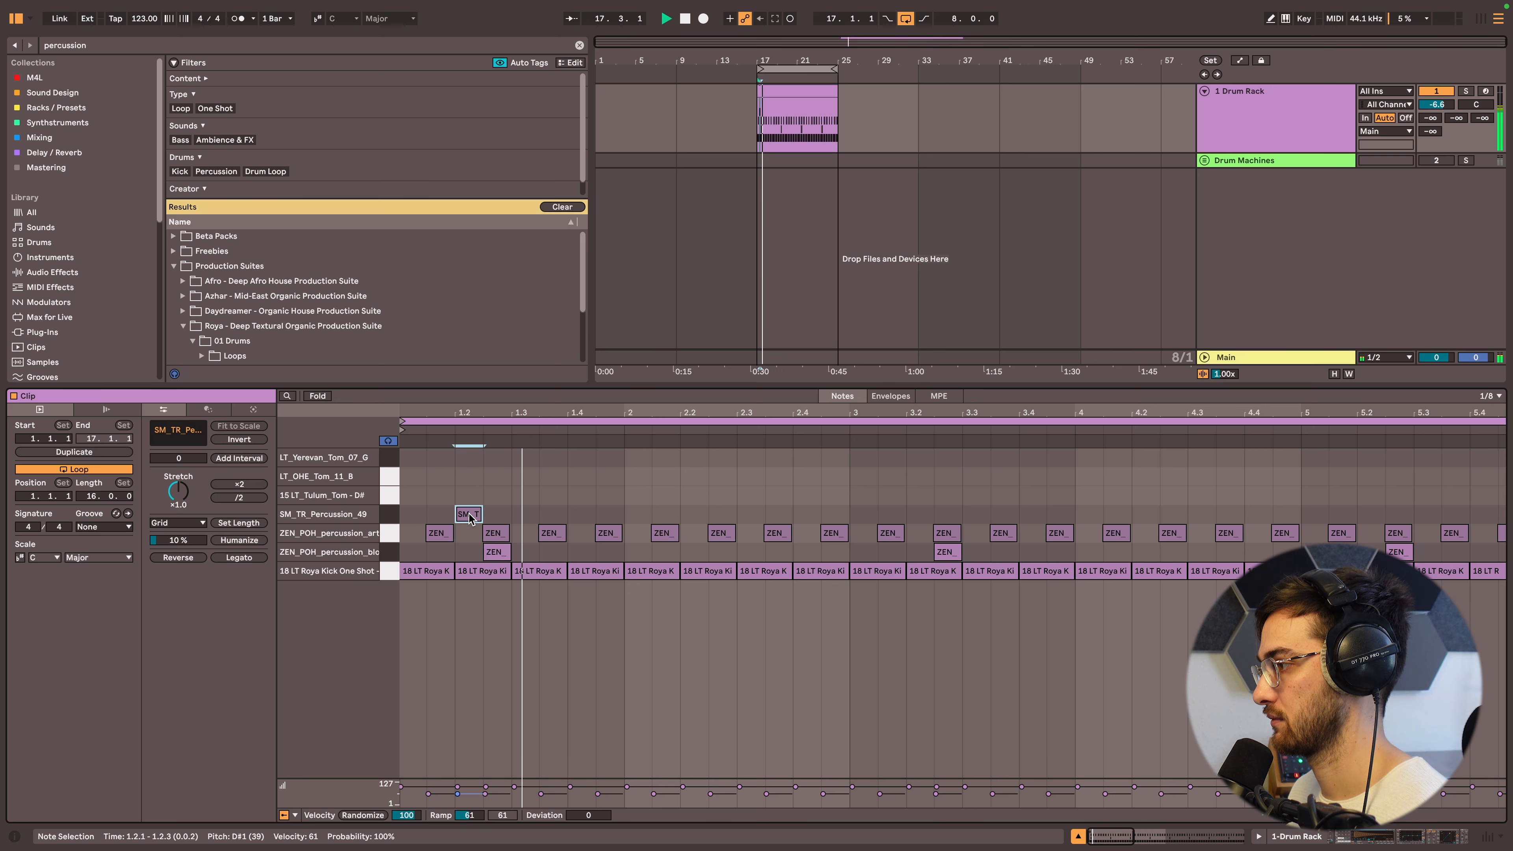
scroll(493, 513, up, 3)
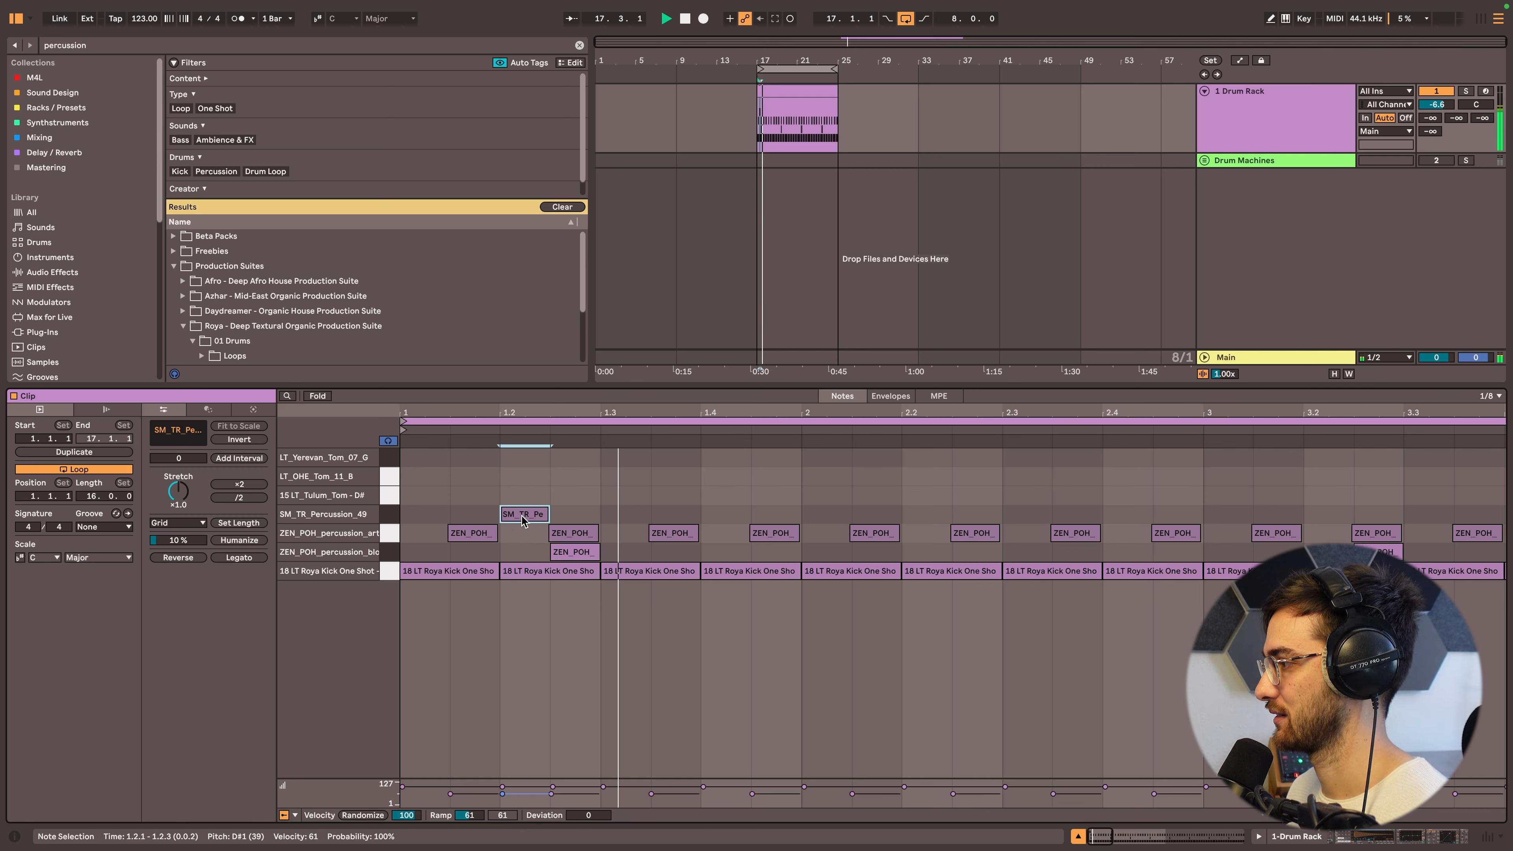
scroll(818, 513, down, 4)
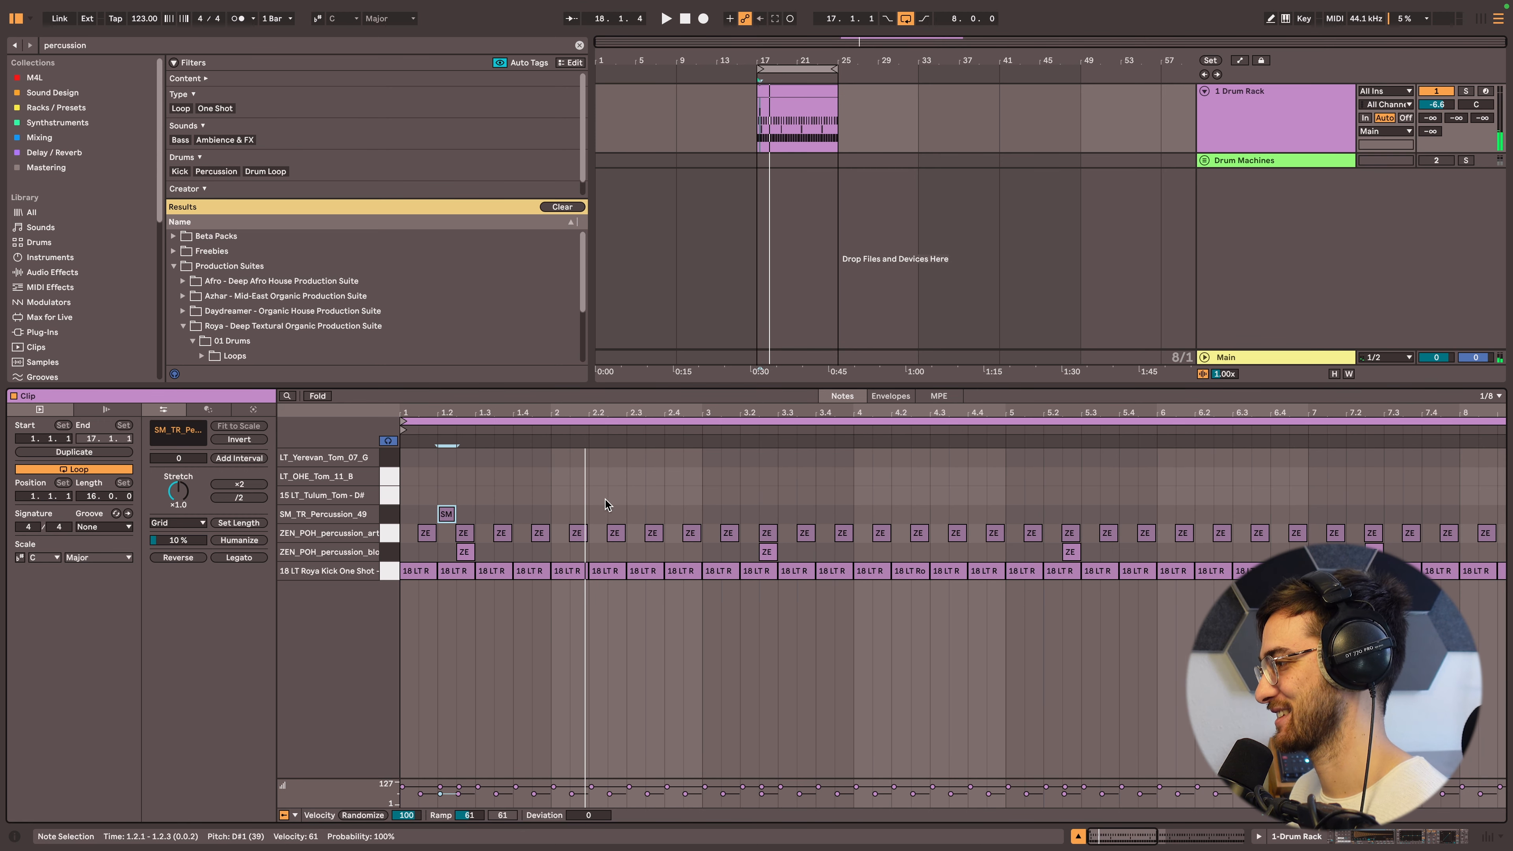
double_click(599, 514)
key(space)
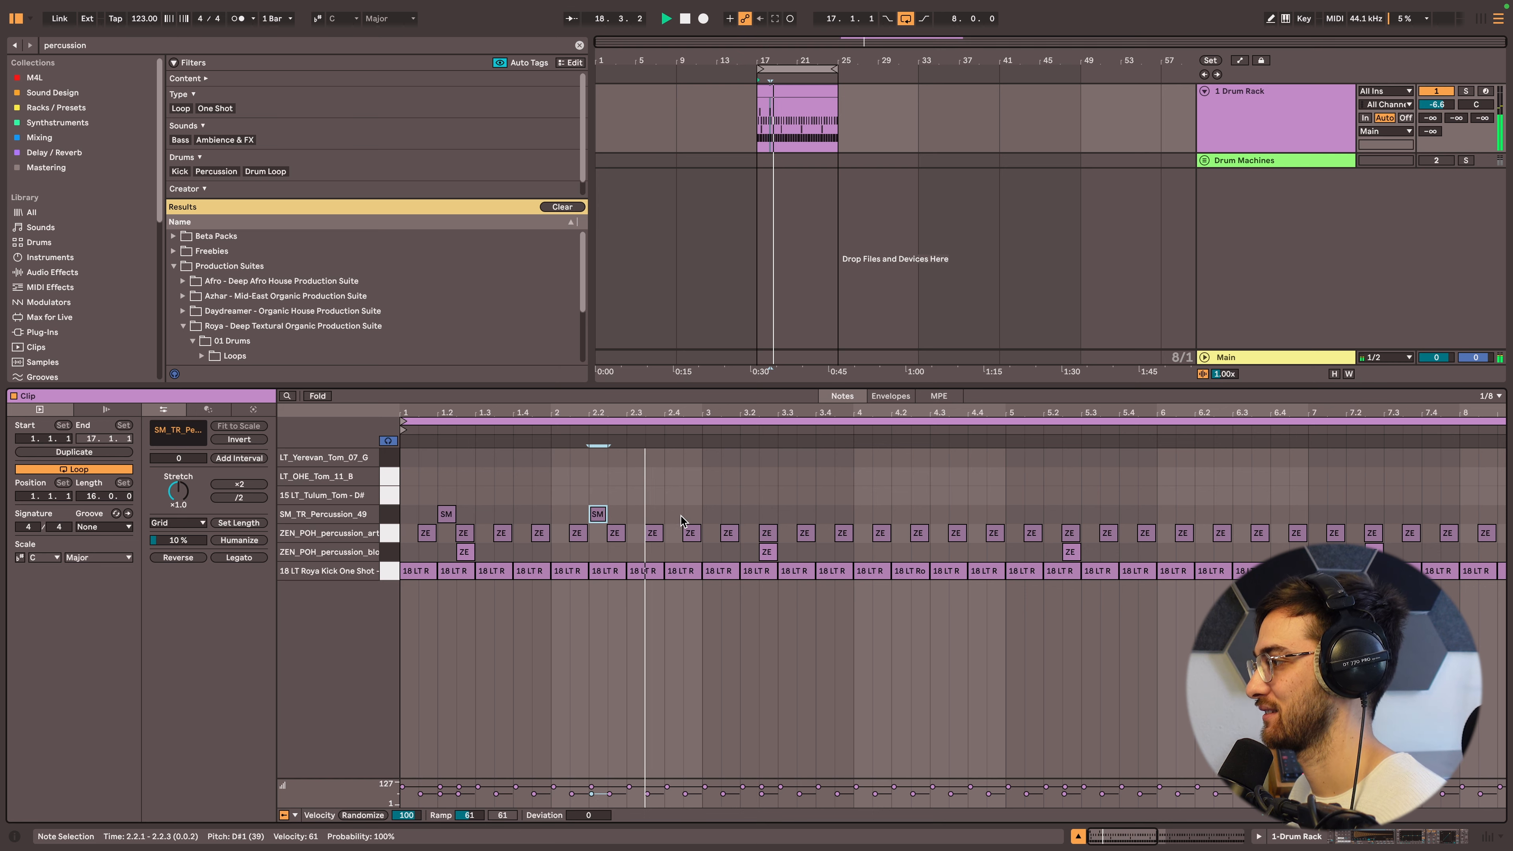
key(space)
- Duplicate the SM_TR_Percussion_49 hits of bars 1 and 2 across the first eight bars
drag(701, 516, 420, 523)
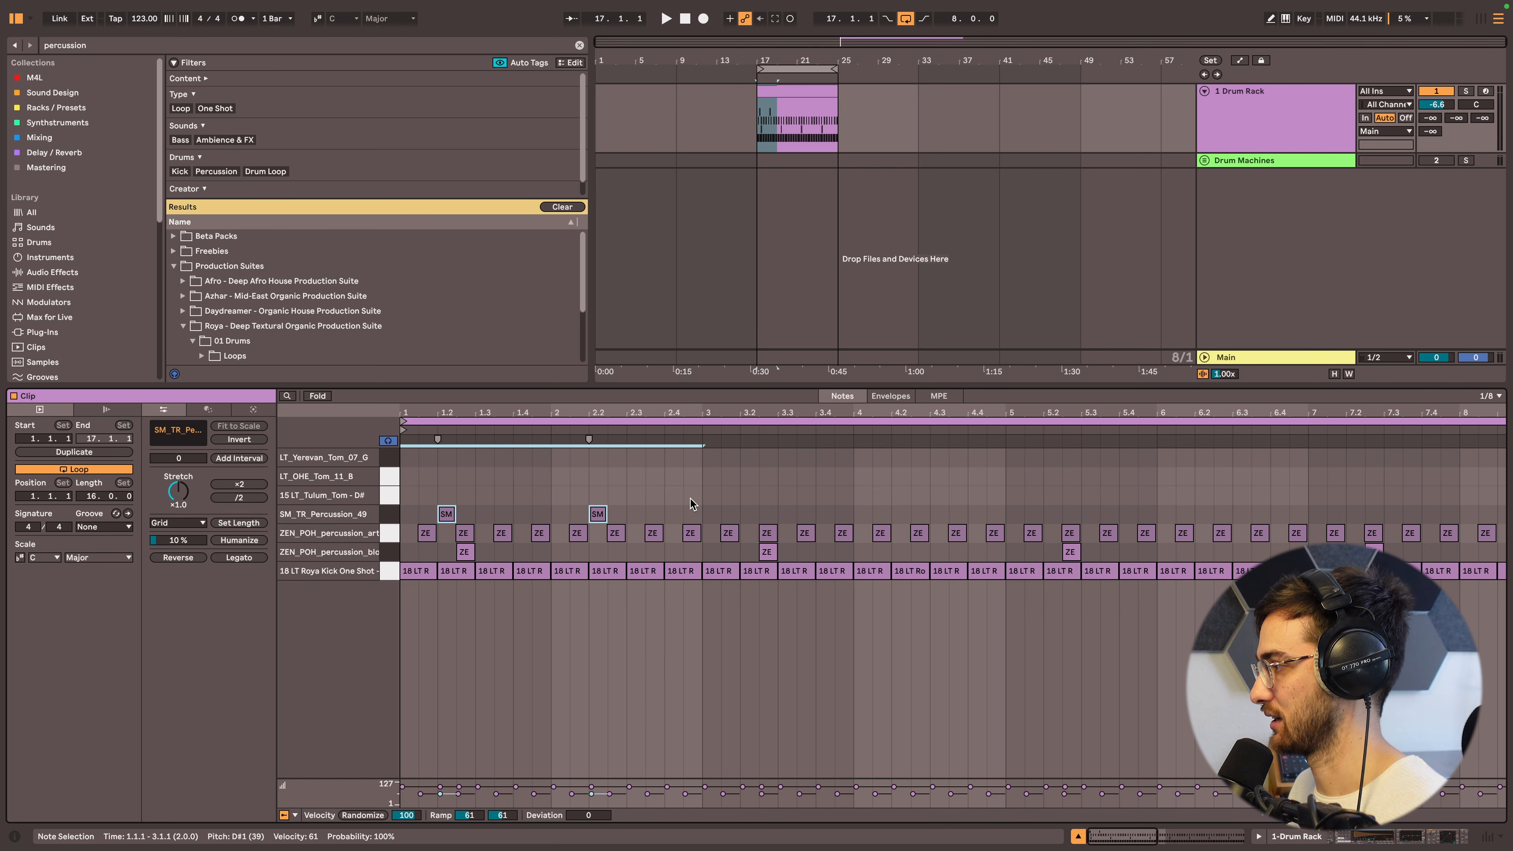
key(ctrl+d)
key(ctrl+d)
key(ctrl+d)
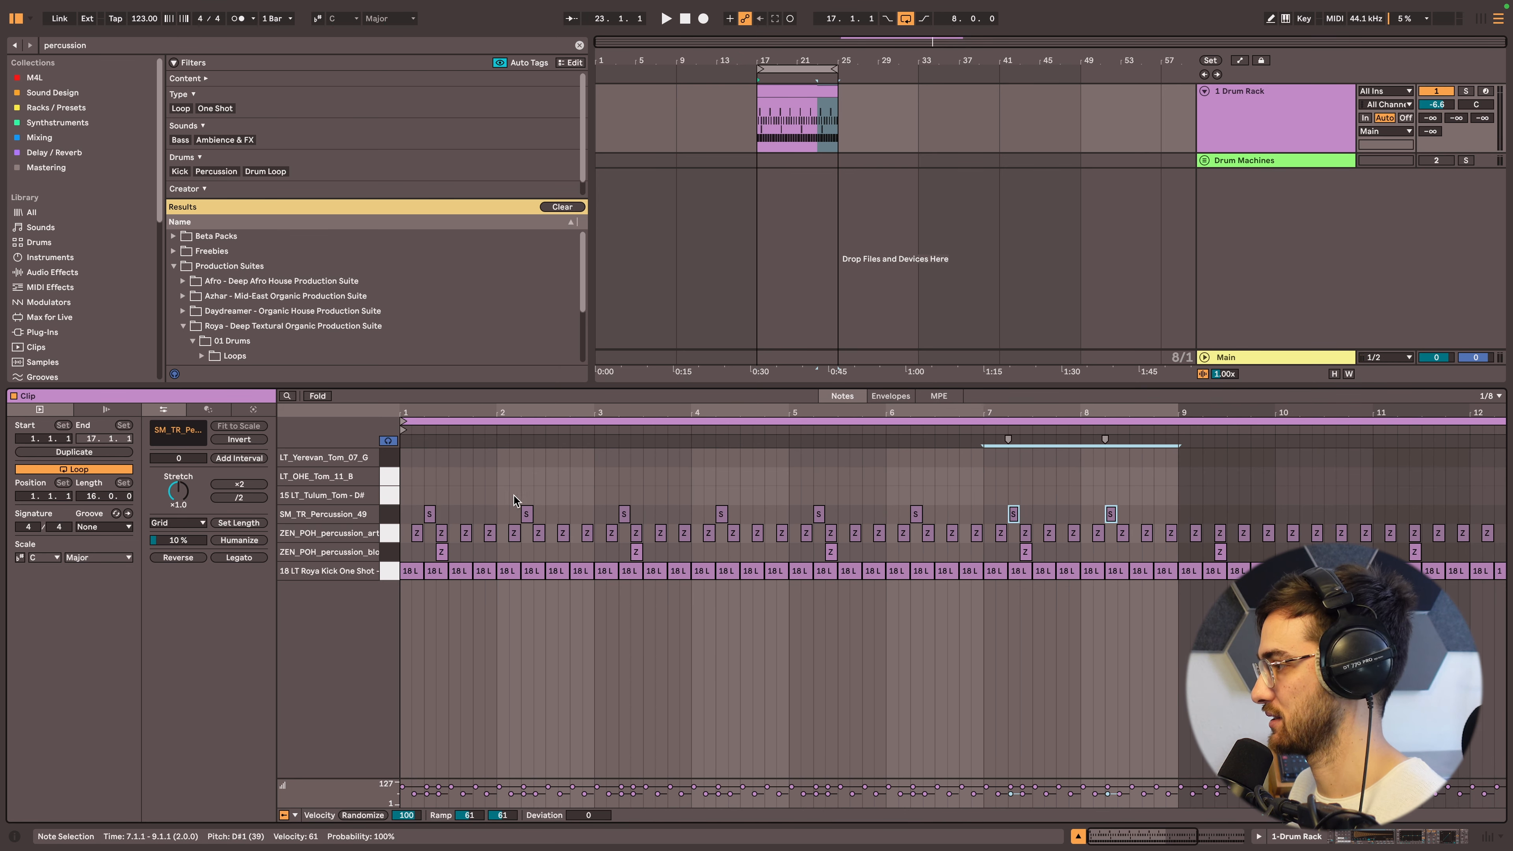
- Play the pattern and place an eighth-note LT_Yerevan_Tom_07_G hit at 2.4.1
scroll(453, 488, up, 5)
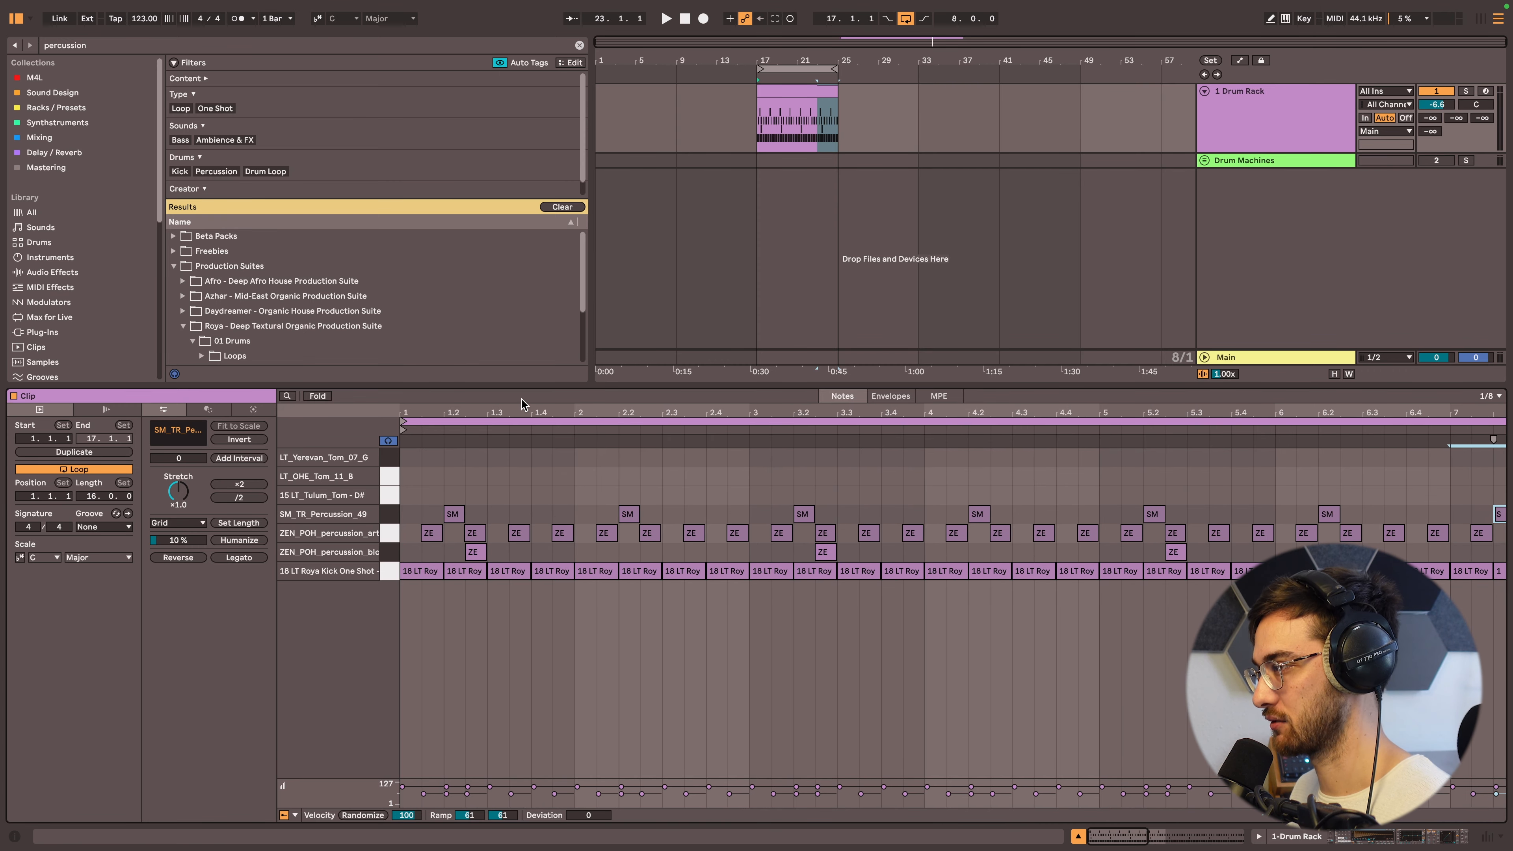
scroll(448, 453, up, 2)
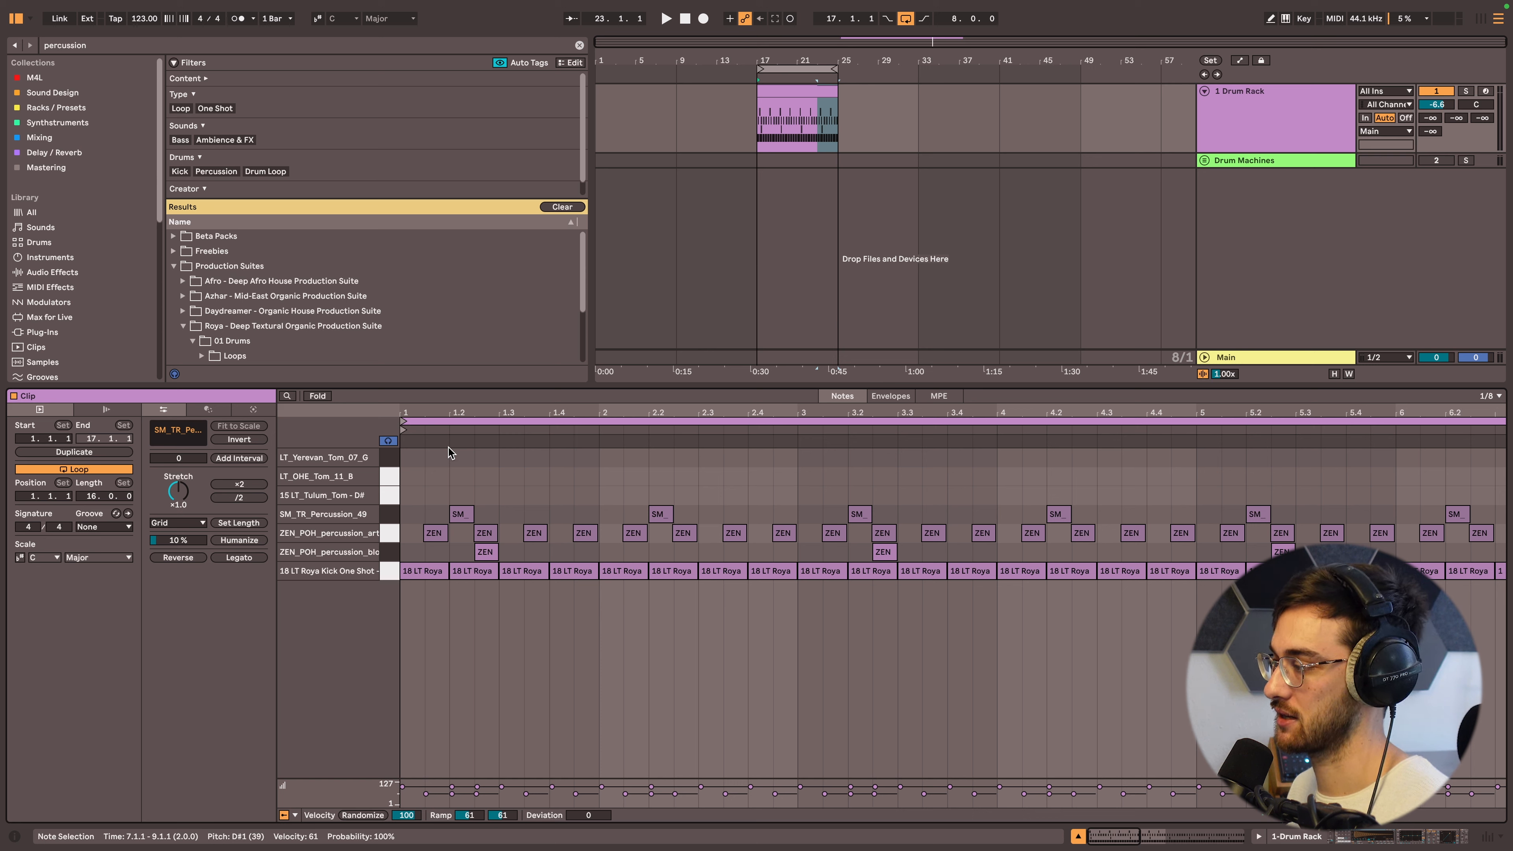
key(space)
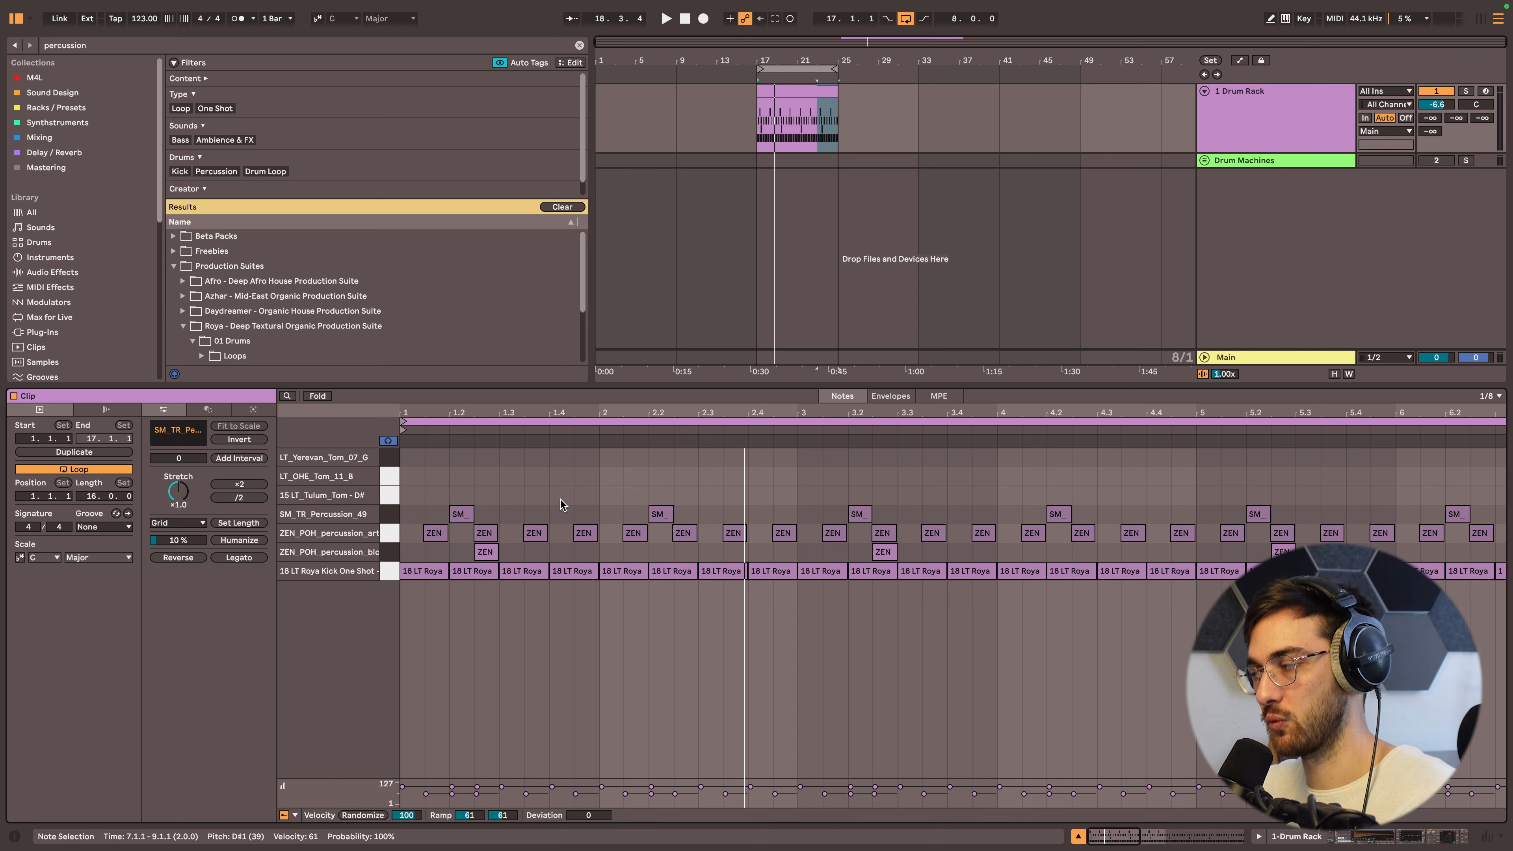
key(space)
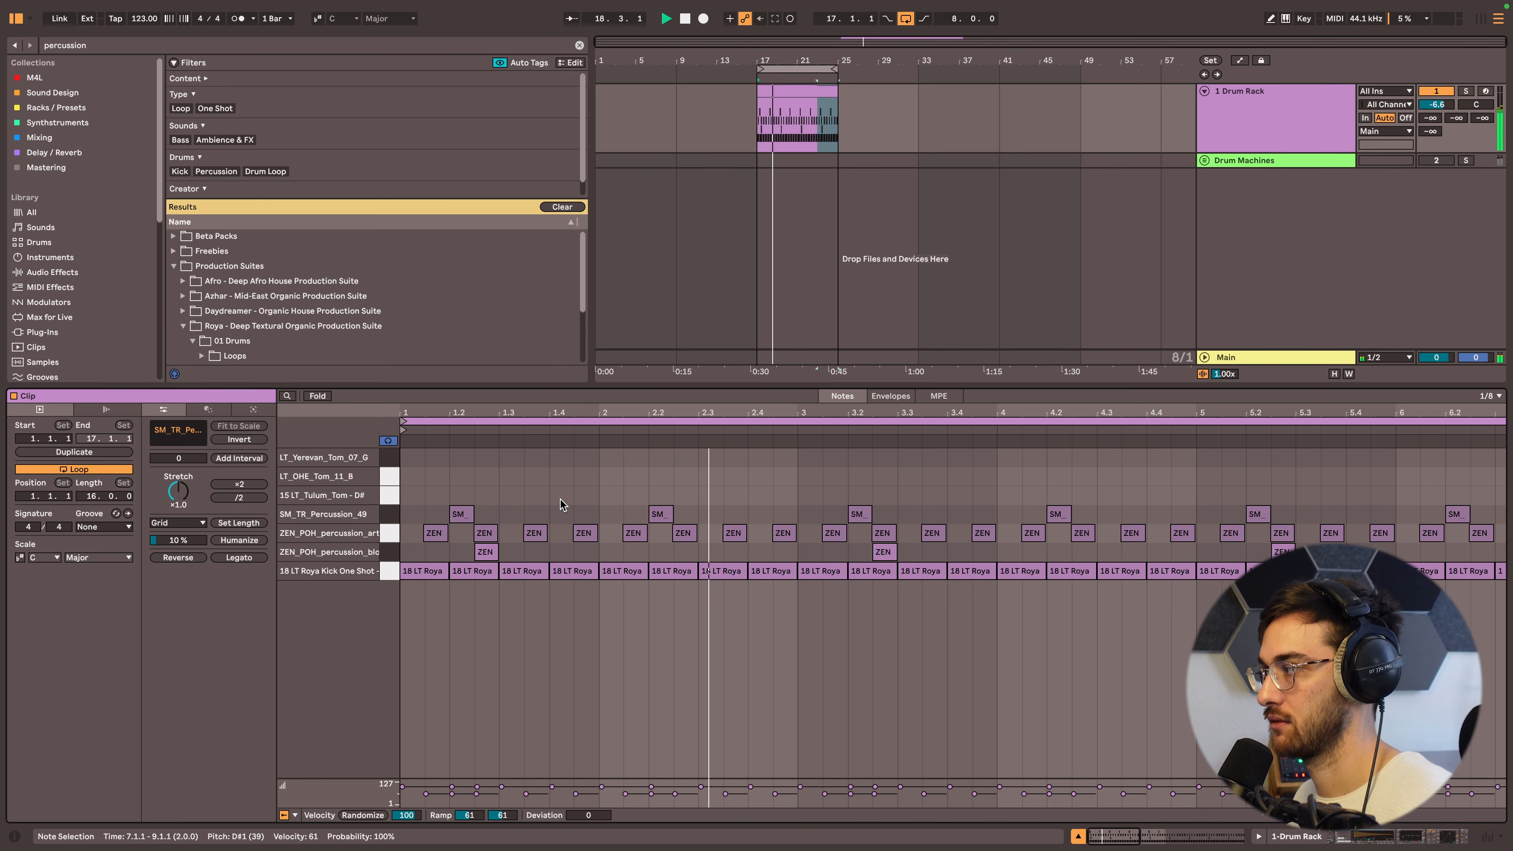
key(space)
double_click(764, 502)
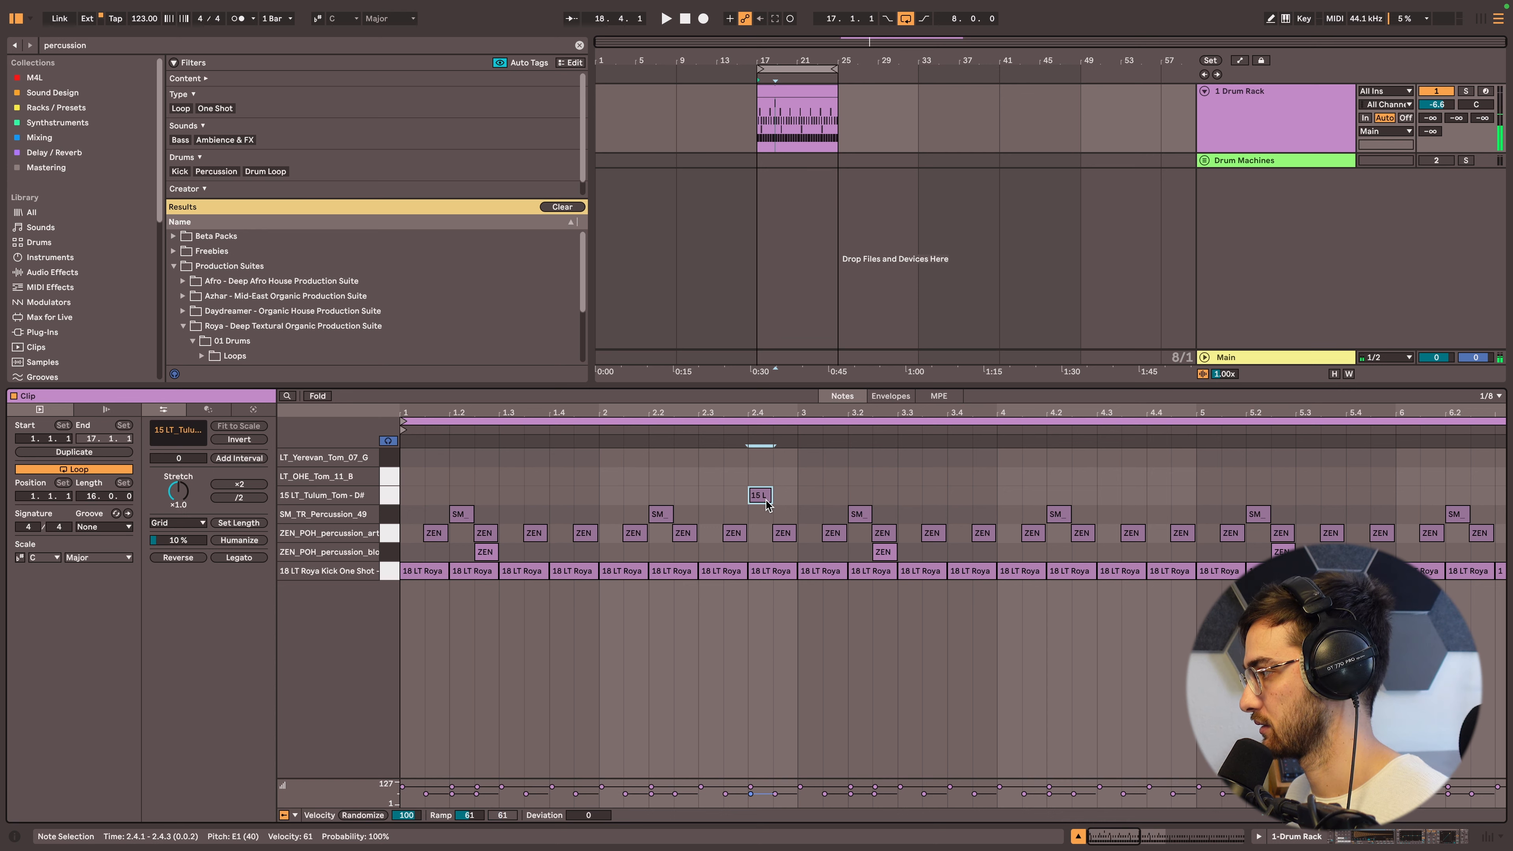
drag(764, 499, 761, 463)
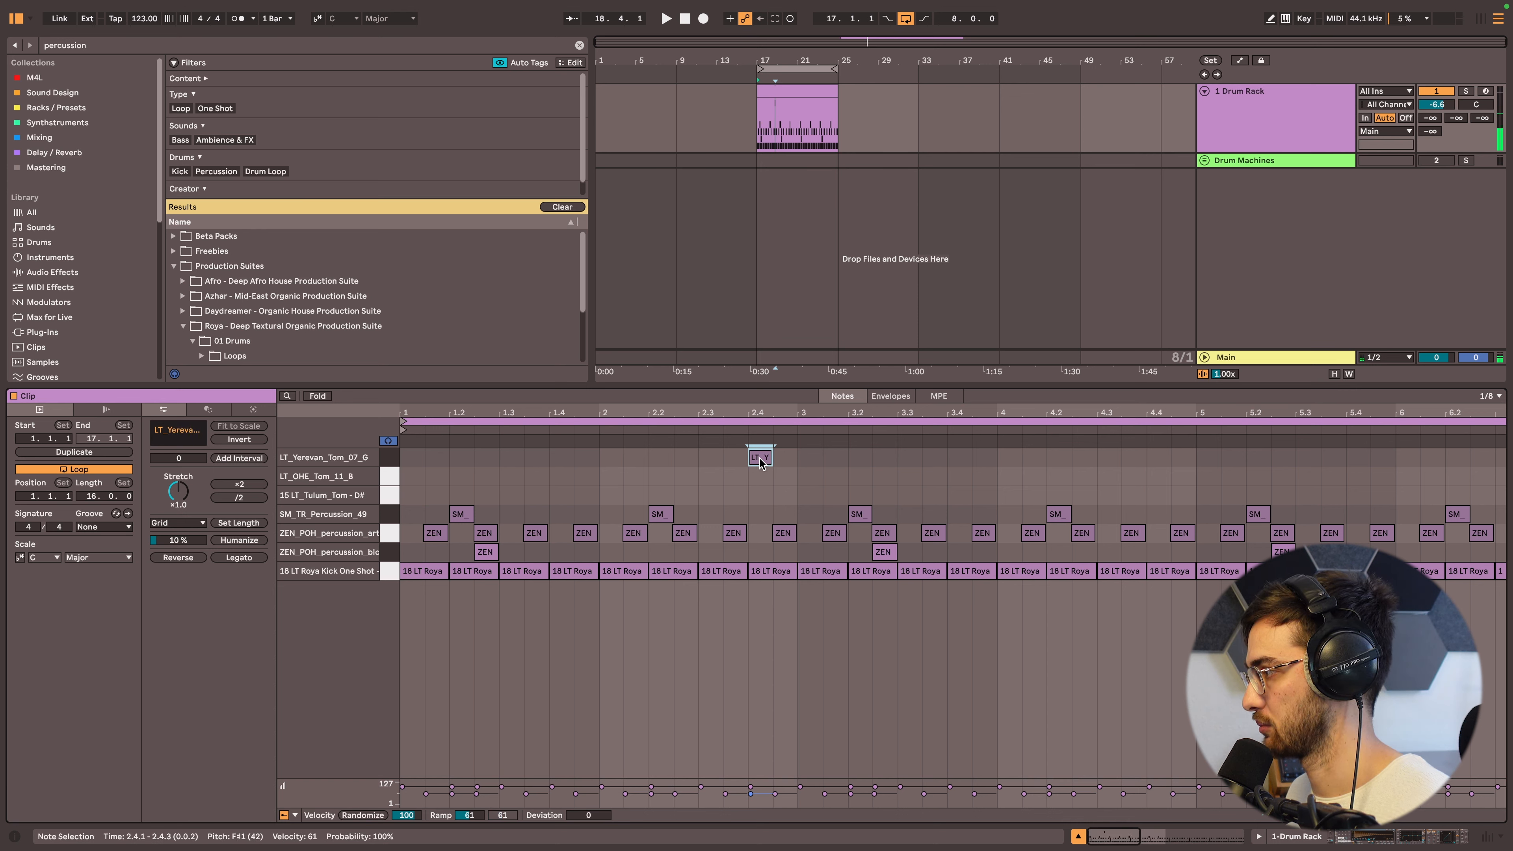
- Add an eighth-note 15 LT_Tulum_Tom - D# hit at the end of bar 1, at 1.4.3, and audition it
double_click(561, 495)
key(space)
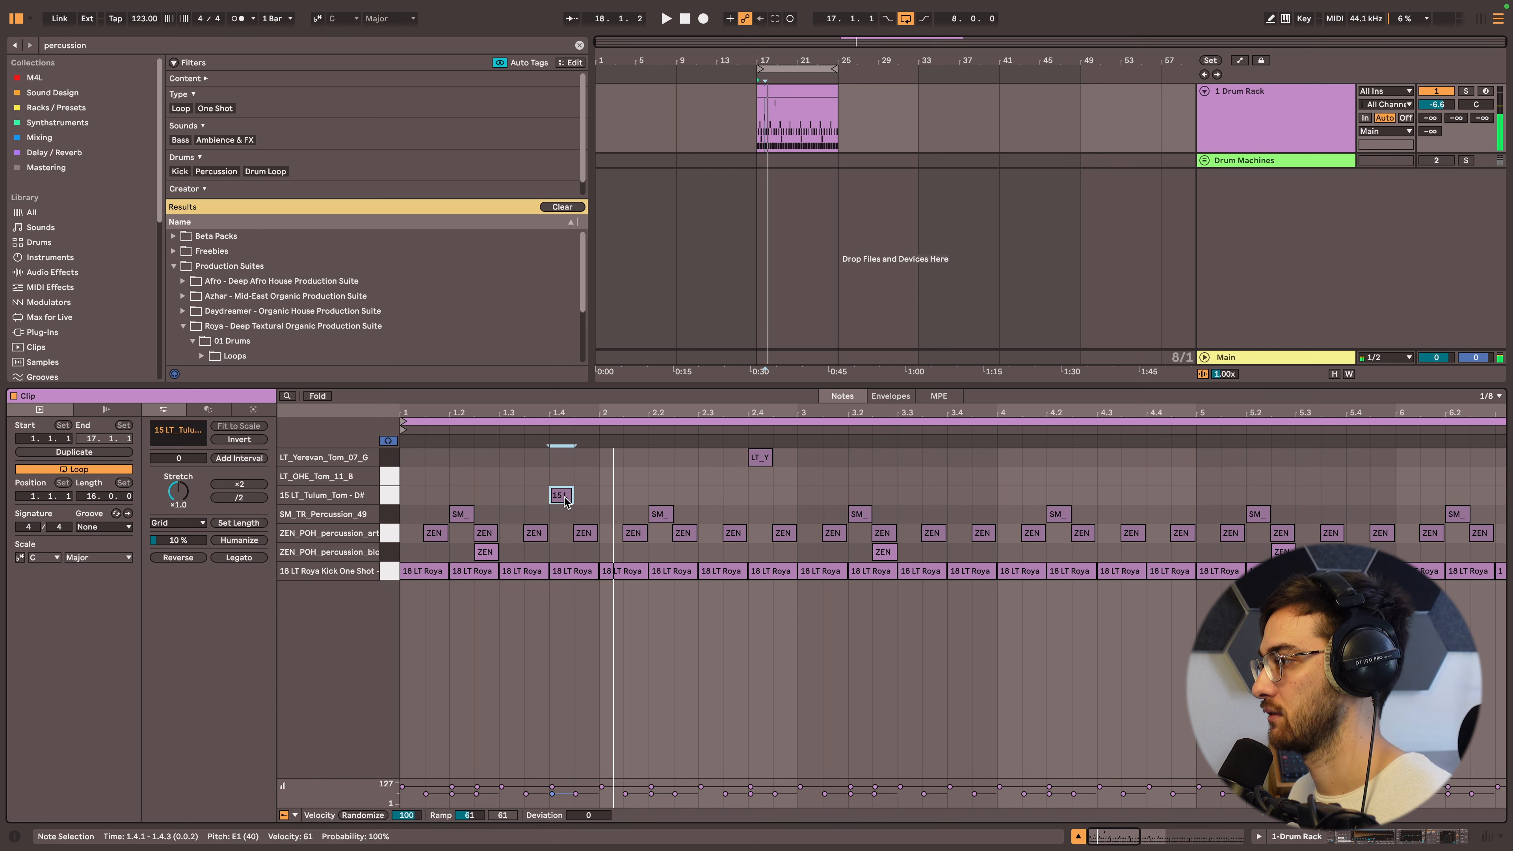
drag(557, 415, 634, 504)
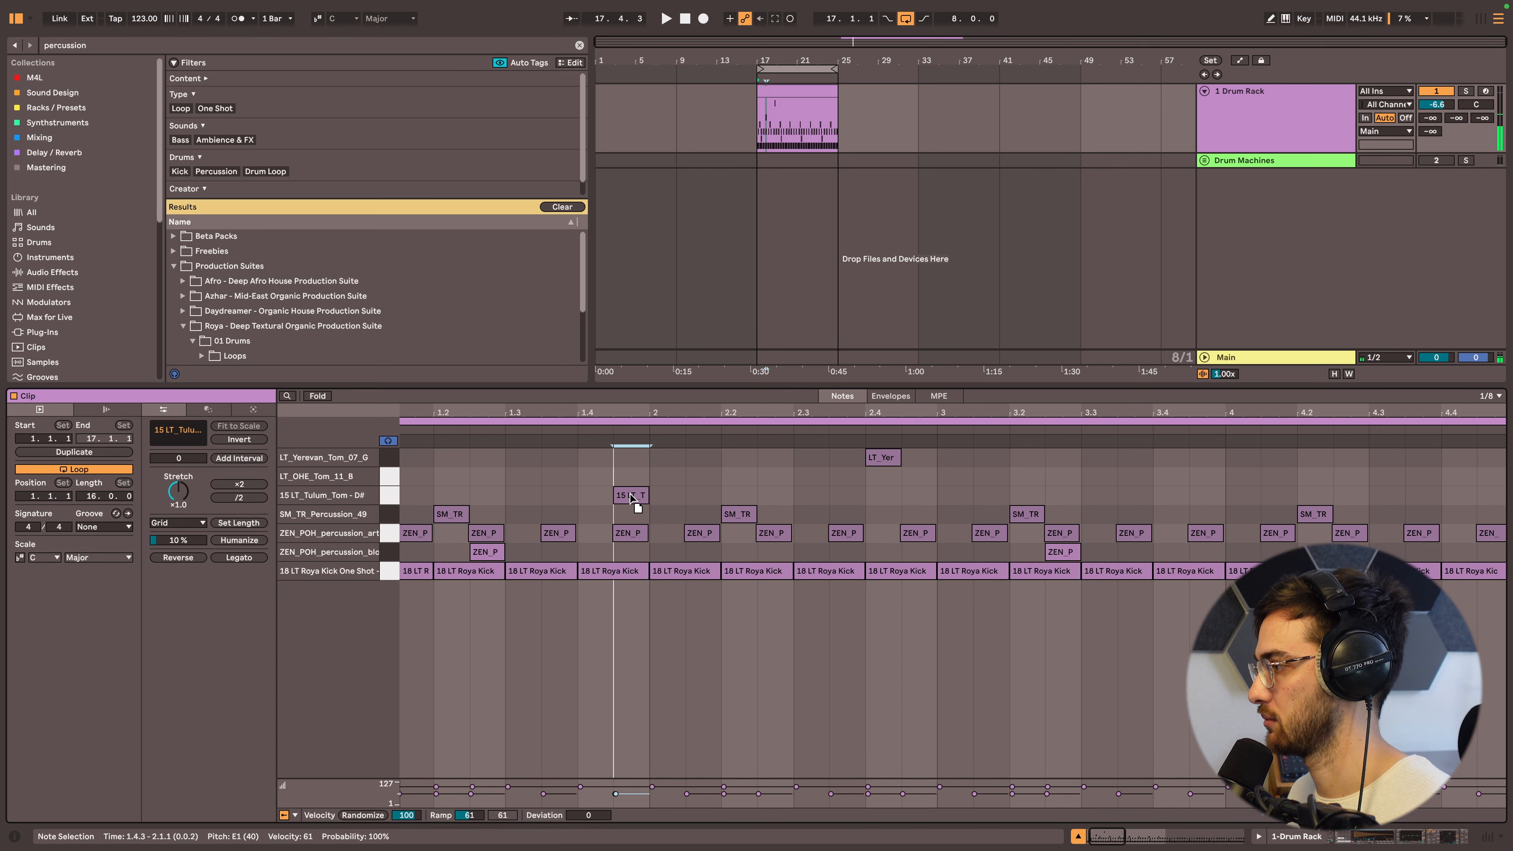
click(571, 488)
click(576, 484)
key(space)
drag(590, 414, 587, 385)
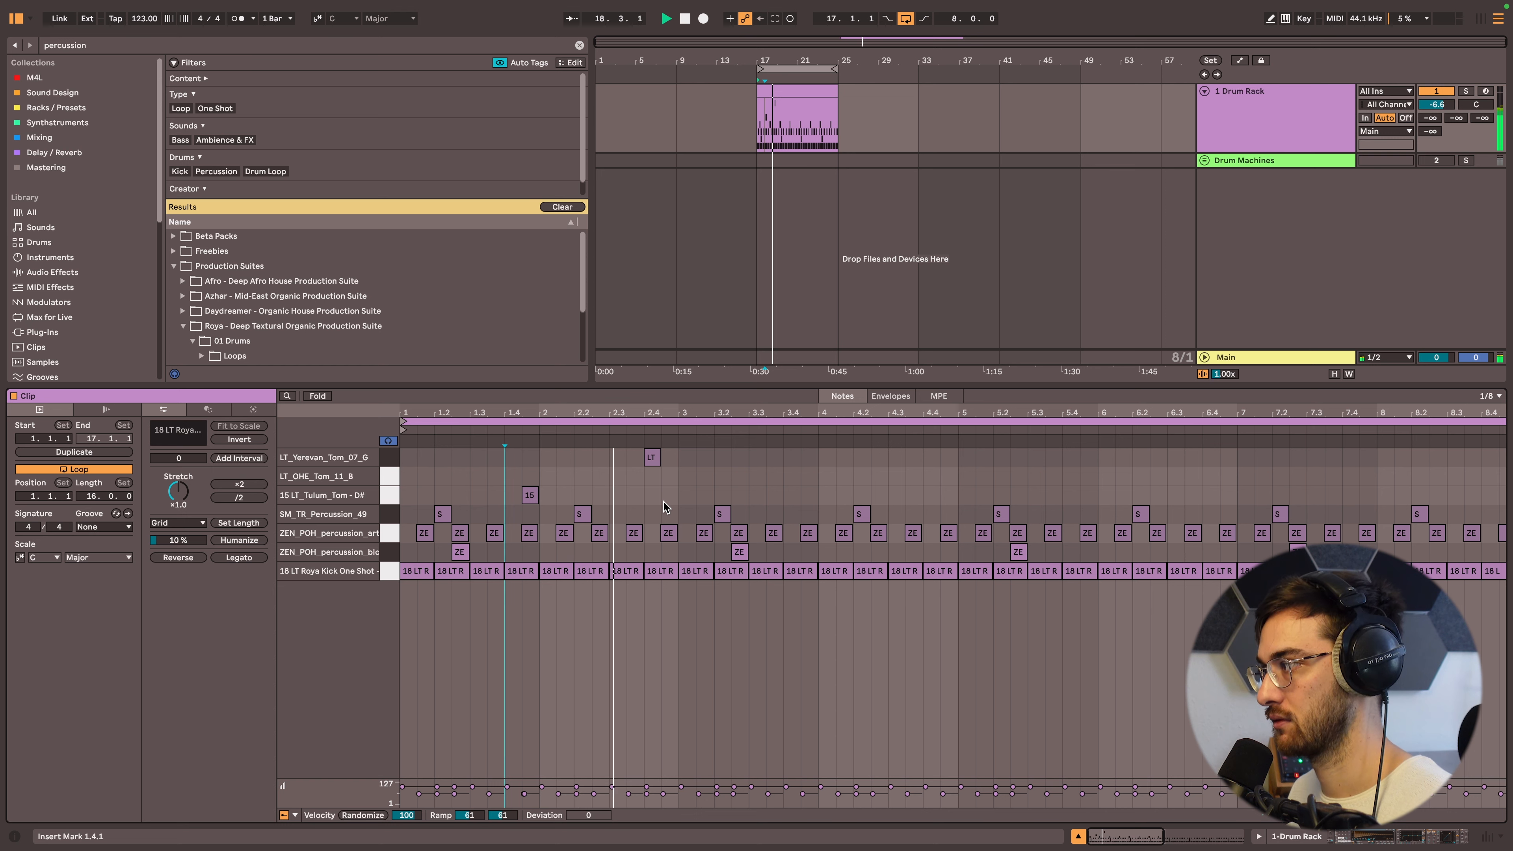
- Move the Yerevan tom hit in bar 2 an eighth note later to 2.4.3 and play from 2.4.1
key(space)
drag(657, 460, 674, 464)
click(658, 476)
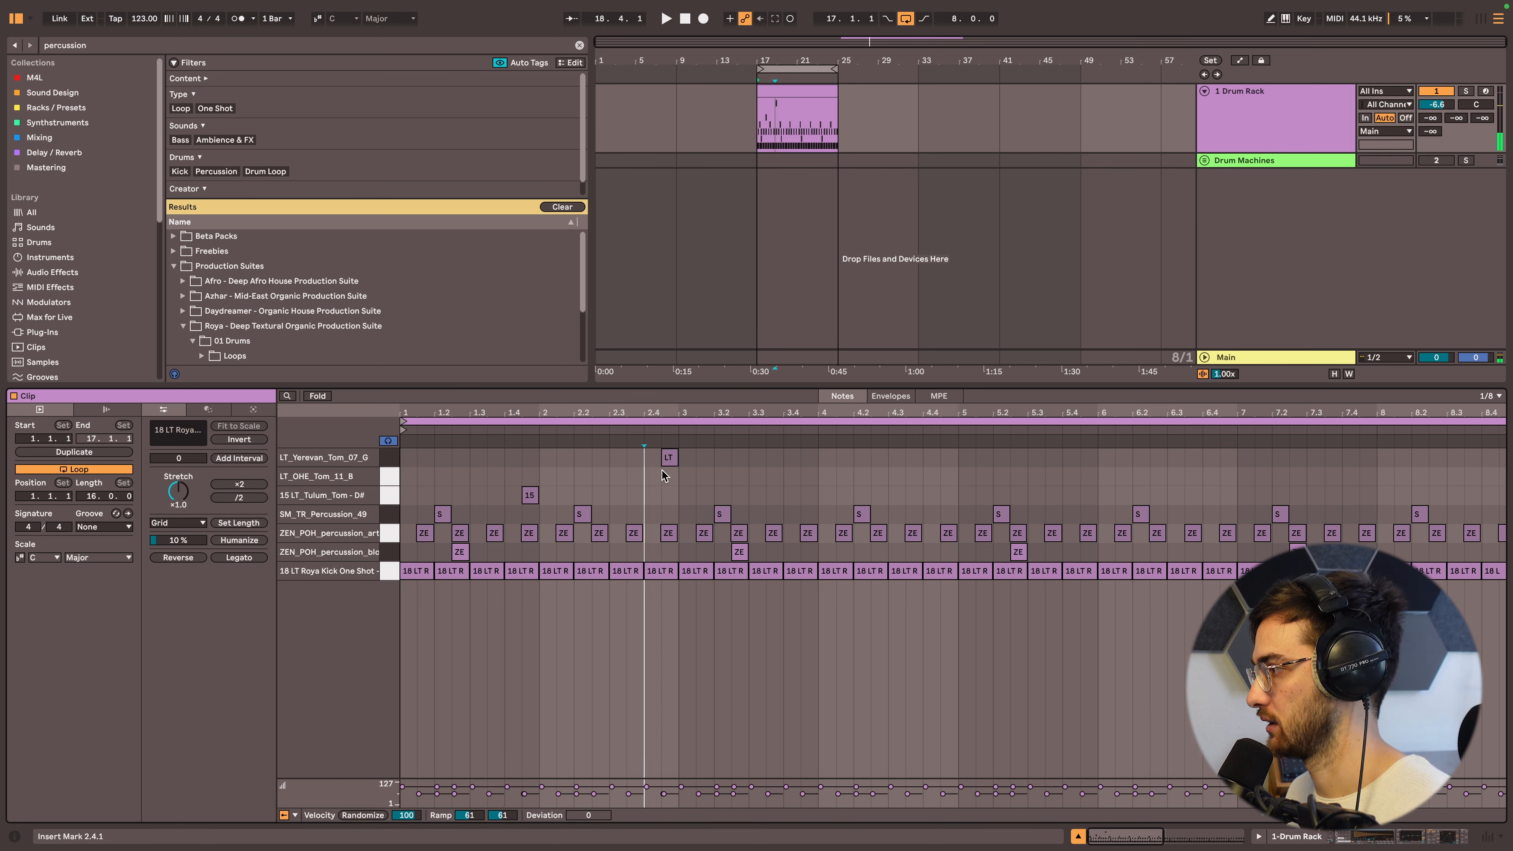
key(space)
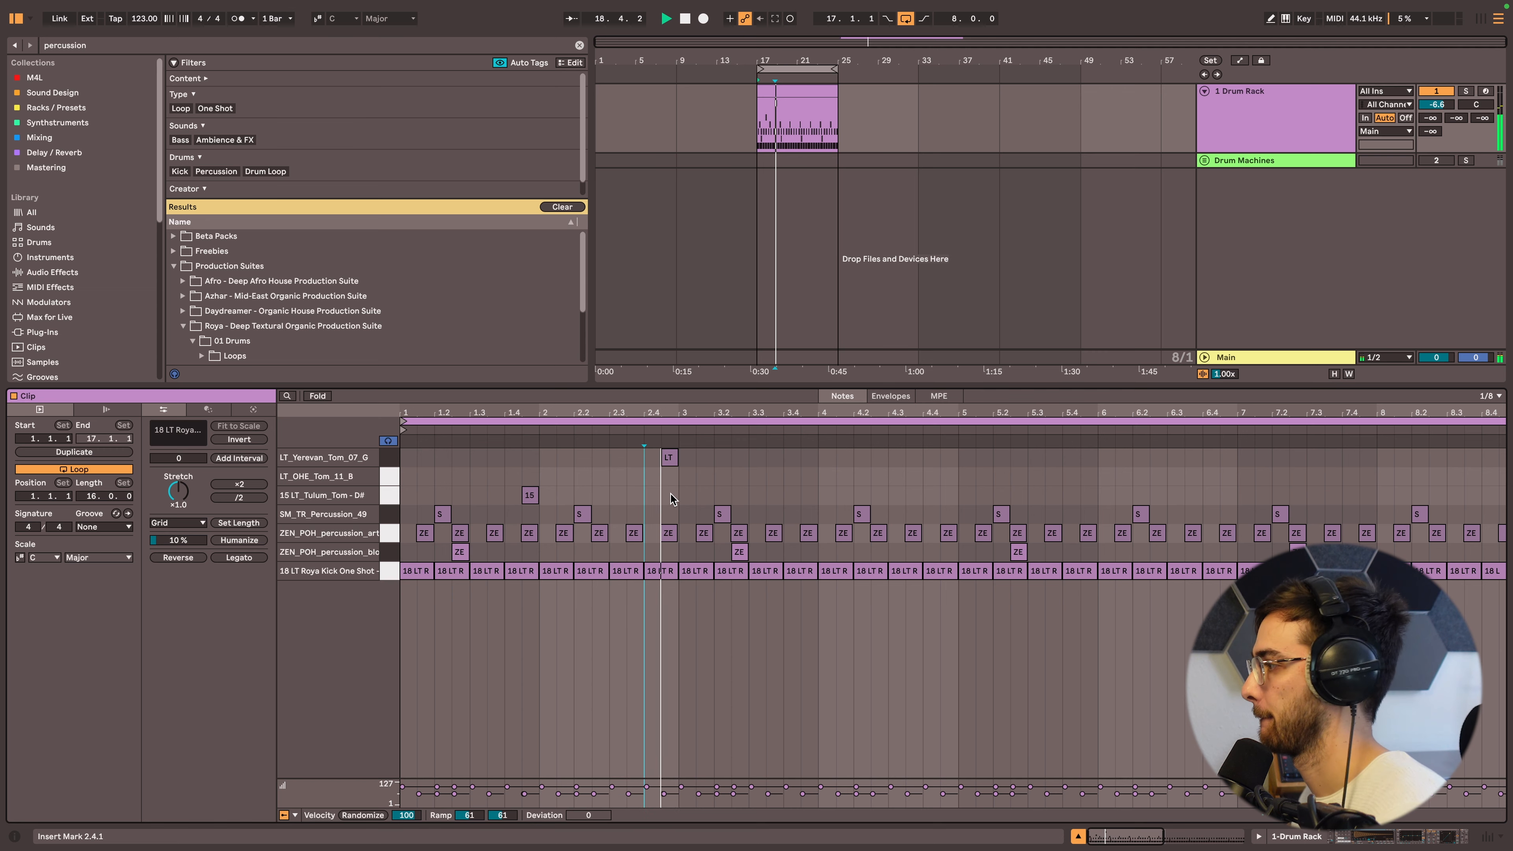
- Duplicate the two-bar Tulum and Yerevan tom pattern across the first eight bars
drag(679, 508, 280, 405)
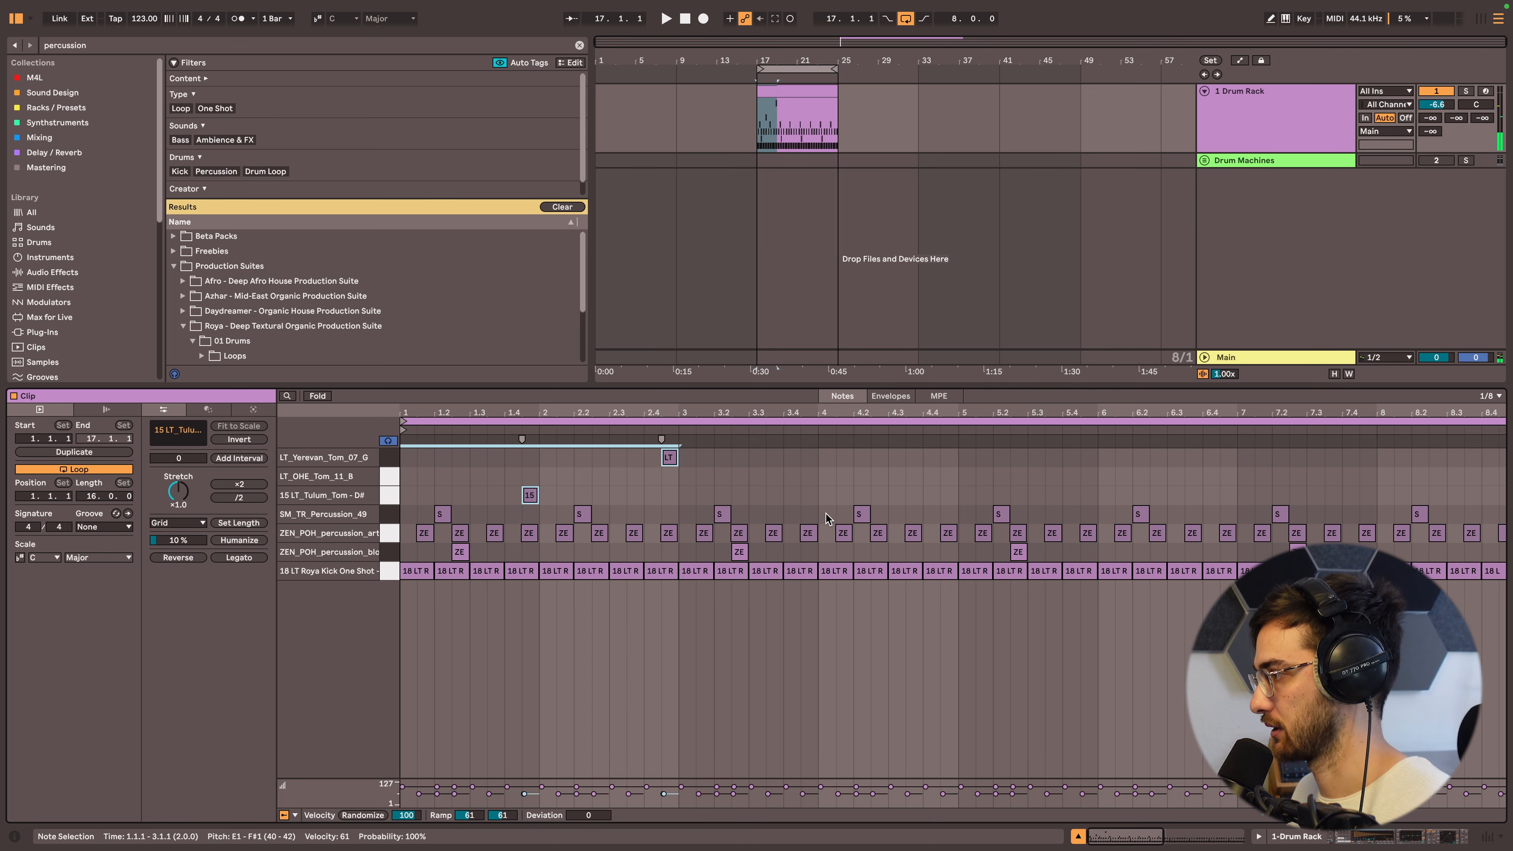
key(ctrl+d)
key(super+d)
drag(928, 418, 917, 397)
key(super+d)
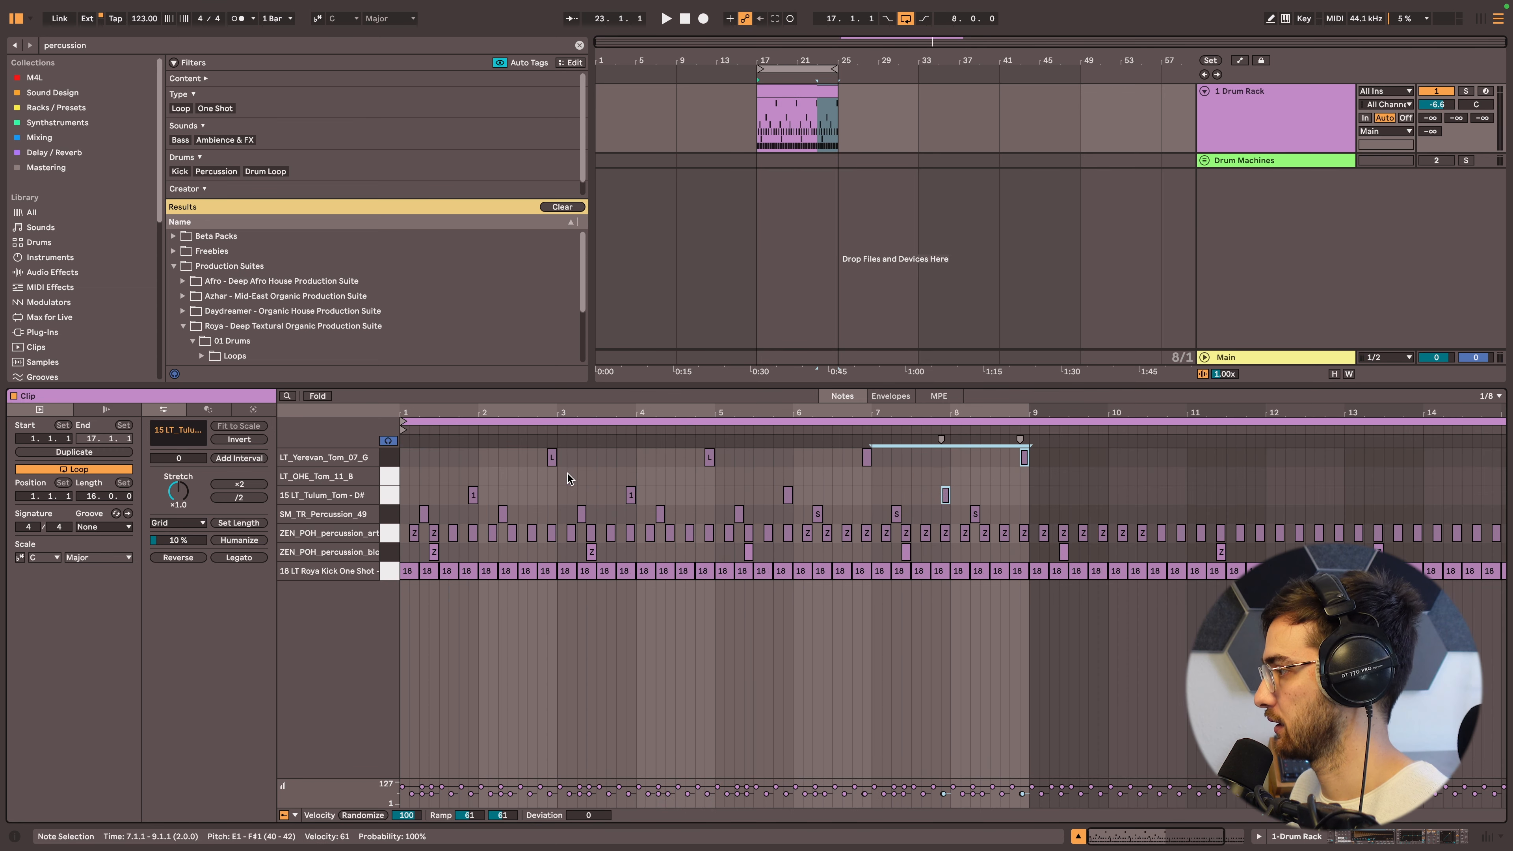
- Try extra Tulum tom hits at 2.4.1 and 4.4.1 and remove both of them
click(541, 475)
drag(458, 416, 456, 561)
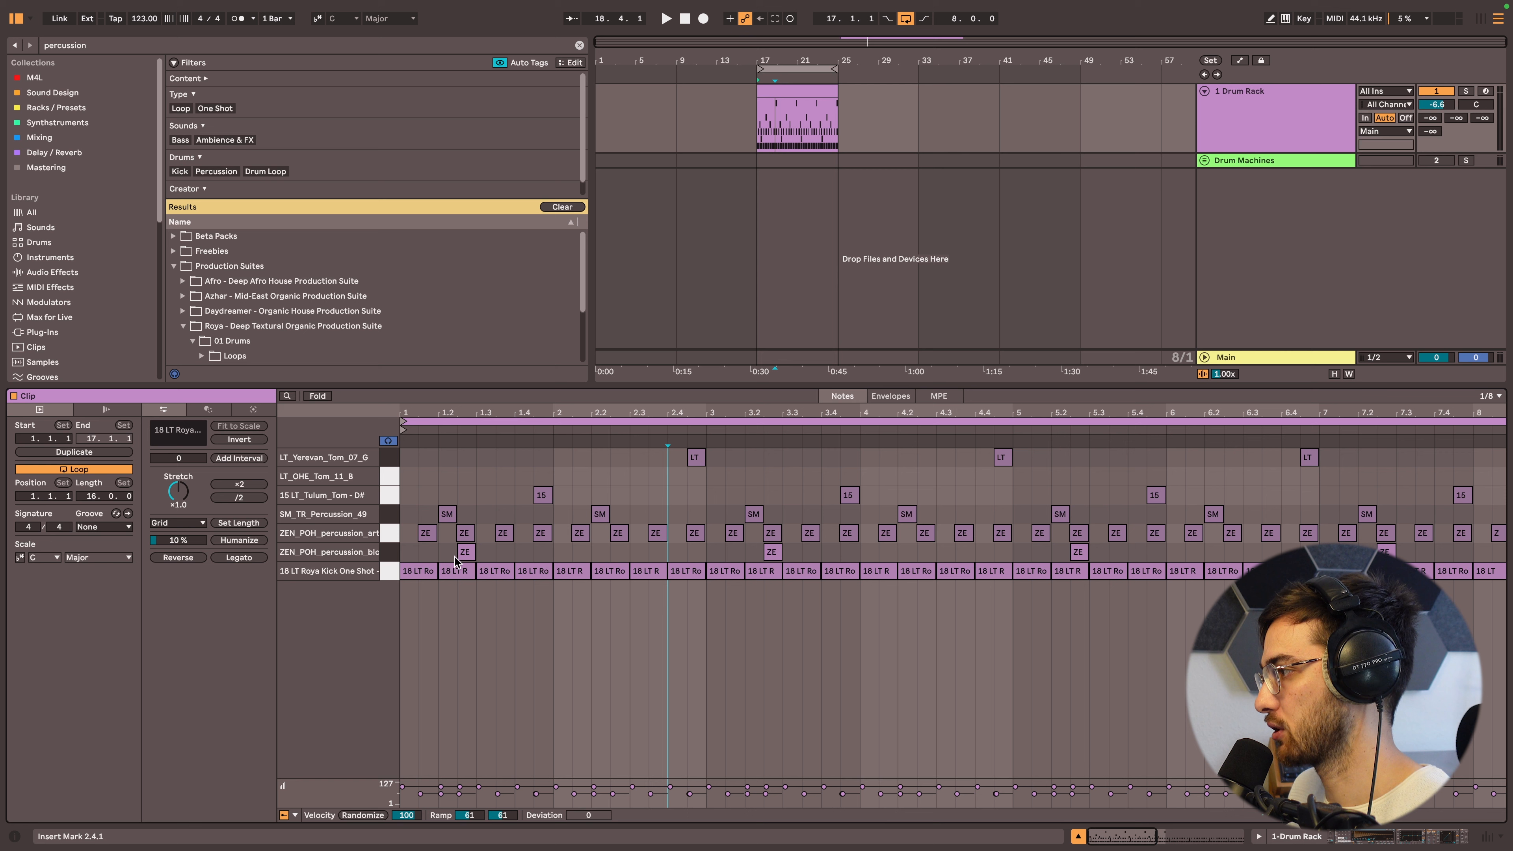
click(494, 486)
double_click(678, 496)
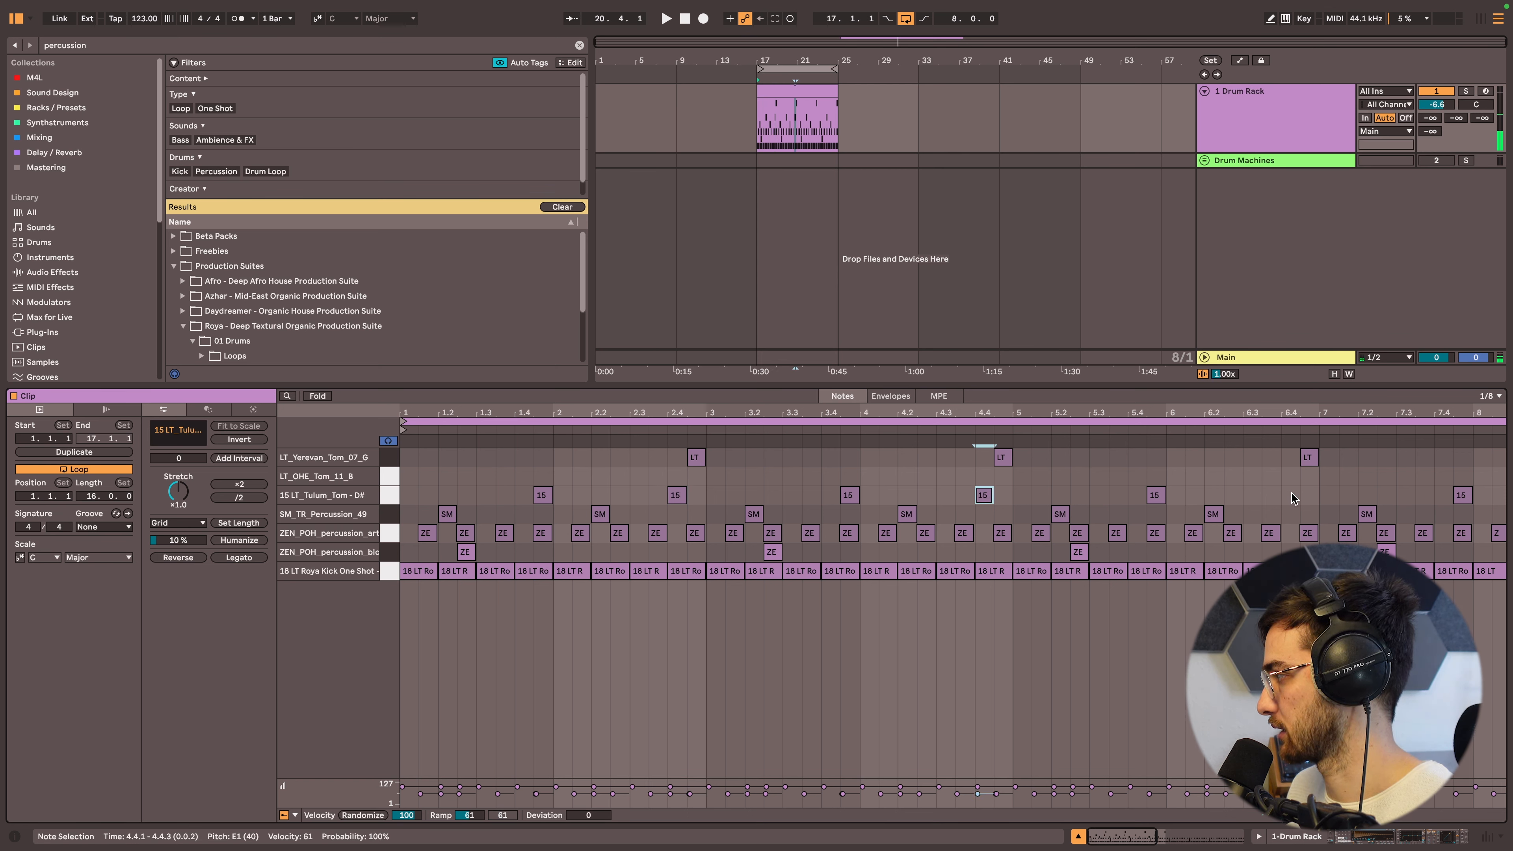
double_click(984, 495)
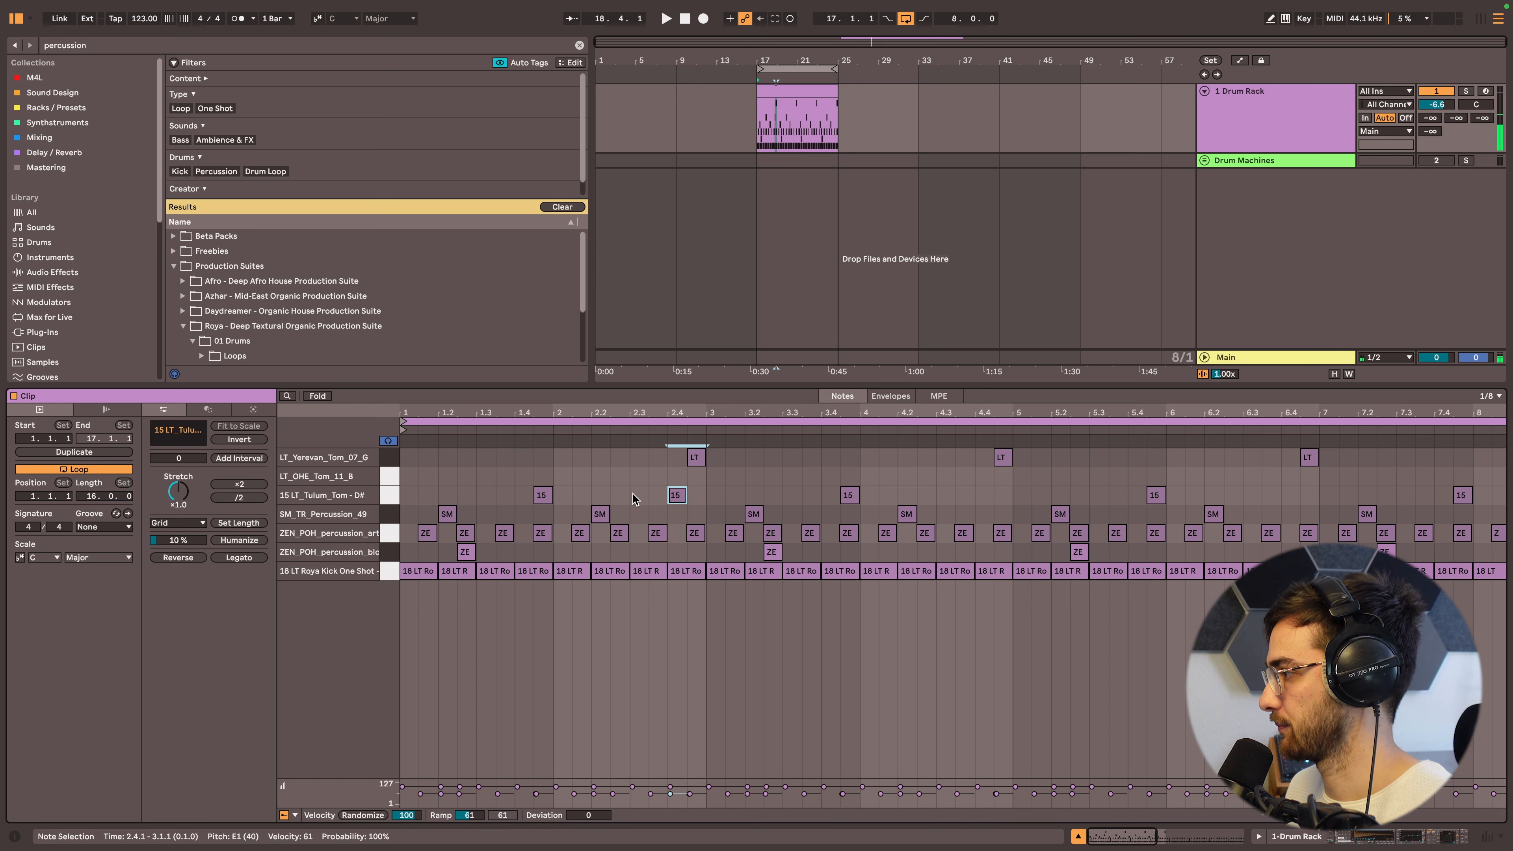
double_click(678, 495)
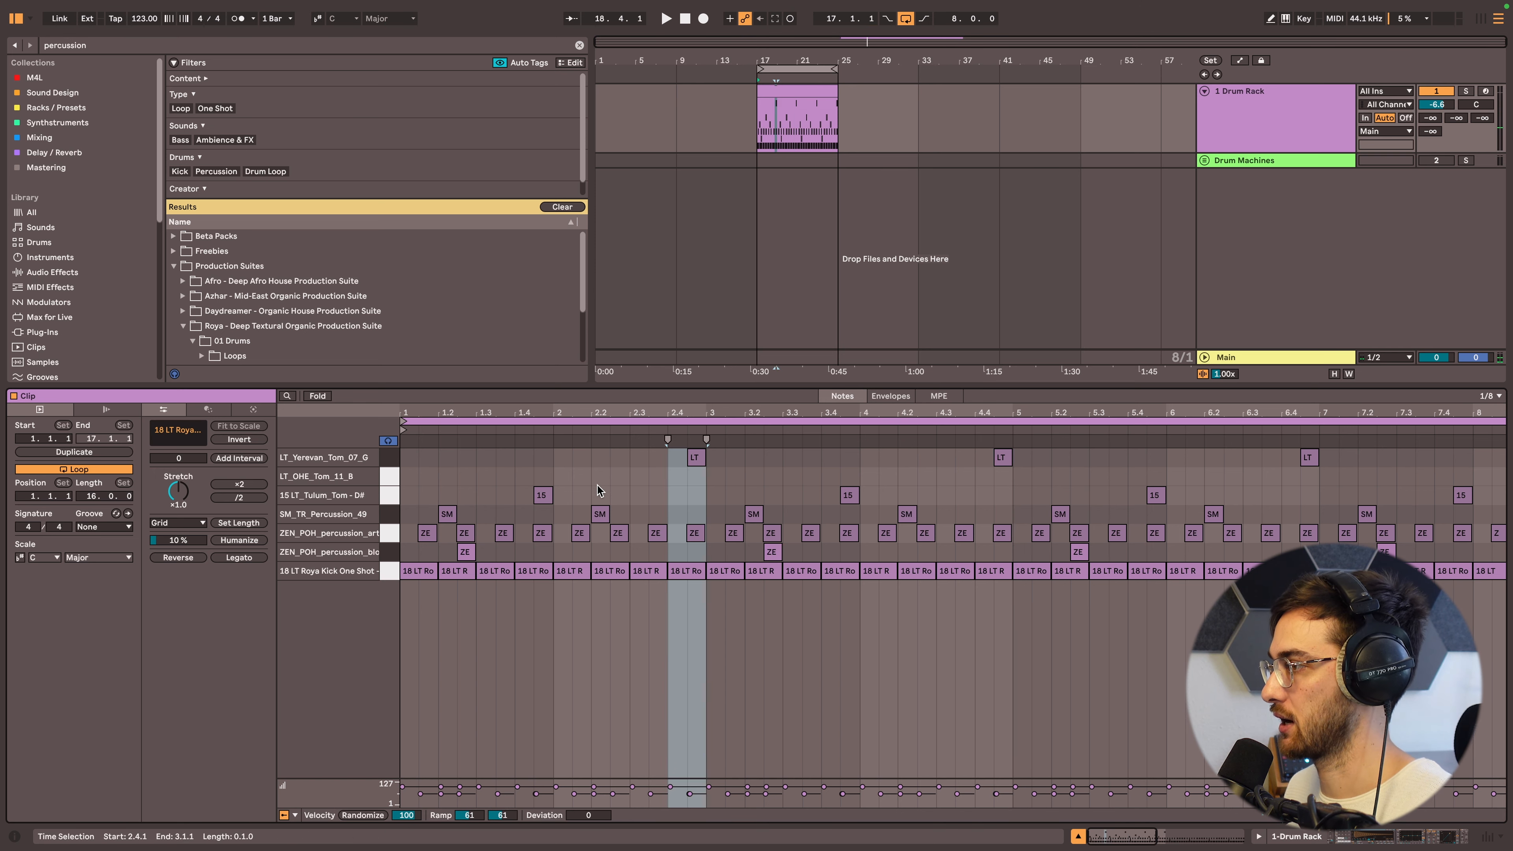
- Search the sample library for "perc" and audition several organic percussion one-shots in the Roya suite
click(547, 209)
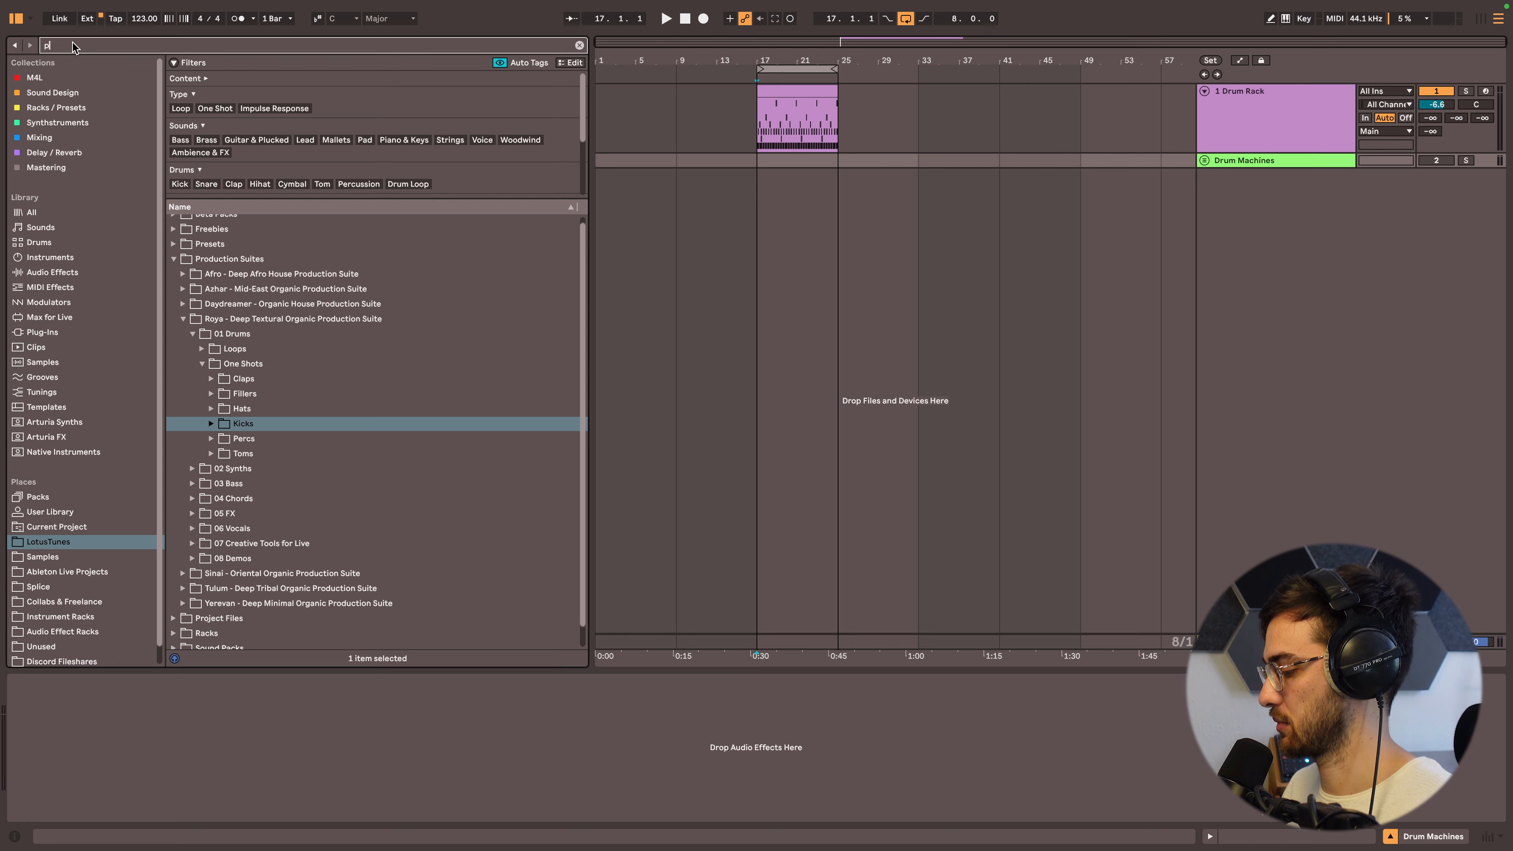
text(erc)
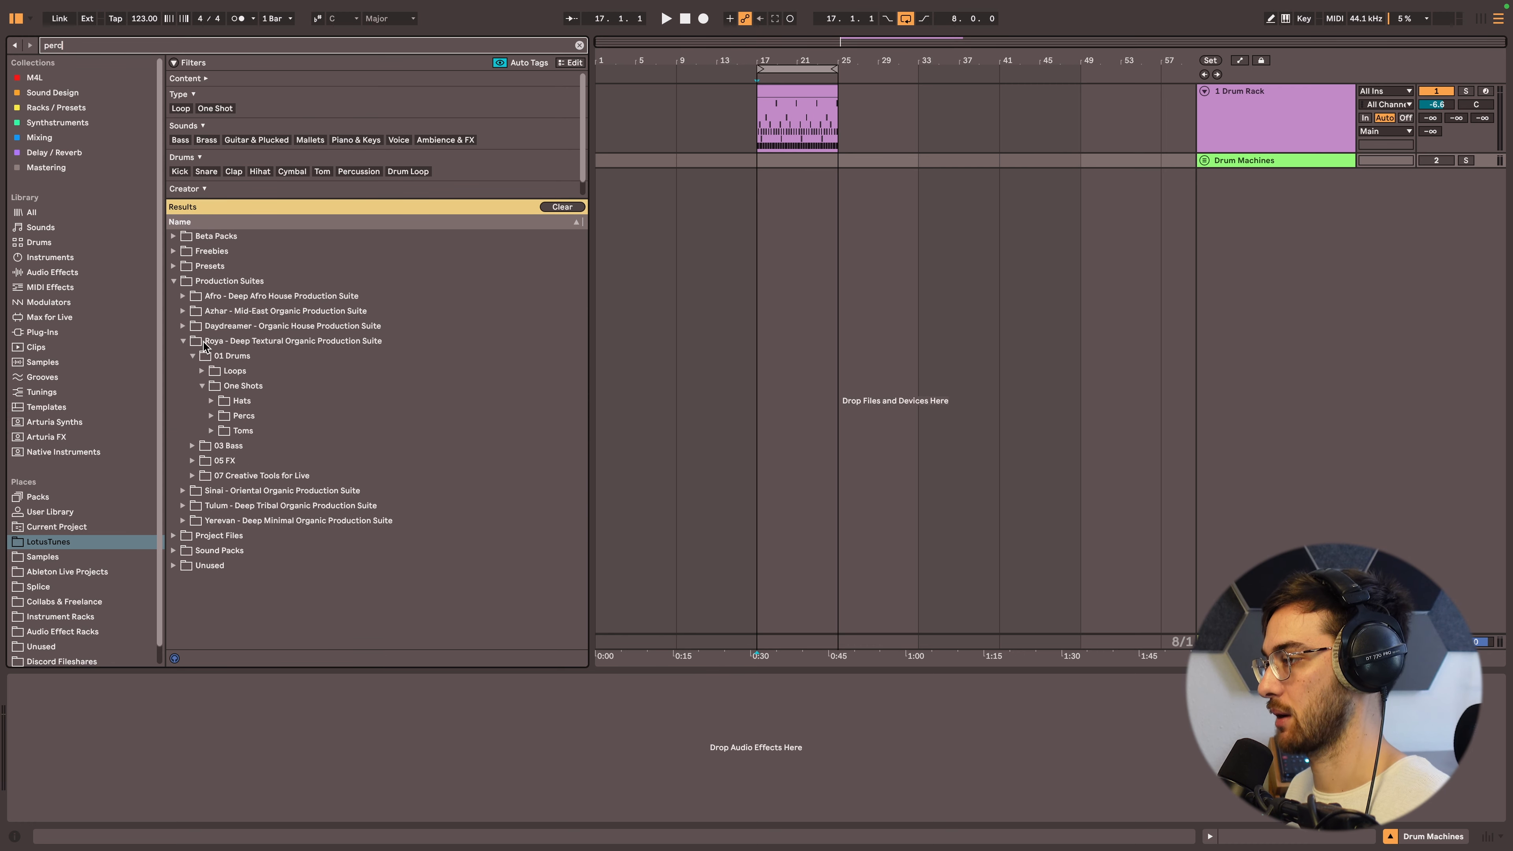
click(224, 429)
scroll(500, 513, down, 1)
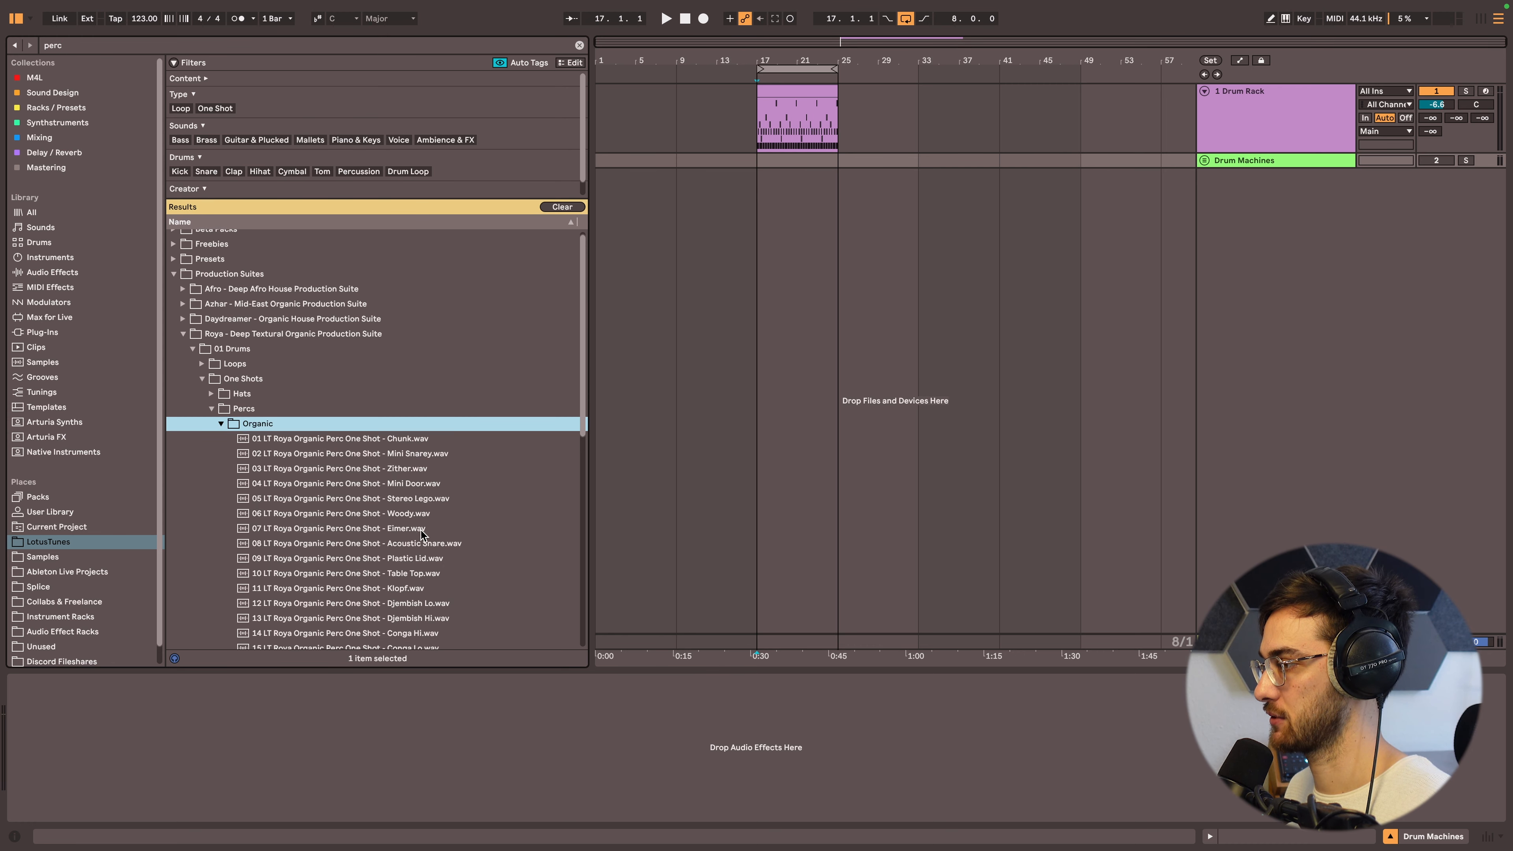
click(395, 529)
click(403, 558)
click(400, 603)
click(399, 632)
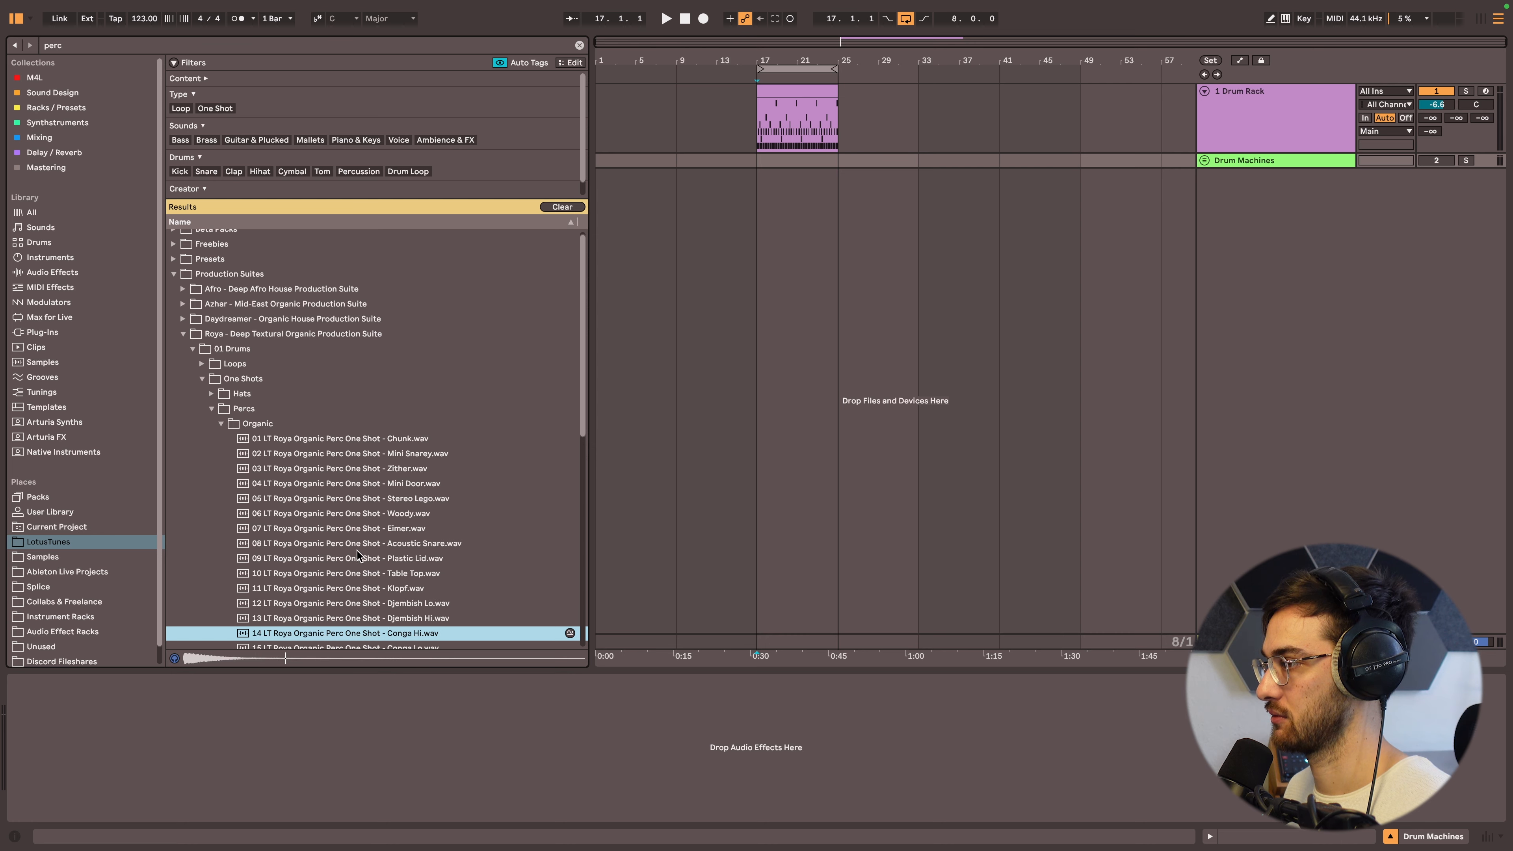
- Select the Drum Rack clip and load "23 LT Roya Organic Perc One Shot - Stereo Clicker" onto pad G1
click(801, 107)
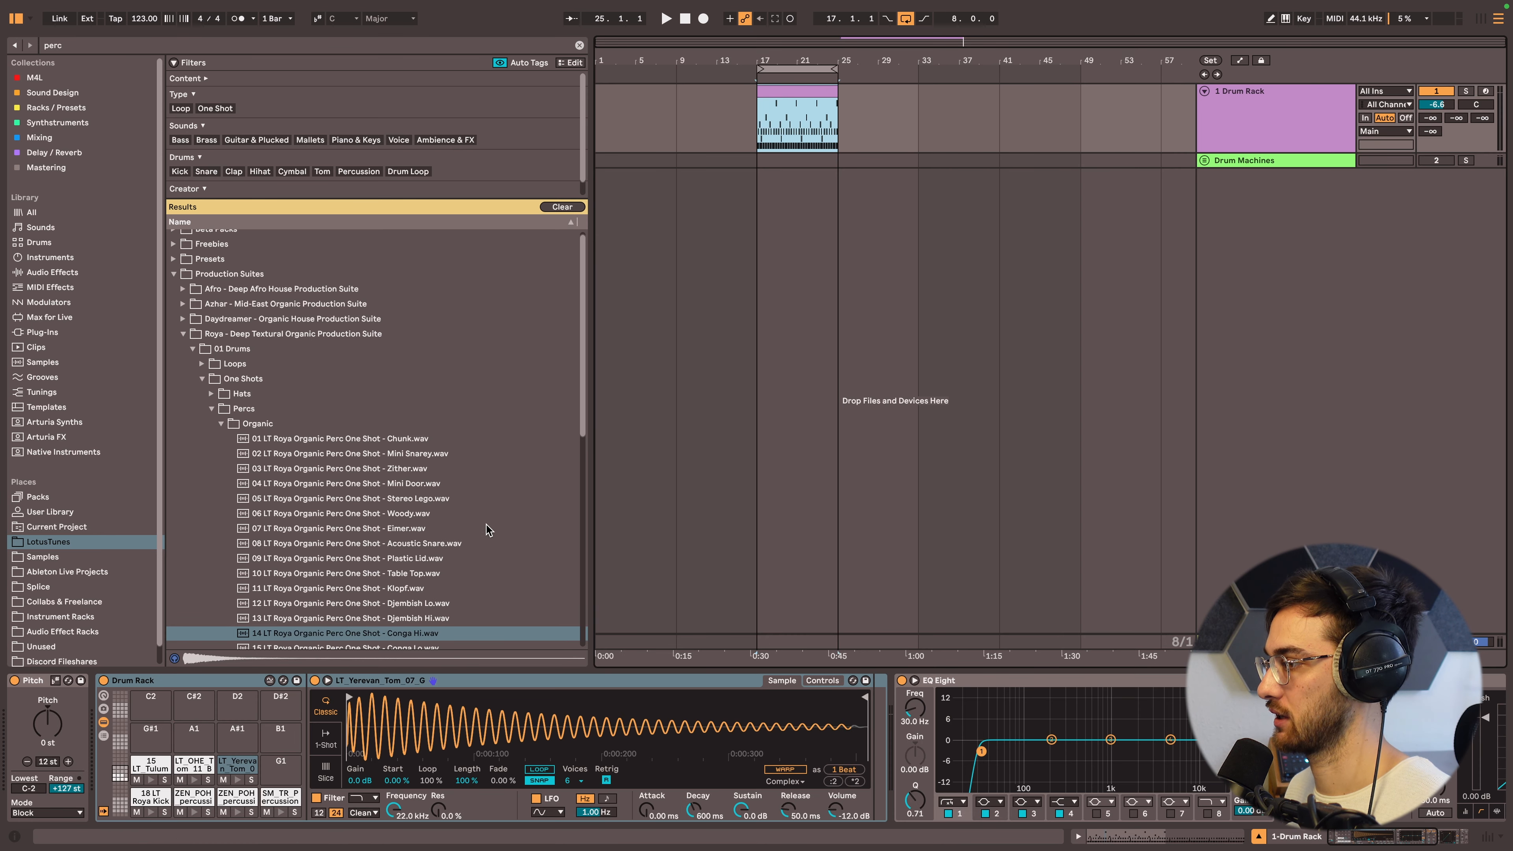
scroll(357, 540, down, 3)
scroll(357, 543, down, 4)
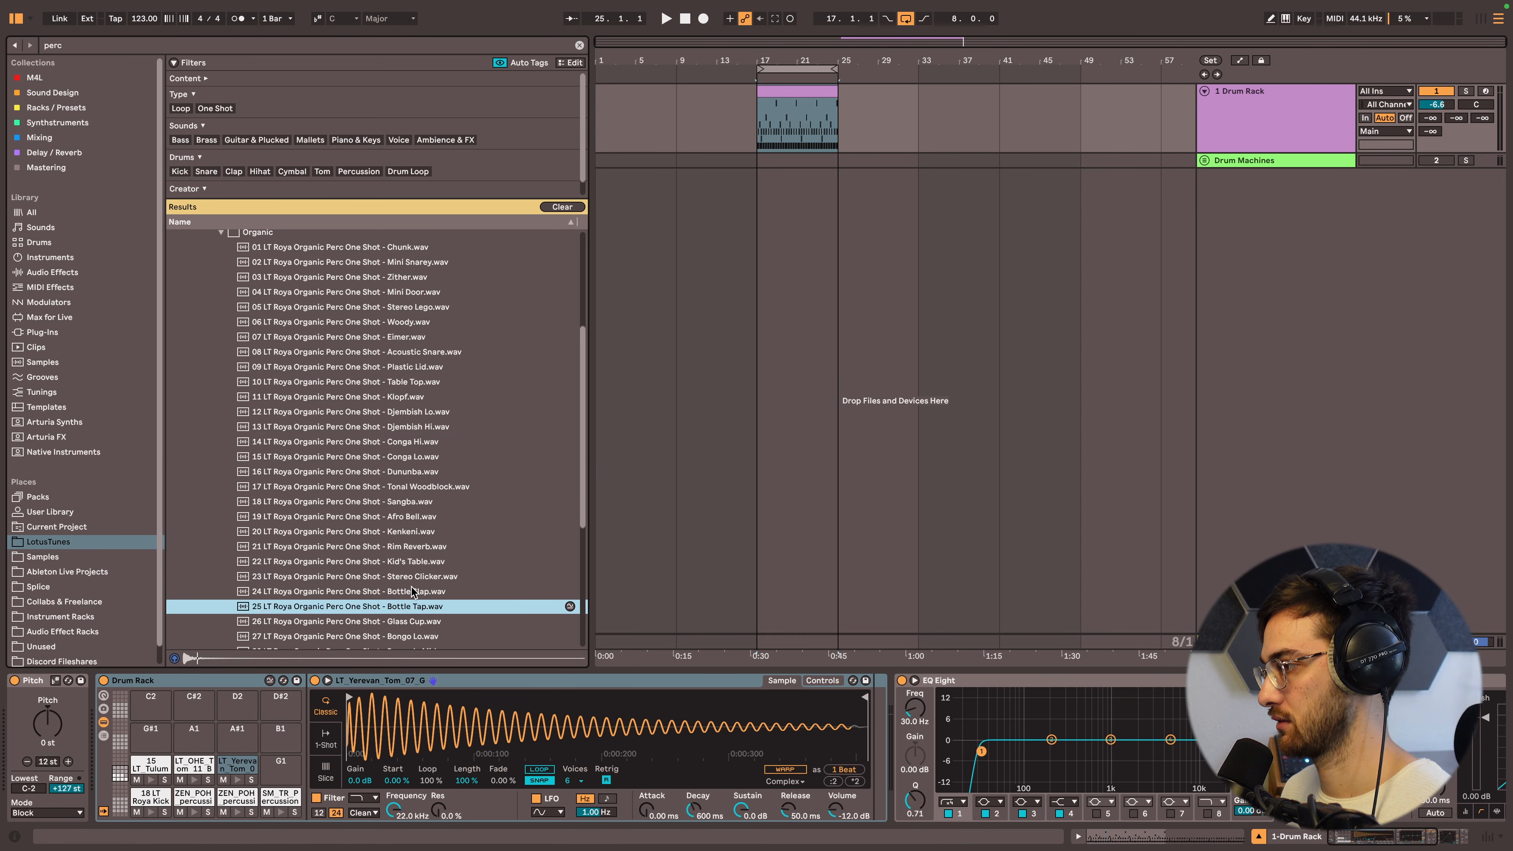
click(411, 576)
double_click(416, 576)
- Load the organic one-shots 31 Clap Layer Perc, 32 Another Conga and 33 Another Thud onto Drum Rack pads G#1, A1 and A#1
scroll(415, 596, down, 5)
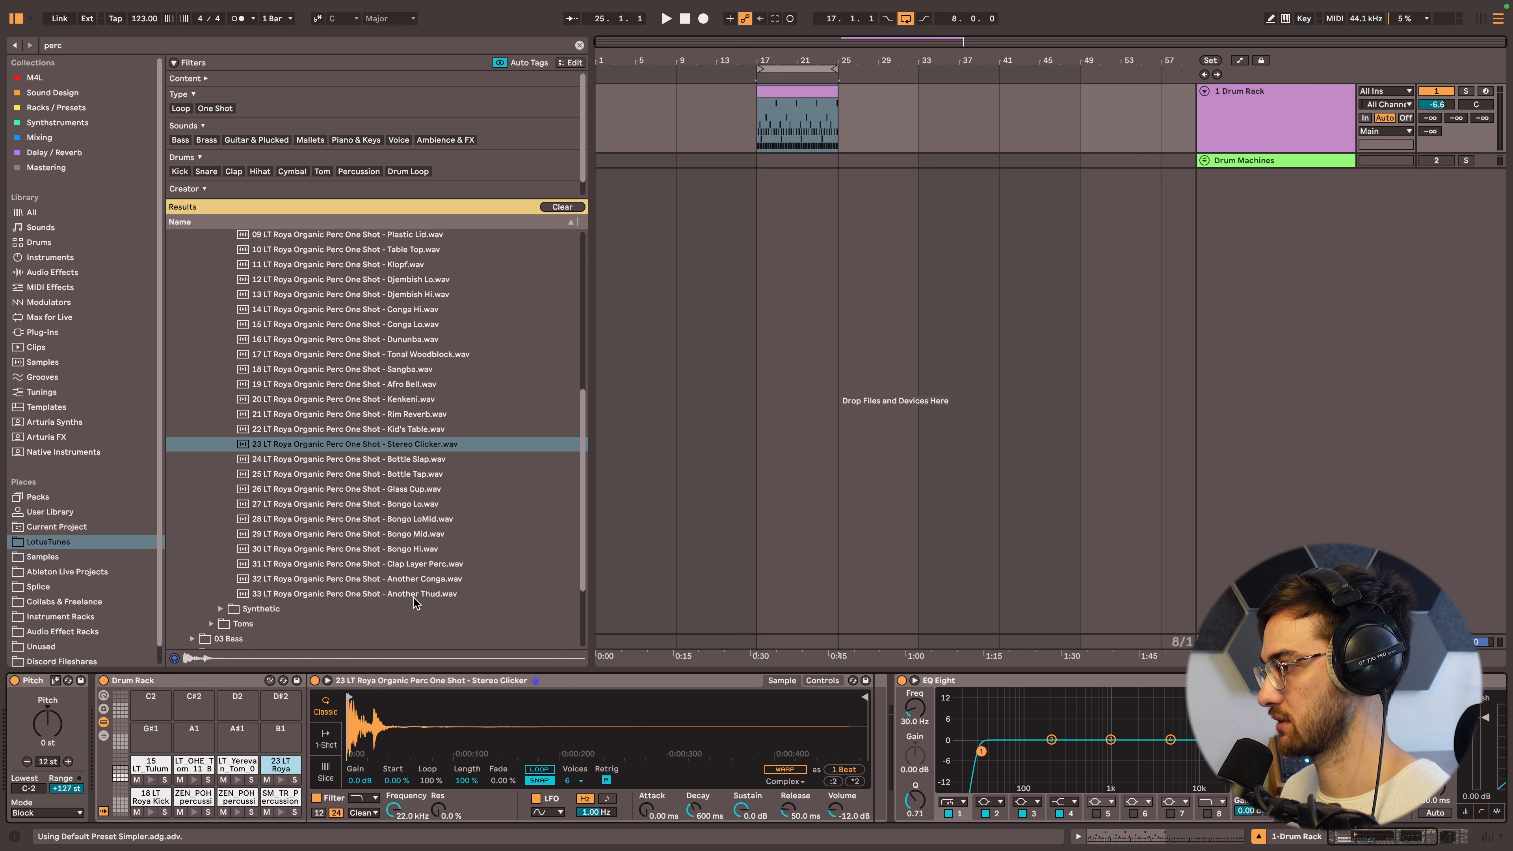
double_click(426, 566)
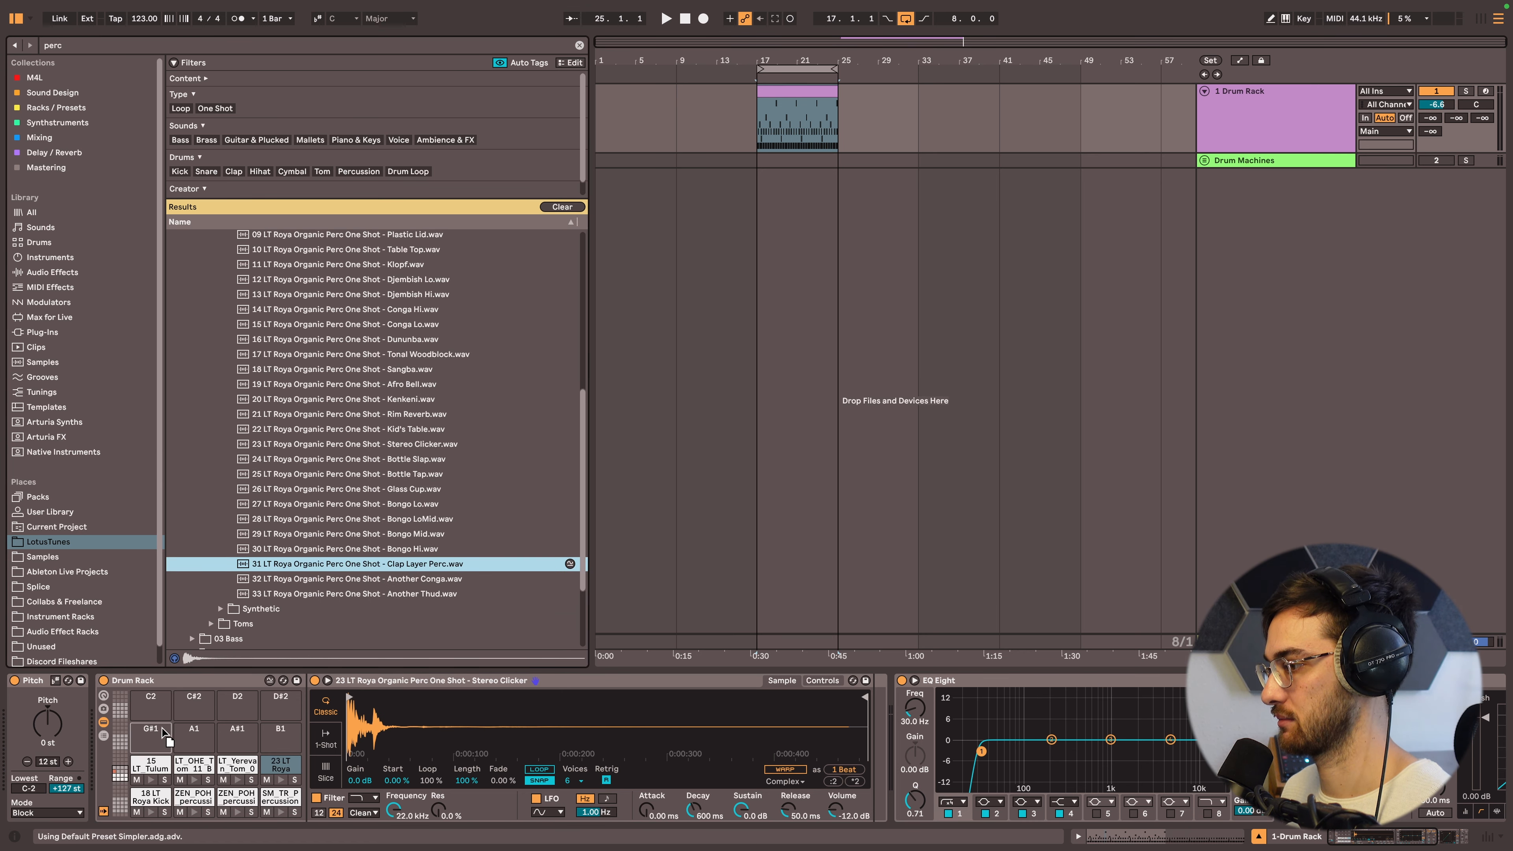
click(394, 581)
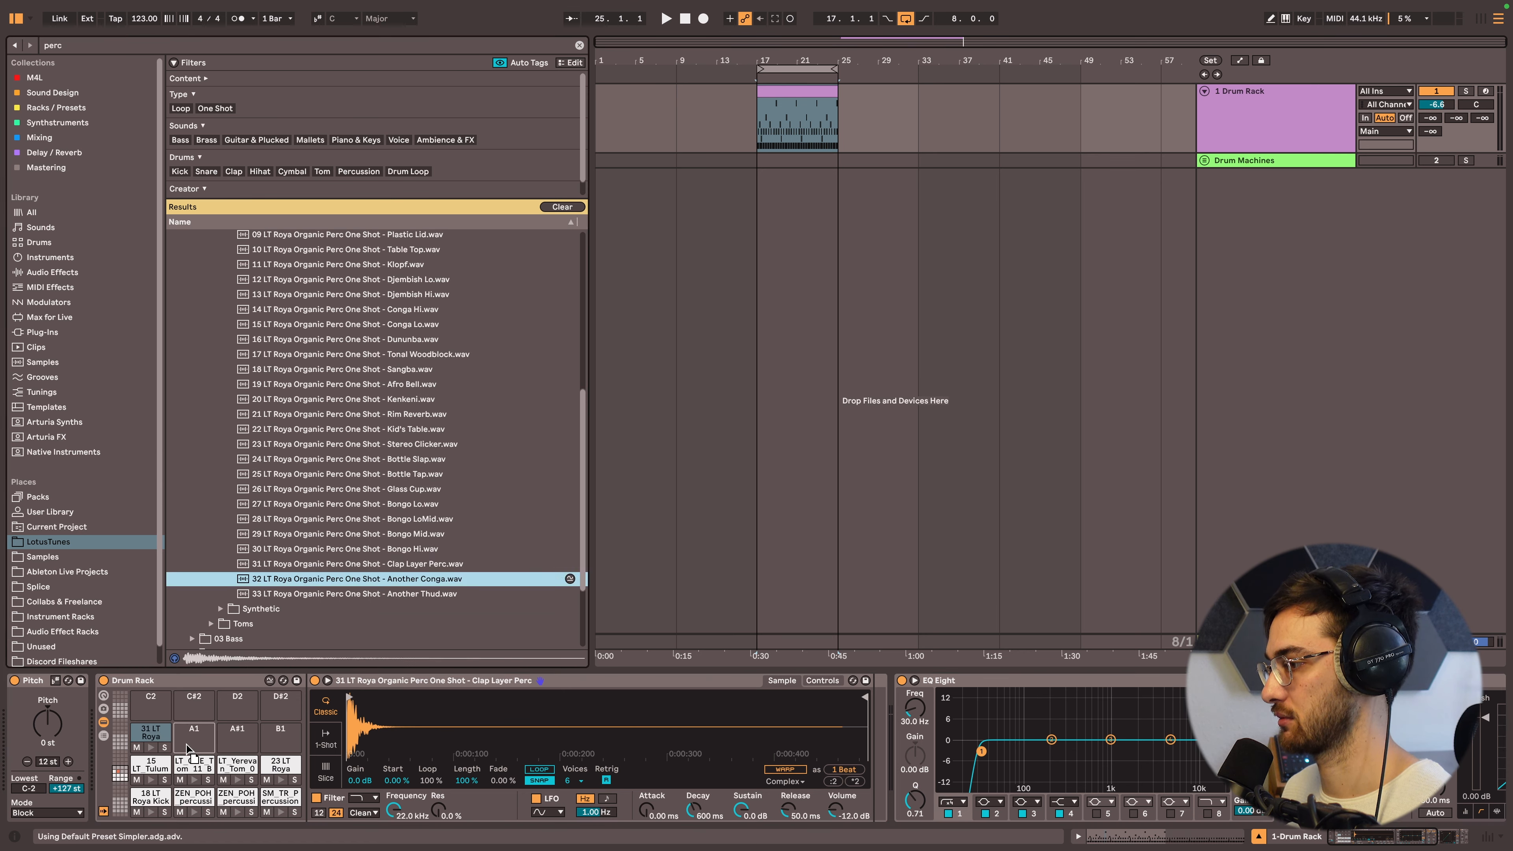
double_click(396, 581)
double_click(411, 594)
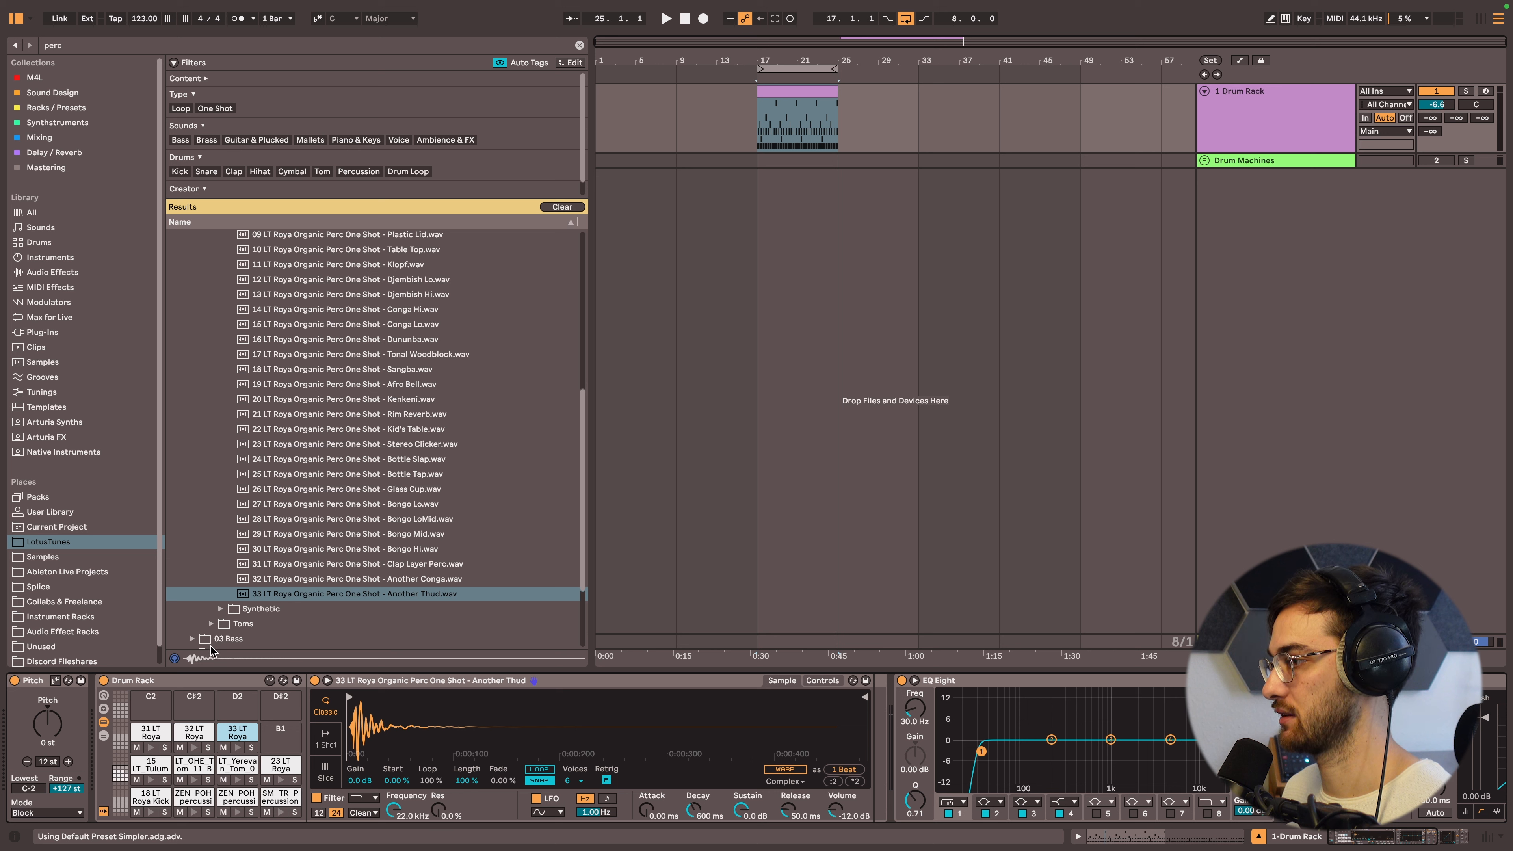
- Find the Roya synthetic percussion one-shots and load 22 Awkward Stutter onto Drum Rack pad B1
click(220, 608)
click(381, 528)
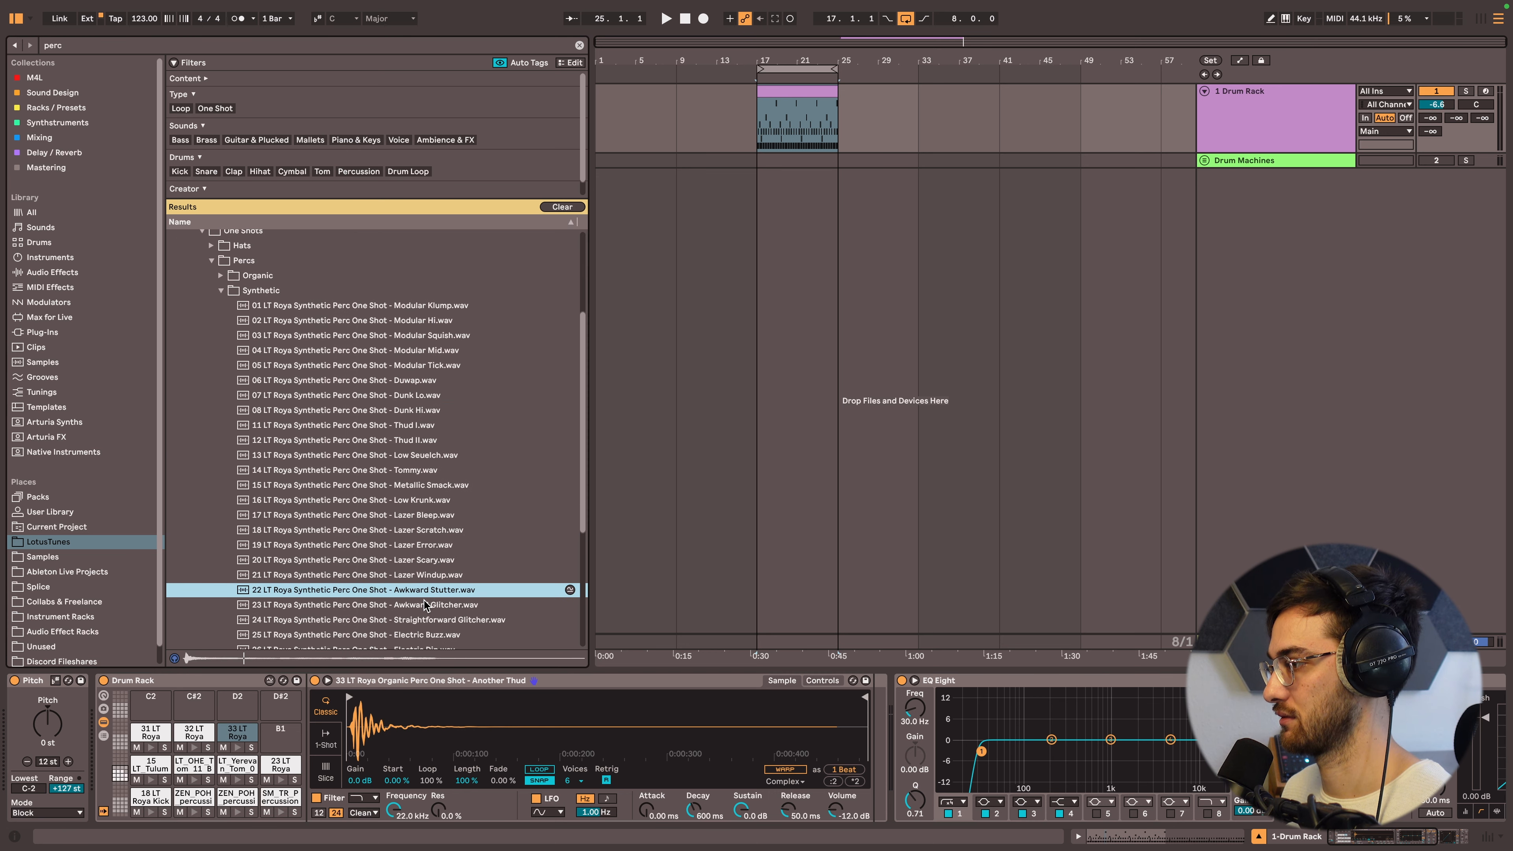
double_click(430, 590)
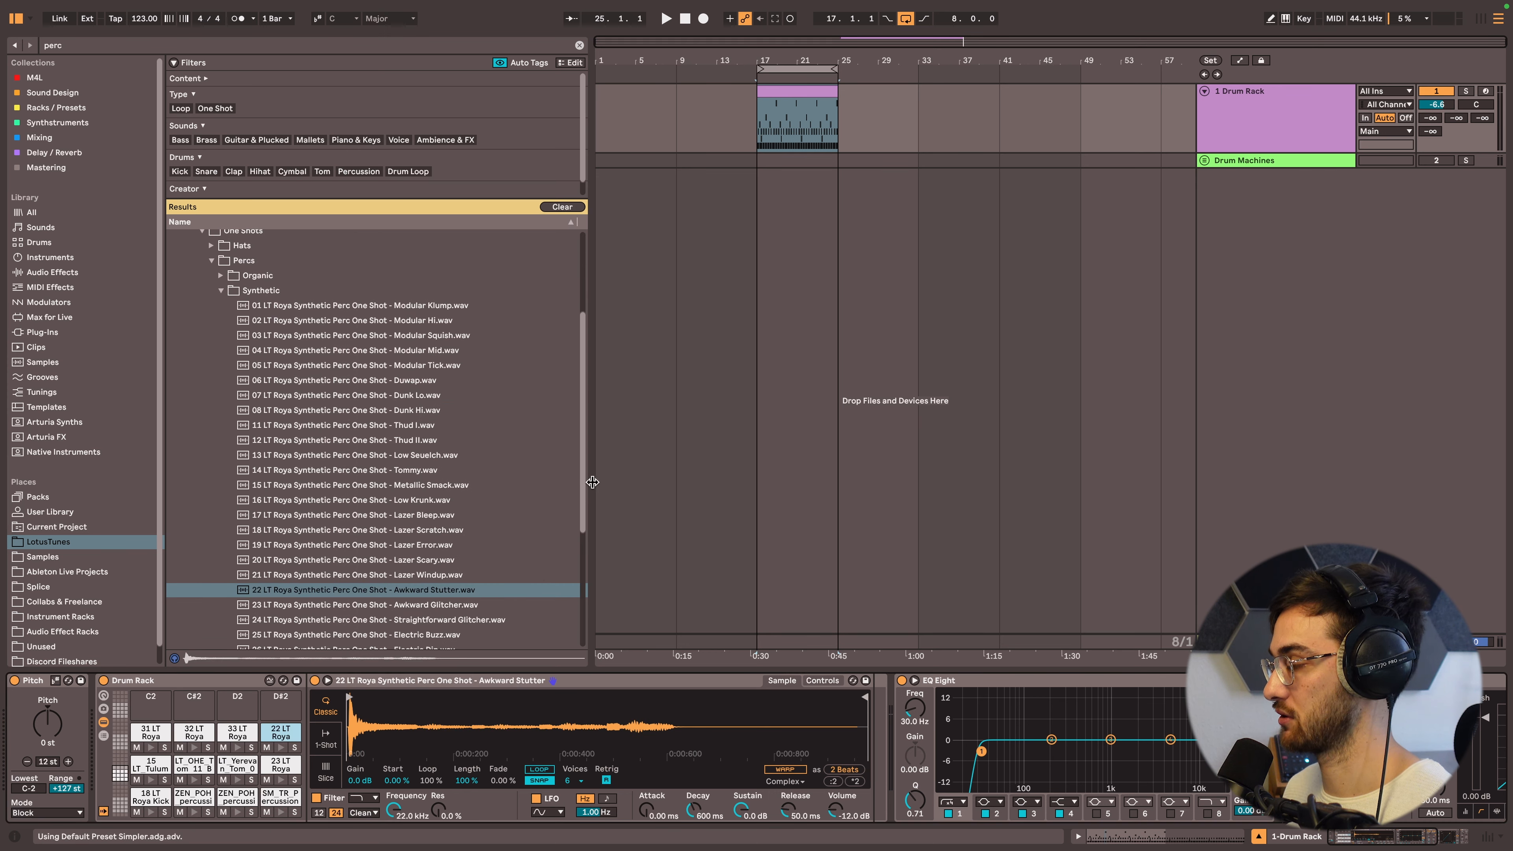
- Open the drum clip's notes, place an eighth-note 23 Stereo Clicker hit at 1.2.3, and play the loop
double_click(828, 86)
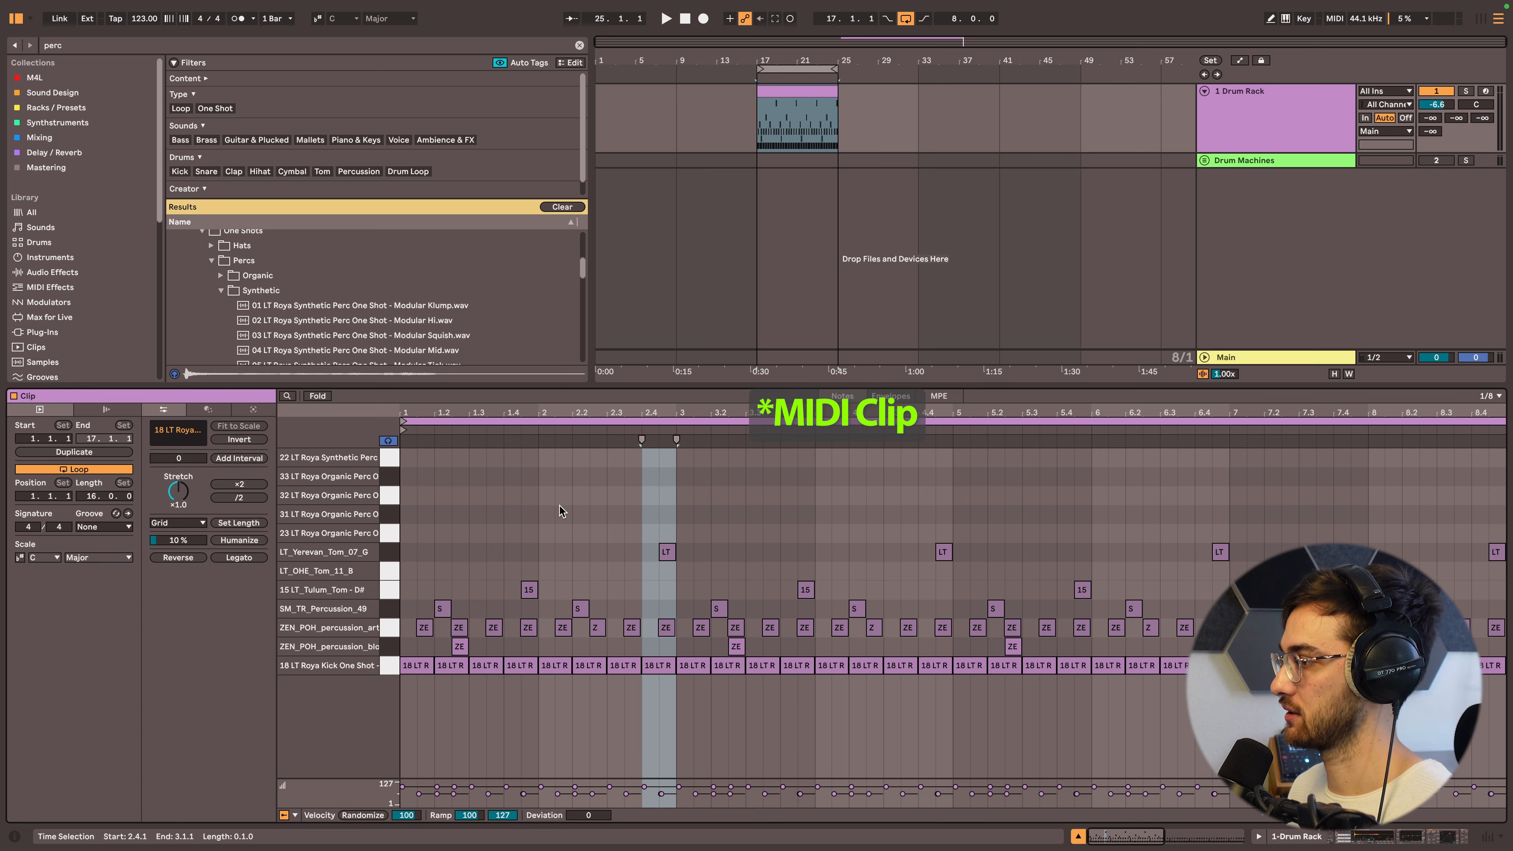
scroll(578, 566, up, 5)
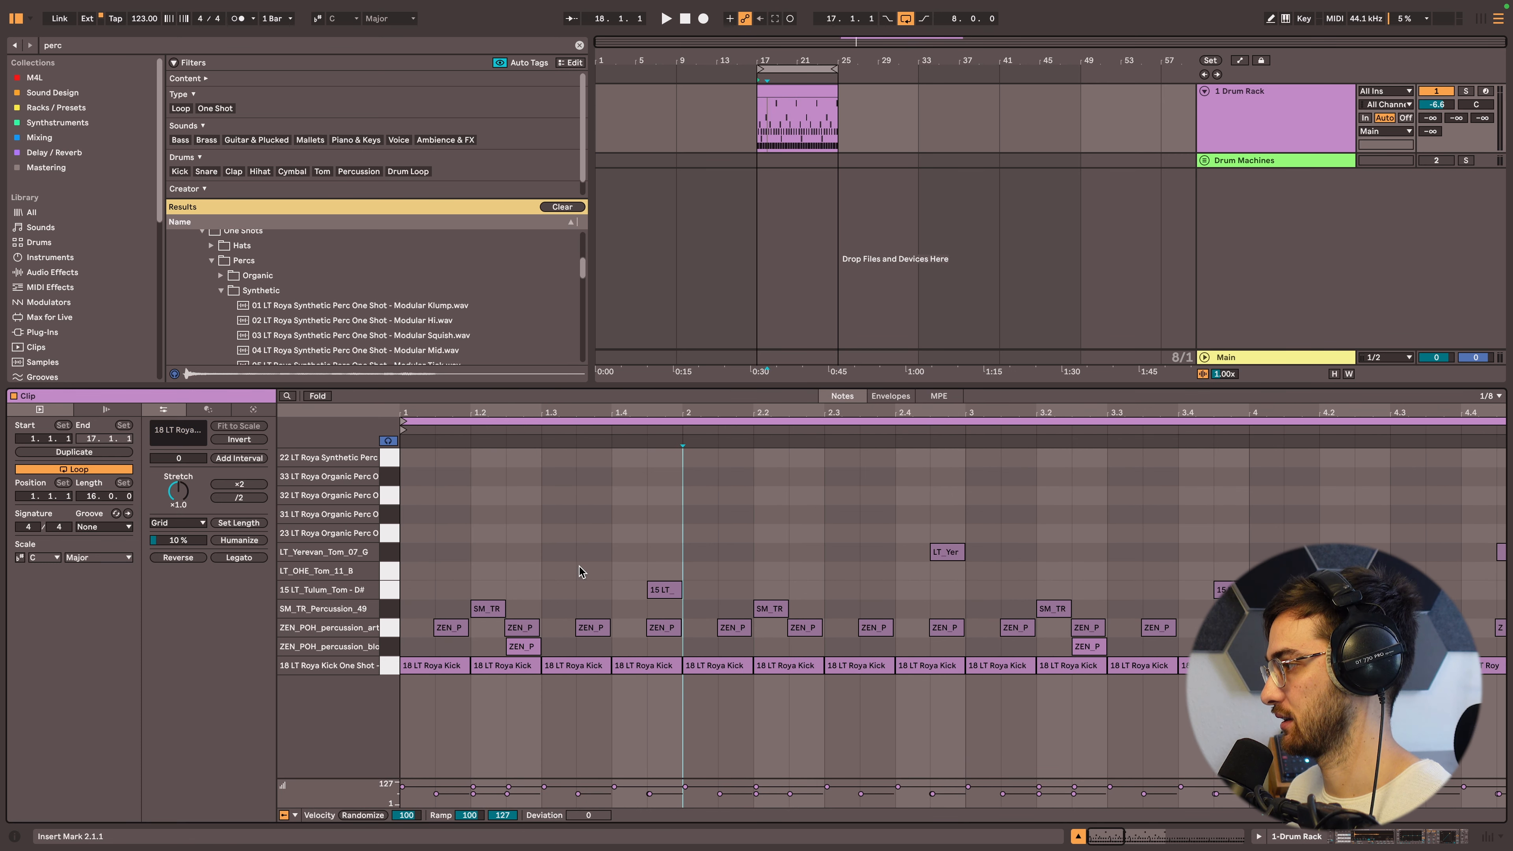
double_click(624, 551)
mouse_move(637, 554)
mouse_down()
mouse_move(636, 534)
mouse_move(474, 536)
mouse_move(536, 540)
mouse_up()
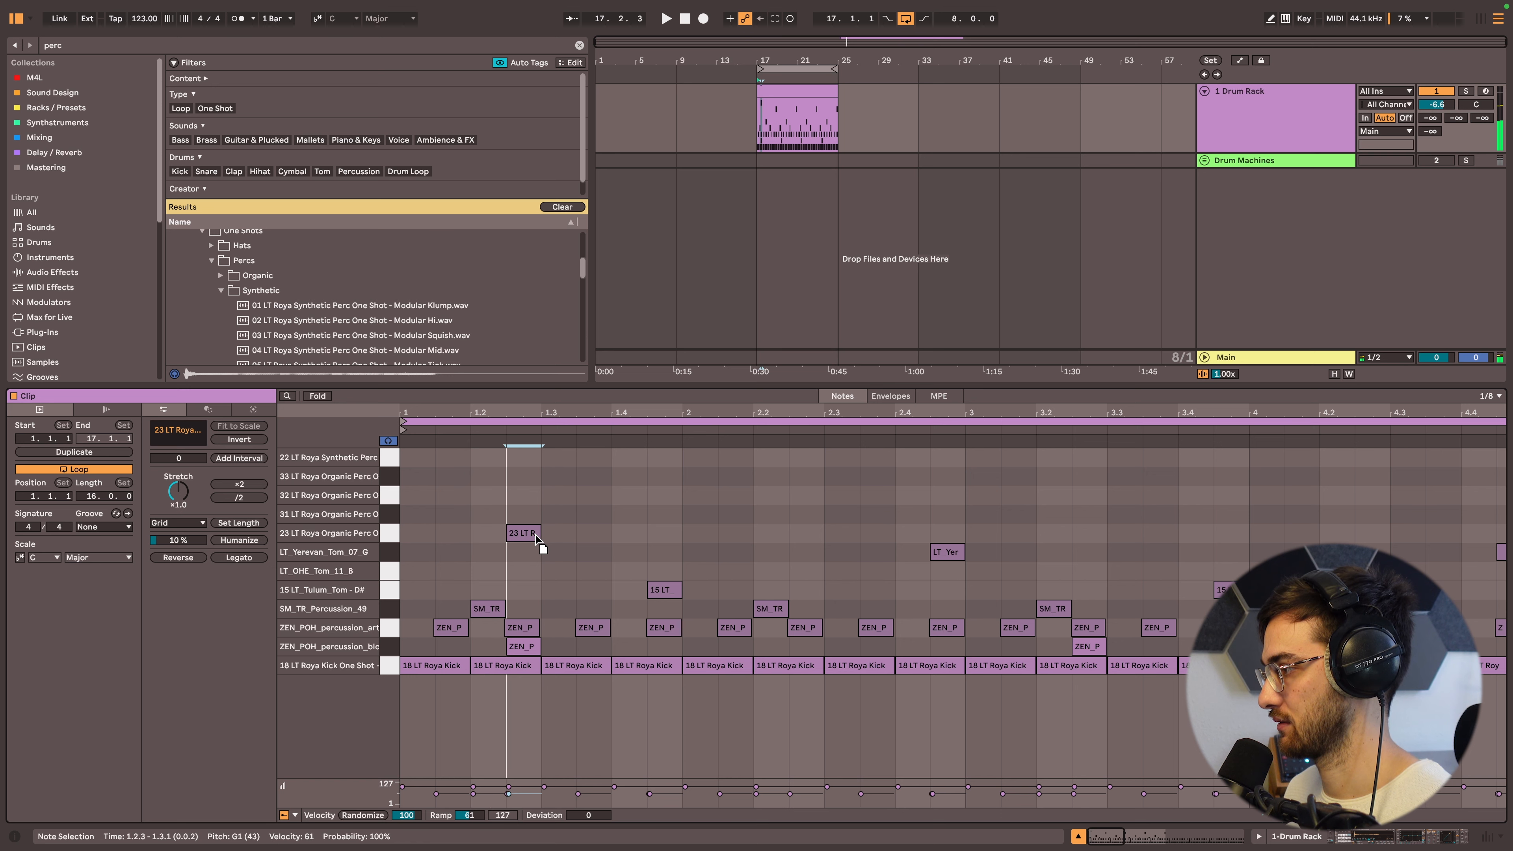
key(space)
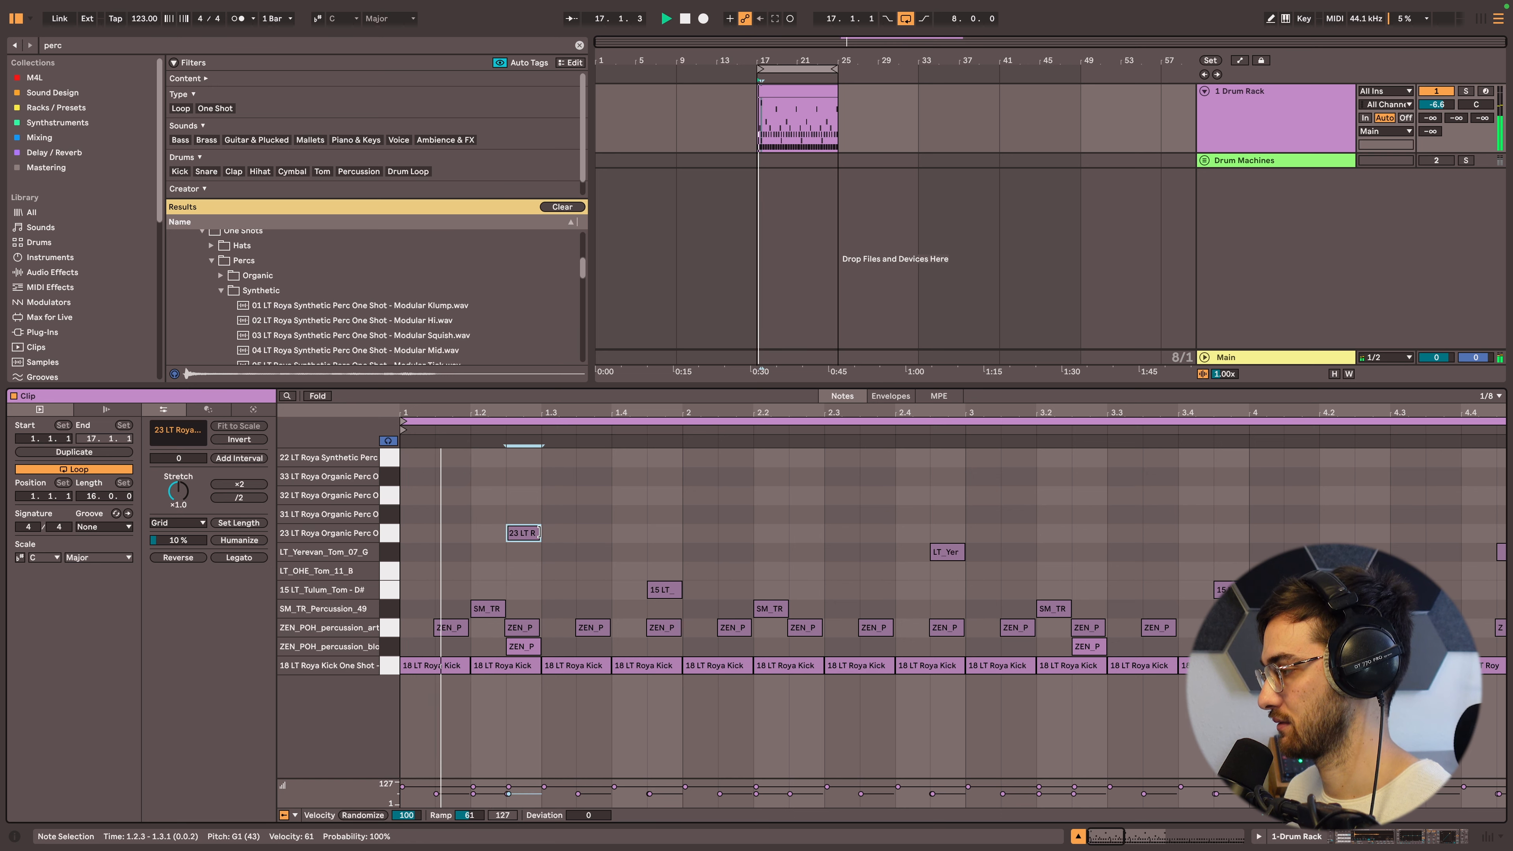
- Add an eighth-note 31 Clap Layer Perc hit at 1.4.1 and audition the groove
double_click(666, 534)
drag(666, 532, 629, 514)
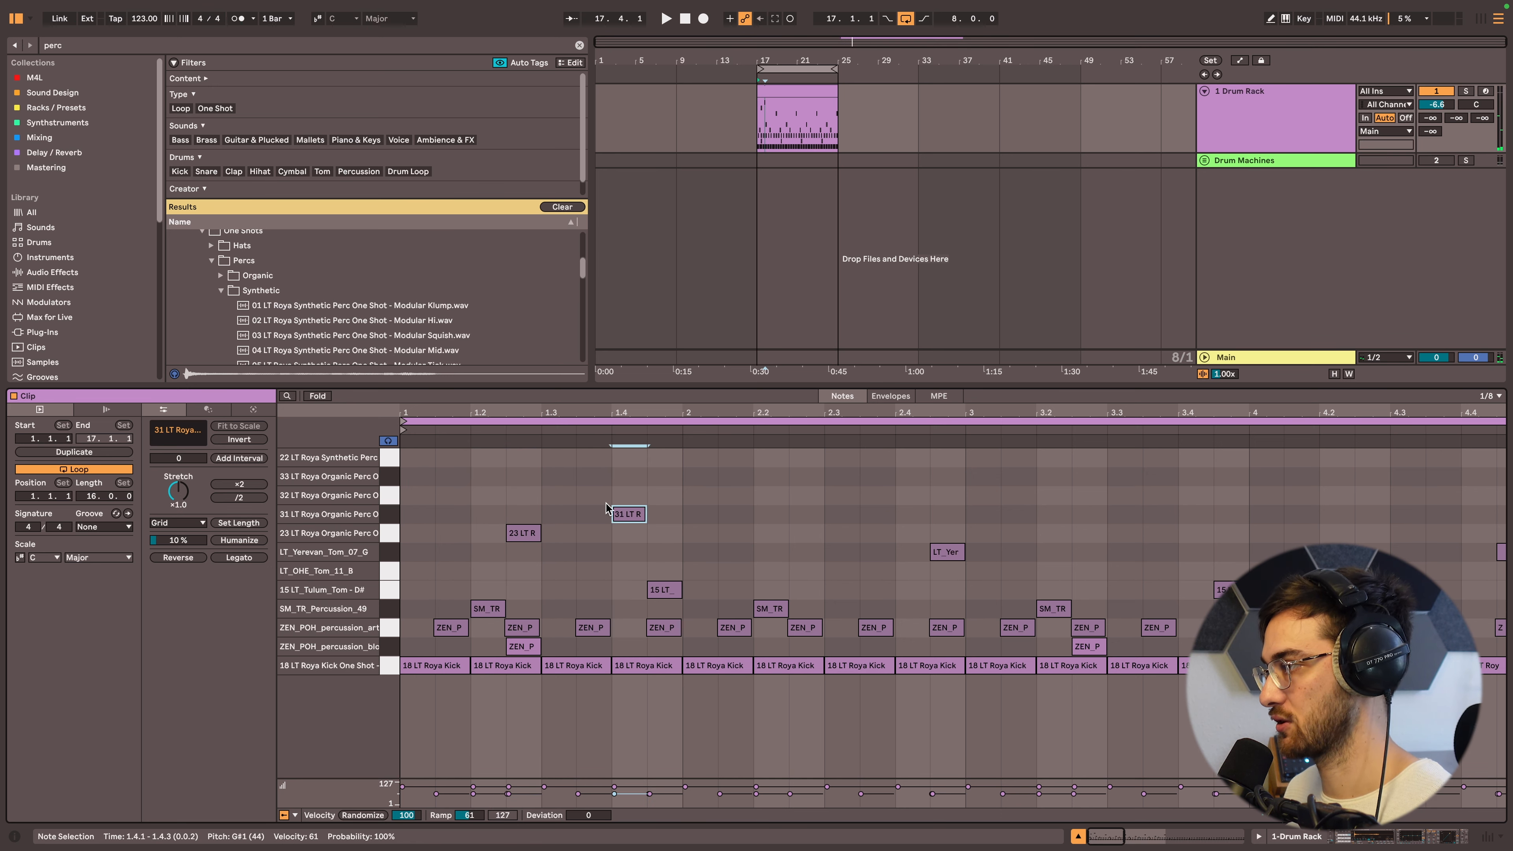
scroll(607, 501, down, 3)
key(space)
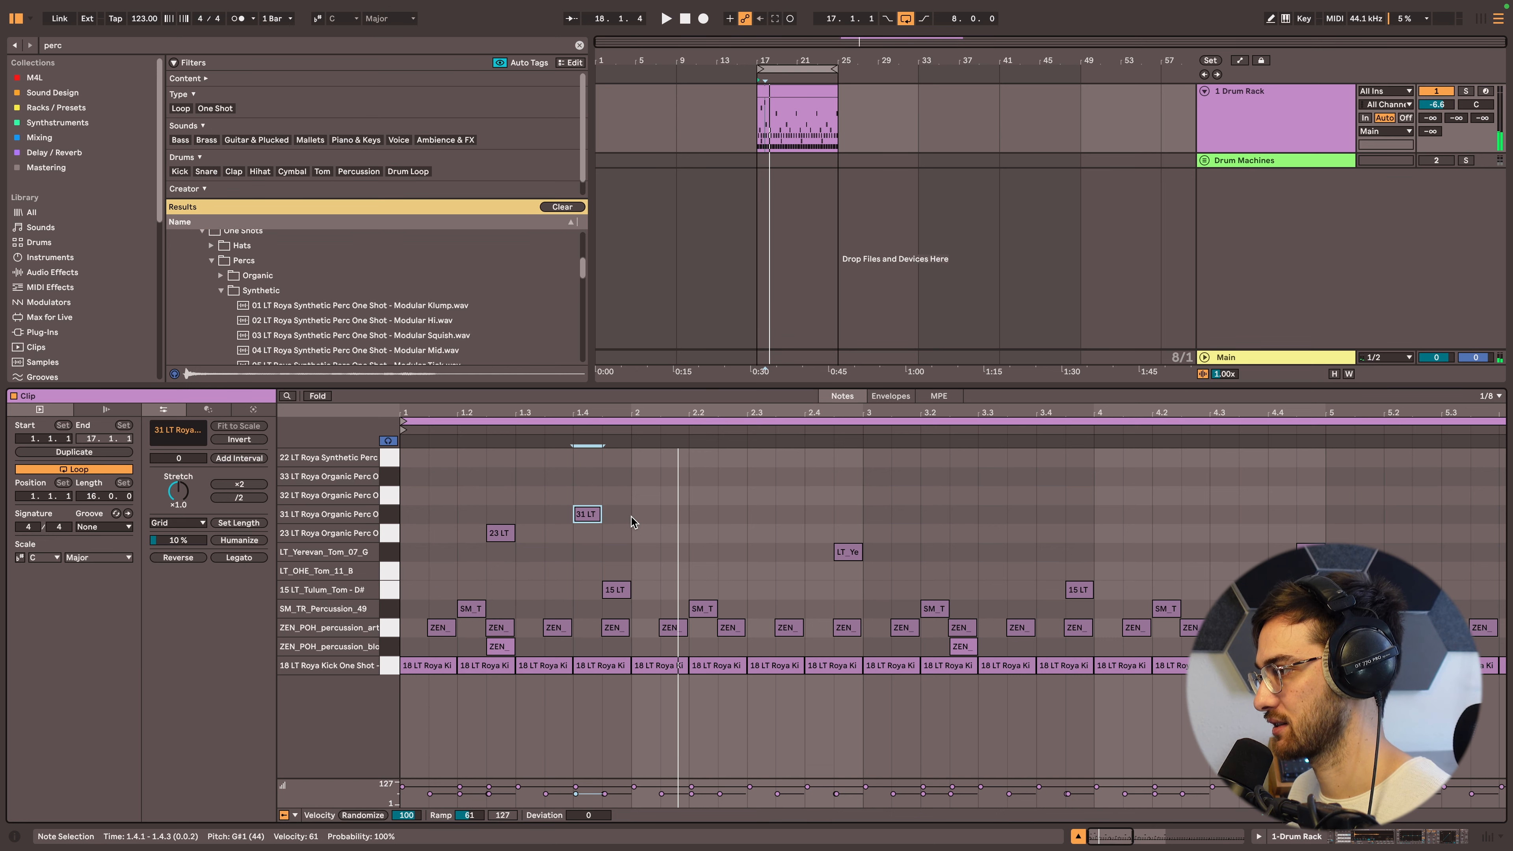
key(space)
- Copy the Clap Layer Perc hit to 2.4.1, add another at 1.2.1, and set the note grid to 1/4
key(ctrl+d)
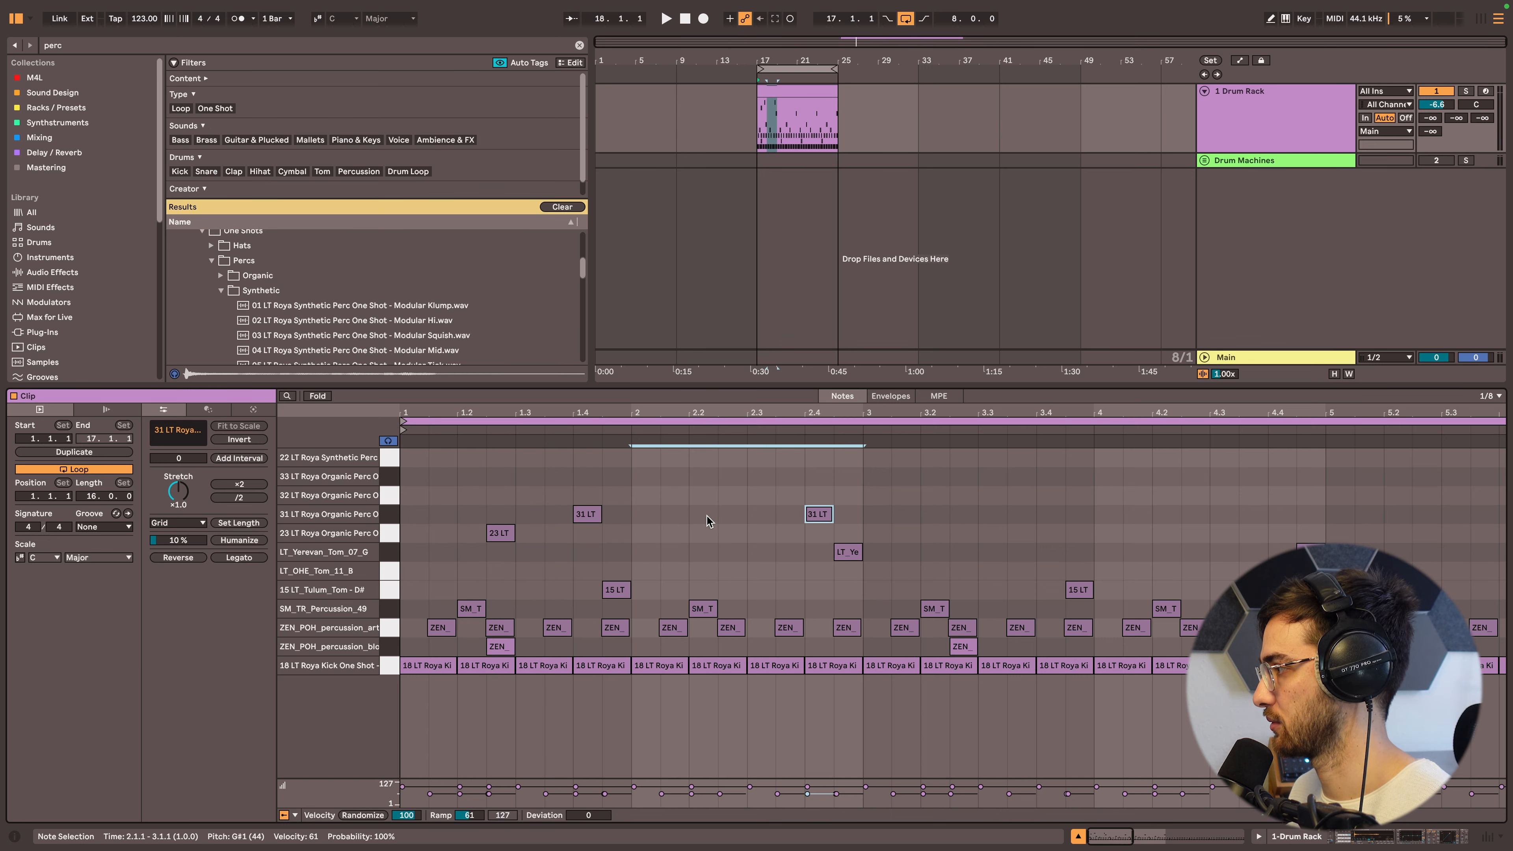
scroll(601, 491, down, 2)
key(space)
double_click(456, 515)
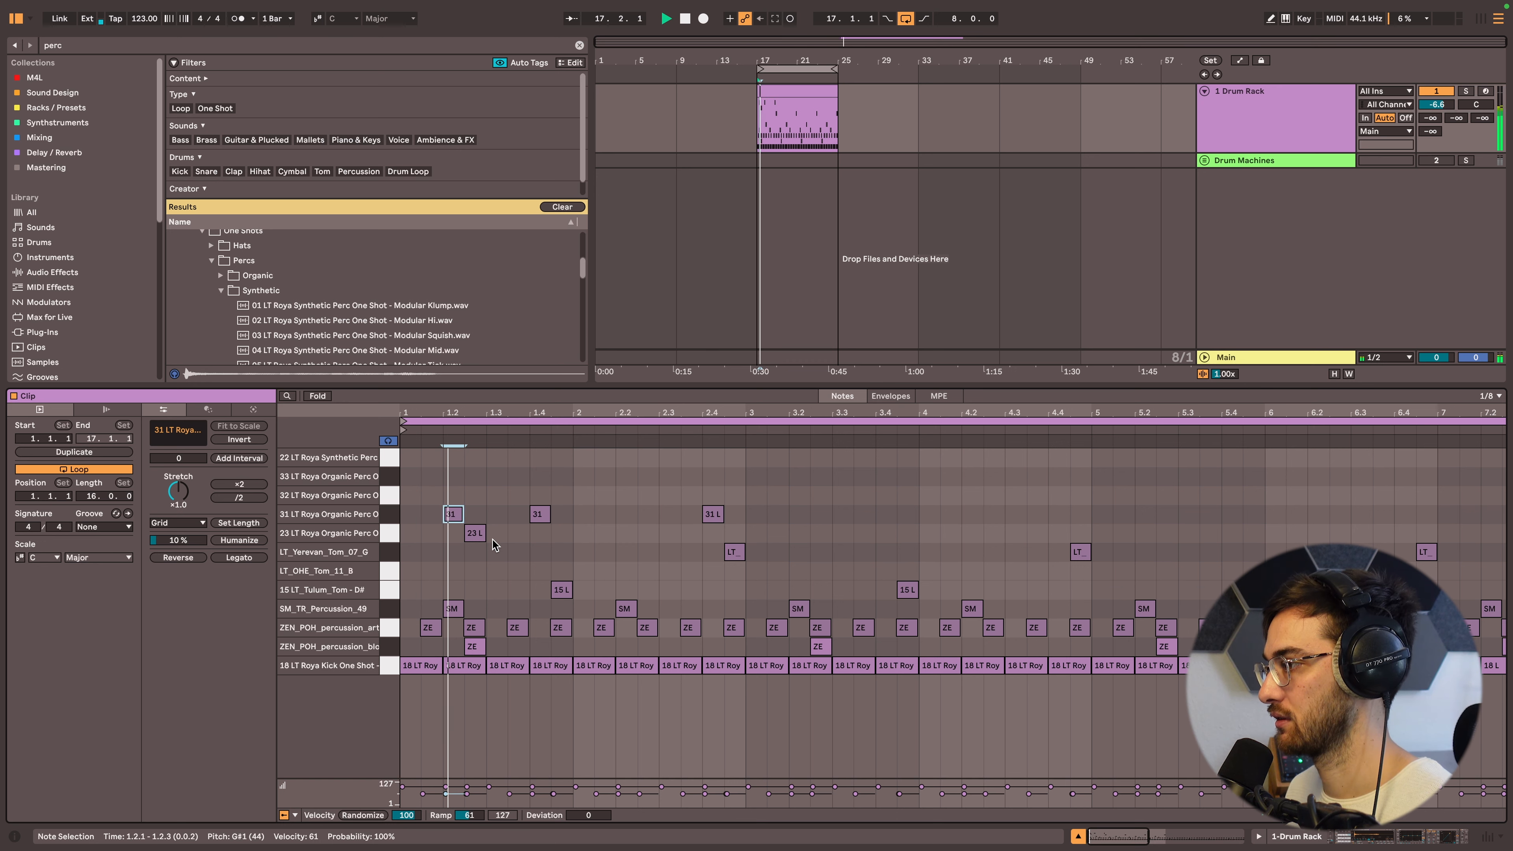
right_click(483, 512)
click(501, 413)
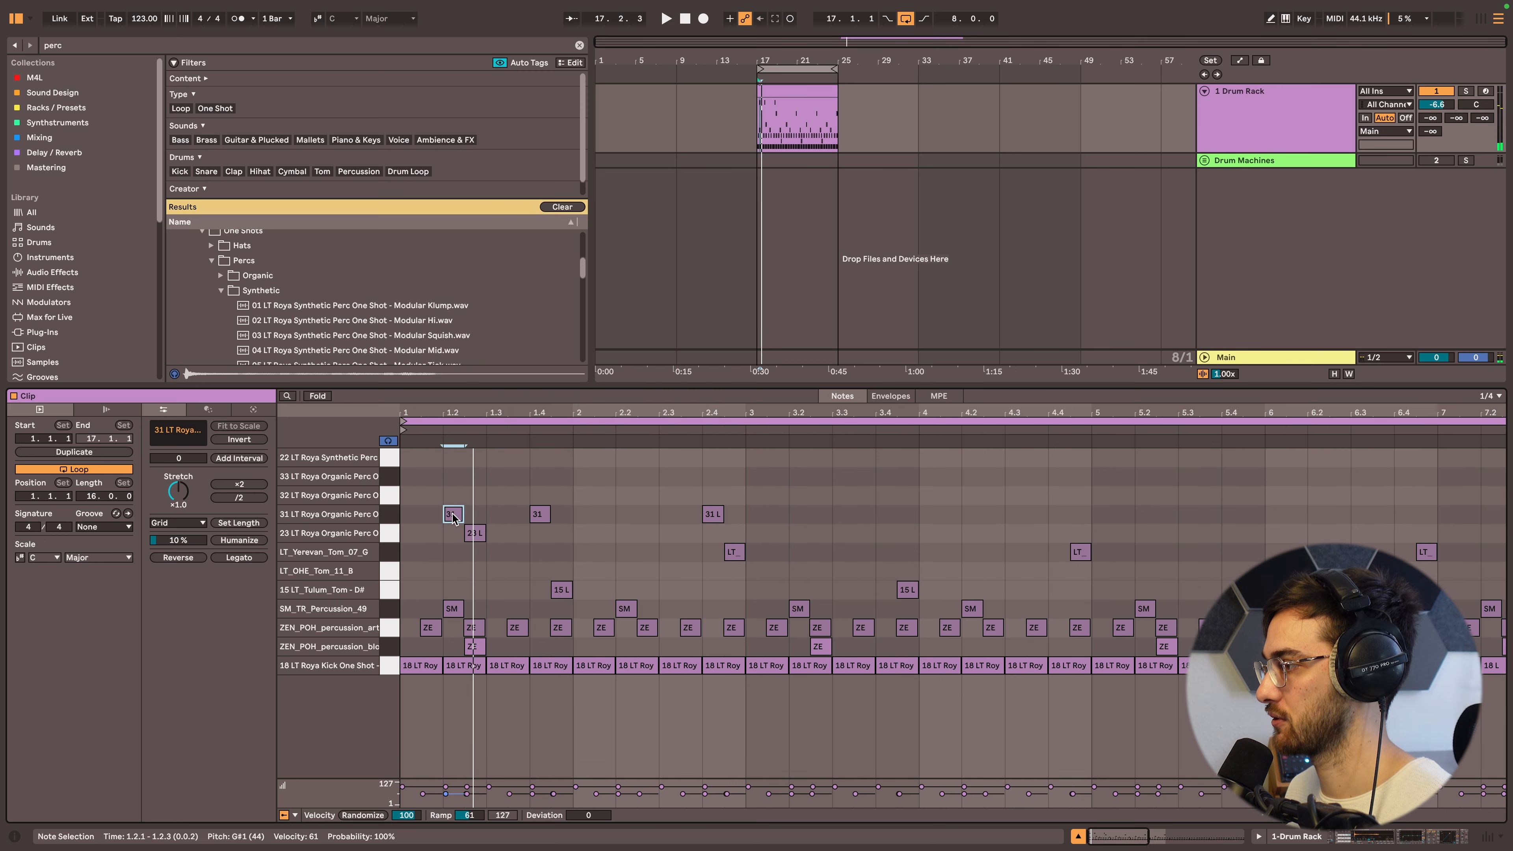
- Duplicate bar 1's two Clap Layer Perc hits bar by bar through bar 8 and play the loop
shift+click(543, 521)
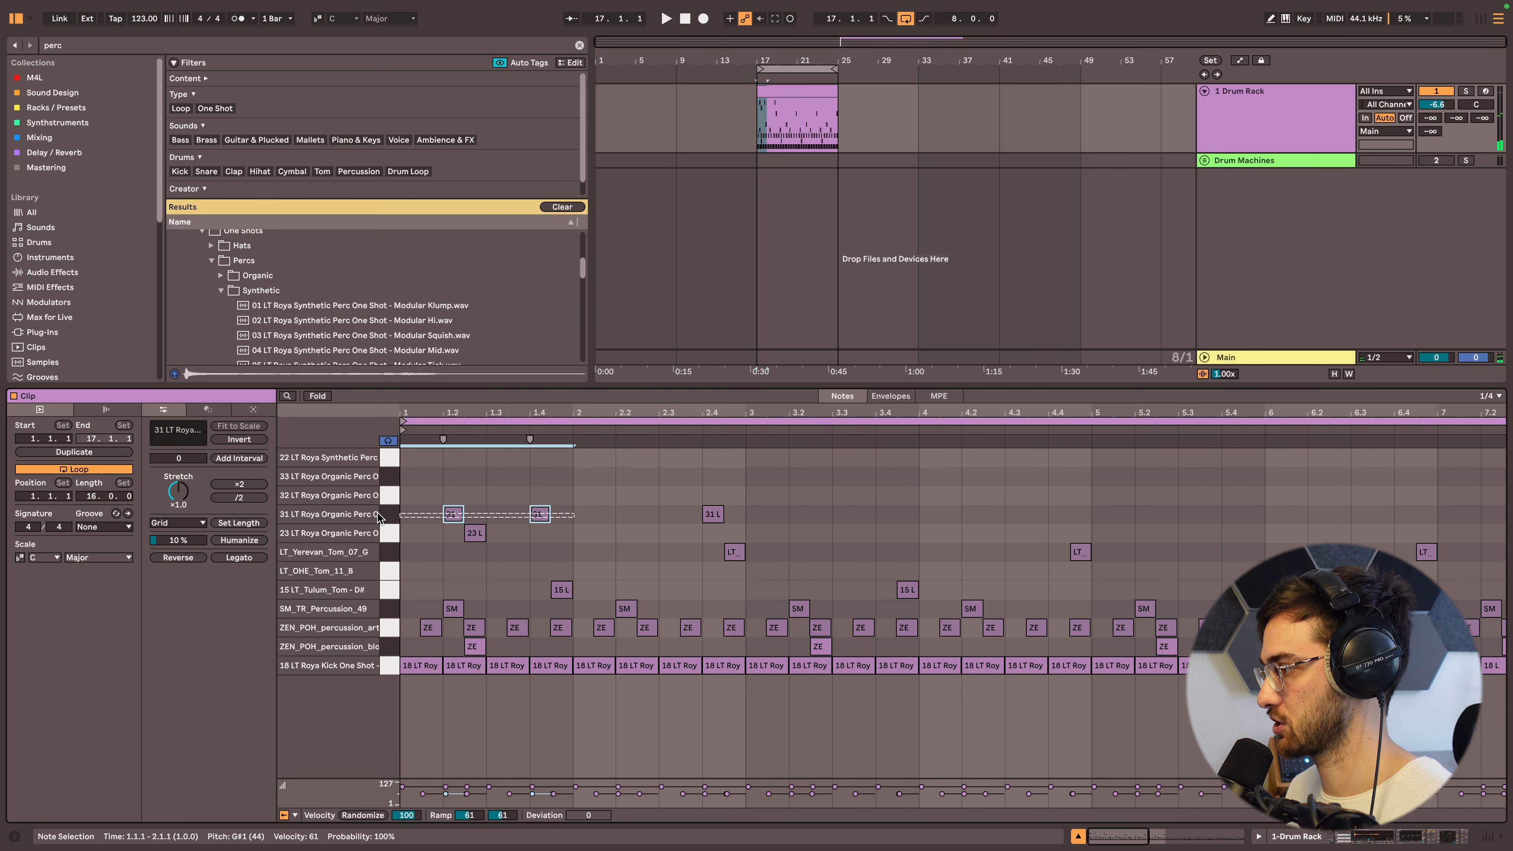
key(ctrl+d)
key(minus)
key(ctrl+d)
key(ctrl+d)
key(ctrl+d)
key(ctrl+d)
key(ctrl+d)
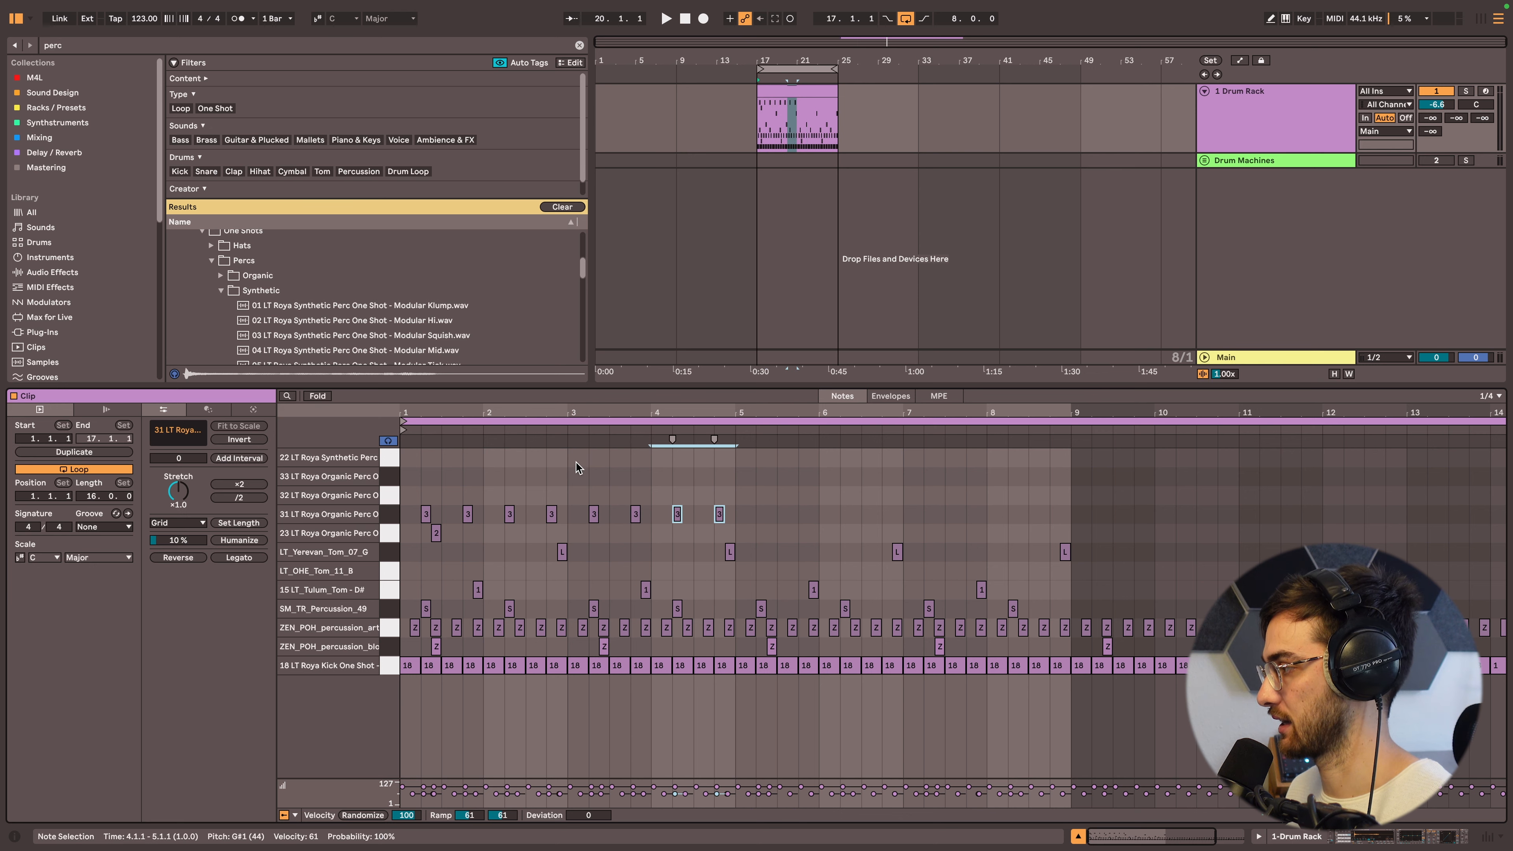
key(ctrl+d)
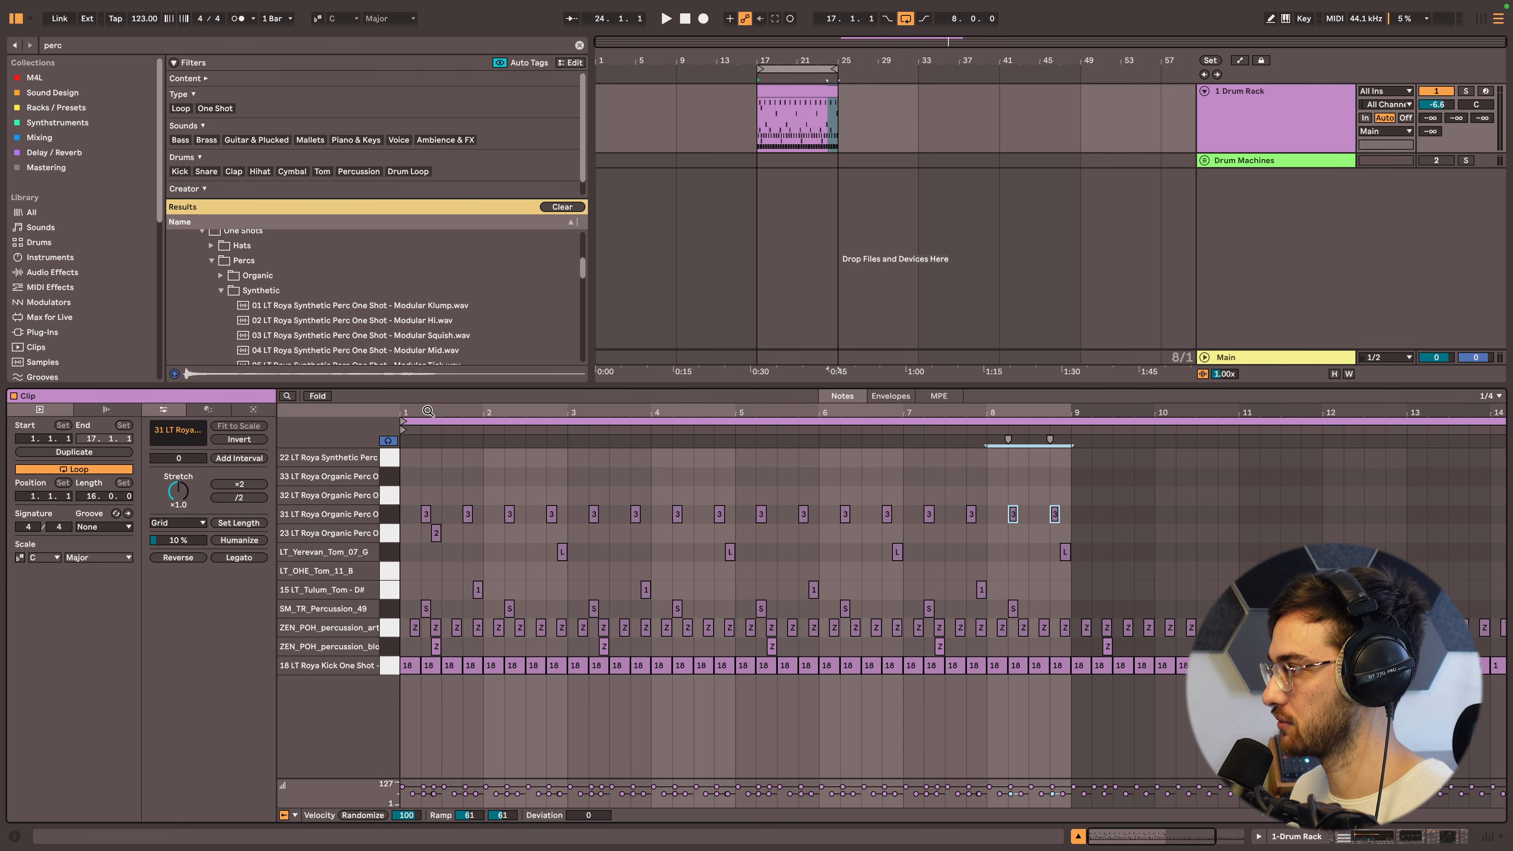
drag(427, 412, 430, 453)
key(space)
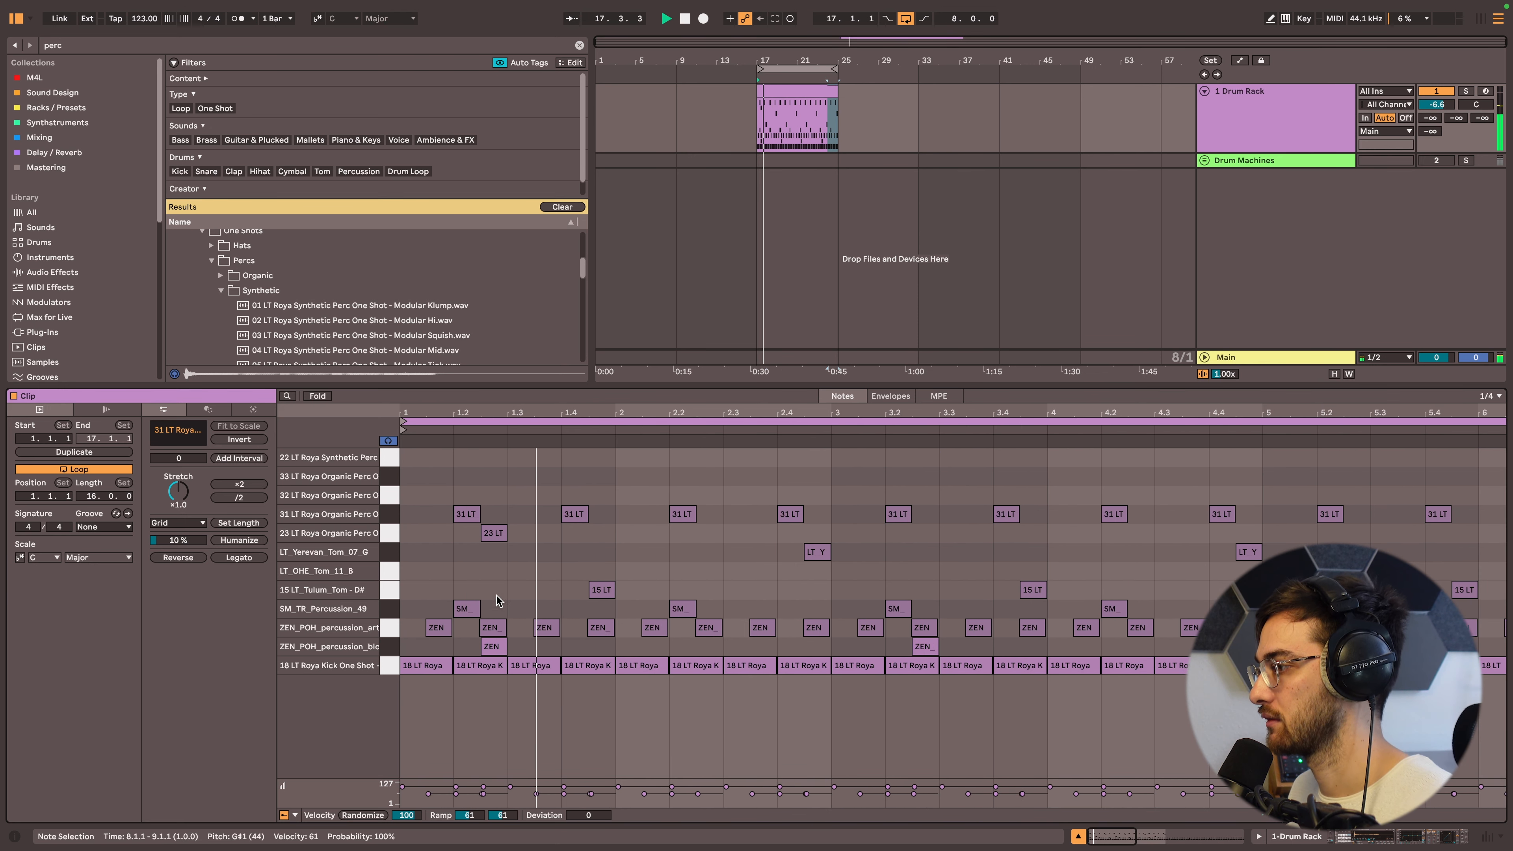
- Select the ZEN_POH_percussion_artic pad, set the EQ Eight low cut to 711 Hz, shorten its decay to 188 ms with sustain at -inf, and play
drag(415, 623, 710, 631)
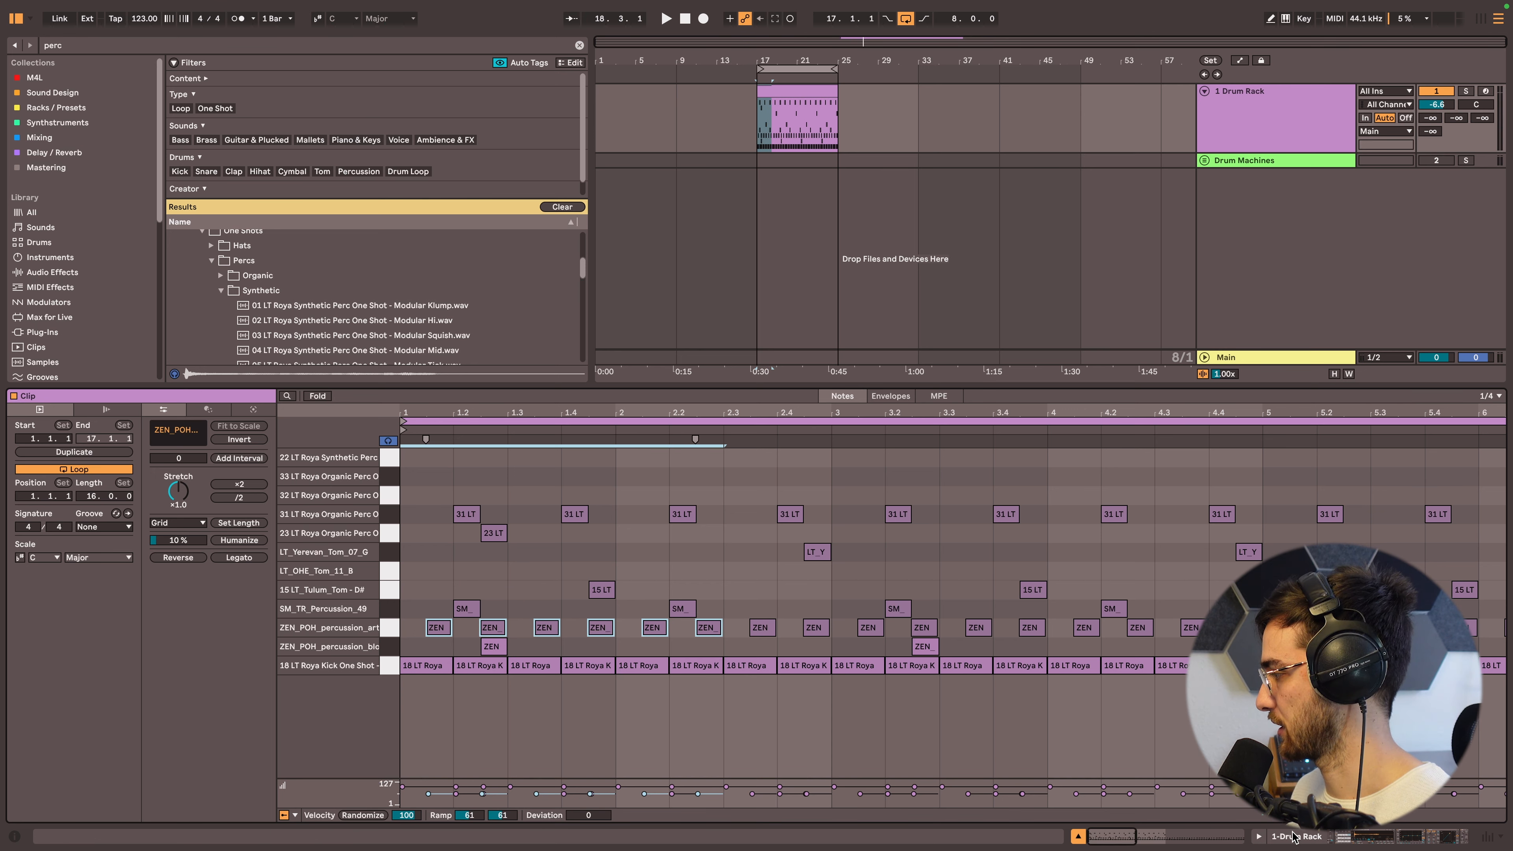
click(1343, 837)
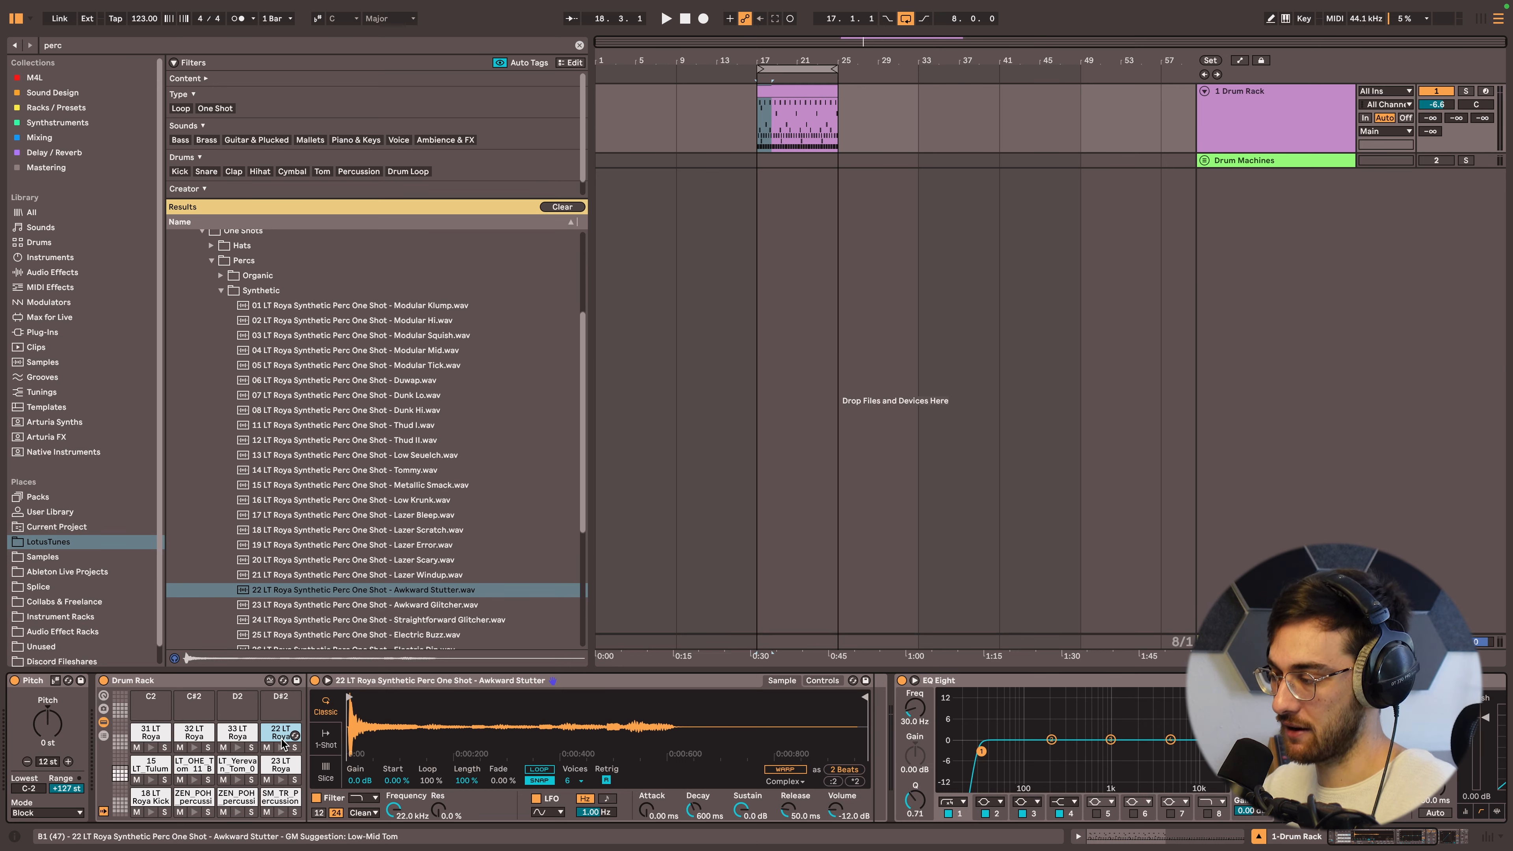
click(237, 811)
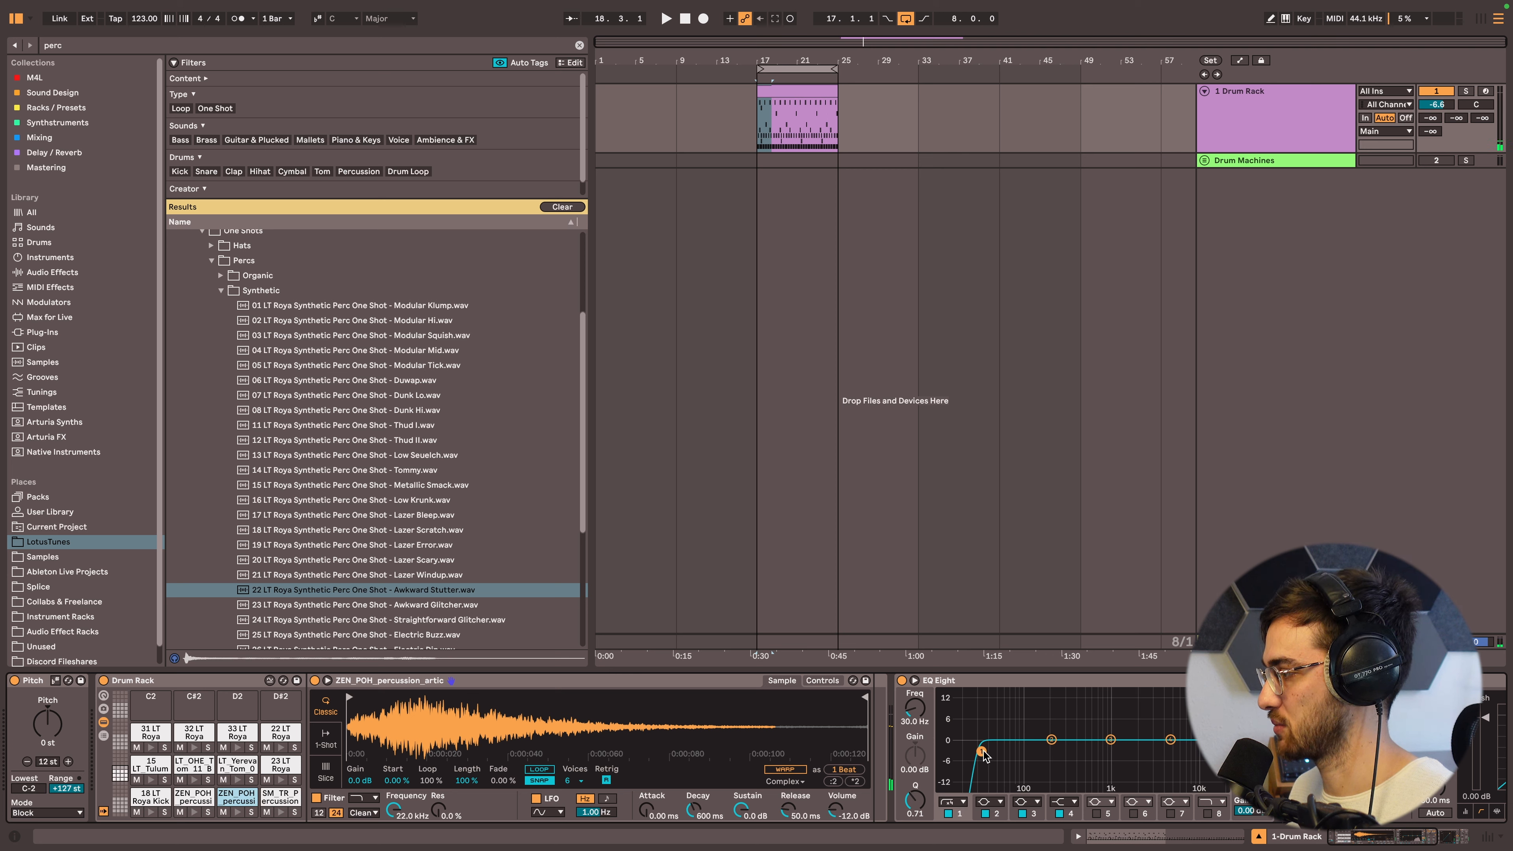
drag(981, 752, 1092, 755)
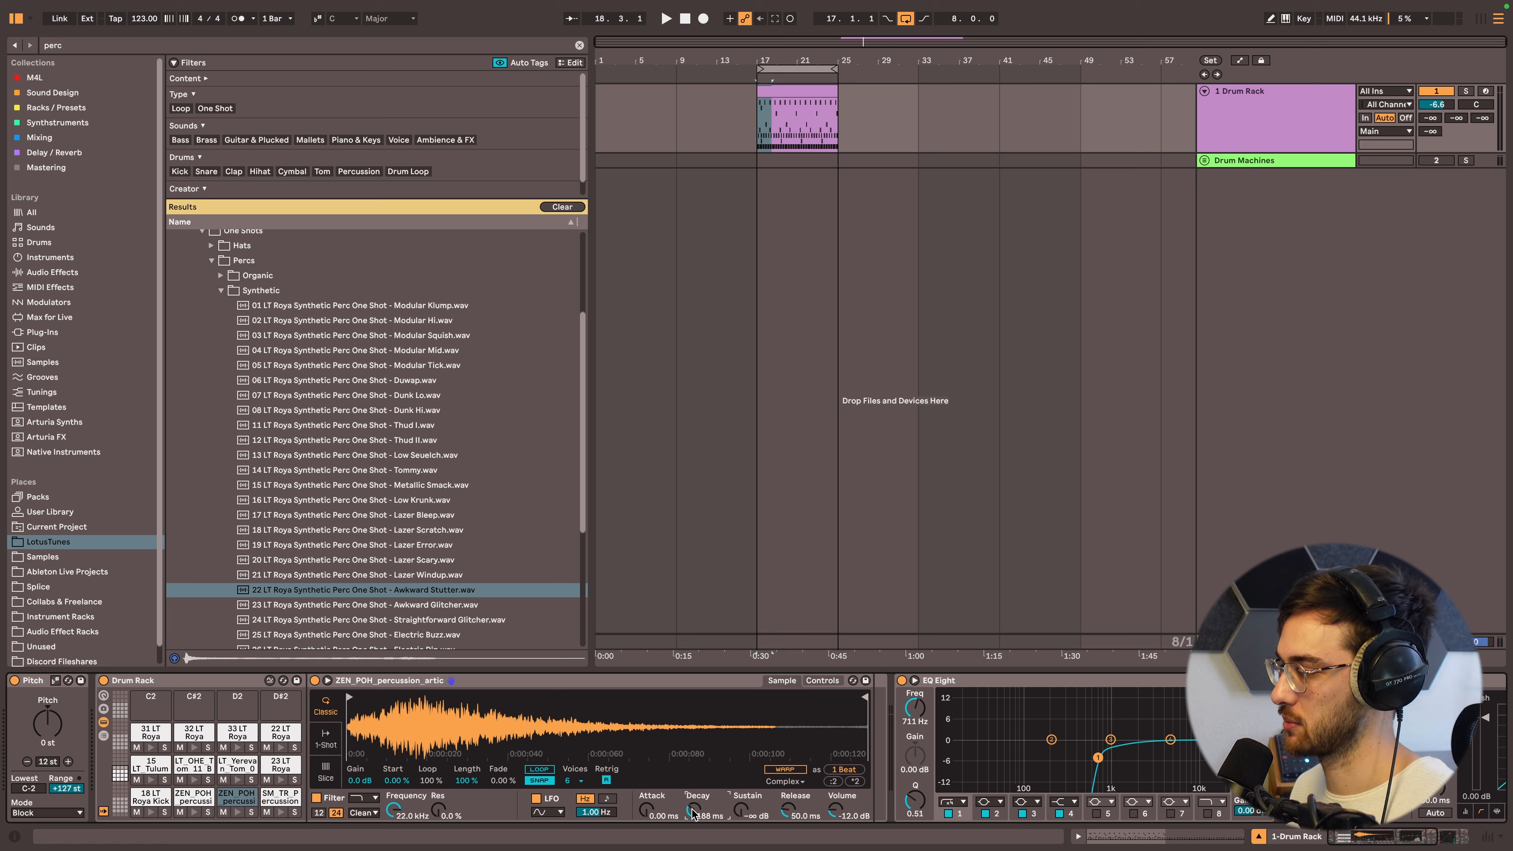
key(space)
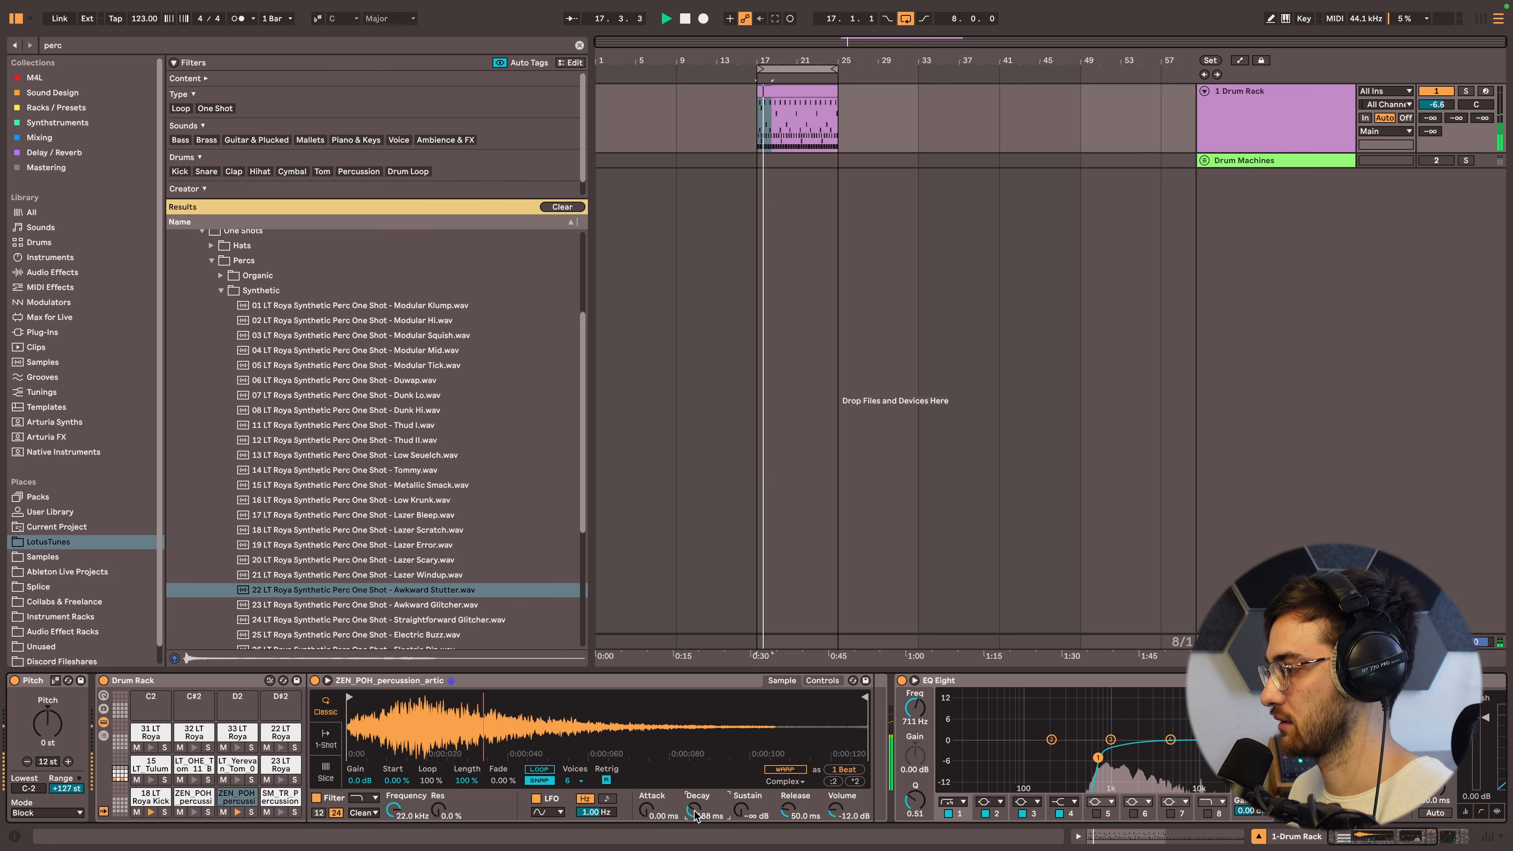
- Move the EQ Eight inside the Drum Rack, directly after the ZEN_POH_percussion_artic sampler, and audition it
click(1014, 687)
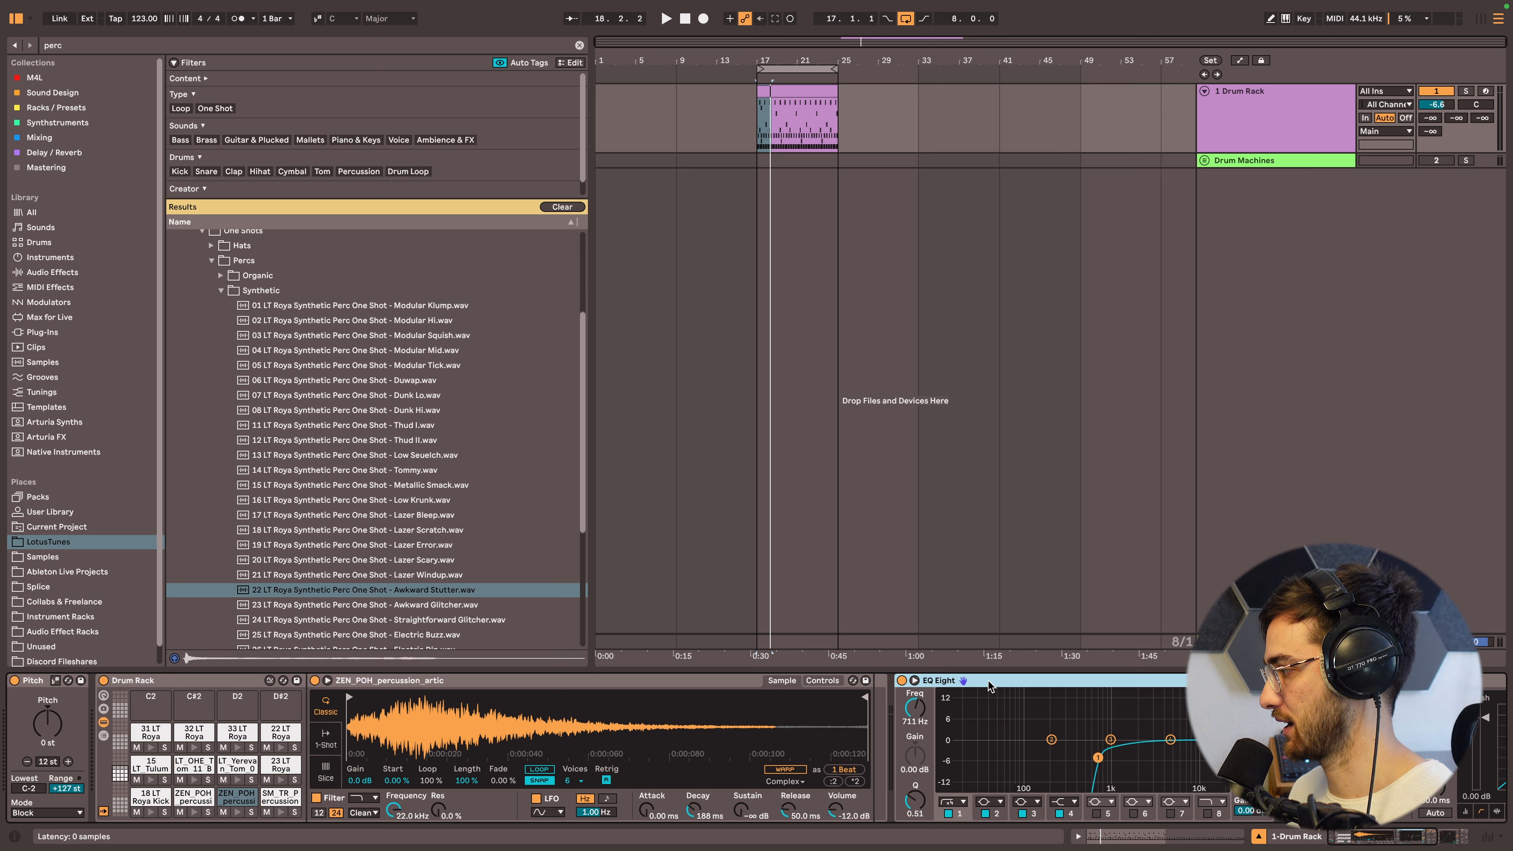
drag(928, 680, 868, 719)
key(space)
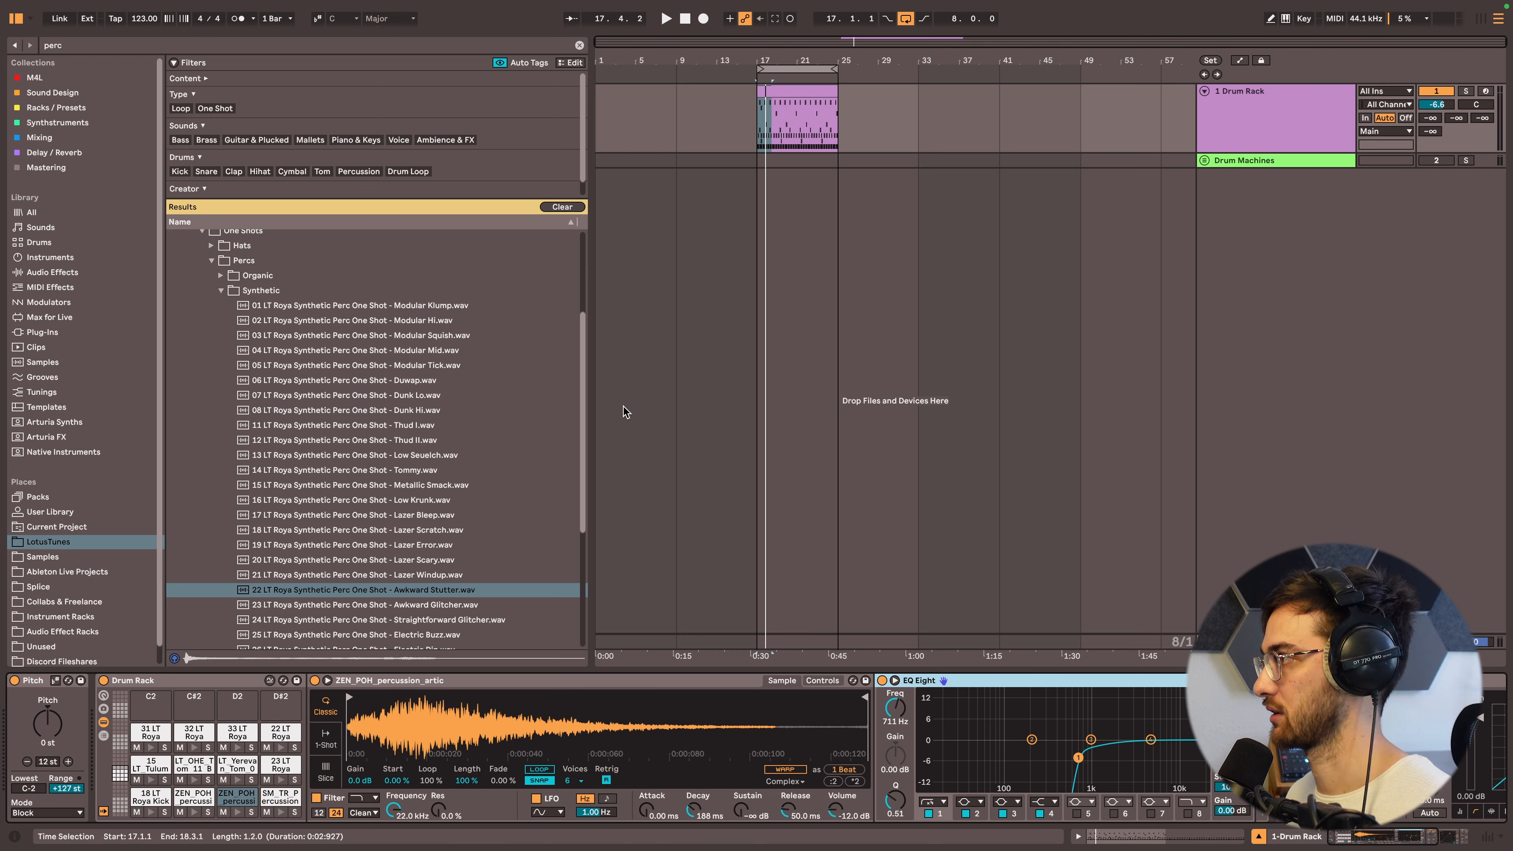
- Return to the clip's notes and place a quarter-note 33 Another Thud hit at 1.2.1
key(shift+Tab)
key(space)
click(633, 498)
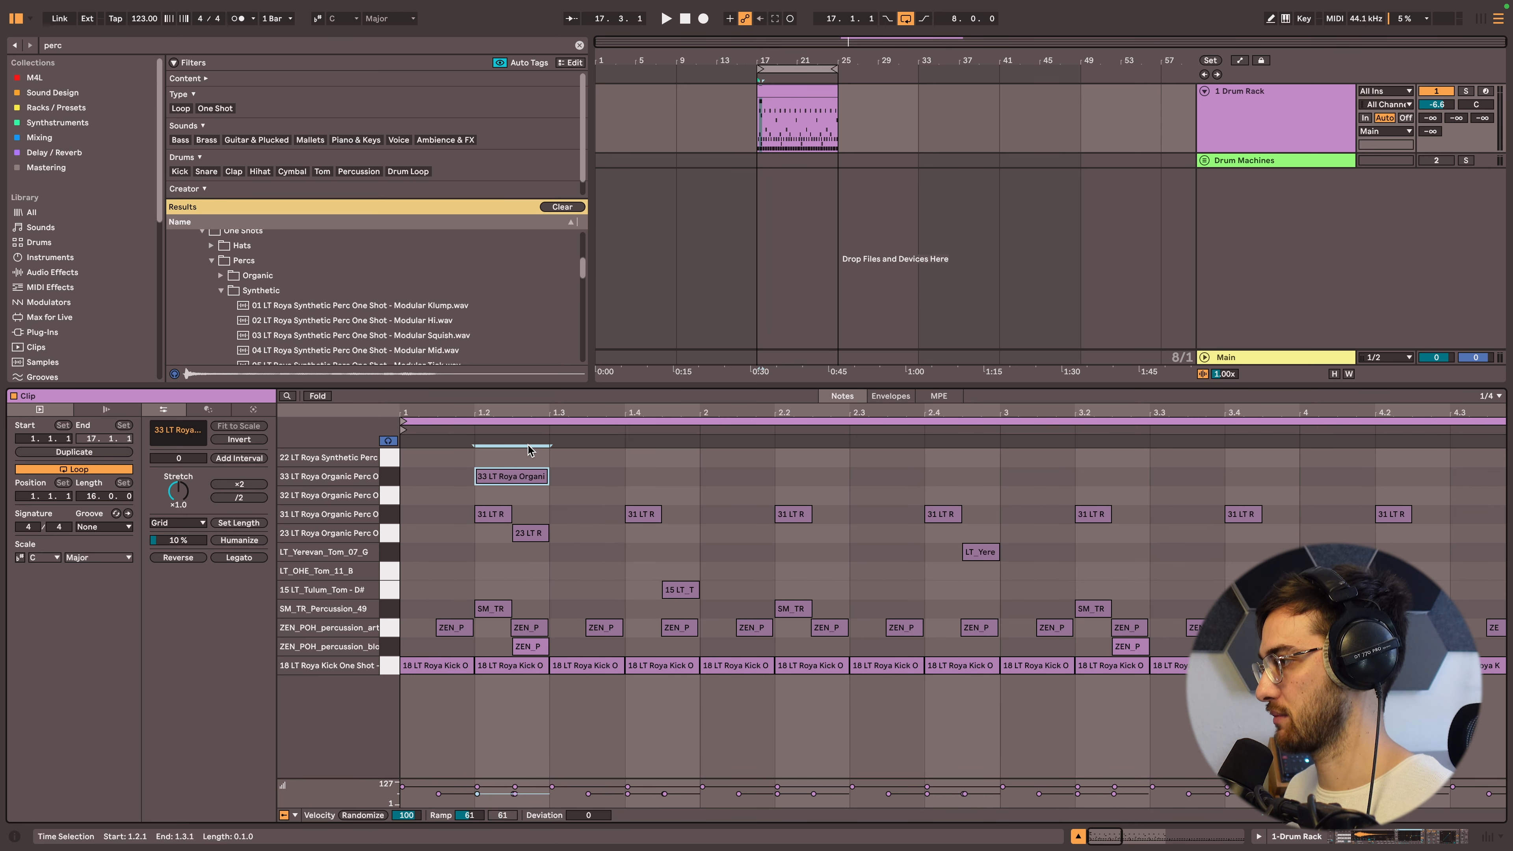
- Select the Another Thud note and change the note grid to 1/8
click(538, 475)
key(ctrl+1)
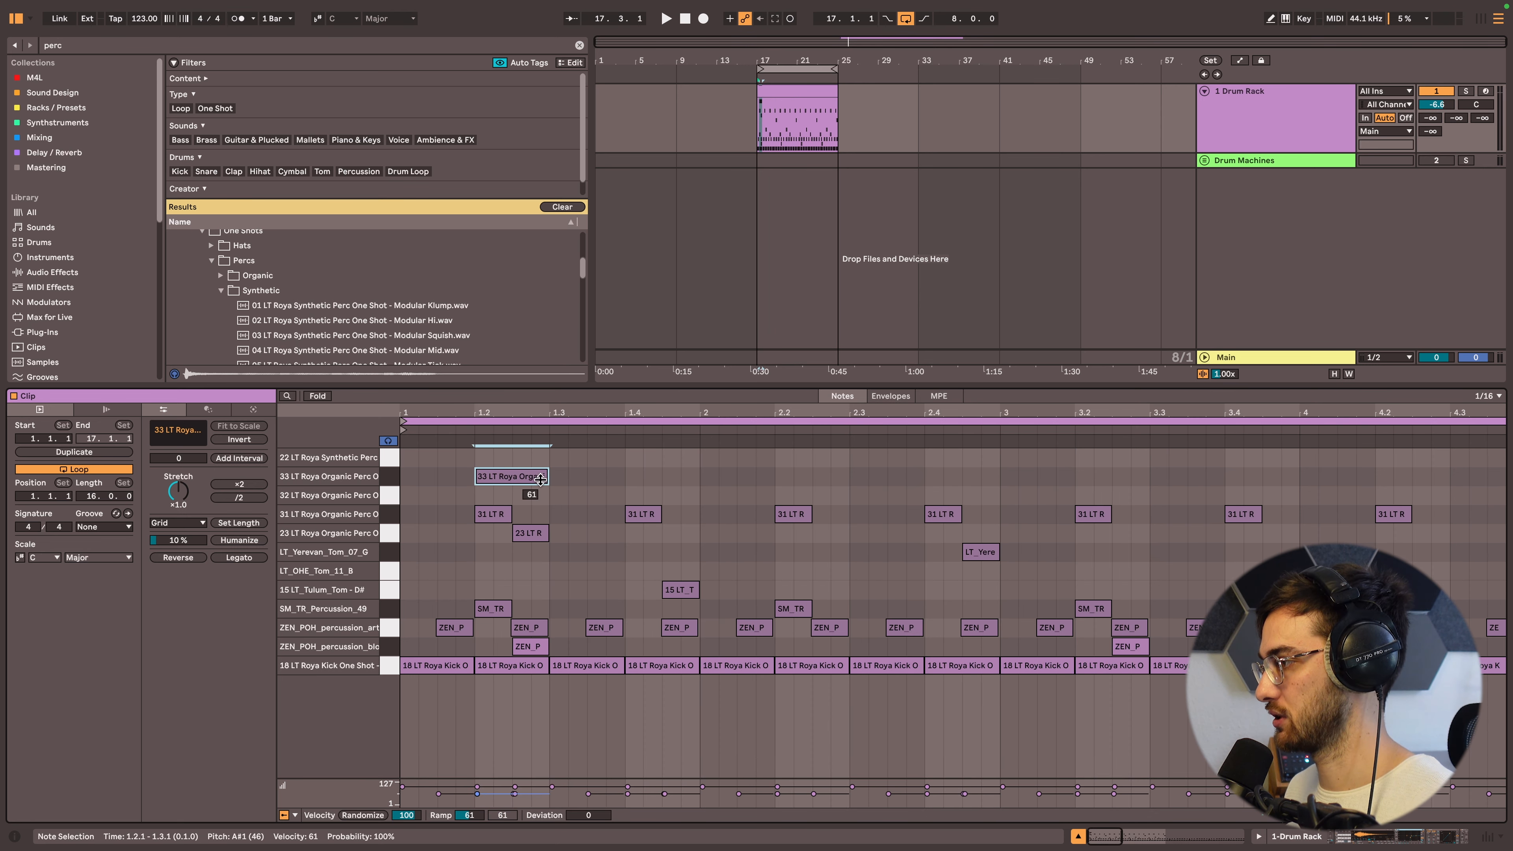
key(ctrl+2)
key(ctrl+2)
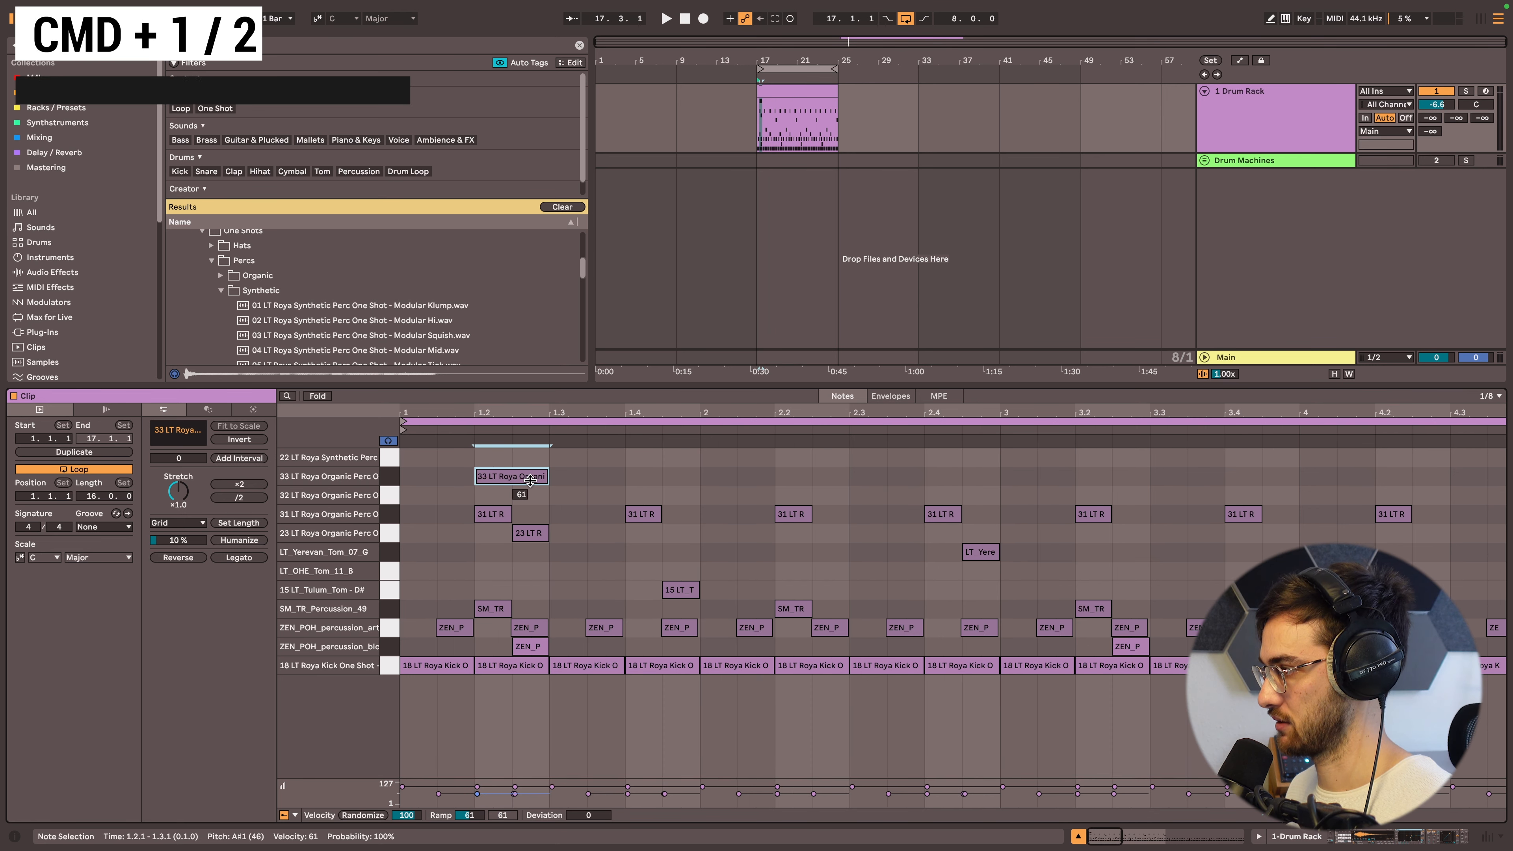
- Set the note grid to 1/16, shorten the Another Thud note to a sixteenth, move it to about 1.3.2, and audition it
key(ctrl+1)
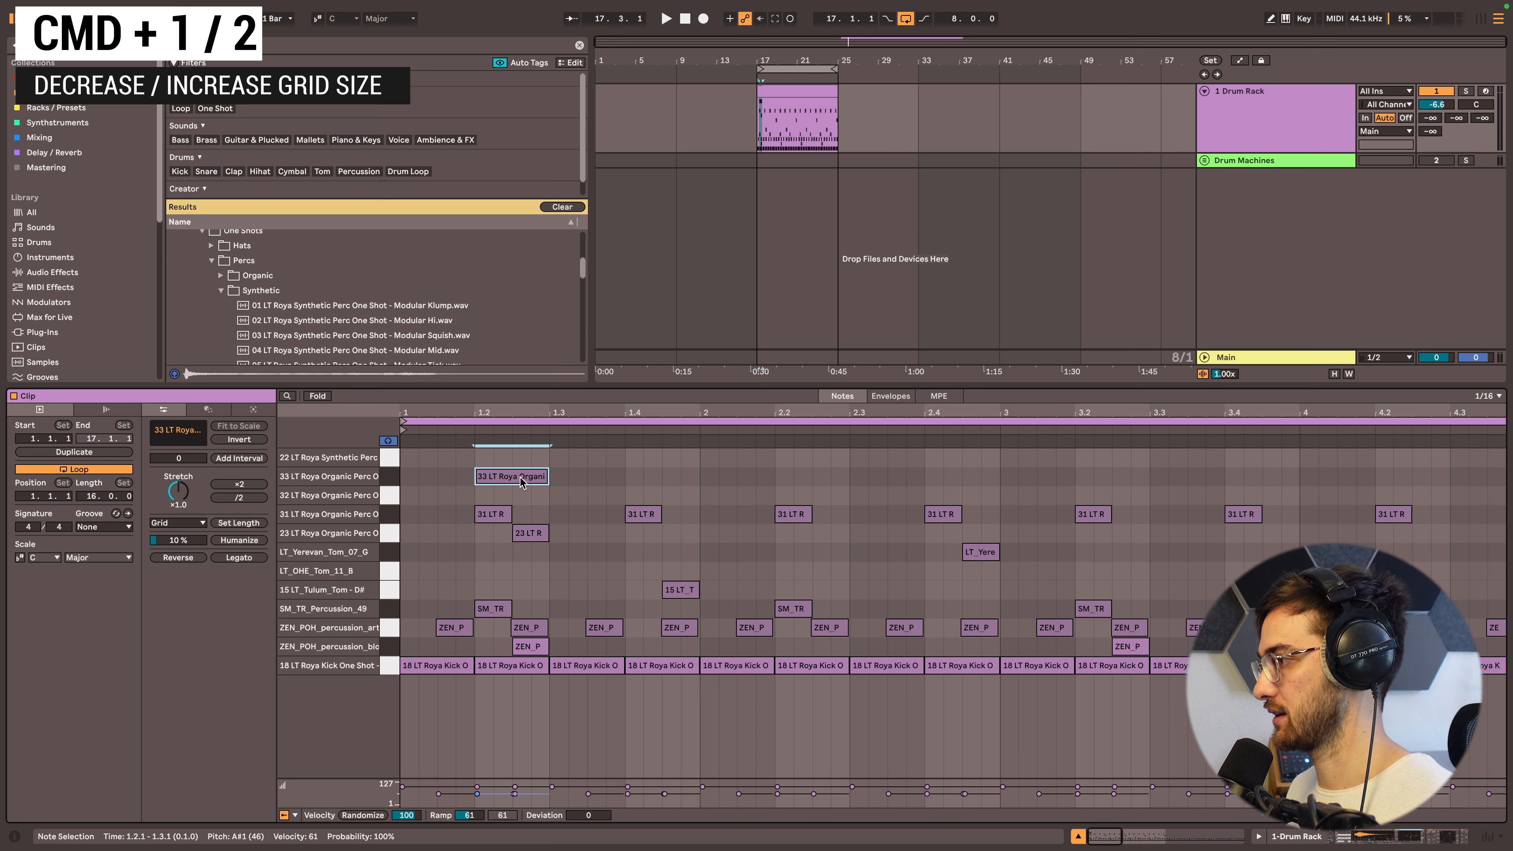
drag(503, 478, 577, 489)
drag(549, 420, 592, 423)
key(space)
mouse_move(649, 476)
mouse_down()
mouse_move(672, 477)
mouse_move(622, 468)
mouse_up()
key(space)
key(space)
drag(598, 413, 650, 447)
drag(671, 481, 668, 484)
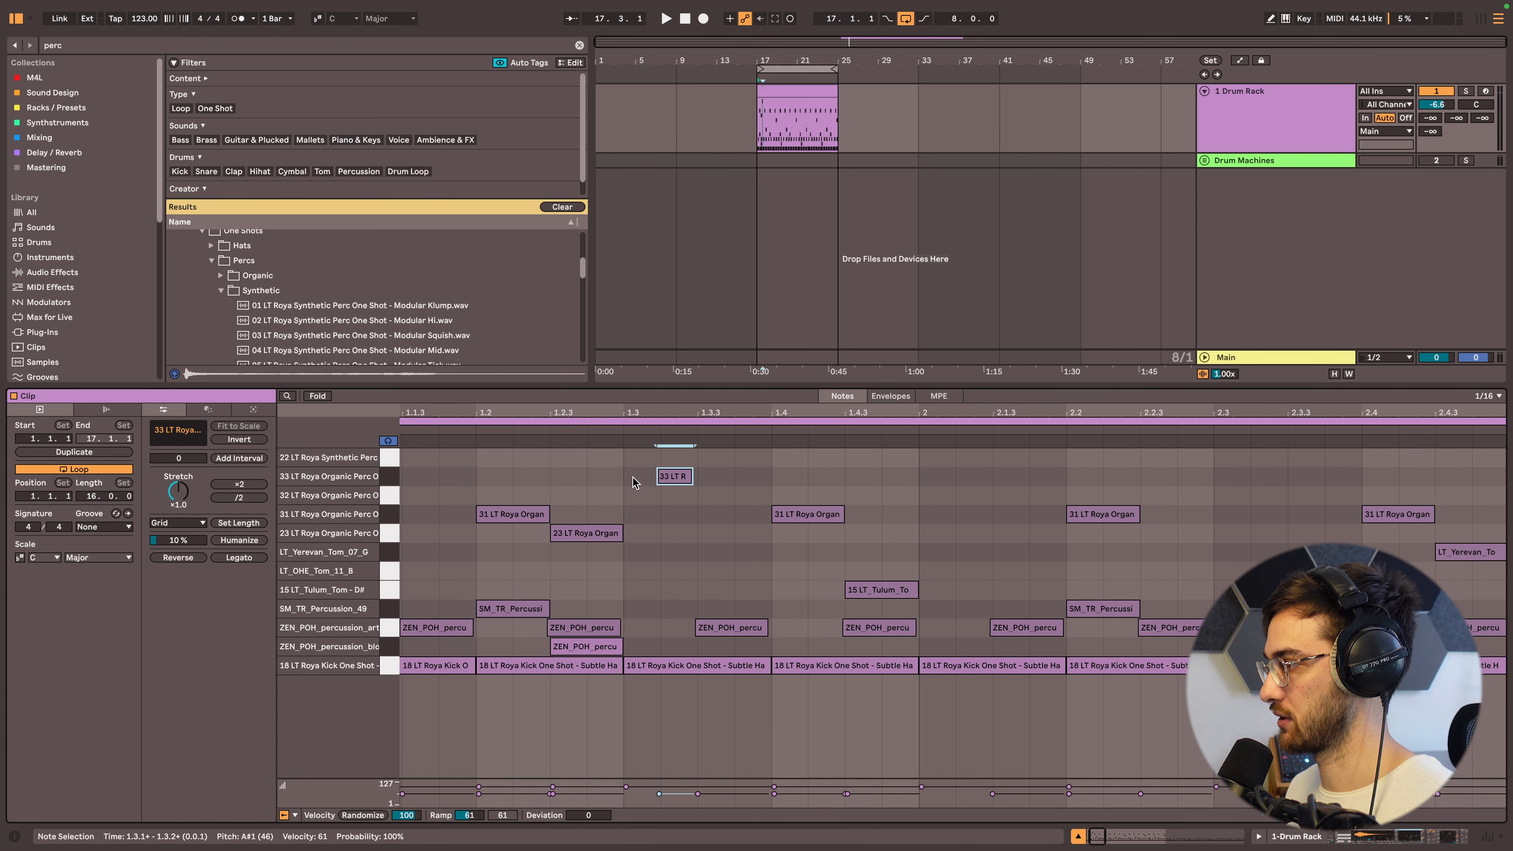
- Humanize the Another Thud note's timing, settling on a 43% humanize amount, and audition the result
drag(205, 545, 205, 518)
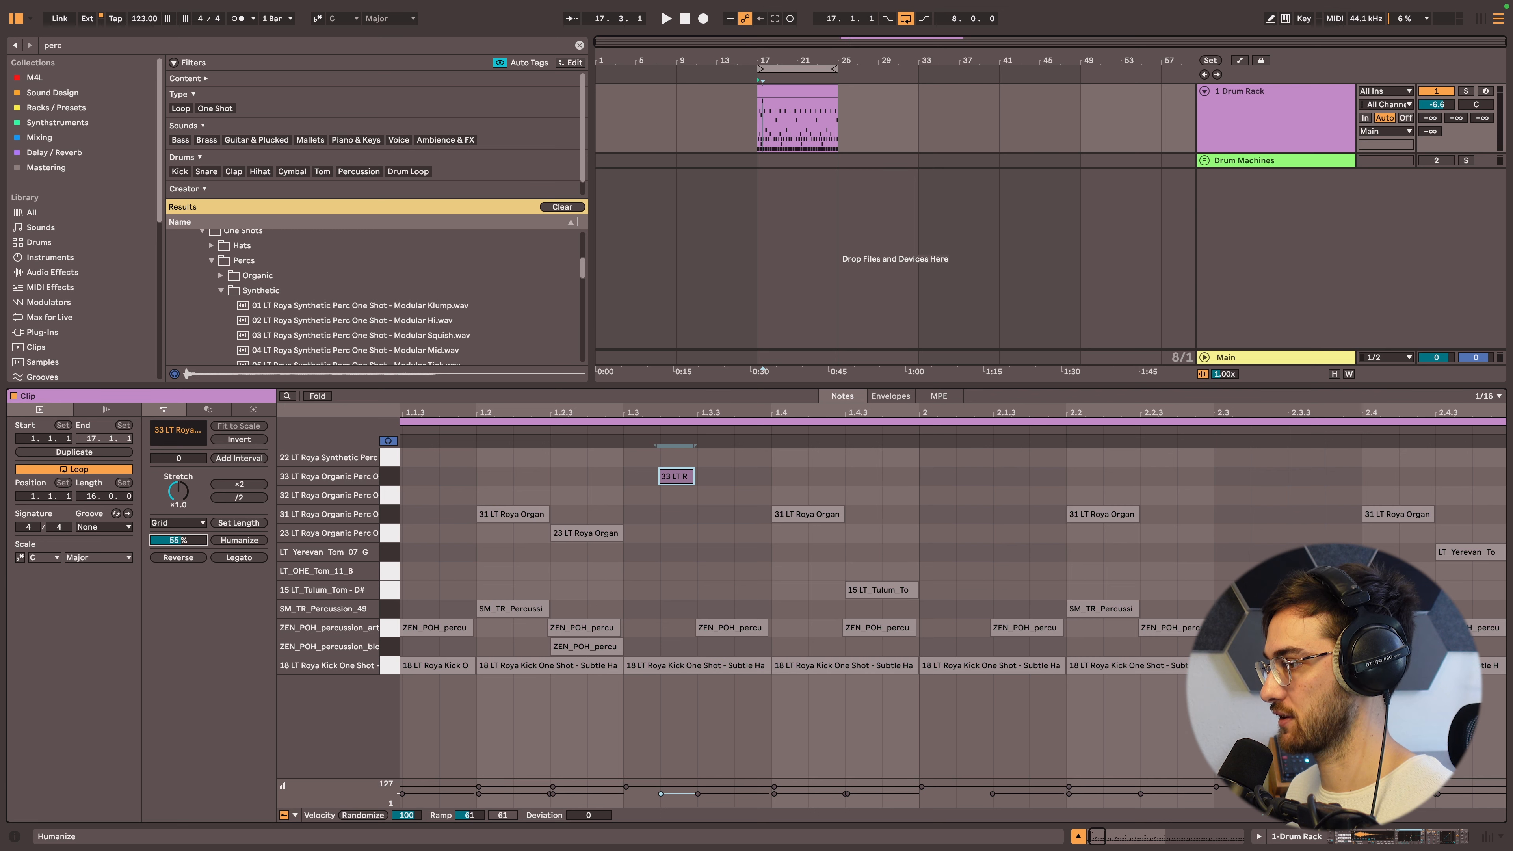
click(234, 540)
click(234, 540)
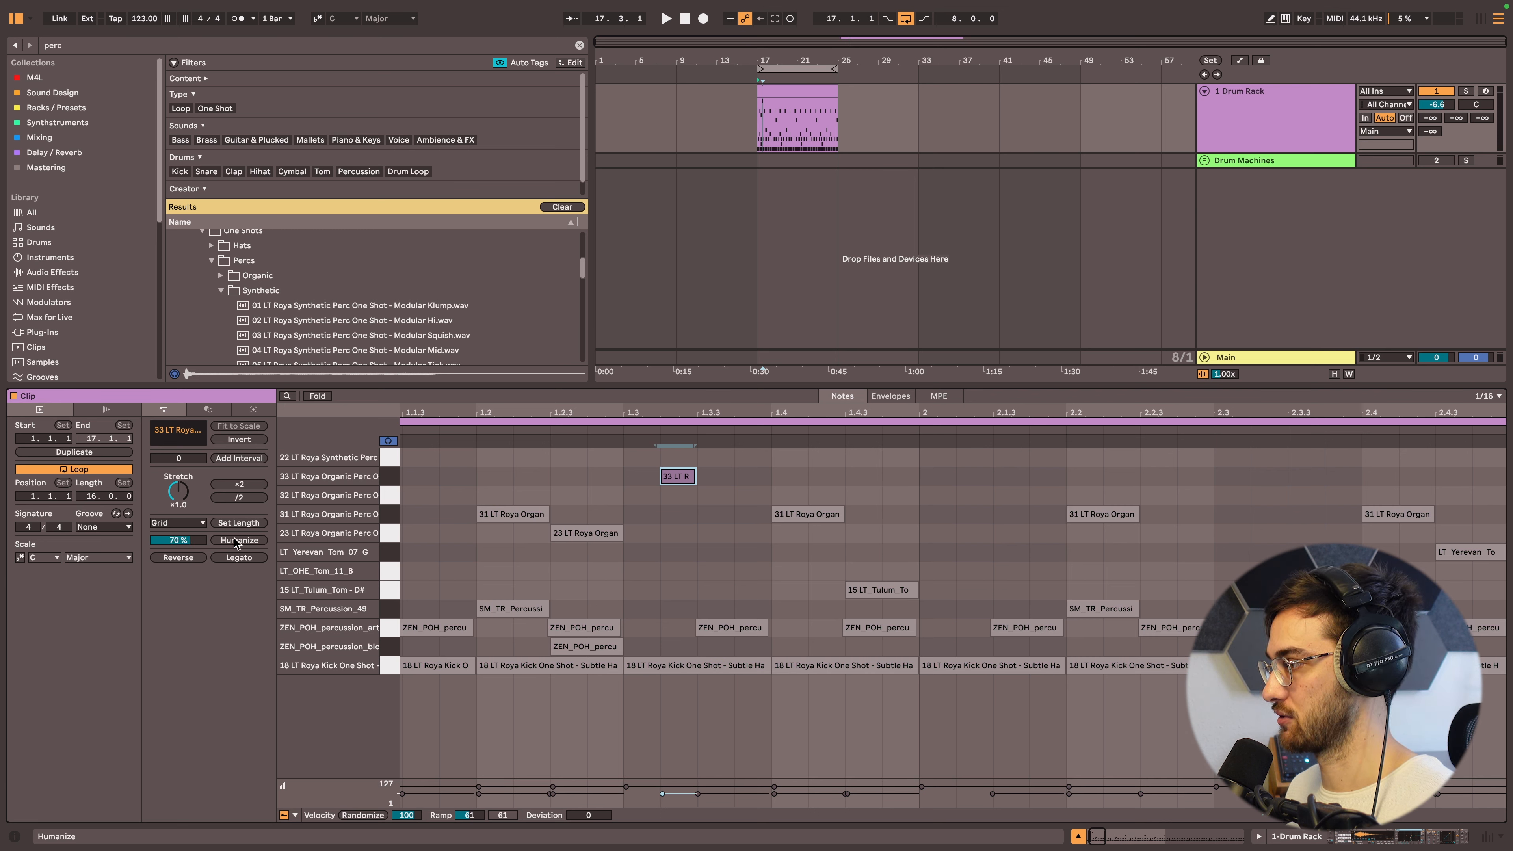
click(234, 540)
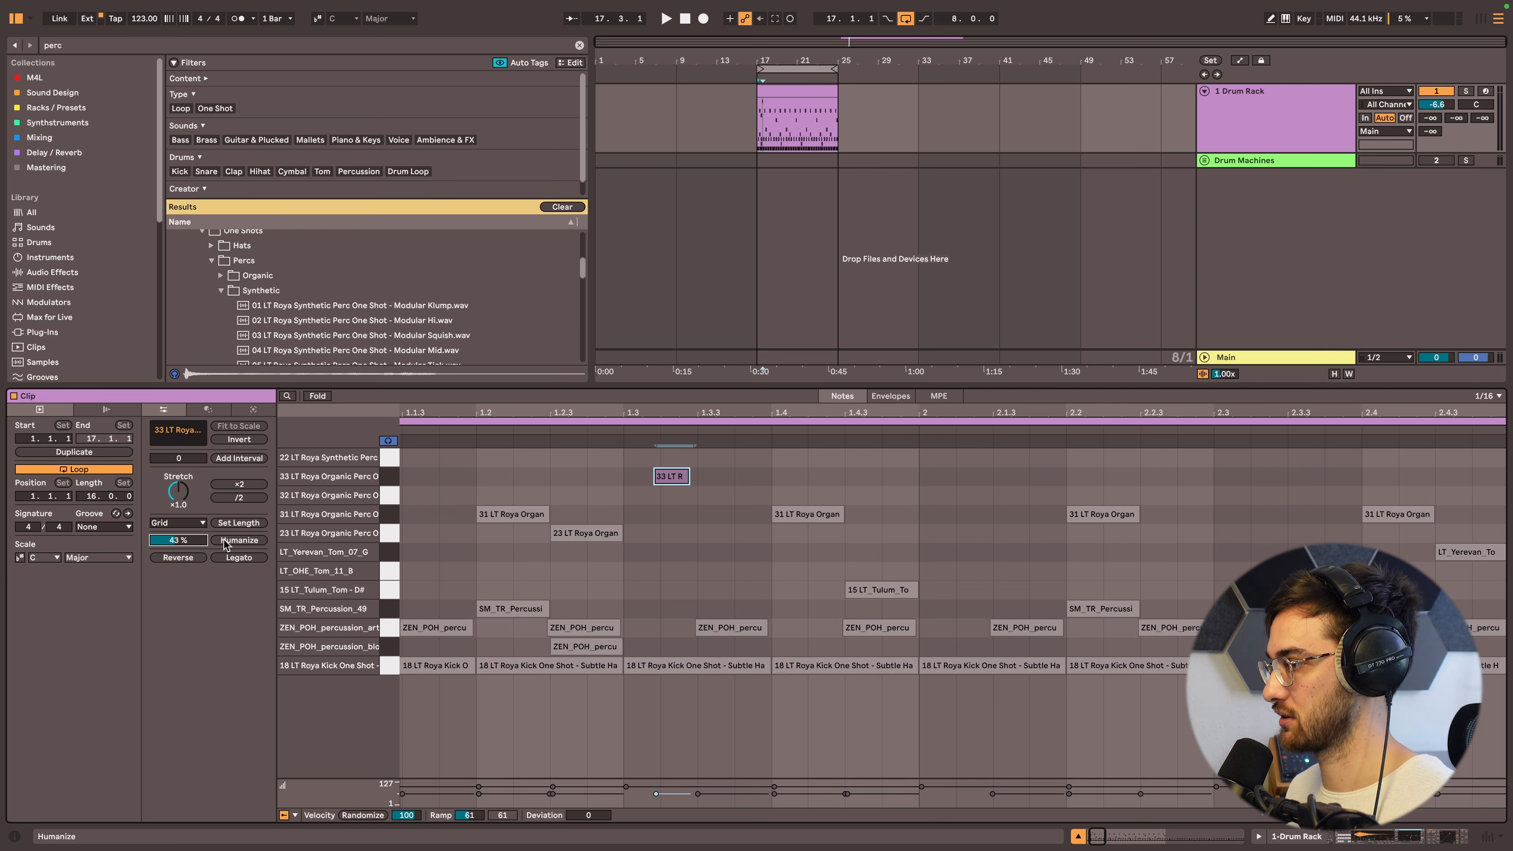
click(225, 540)
click(224, 540)
key(space)
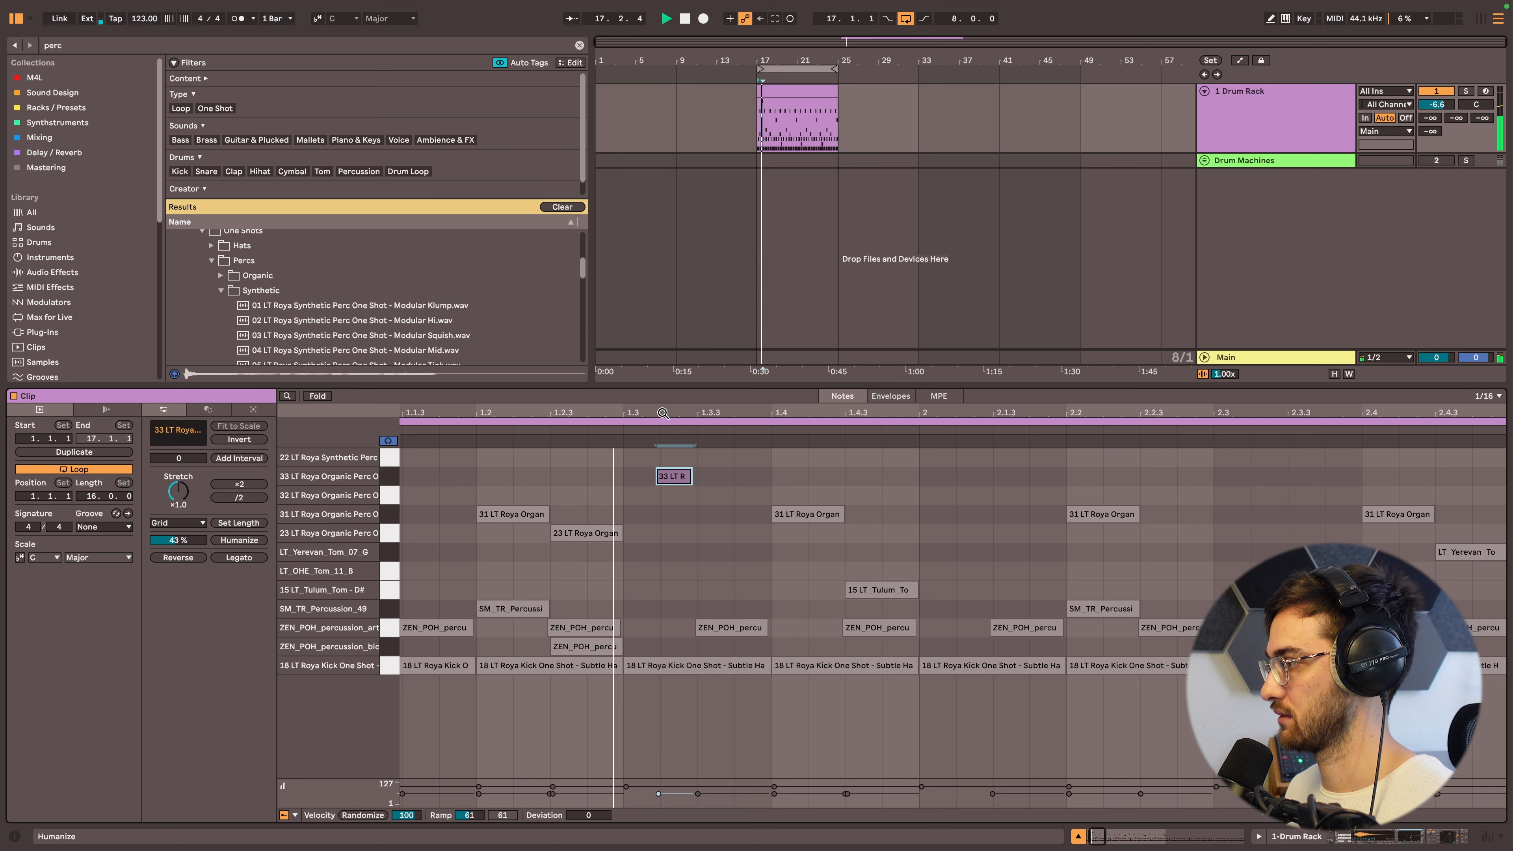
drag(663, 413, 592, 385)
click(606, 477)
key(space)
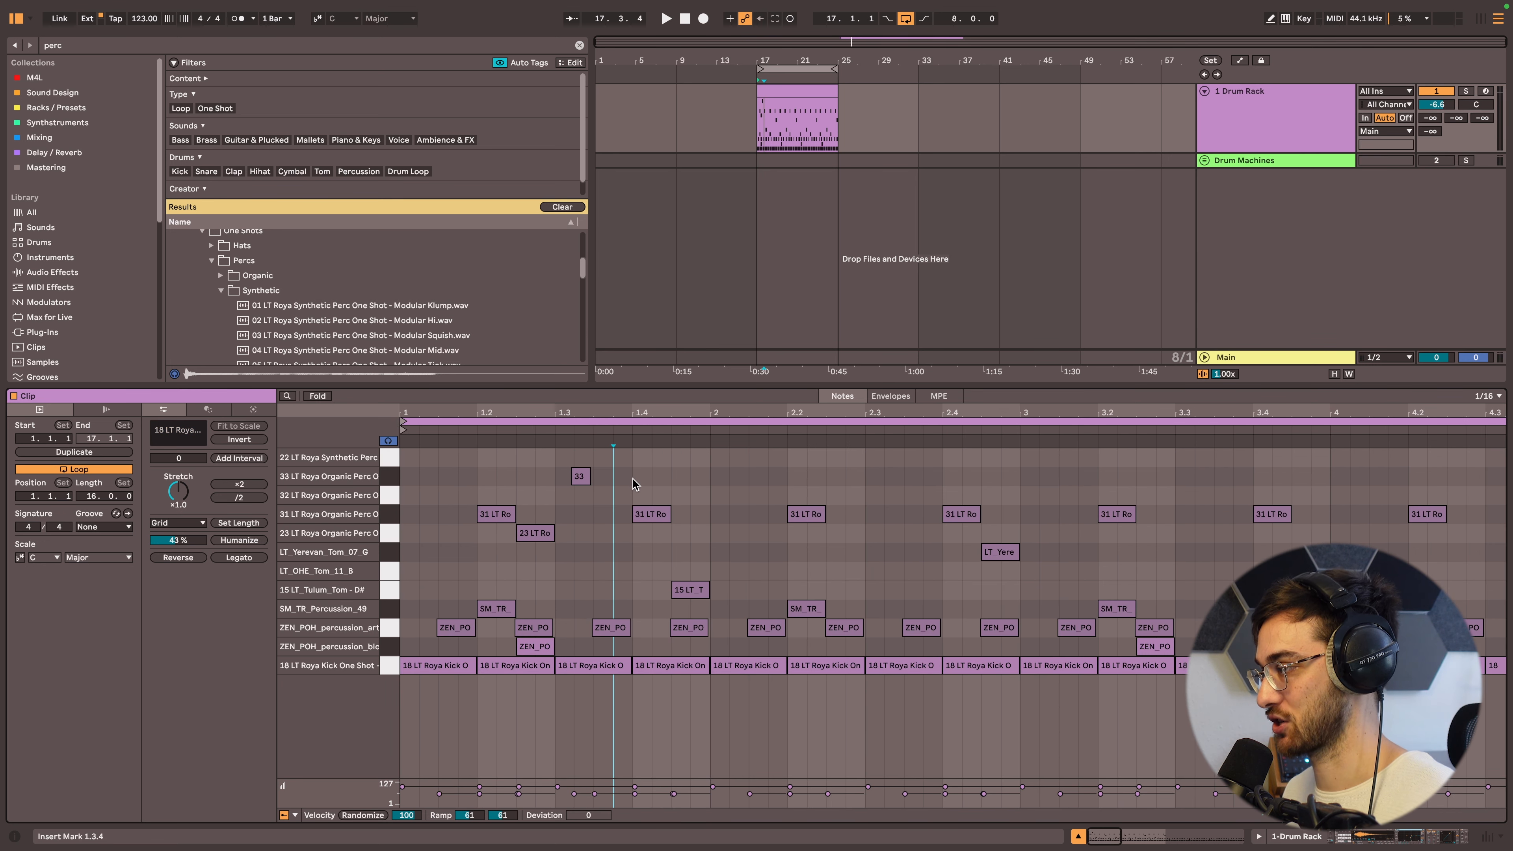
- Try a second sixteenth-note Another Thud hit at 1.4.4 and at 2.1.2, audition it, and delete it
double_click(702, 479)
key(space)
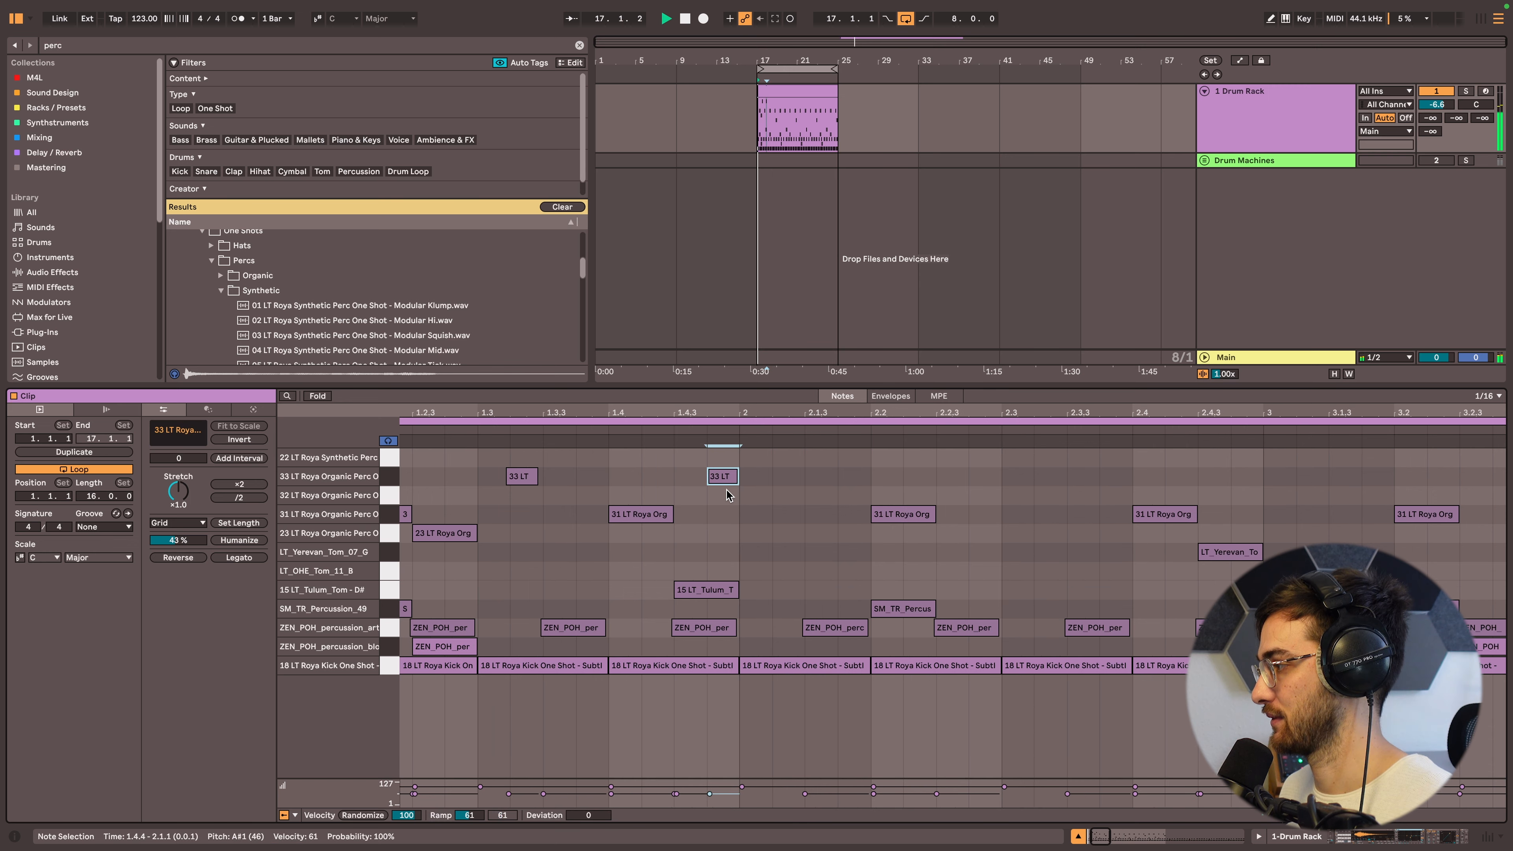
drag(713, 413, 715, 441)
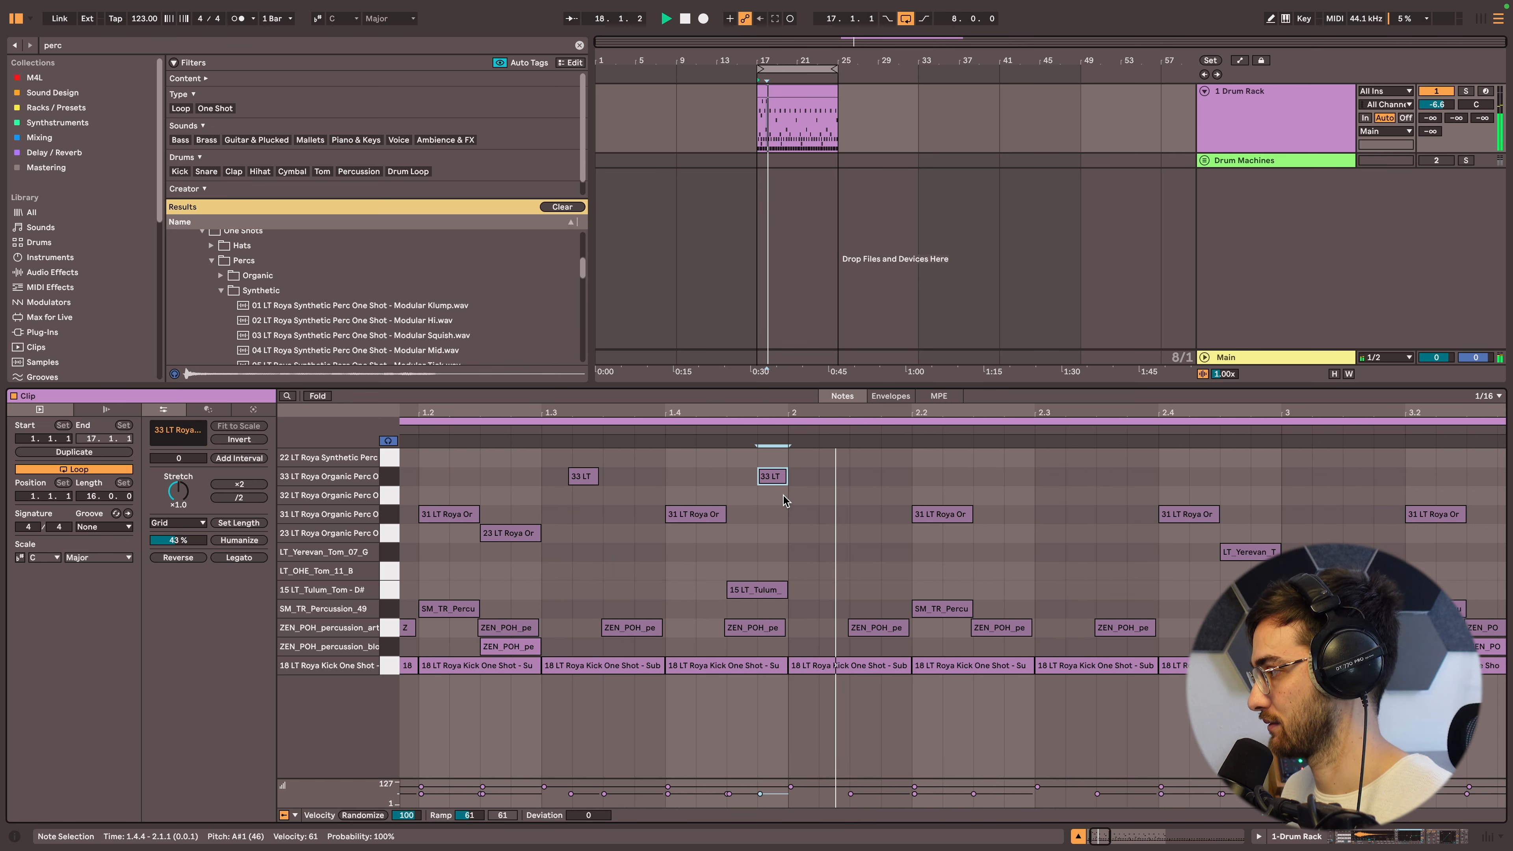
drag(795, 482, 840, 480)
drag(831, 415, 831, 387)
key(space)
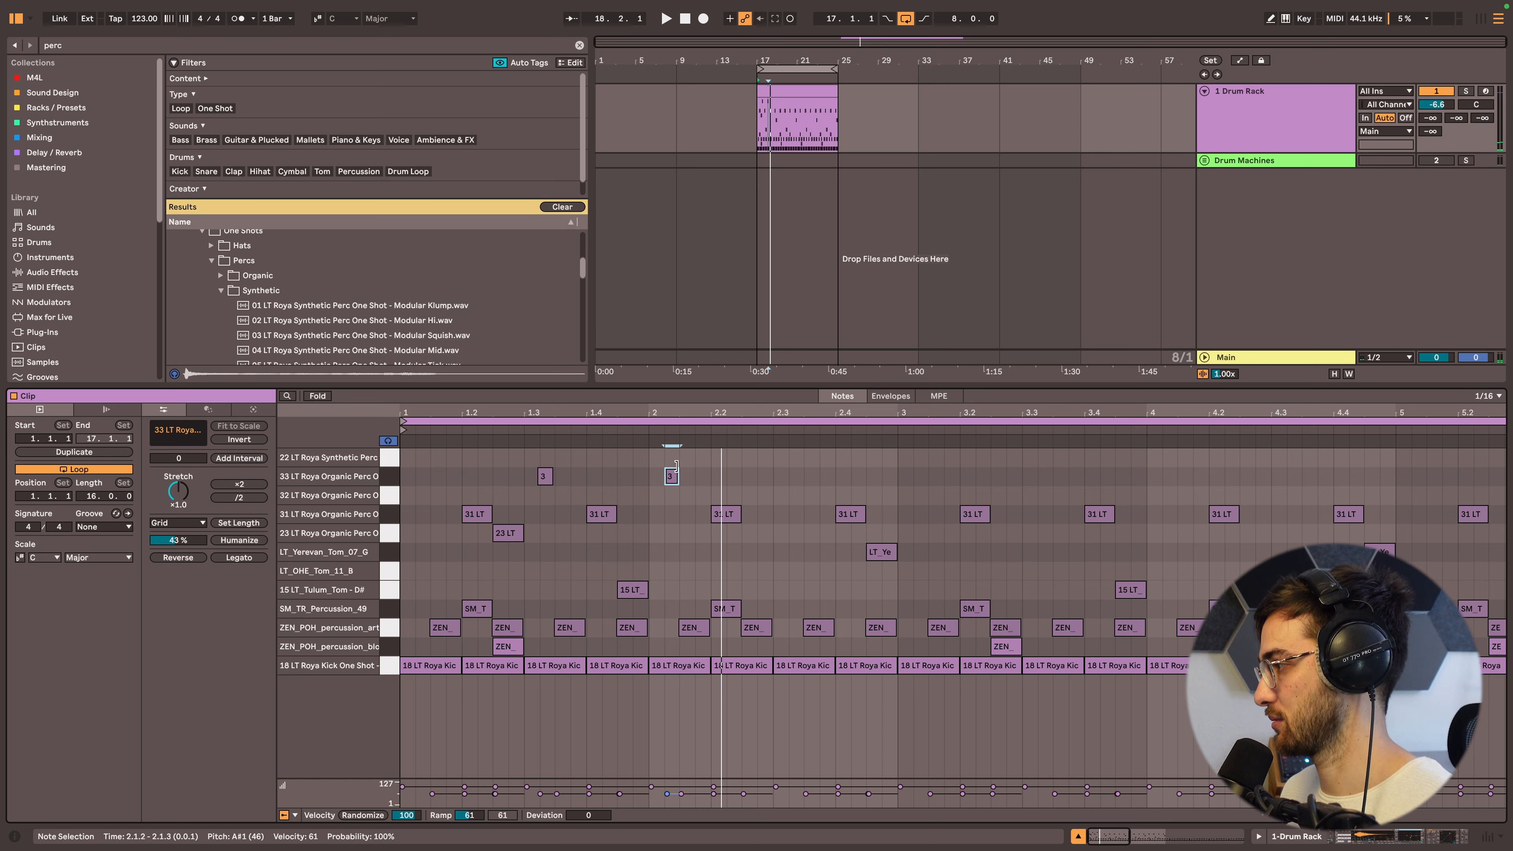
key(Delete)
- Place a sixteenth-note 22 Awkward Stutter hit at 1.4.4 and play the loop
drag(536, 413, 539, 418)
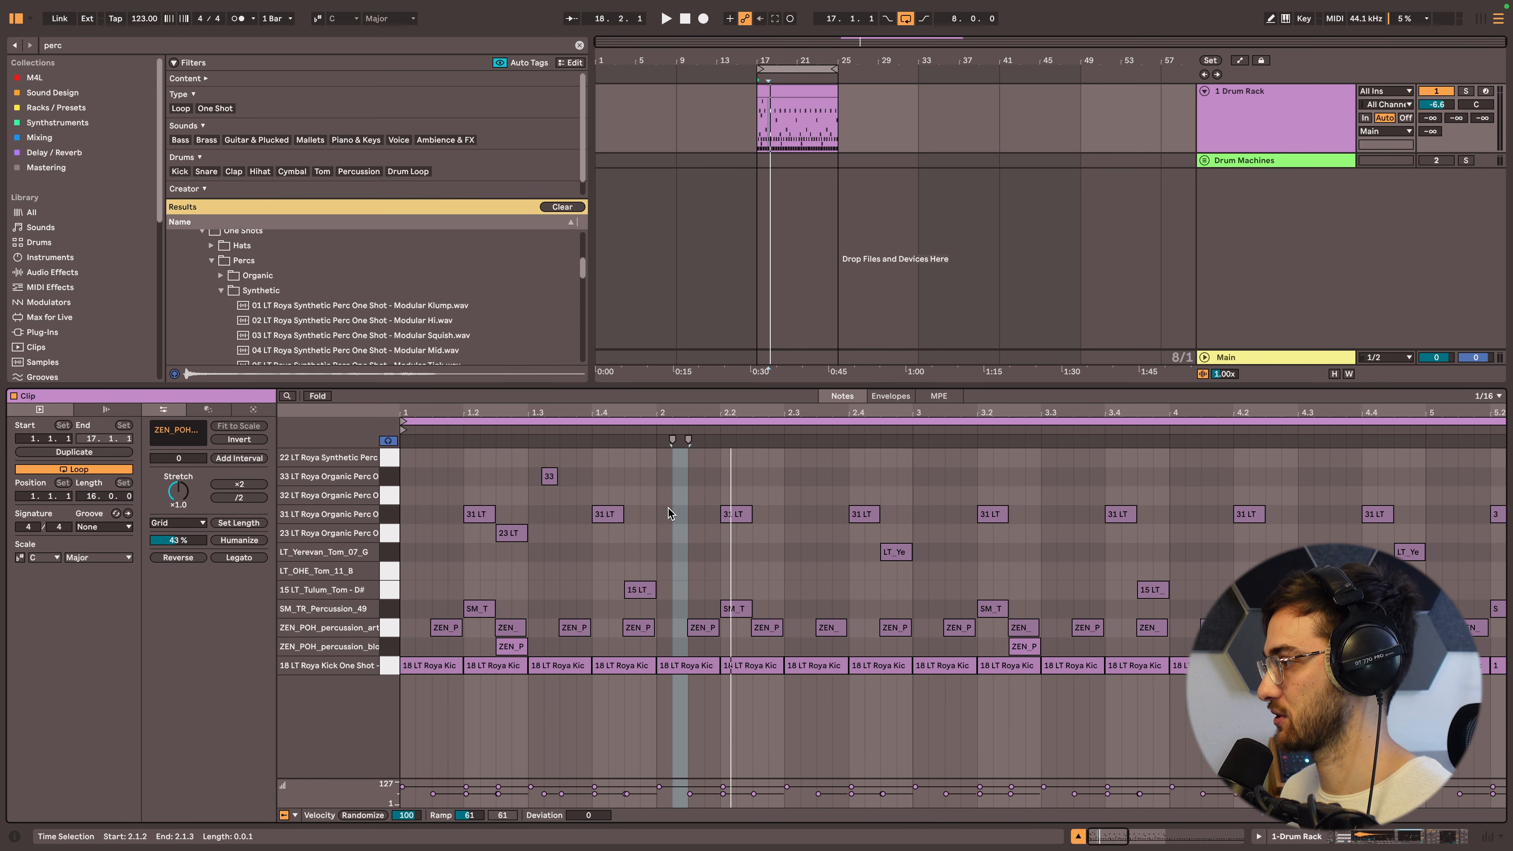
double_click(632, 460)
drag(632, 461, 648, 465)
key(space)
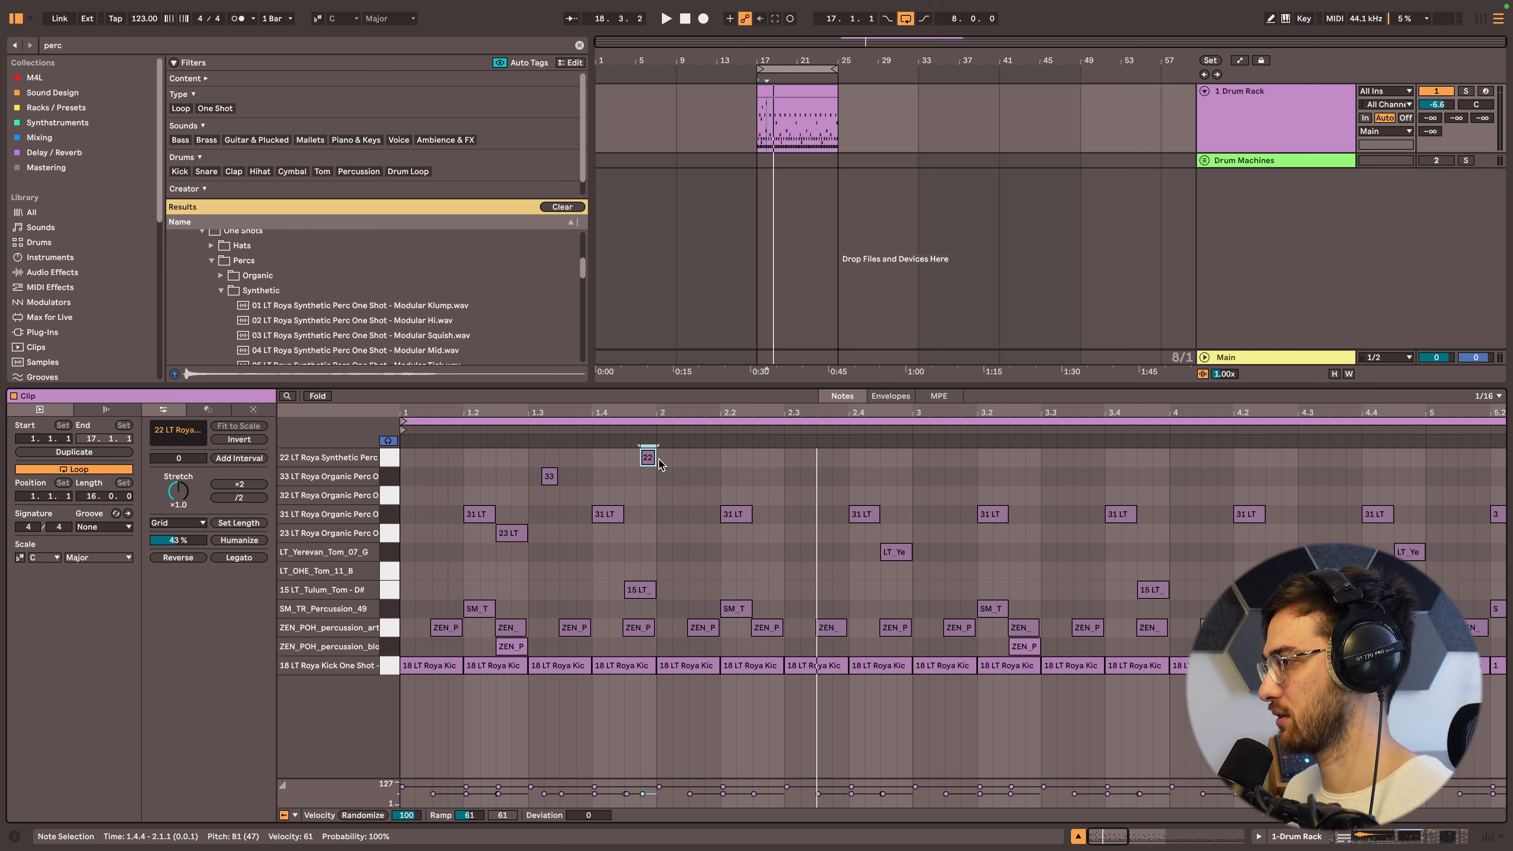
- Try extending the Awkward Stutter note to 2.2.4, audition it, and shorten it back to a sixteenth
drag(657, 460, 760, 461)
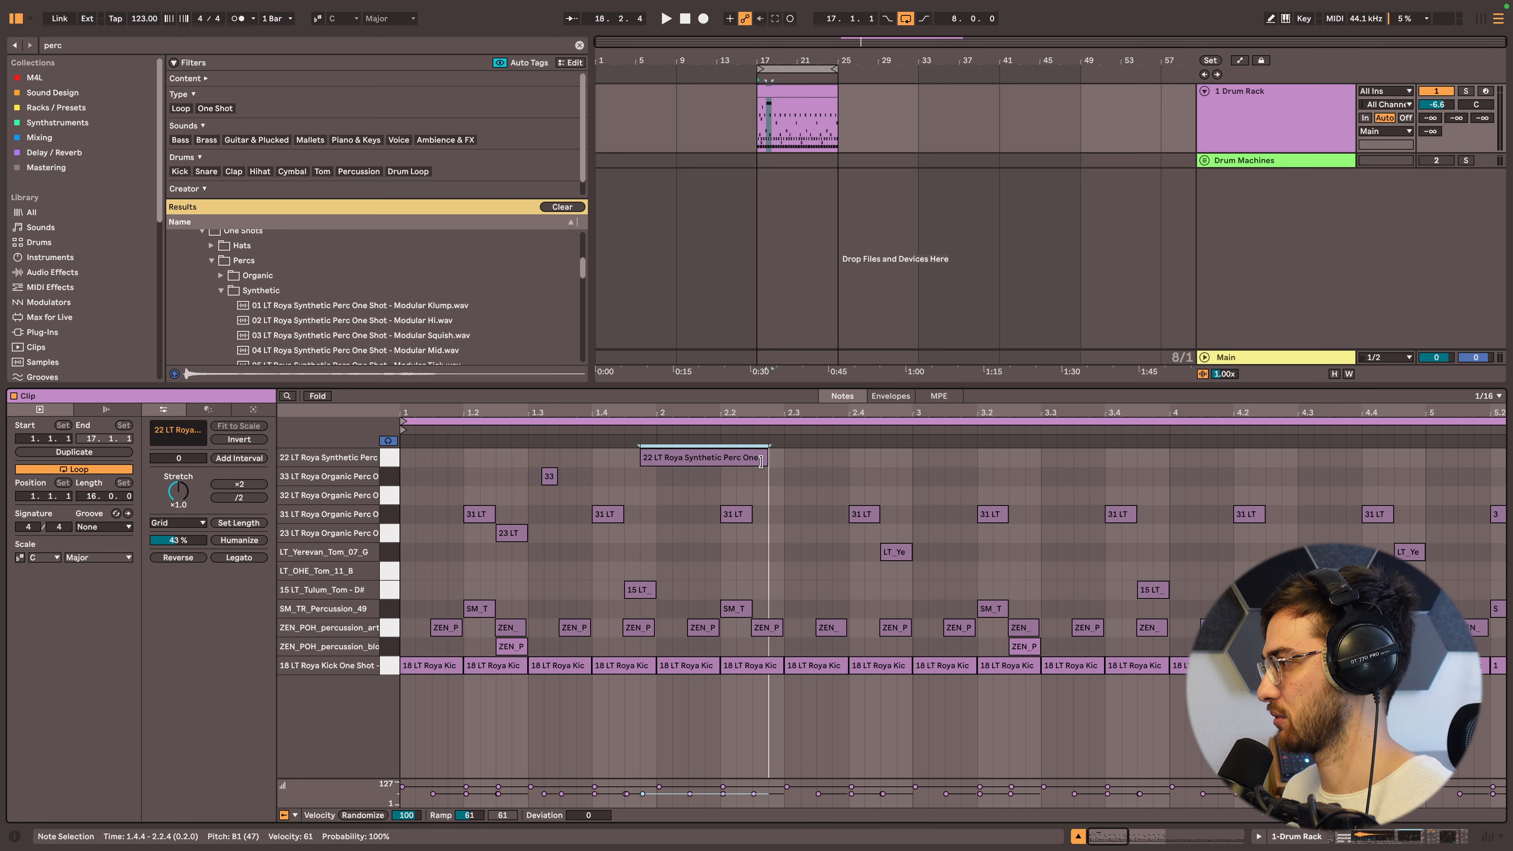
click(604, 470)
key(space)
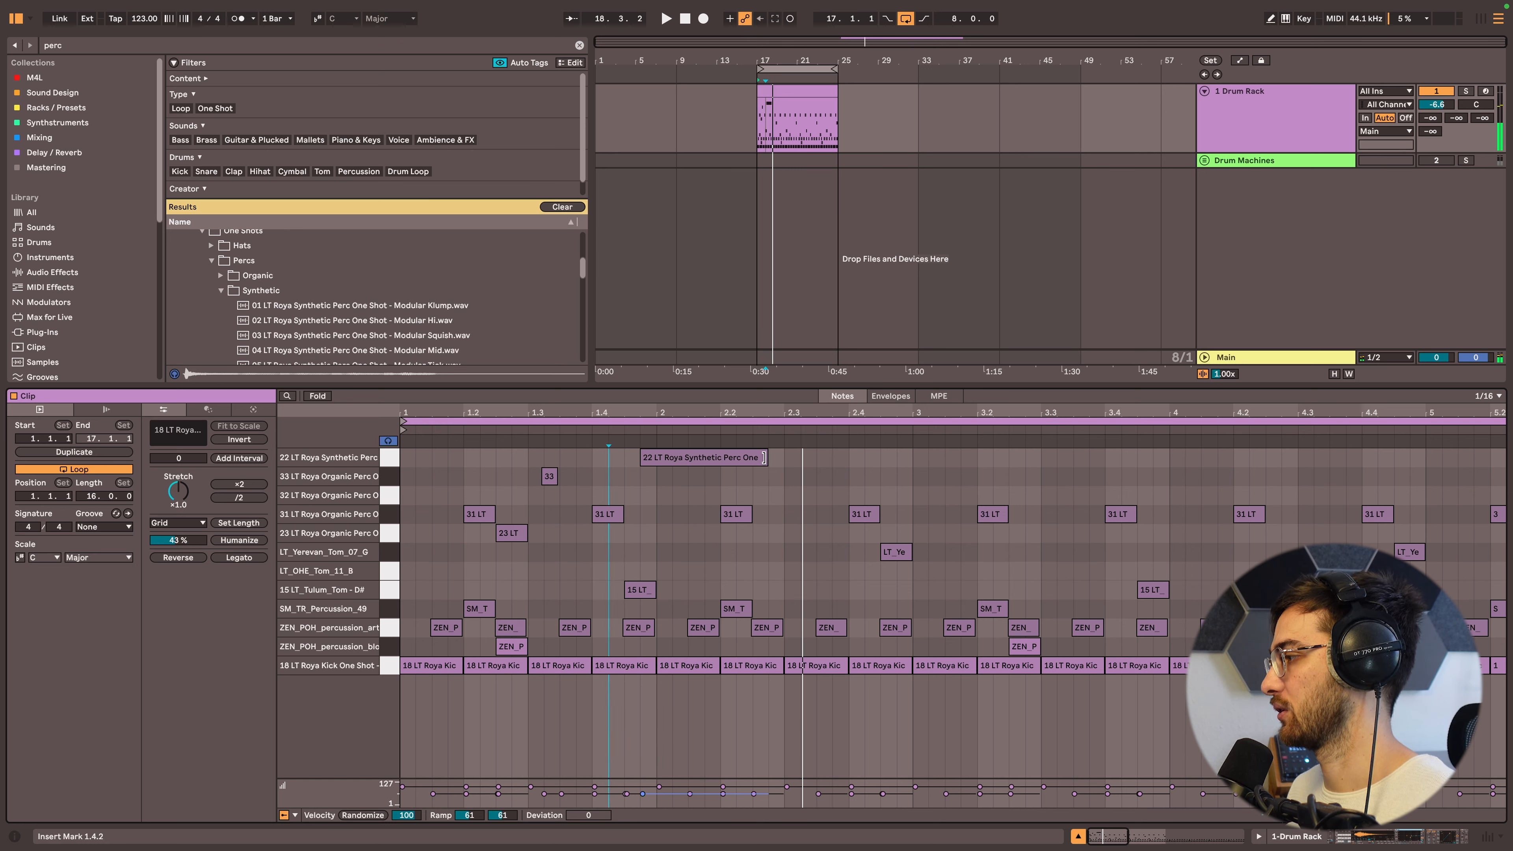
key(space)
drag(764, 457, 654, 461)
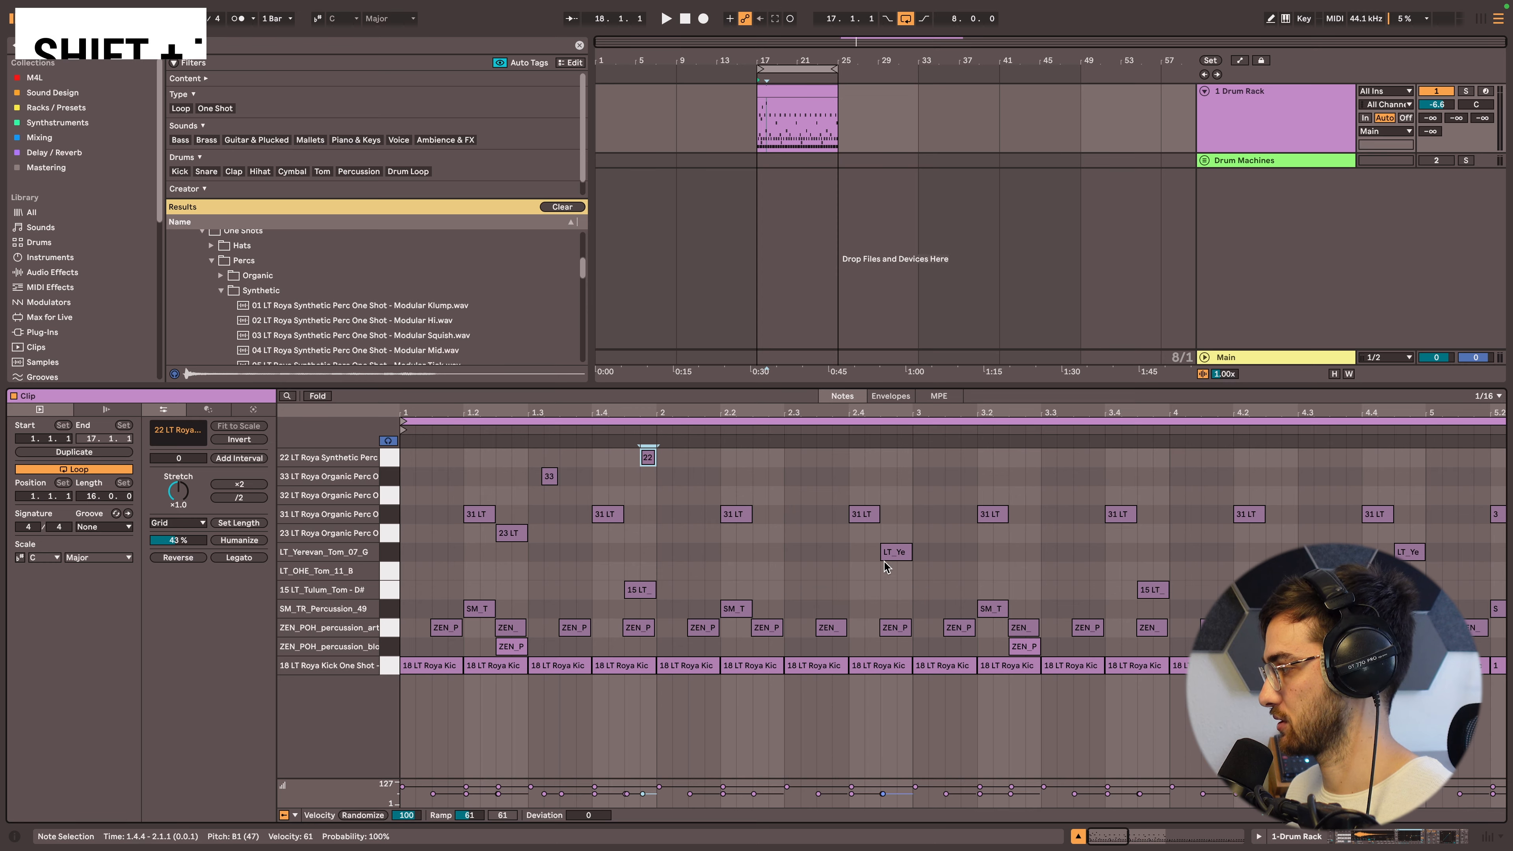
- Show the track's devices, select the Awkward Stutter pad, compare Classic and 1-Shot modes, and audition it in 1-Shot
key(shift+Tab)
key(shift+Tab)
scroll(894, 596, right, 10)
key(shift+Tab)
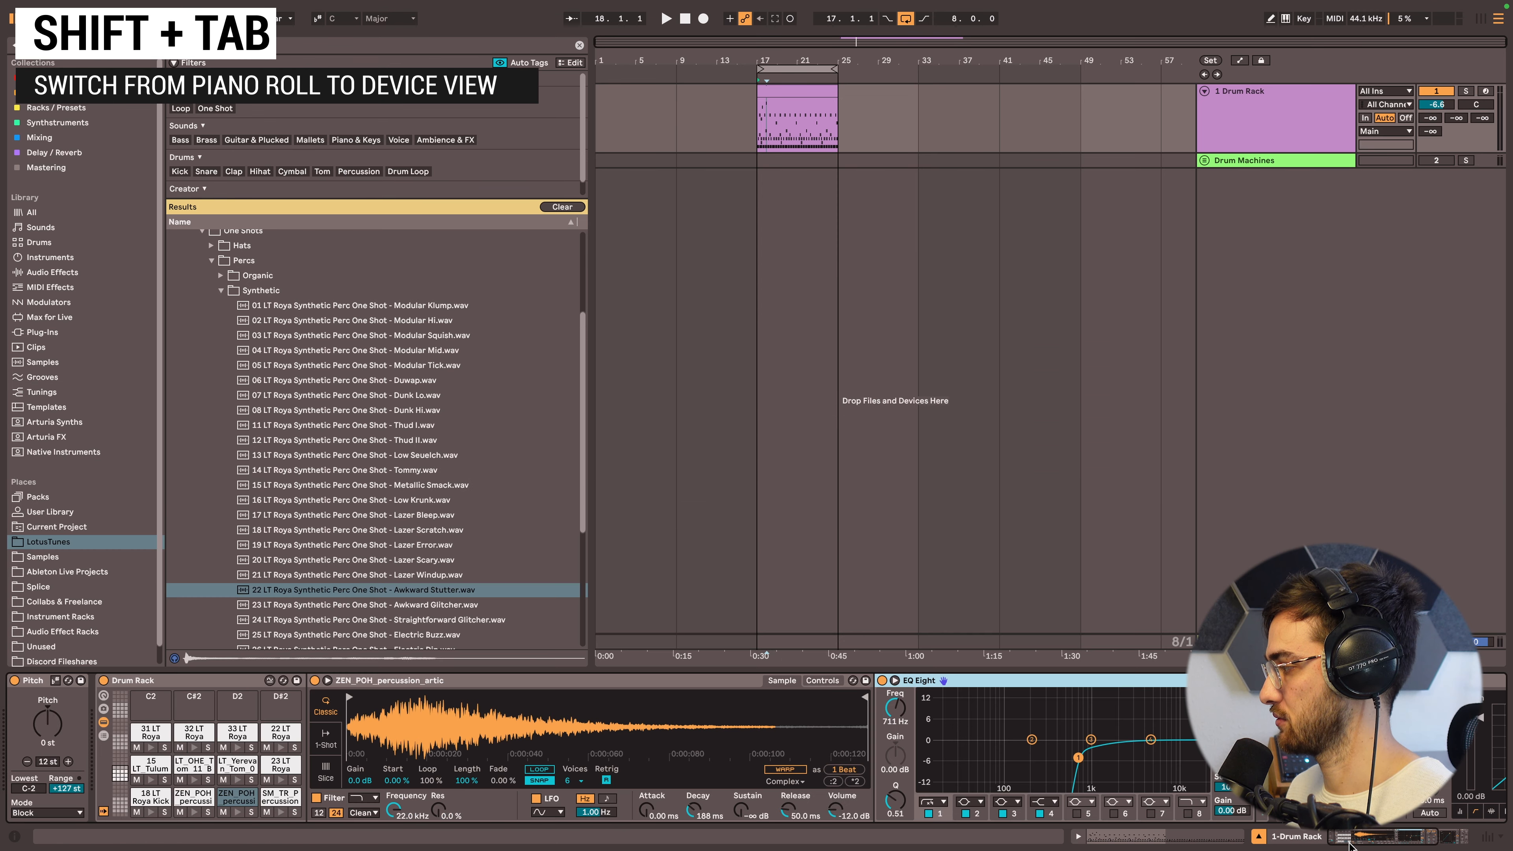
click(277, 735)
click(325, 743)
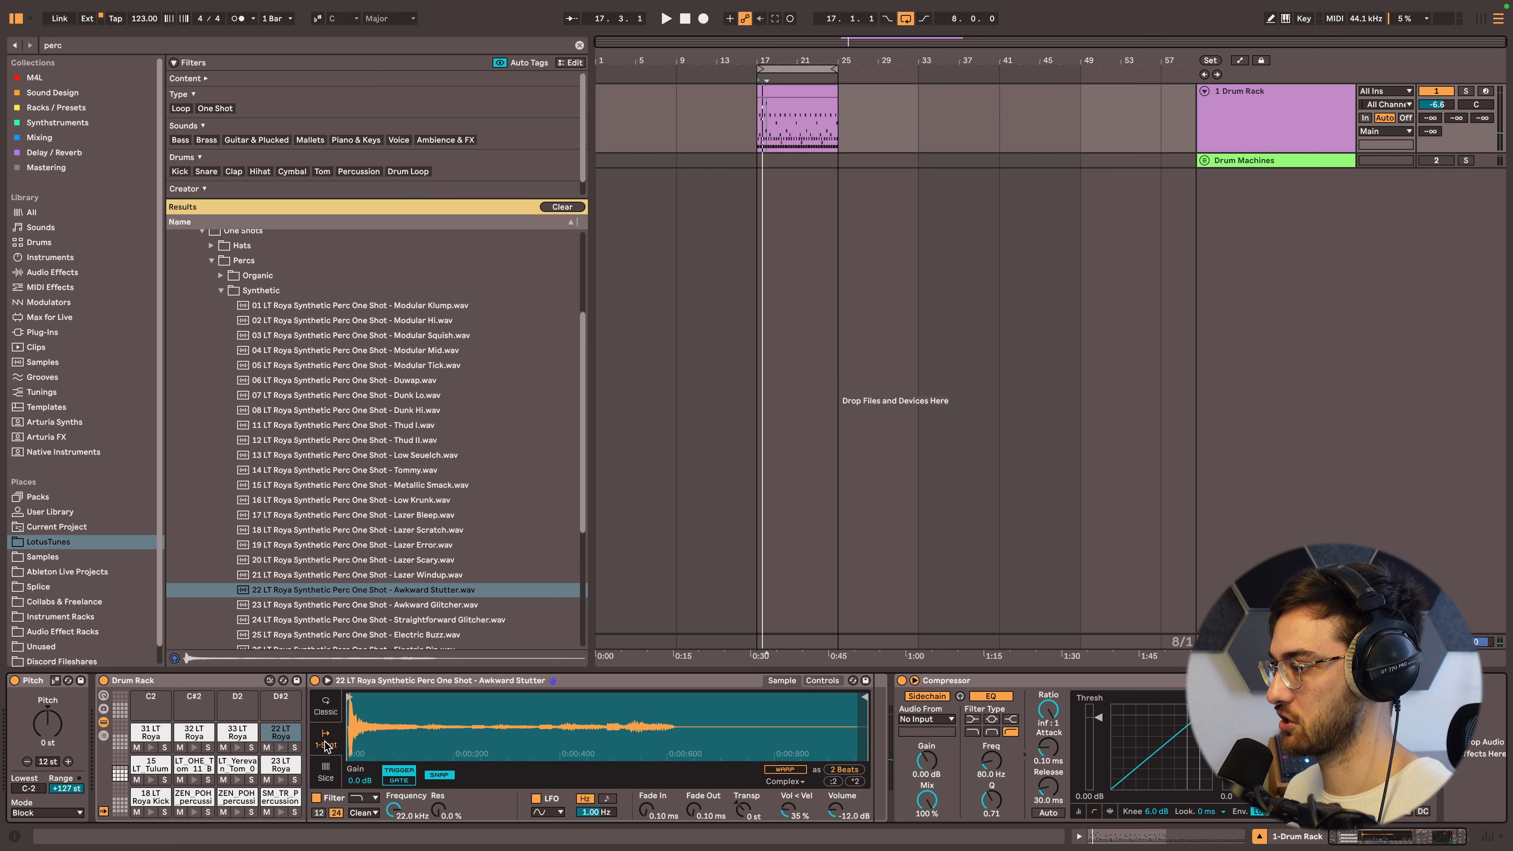
click(325, 710)
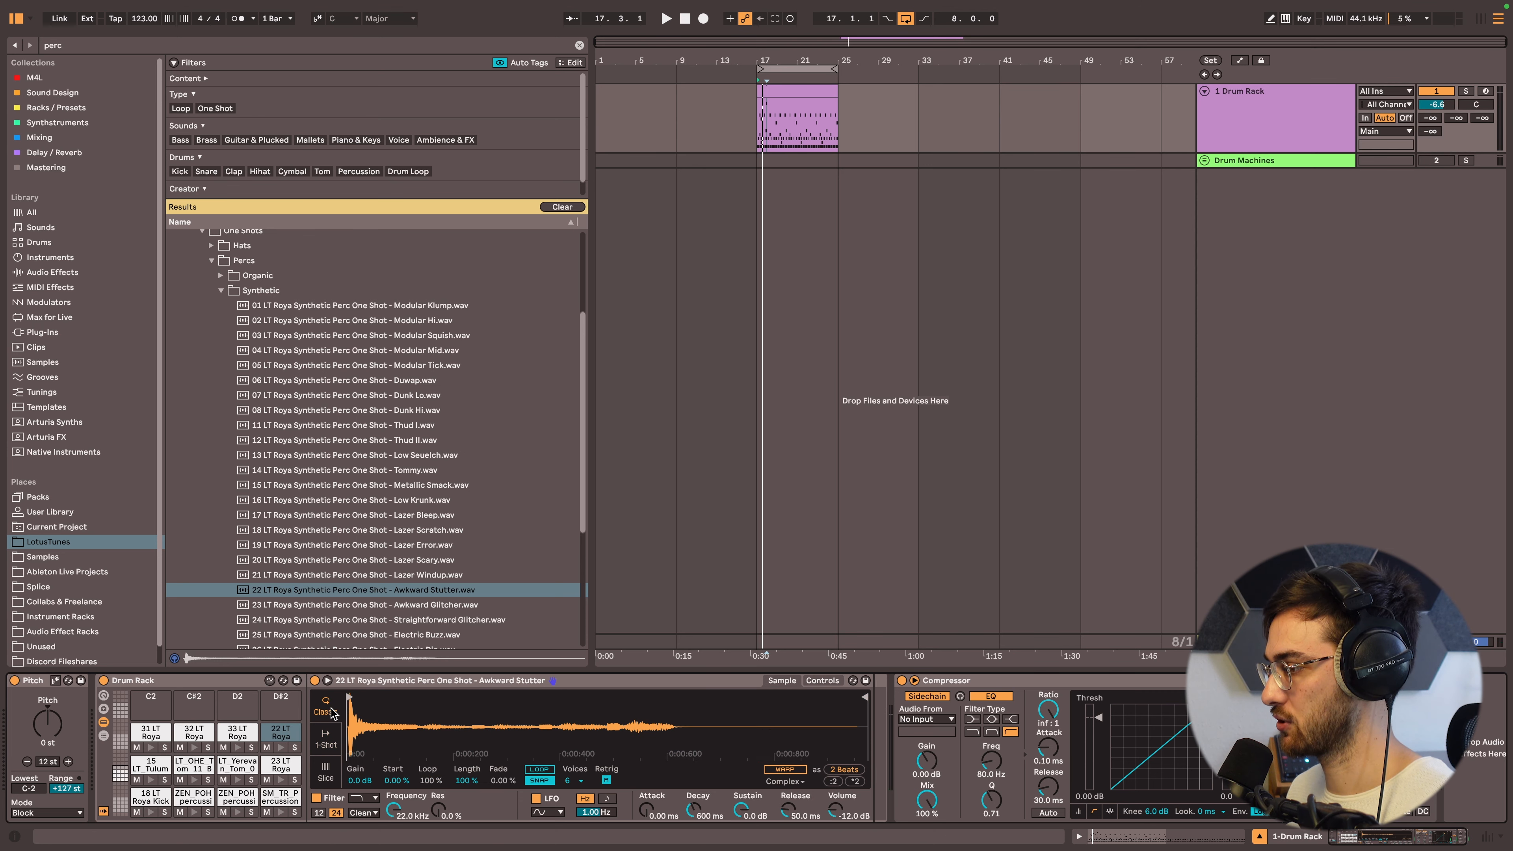
click(326, 744)
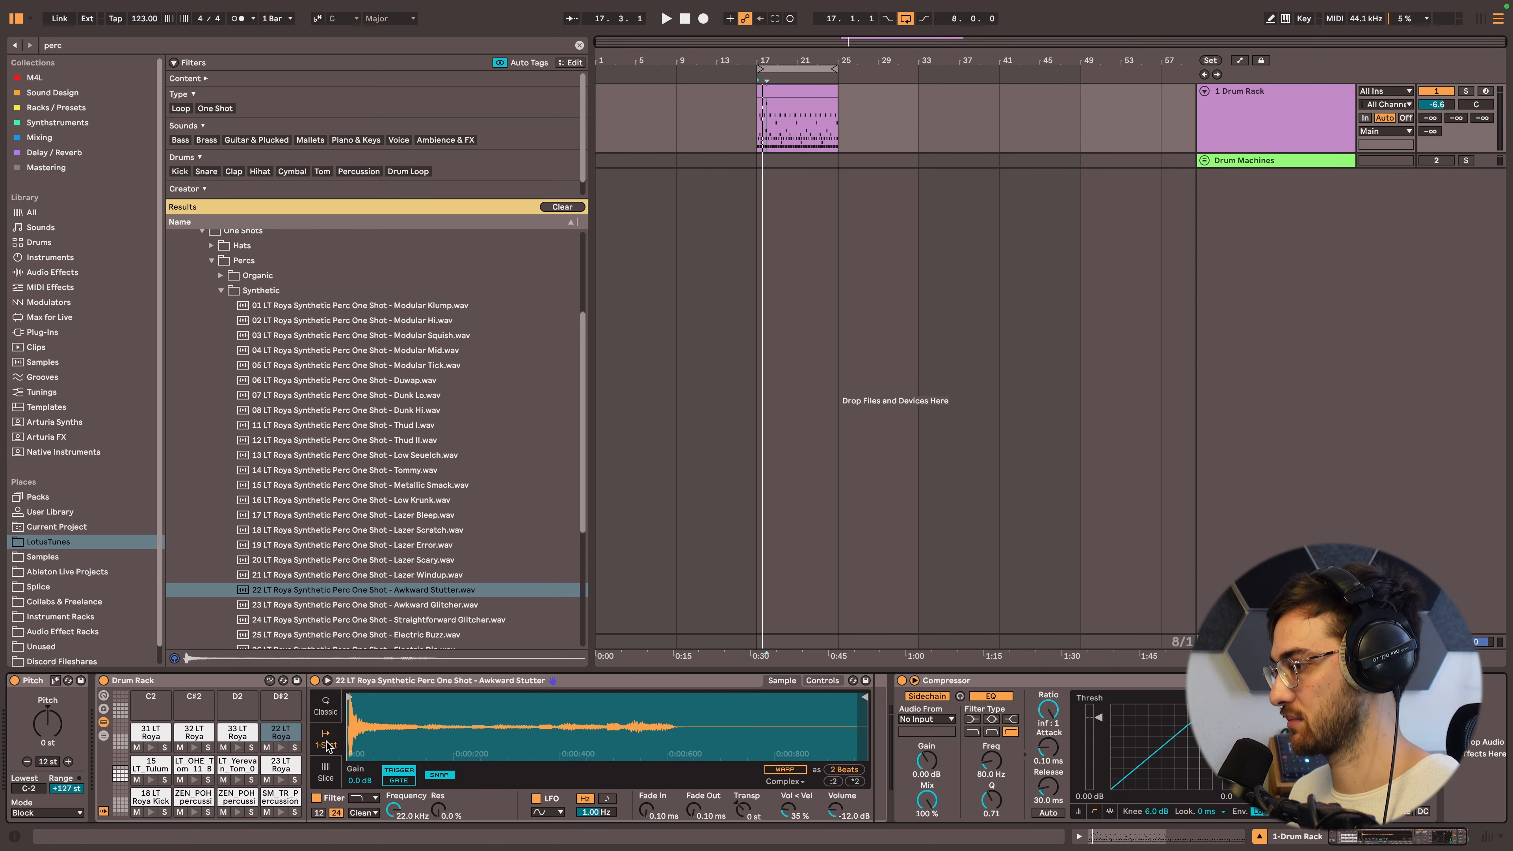
key(space)
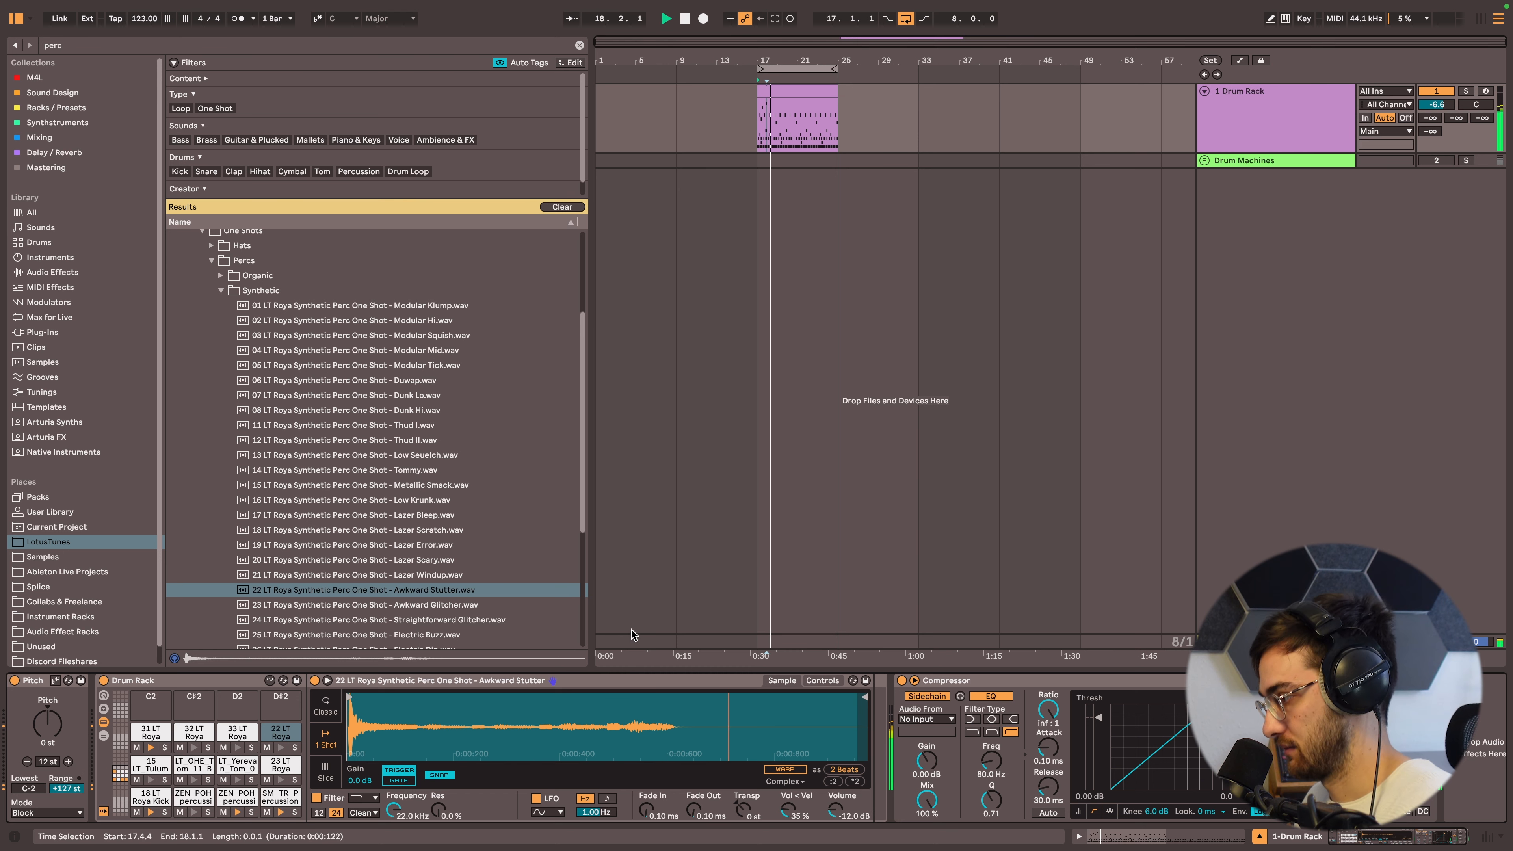
key(space)
- Return to the clip's notes and audition the Awkward Stutter hit with playback starting from 1.4.1
double_click(831, 120)
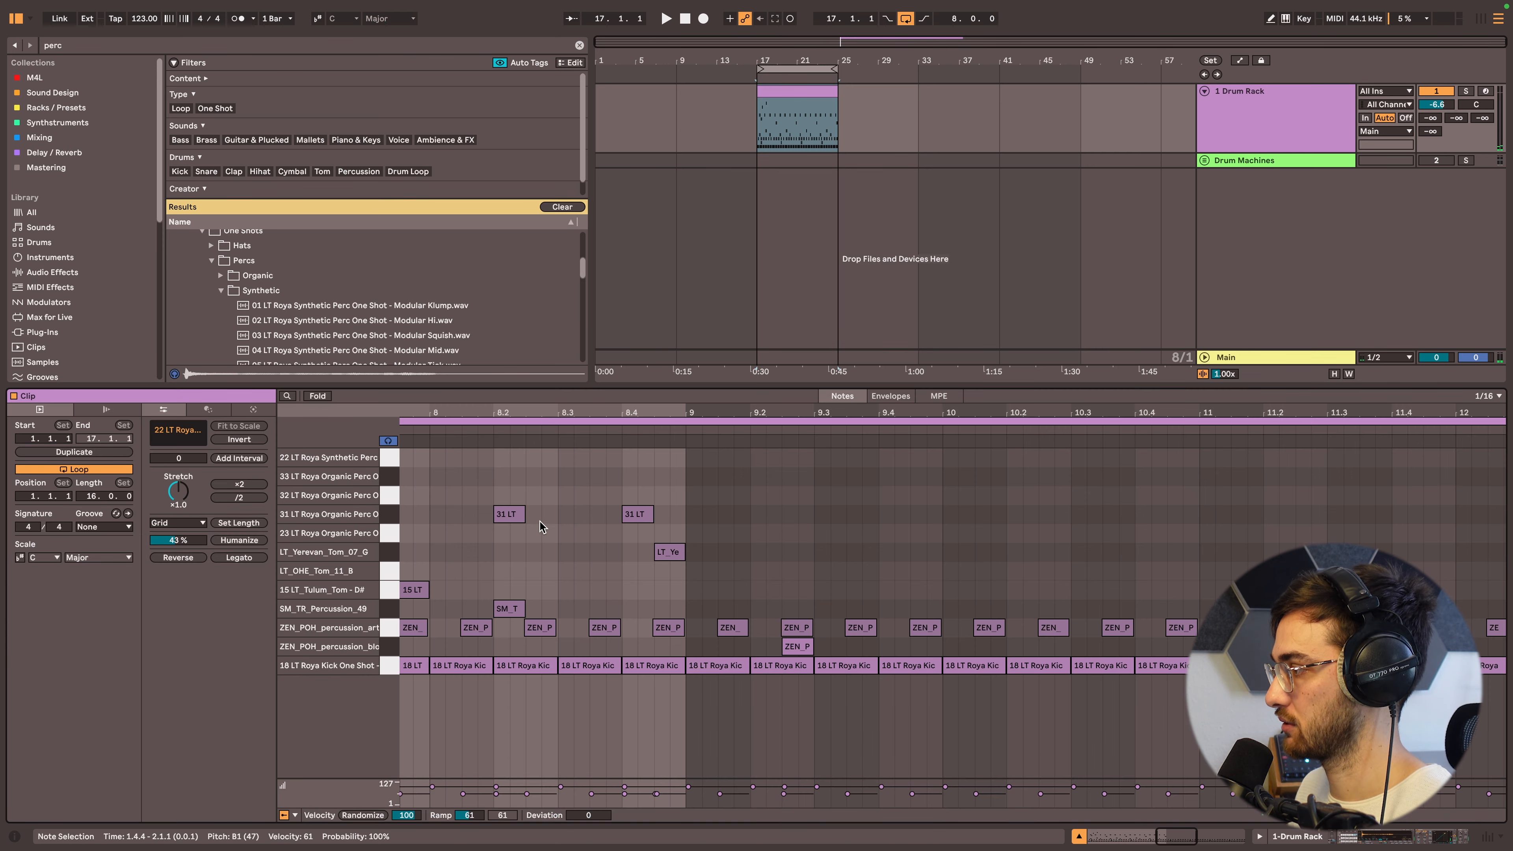
drag(546, 415, 859, 375)
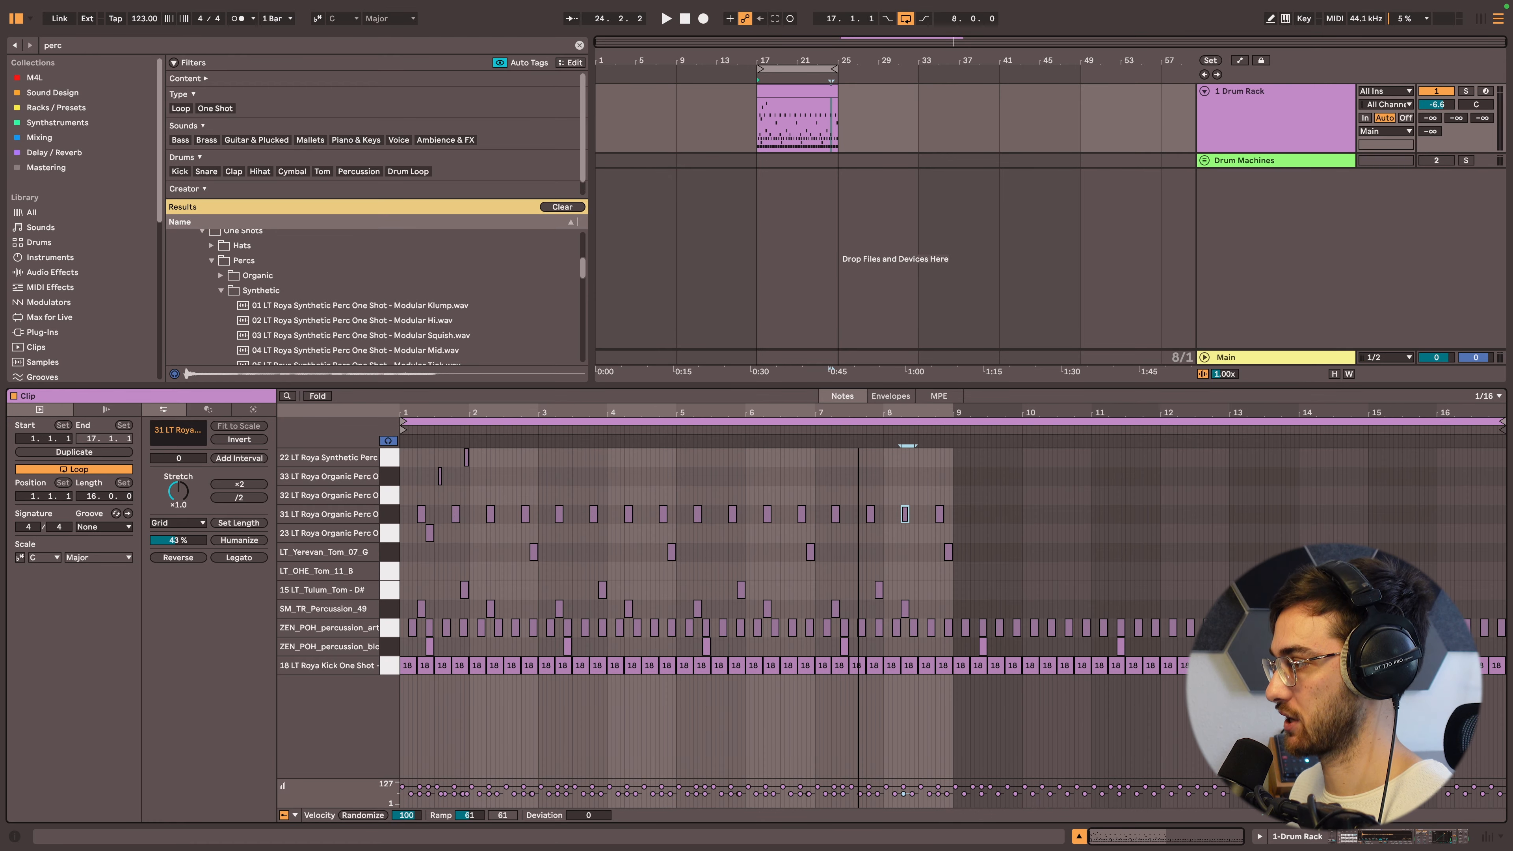
drag(452, 415, 591, 447)
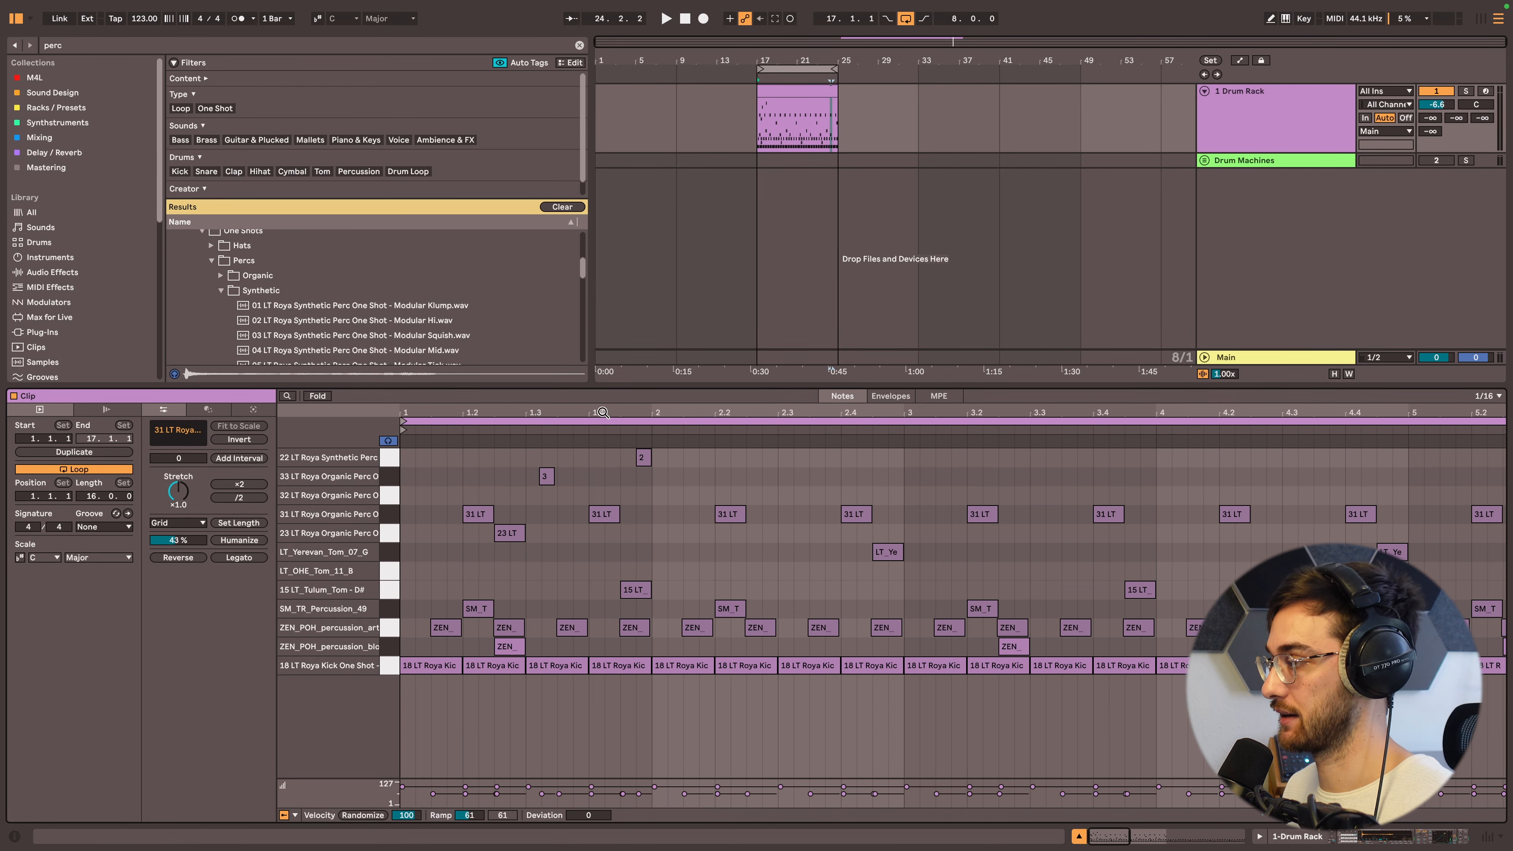
key(shift+Tab)
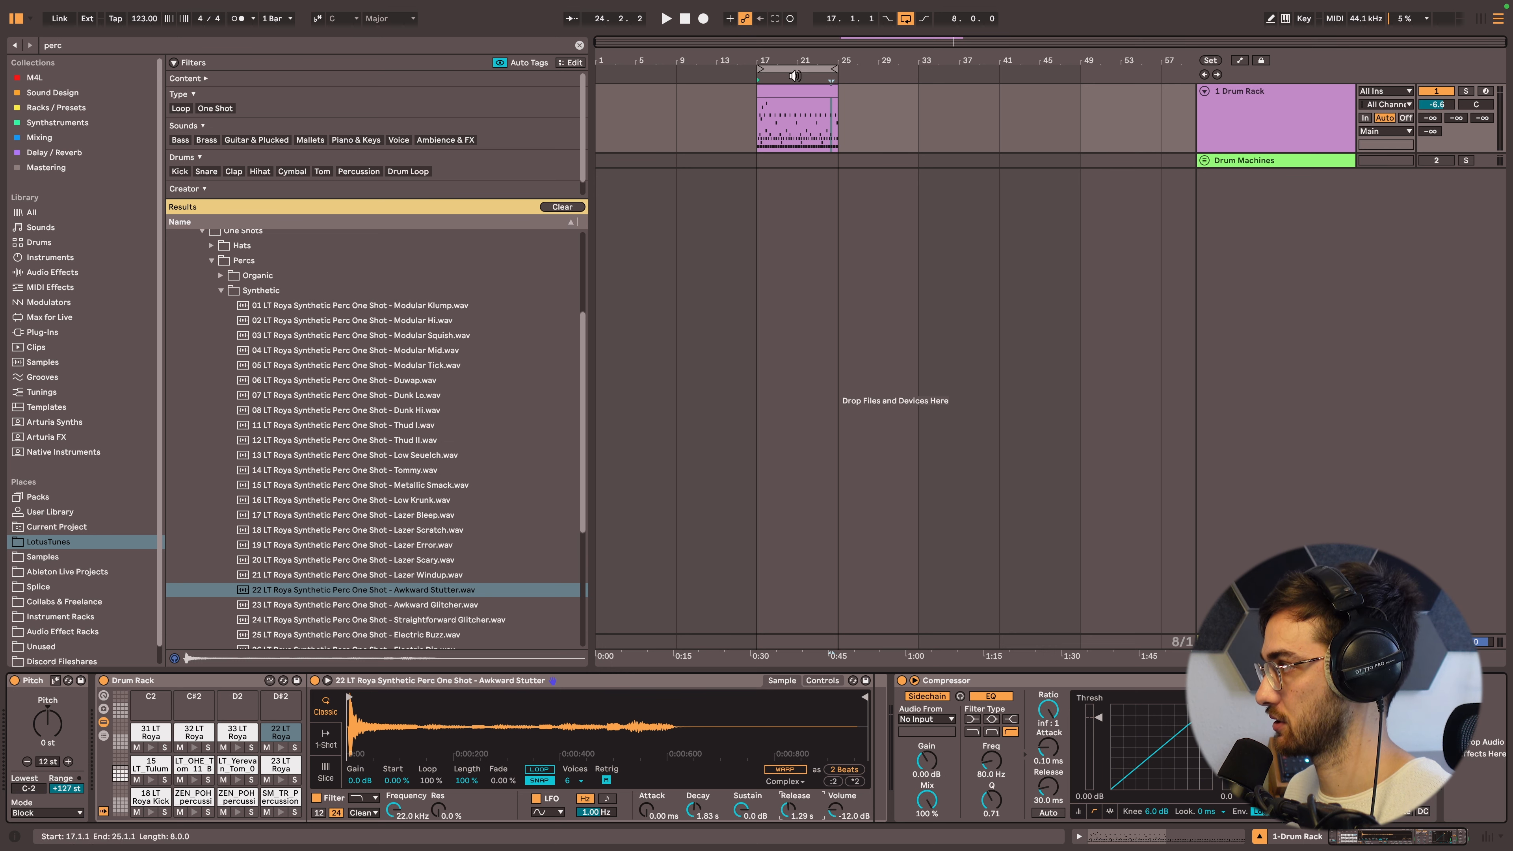
key(shift+Tab)
click(591, 449)
key(space)
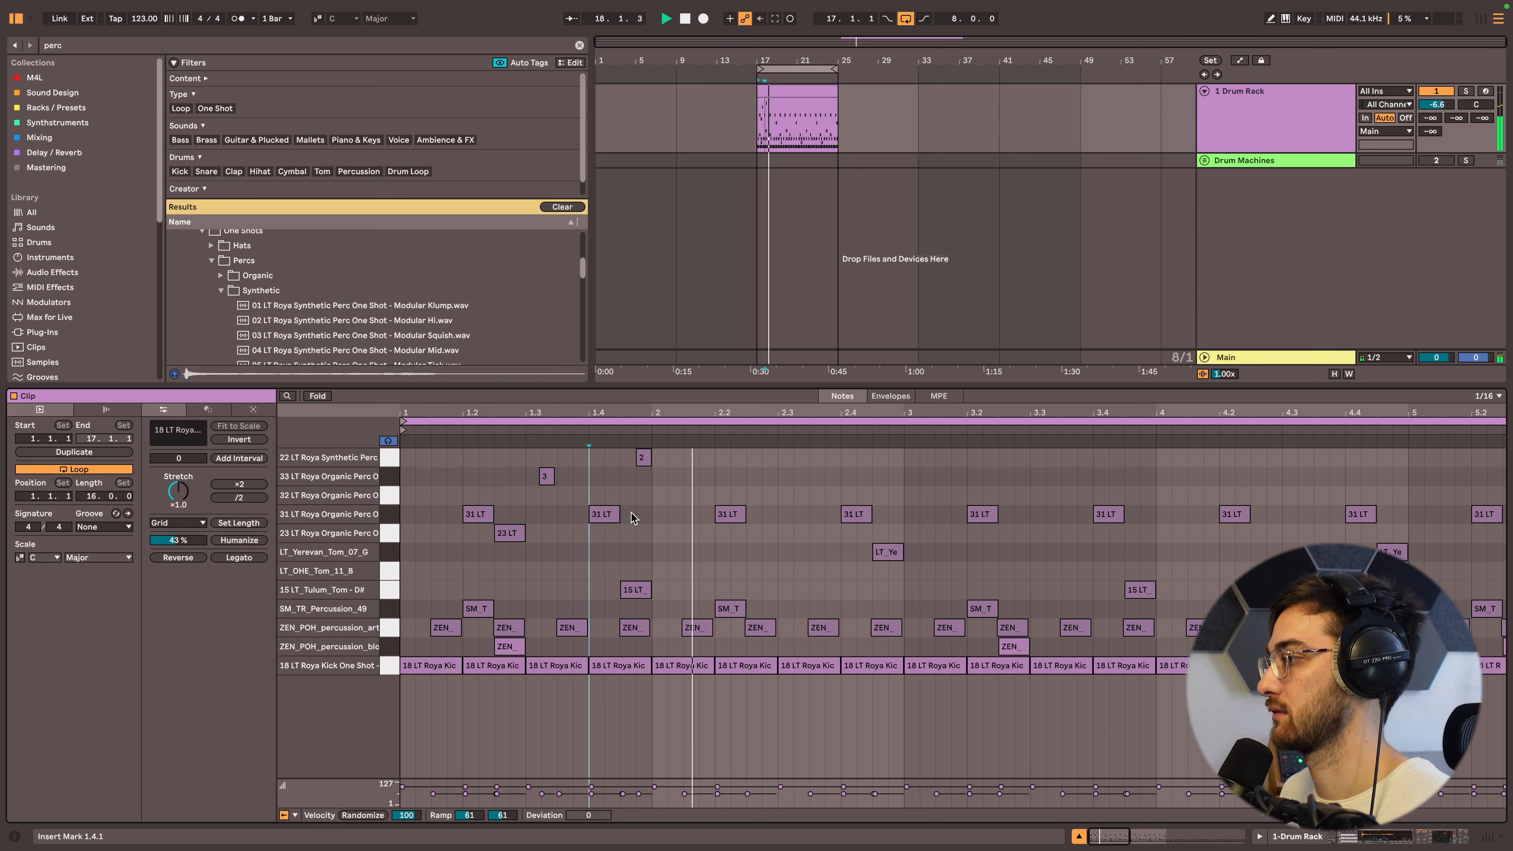
- Switch the Awkward Stutter Simpler to 1-Shot mode and trim the sample's end to just before the 400 ms mark
key(shift+Tab)
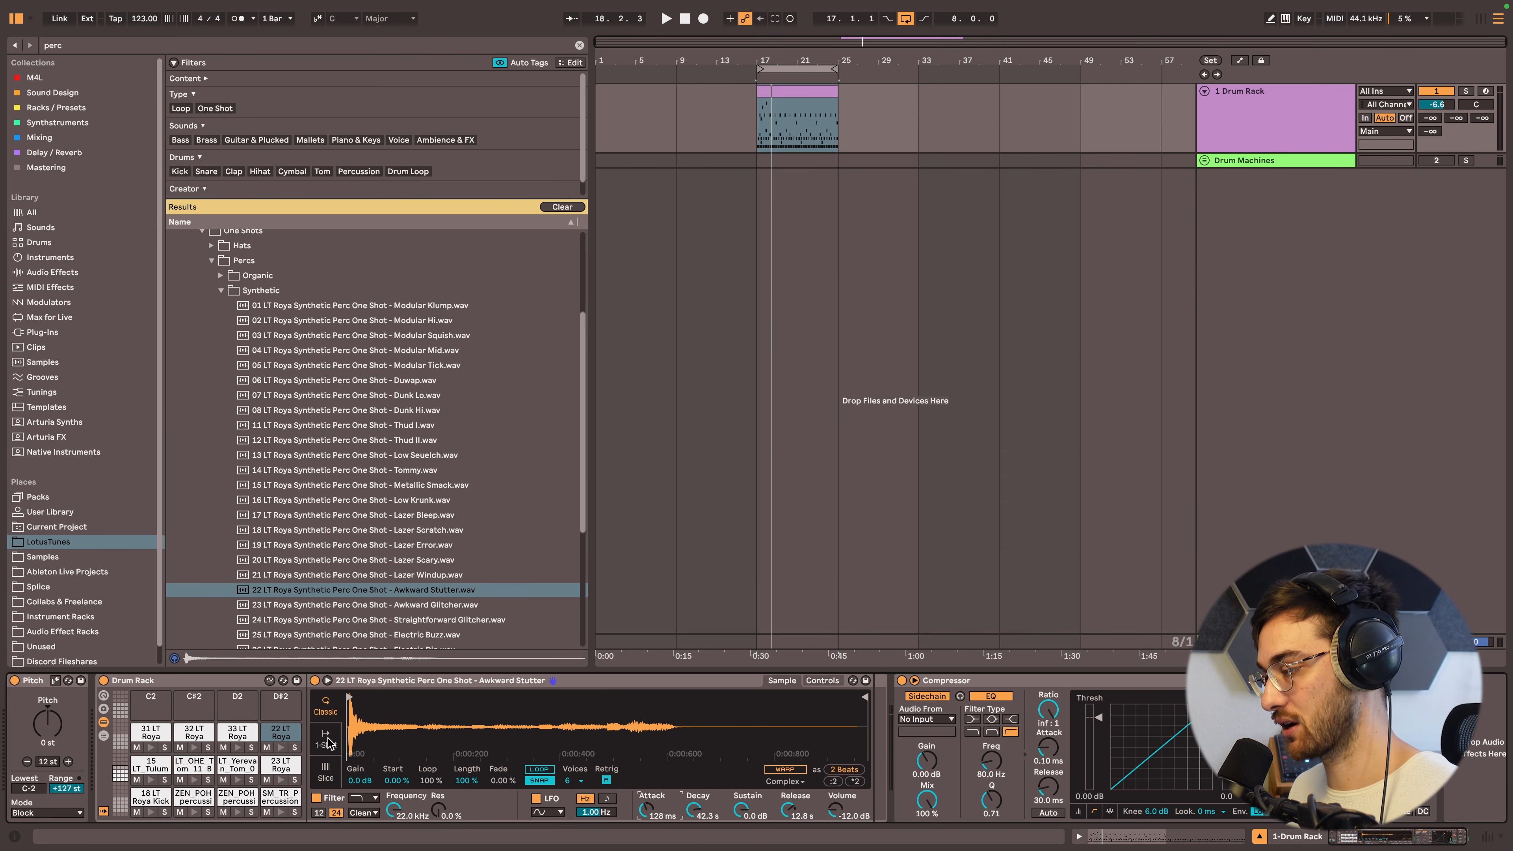
click(326, 739)
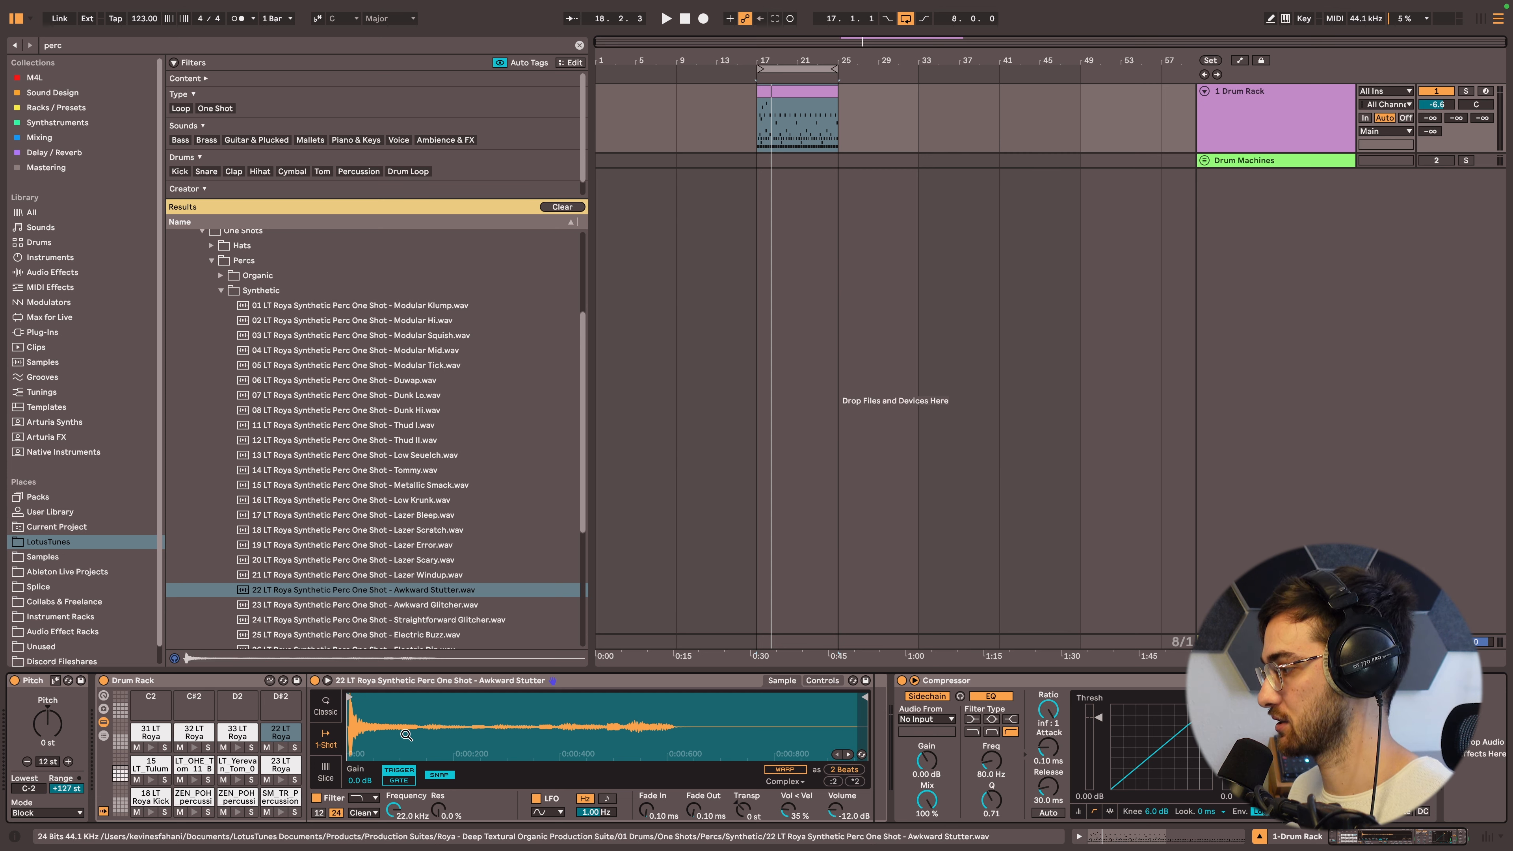
drag(865, 697, 523, 692)
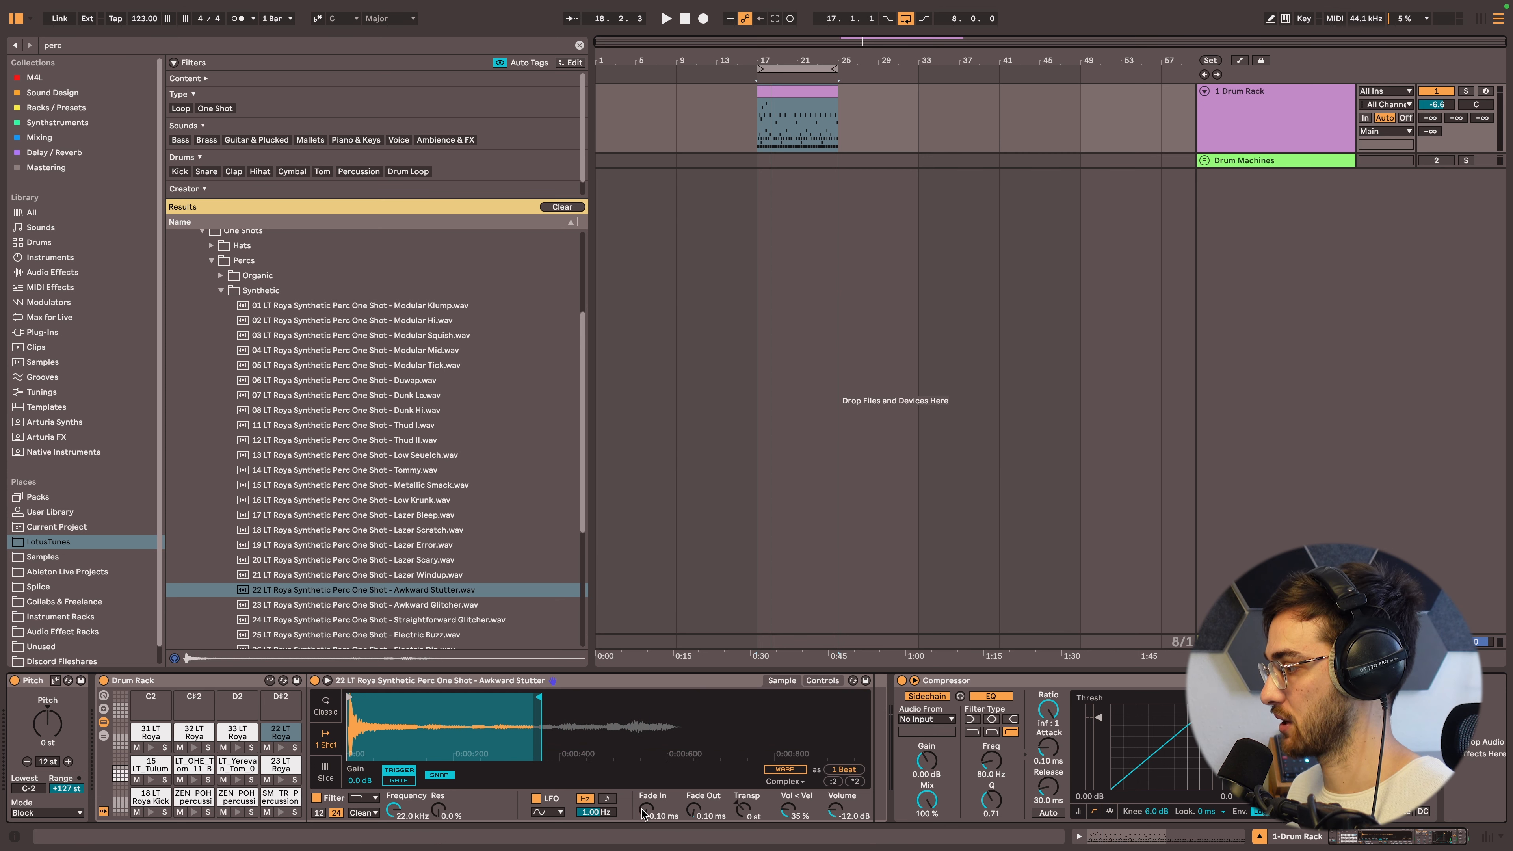
- Set the Awkward Stutter fade in to 64.0 ms and fade out to 176 ms, trim the sample's start slightly, and audition it
drag(648, 810, 648, 796)
drag(693, 810, 694, 769)
drag(349, 696, 365, 697)
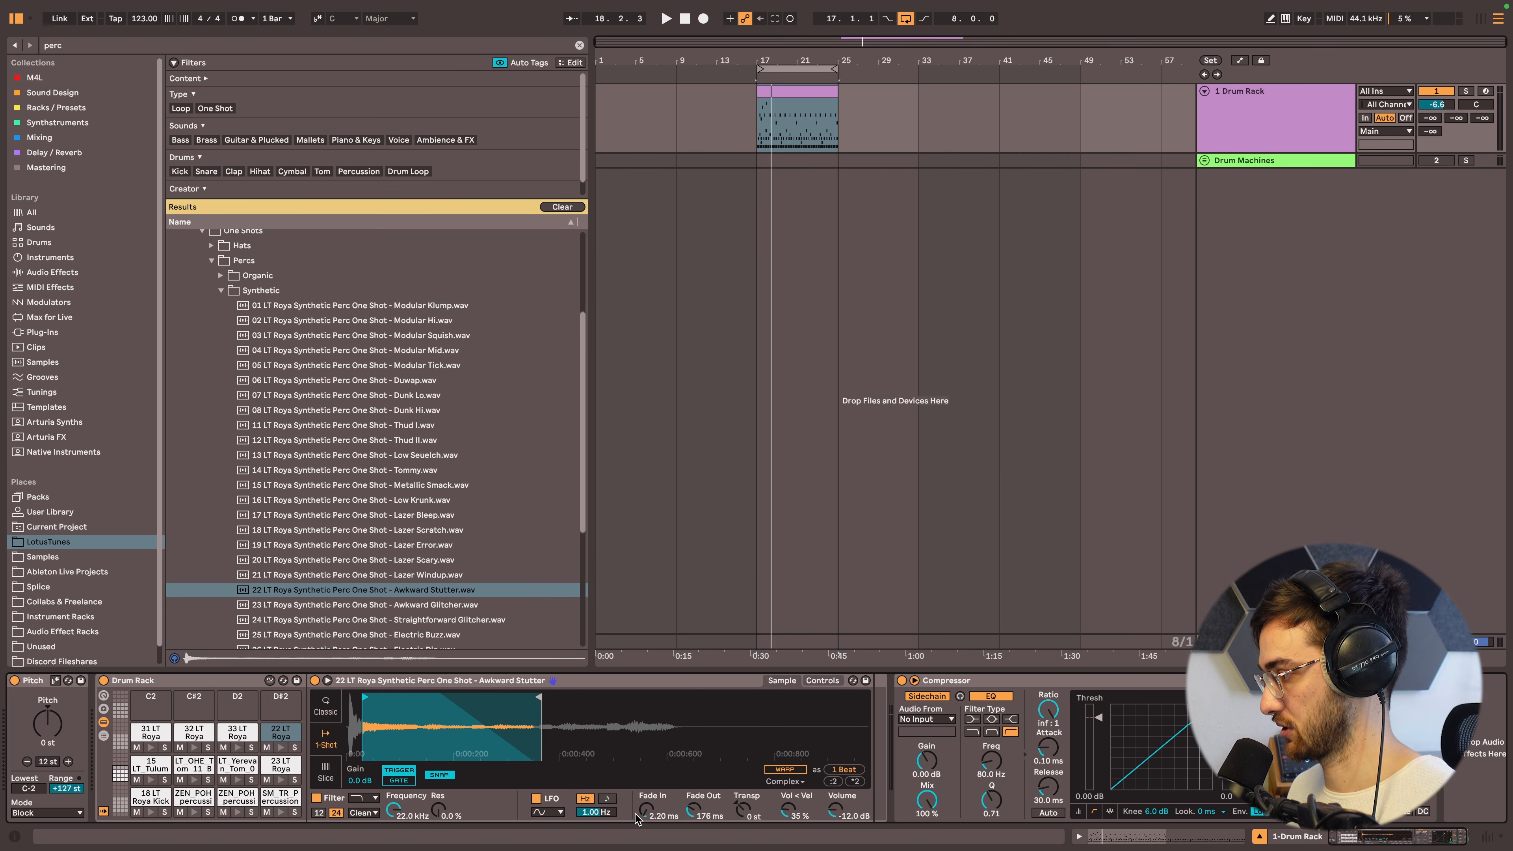
key(space)
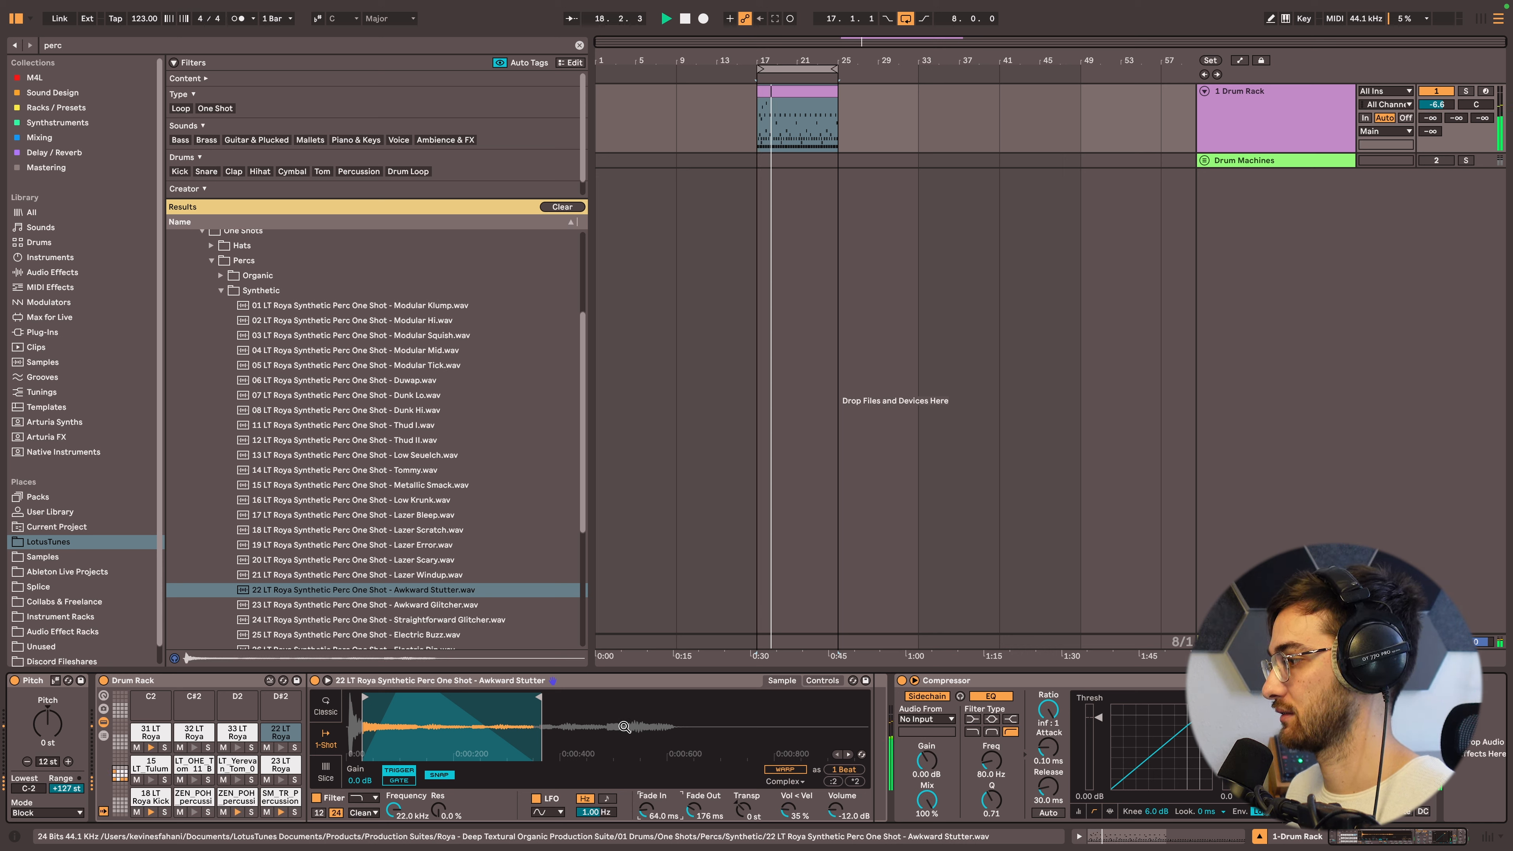
key(space)
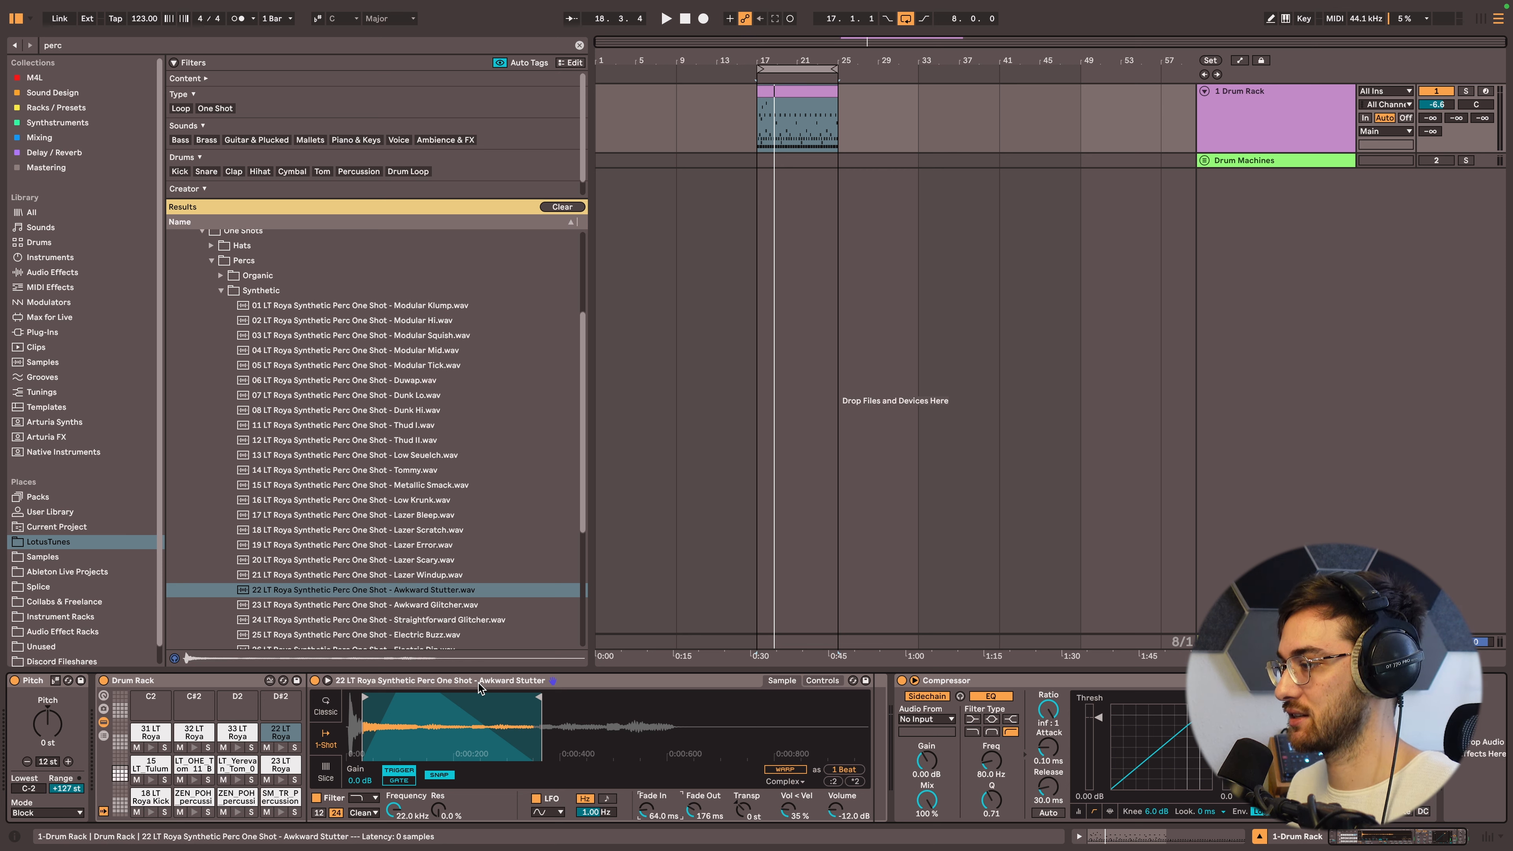
- Convert the Awkward Stutter Simpler to a Drum Sampler and set its effect to Sub Osc
click(481, 685)
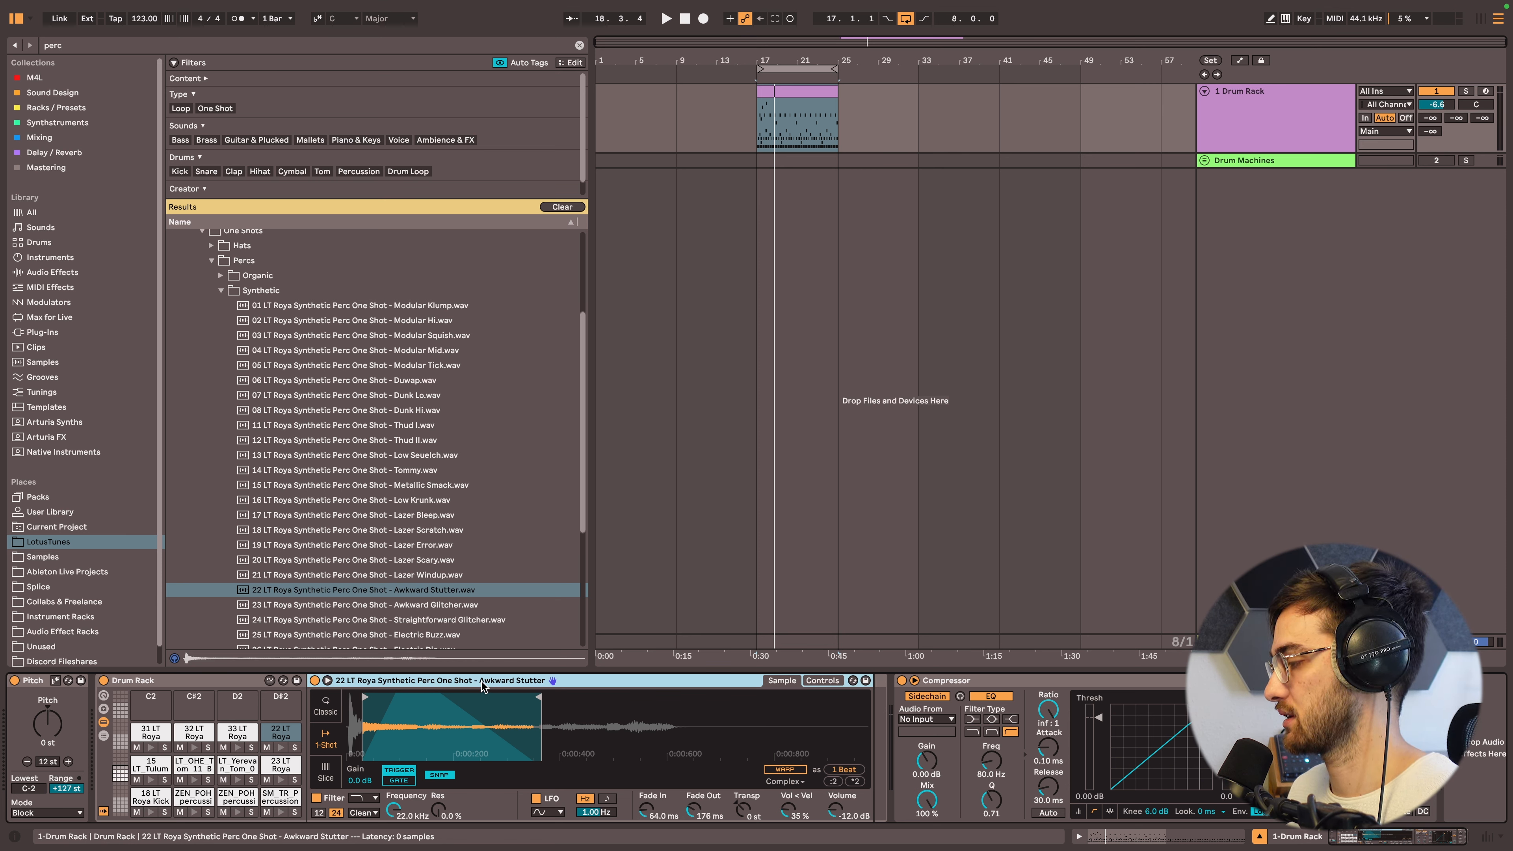
right_click(491, 683)
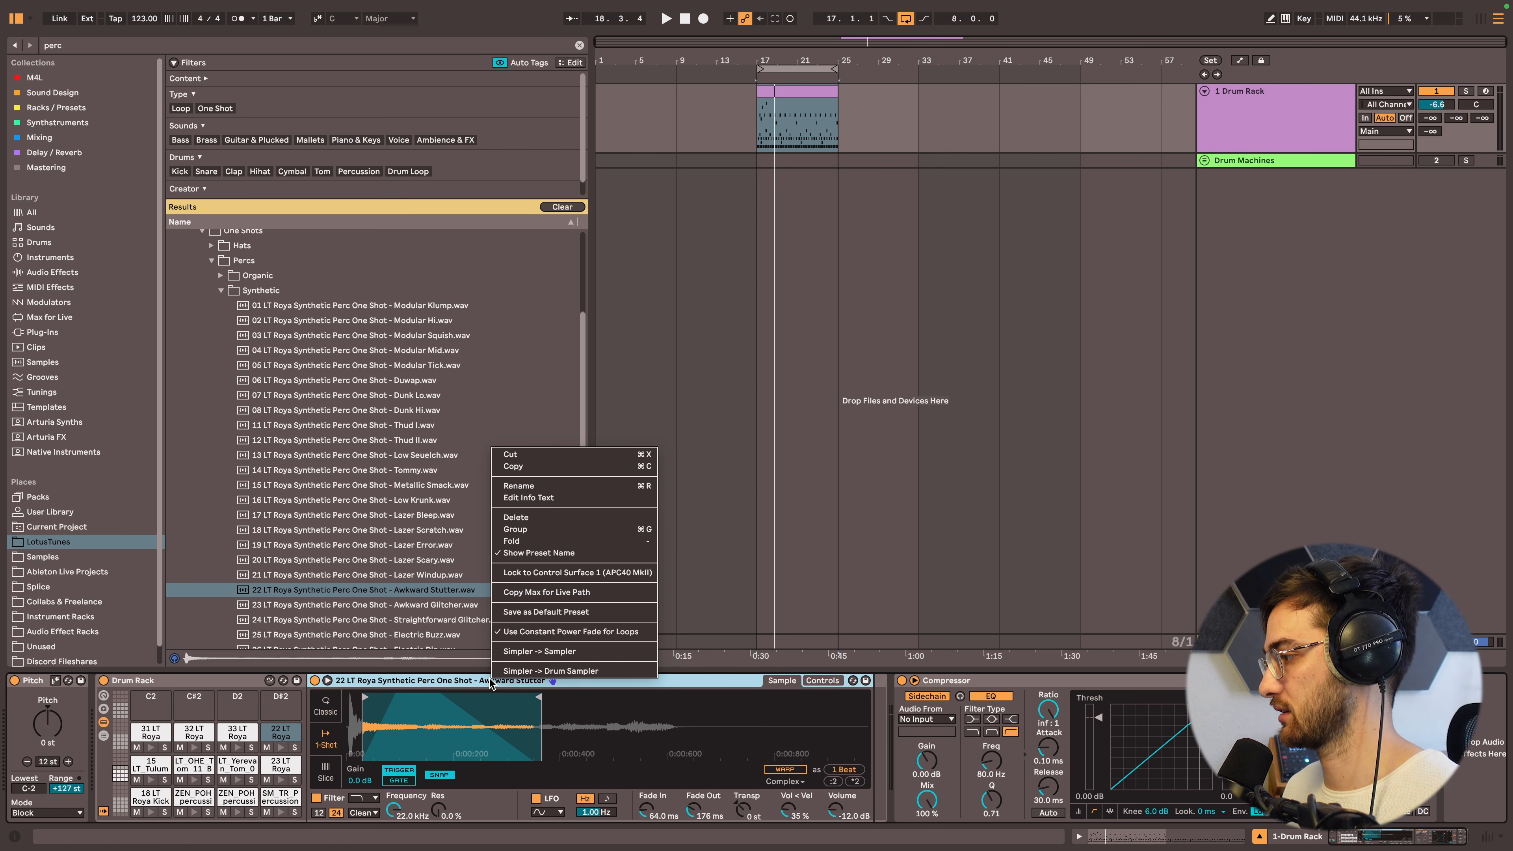
click(538, 672)
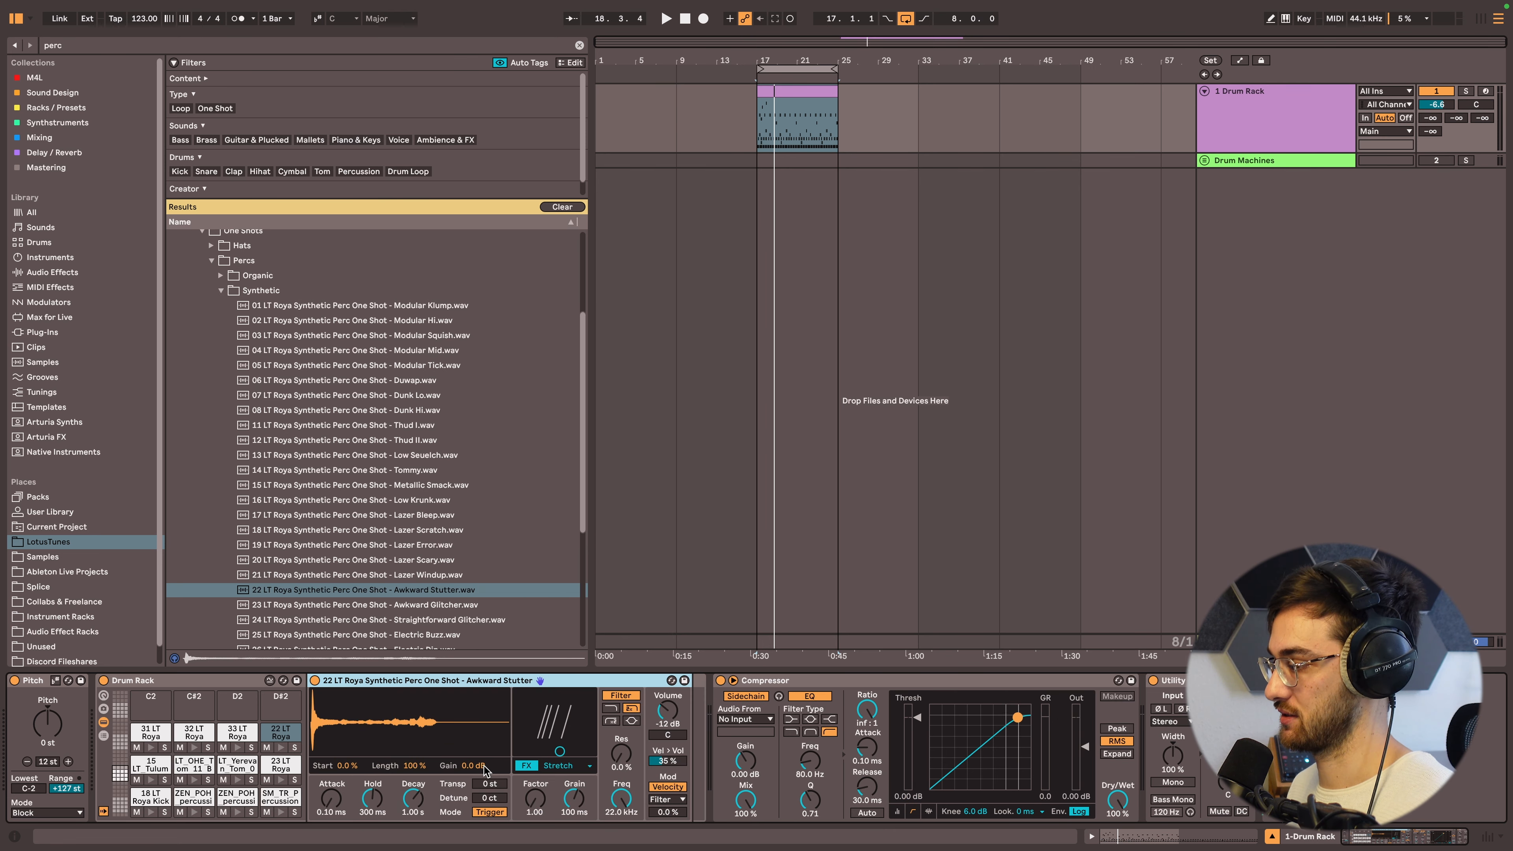
click(563, 769)
click(590, 747)
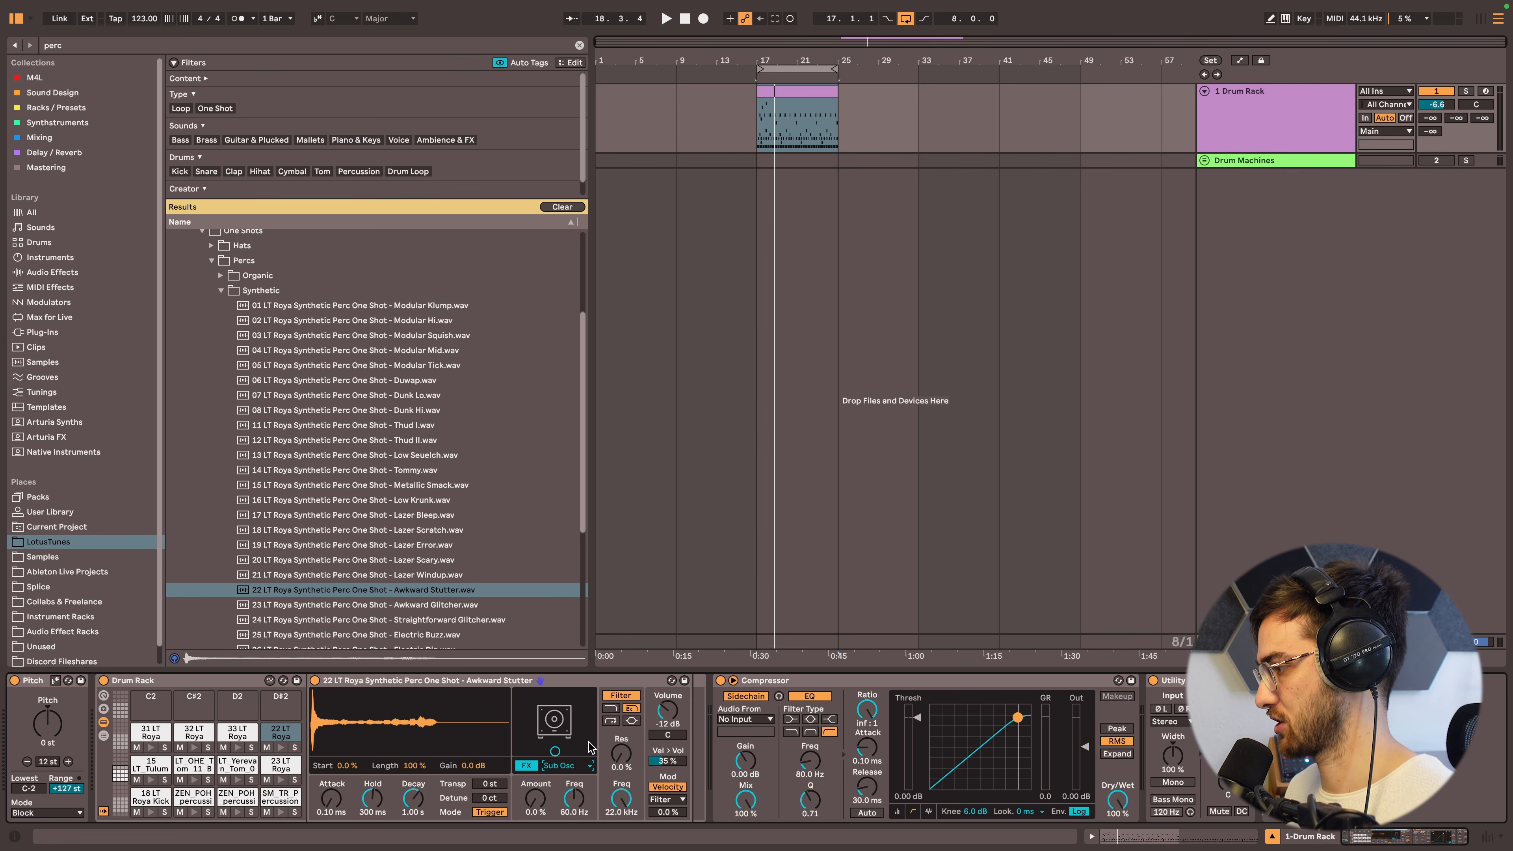
- Switch the Awkward Stutter effect to Loop with 14% offset and 219 ms length, and set its filter to 593 Hz with 34% resonance
key(space)
drag(552, 705, 536, 737)
click(559, 767)
click(561, 675)
key(space)
key(space)
key(space)
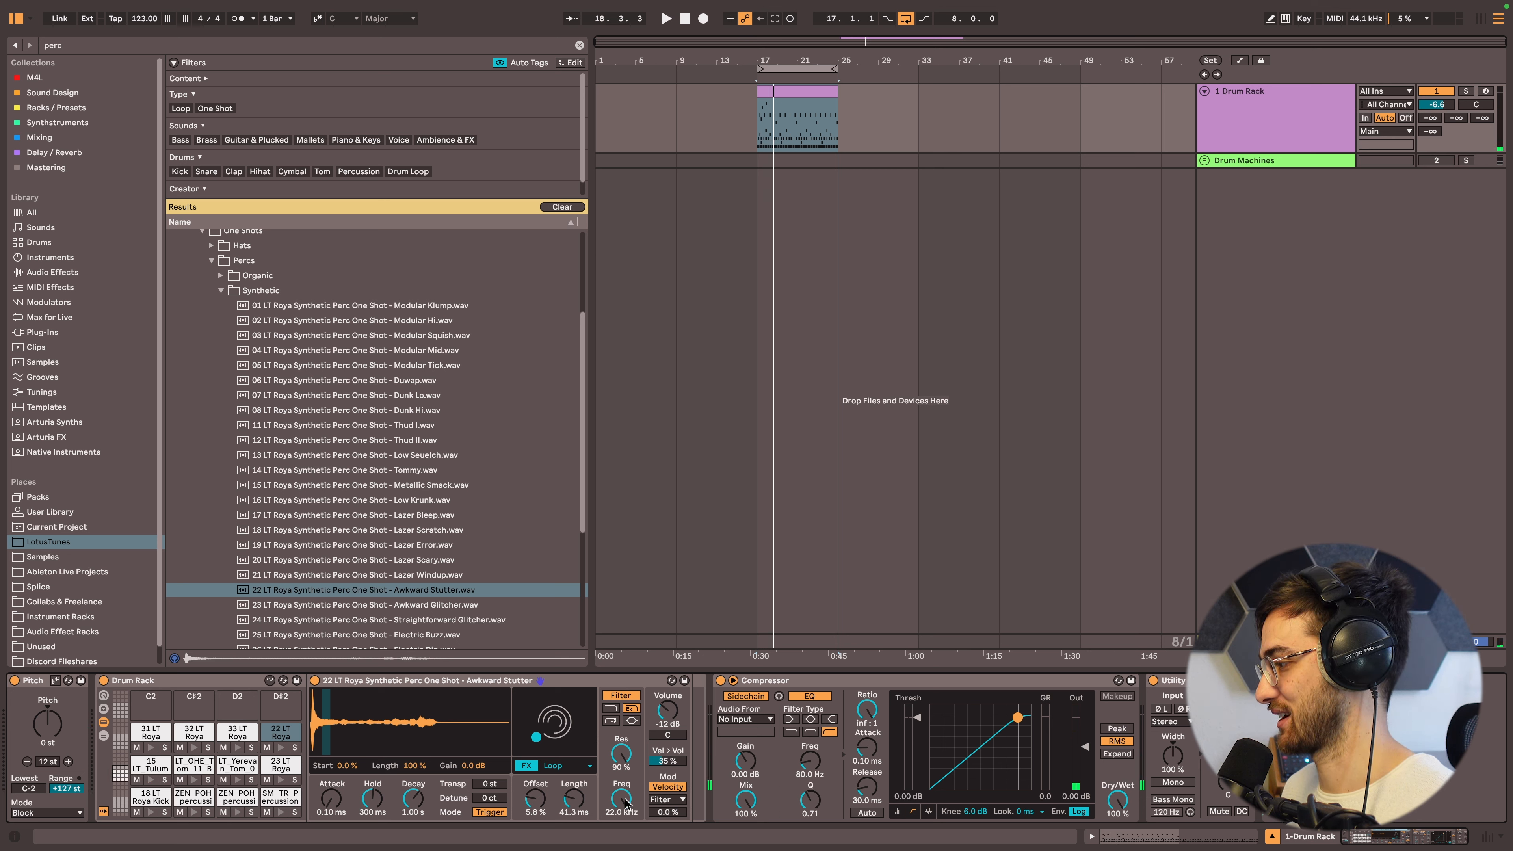
key(space)
drag(621, 794, 567, 786)
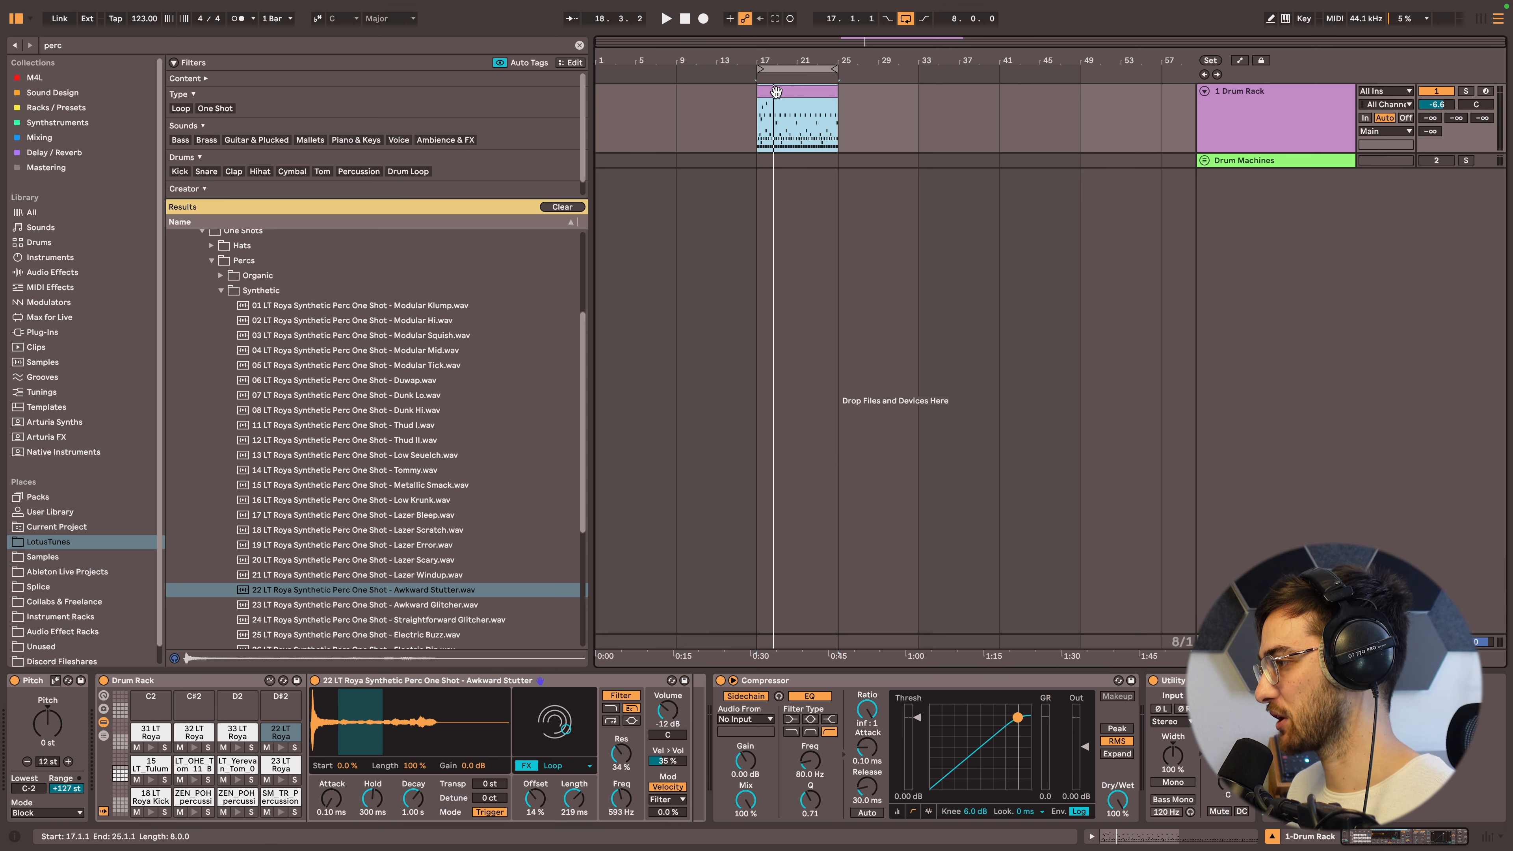
- Add a 32 LT Roya Organic Perc note to the drum clip, starting at 2.3.2
key(shift+Tab)
drag(693, 407, 499, 396)
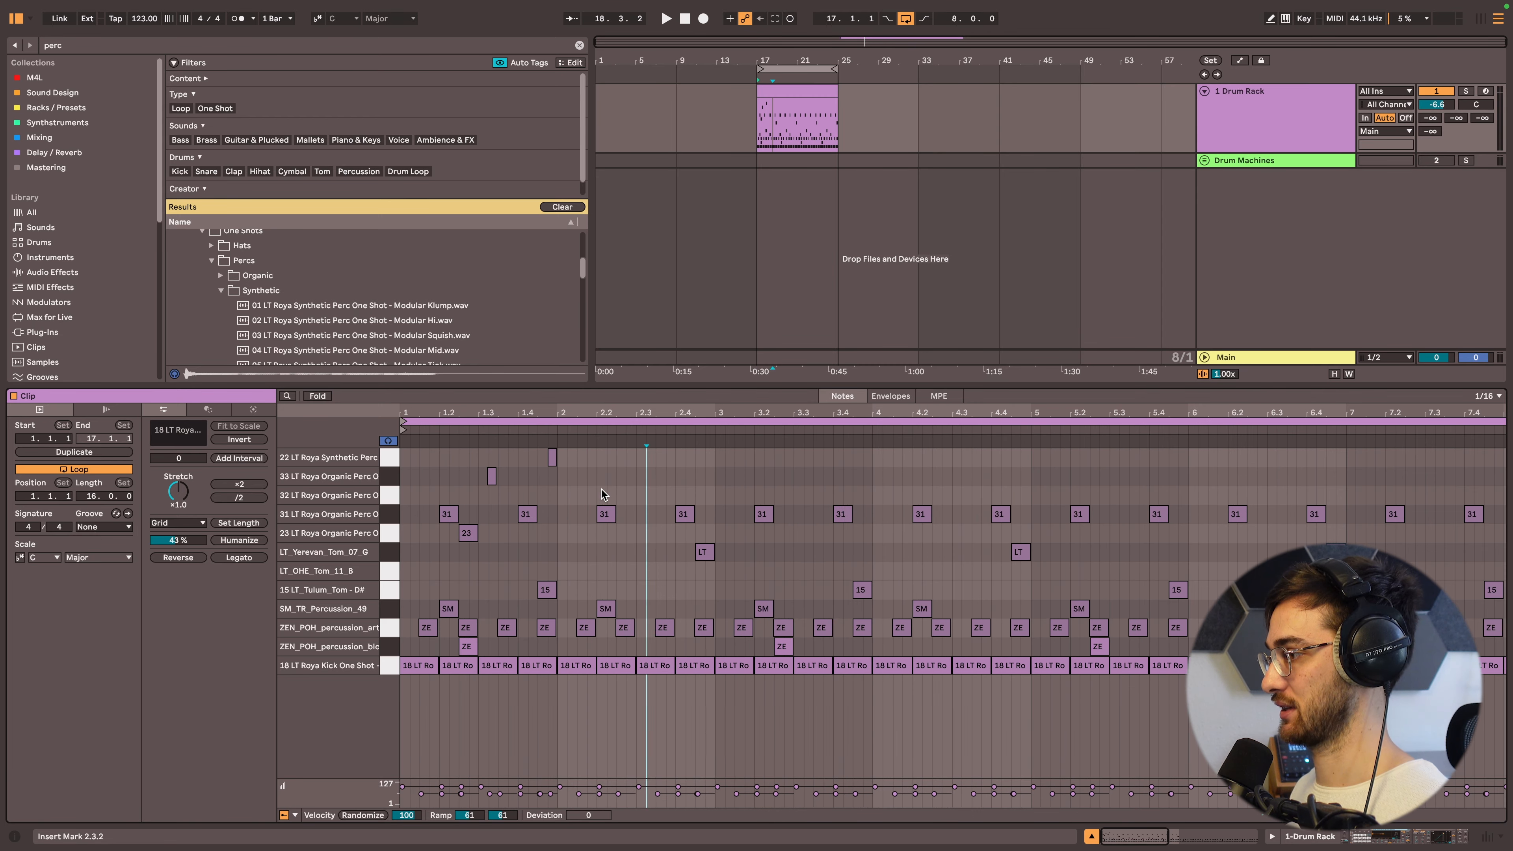
double_click(655, 495)
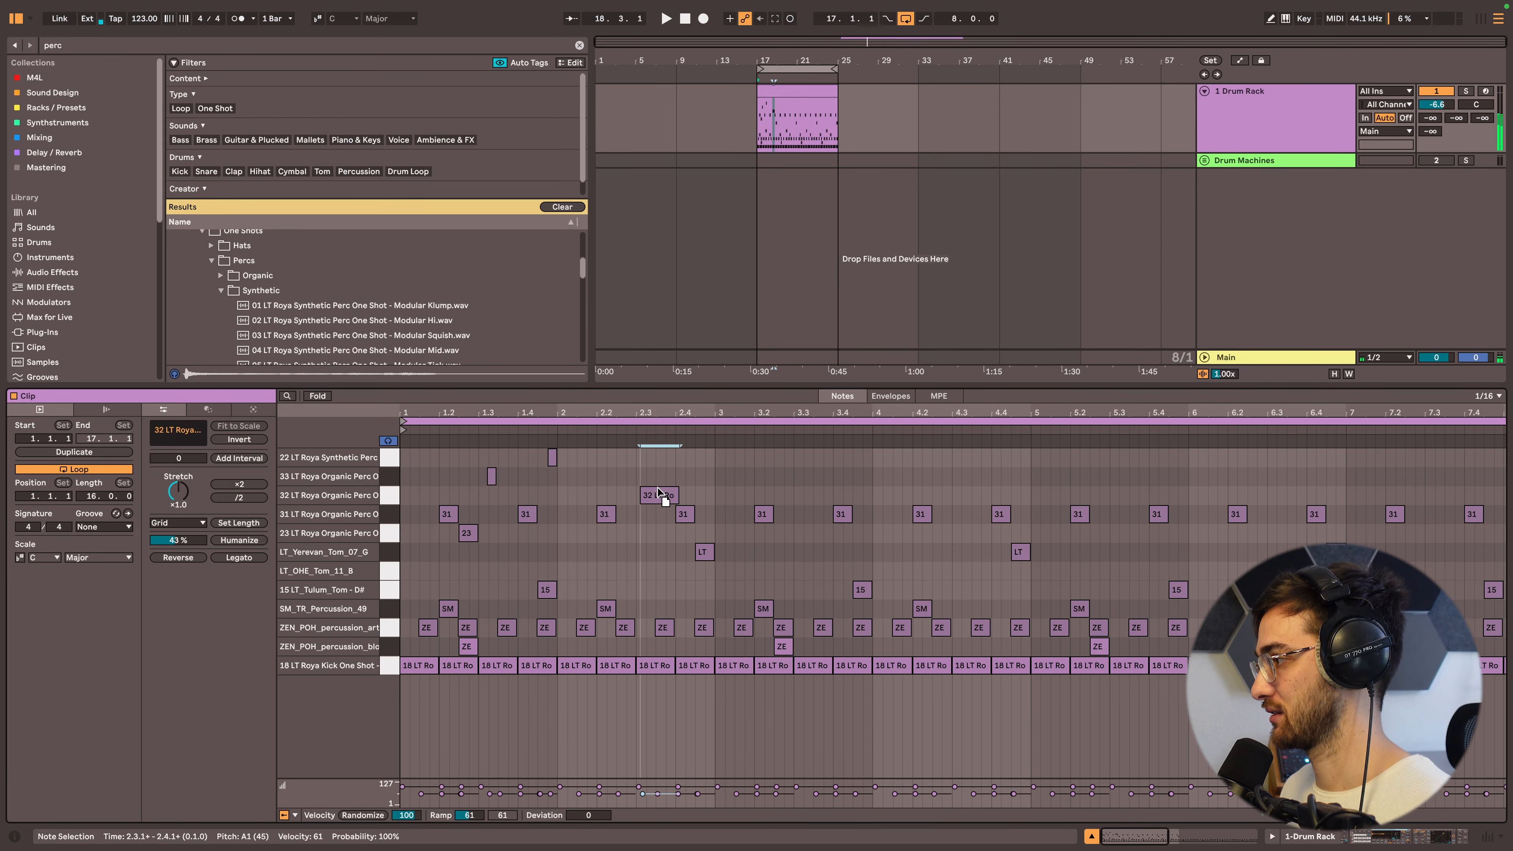
scroll(650, 441, up, 5)
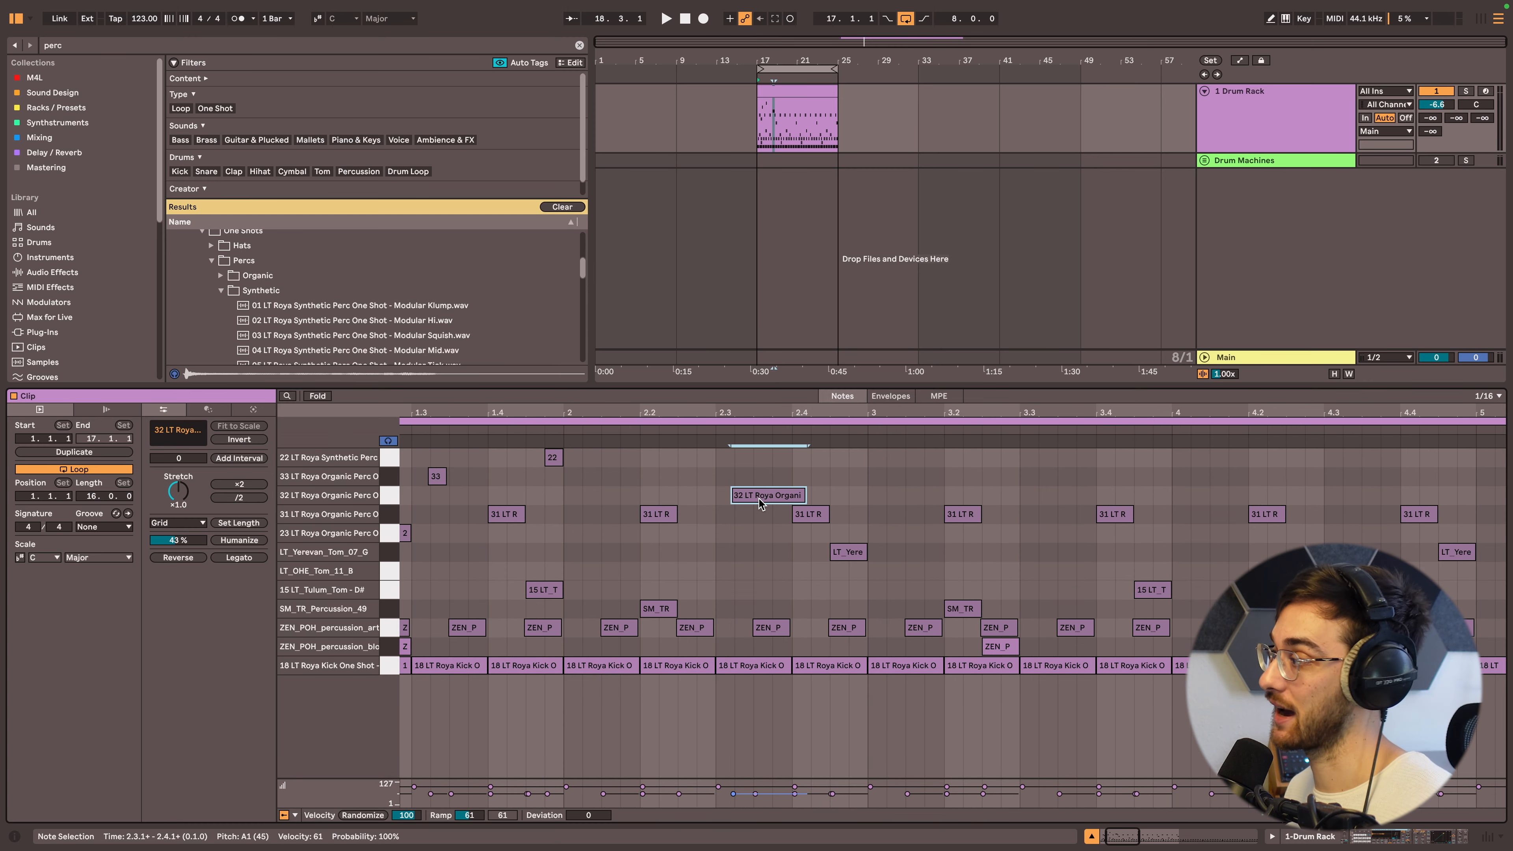
drag(758, 498, 756, 493)
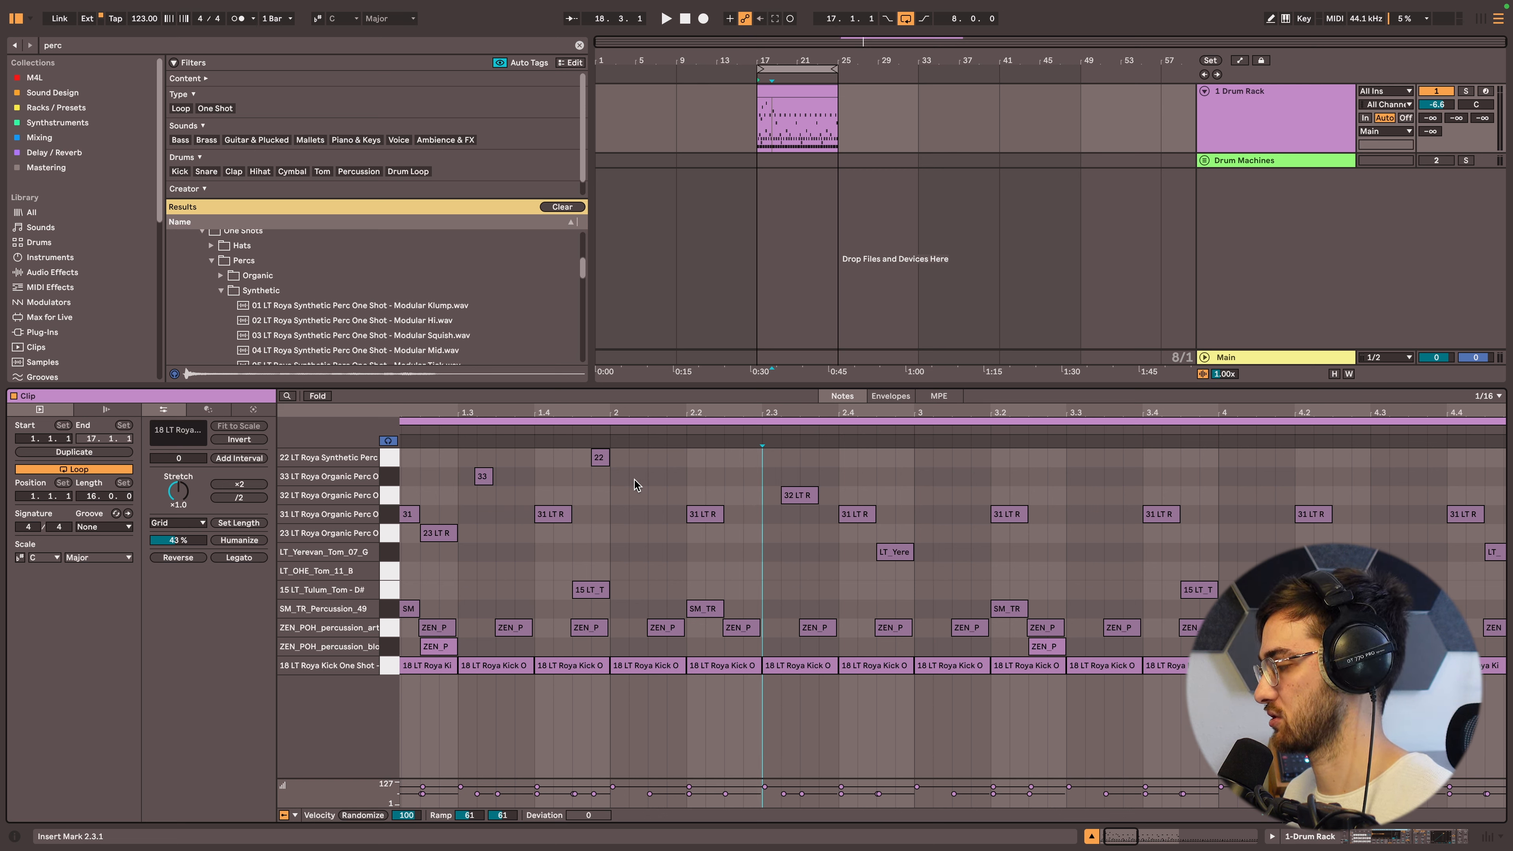
- Audition the 32 LT Roya Organic Perc note within the groove, playing from the loop start and from 2.3.1
key(alt+space)
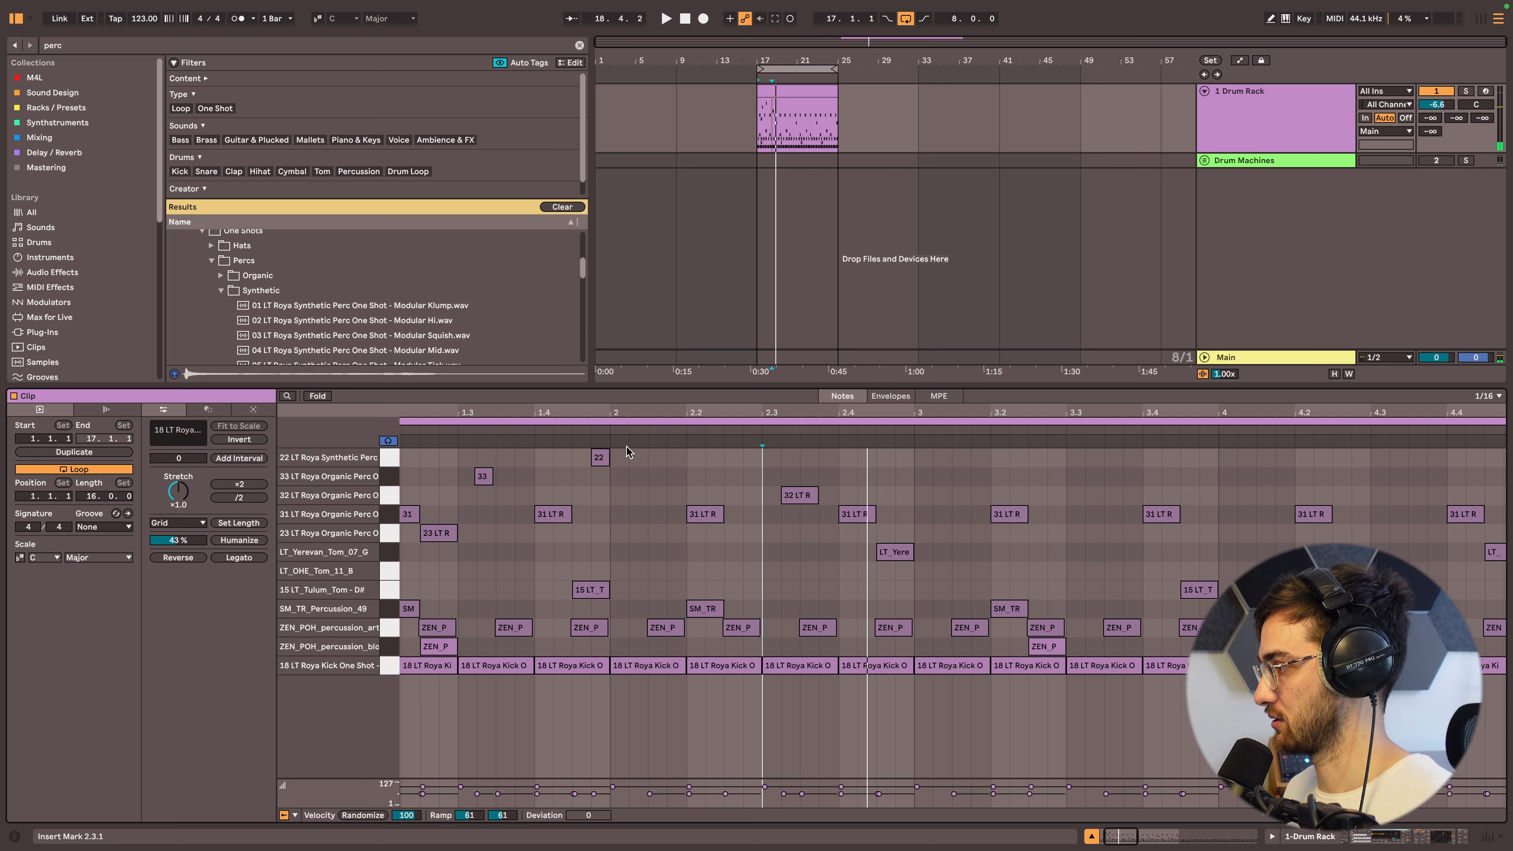
drag(642, 411, 640, 361)
key(space)
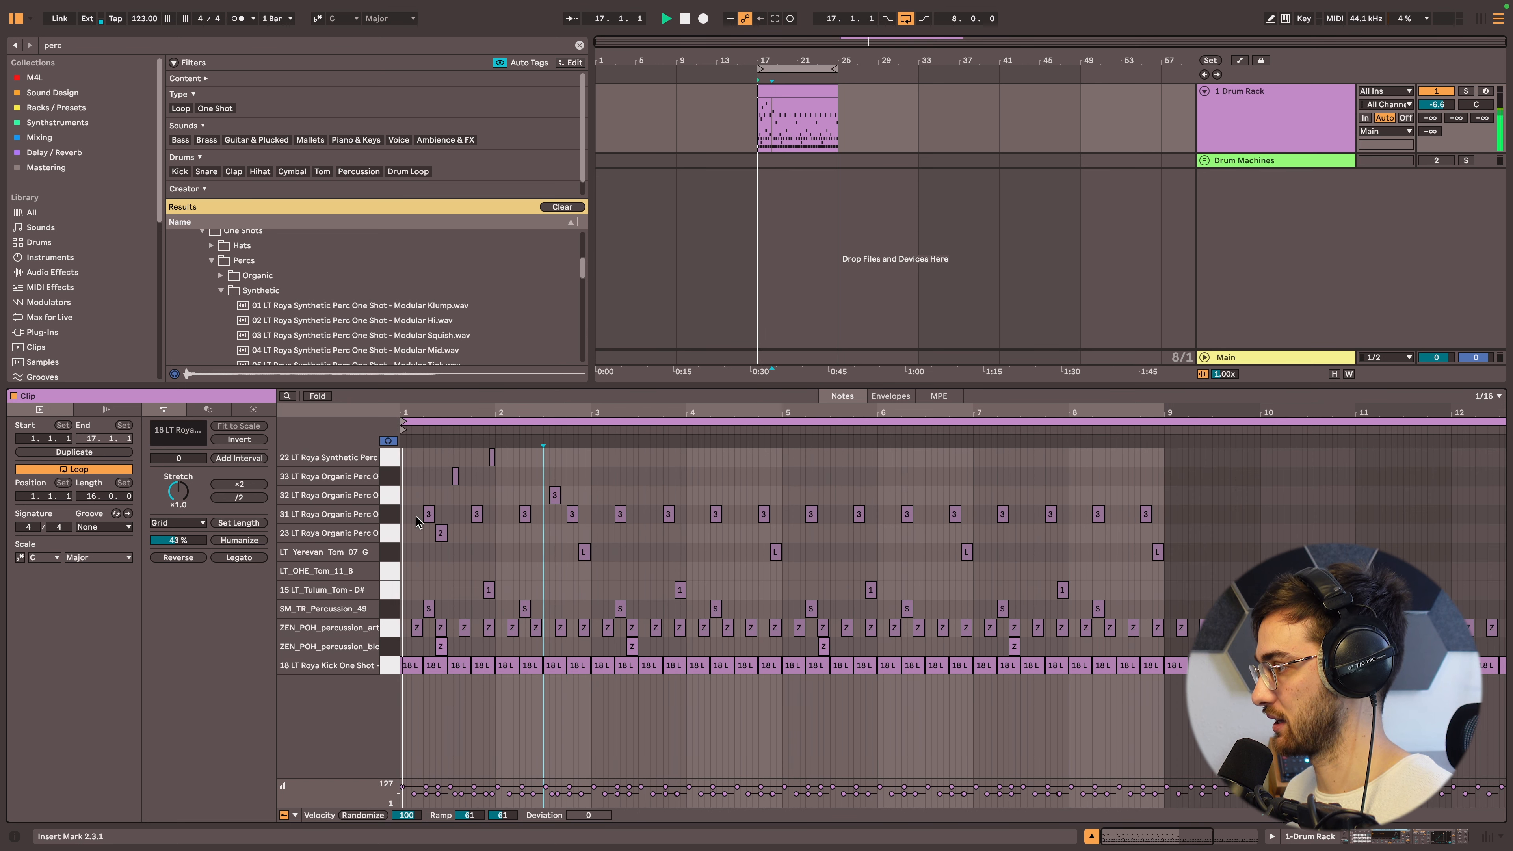
key(space)
key(space)
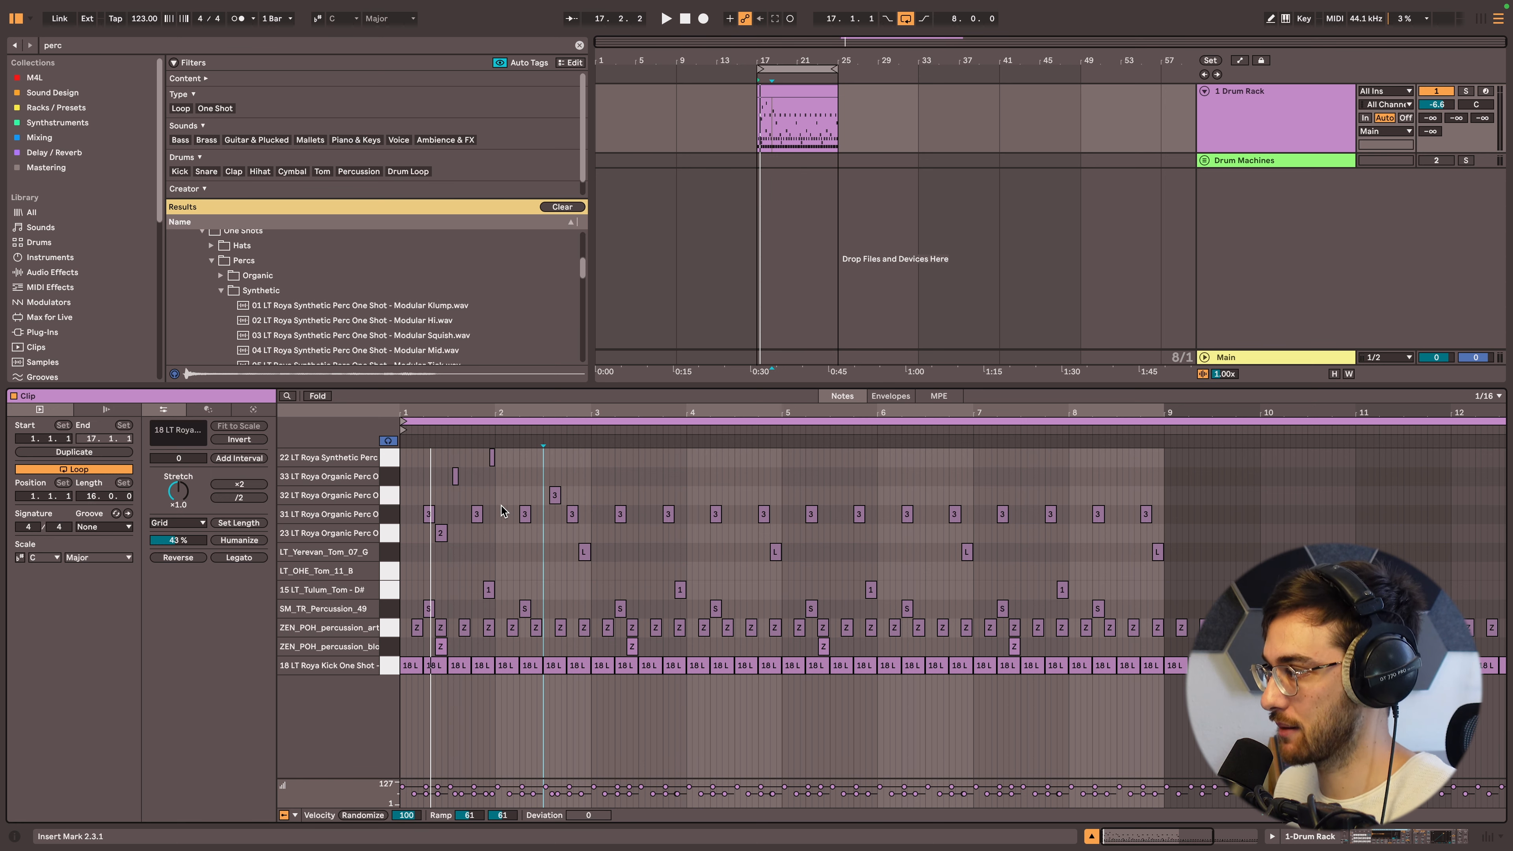
drag(538, 414, 539, 476)
click(590, 480)
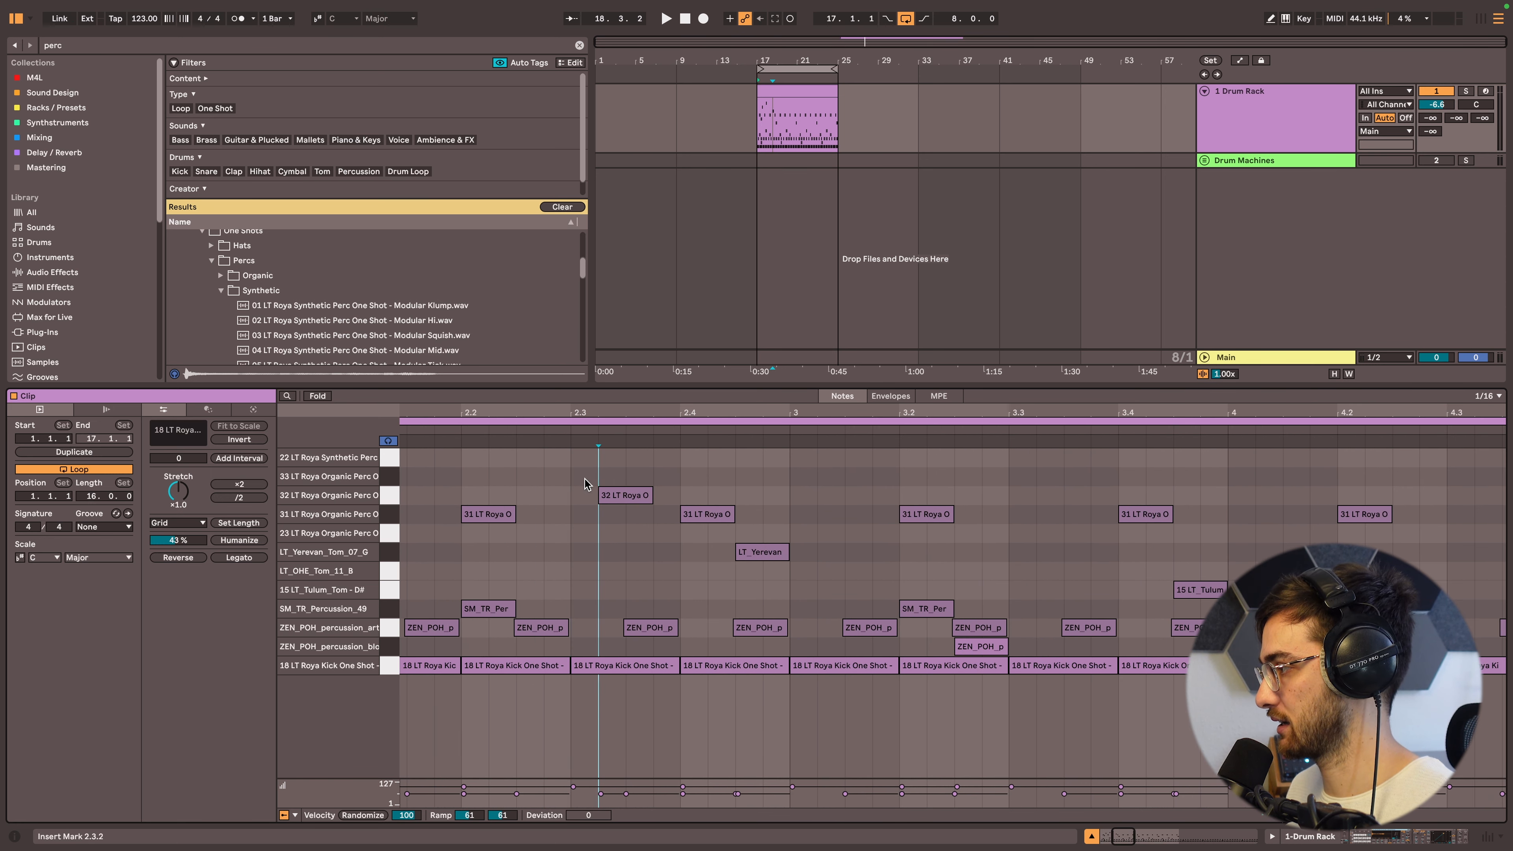
click(570, 460)
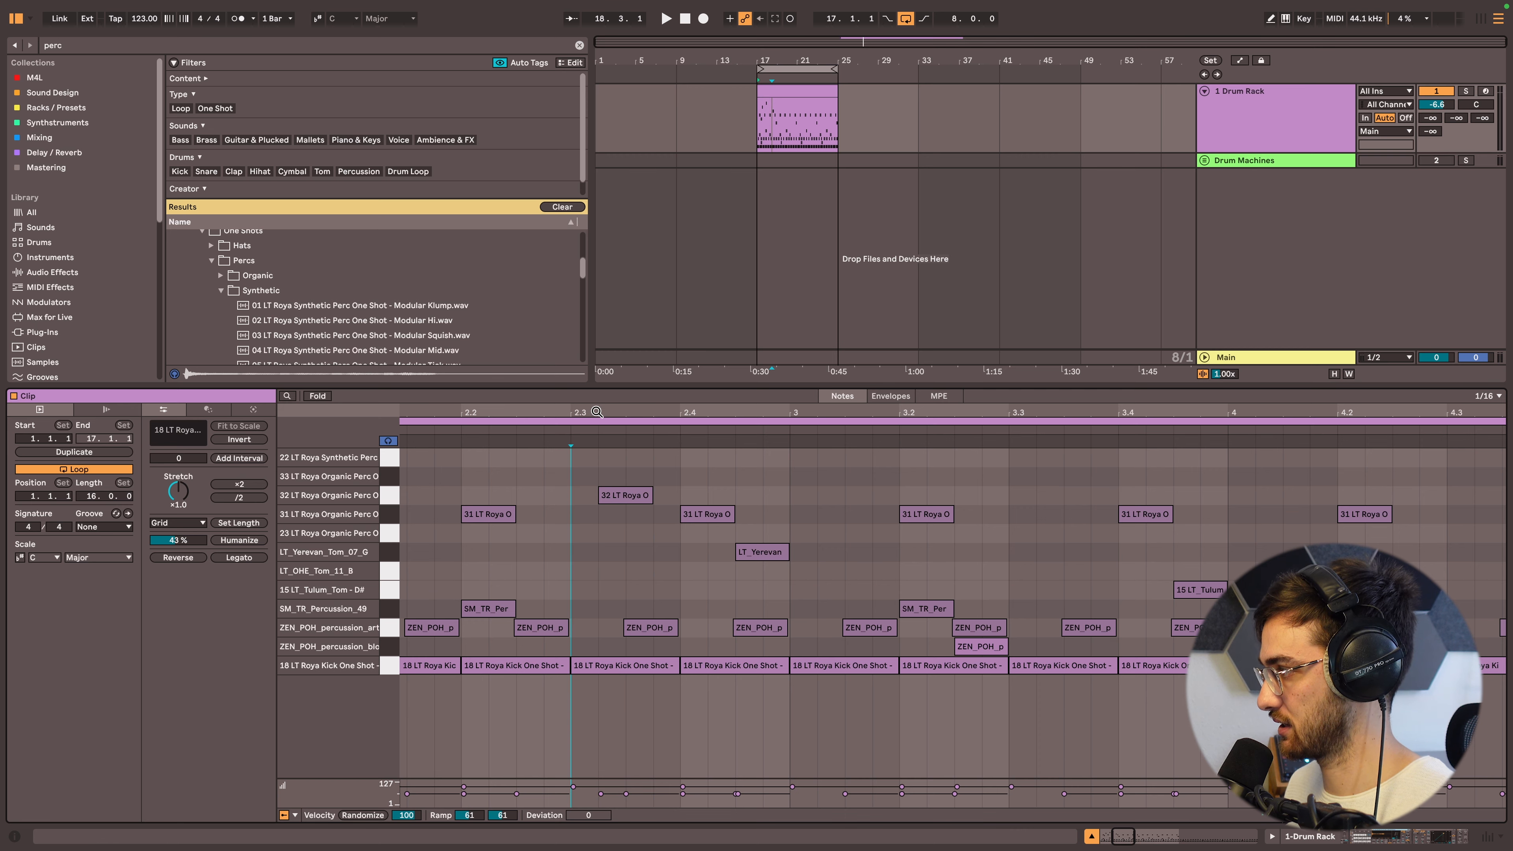
drag(599, 414, 600, 412)
key(space)
key(space)
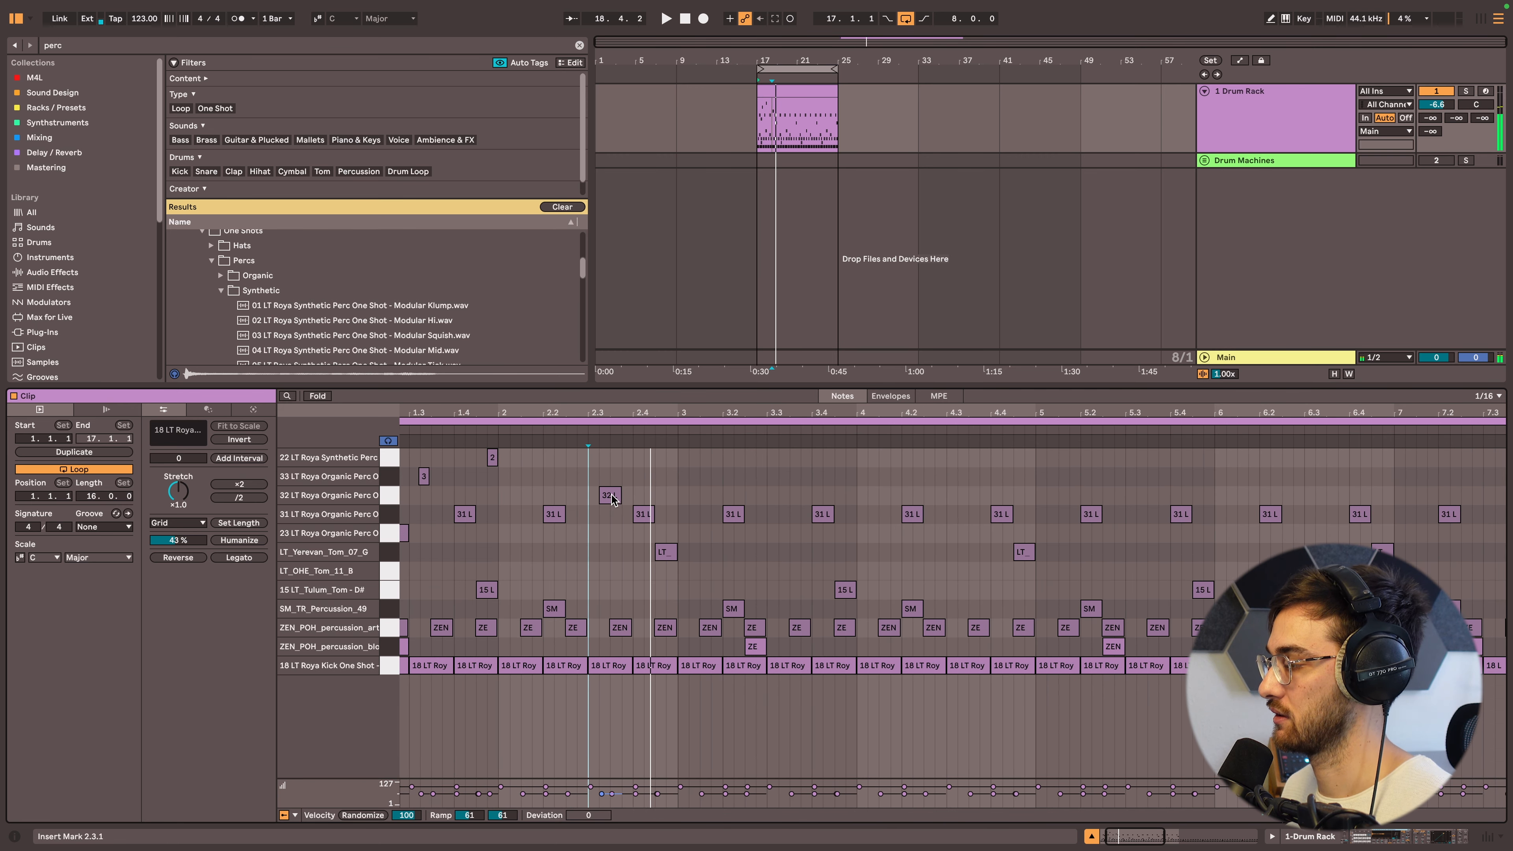
- Move the 32 LT Roya Organic Perc note to 2.3.3 and audition it with playback from 2.2.3
scroll(589, 419, left, 2)
click(591, 489)
click(610, 484)
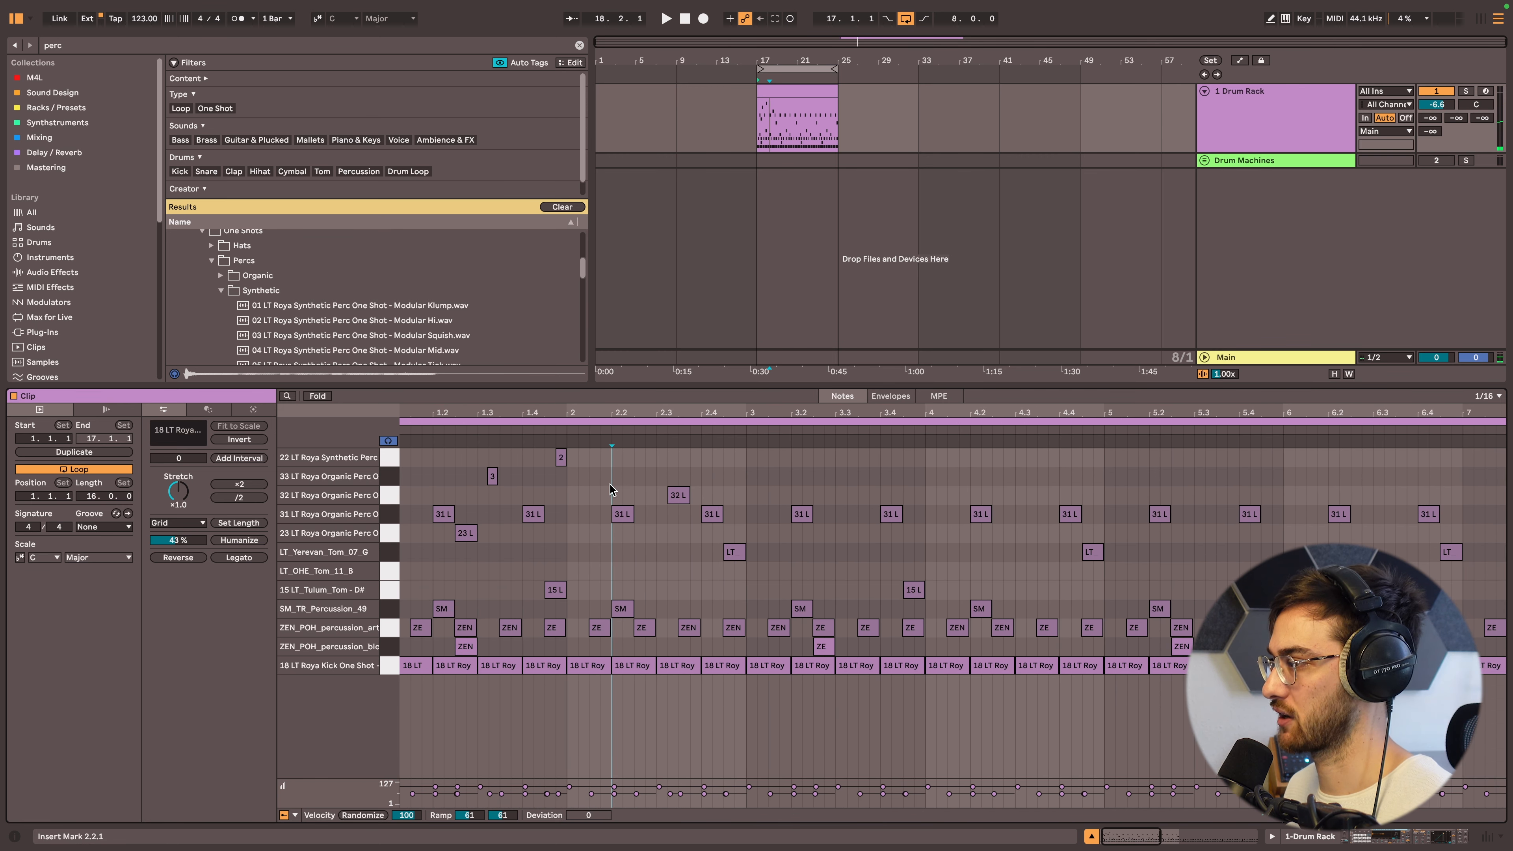
click(635, 488)
key(space)
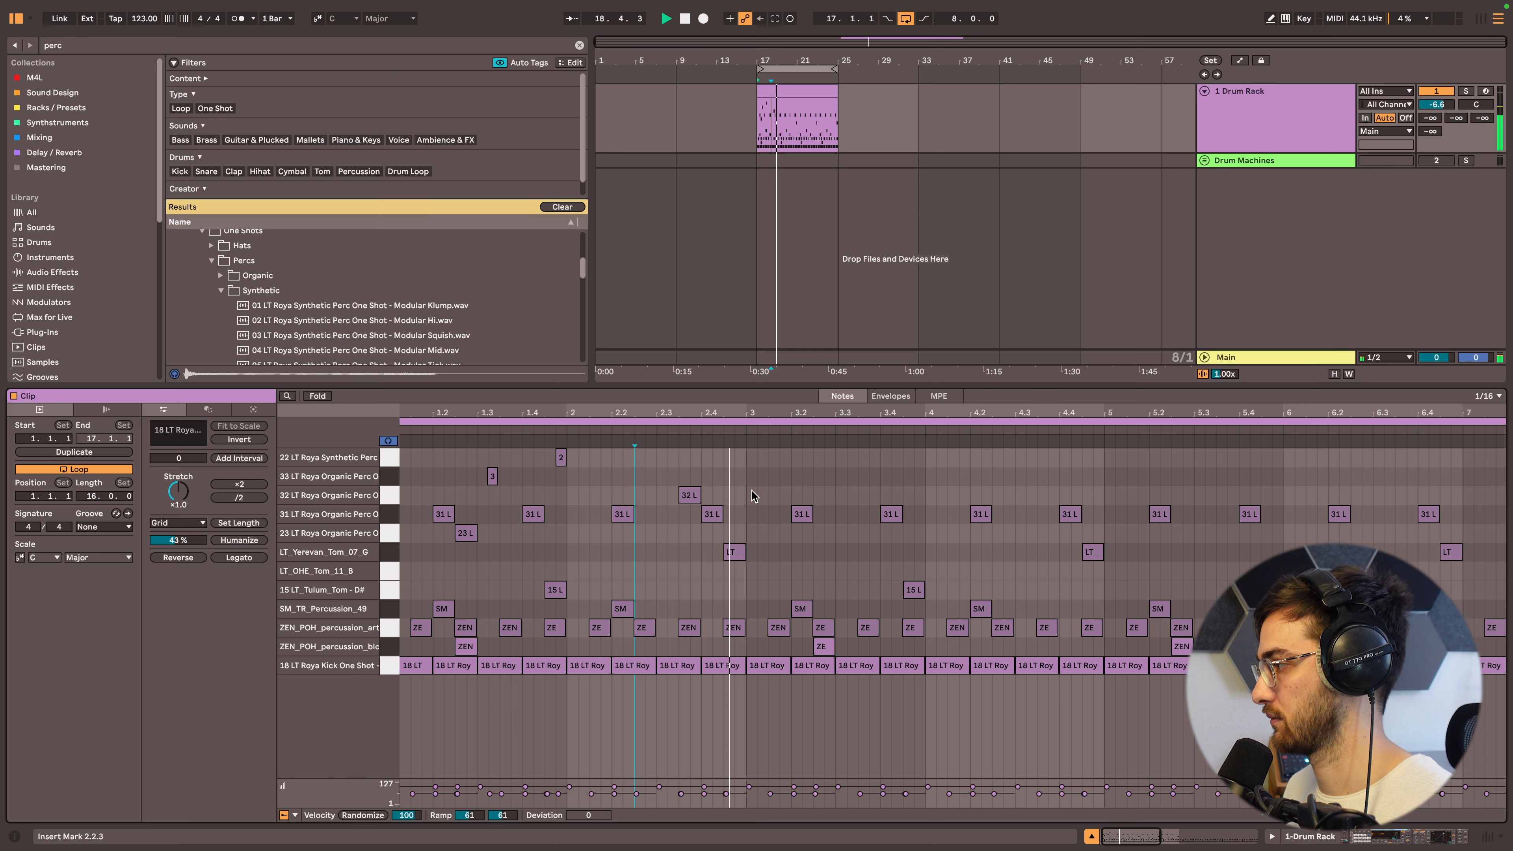
key(space)
- Duplicate the first two bars of the 32 LT Roya Organic Perc lane across the eight-bar loop and audition it
drag(744, 489, 398, 504)
key(super+d)
drag(787, 410, 787, 382)
key(super+d)
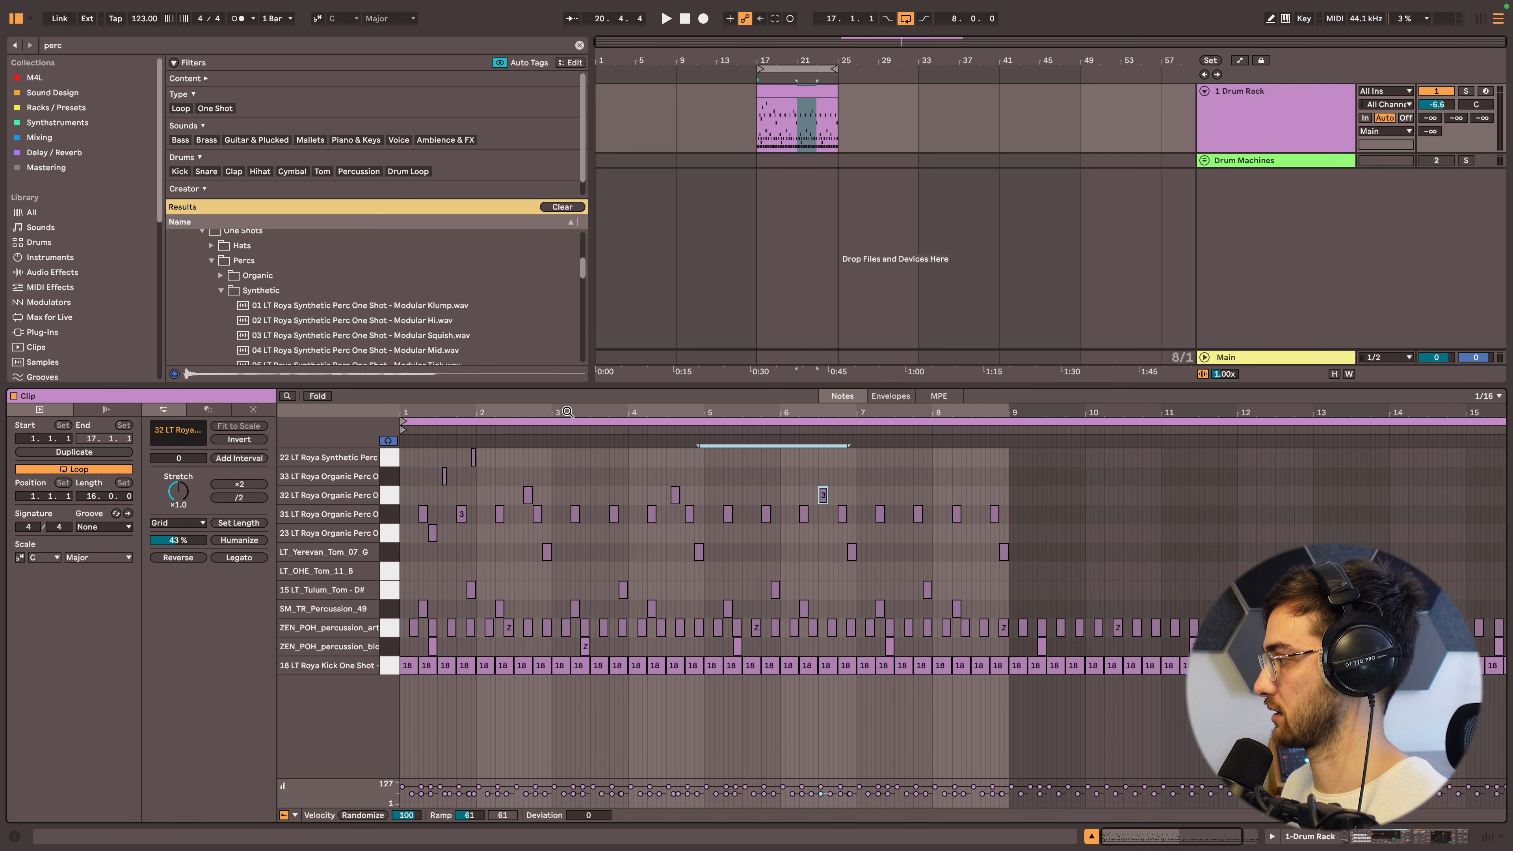
key(super+d)
key(space)
- Convert the 32 LT Roya Organic Perc Another Conga Simpler to a Drum Sampler
key(shift+Tab)
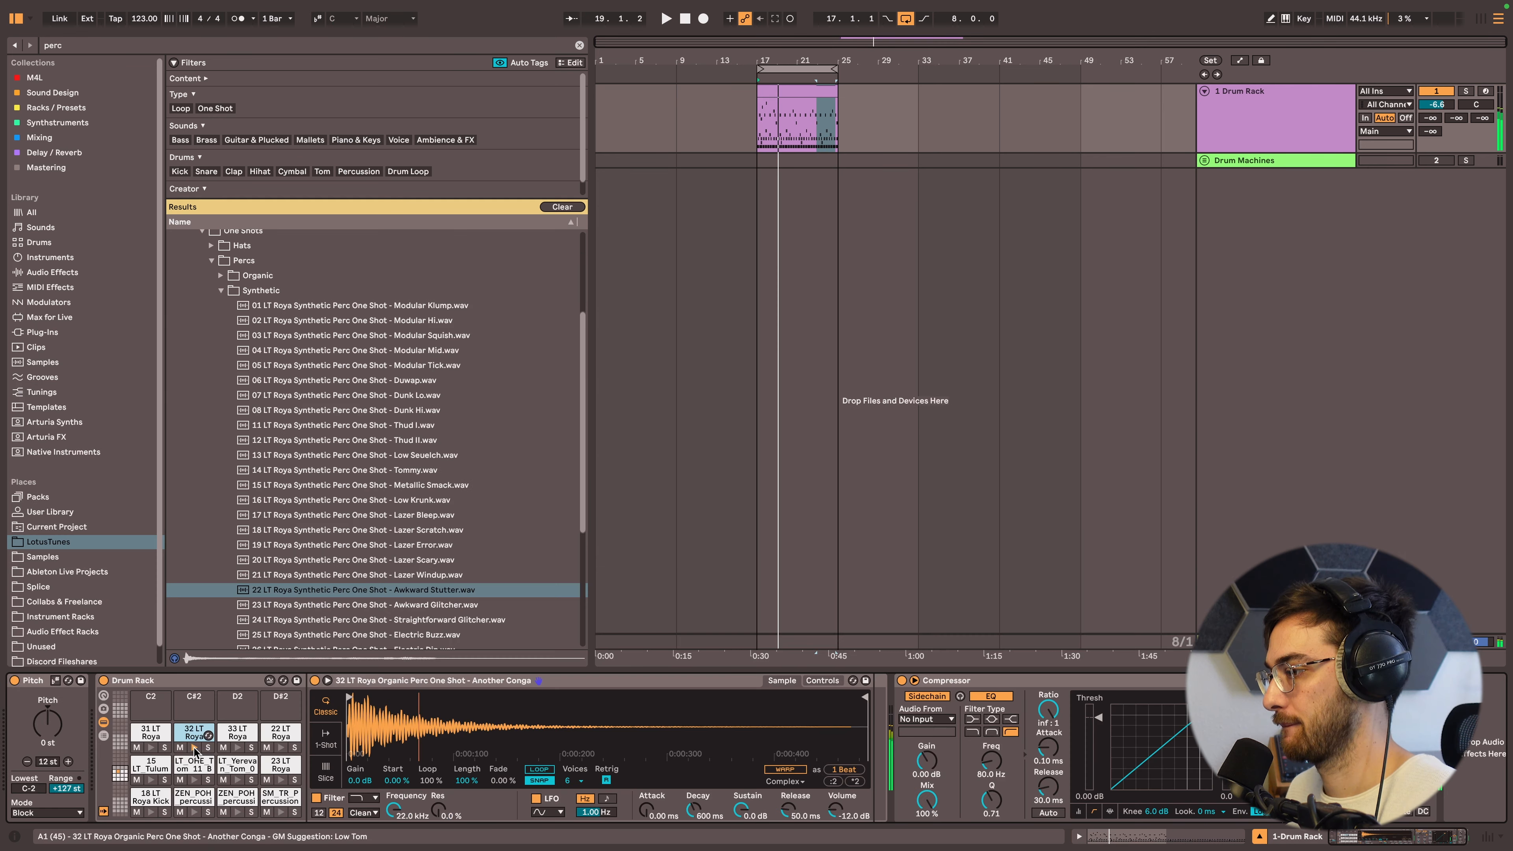
right_click(494, 685)
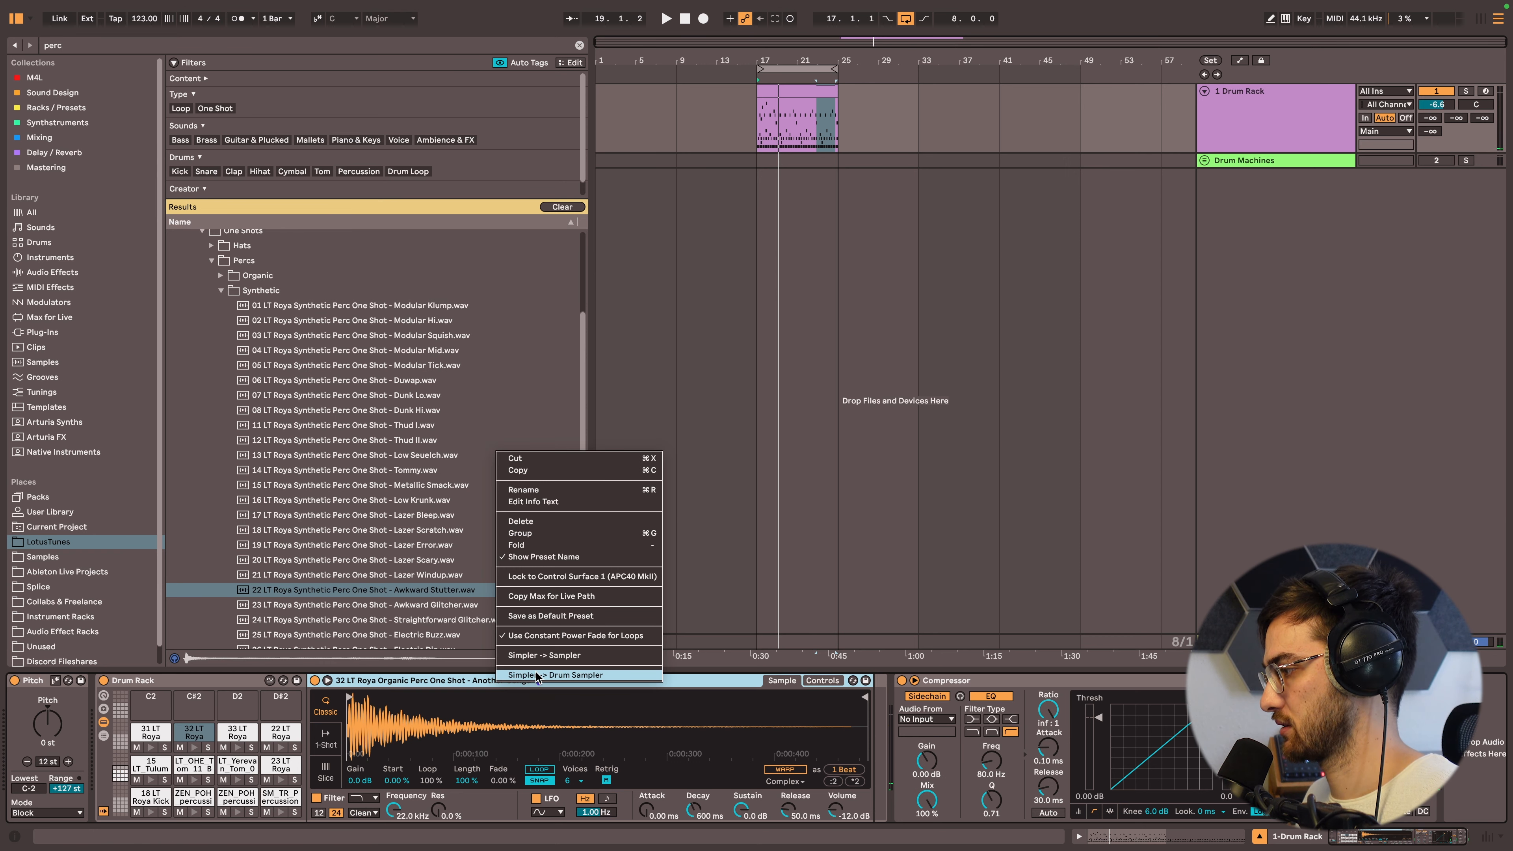
click(537, 674)
- Play from 2.3.1 and set the Another Conga Stretch effect to a factor of 11.97 and a grain of 55.2 ms
key(shift+Tab)
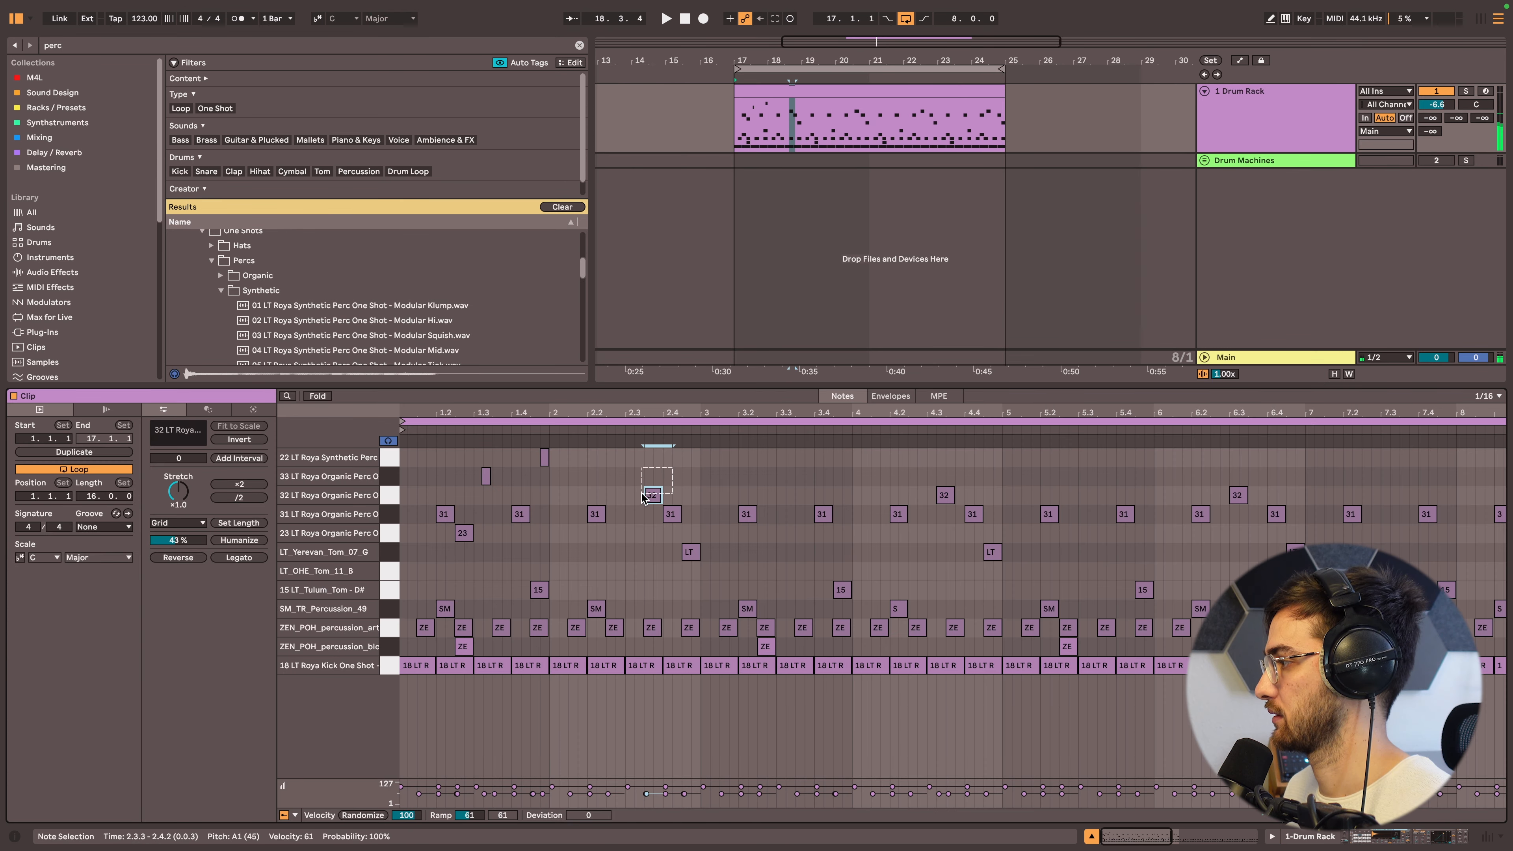
click(611, 477)
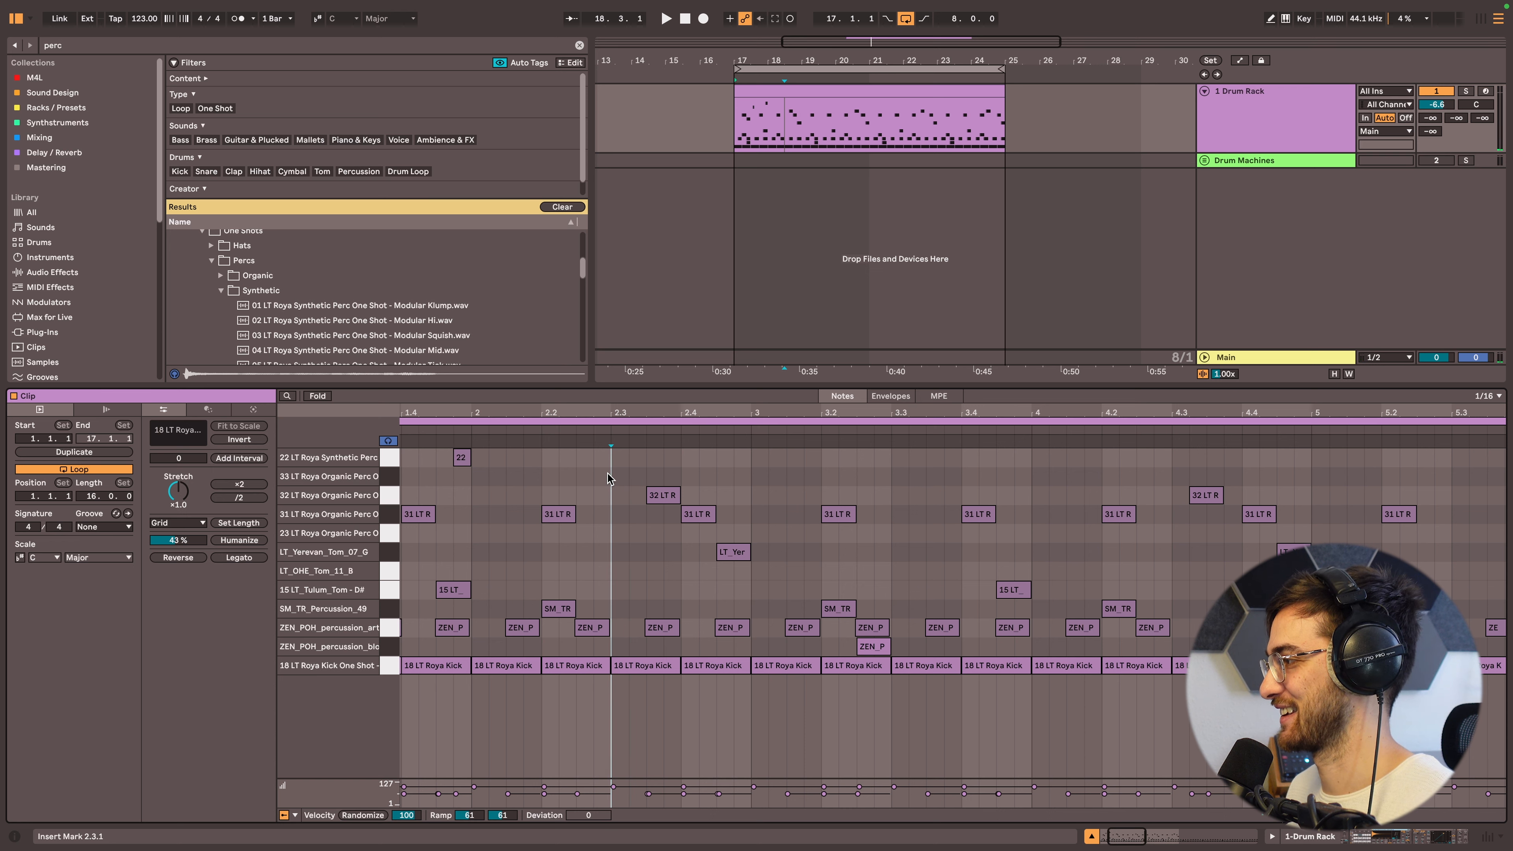
key(space)
key(shift+Tab)
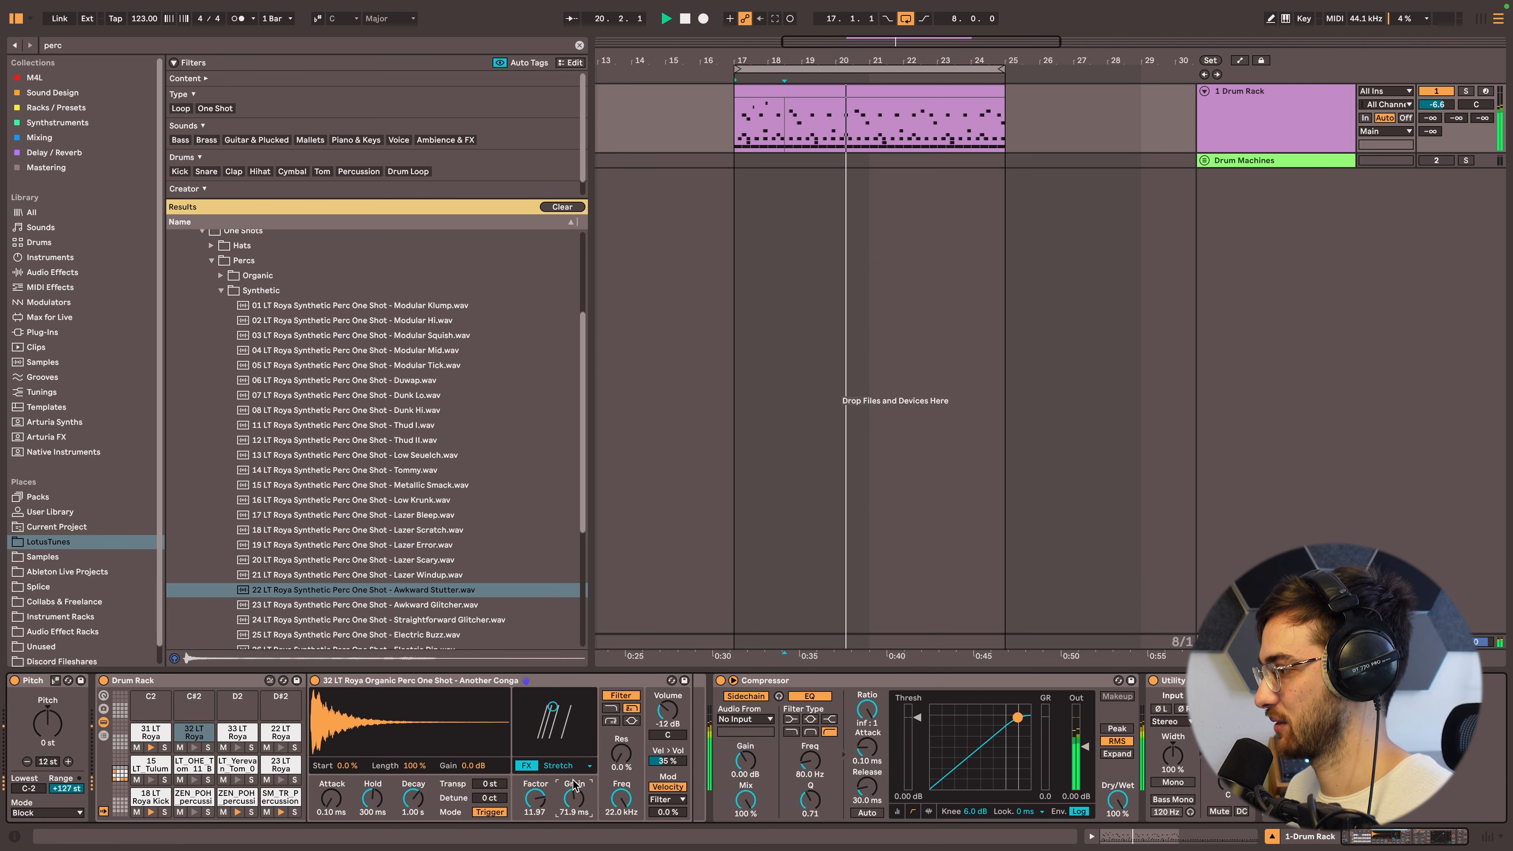
drag(574, 799, 580, 785)
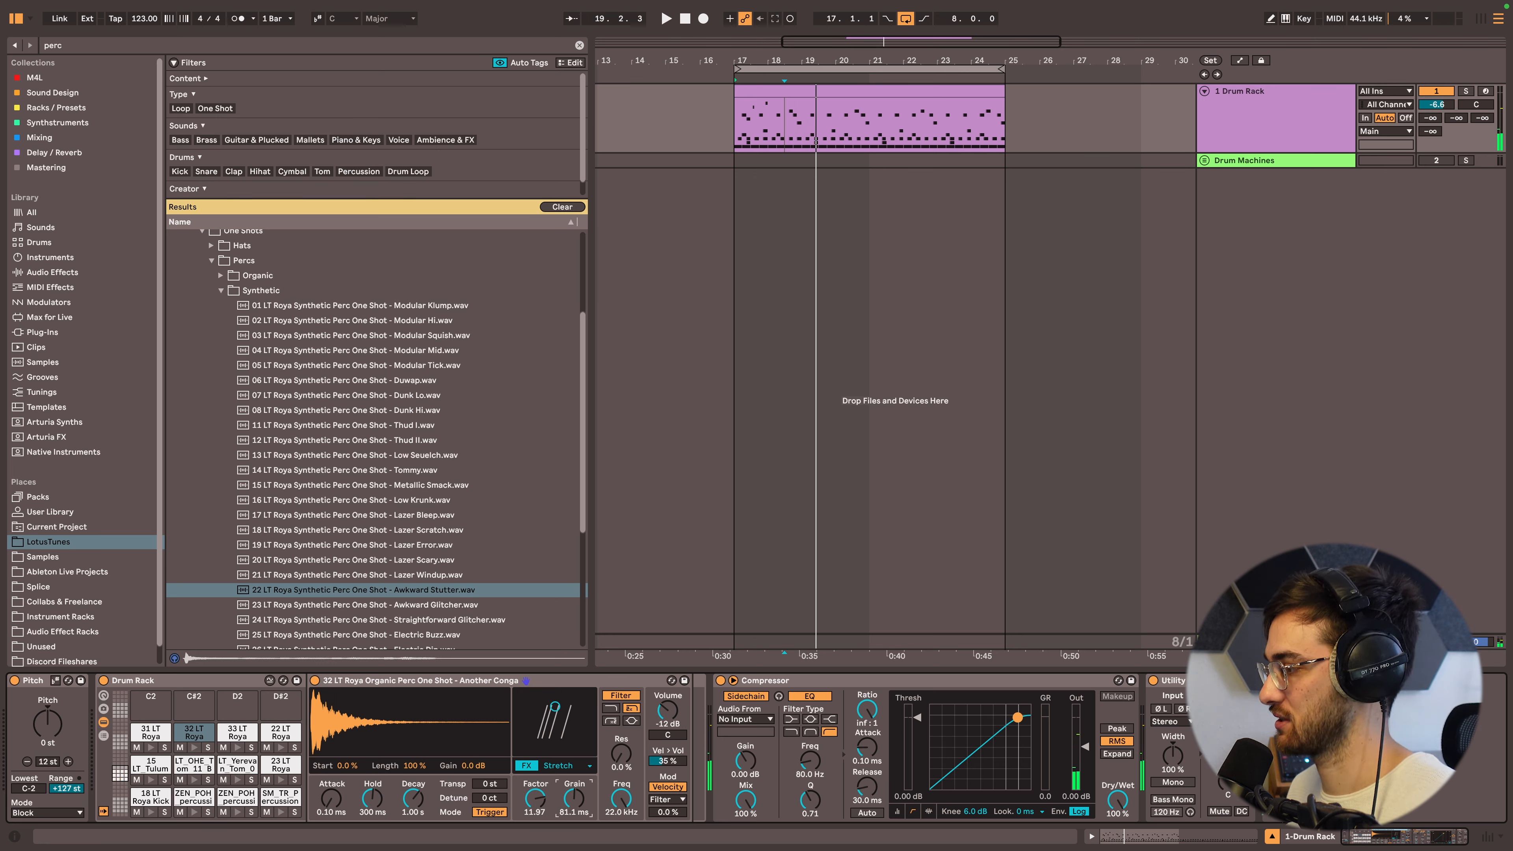
- Search the LotusTunes samples for "chord", filter to one-shots, and preview LT_Afro_Chord 01 Fmaj and LT_Afro_Chord 02 Fmin
click(115, 47)
key(BackSpace)
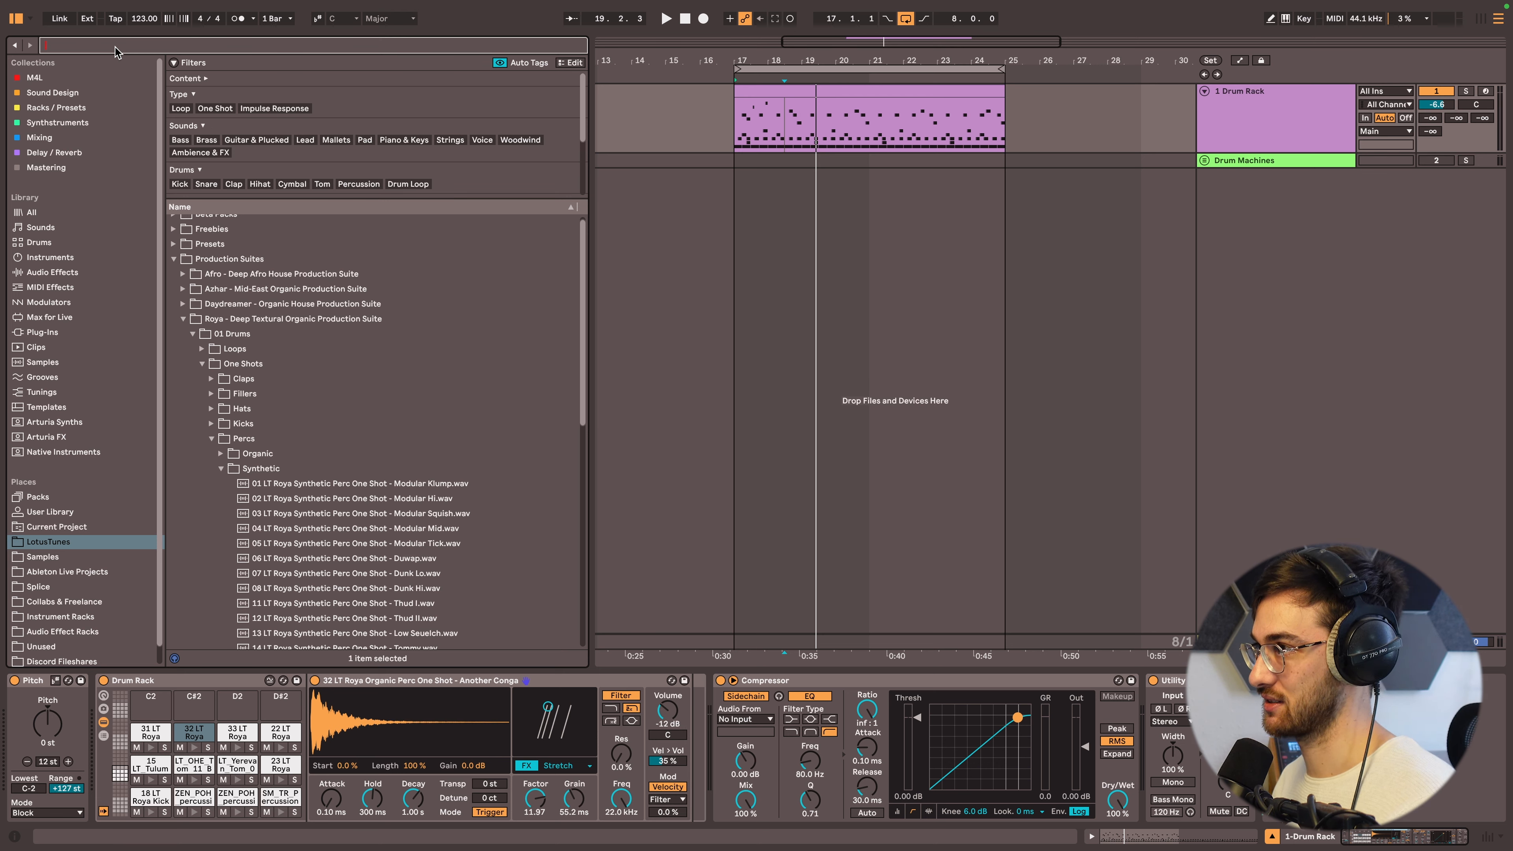
text(chord)
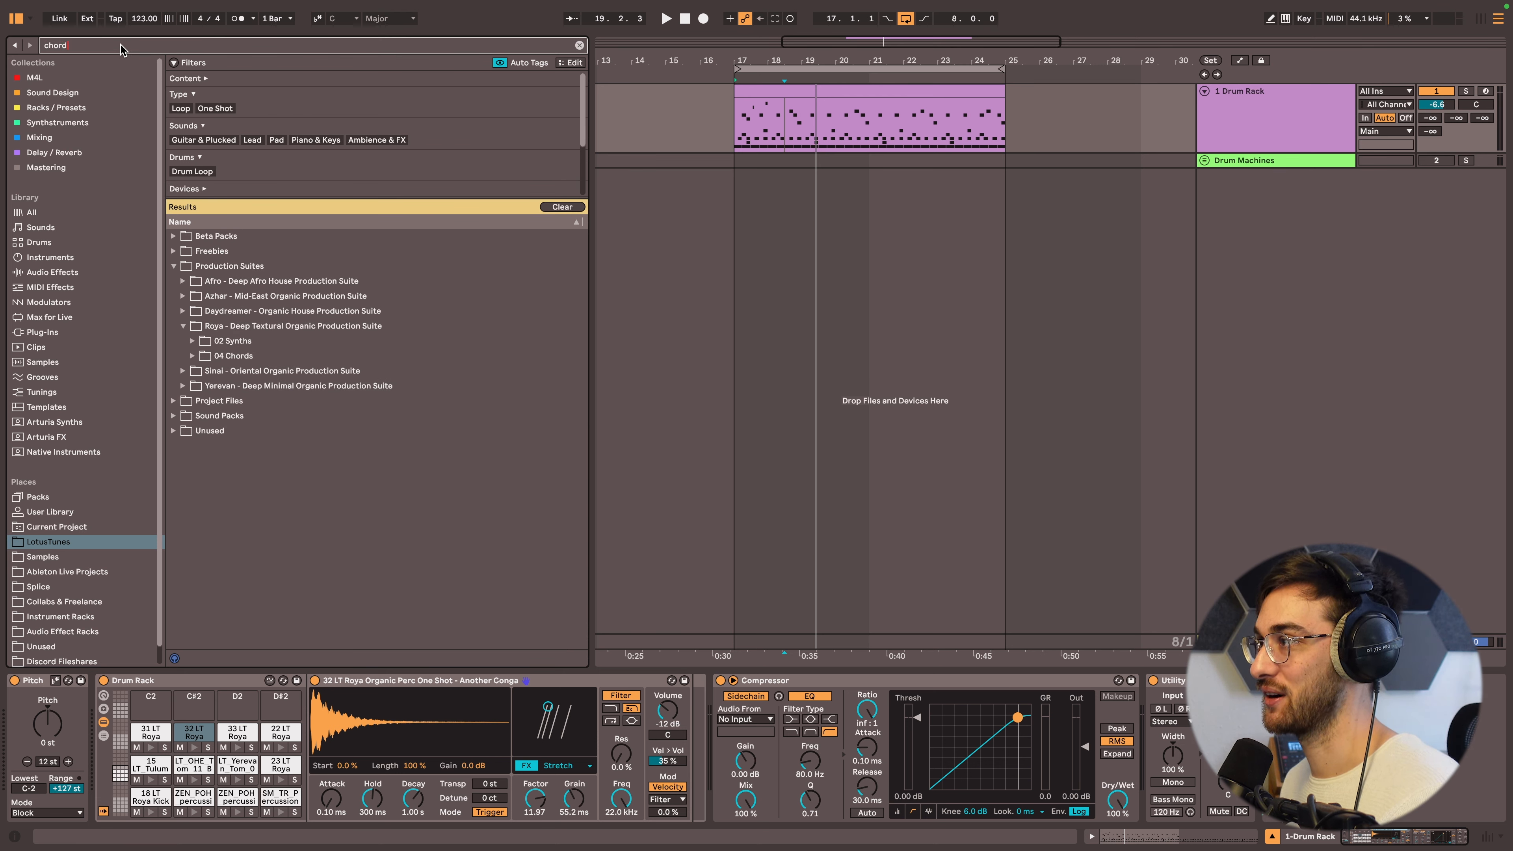
click(216, 108)
click(238, 266)
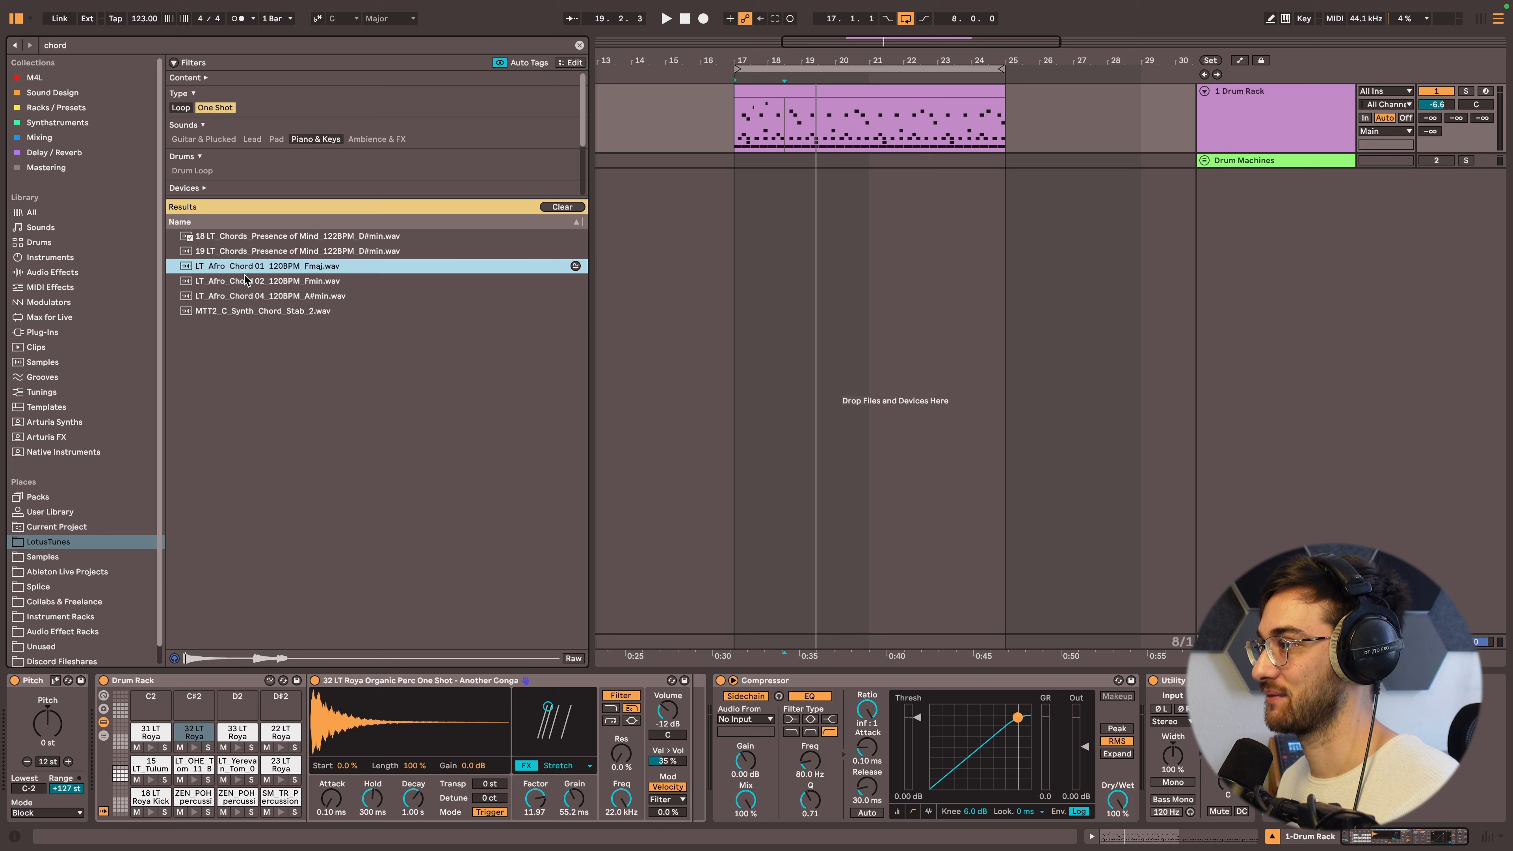
click(251, 281)
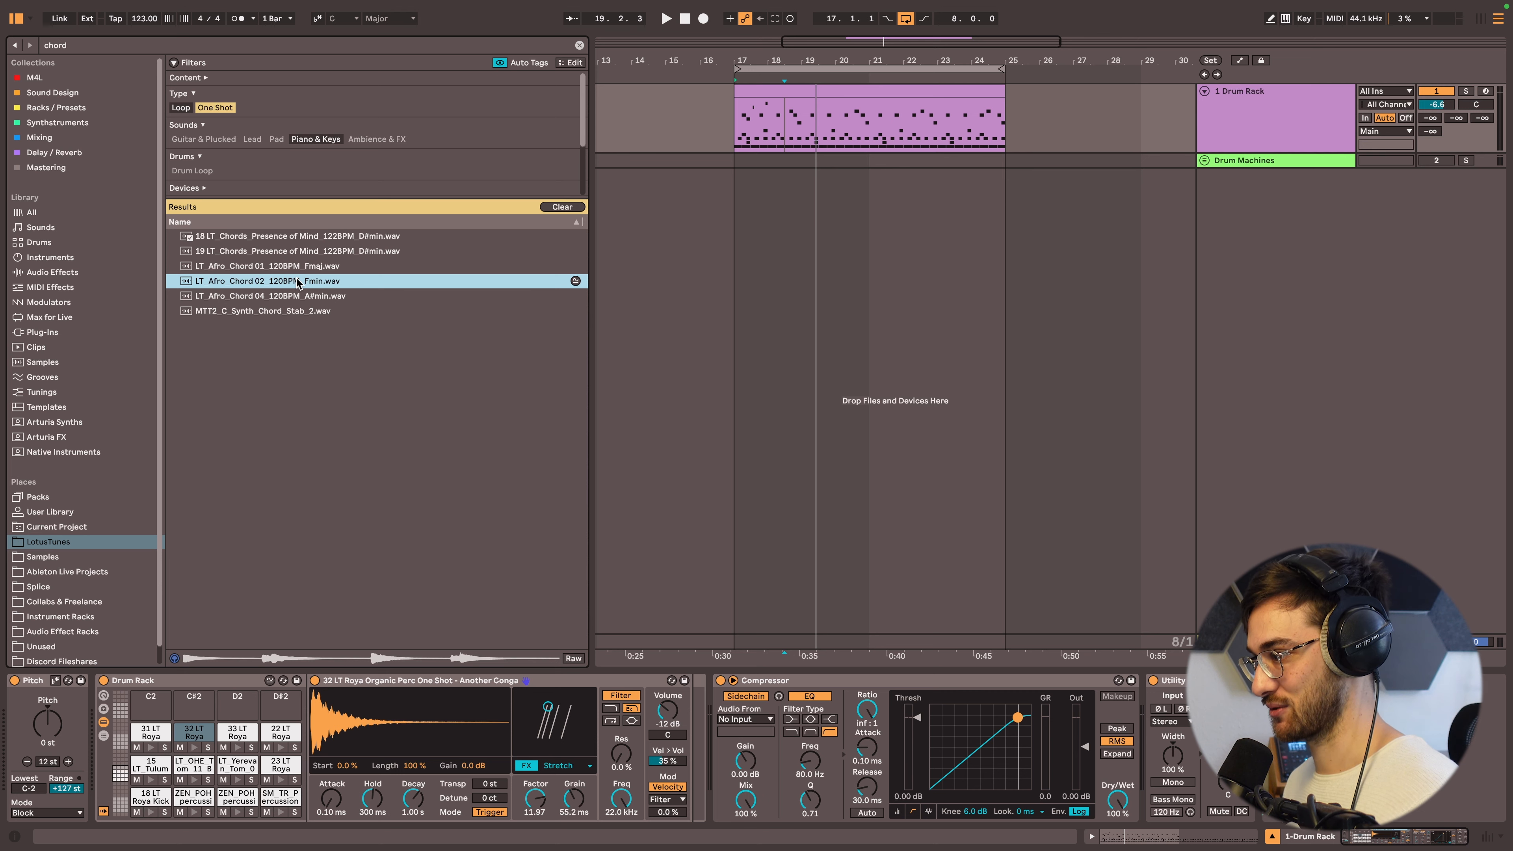
- Load LT_Afro_Chord 02_120BPM_Fmin.wav onto the Drum Rack's C2 pad and trim the sample's end to just before the second chord
drag(313, 283, 154, 711)
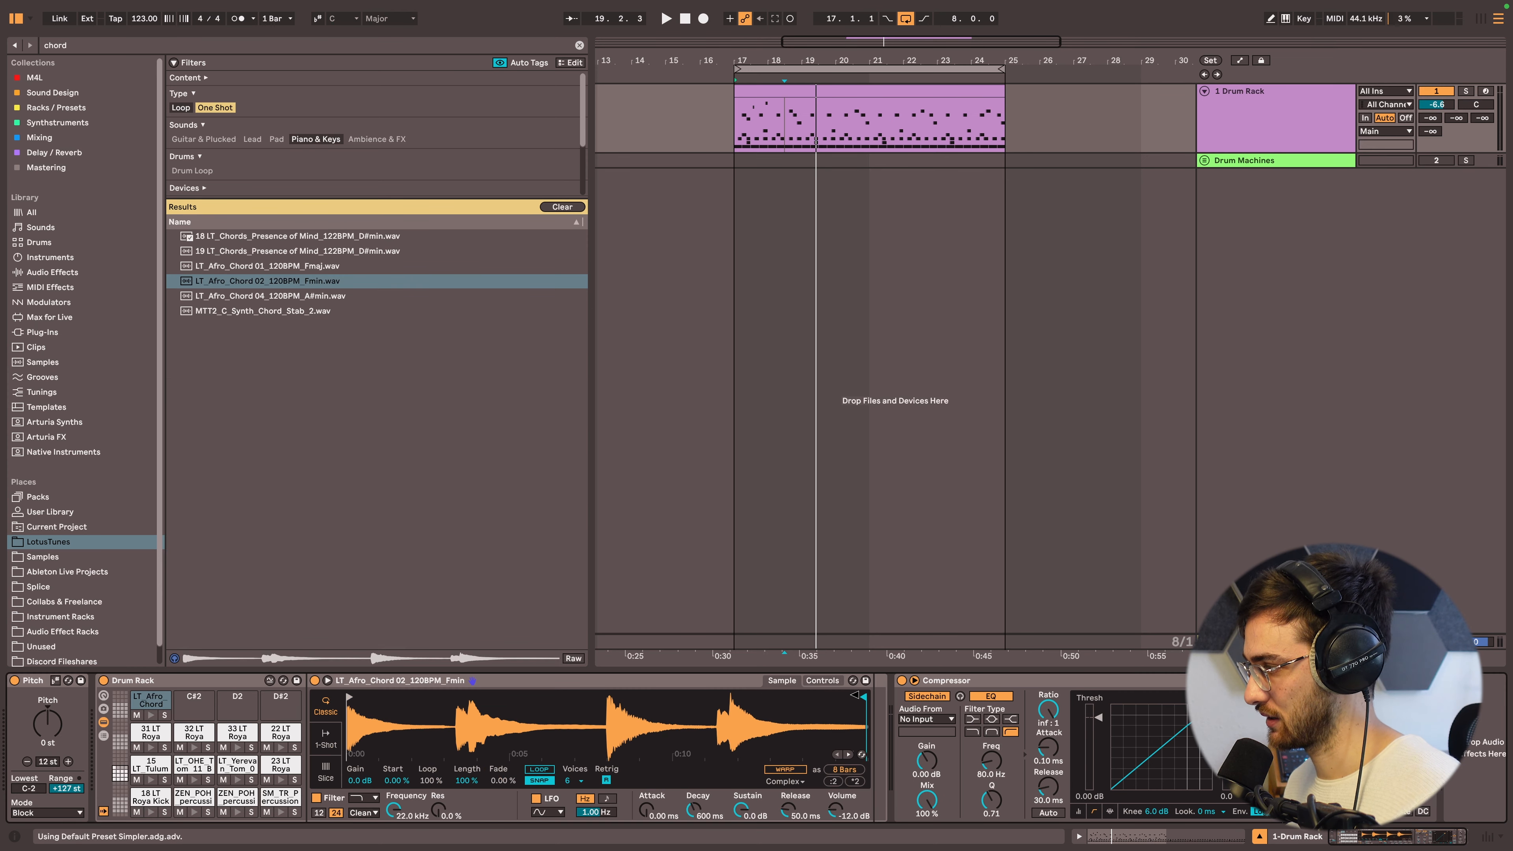
drag(864, 697, 528, 696)
drag(427, 717, 428, 736)
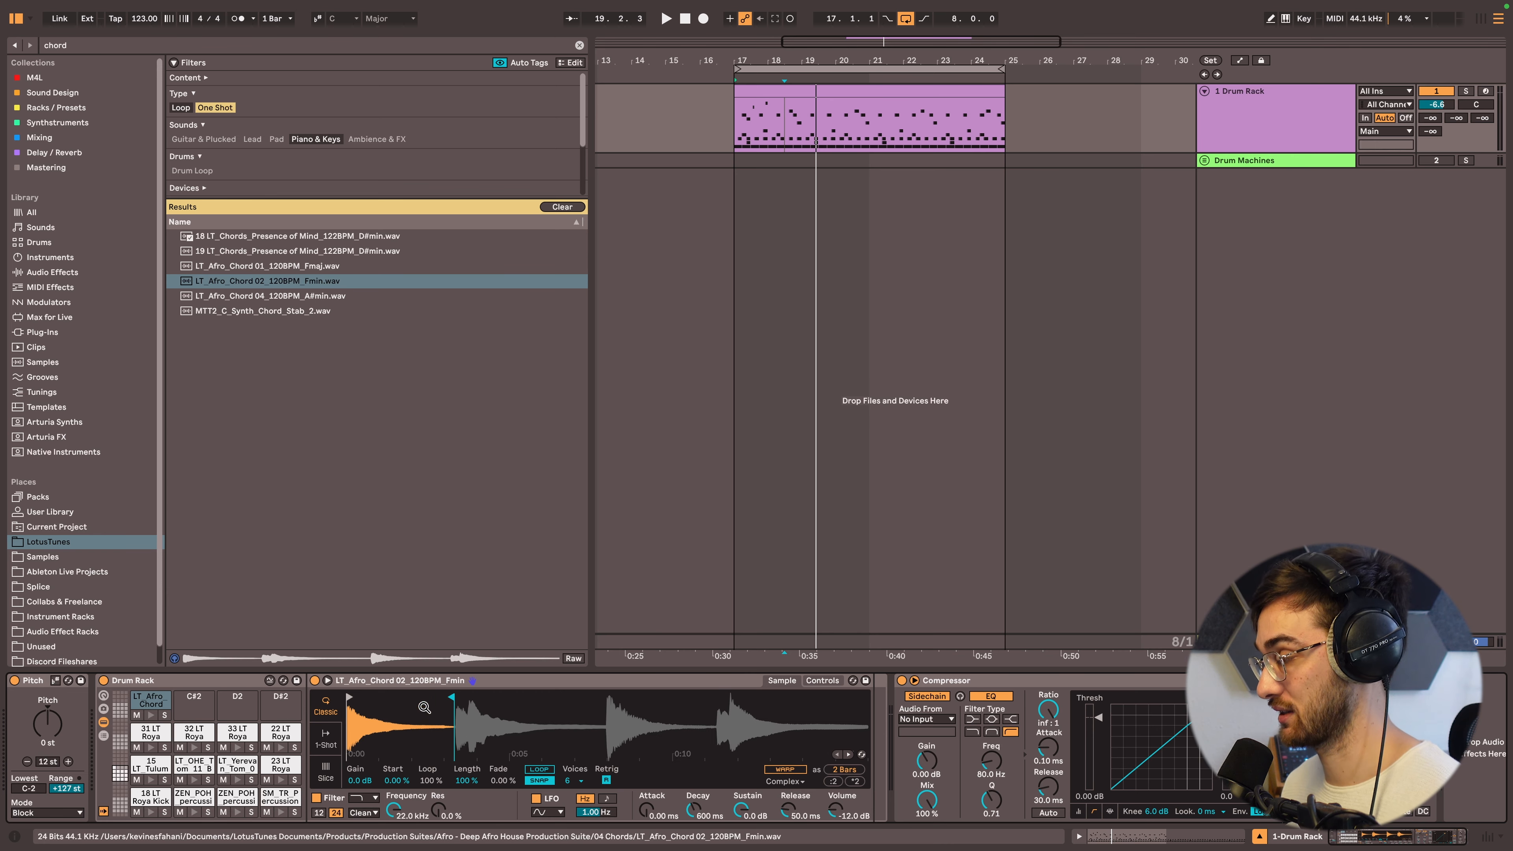
- Place LT_Afro_Chord 02 notes at 1.1.3 and 1.4.1 in the drum clip and audition them
double_click(749, 109)
double_click(482, 457)
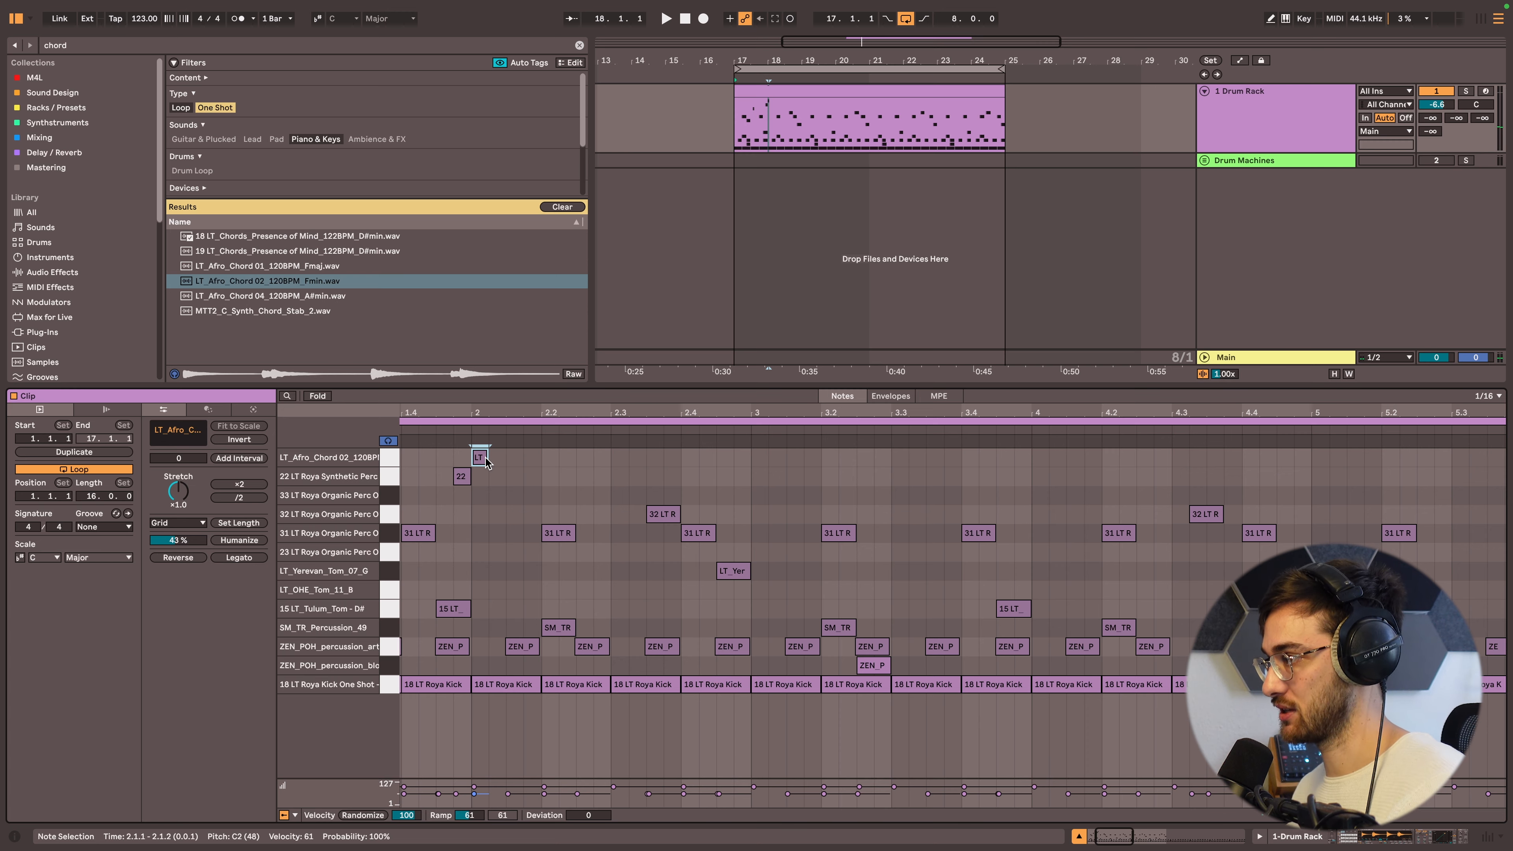
drag(493, 421, 442, 462)
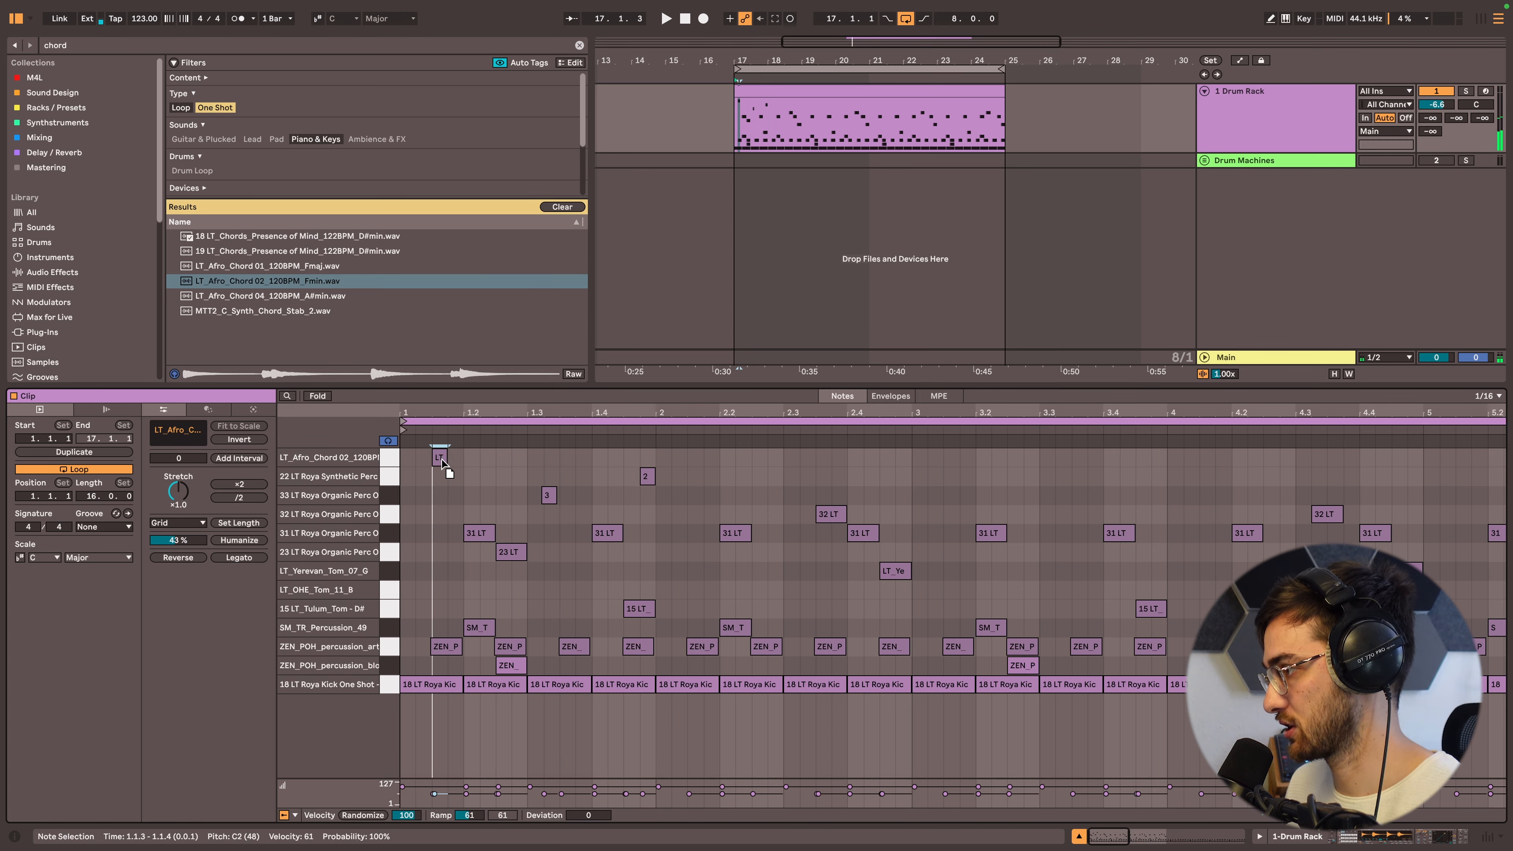
drag(437, 409, 439, 397)
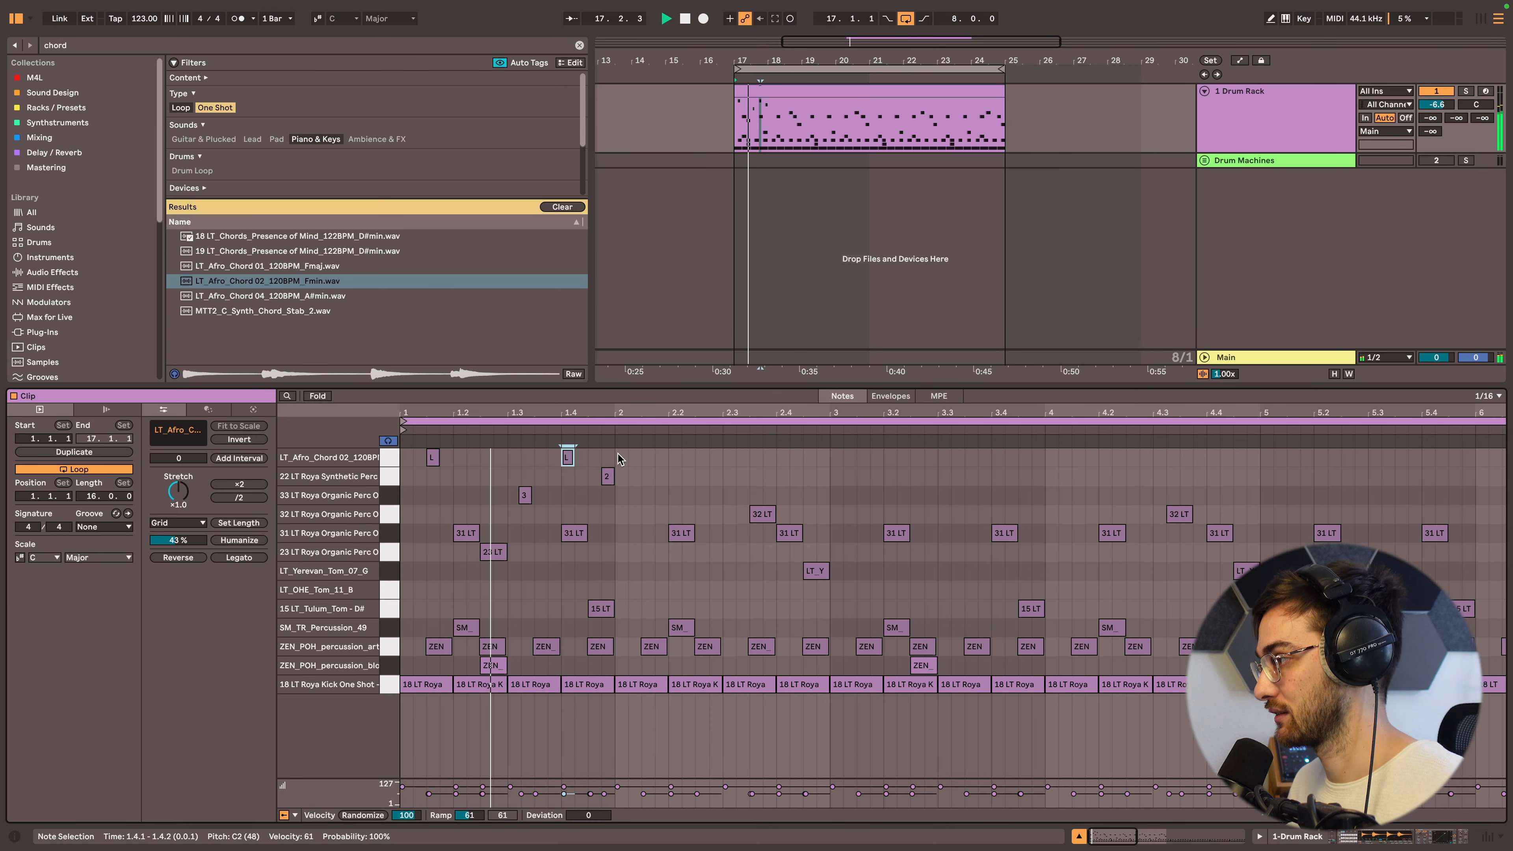
key(space)
- Duplicate the one-bar LT_Afro_Chord 02 pattern across all eight bars of the loop during playback
drag(614, 463, 405, 456)
key(super+d)
key(space)
drag(672, 417, 506, 385)
key(super+d)
key(super+d)
key(super+d)
key(super+d)
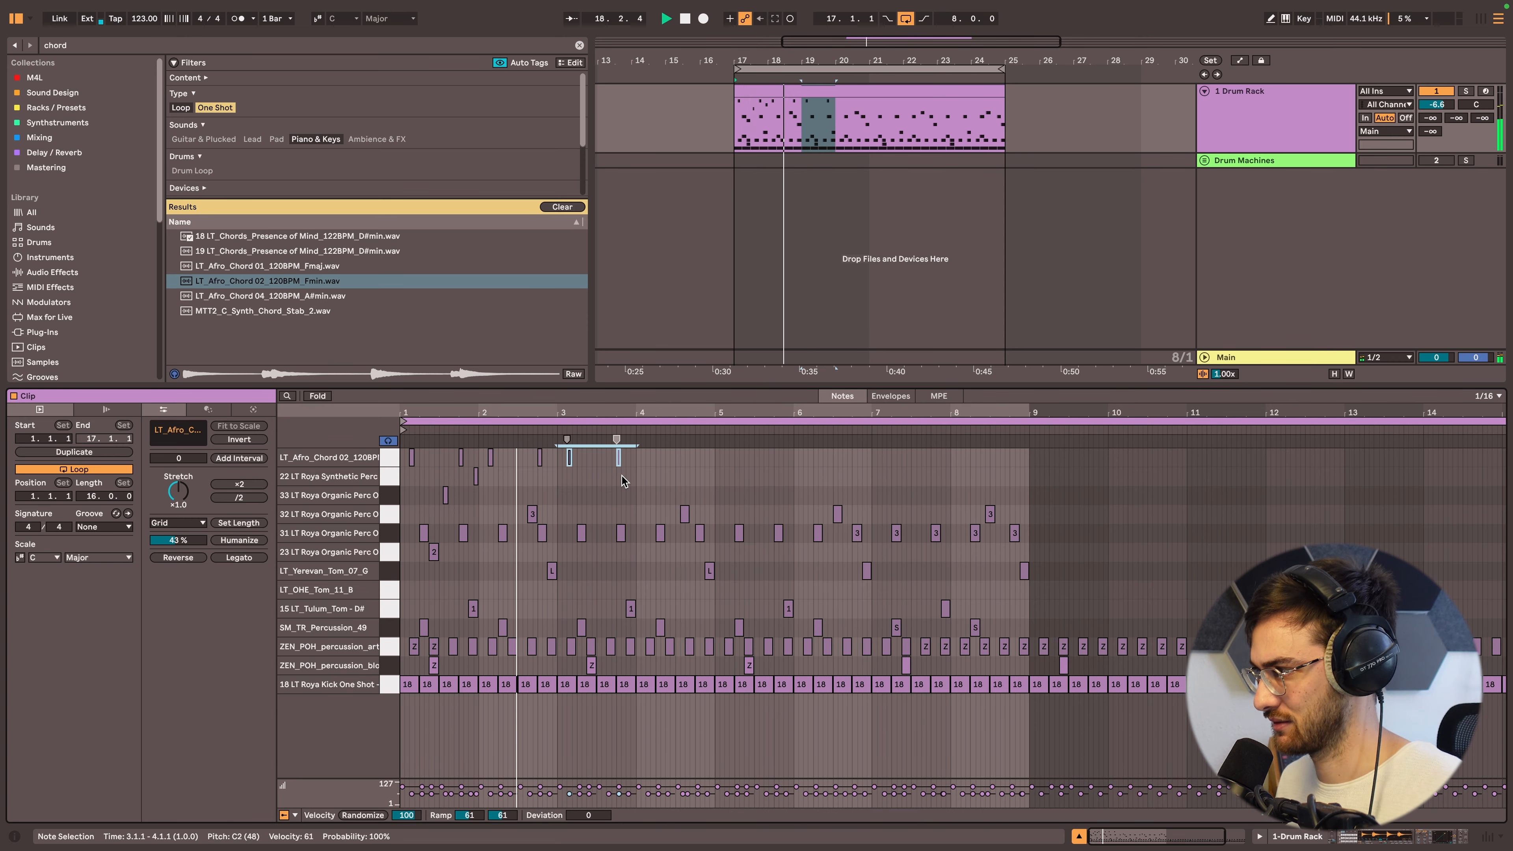
key(super+d)
key(super+d)
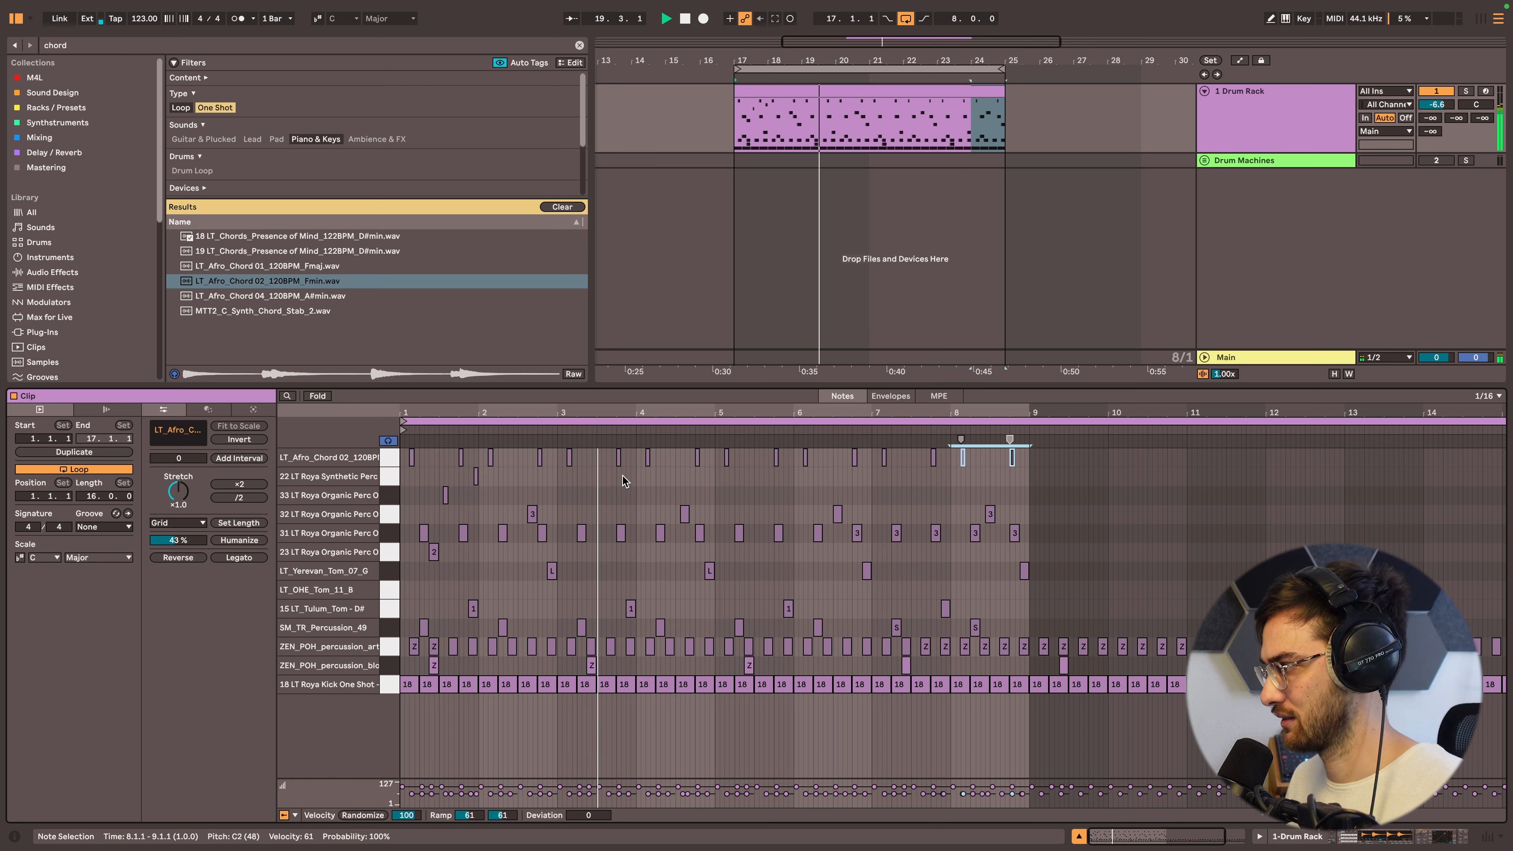
- Shape the LT_Afro_Chord 02 envelope to a 537 ms decay, -20 dB sustain and 1.83 s release while the loop plays
key(shift+Tab)
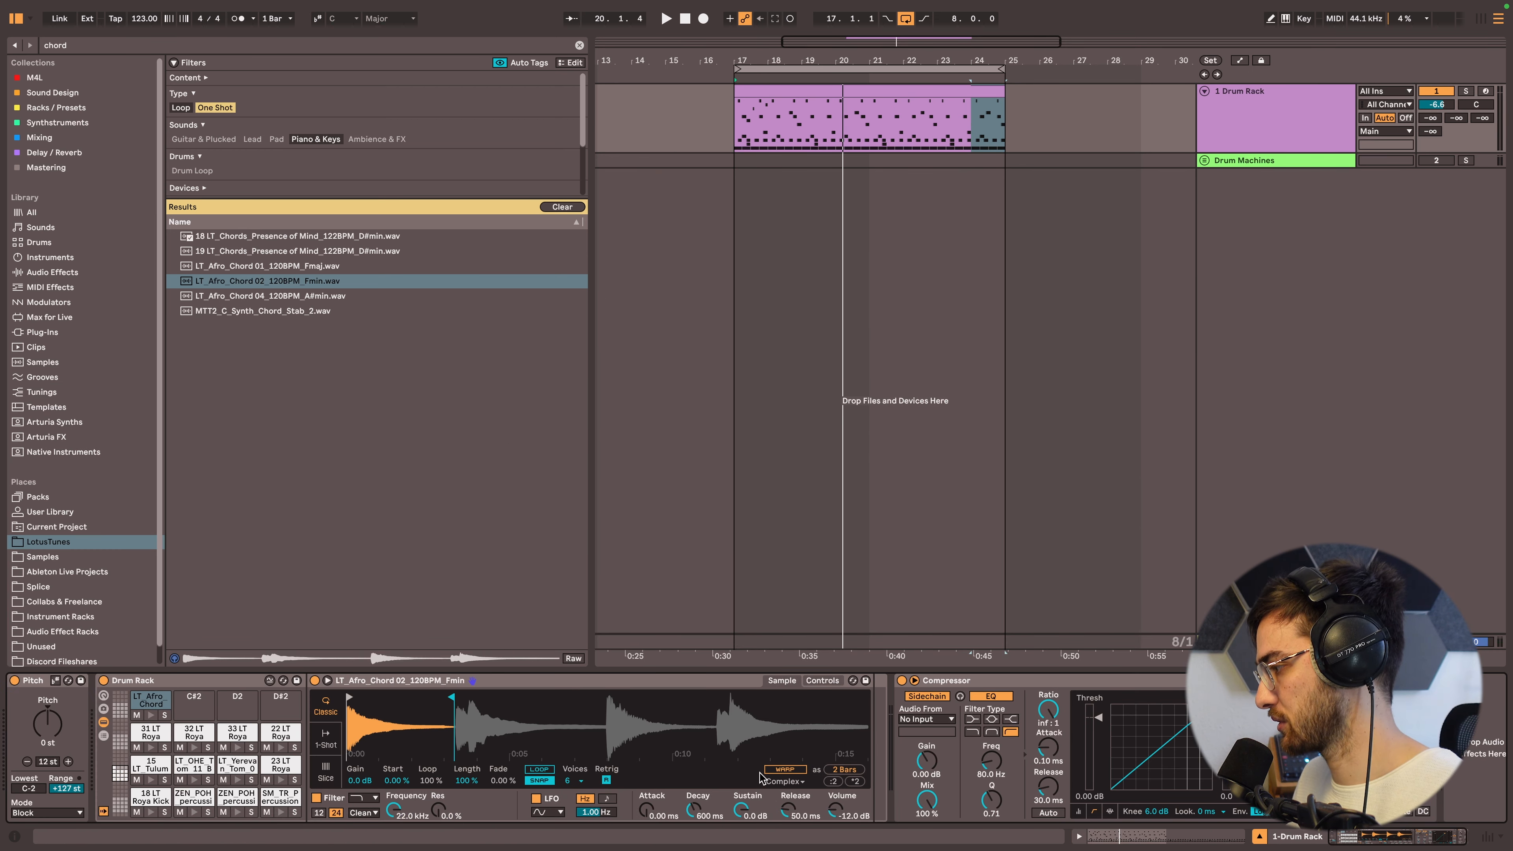
key(space)
drag(744, 820, 743, 834)
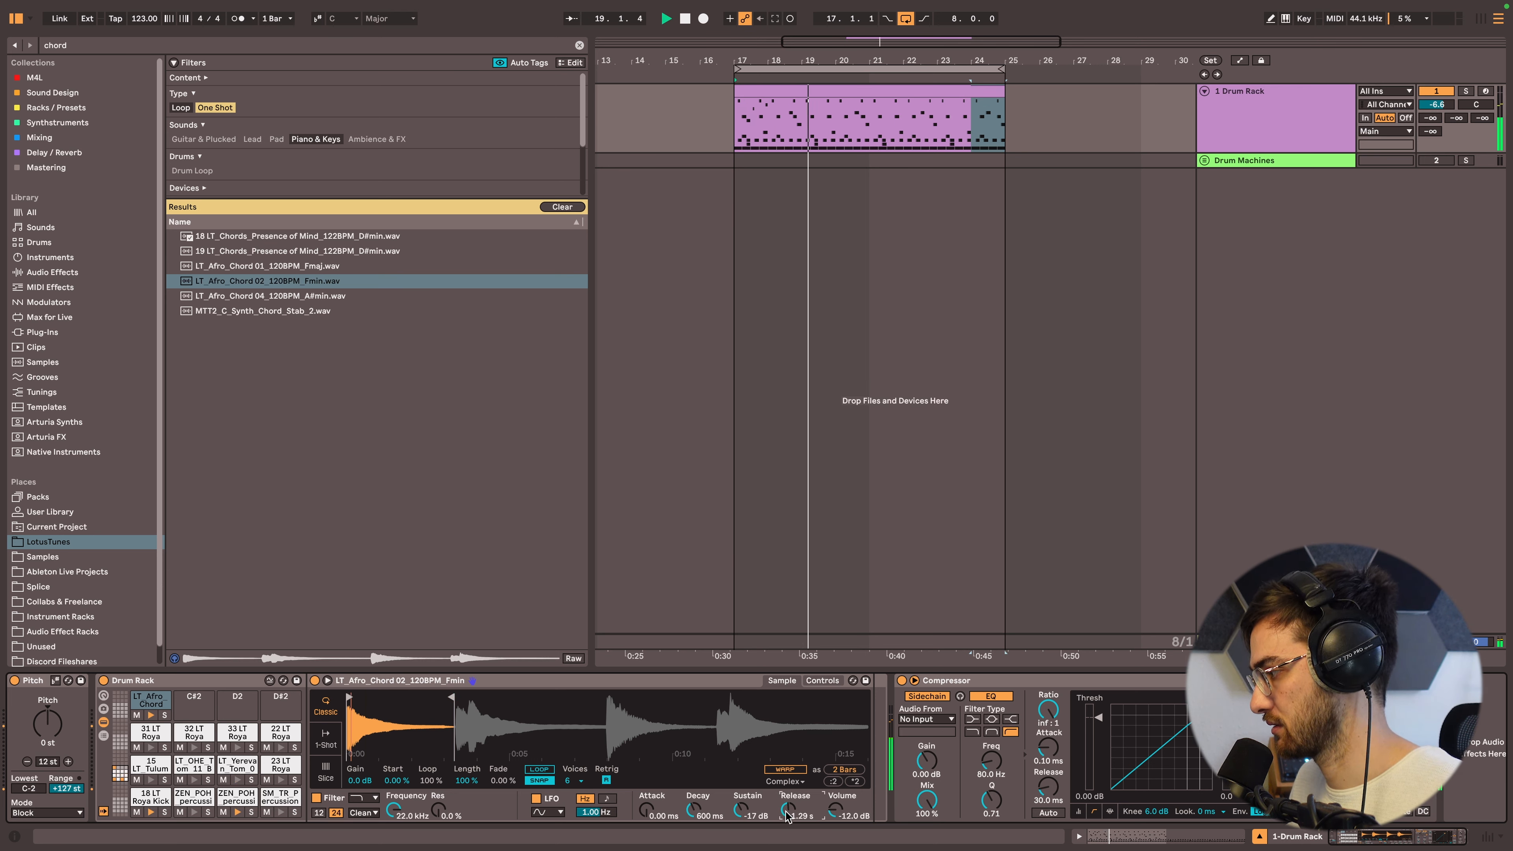
mouse_move(741, 811)
mouse_down()
mouse_move(741, 843)
mouse_move(707, 818)
mouse_move(707, 839)
mouse_move(741, 806)
mouse_up()
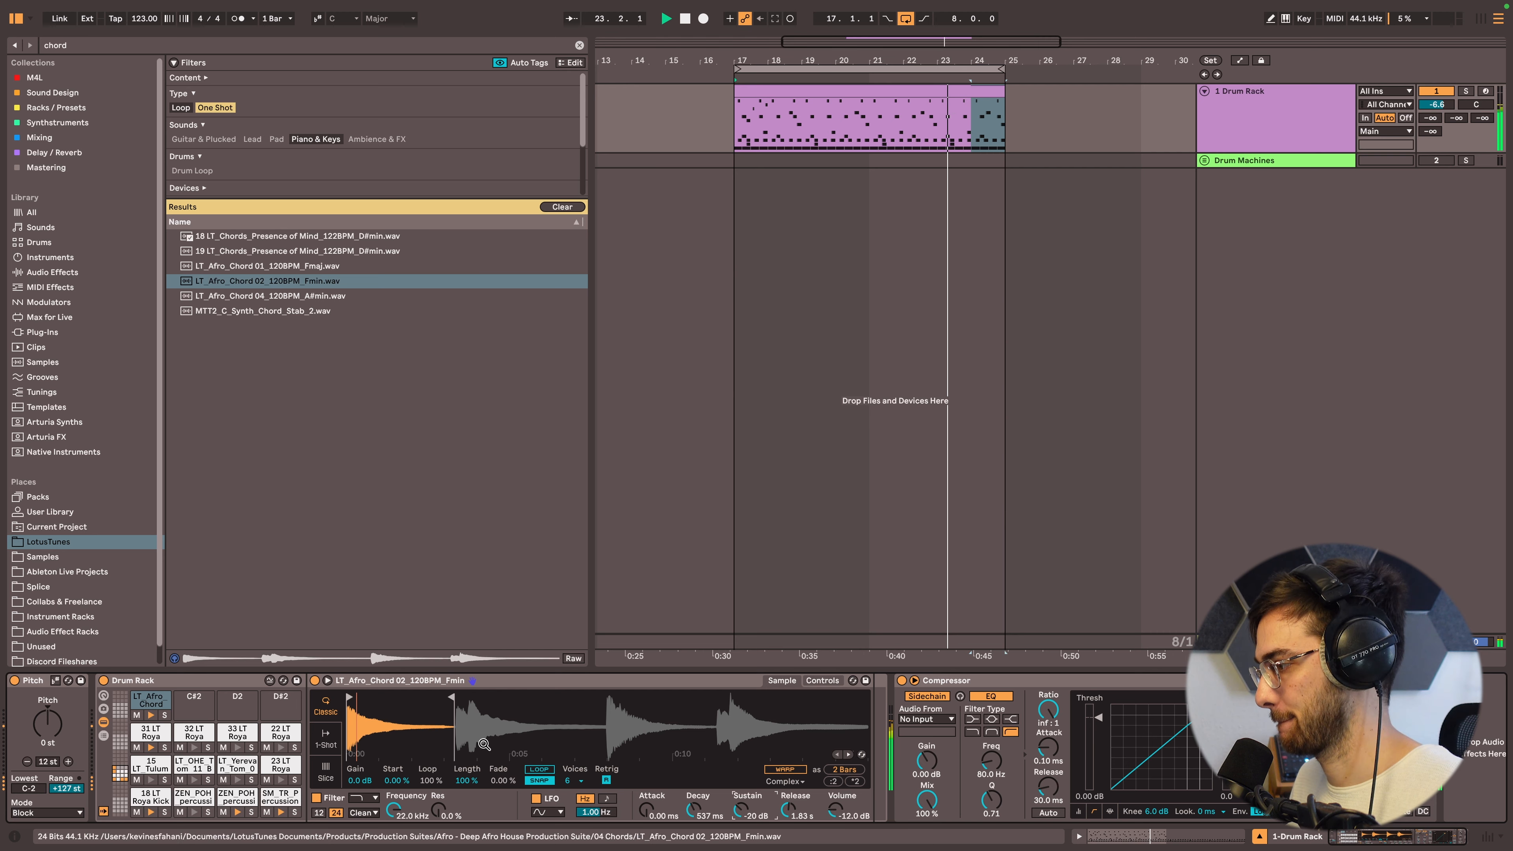
- Transpose the LT_Afro_Chord 02 sample to -5 st and return to its waveform view
click(822, 680)
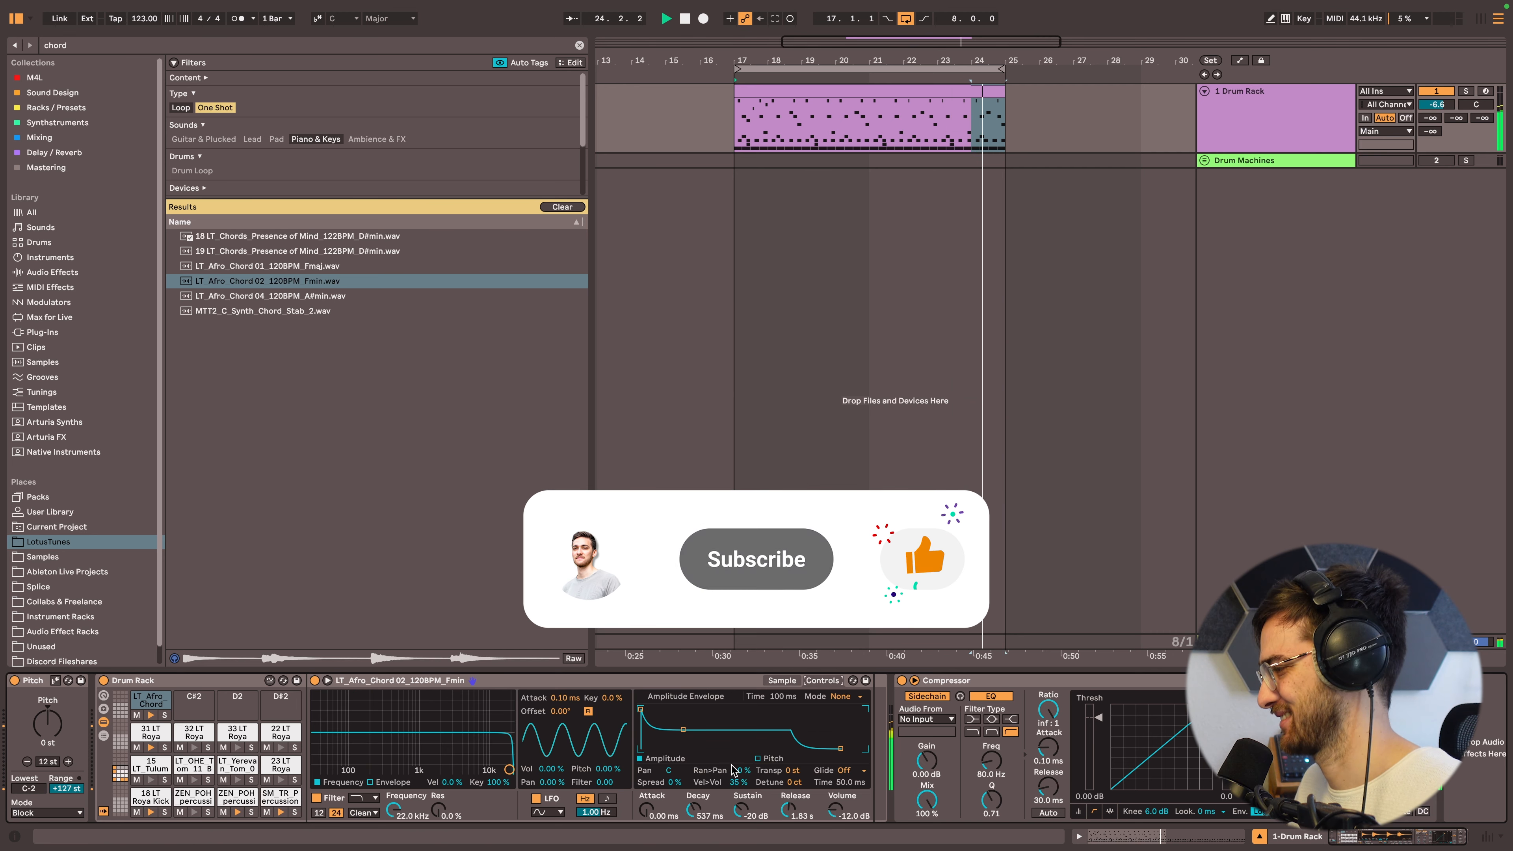
drag(793, 770, 793, 781)
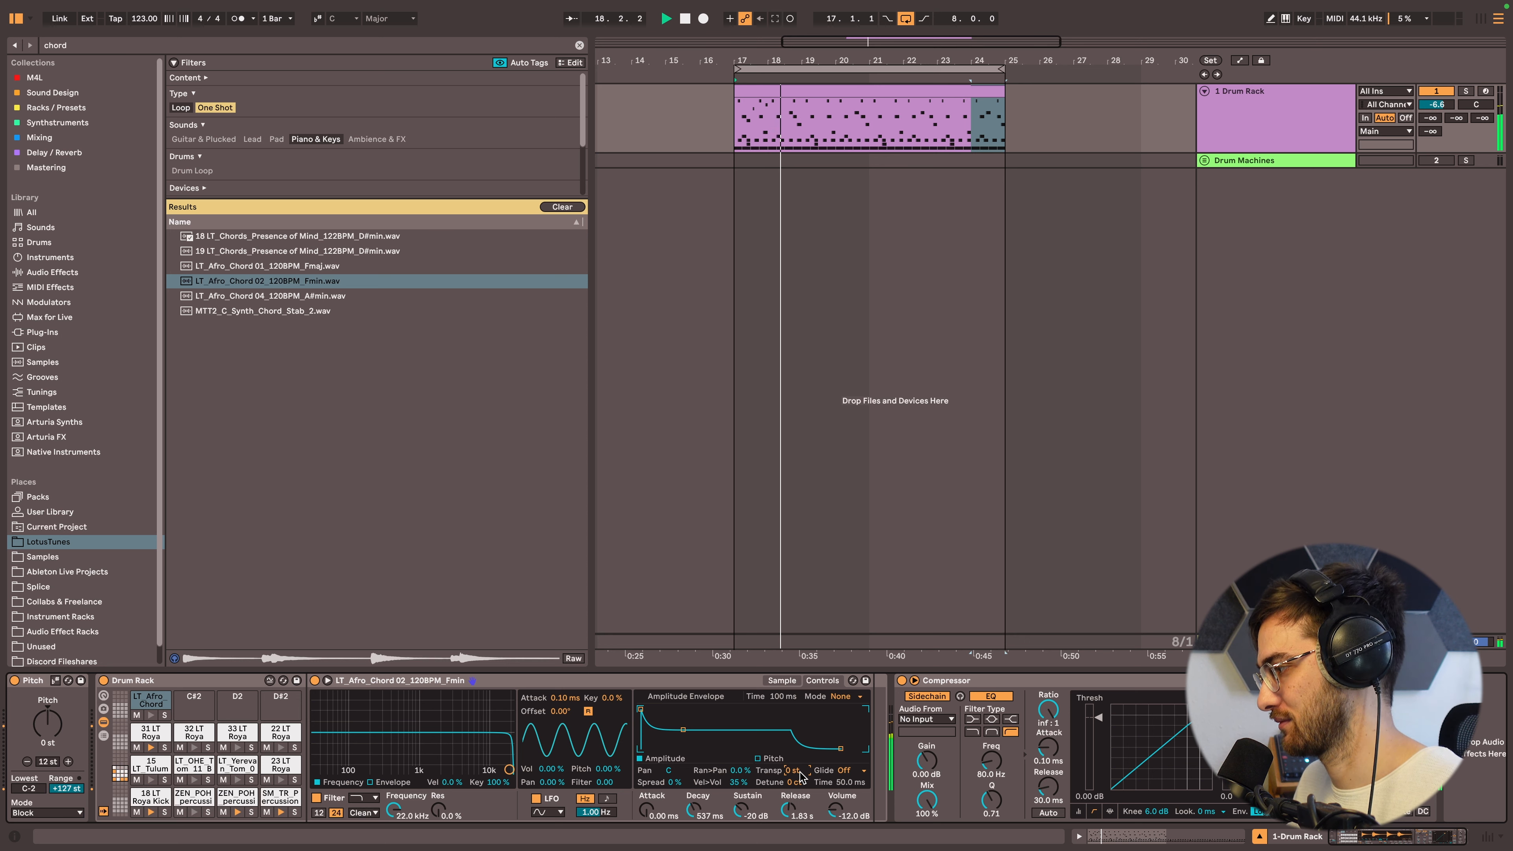
click(790, 680)
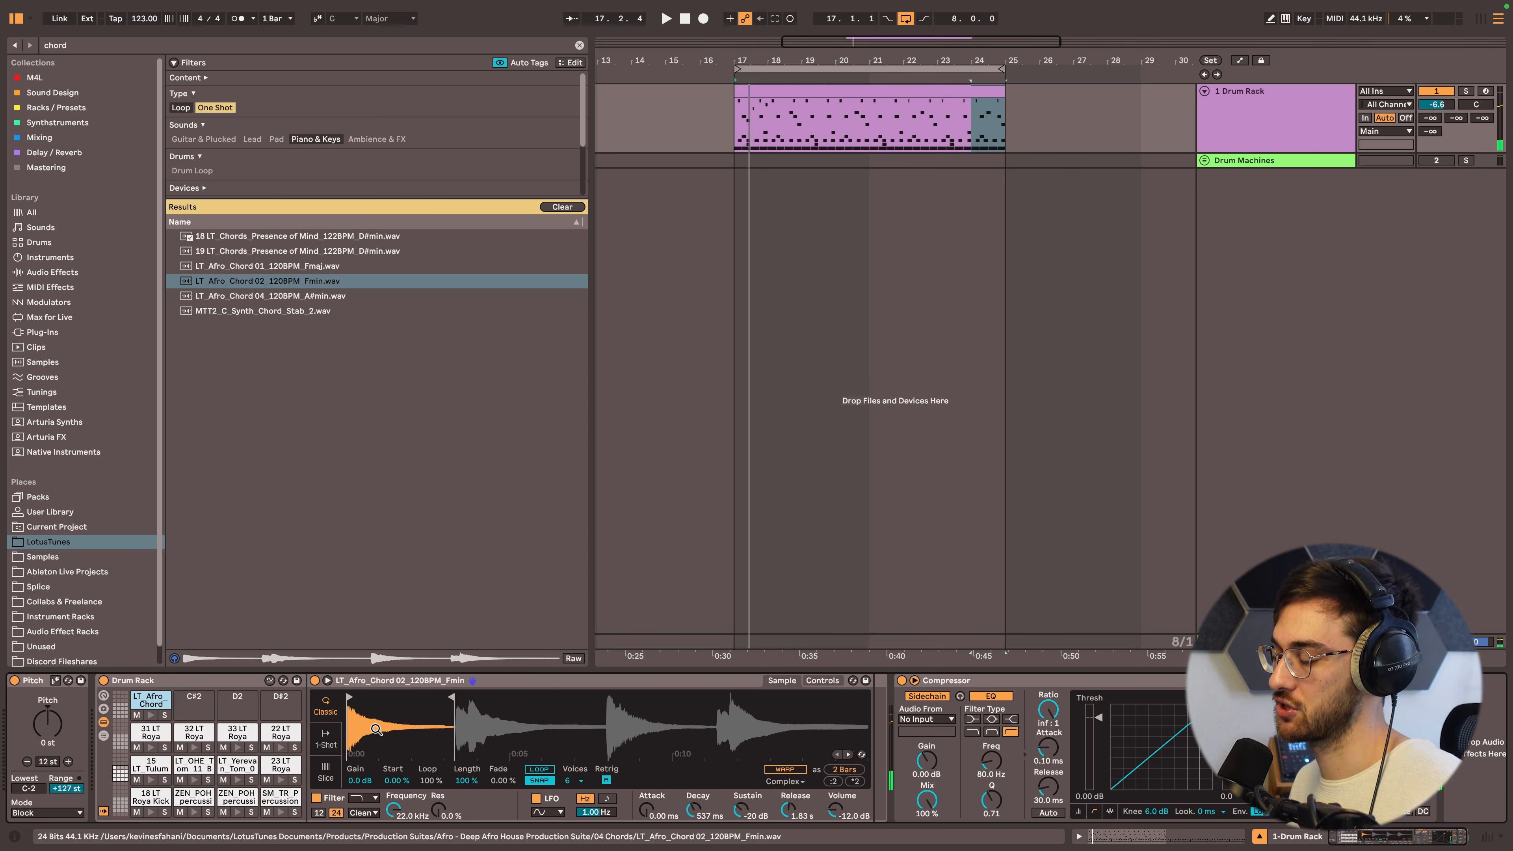
- Search the Delay / Reverb collection for reverb and add Echo to the LT_Afro_Chord 02 chain directly after the sampler
click(82, 48)
text(re)
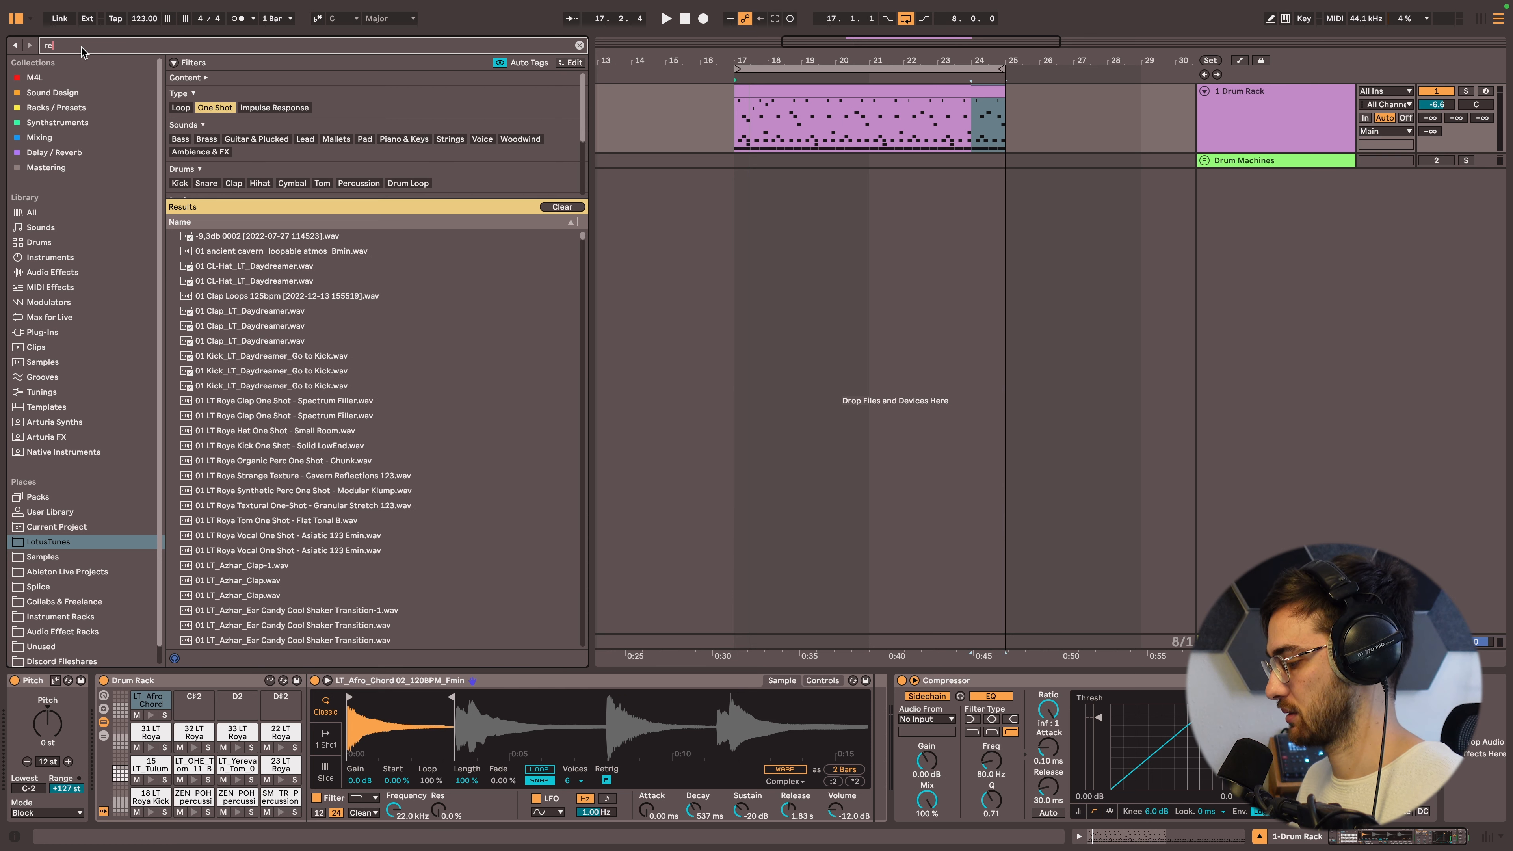
text(verb)
click(55, 153)
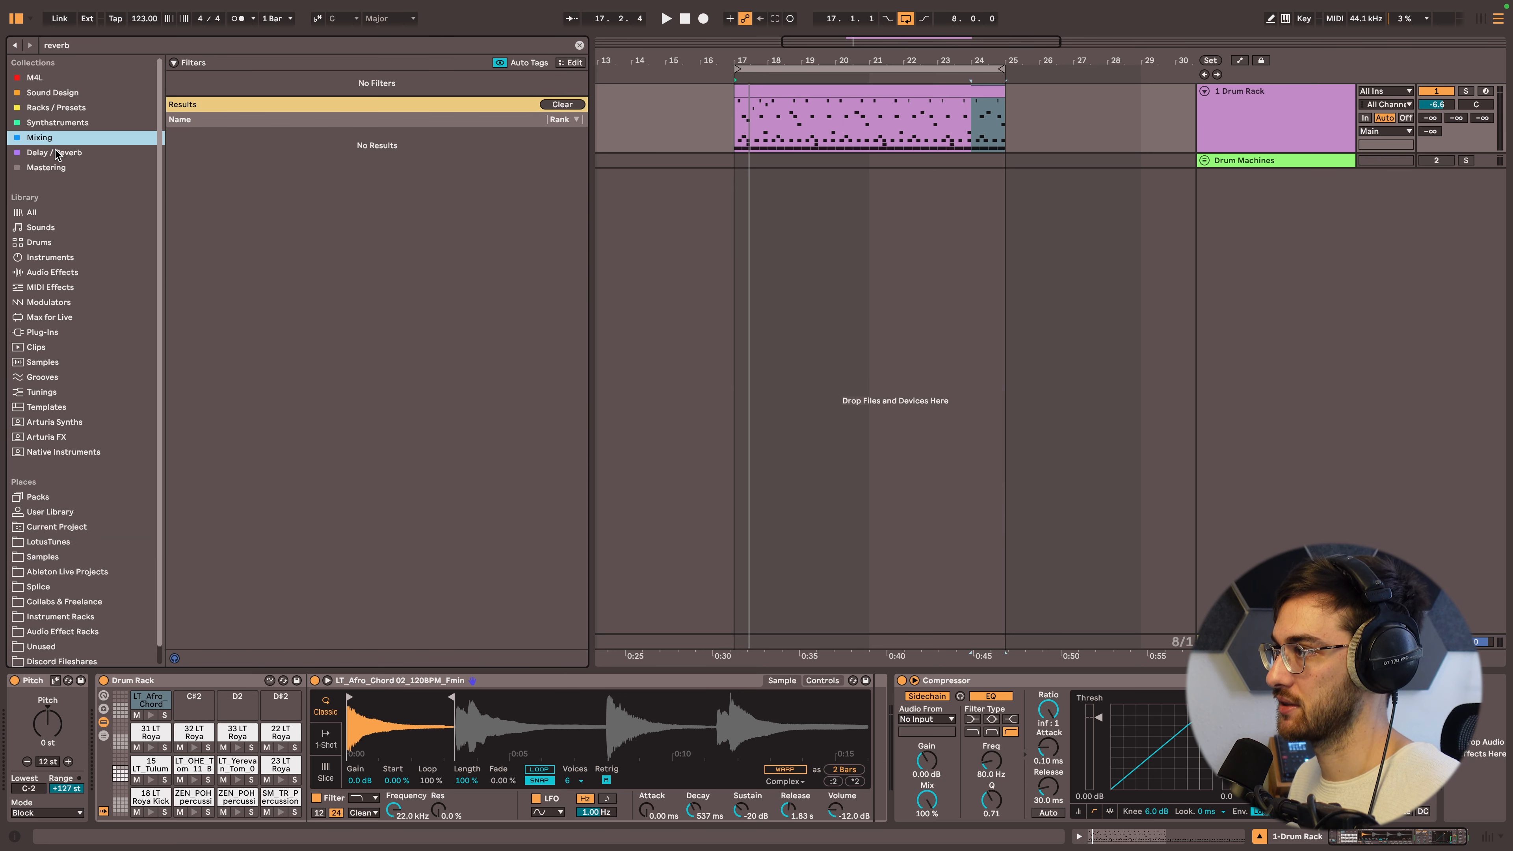
drag(215, 282, 774, 661)
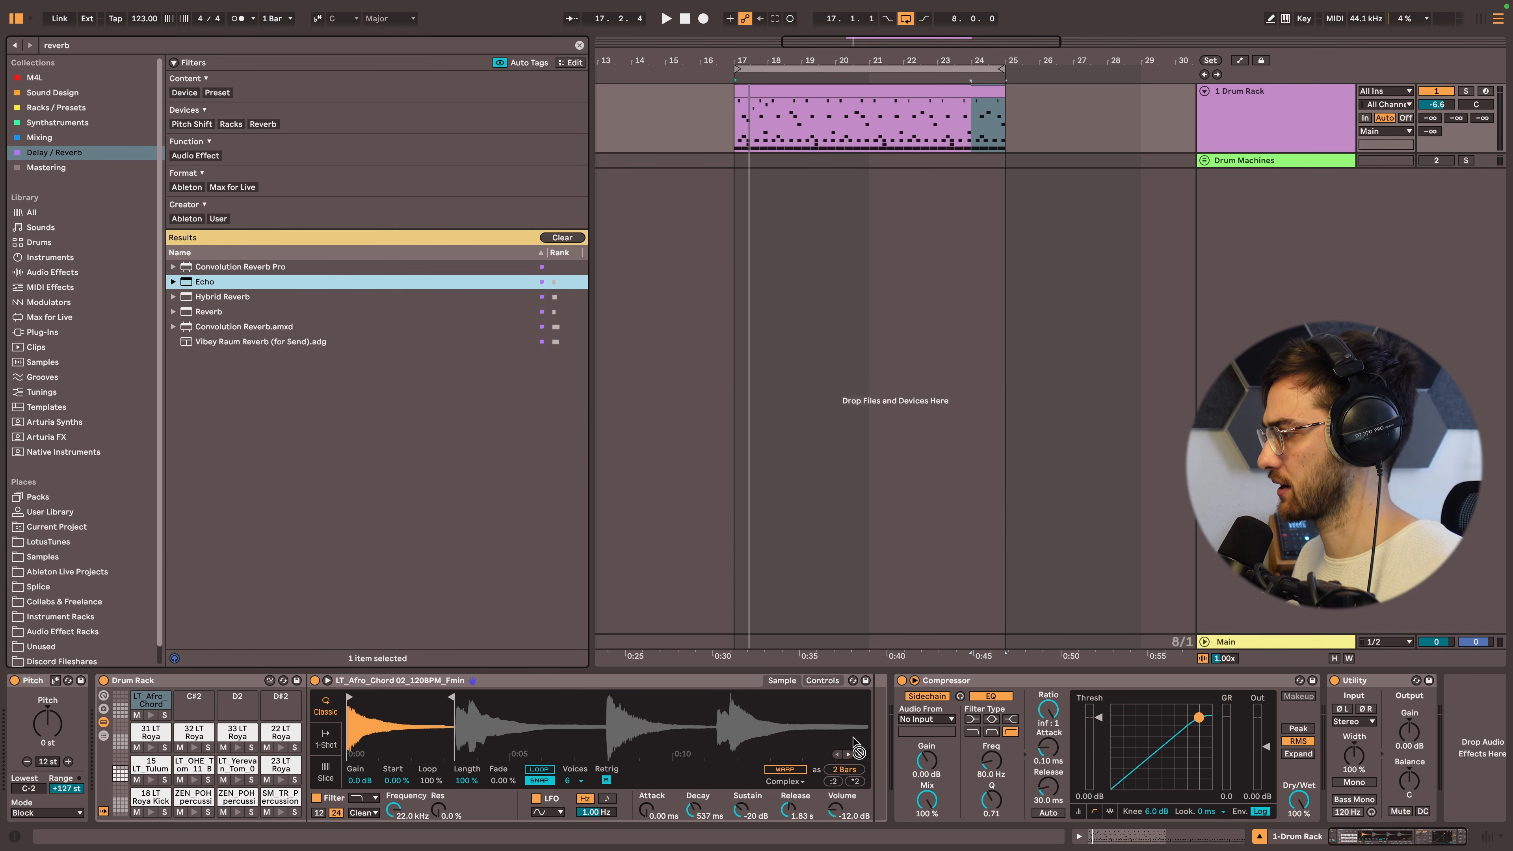
- Set Echo's feedback to 68%, dry/wet to 58% and reverb to 68%, and restart playback of the loop
drag(855, 745, 943, 745)
drag(943, 809, 943, 801)
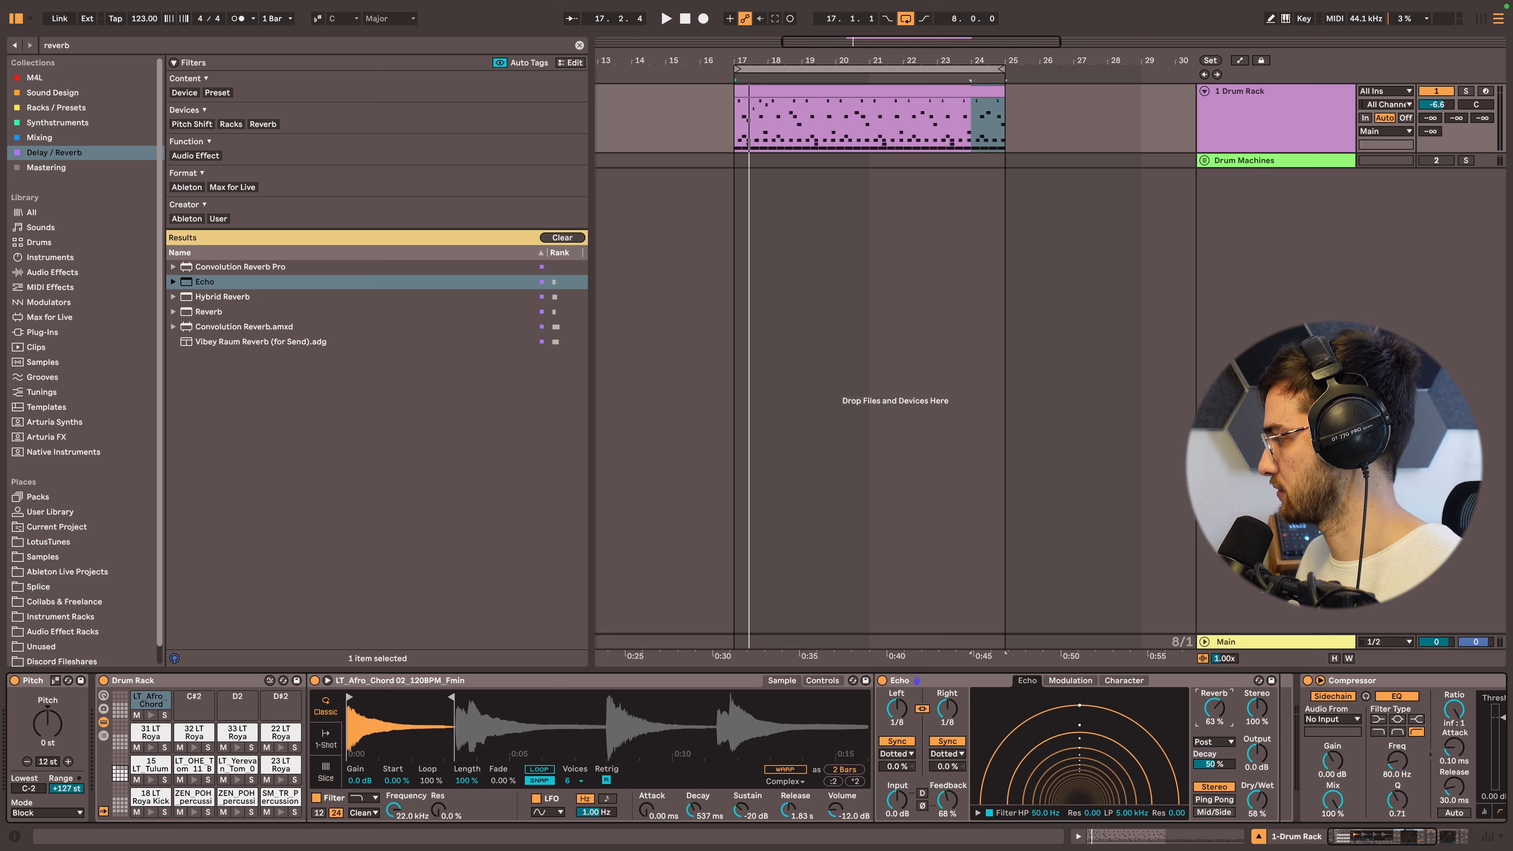
key(space)
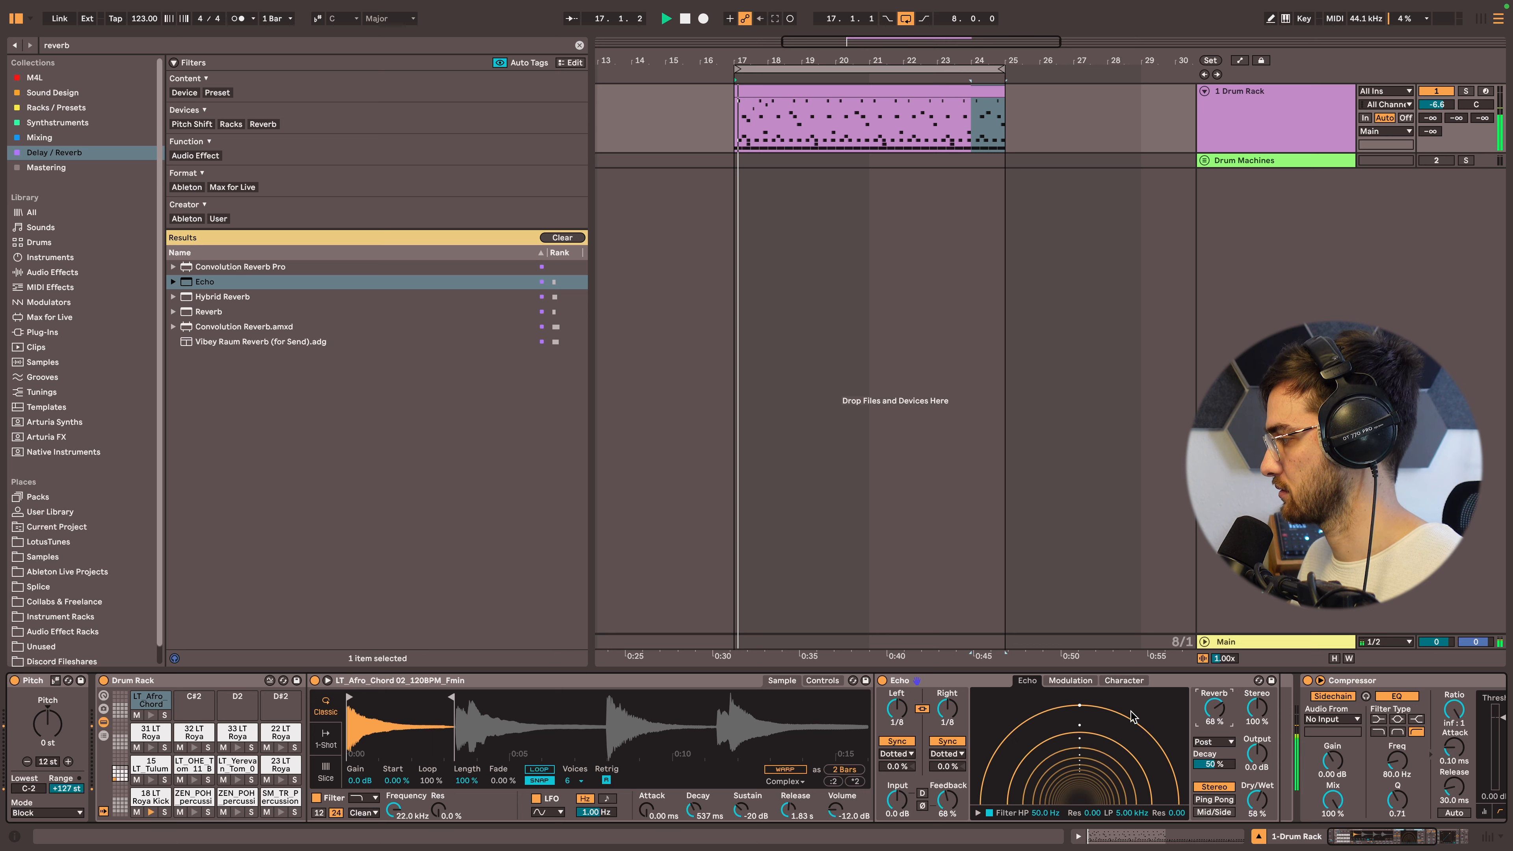
- Filter Echo between 286 Hz and 9.39 kHz, and set its modulation to 19% delay, 26% filter and 19% envelope mix
click(978, 813)
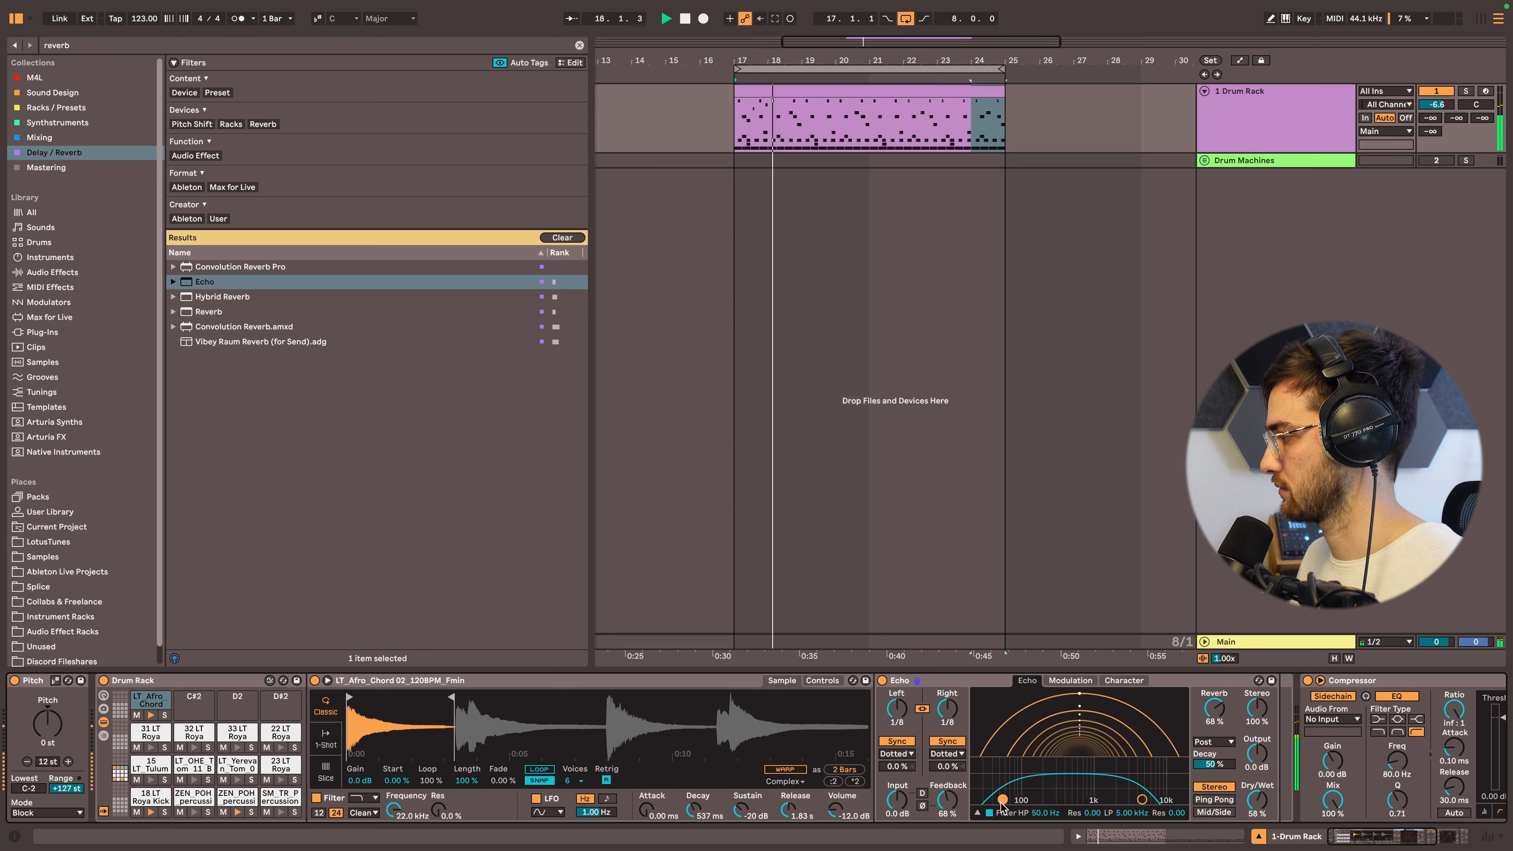
drag(1147, 795, 1161, 793)
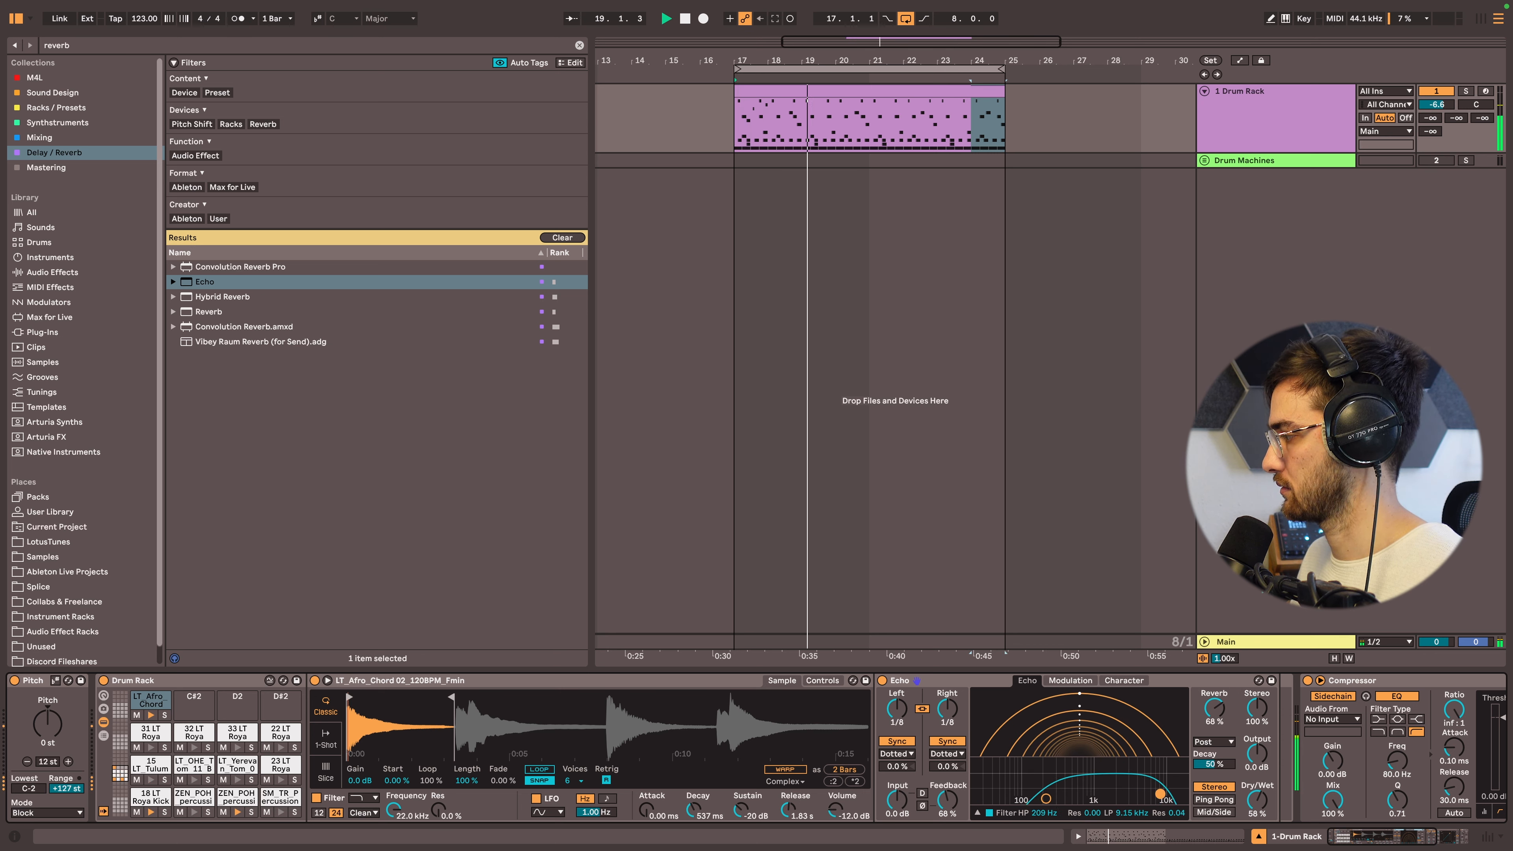
drag(1046, 798, 1059, 782)
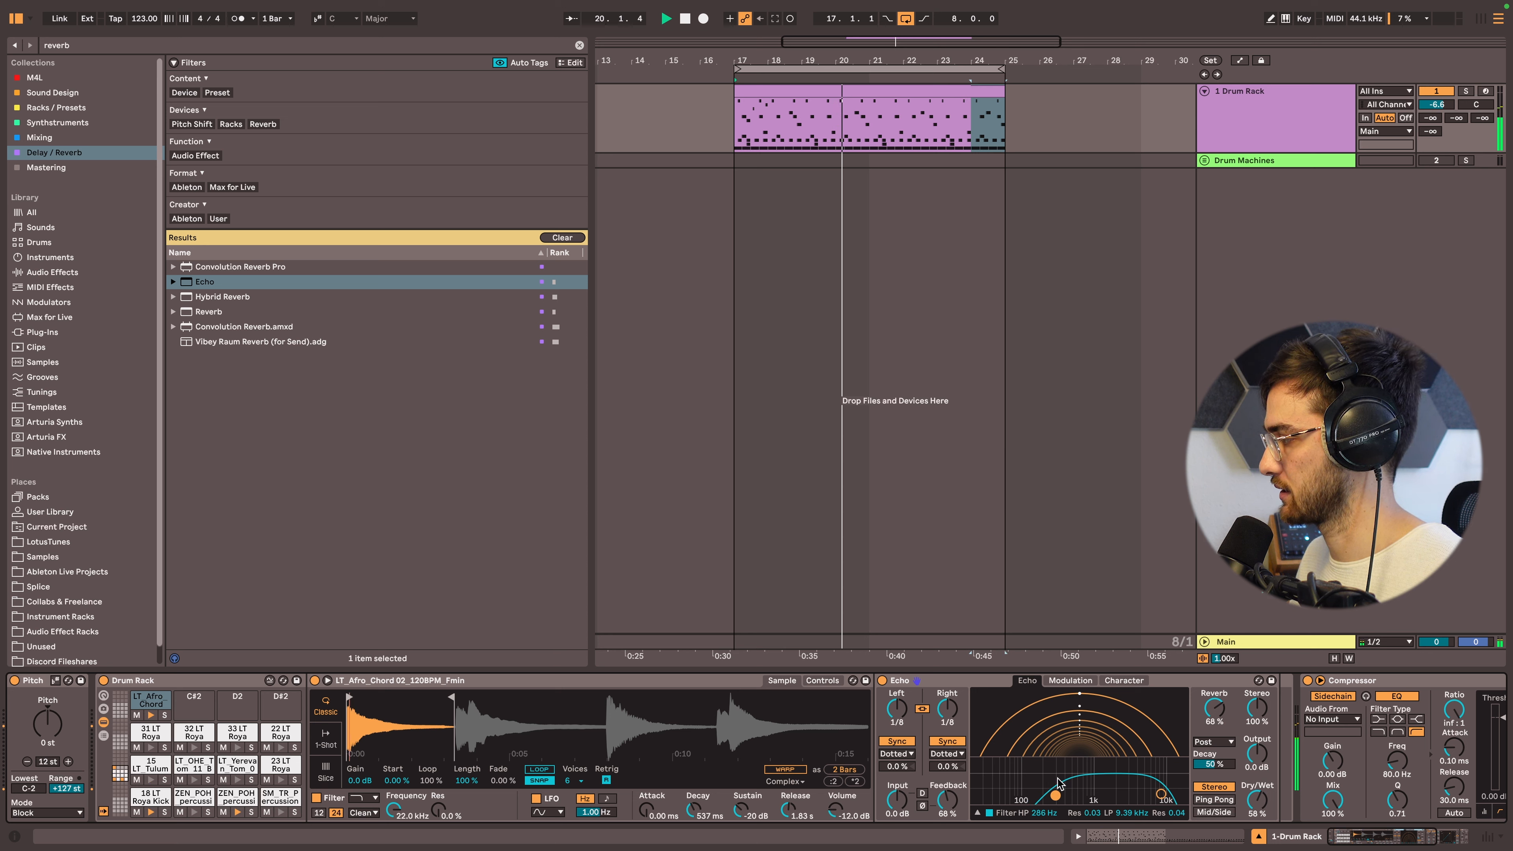
click(1071, 680)
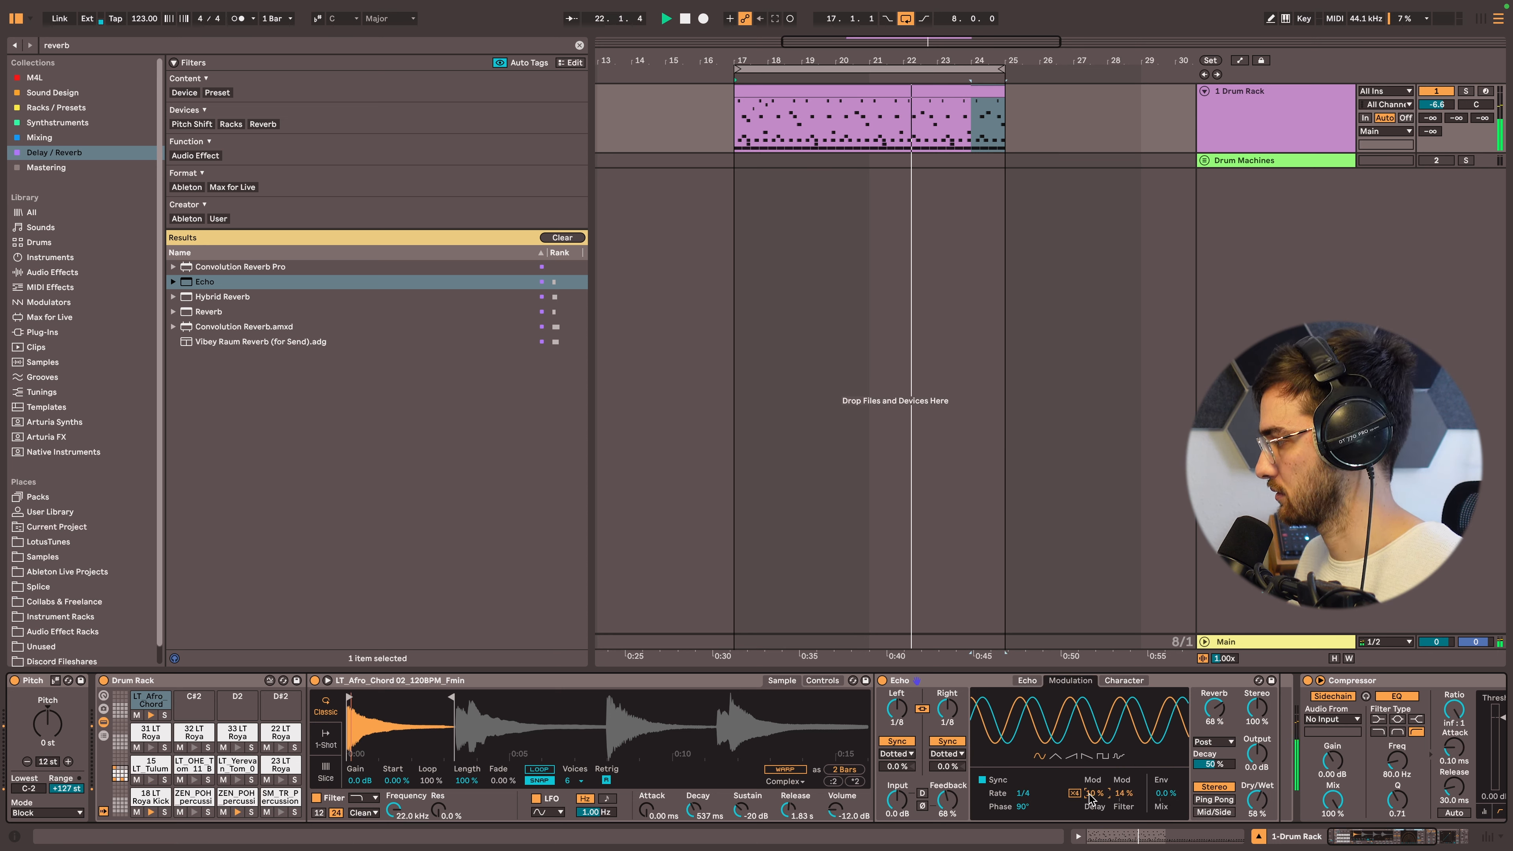
drag(1121, 795, 1121, 782)
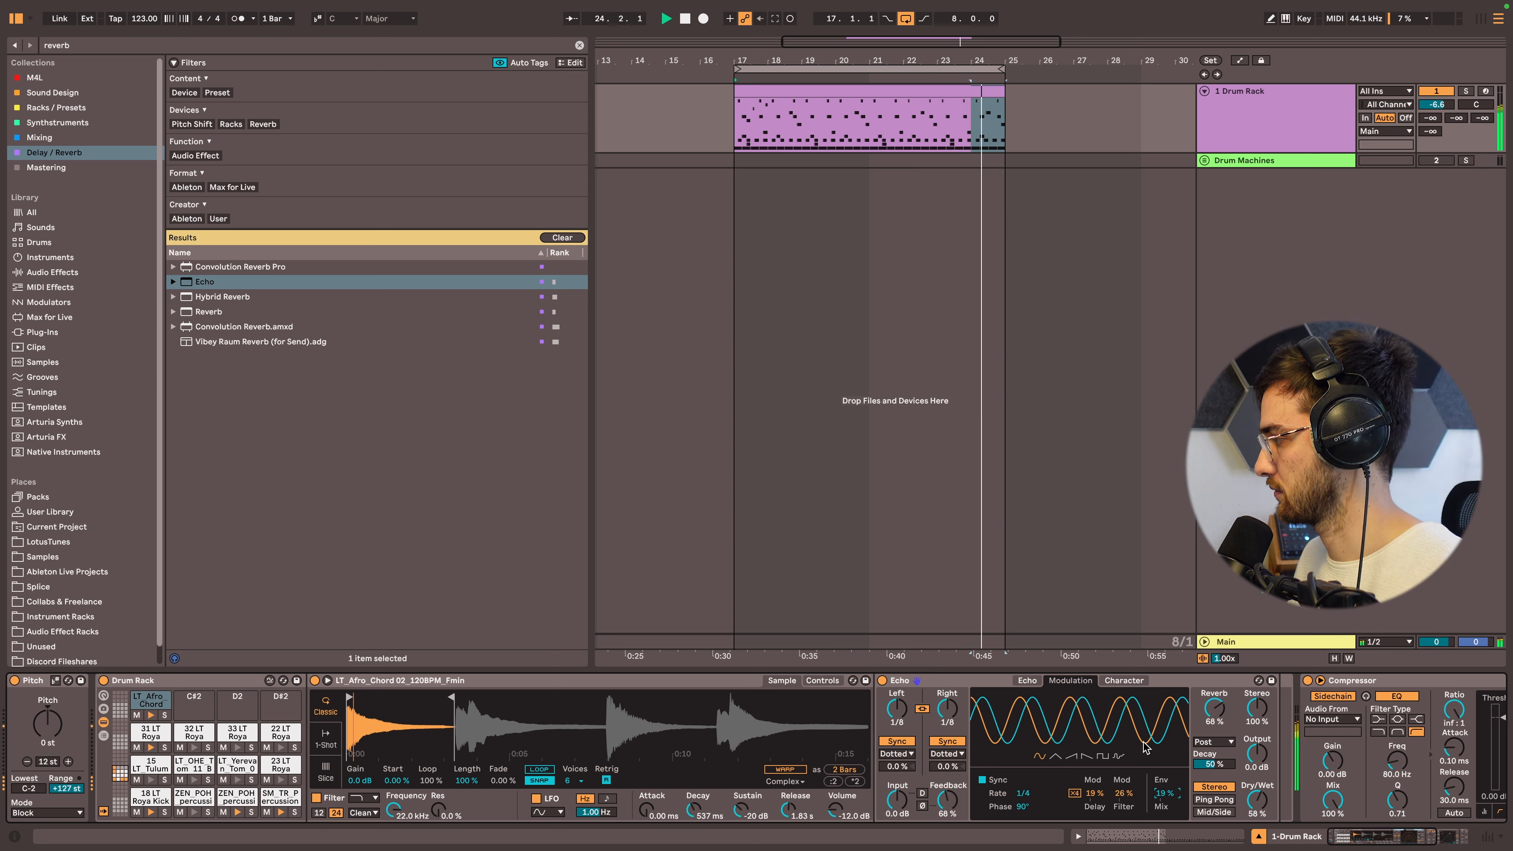
- Enable Echo's noise at 30% amount and 23% morph, and its wobble at 29% amount and 18% morph
click(1124, 680)
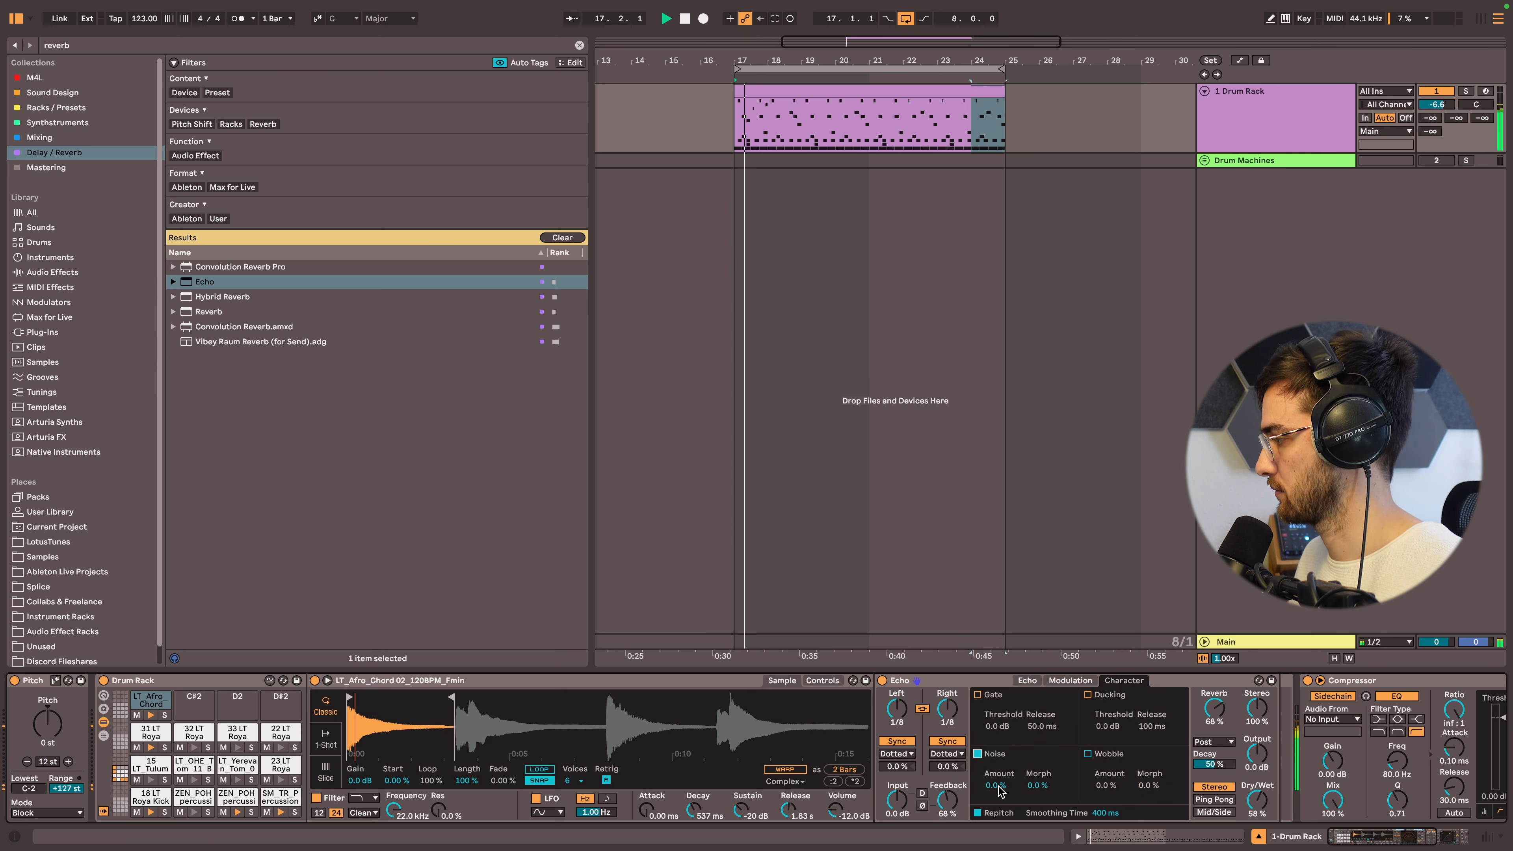
drag(1000, 786, 1038, 776)
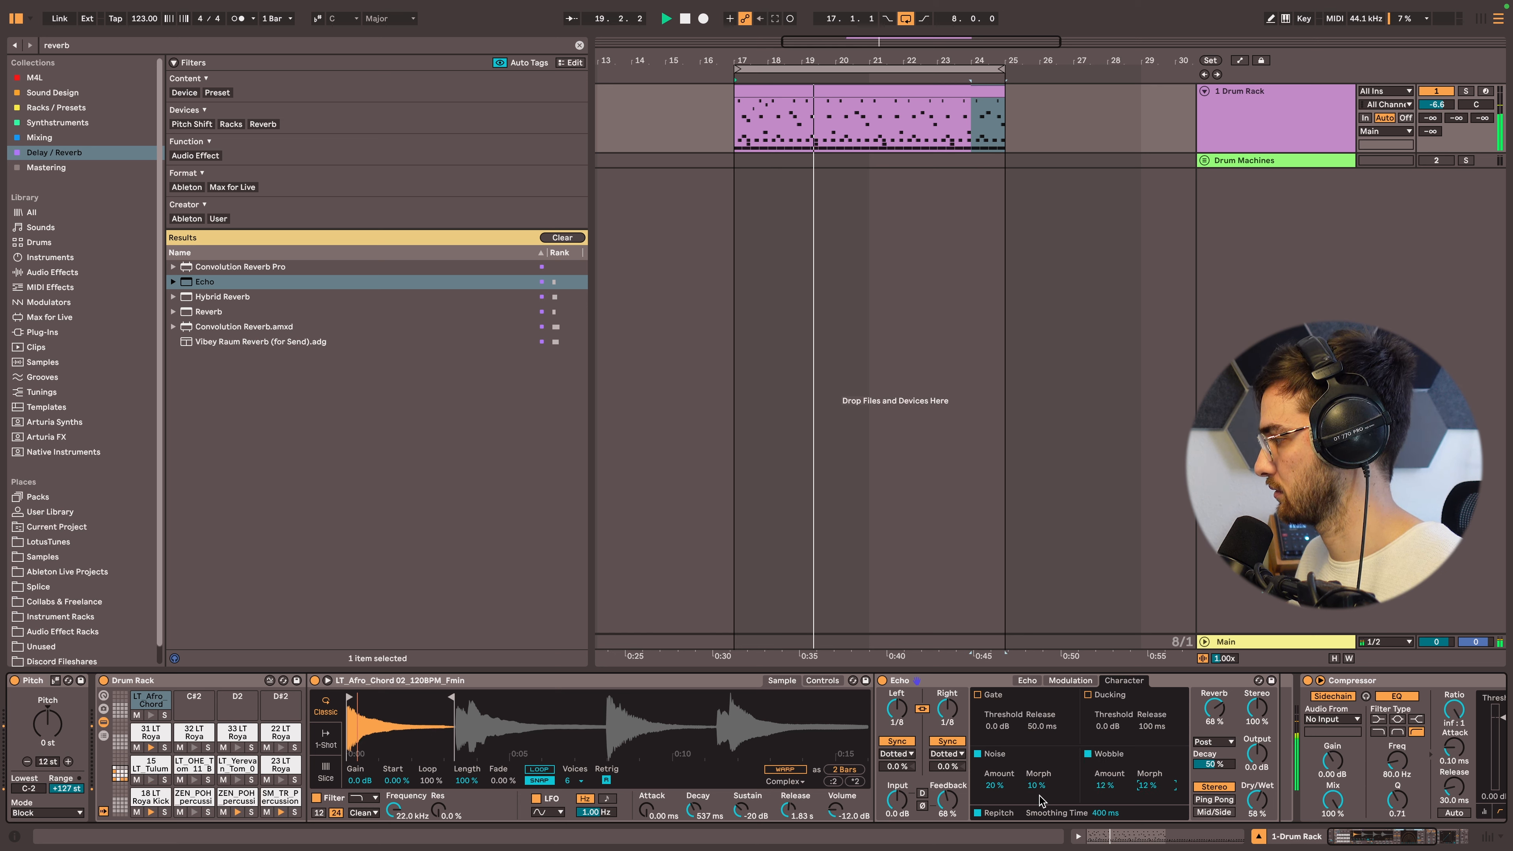
drag(995, 786, 995, 776)
drag(1106, 786, 1105, 773)
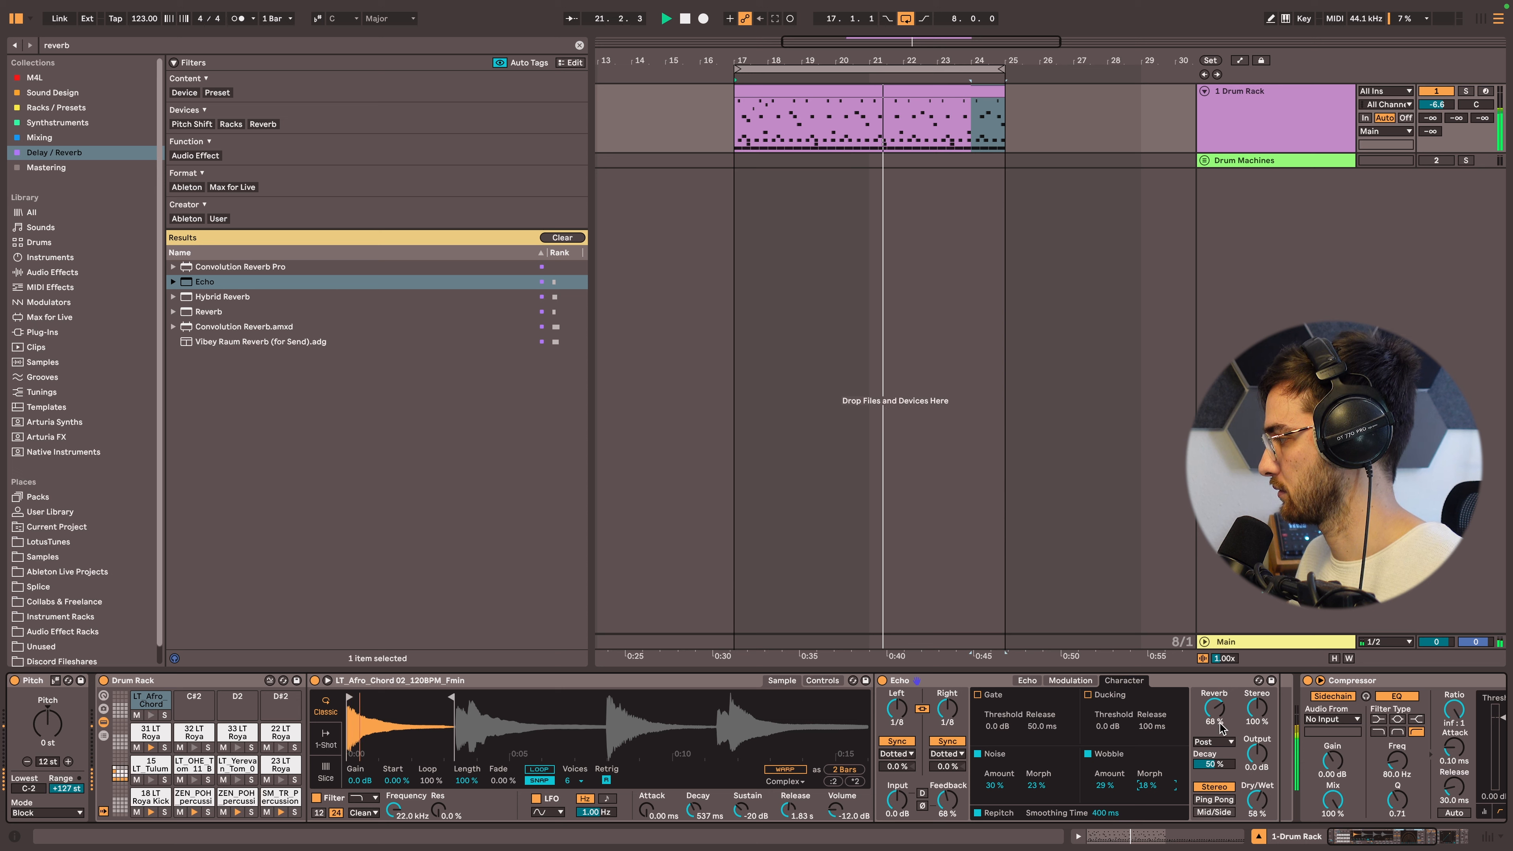
- Switch Echo to Ping Pong mode with reverb at 72% and decay at 63%, and return to its filter display
click(1213, 800)
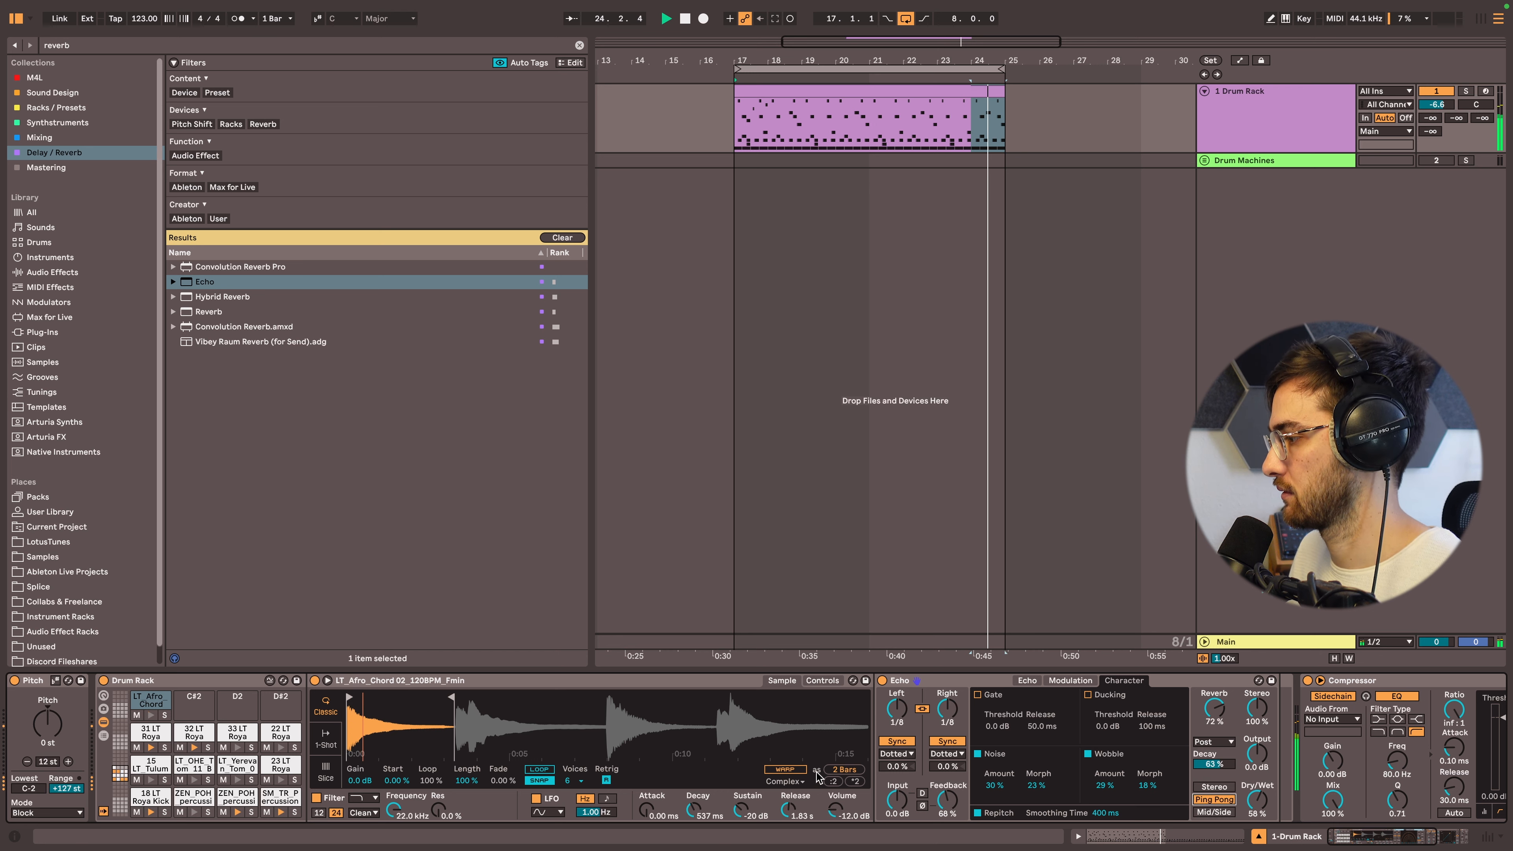
click(1069, 680)
click(1029, 682)
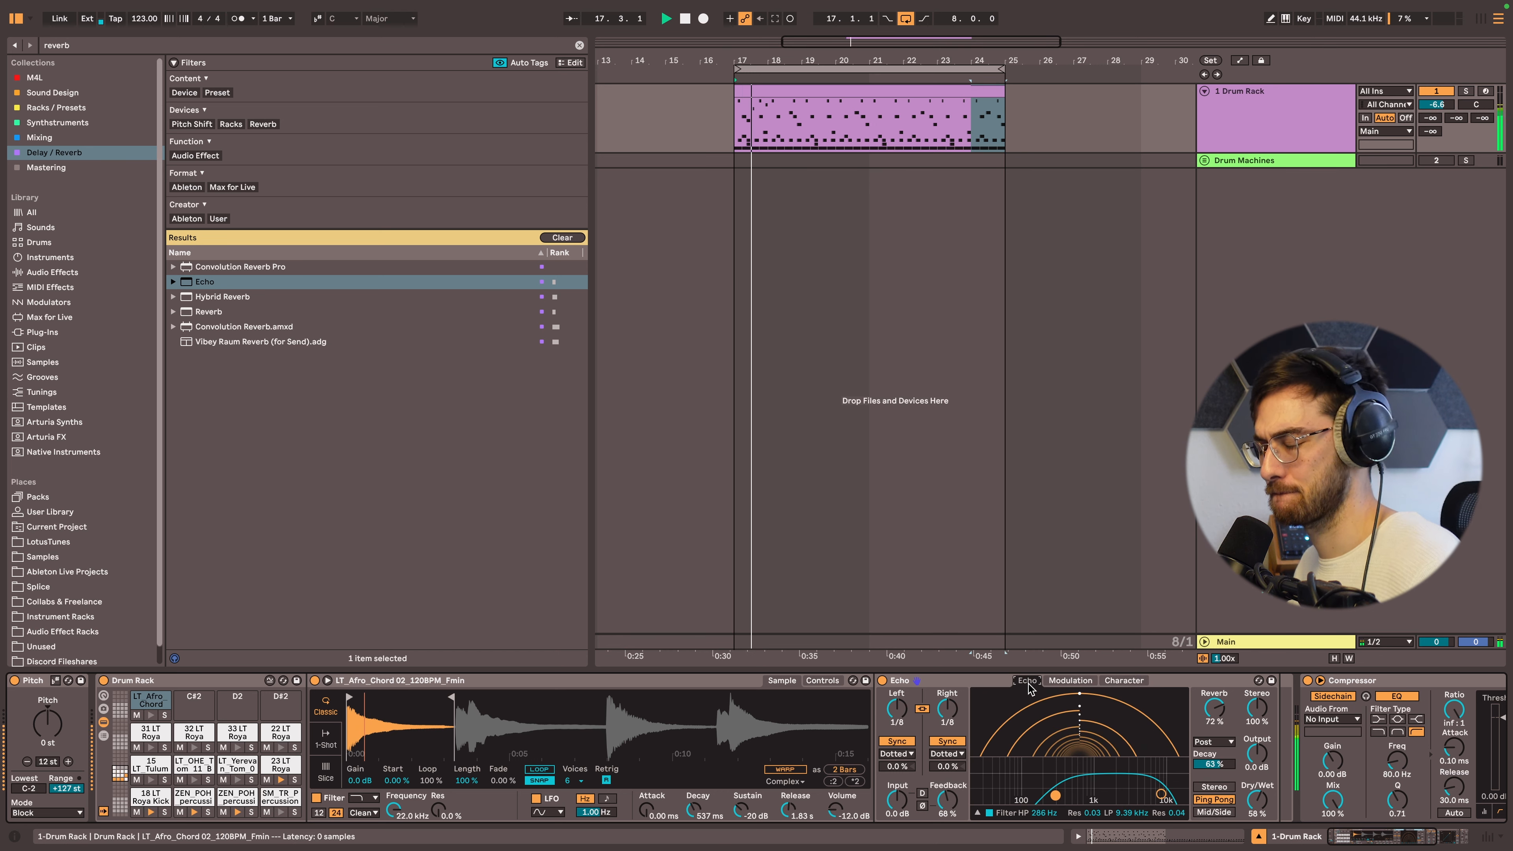
- Low-pass the LT_Afro_Chord 02 sample at 2.00 kHz with 27% resonance and review Echo's character, modulation and filter settings during playback
click(822, 680)
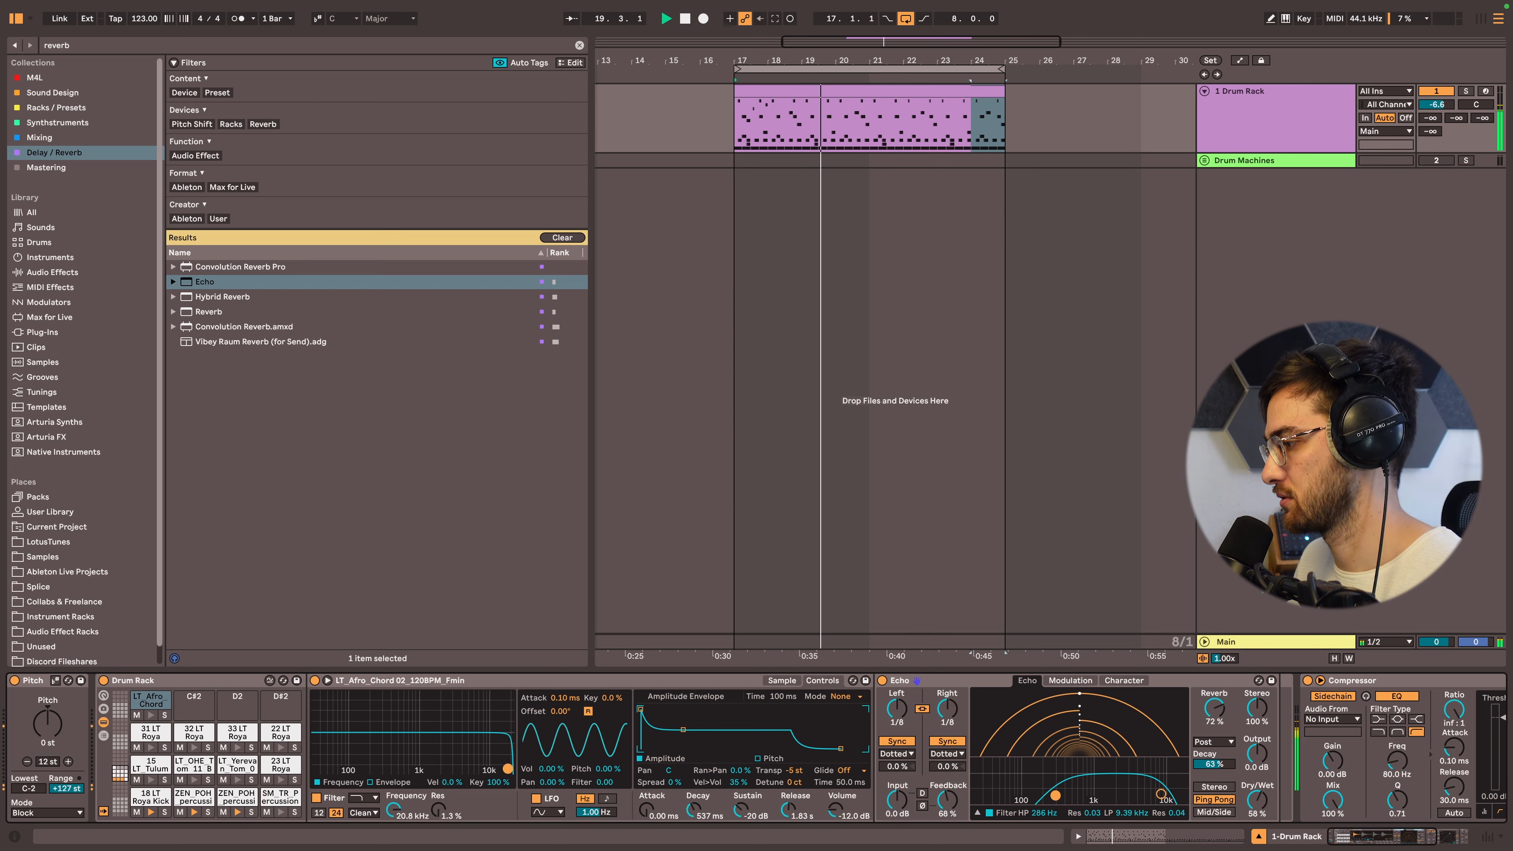
drag(510, 770, 439, 754)
click(1070, 680)
click(1102, 680)
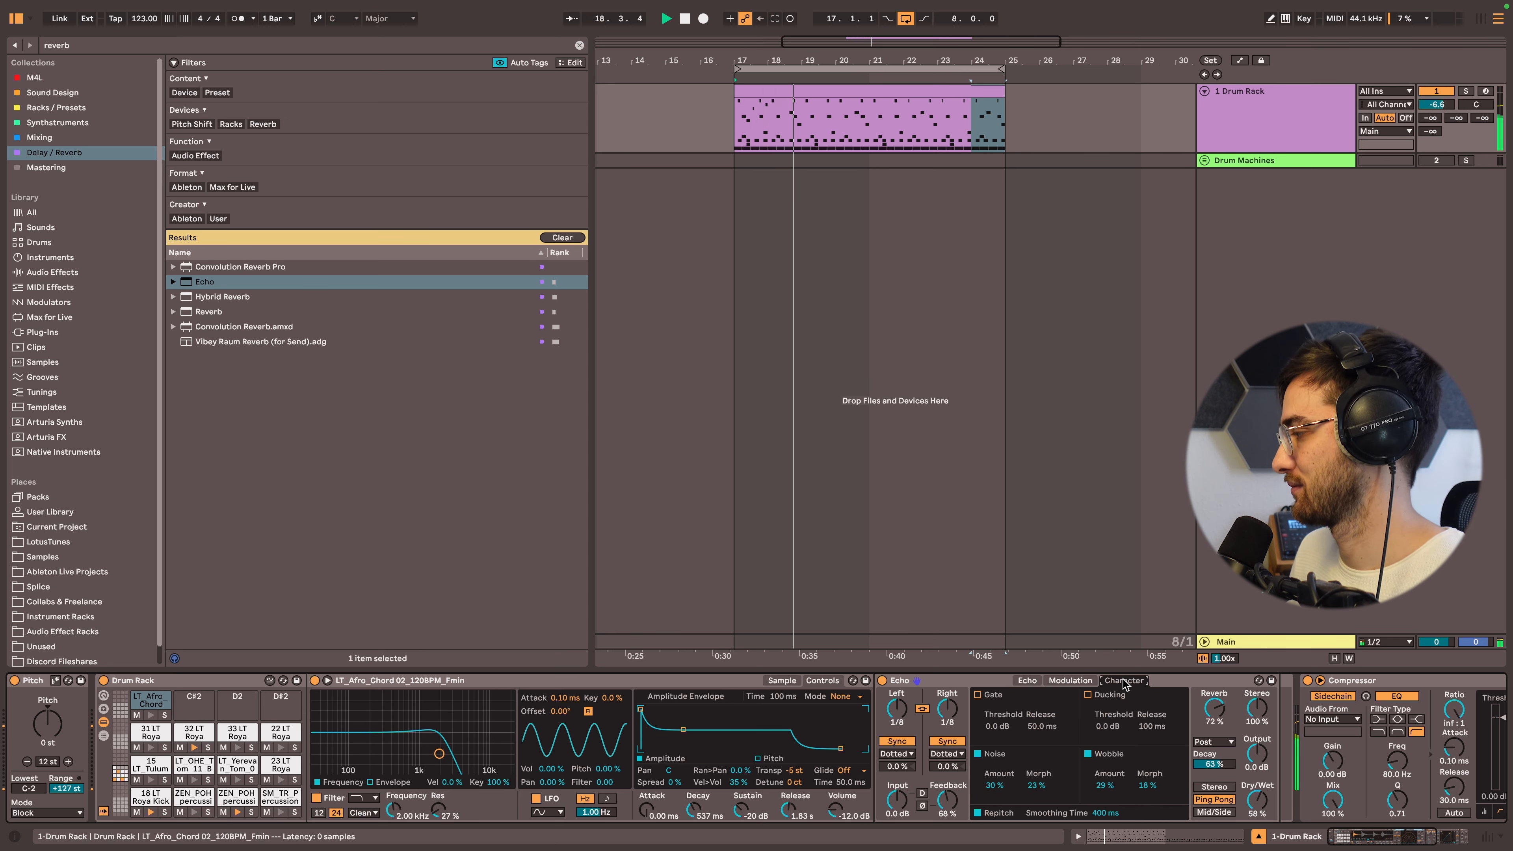
click(1071, 680)
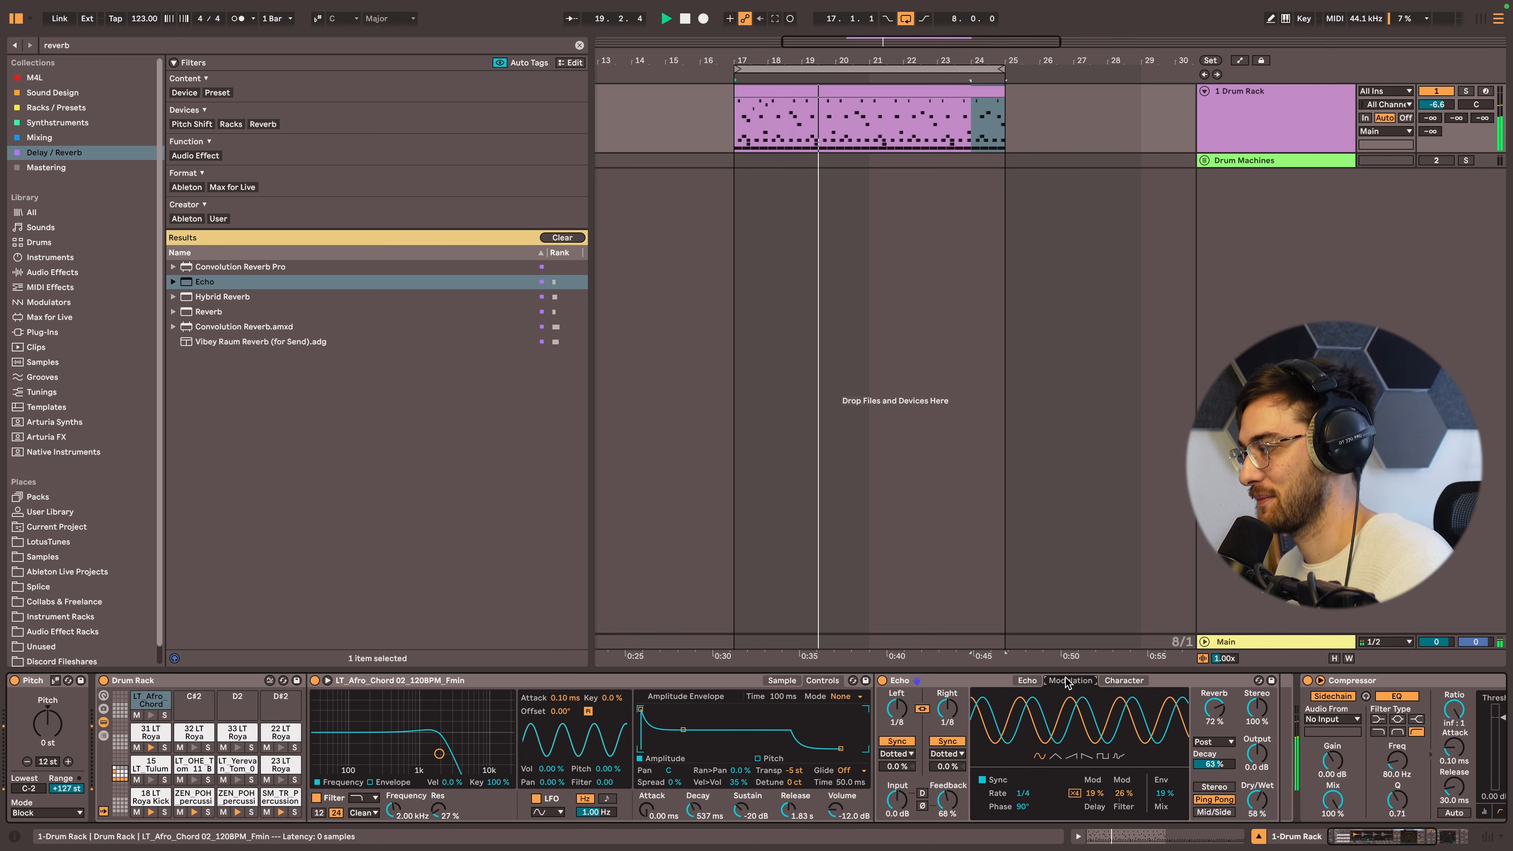
click(1027, 680)
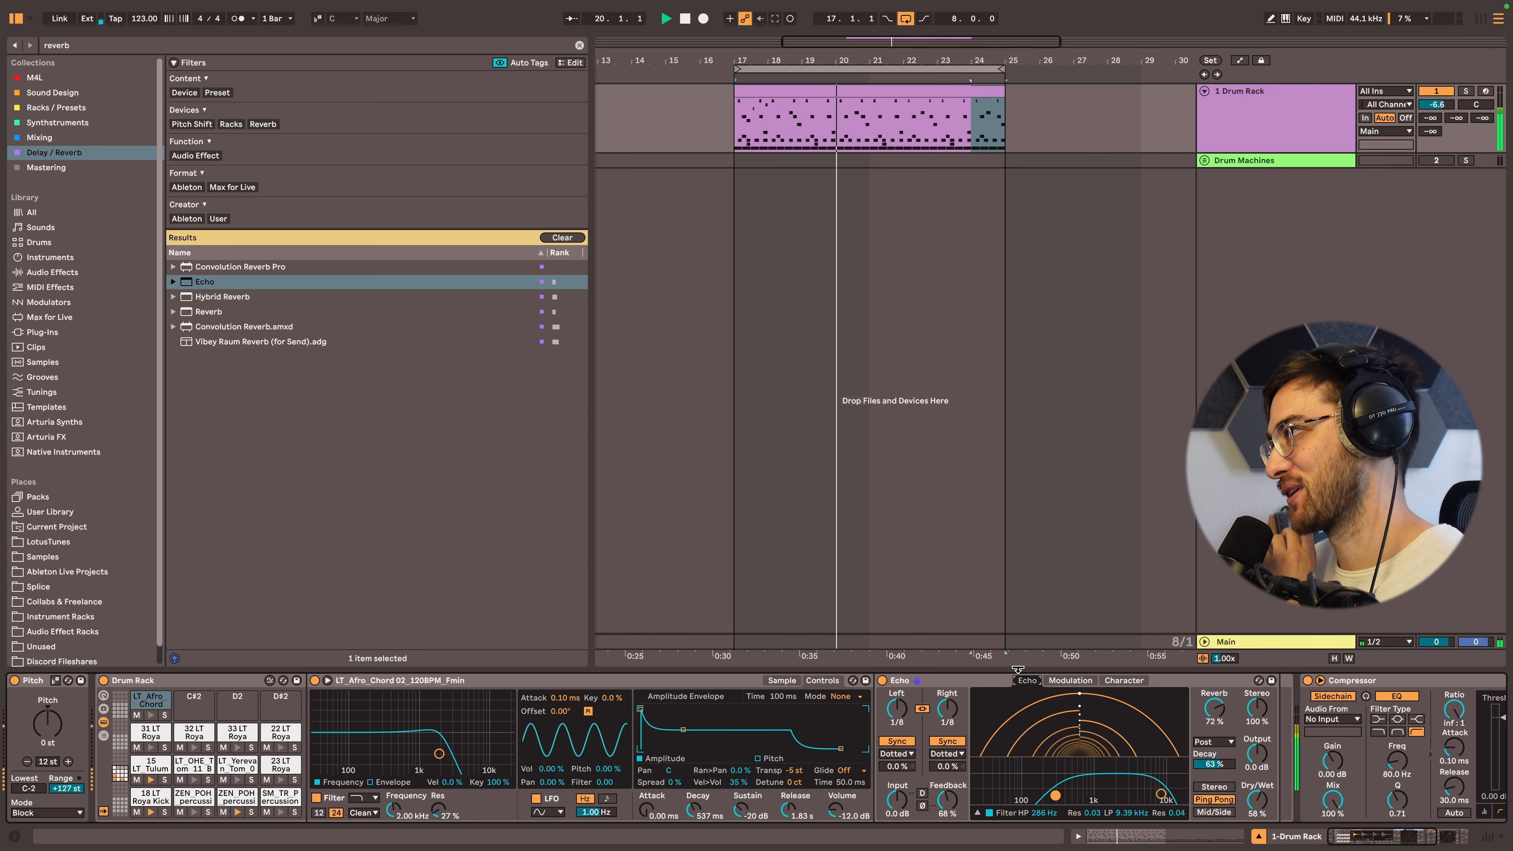
- Open the drum clip's envelopes and bring up the modulation envelope for Echo's L Division parameter
double_click(784, 94)
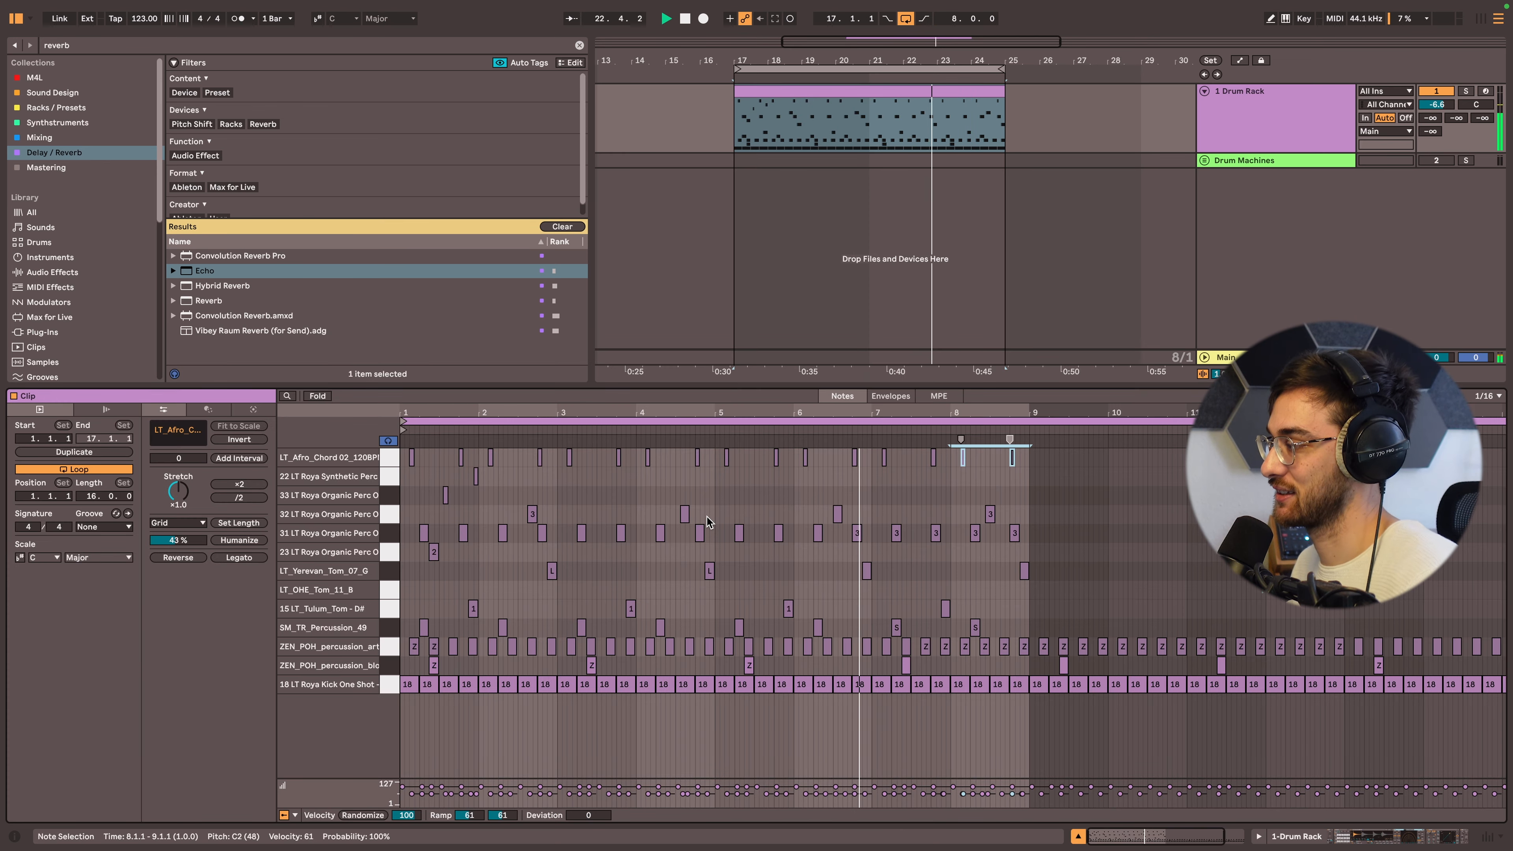
drag(666, 413, 943, 411)
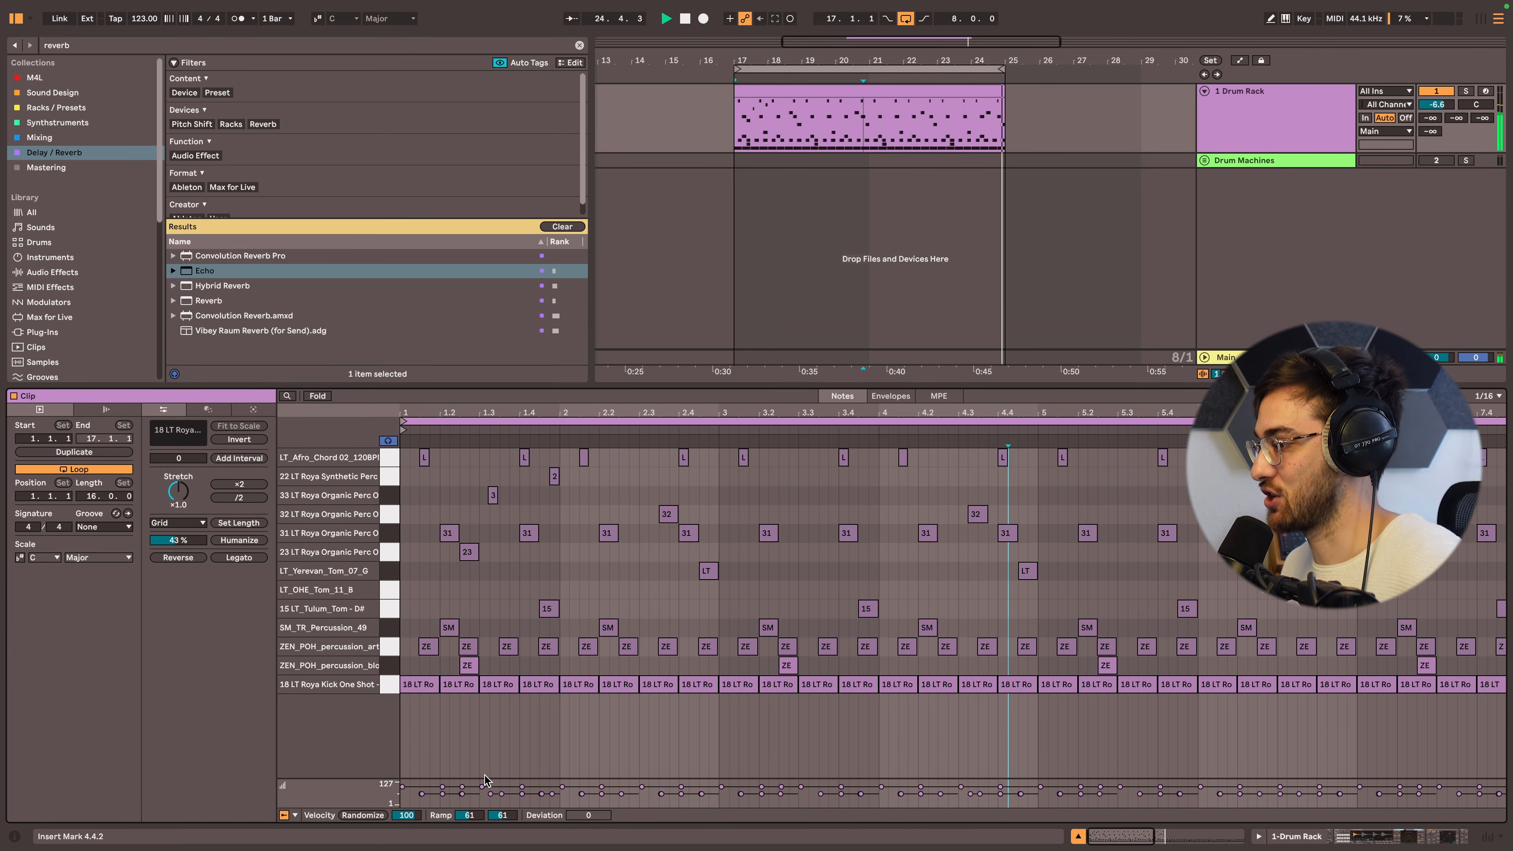
drag(438, 715, 457, 692)
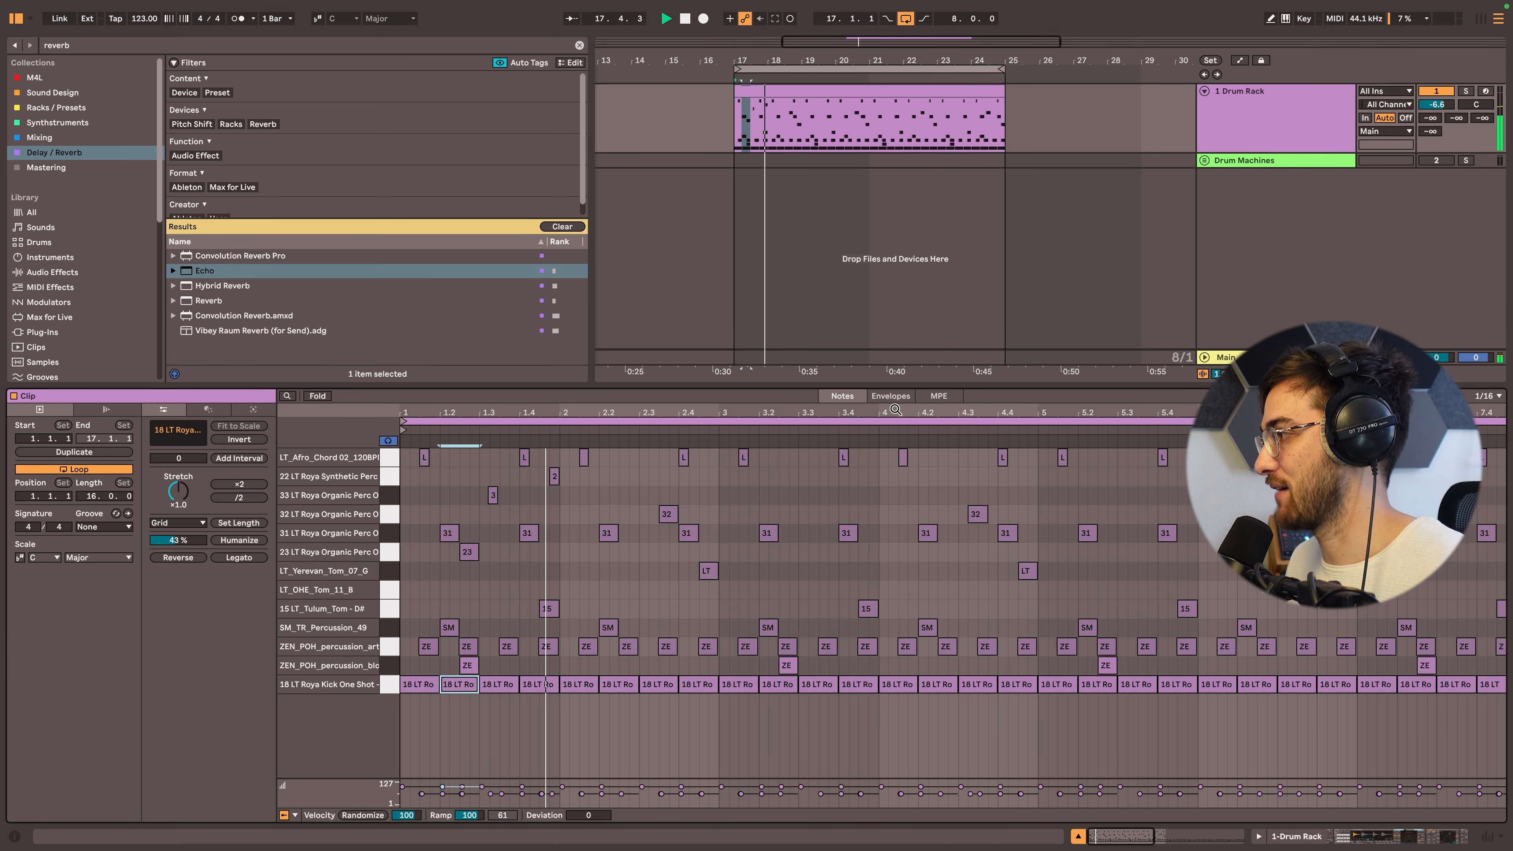
click(891, 396)
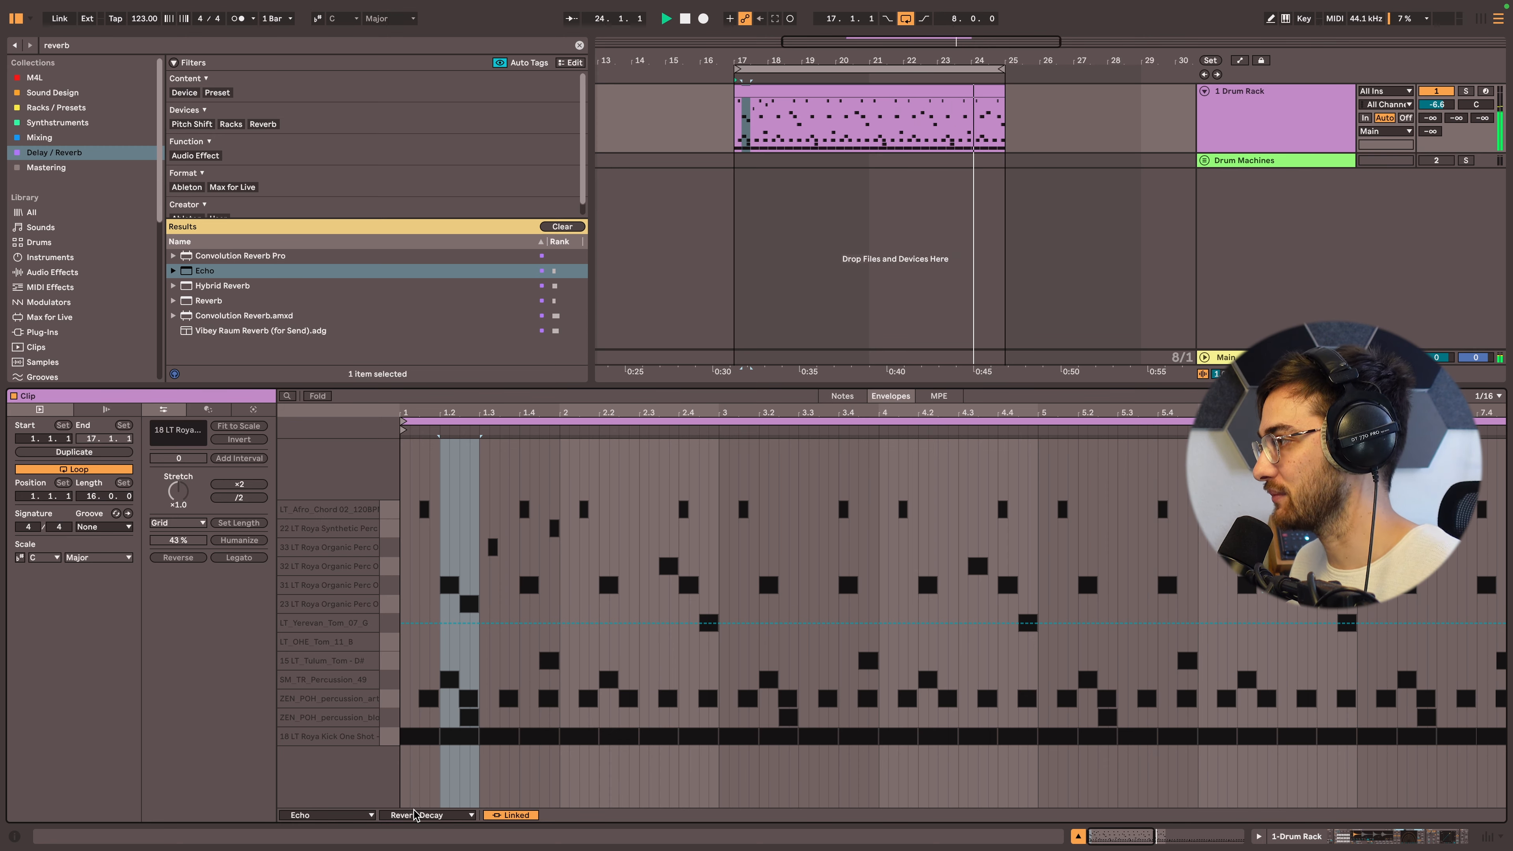
click(835, 108)
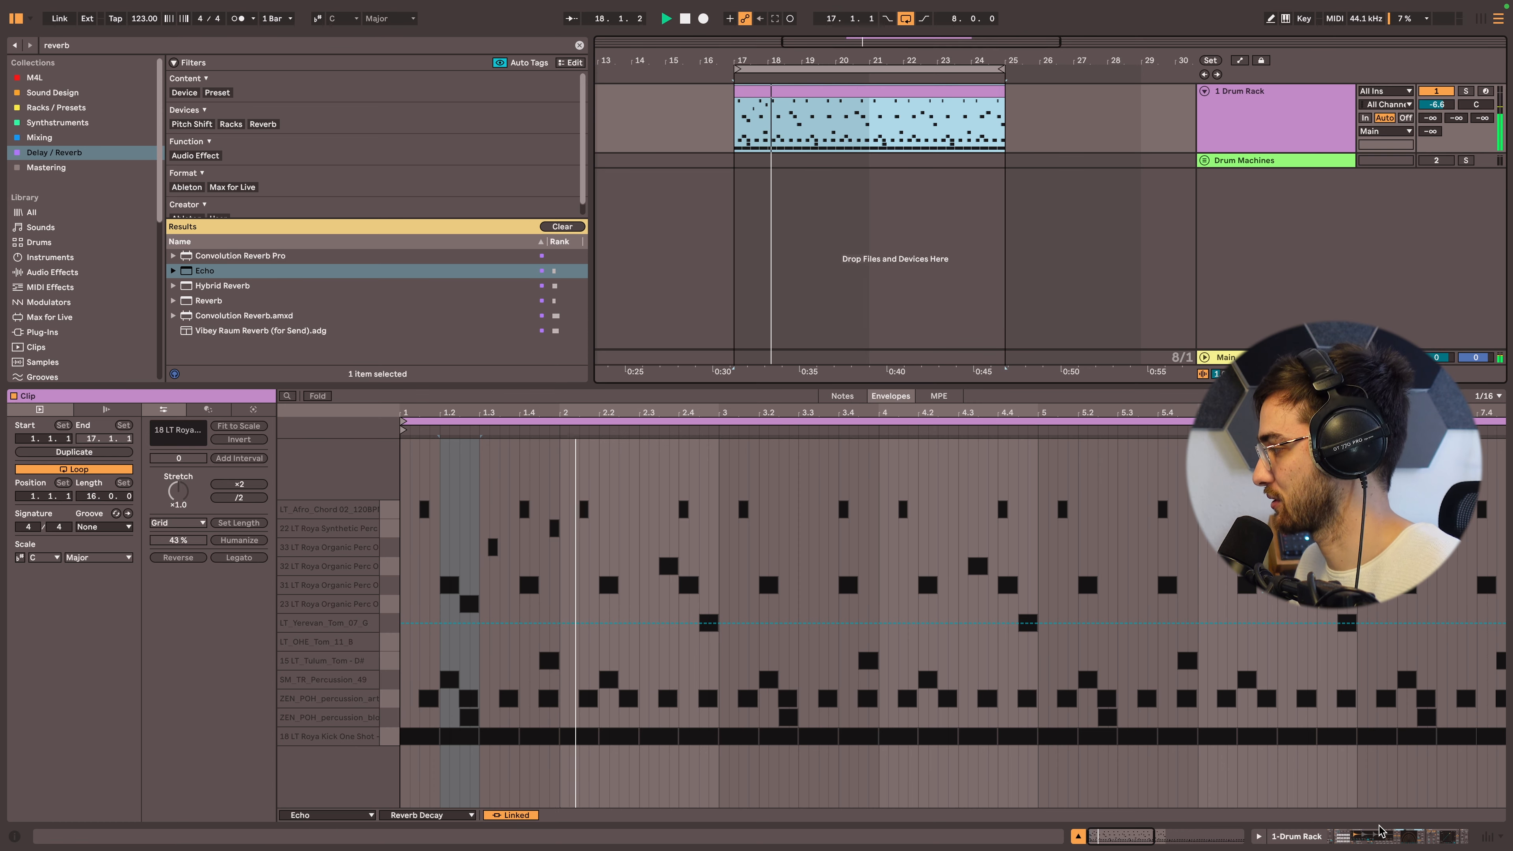
click(1374, 837)
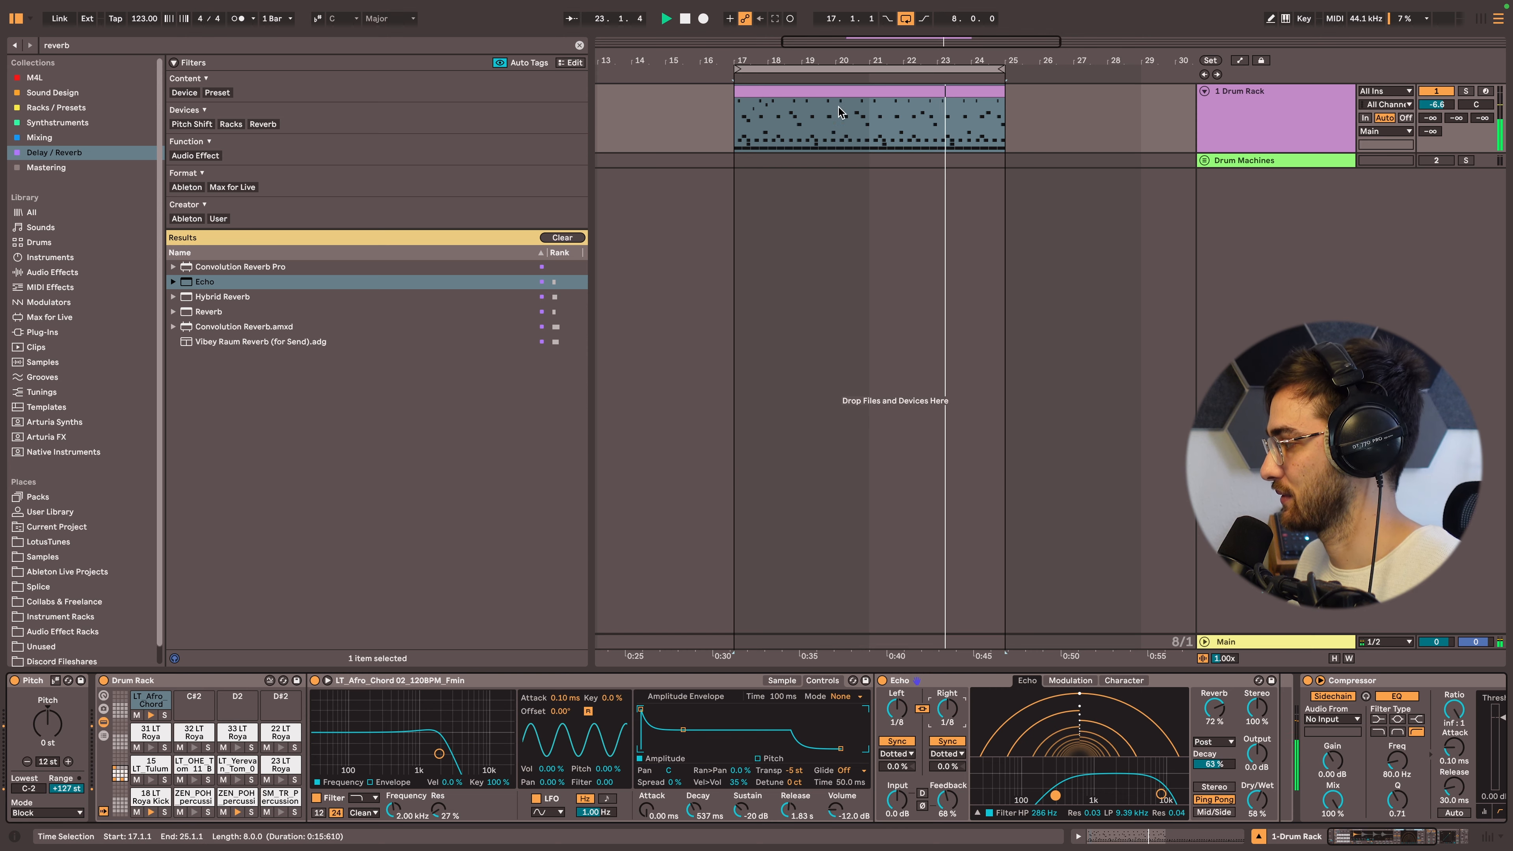
click(1134, 837)
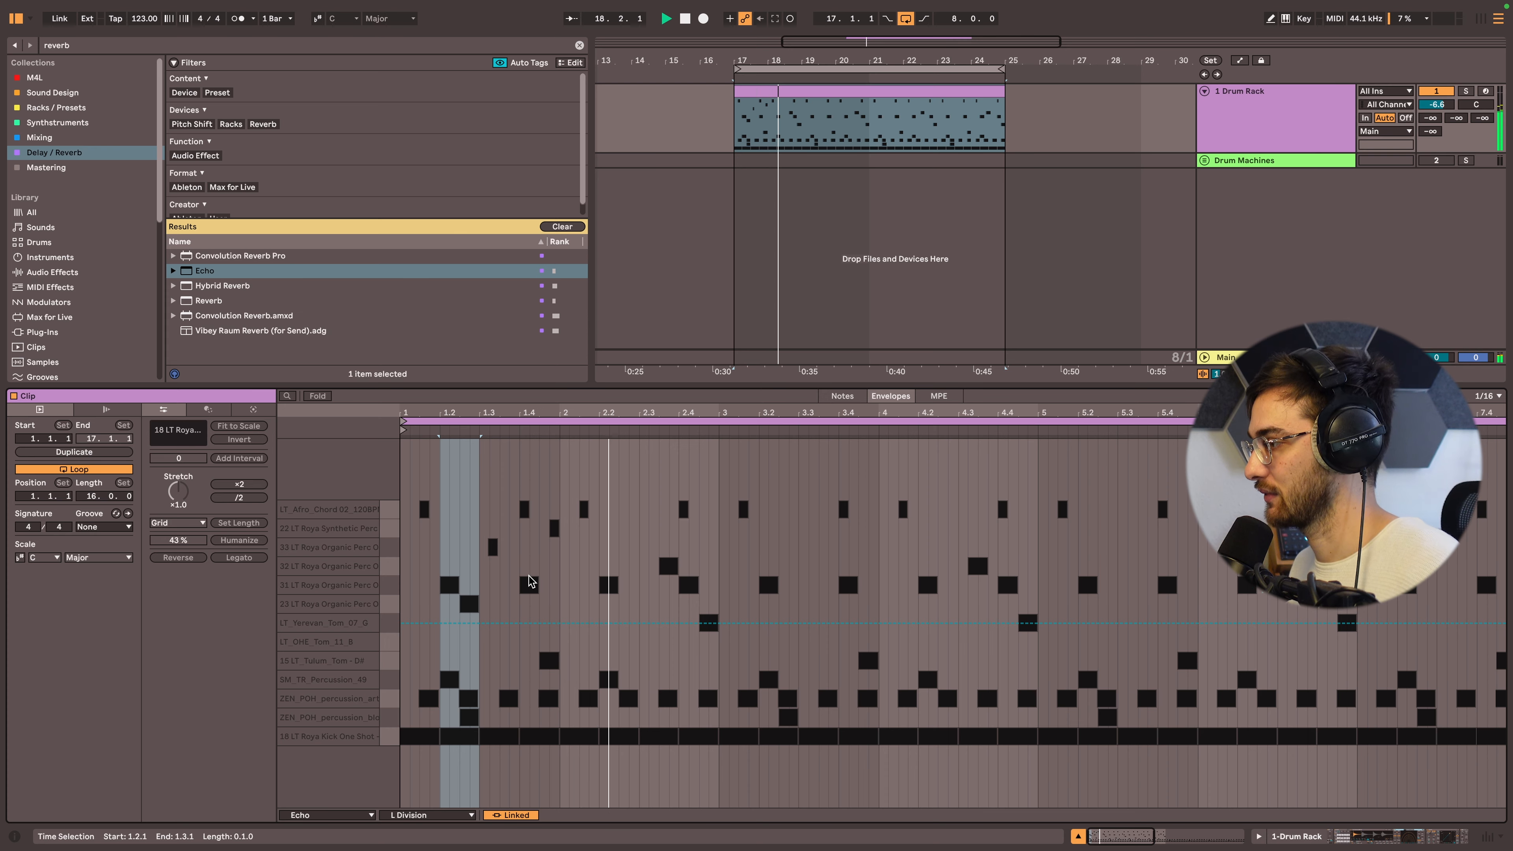
- Raise Echo's L Division envelope over the chord note from 1.4.1 to 1.4.2 in the drum clip
click(529, 596)
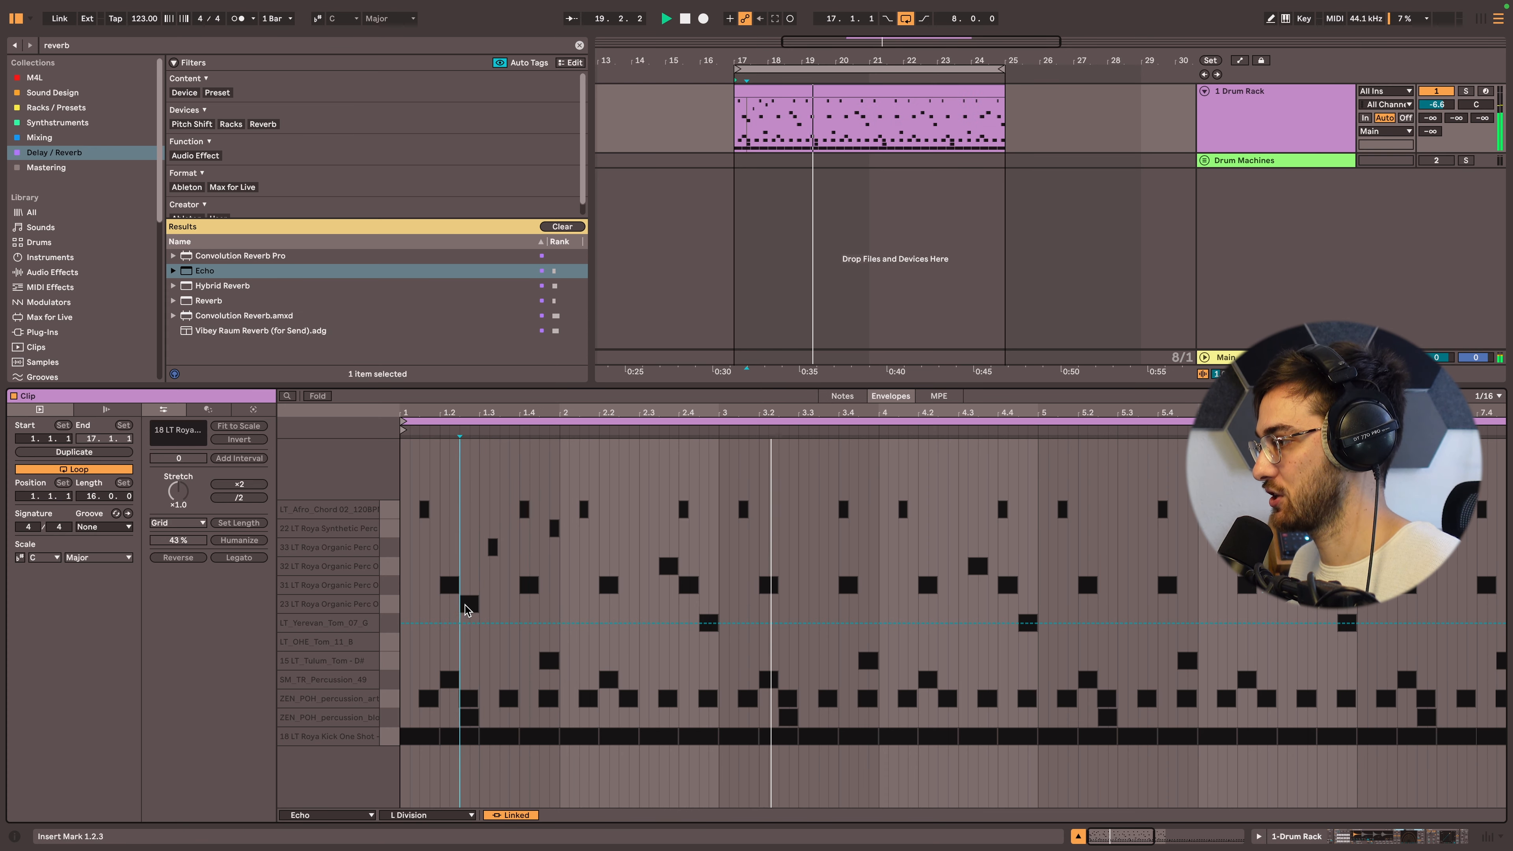
click(485, 540)
drag(519, 511, 529, 509)
scroll(536, 476, up, 5)
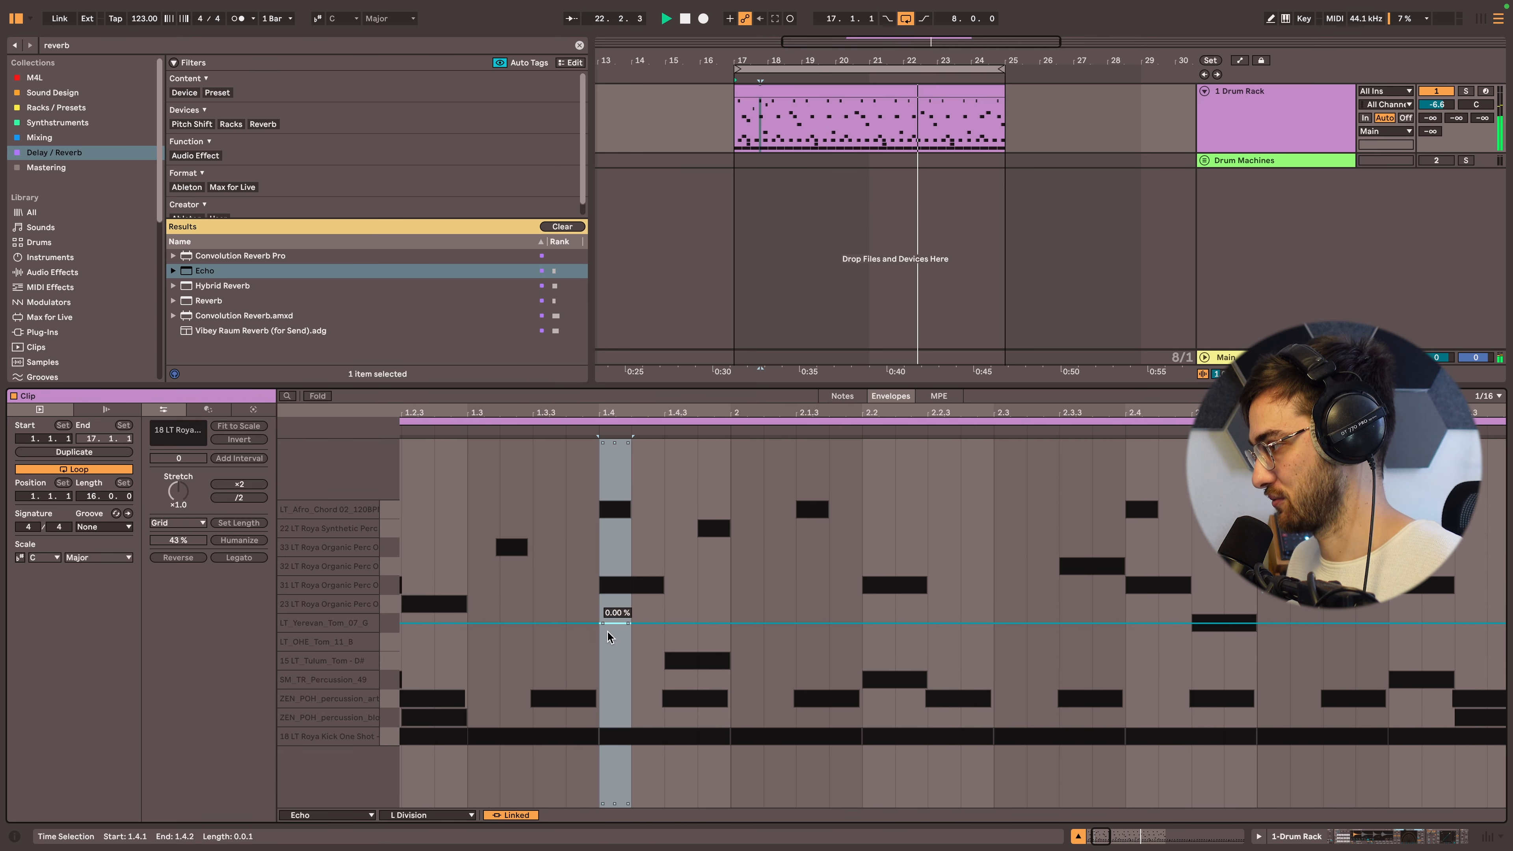
drag(608, 631, 608, 571)
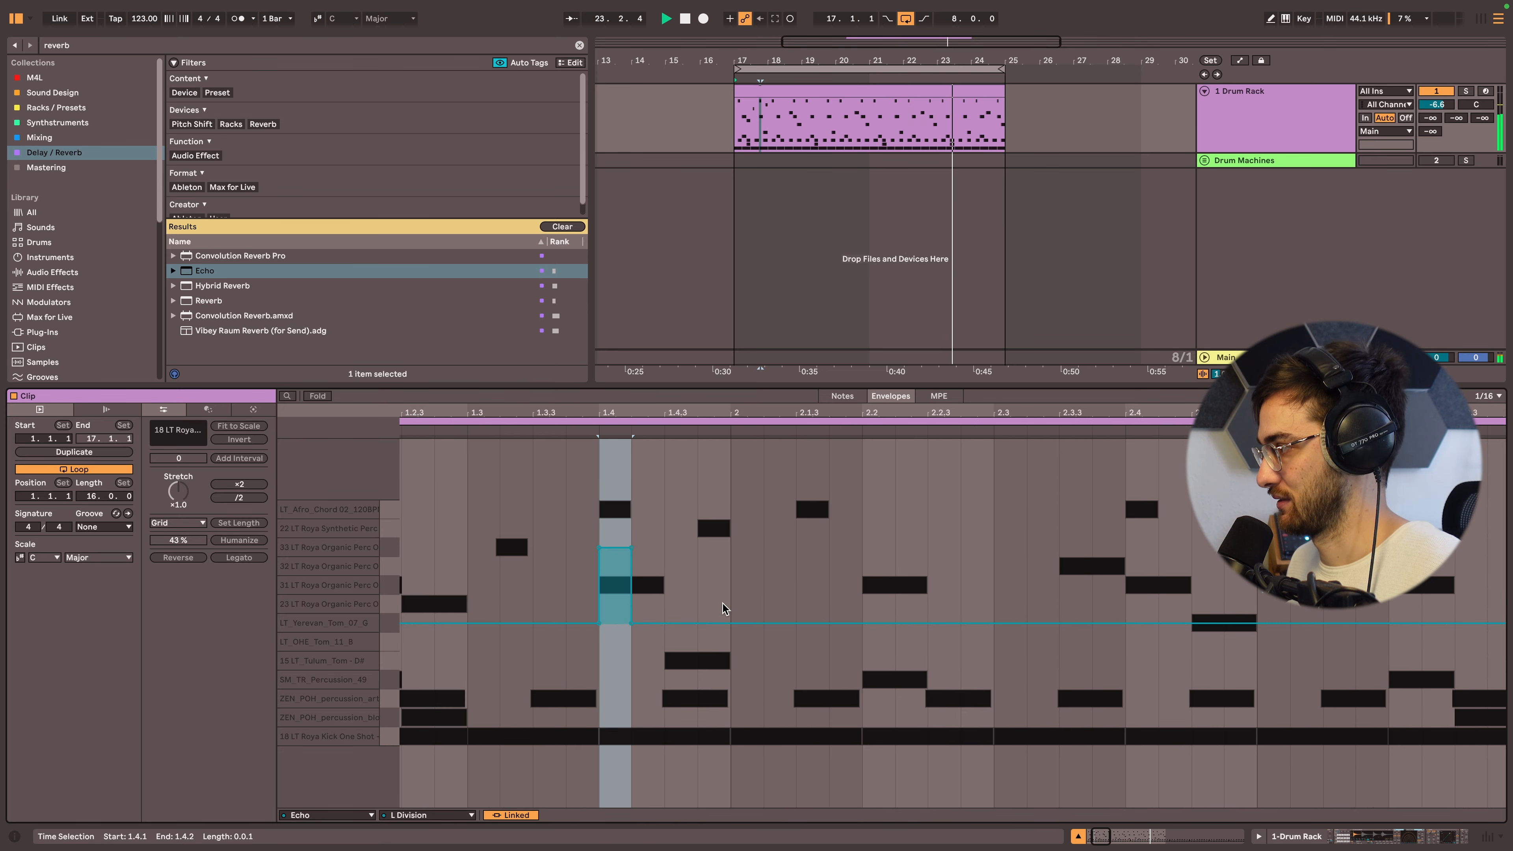
- Lower Echo's L Division envelope over the chord notes at 2.4.1 and 4.1.3, to about -16% at 4.1.3
scroll(643, 555, down, 3)
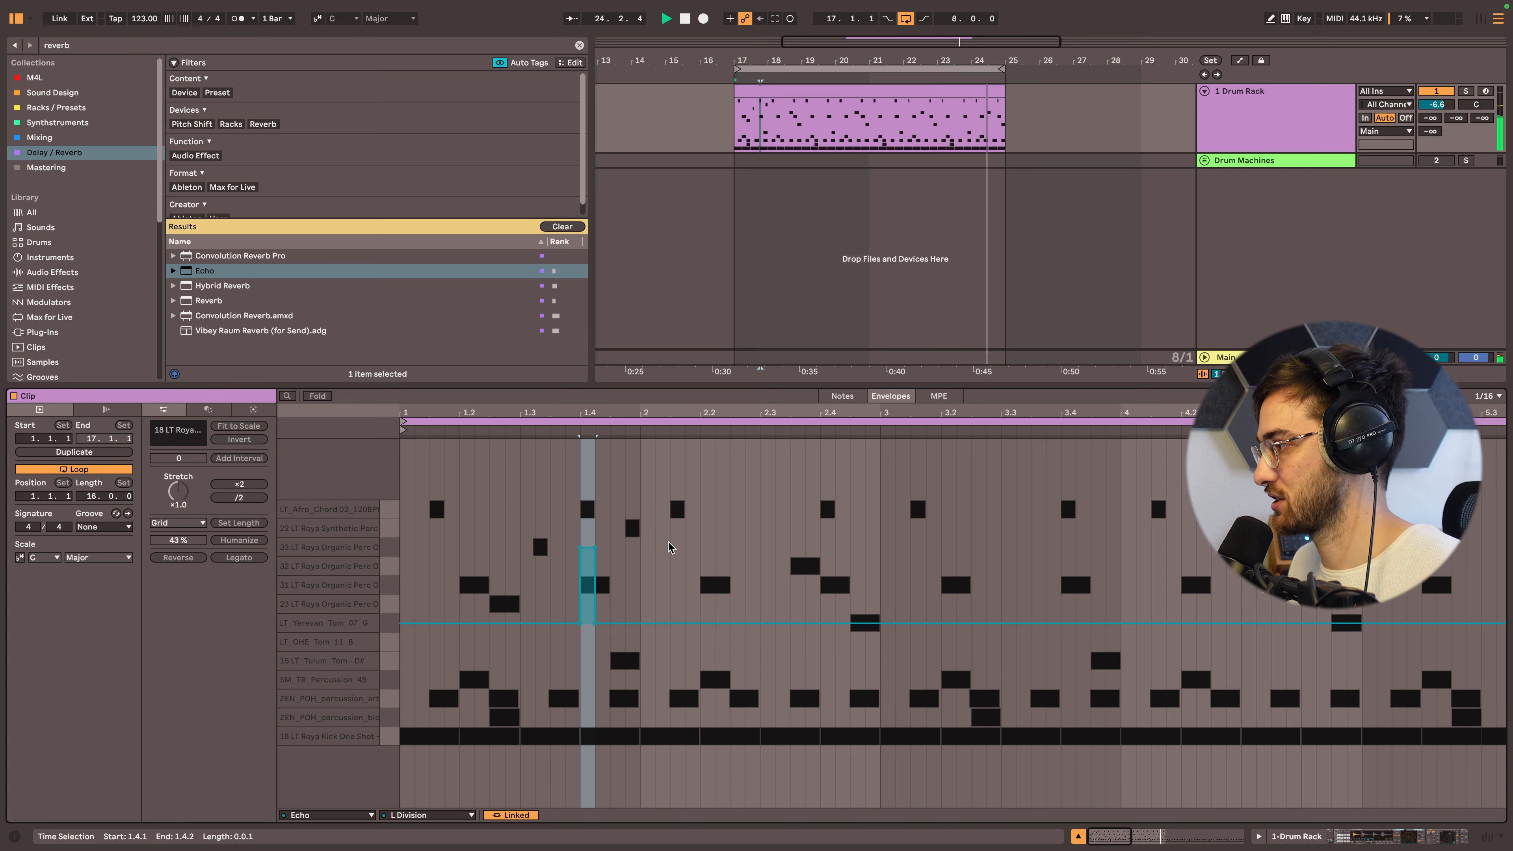
click(677, 602)
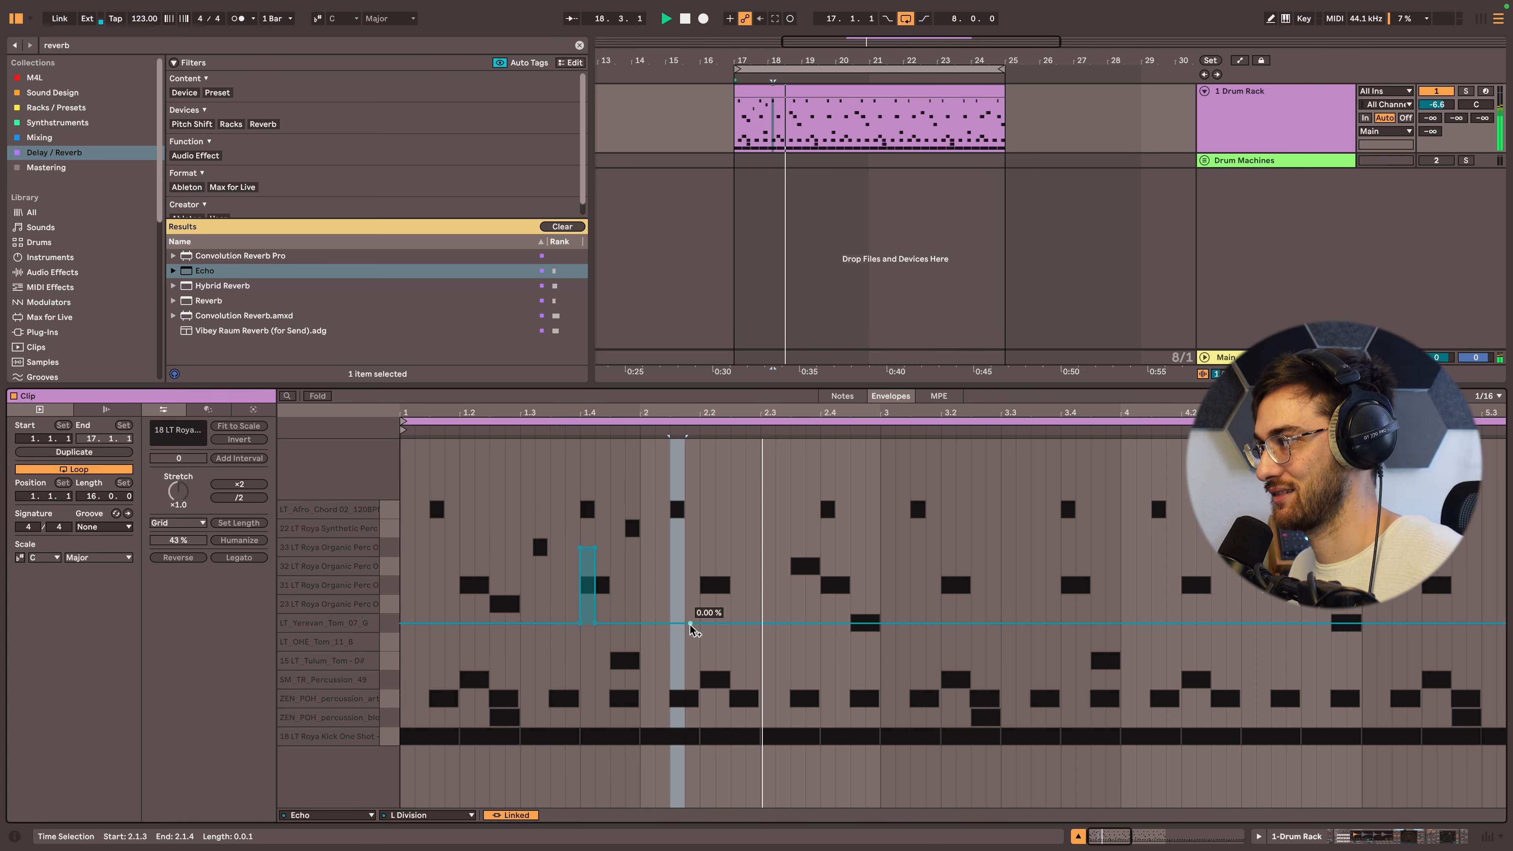
click(828, 626)
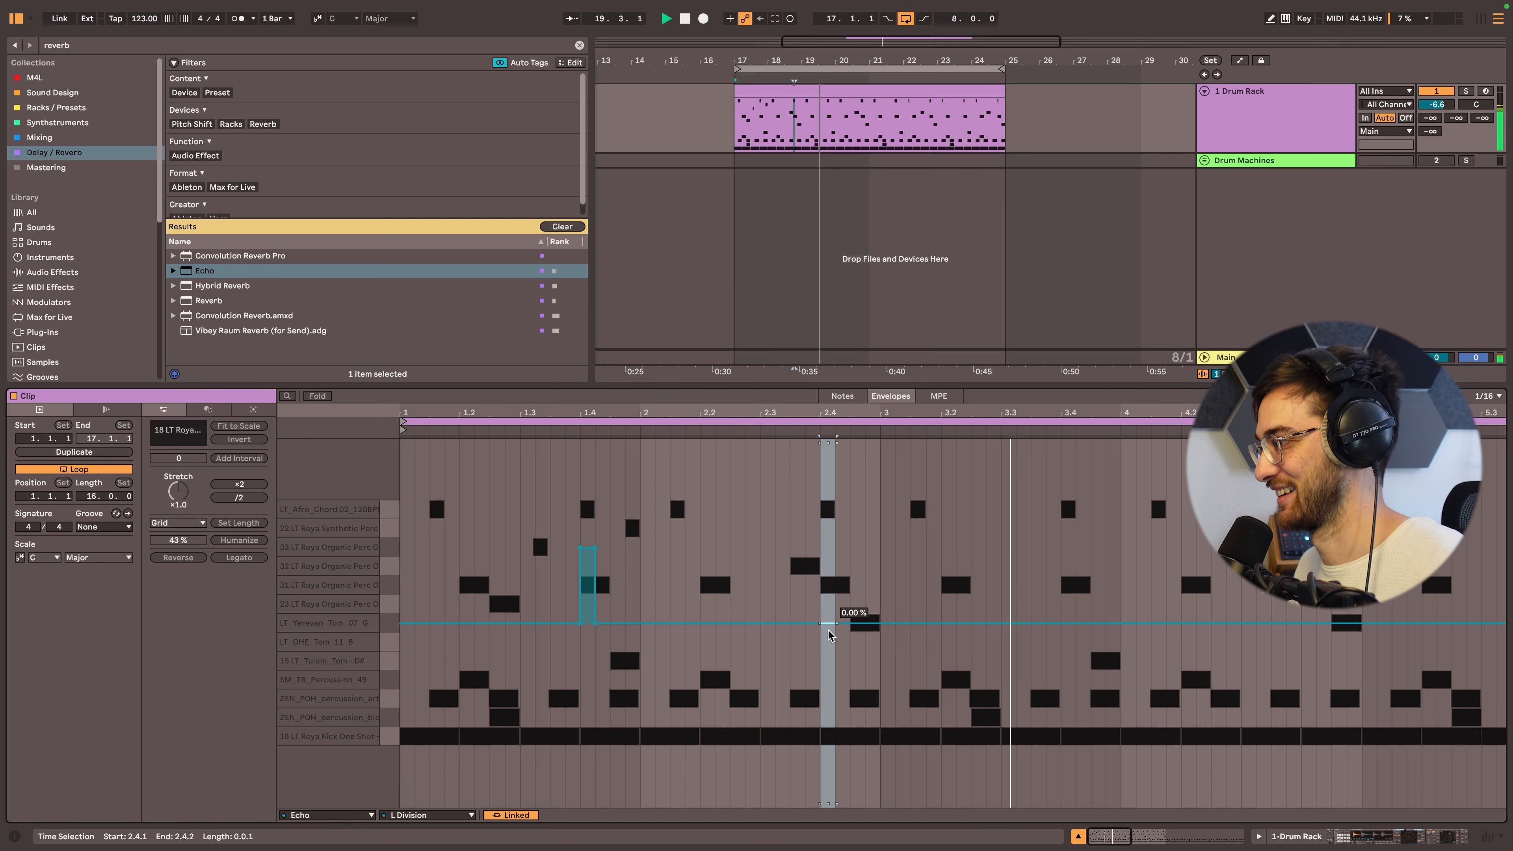
drag(828, 632, 827, 693)
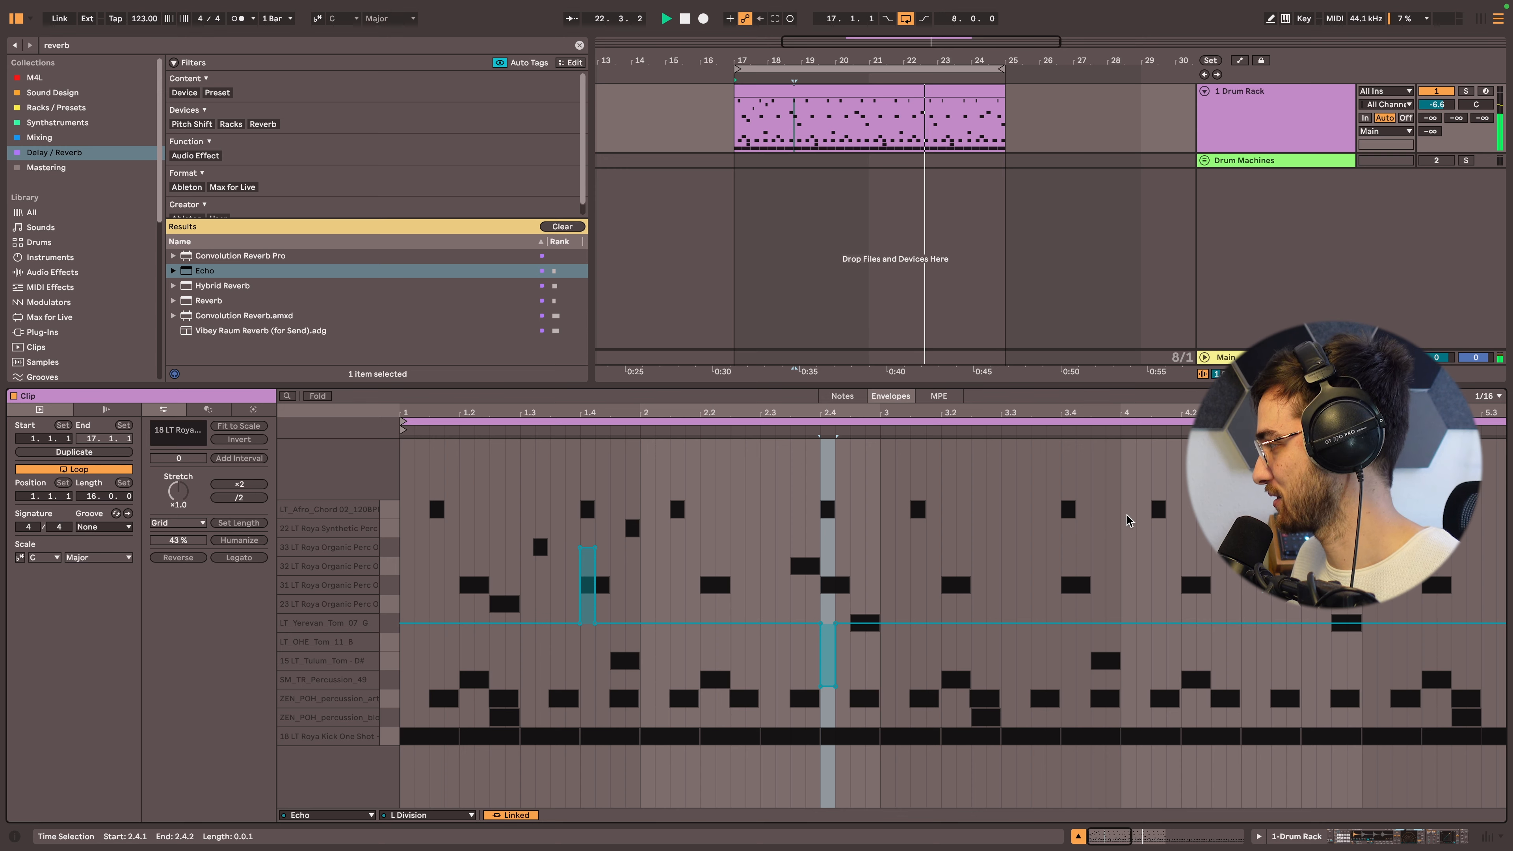
click(1159, 626)
drag(1160, 635, 1163, 695)
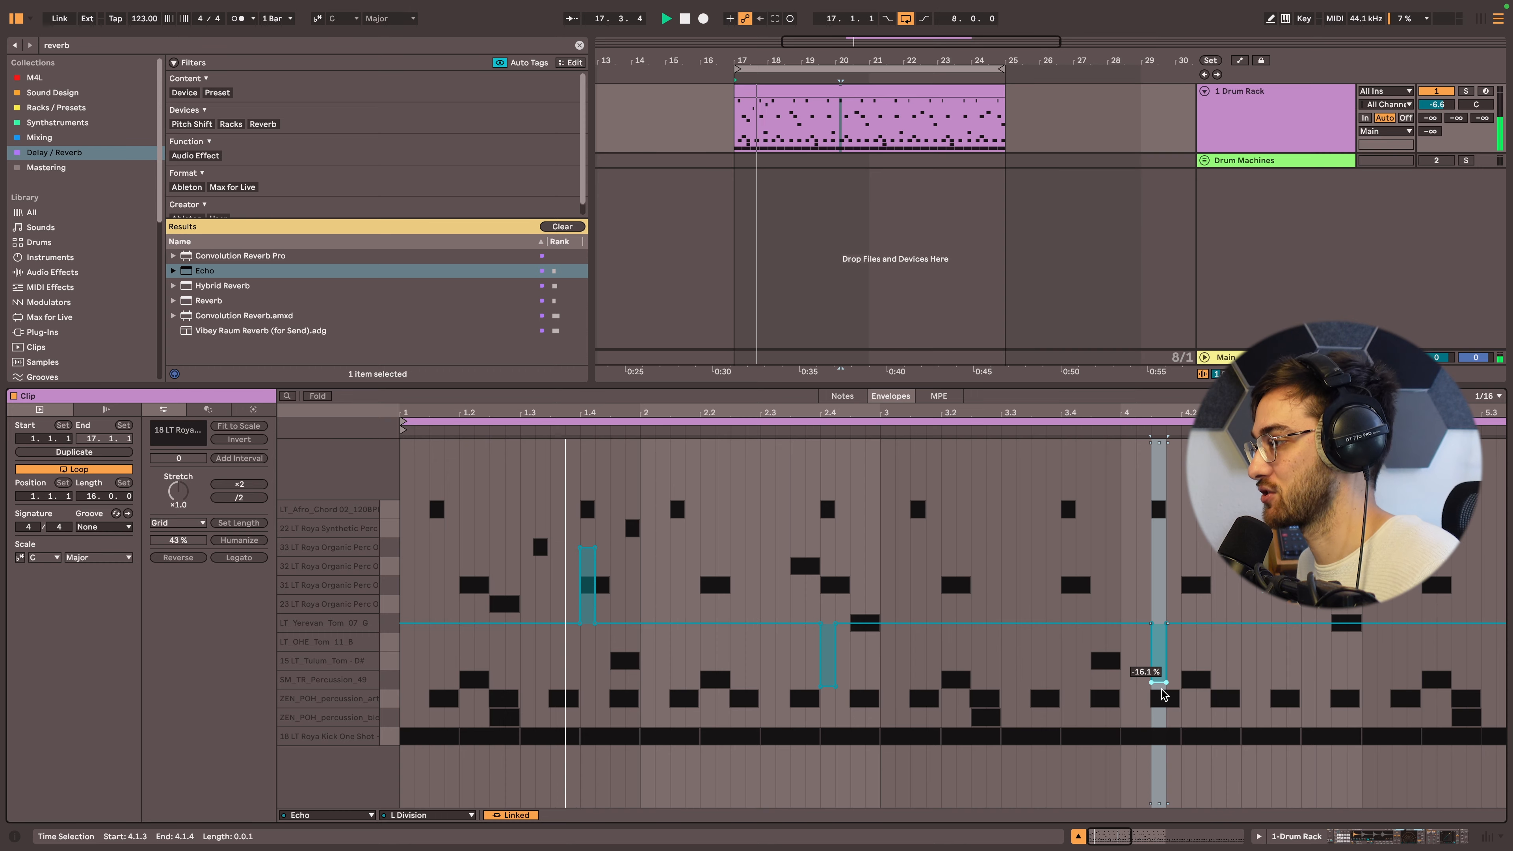
- Return to the clip's notes, enlarge the velocity lane, and set the first ZEN_POH_percussion_art note's velocity to 39
click(842, 396)
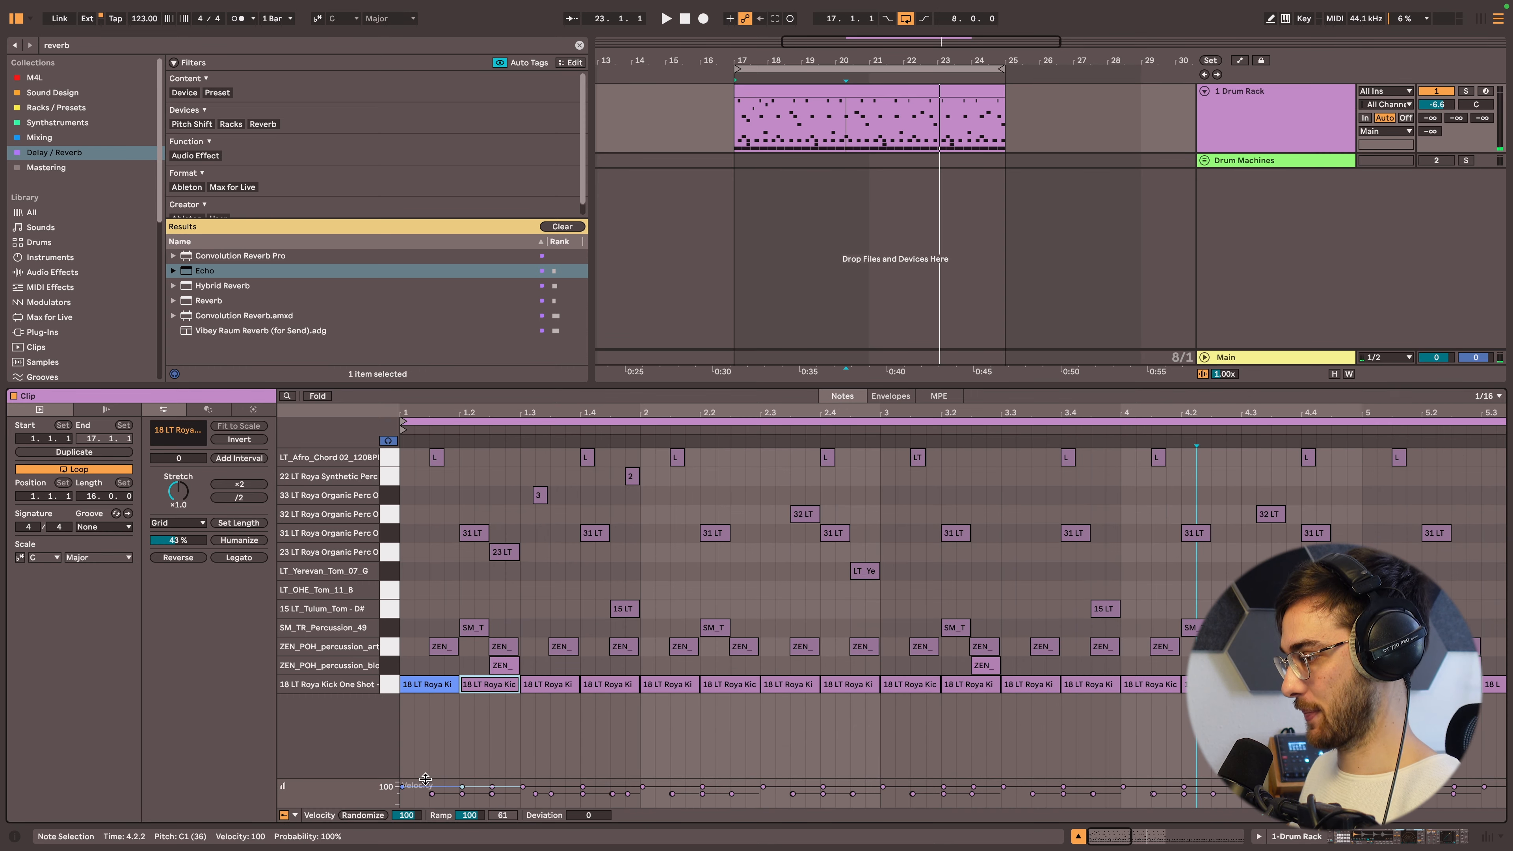
click(444, 646)
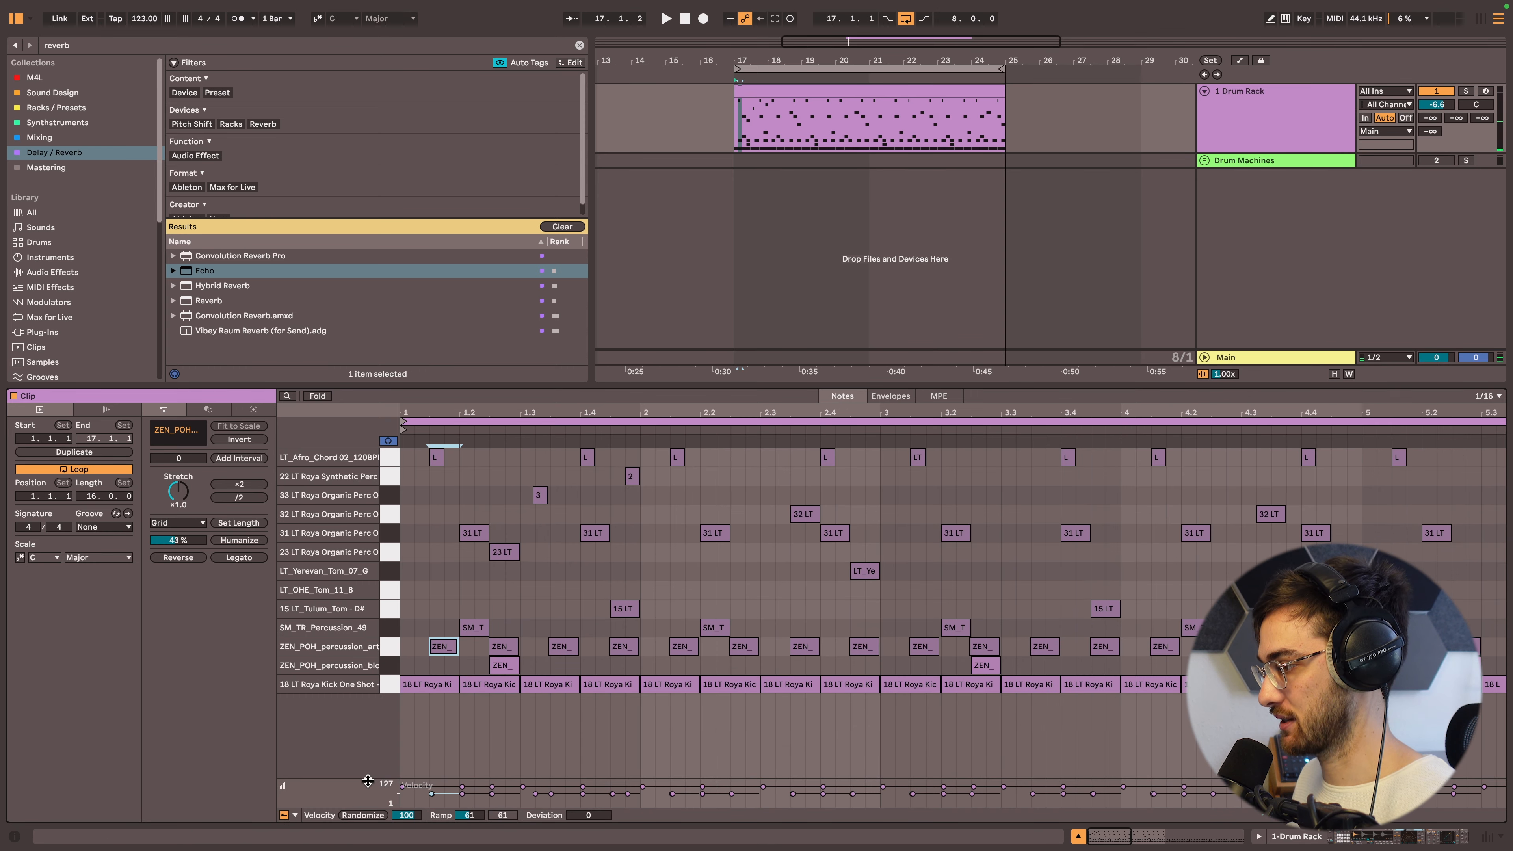
drag(368, 780, 367, 609)
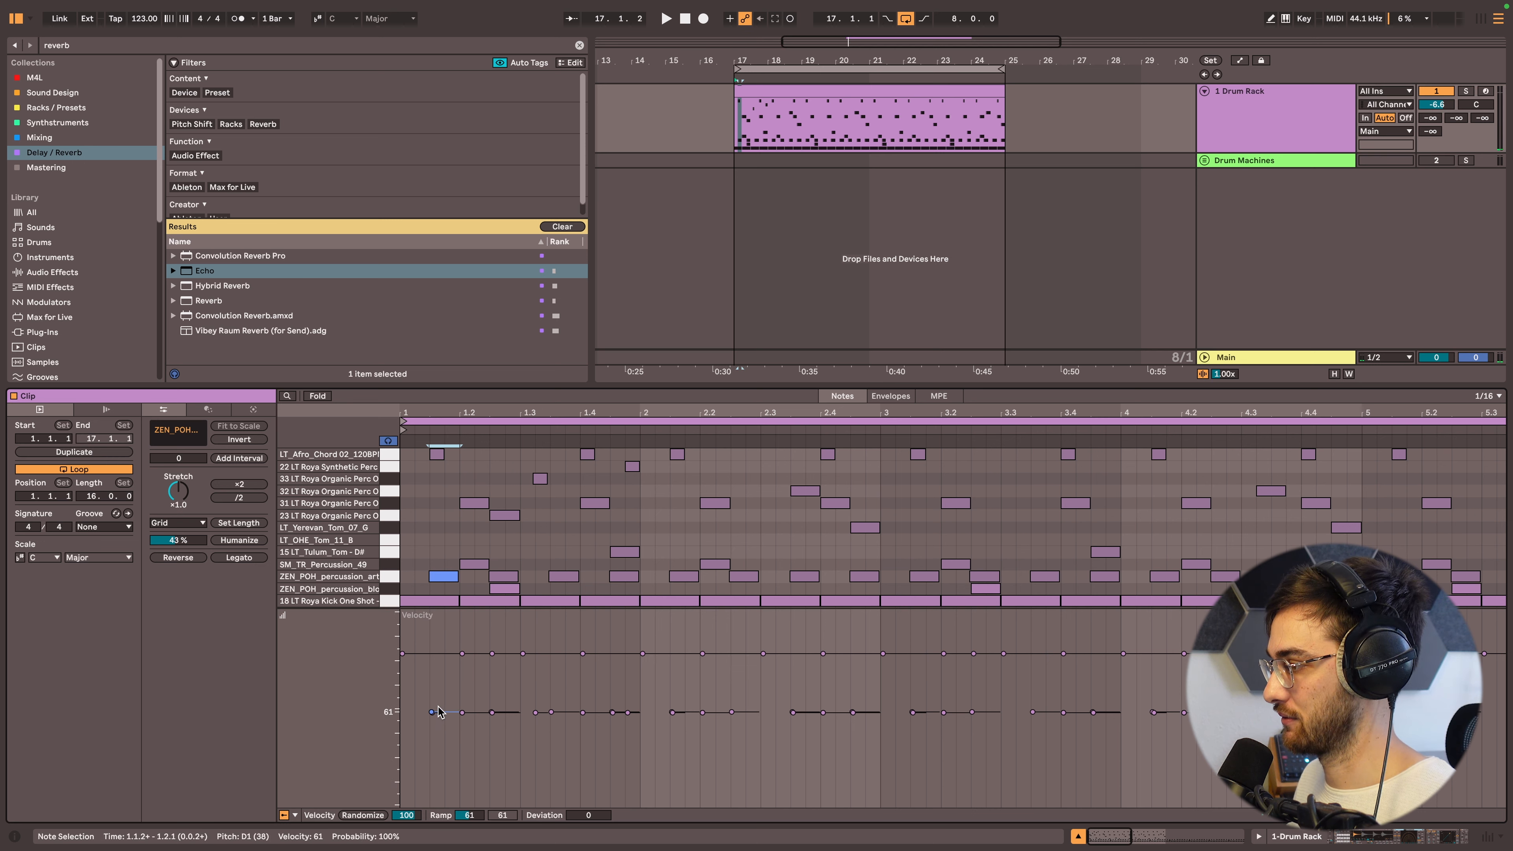
drag(438, 711, 437, 695)
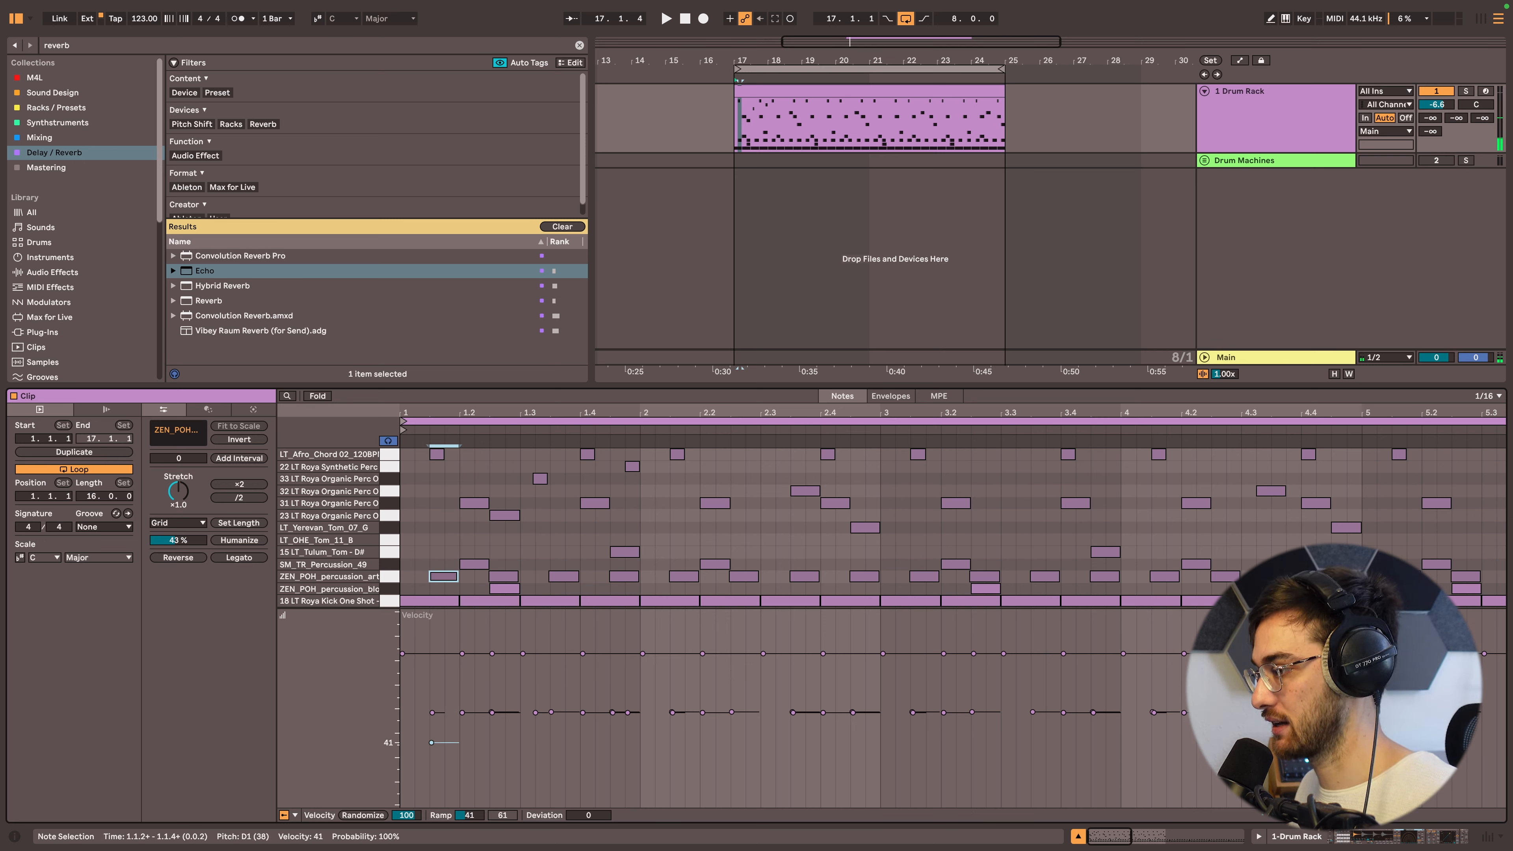
- Select the ZEN_POH_percussion_art notes and randomize their velocities, auditioning an amount of 100 before settling on 18
drag(411, 574, 1471, 587)
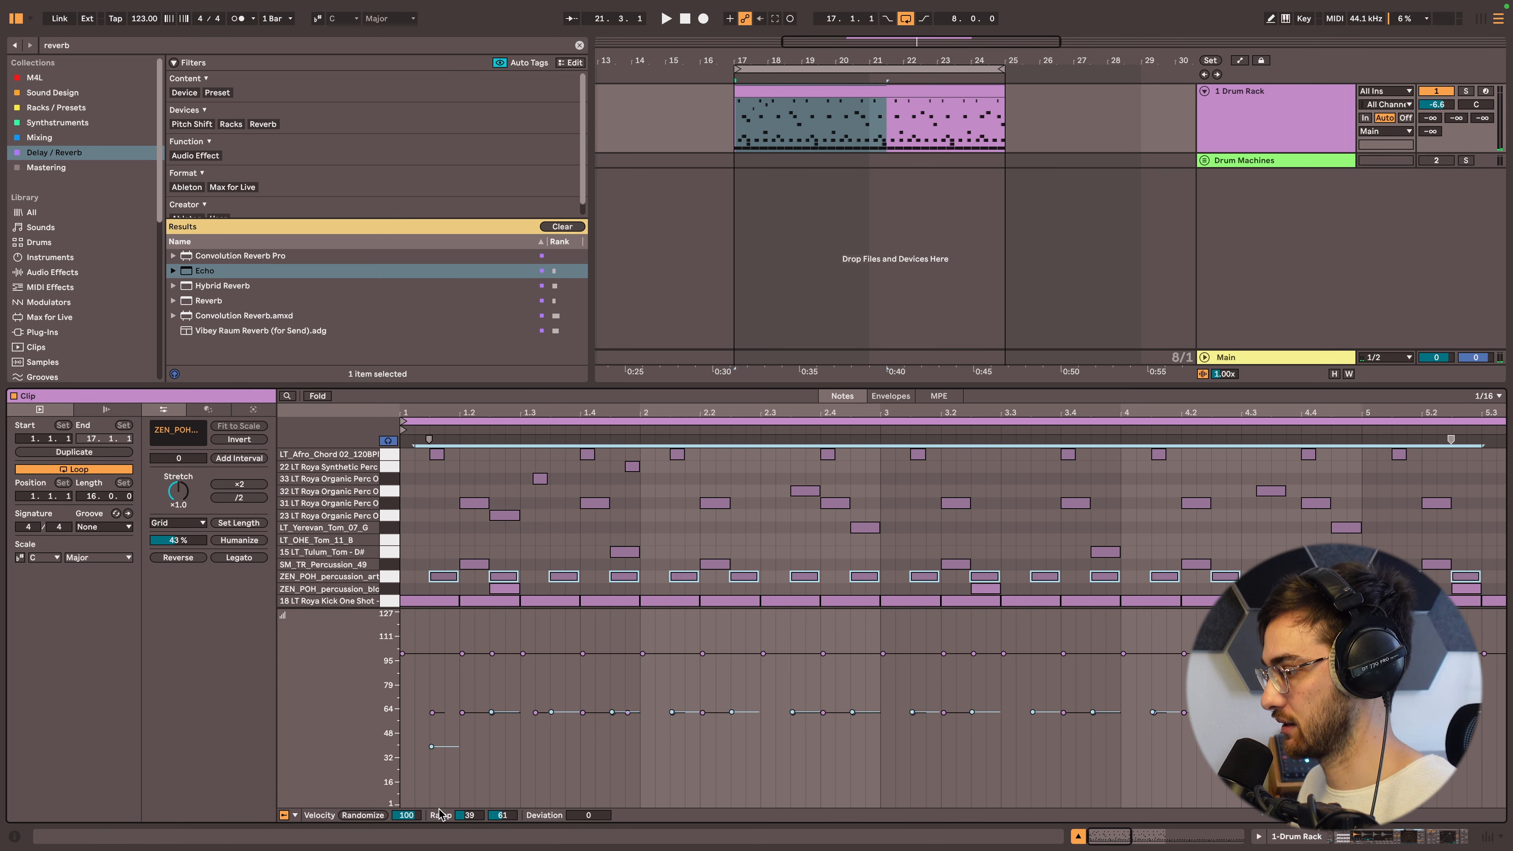
click(365, 815)
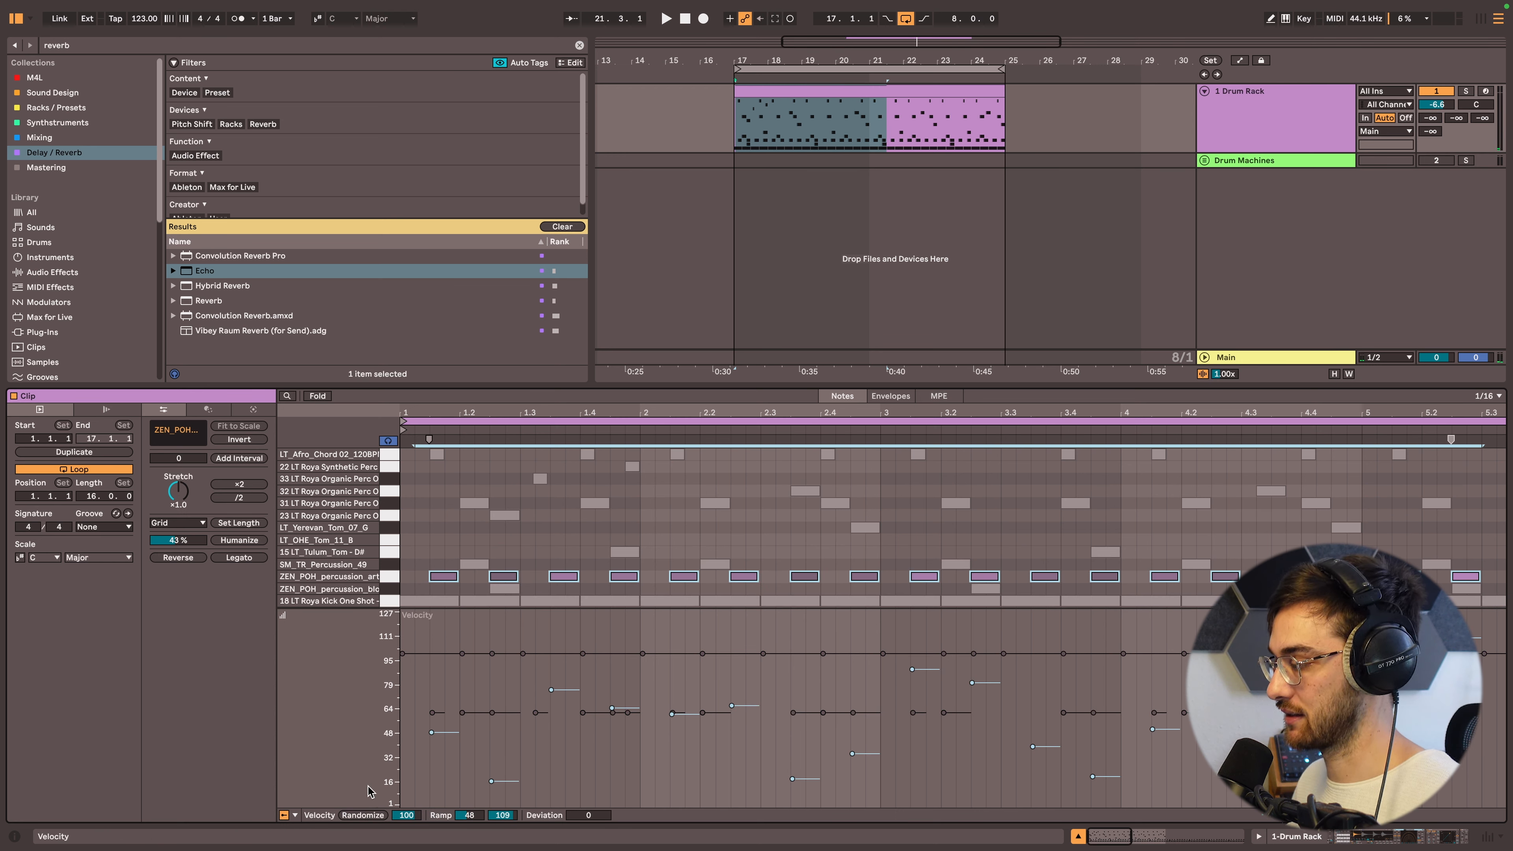
key(space)
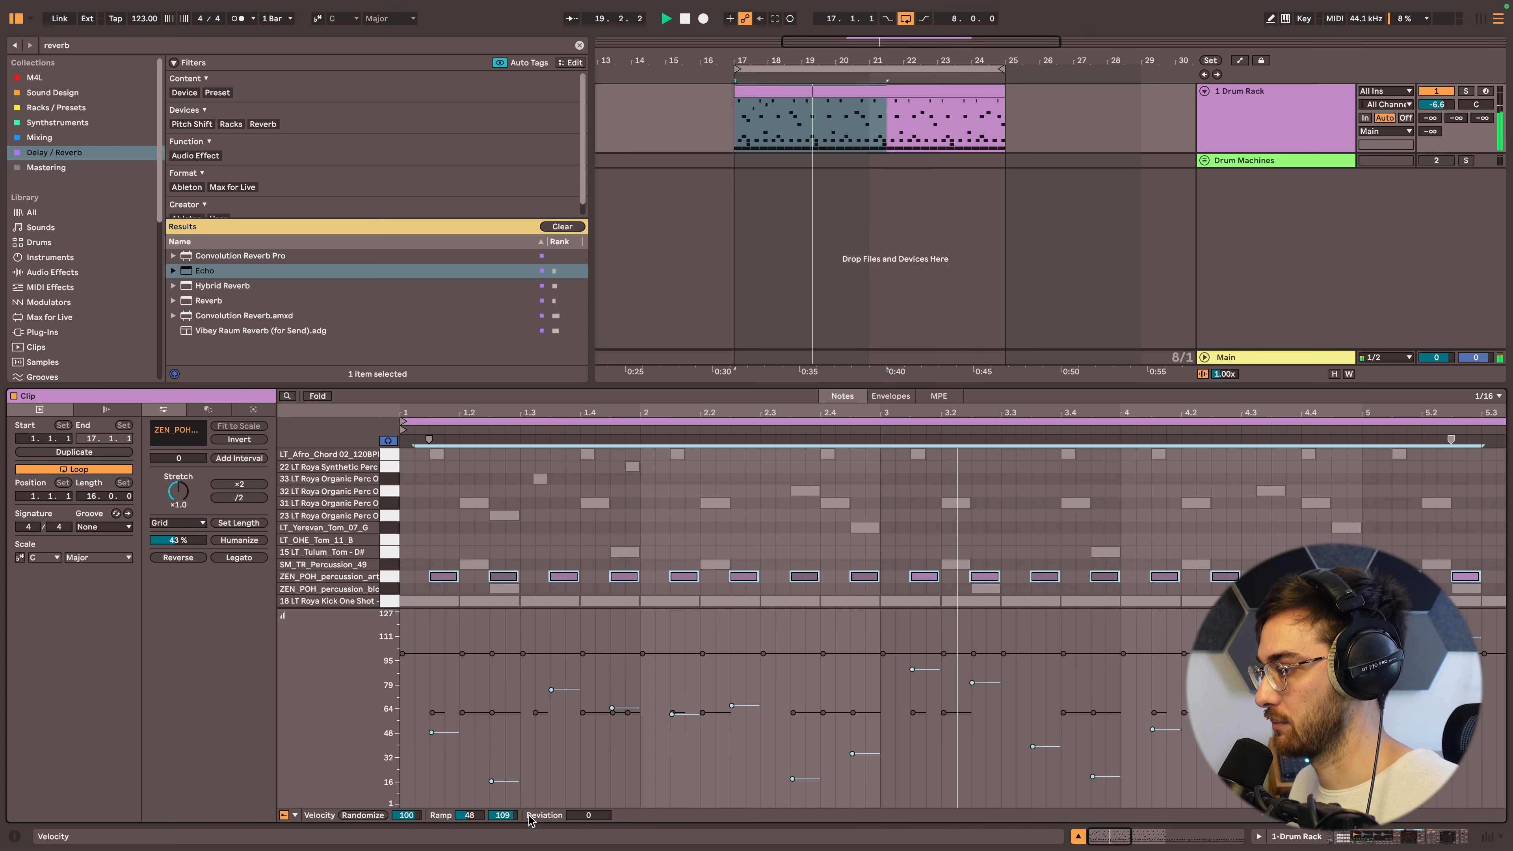
key(space)
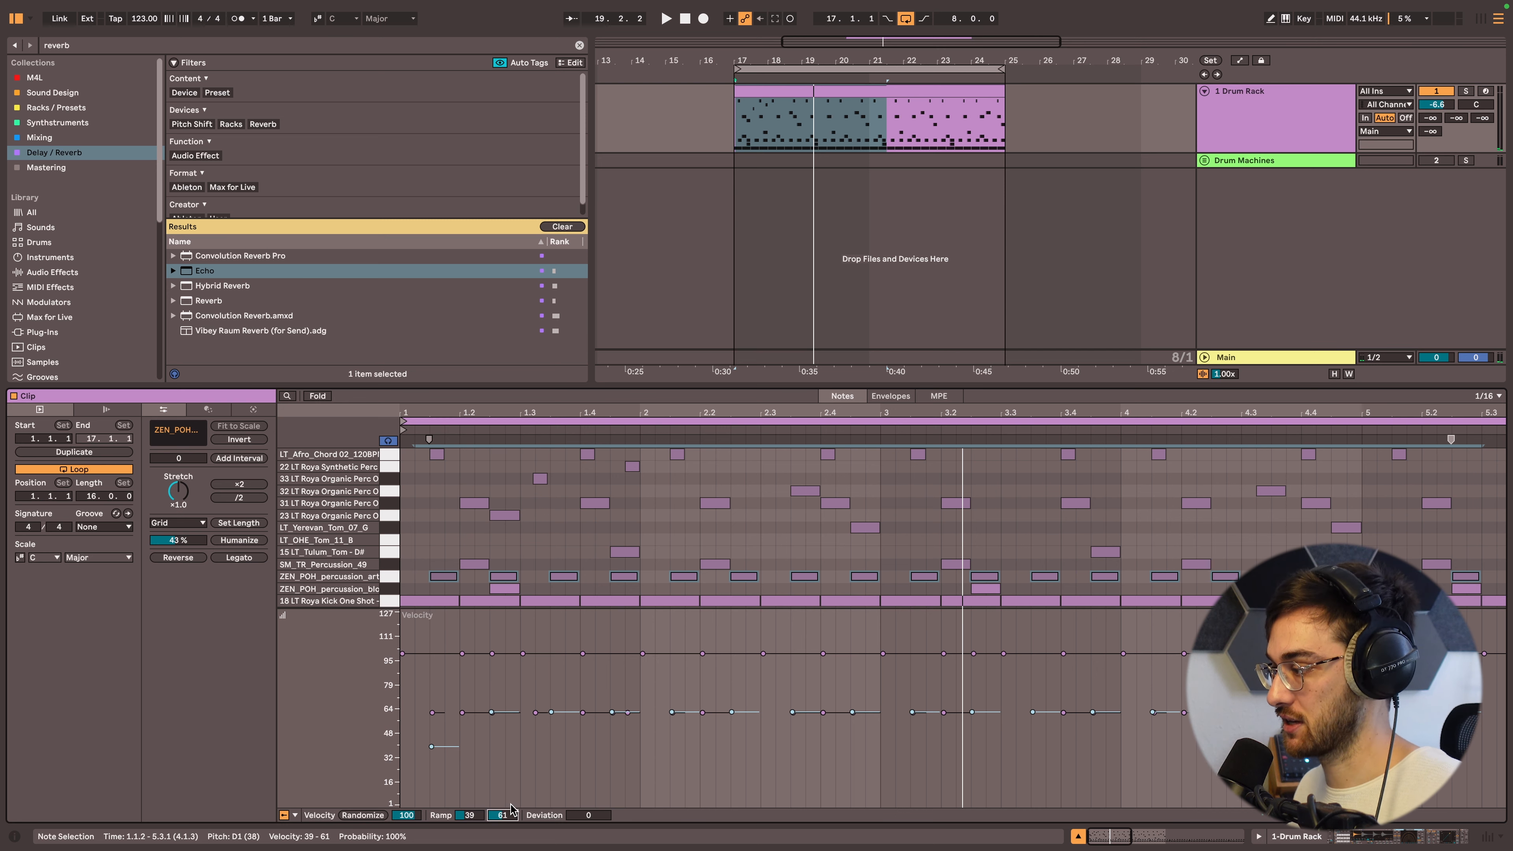
drag(407, 815, 407, 850)
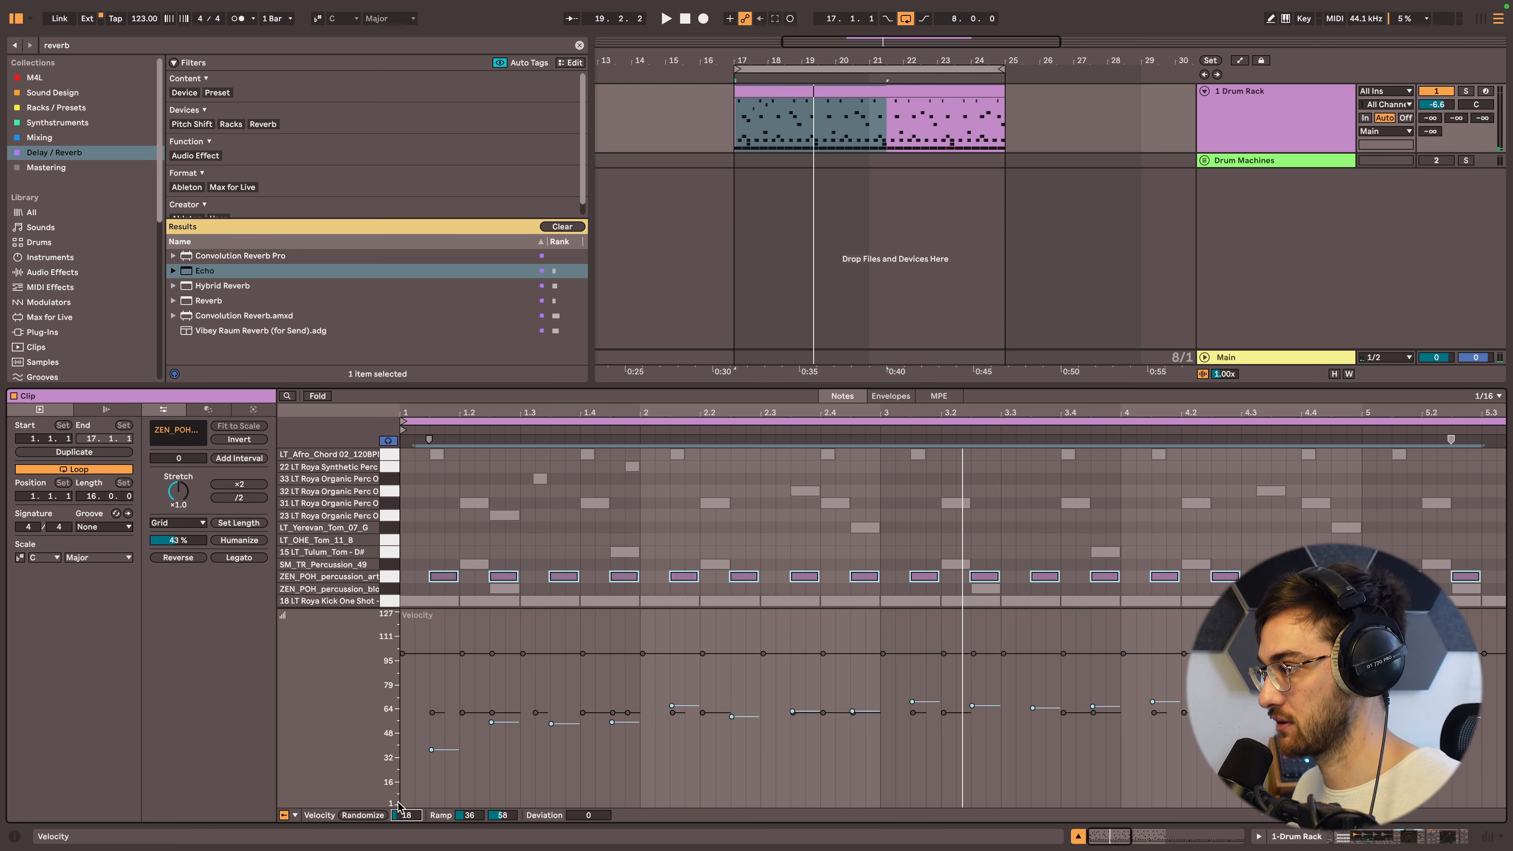
- Humanize the timing of the selected ZEN_POH_percussion_art notes by 4.7%
drag(180, 545, 180, 559)
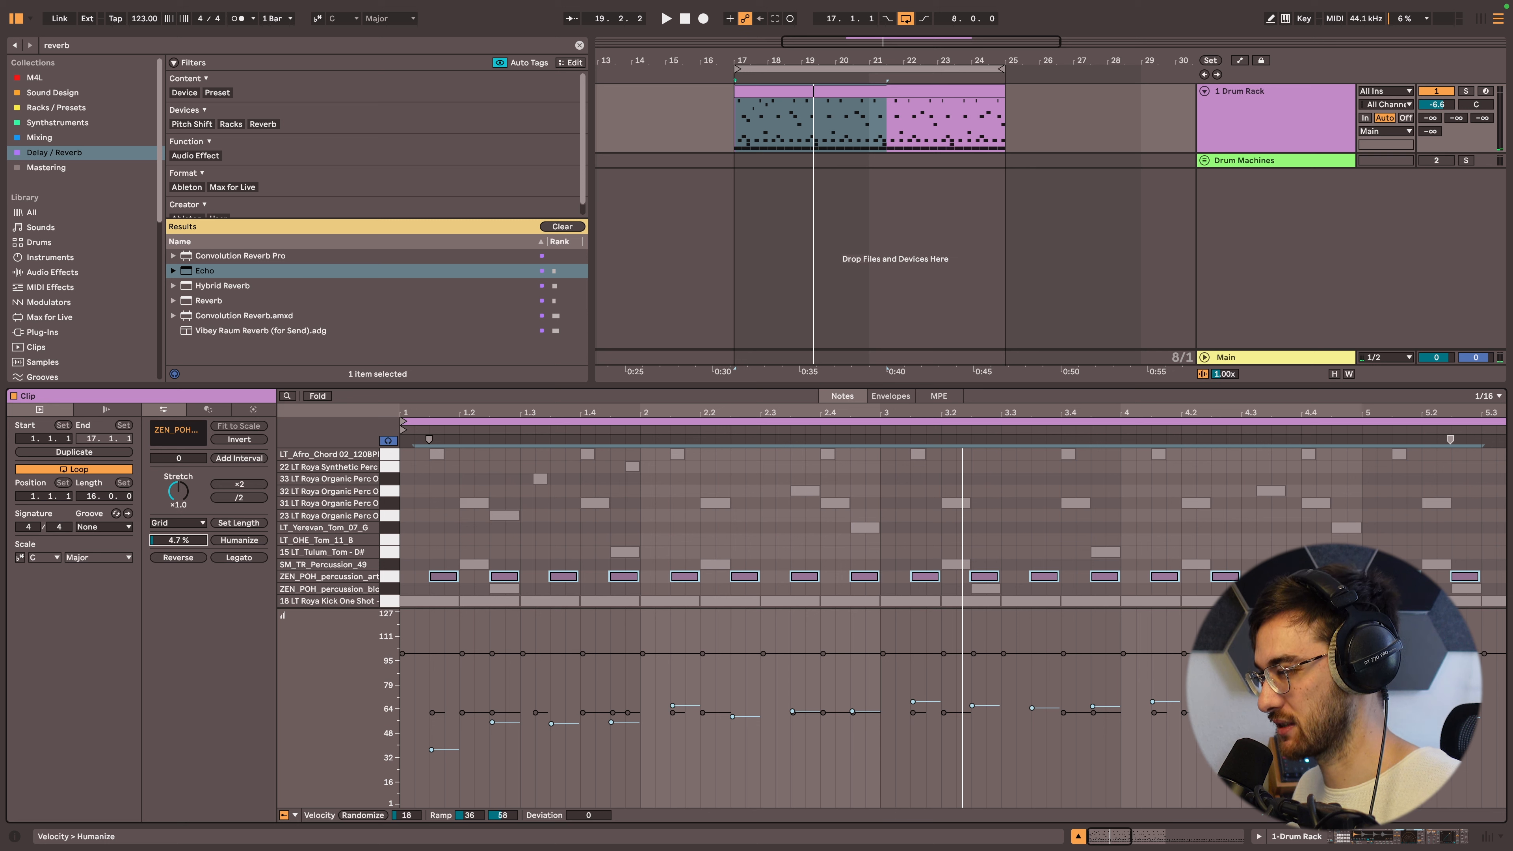
click(228, 541)
click(229, 541)
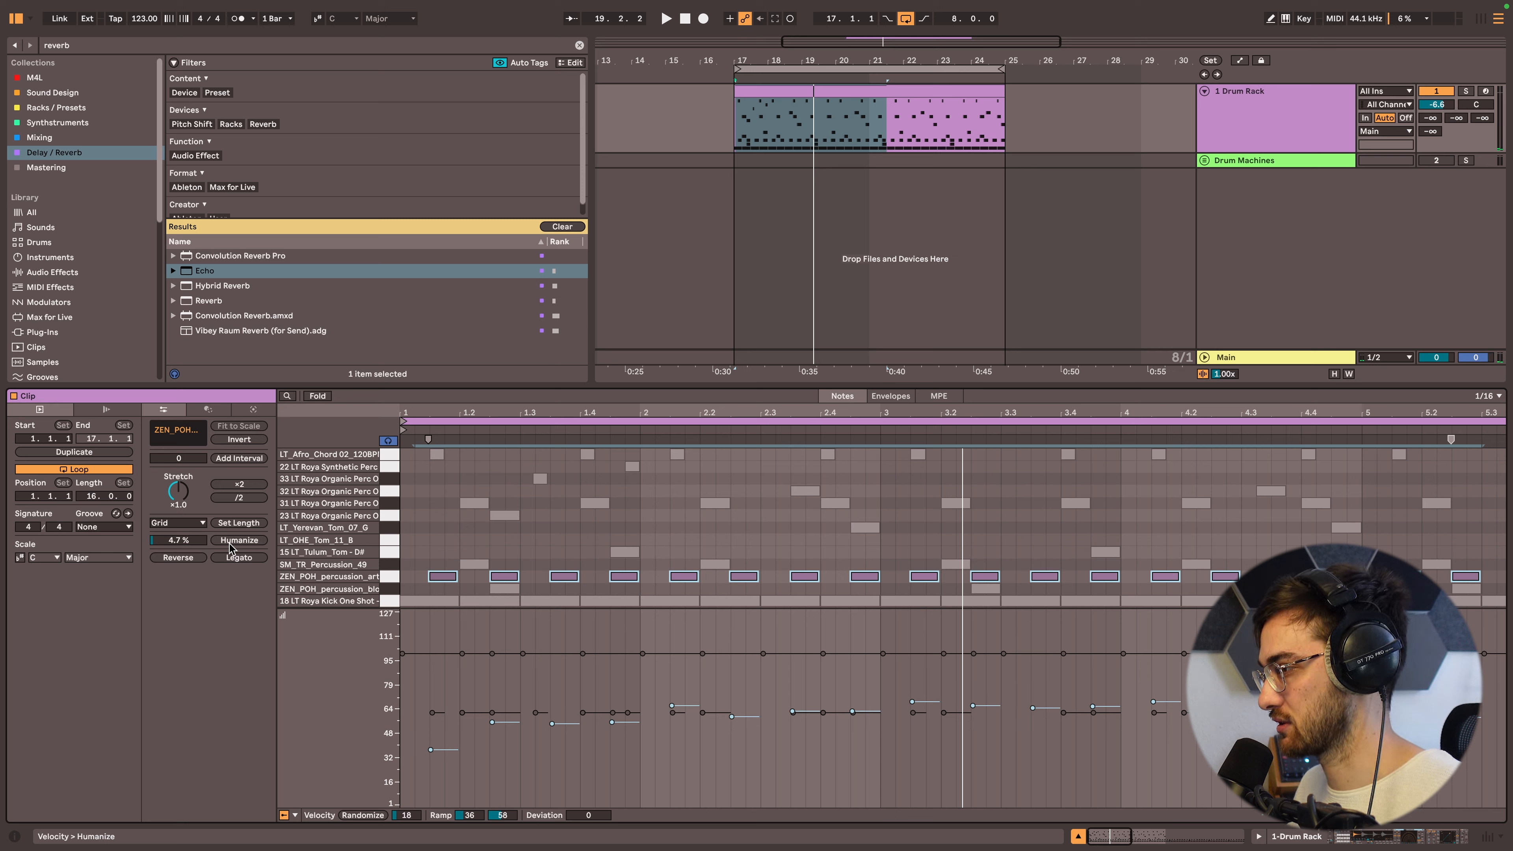
key(space)
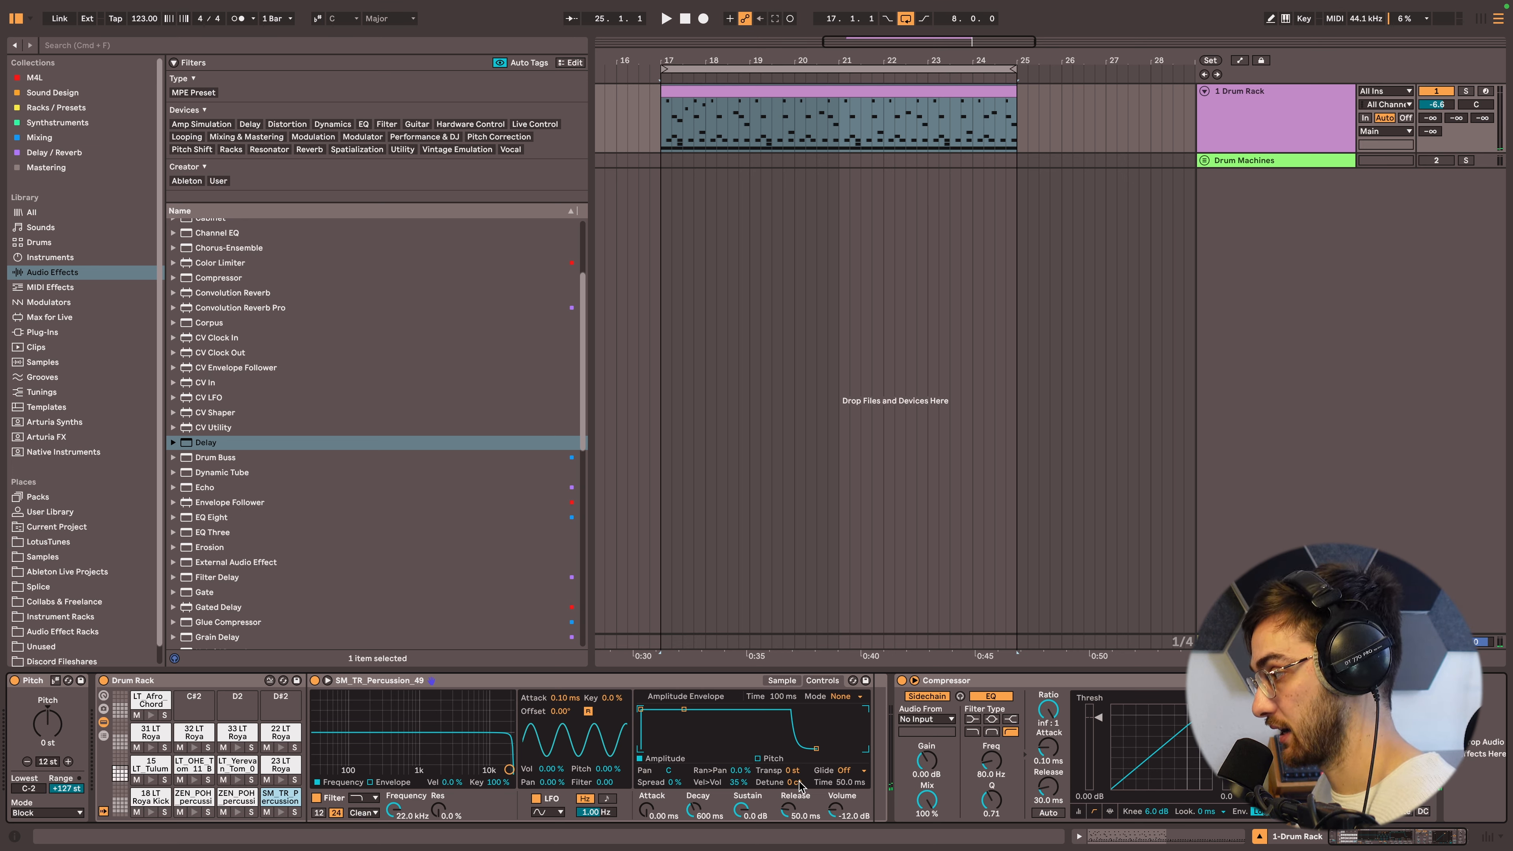
- Set SM_TR_Percussion_49's sustain to -inf dB and decay to 60.6 ms, copy both to all sibling samples, and audition the clip
drag(752, 811, 722, 818)
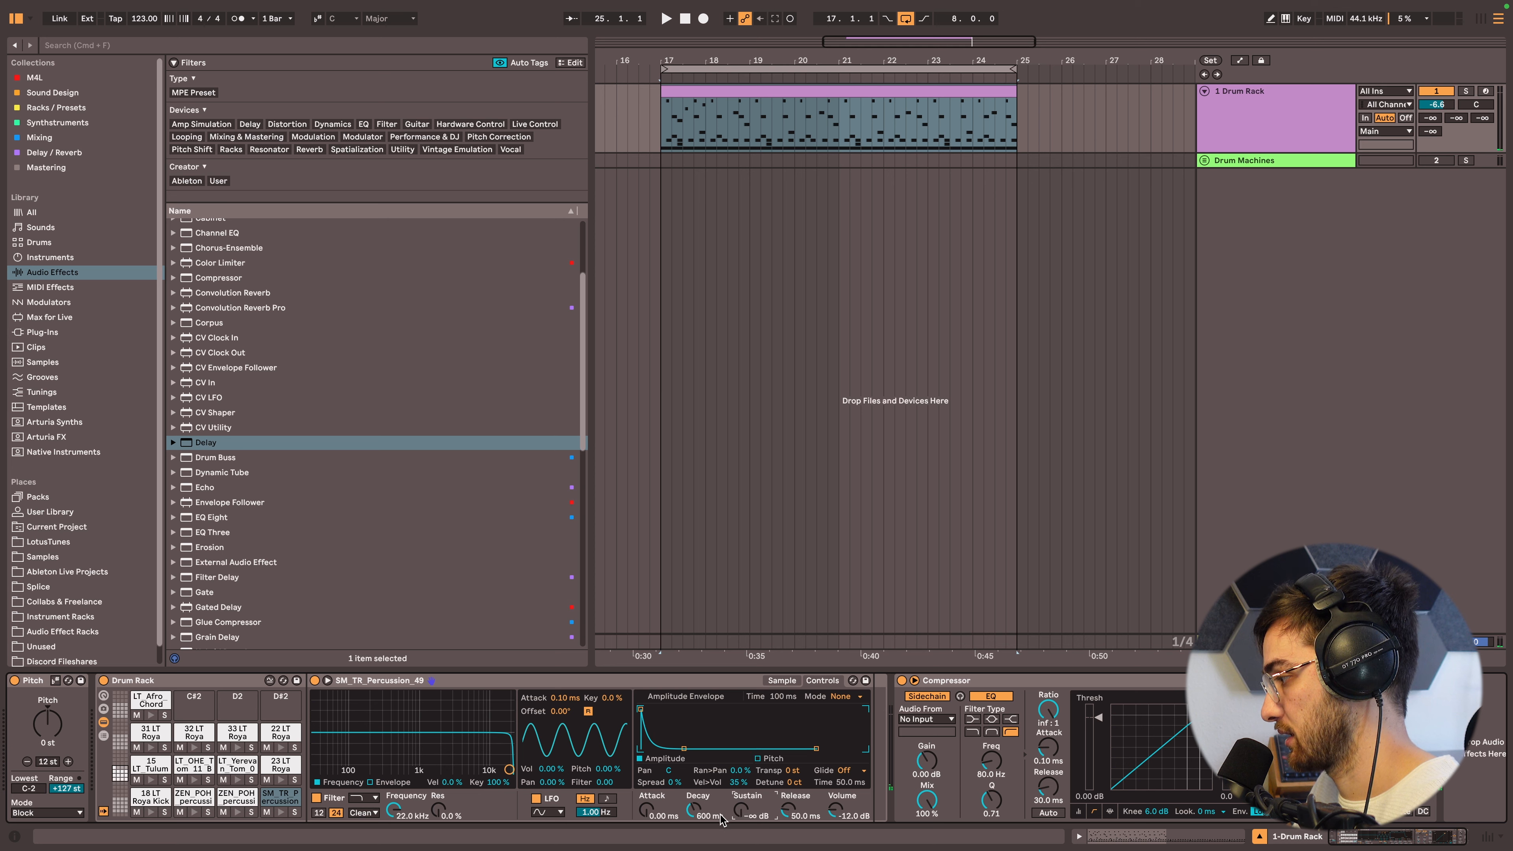
right_click(698, 815)
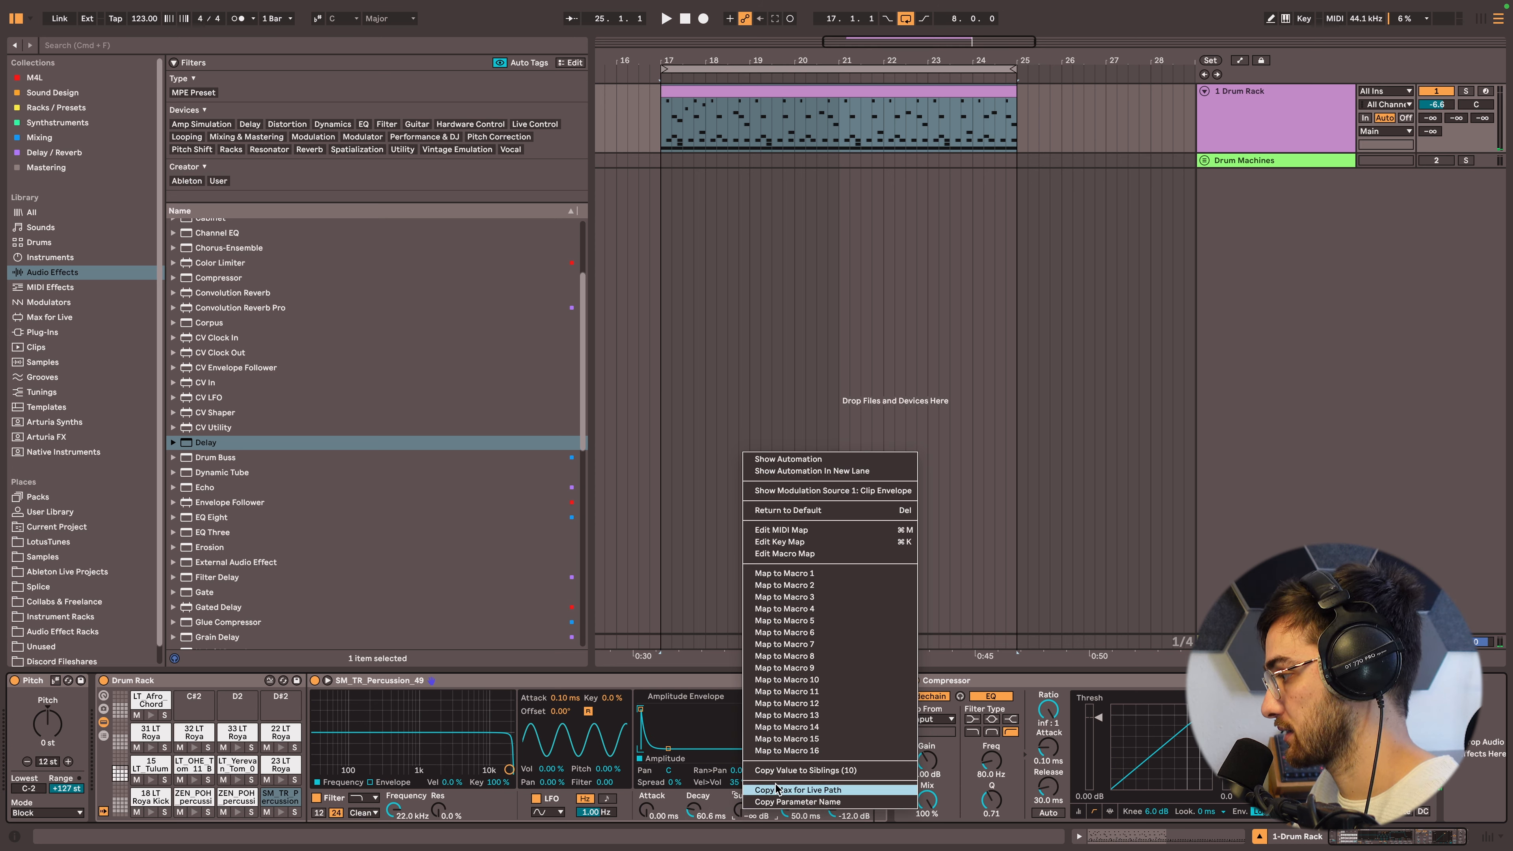
click(785, 771)
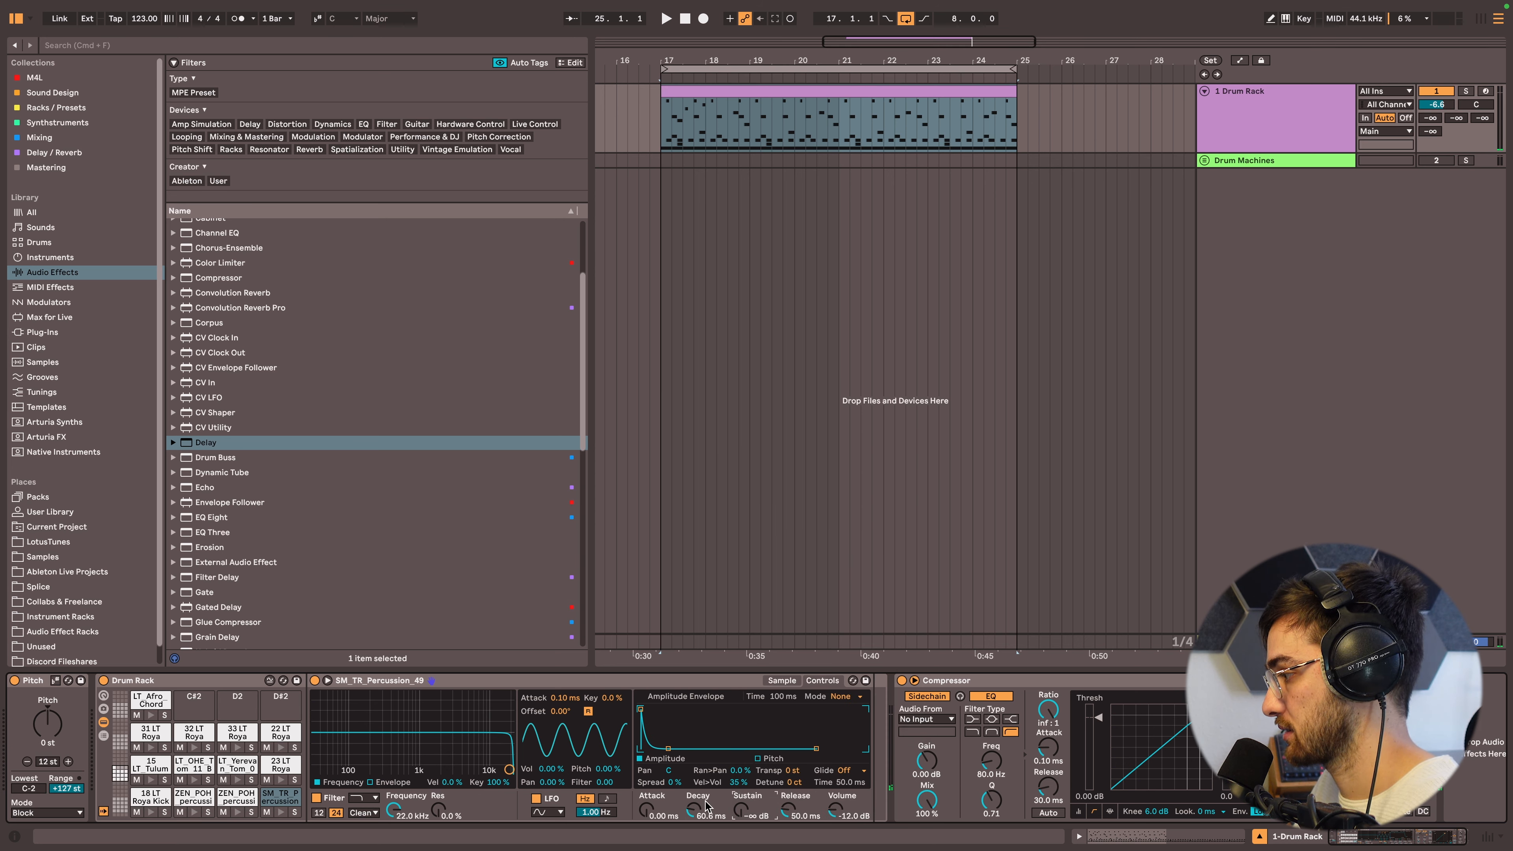
right_click(694, 811)
click(733, 771)
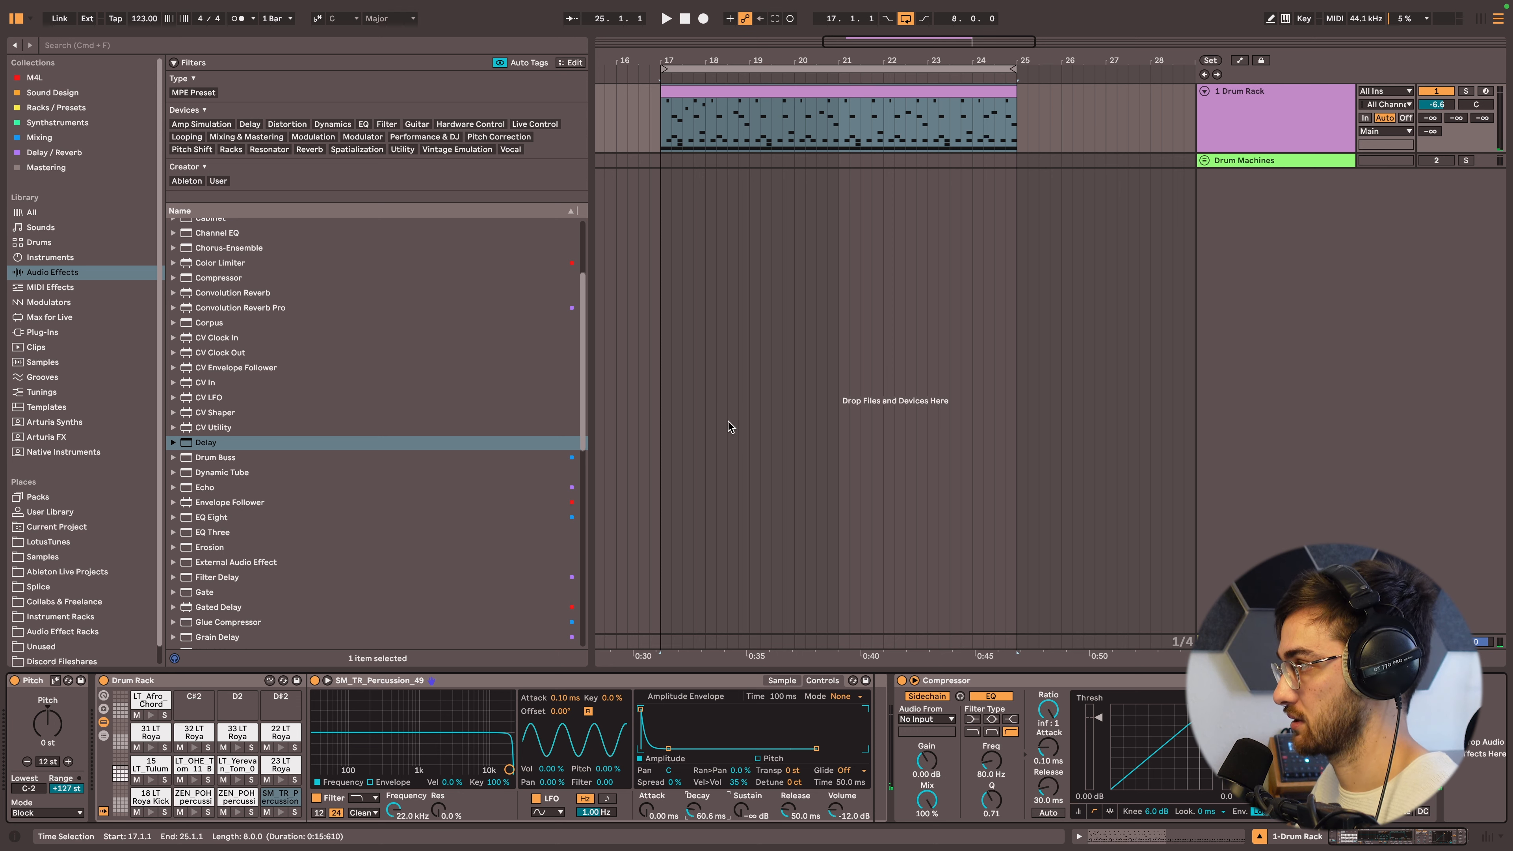
click(661, 141)
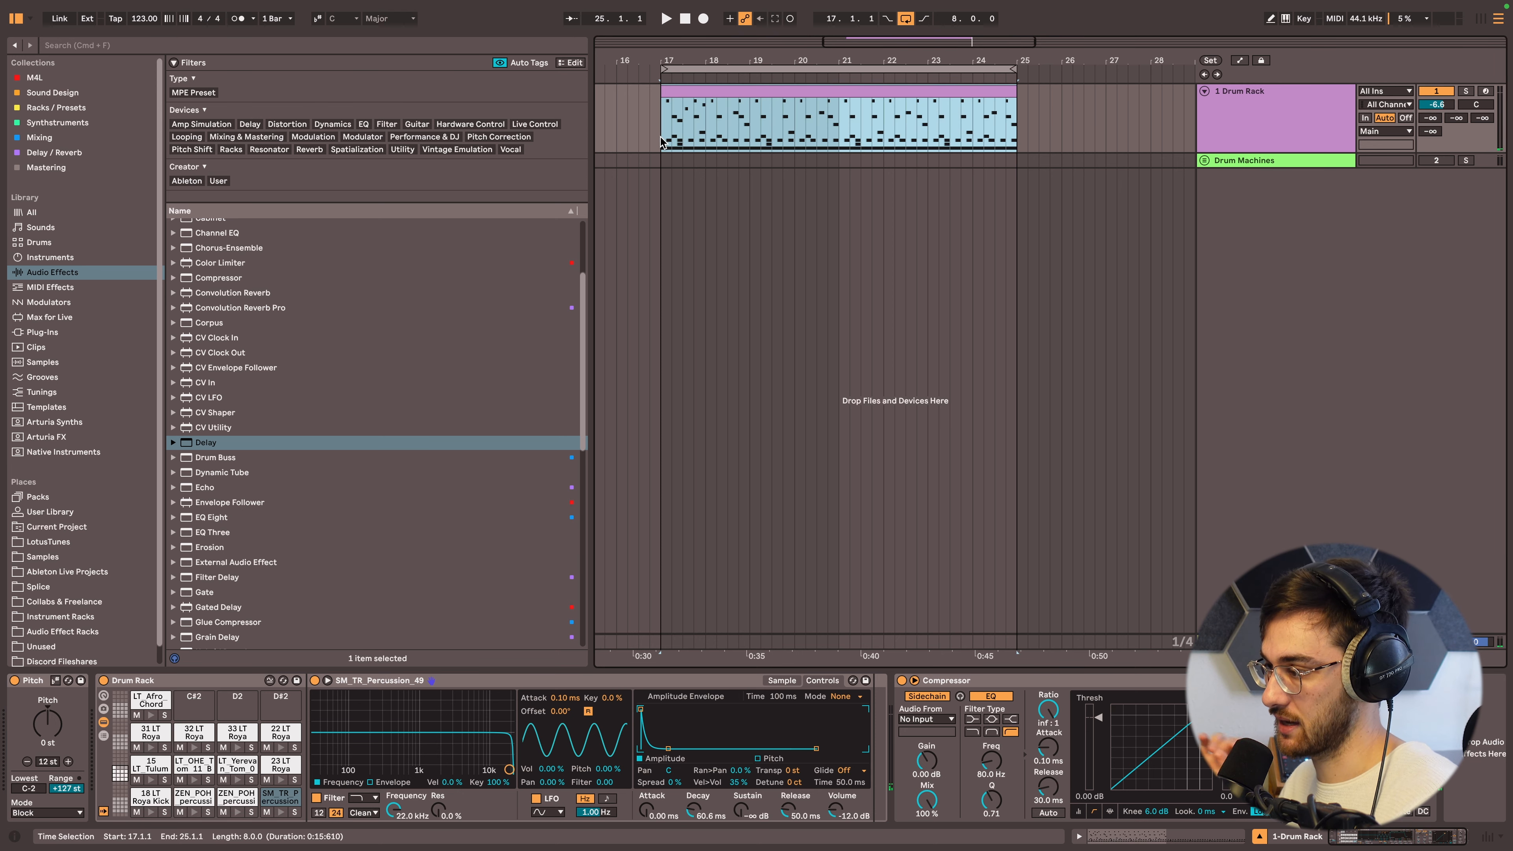
key(space)
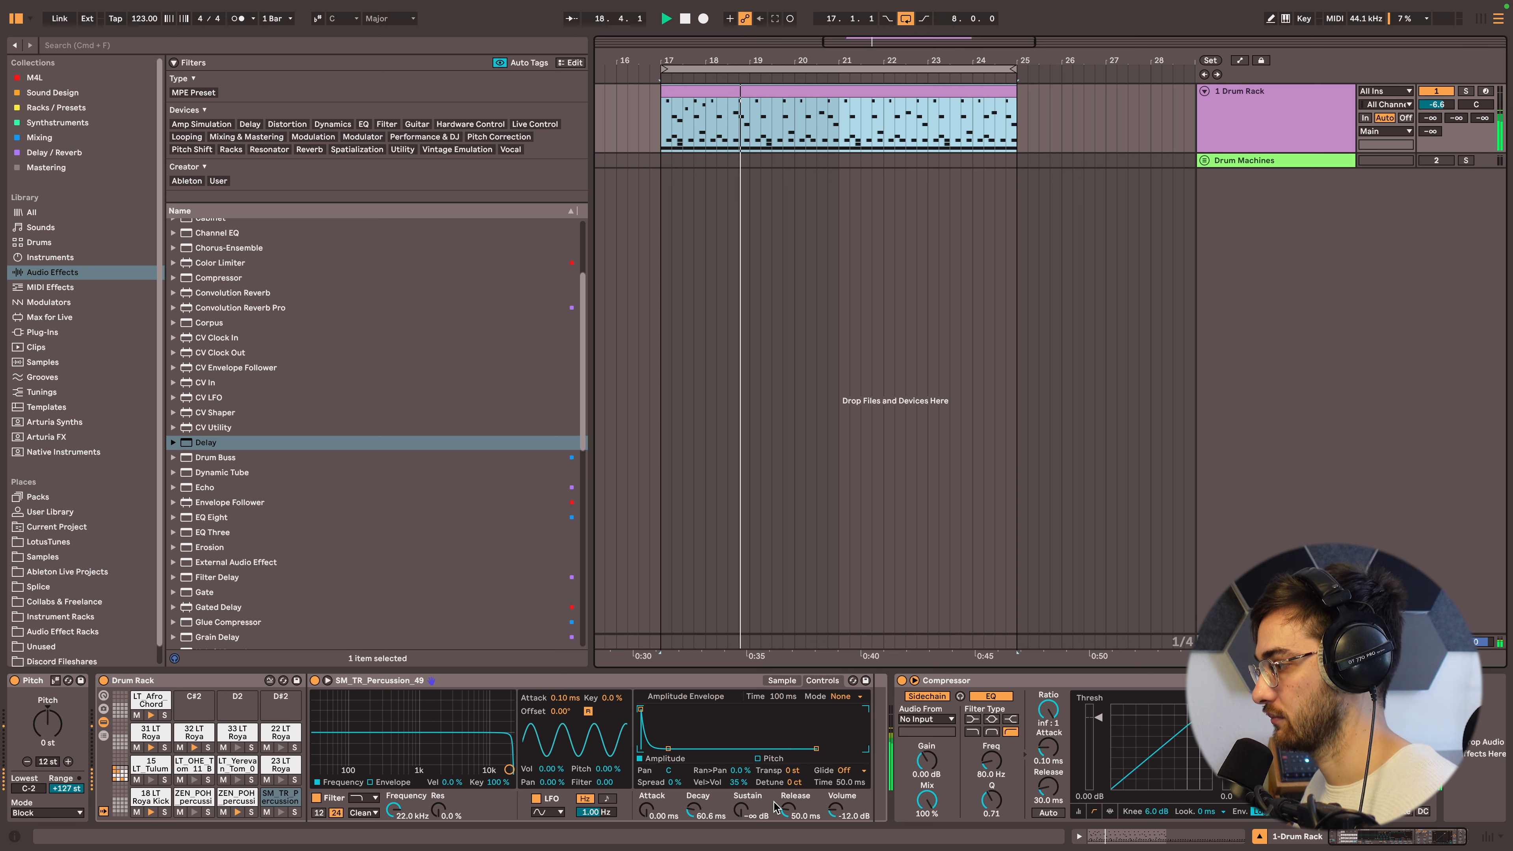
- Set SM_TR_Percussion_49's decay to 1.29 s and sustain to -23 dB, and copy both values to all sibling samples
drag(695, 811, 694, 768)
drag(753, 816, 752, 801)
right_click(743, 810)
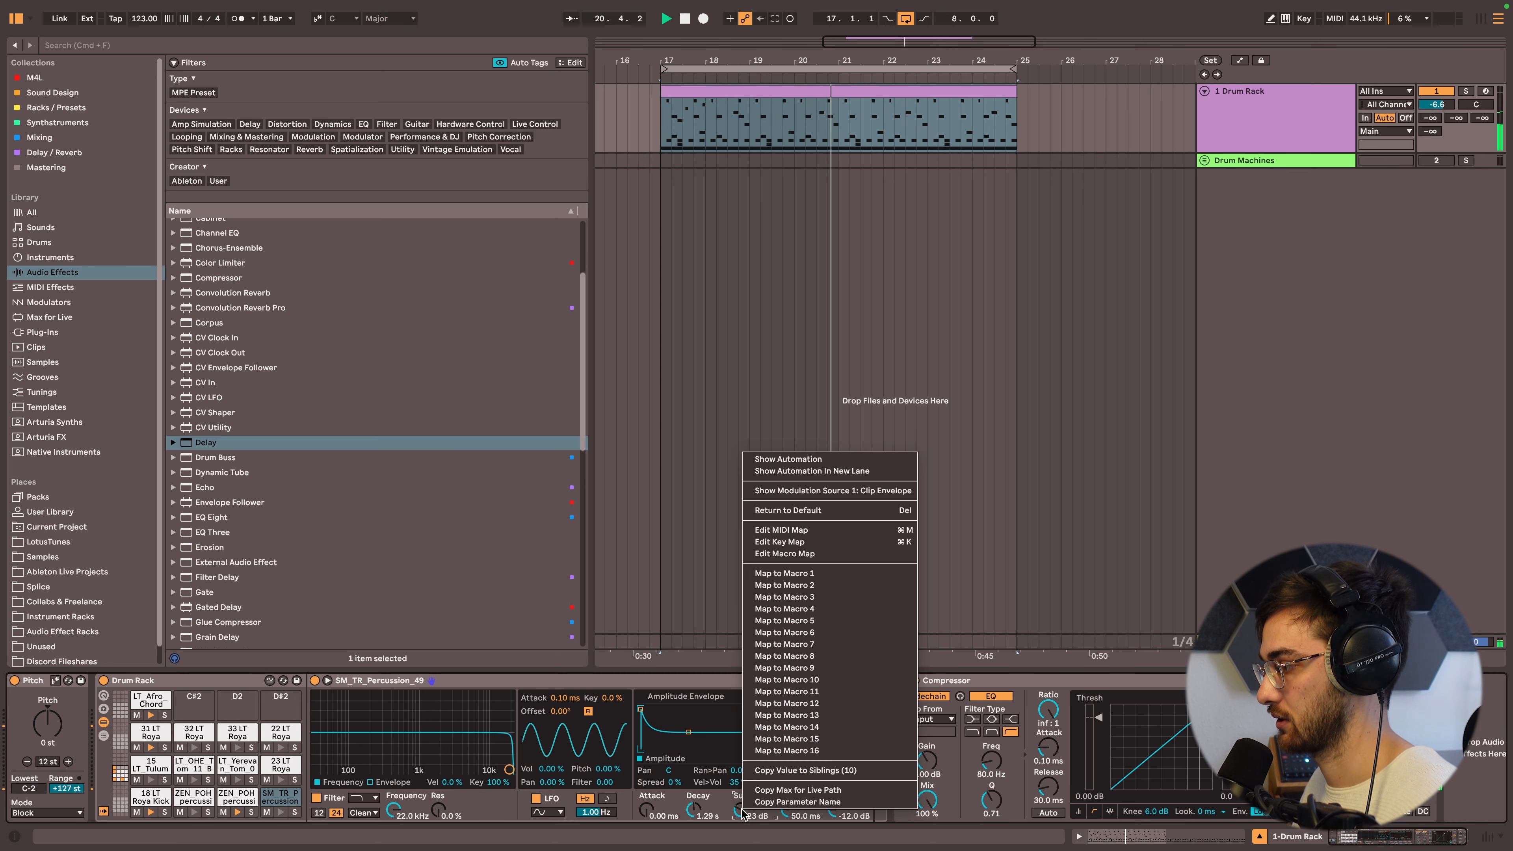
click(774, 770)
right_click(695, 811)
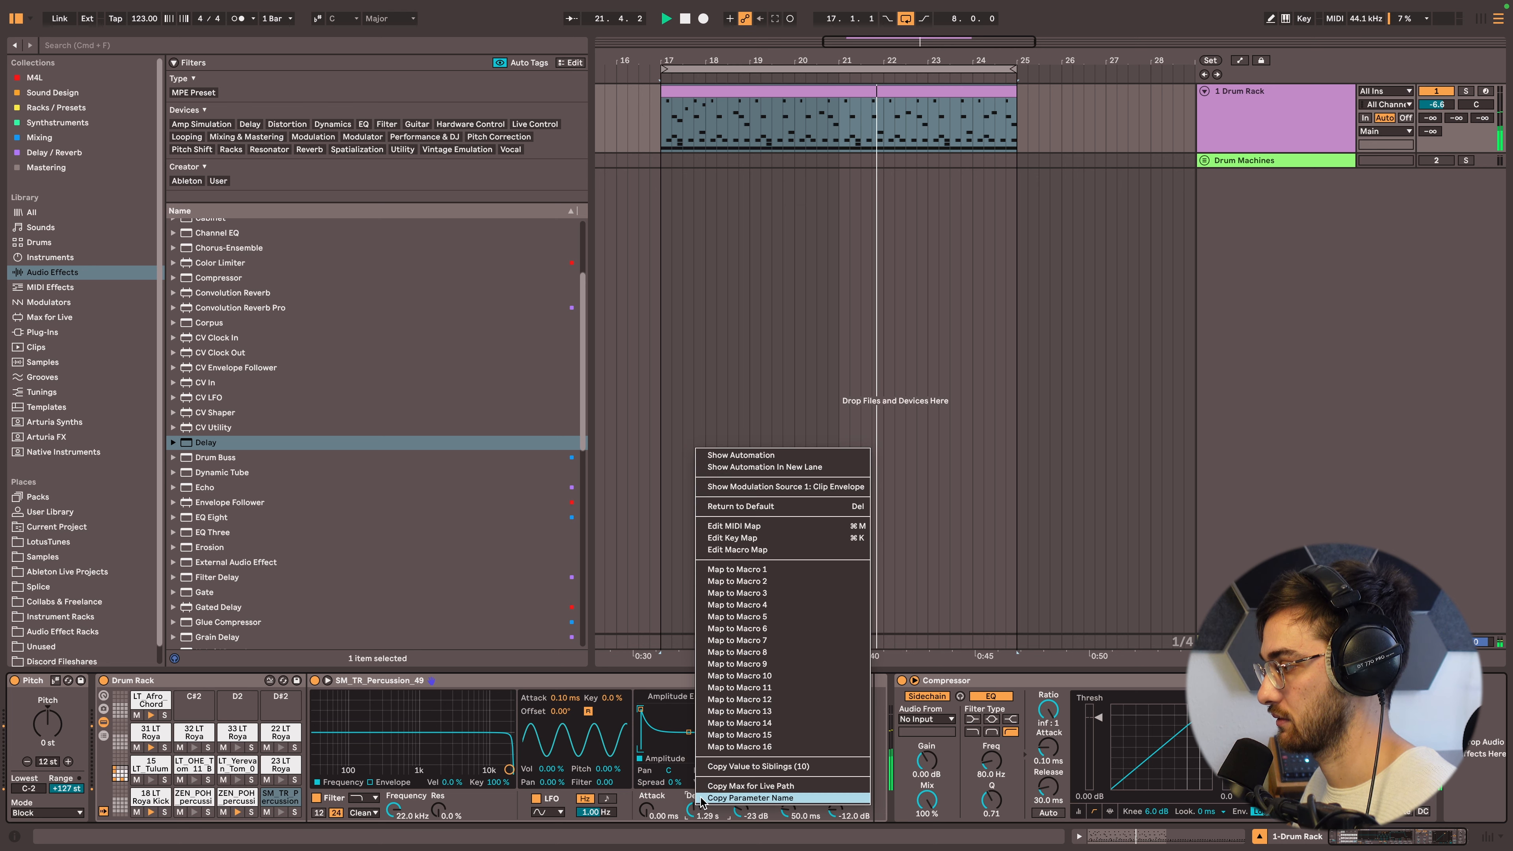
click(738, 769)
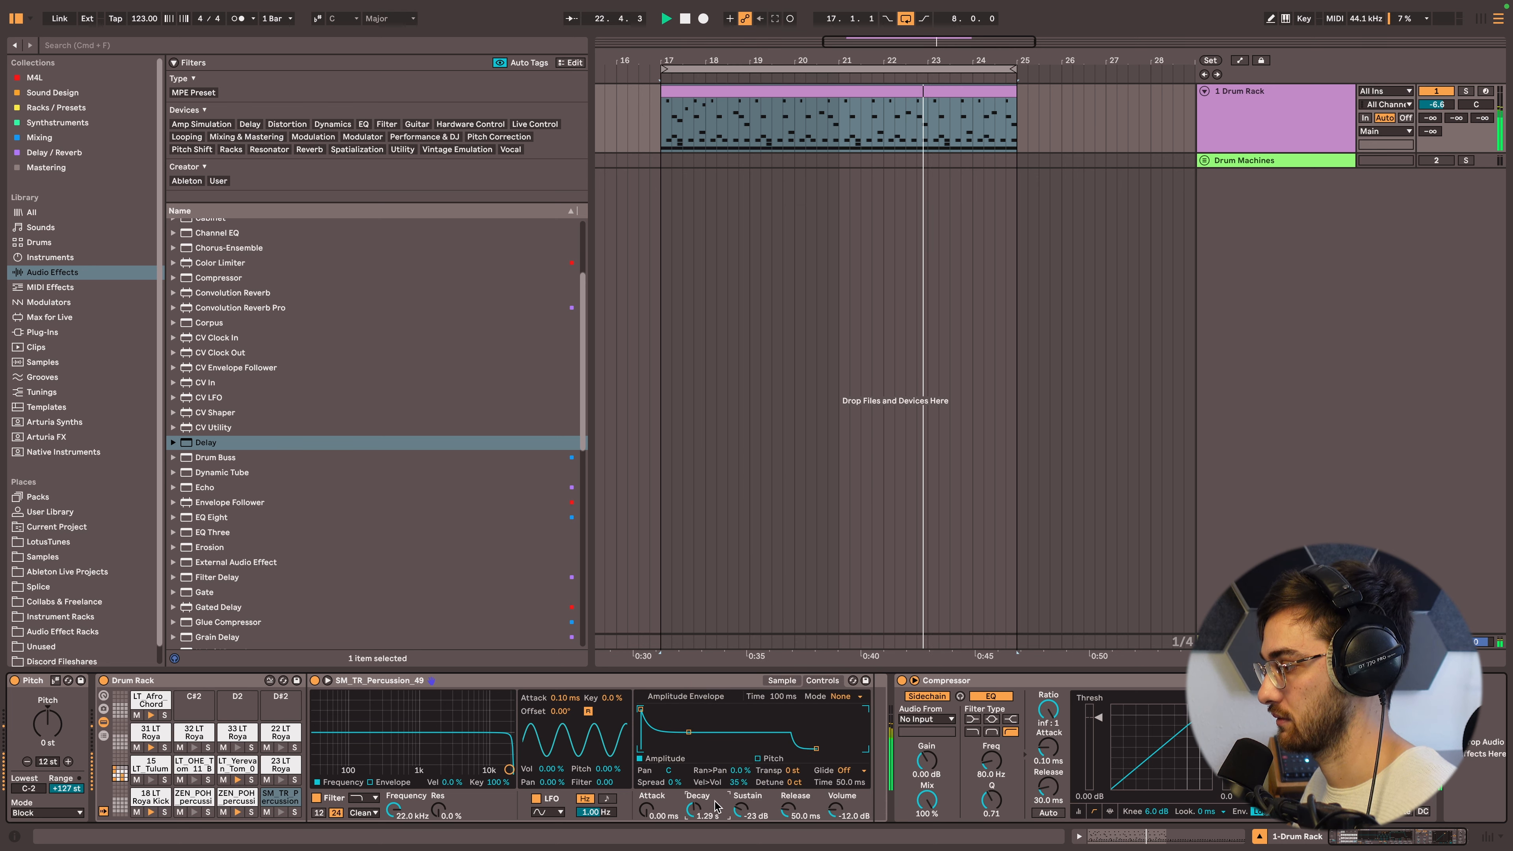
- Low-pass SM_TR_Percussion_49 at 760 Hz with 65% resonance, copy both filter values to the sibling samples, and audition them
drag(509, 768, 413, 732)
right_click(437, 809)
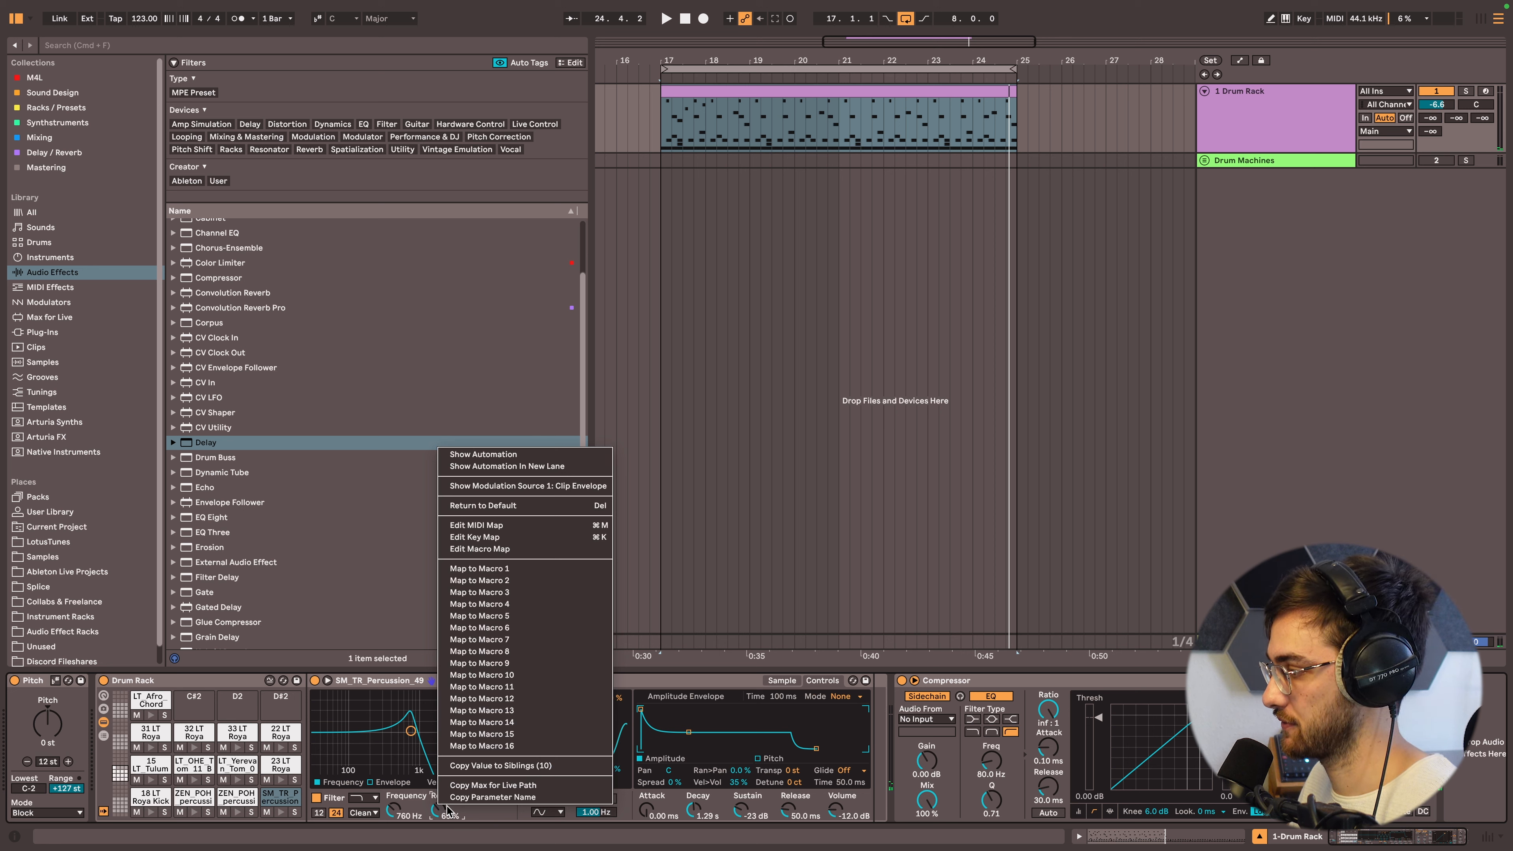
click(484, 766)
right_click(392, 810)
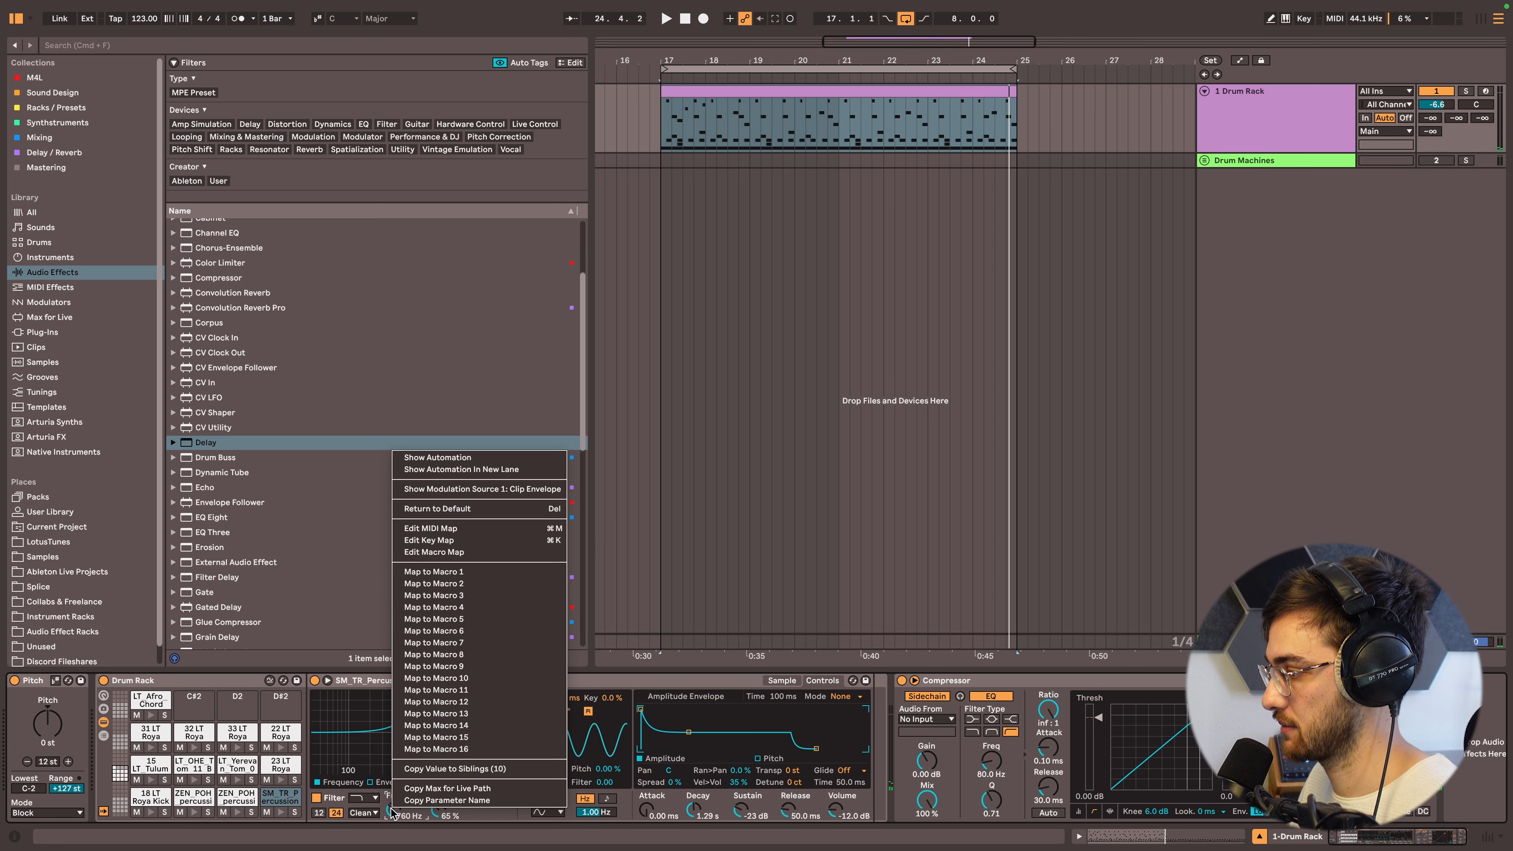
click(433, 770)
key(space)
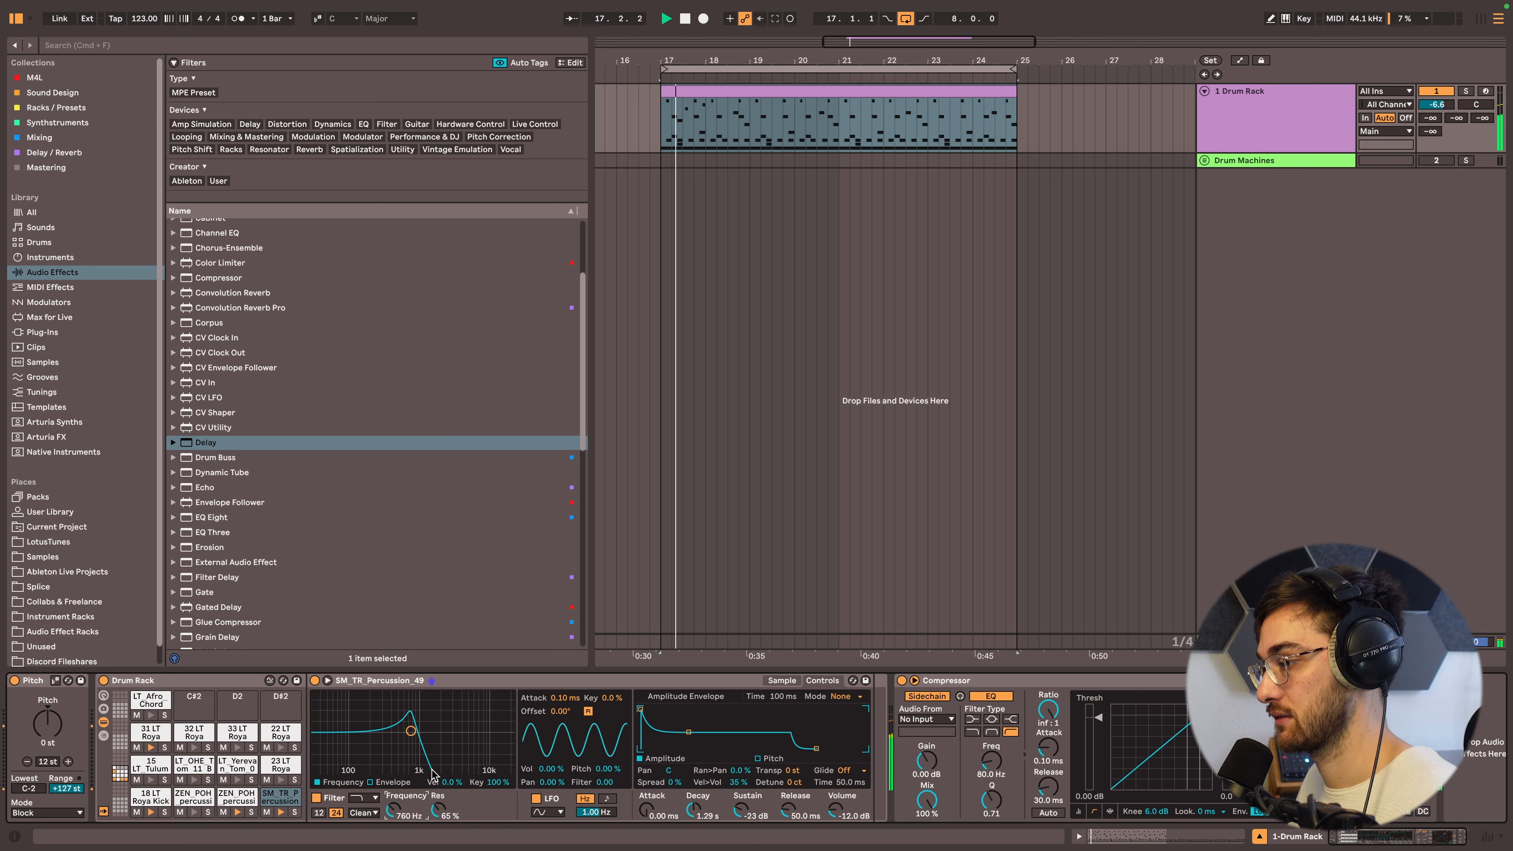
right_click(439, 809)
click(497, 769)
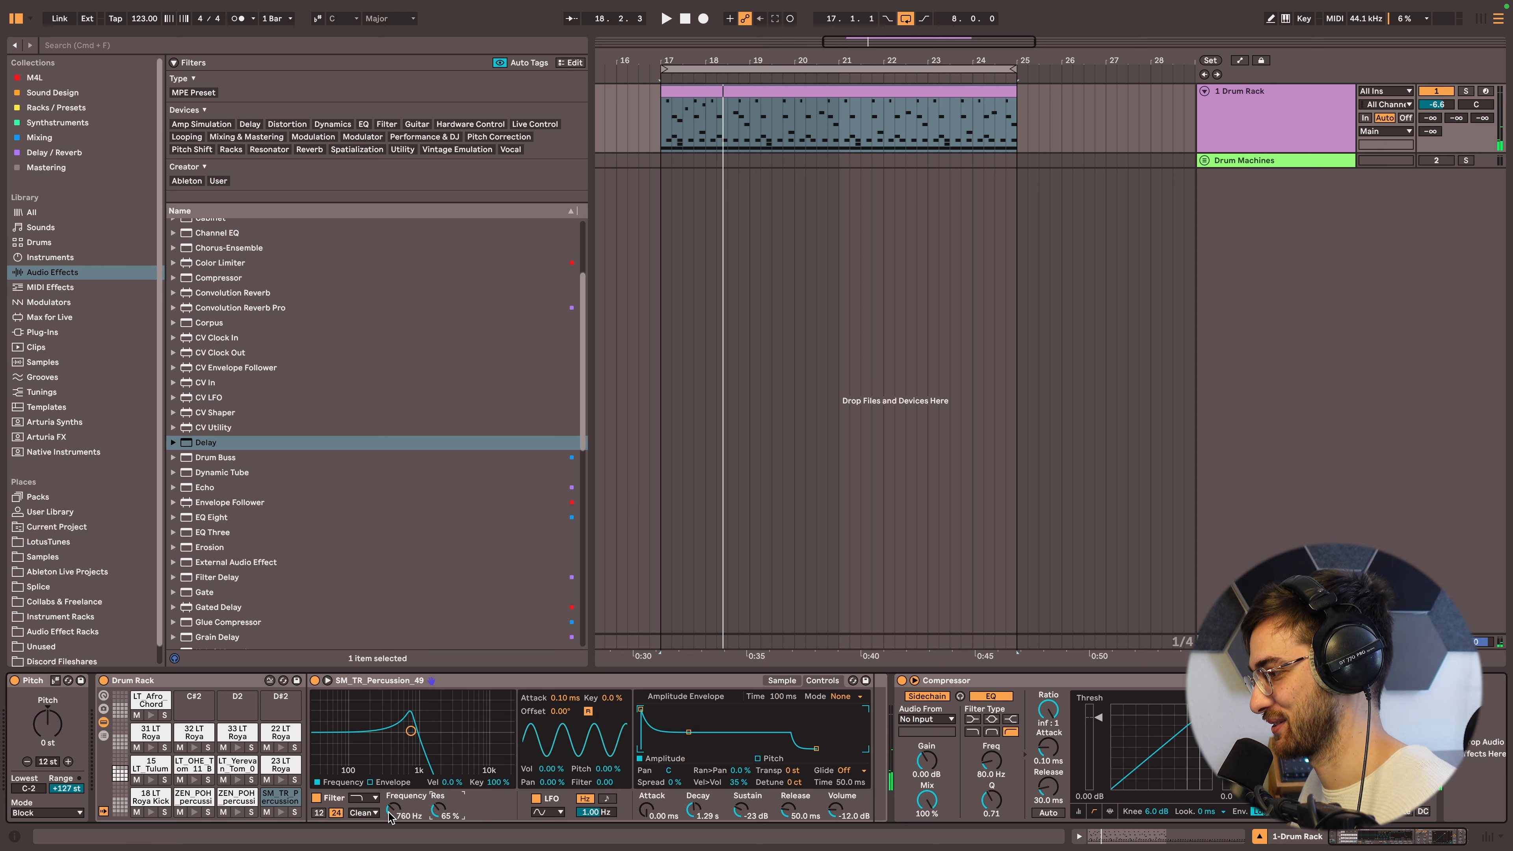
- Reopen the low-pass filter to 22.0 kHz with 9.3% resonance across the sibling samples and select the drum clip
right_click(438, 809)
click(823, 85)
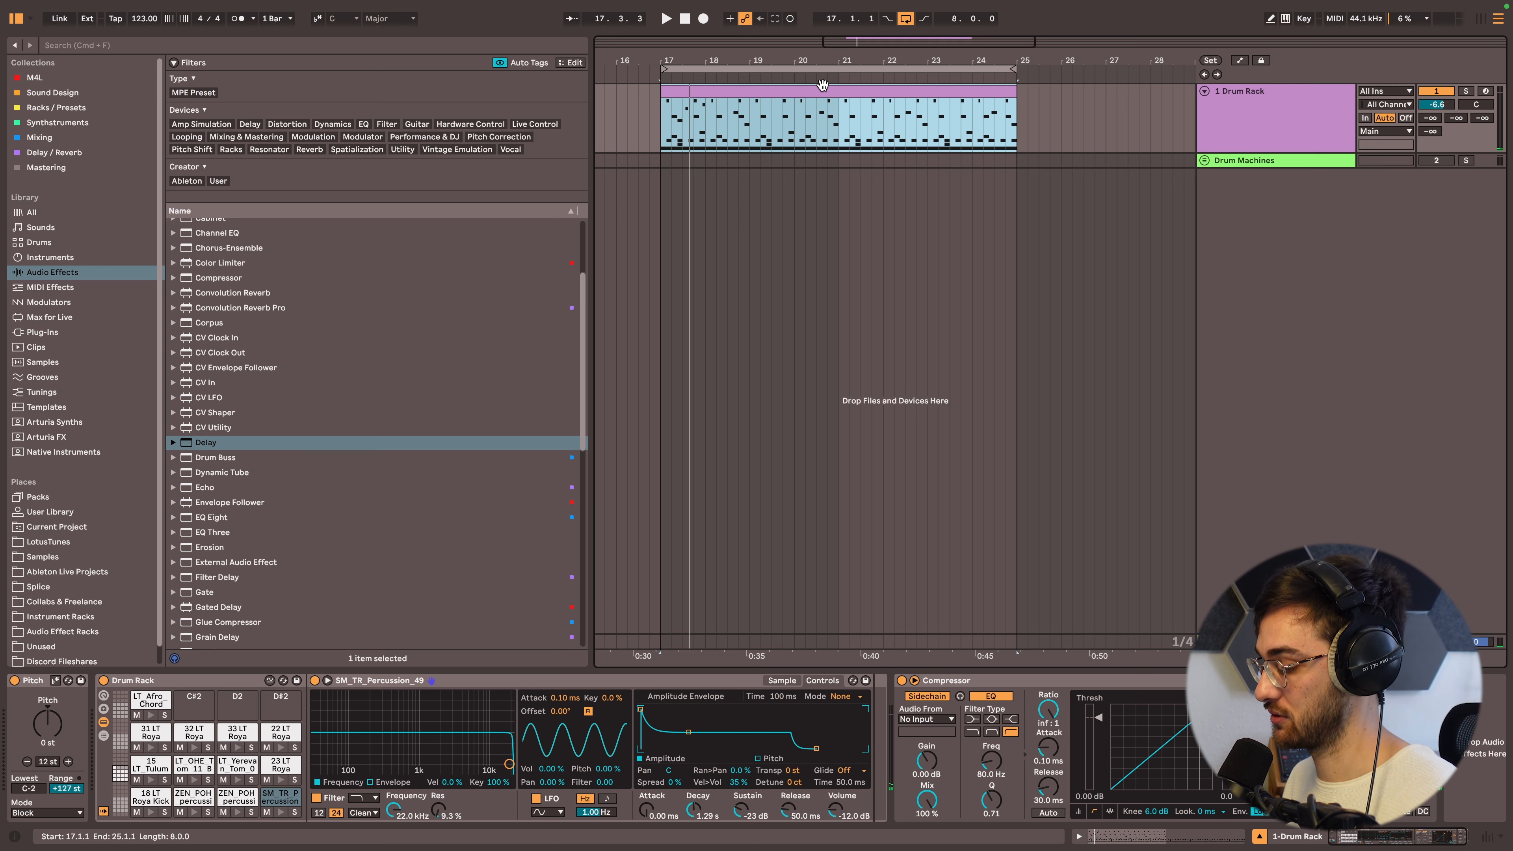
- Switch to Session View, unfold the Drum Rack's chains, and extract the 18 LT Roya Kick One Shot chain to its own track
key(Tab)
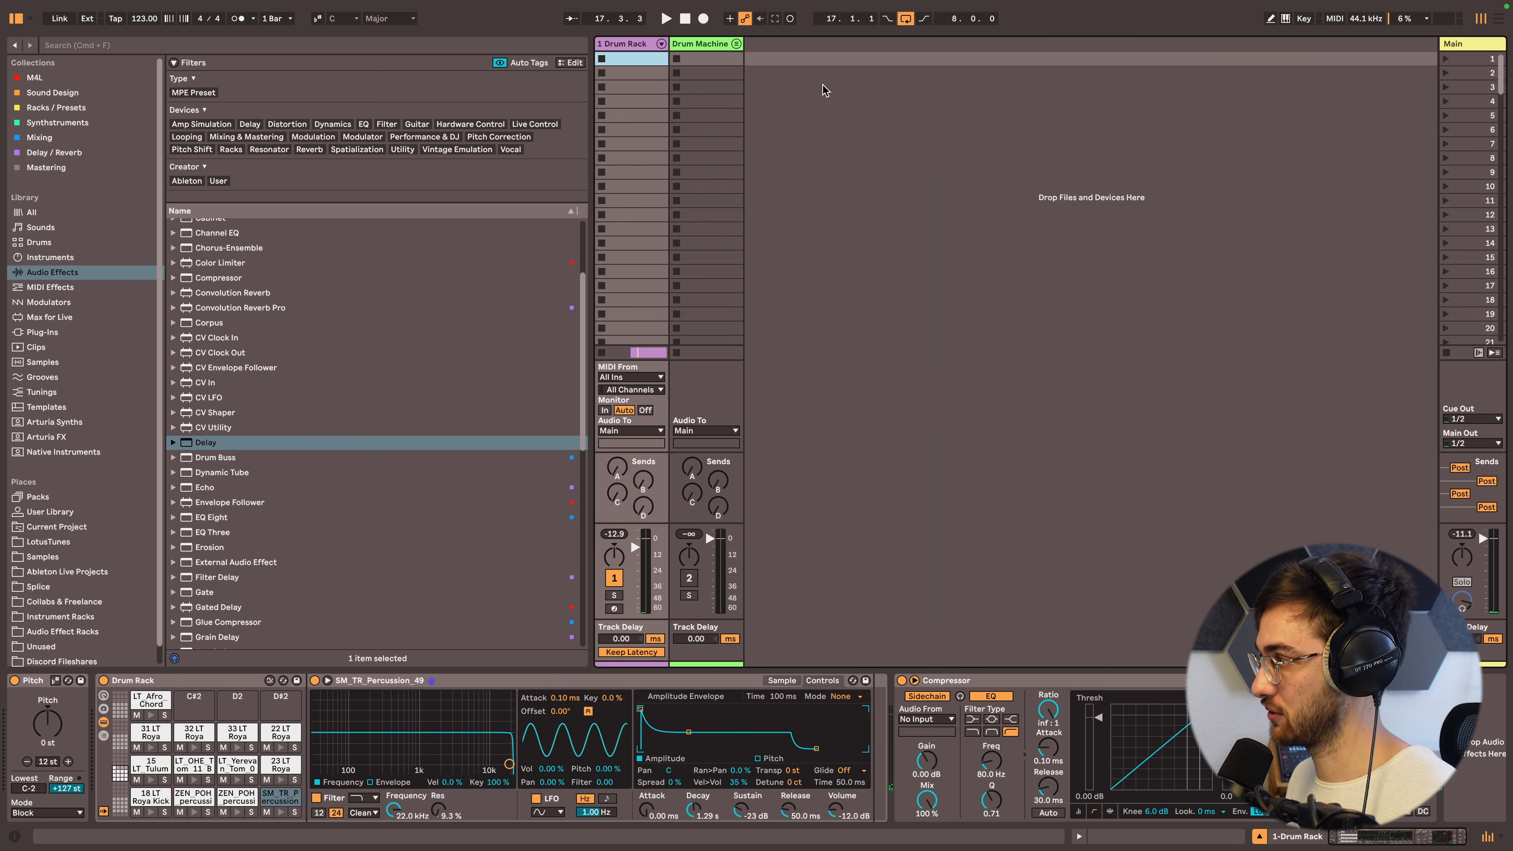
click(661, 45)
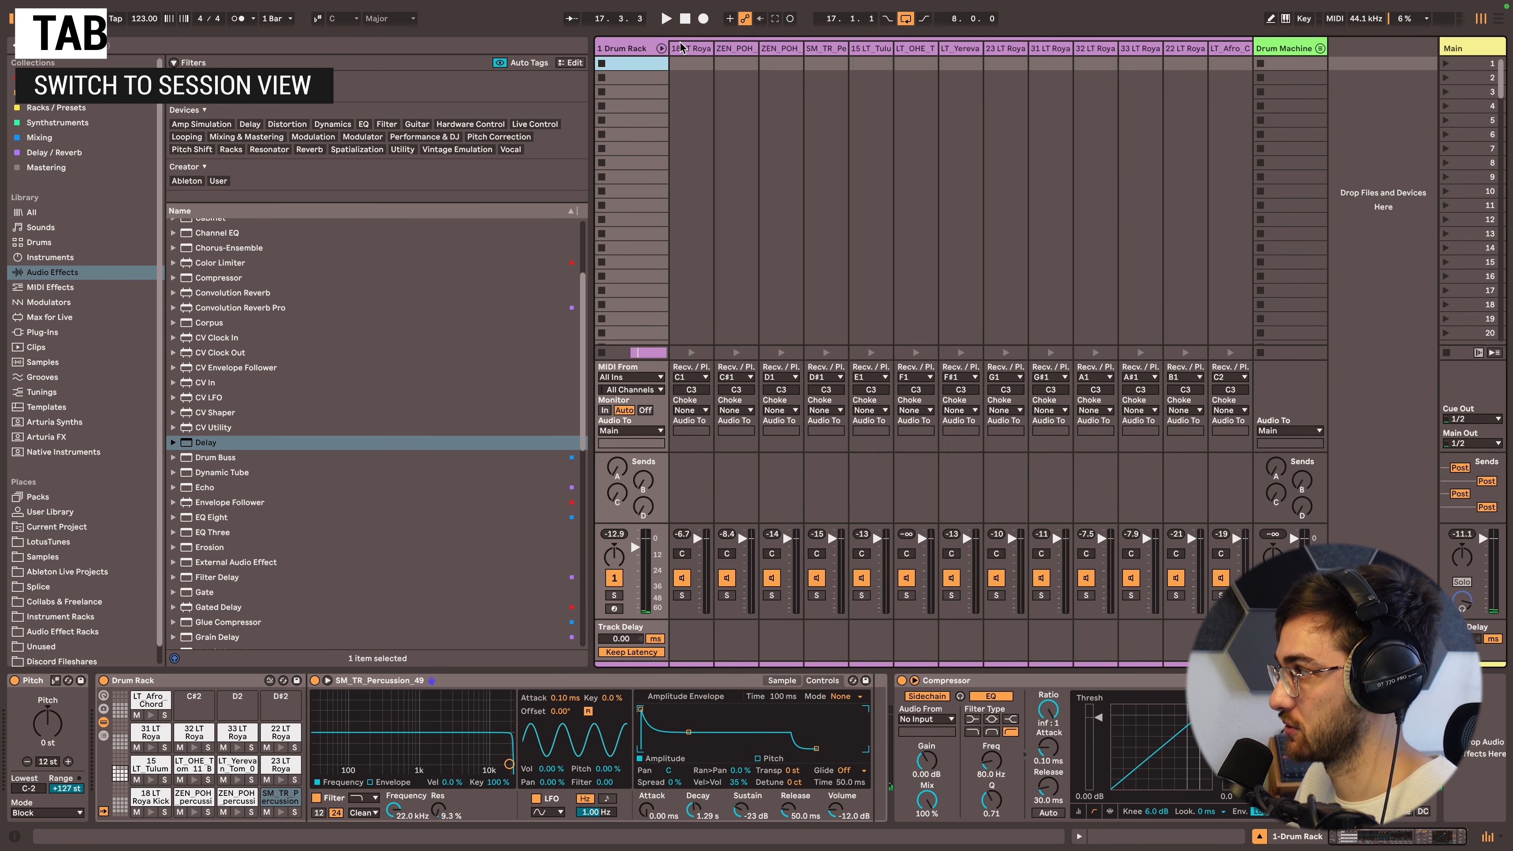
click(688, 48)
right_click(688, 47)
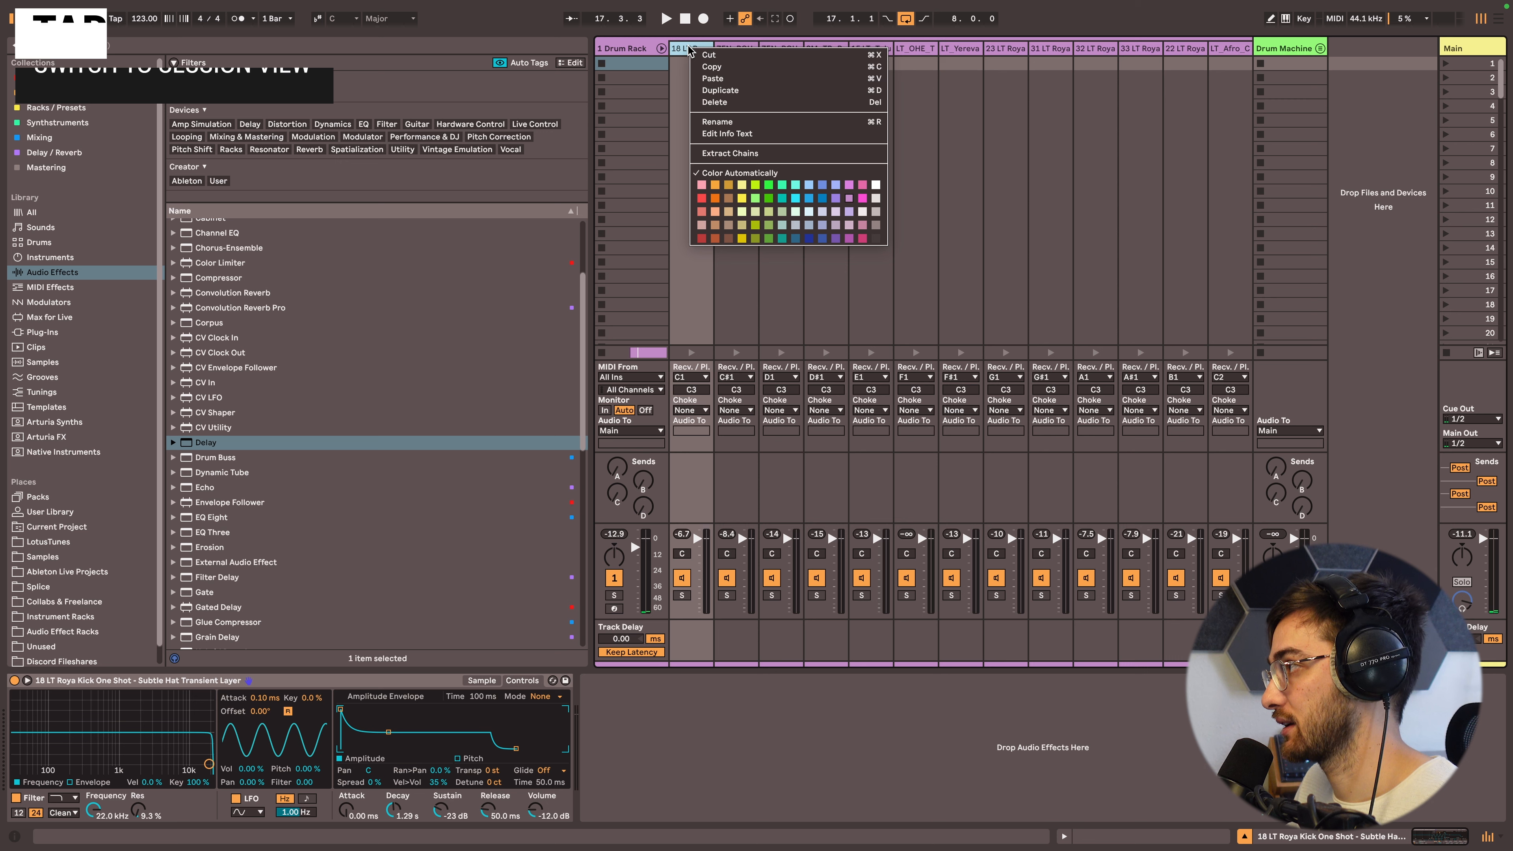
click(740, 154)
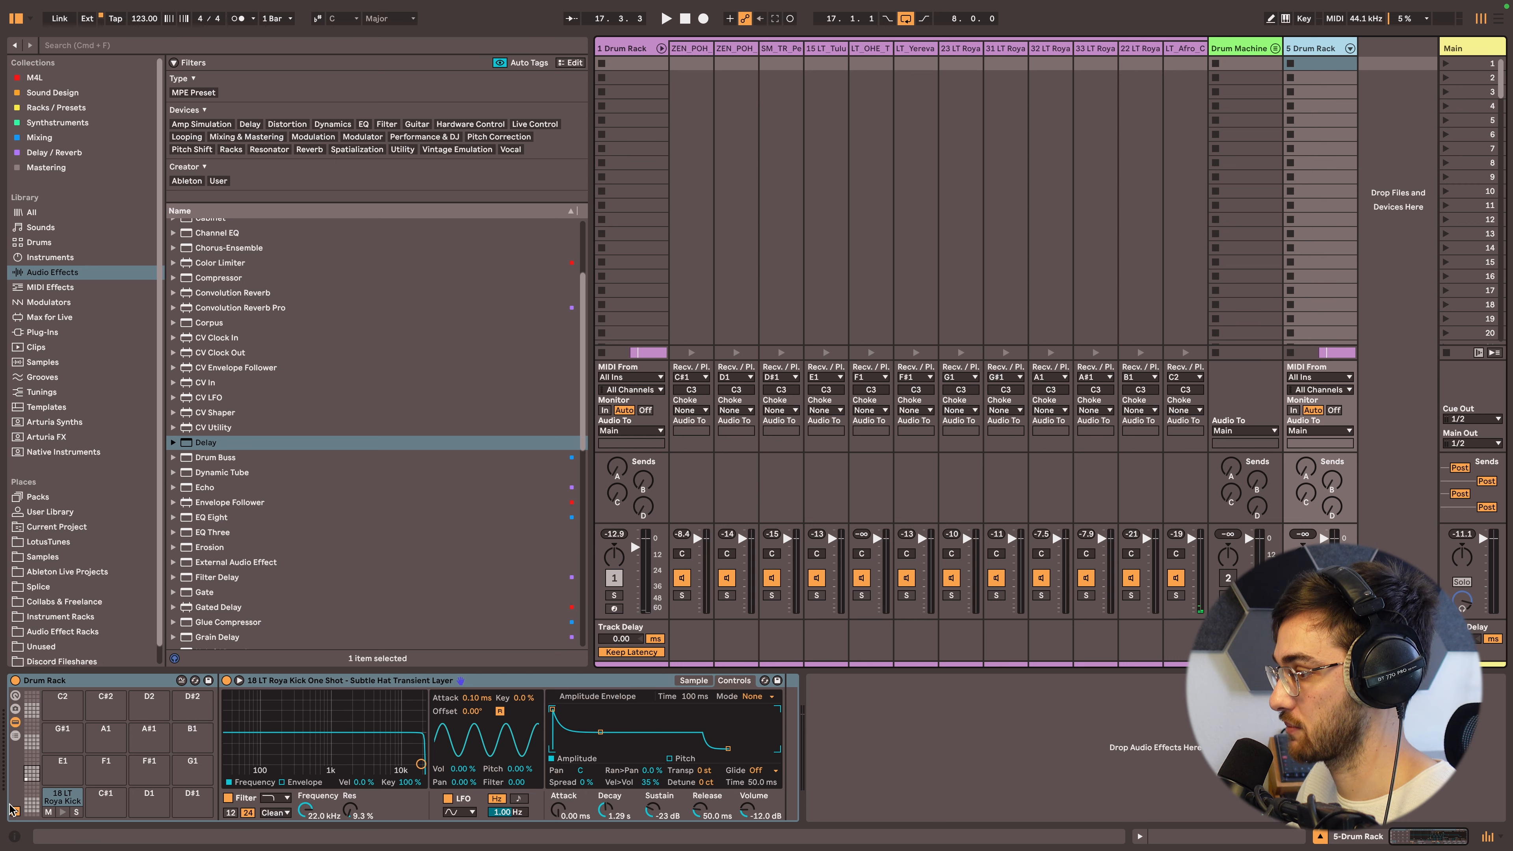
- Audition the extracted 18 LT Roya Kick One Shot track in Session View
click(62, 813)
click(1311, 49)
key(space)
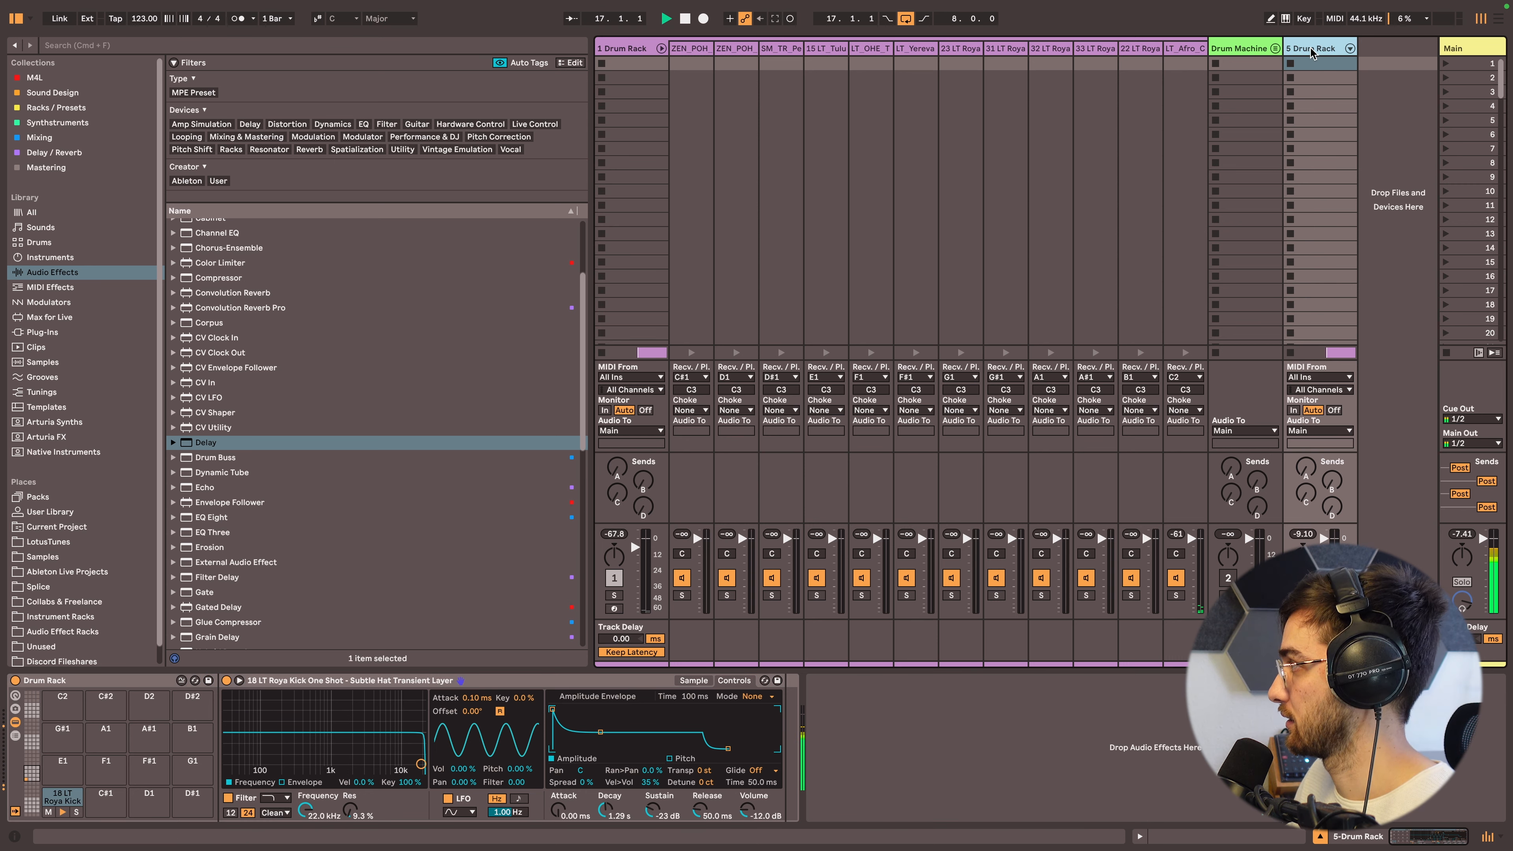
click(1321, 63)
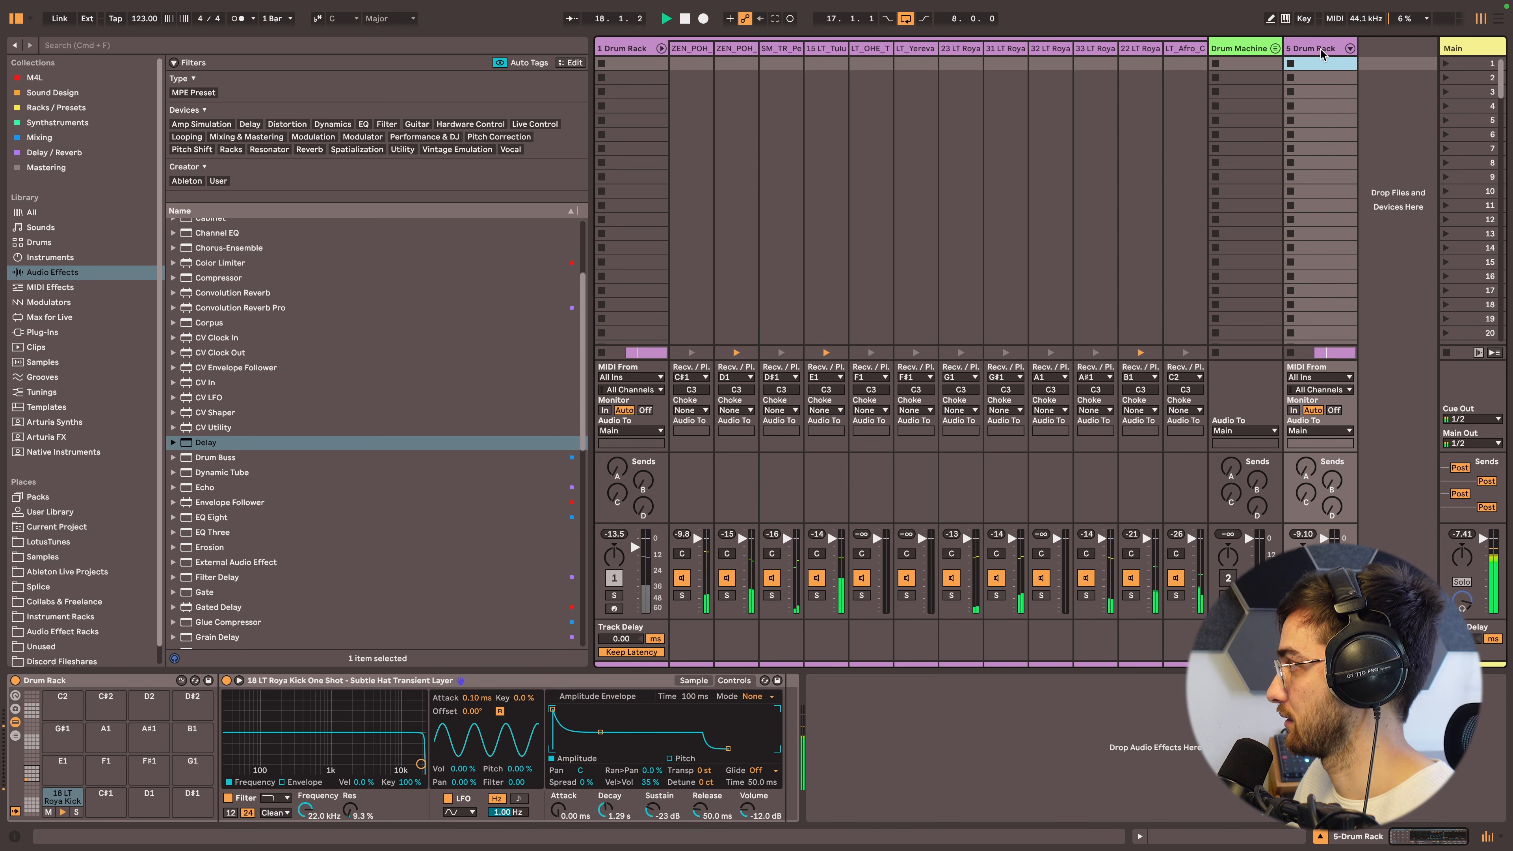
- Switch to Arrangement View and increase the height of the extracted kick track
key(Tab)
click(896, 192)
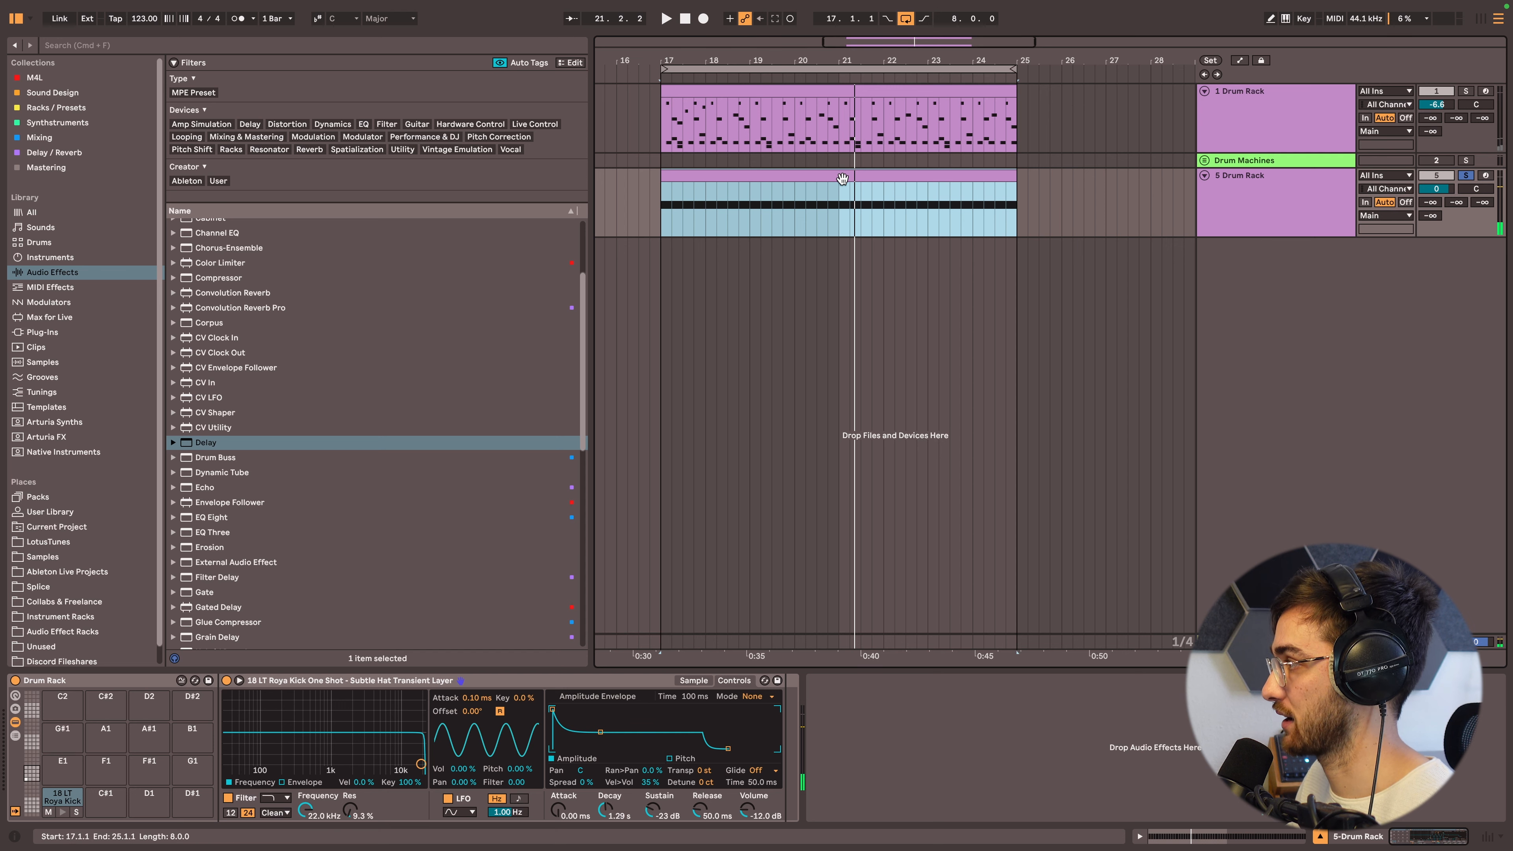
click(1257, 231)
drag(1257, 236, 1263, 327)
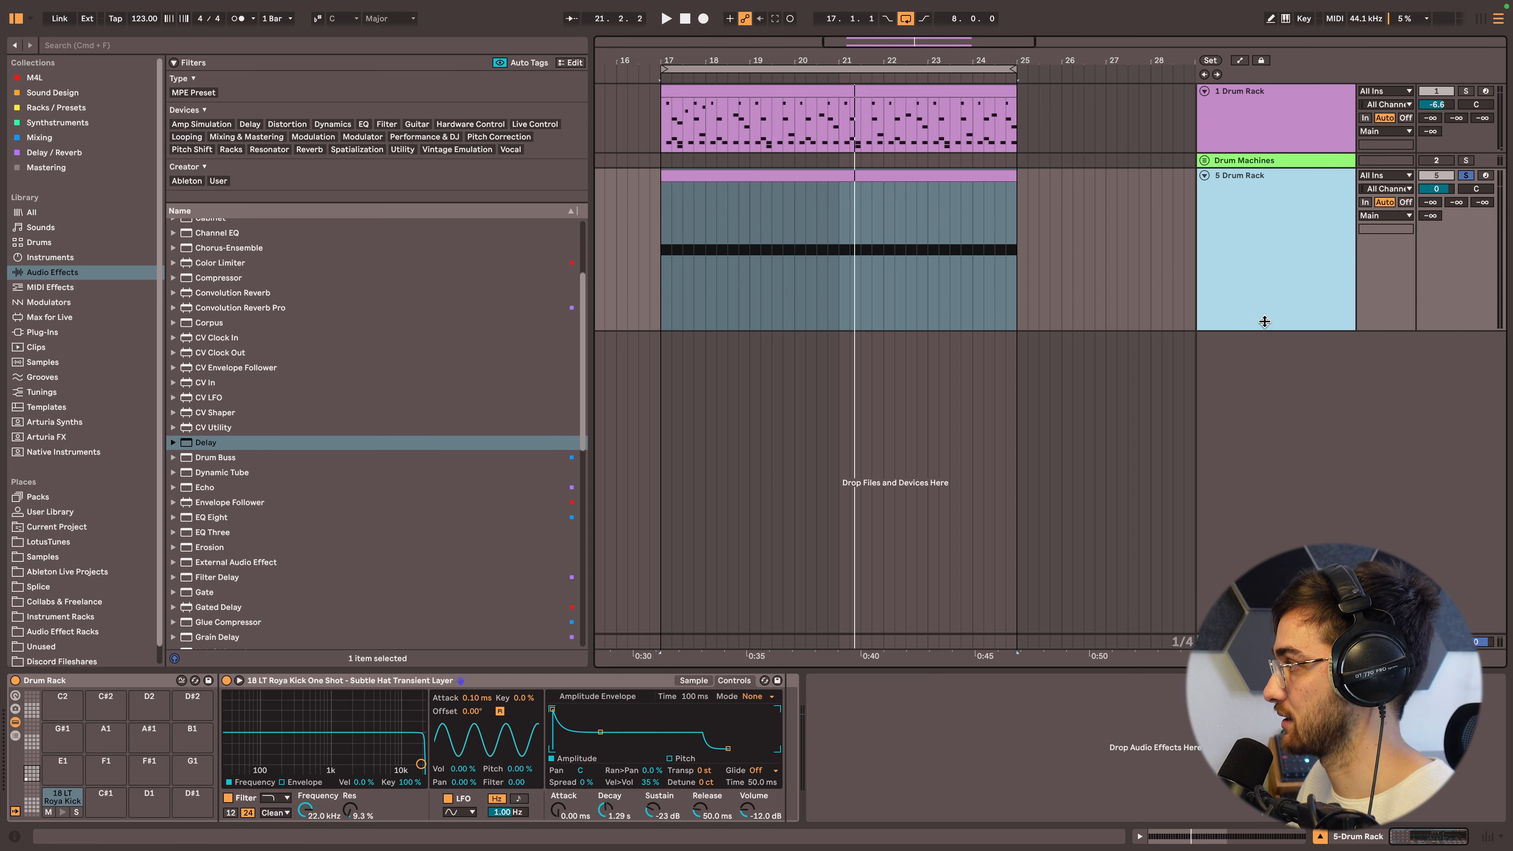
- Audition the original Drum Rack track in solo, compare its clip with the extracted kick clip, and open its notes
click(759, 202)
click(710, 103)
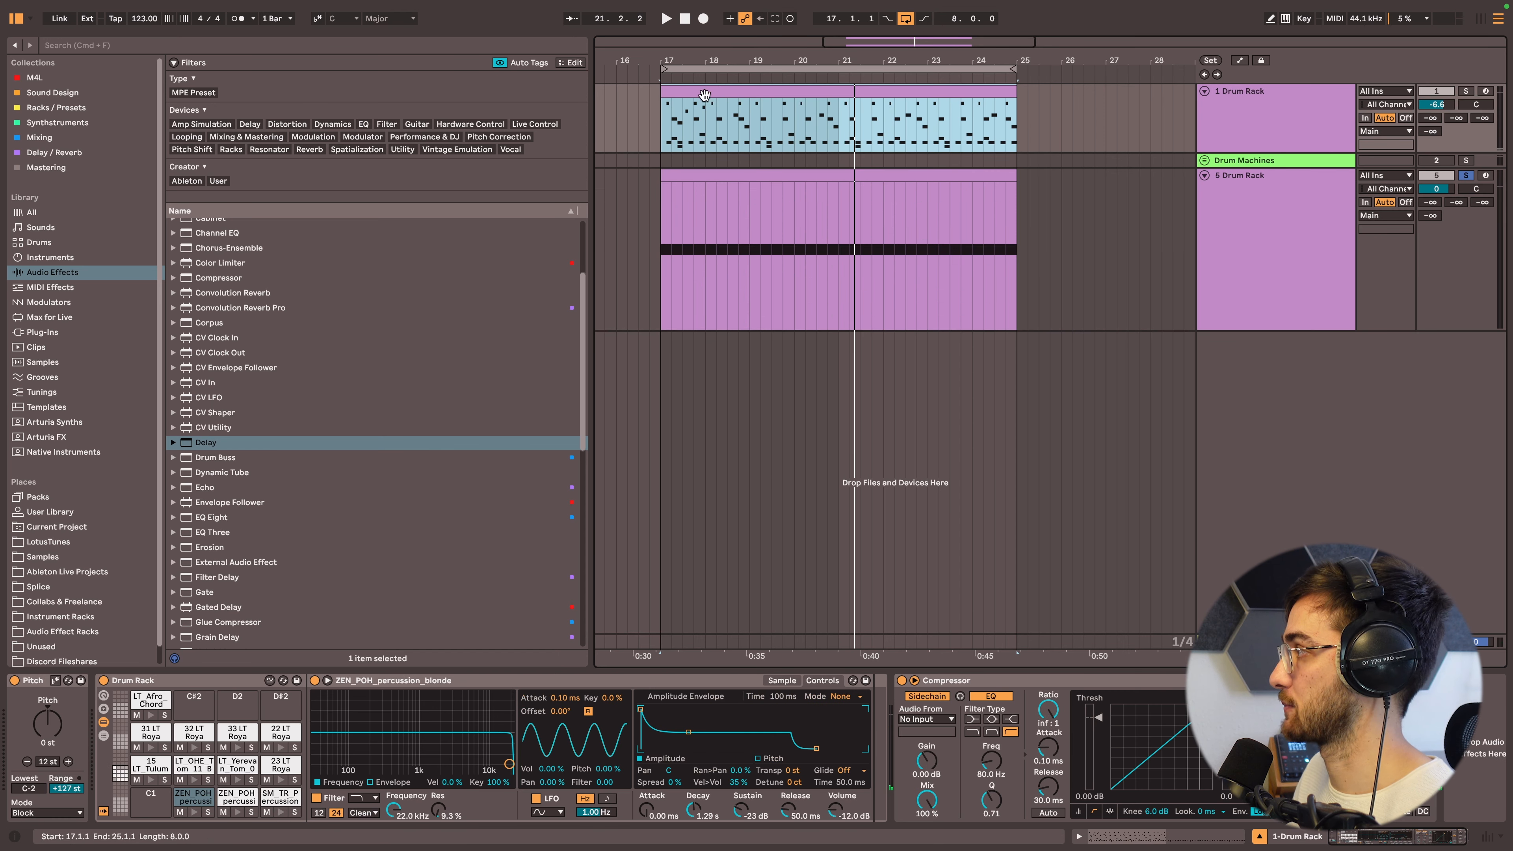
key(space)
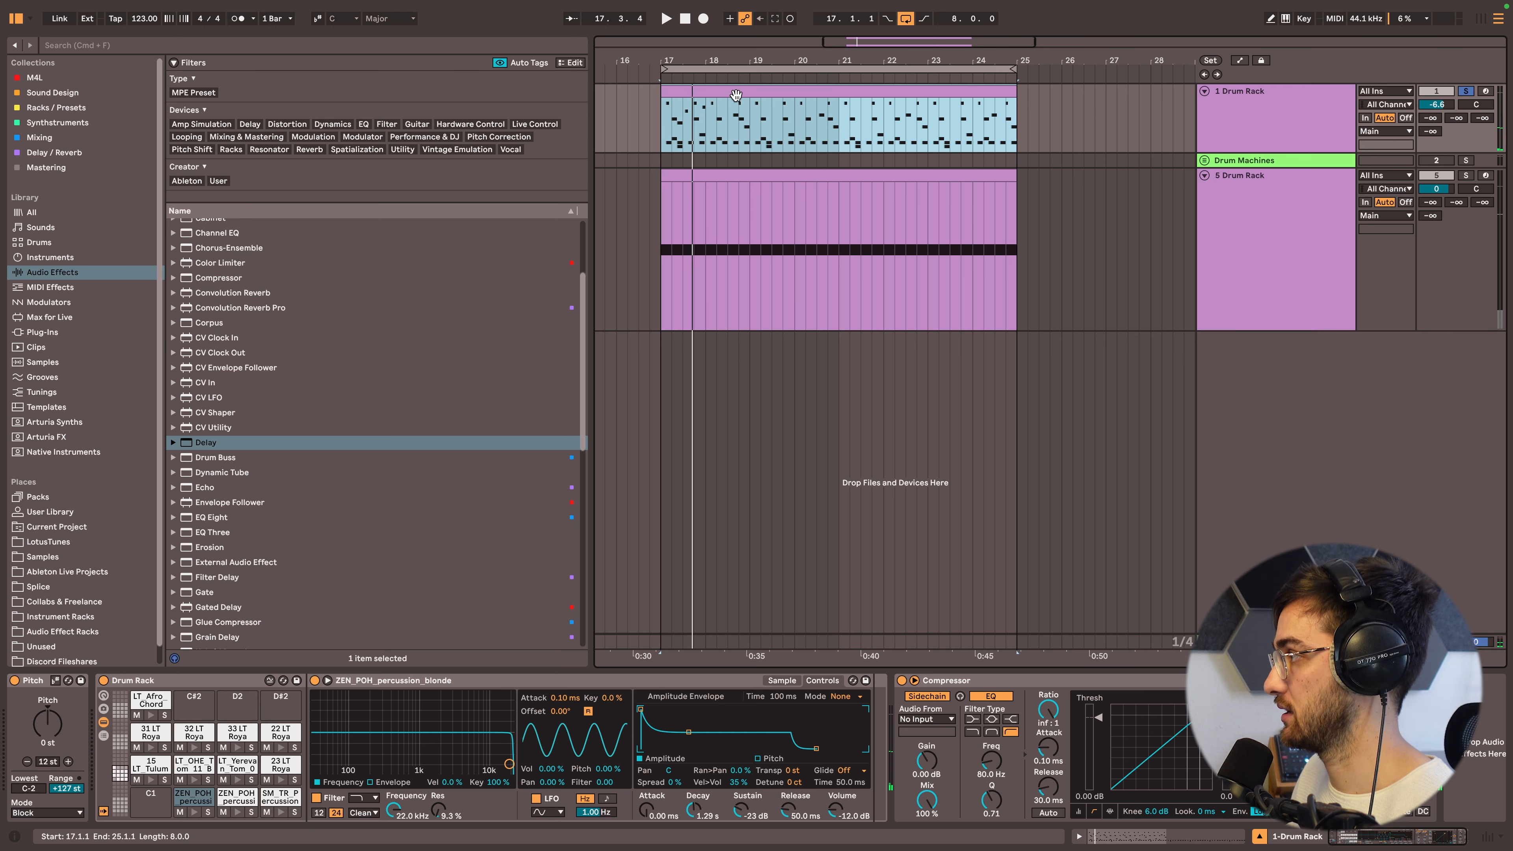
click(1003, 241)
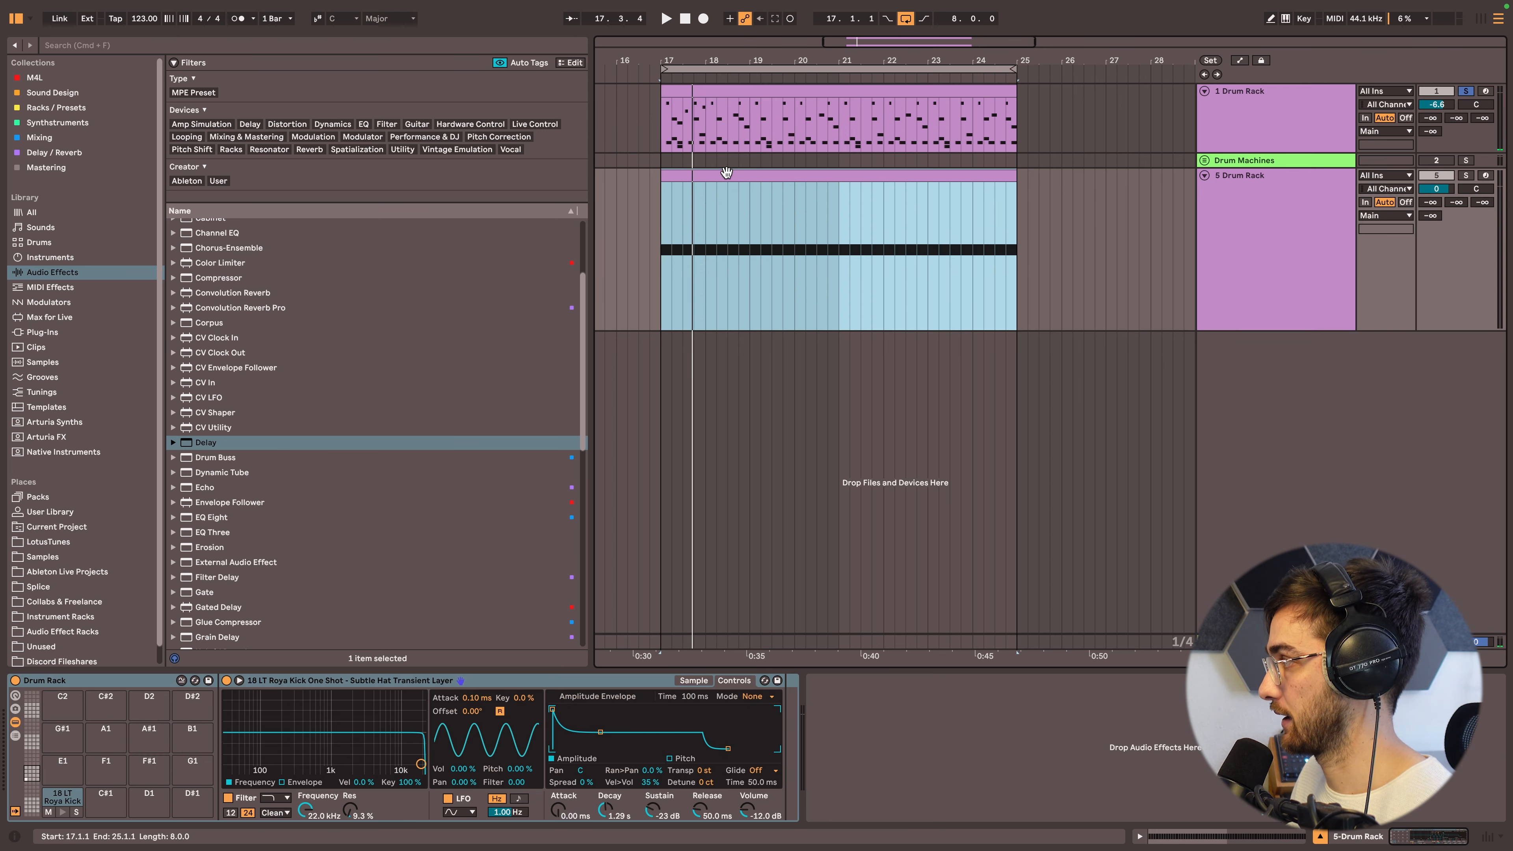
click(772, 93)
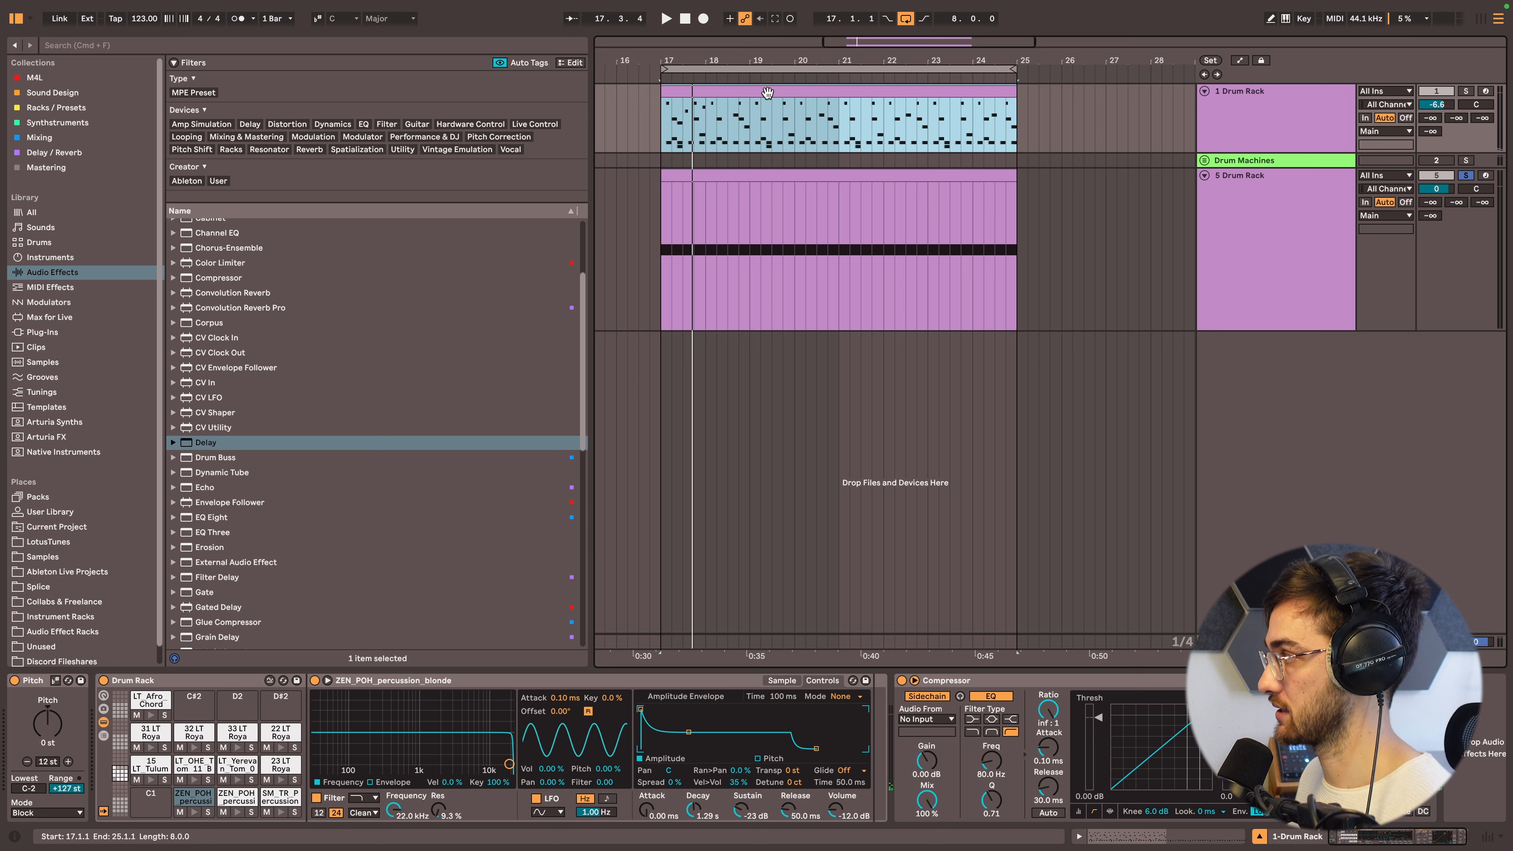
double_click(823, 128)
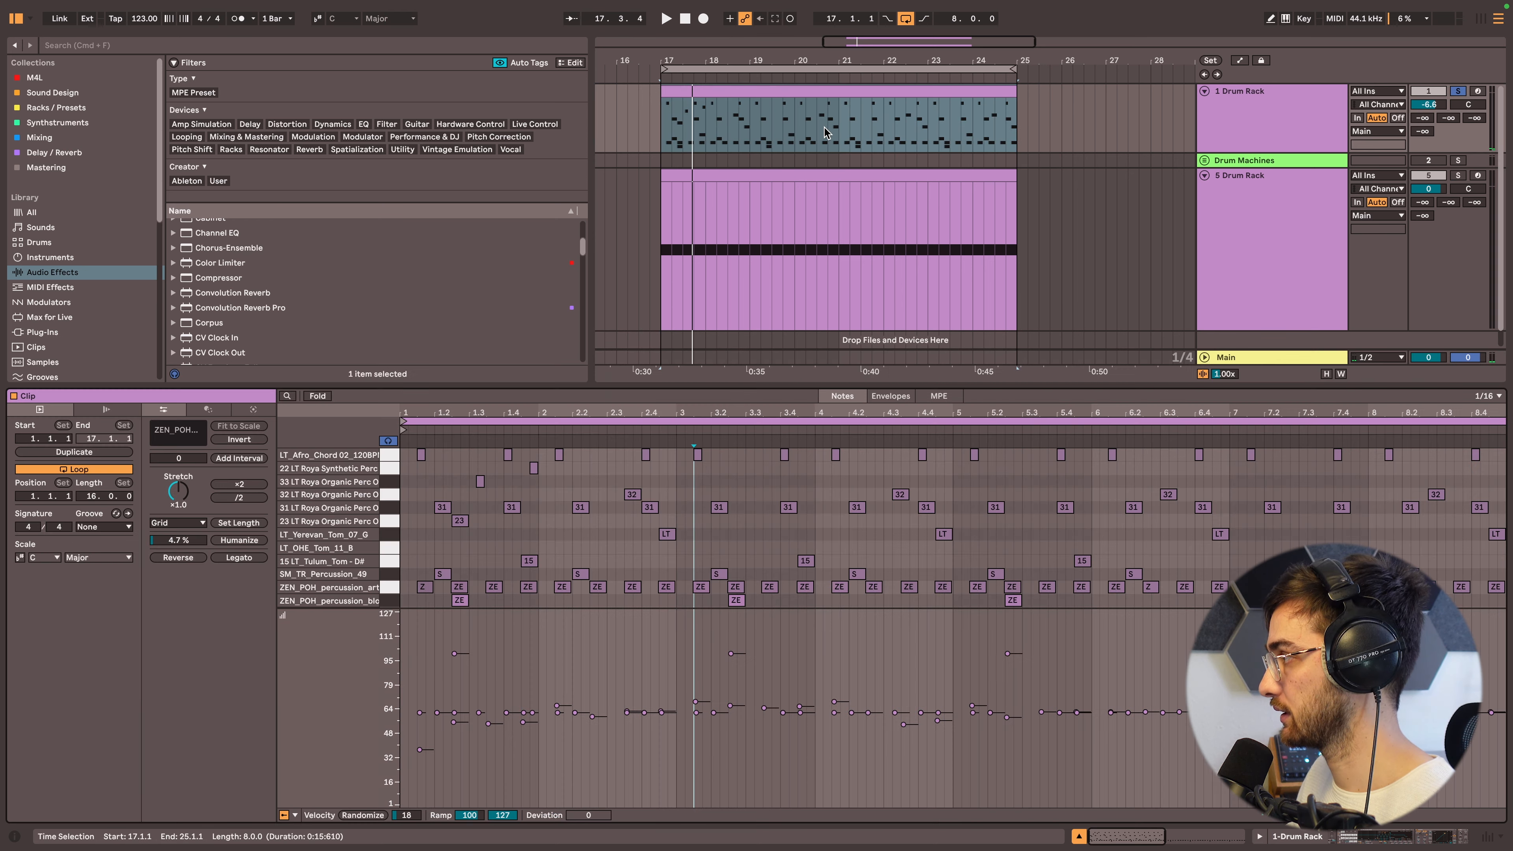
- Return to Session View and look through the individual chains remaining in the original Drum Rack
key(Tab)
click(867, 50)
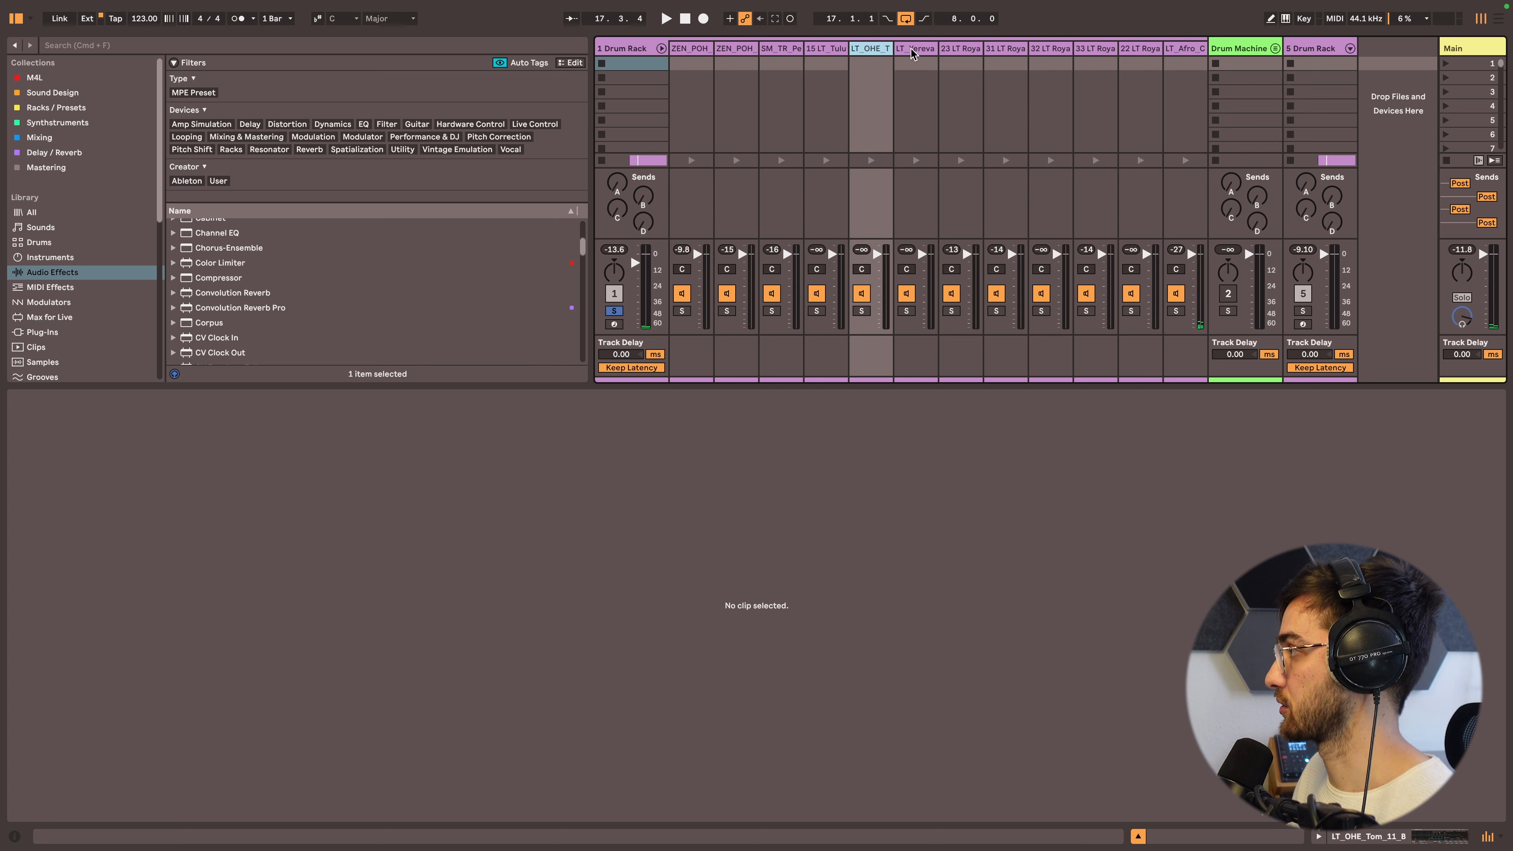
click(962, 51)
click(1139, 52)
click(1187, 51)
click(961, 49)
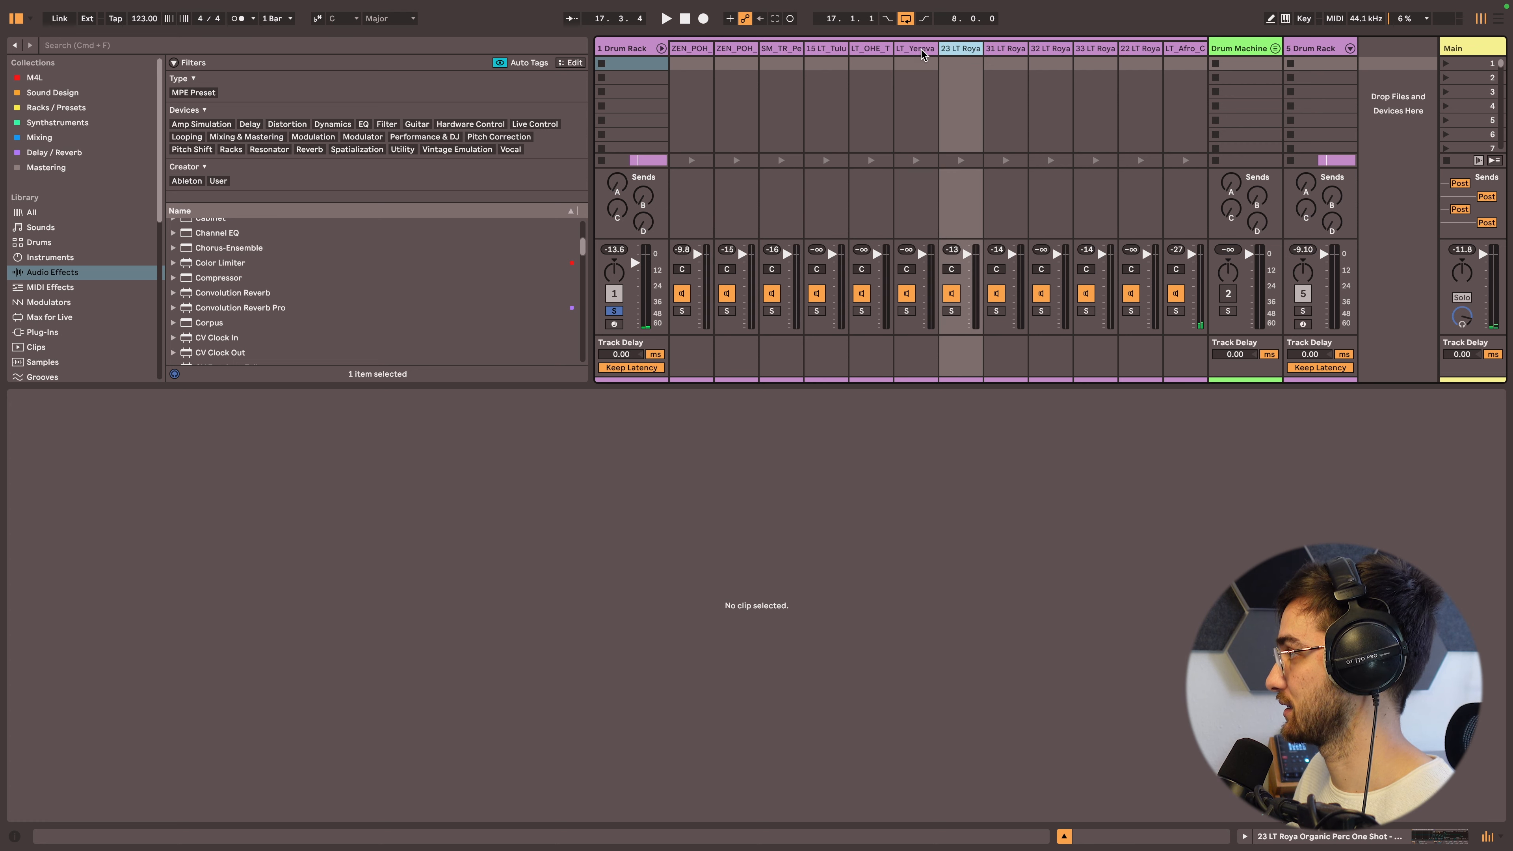
click(915, 49)
click(864, 50)
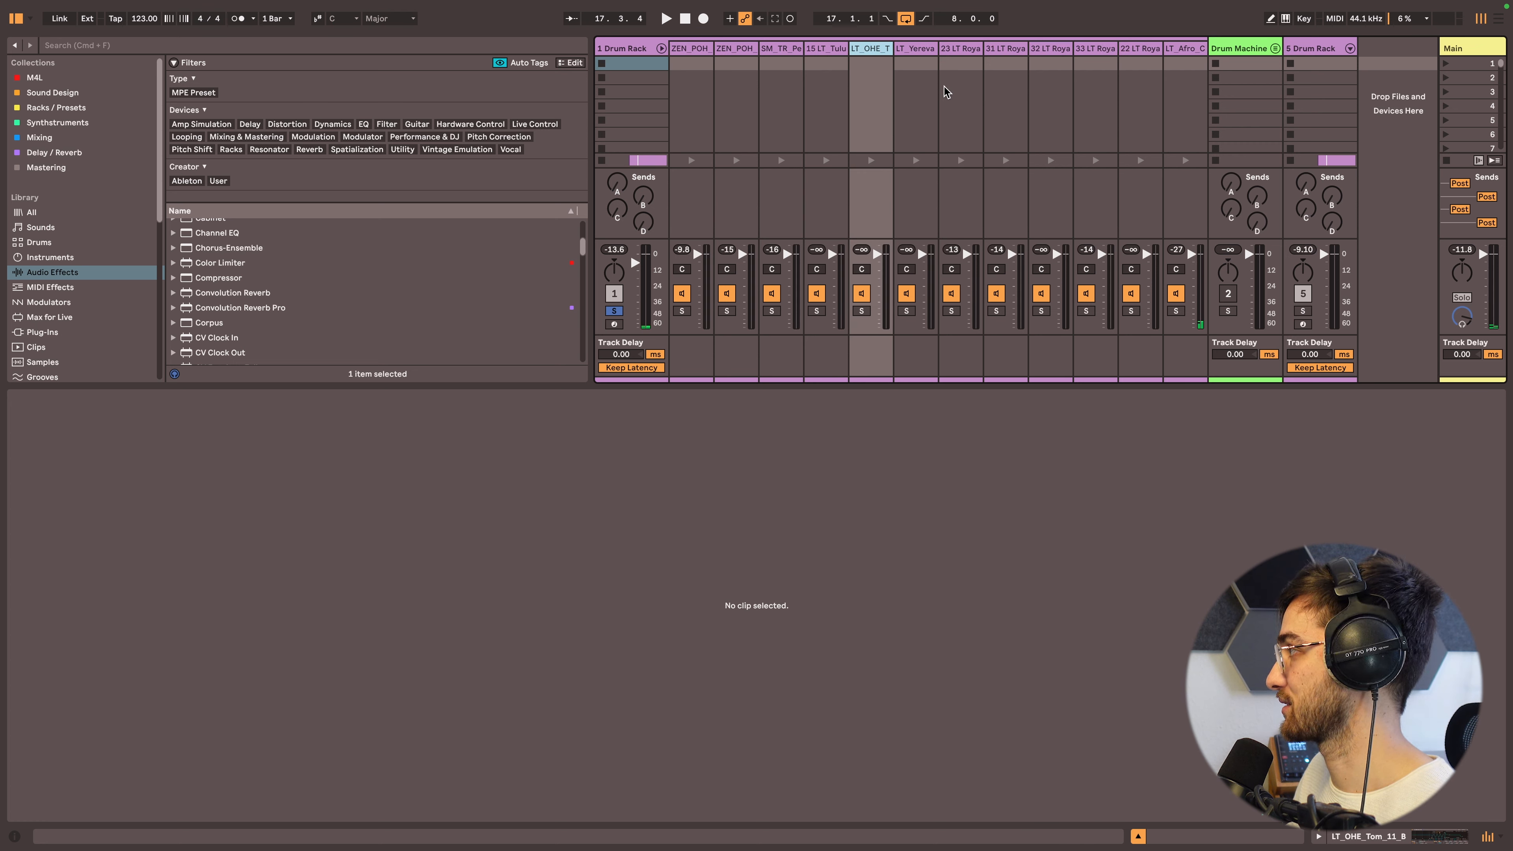
- Extract the LT_Afro_Chord 02 chain from the Drum Rack to its own track and audition it
click(1181, 52)
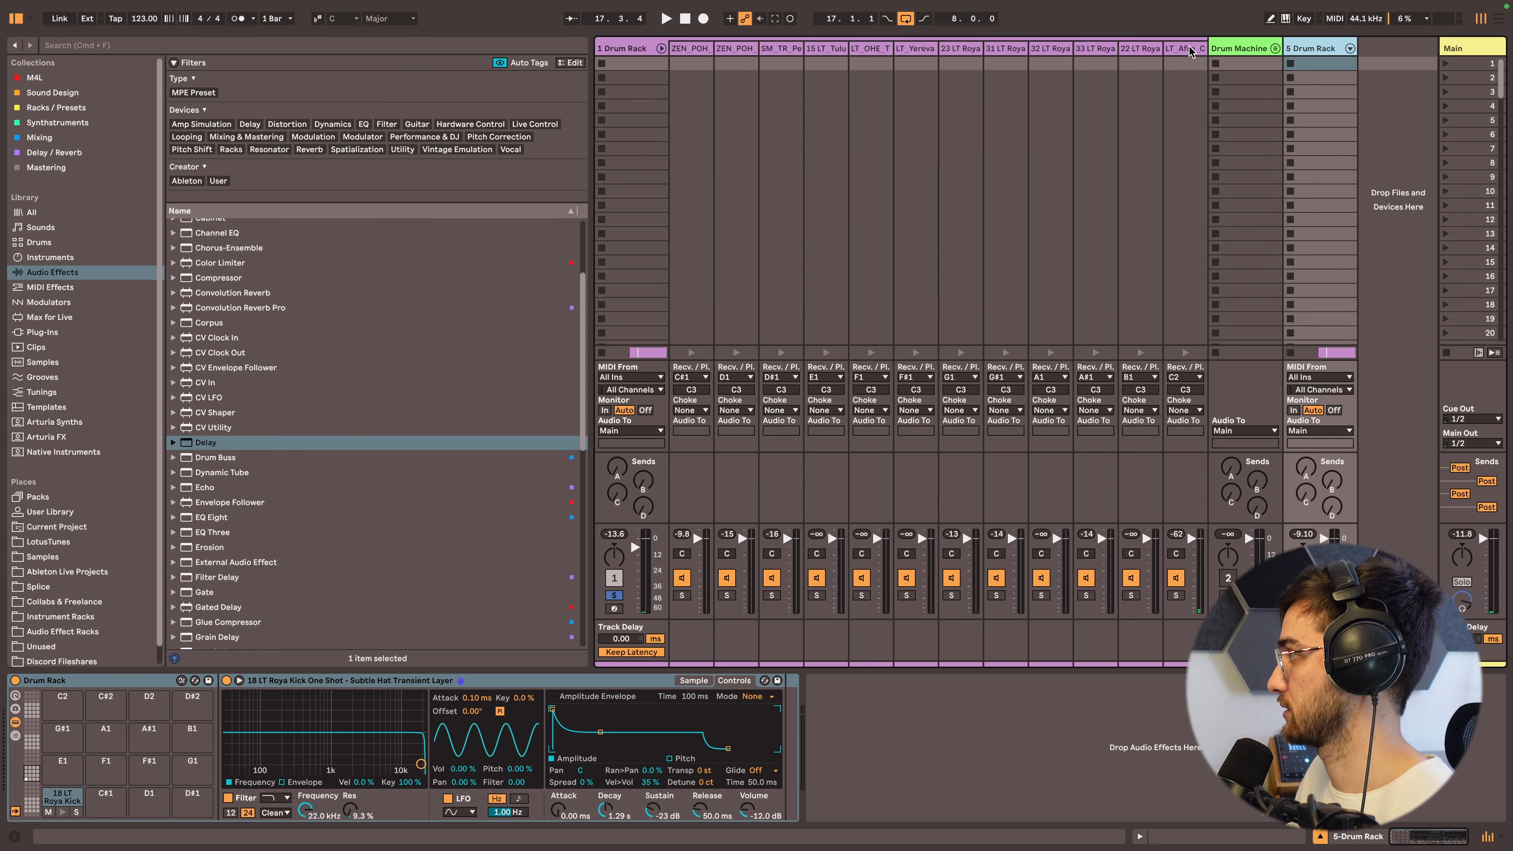
right_click(1187, 53)
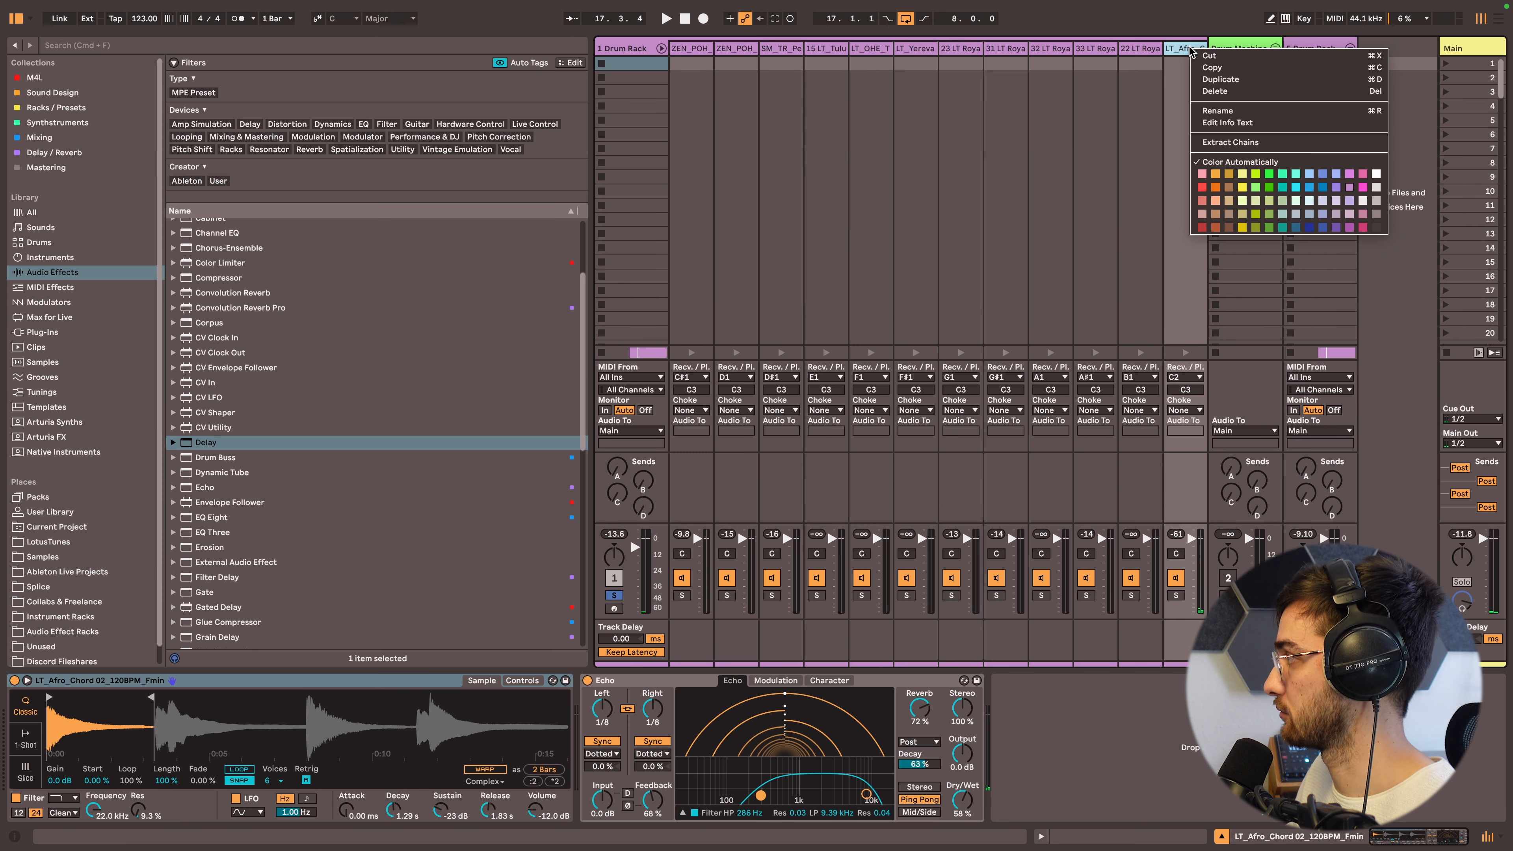
click(1232, 143)
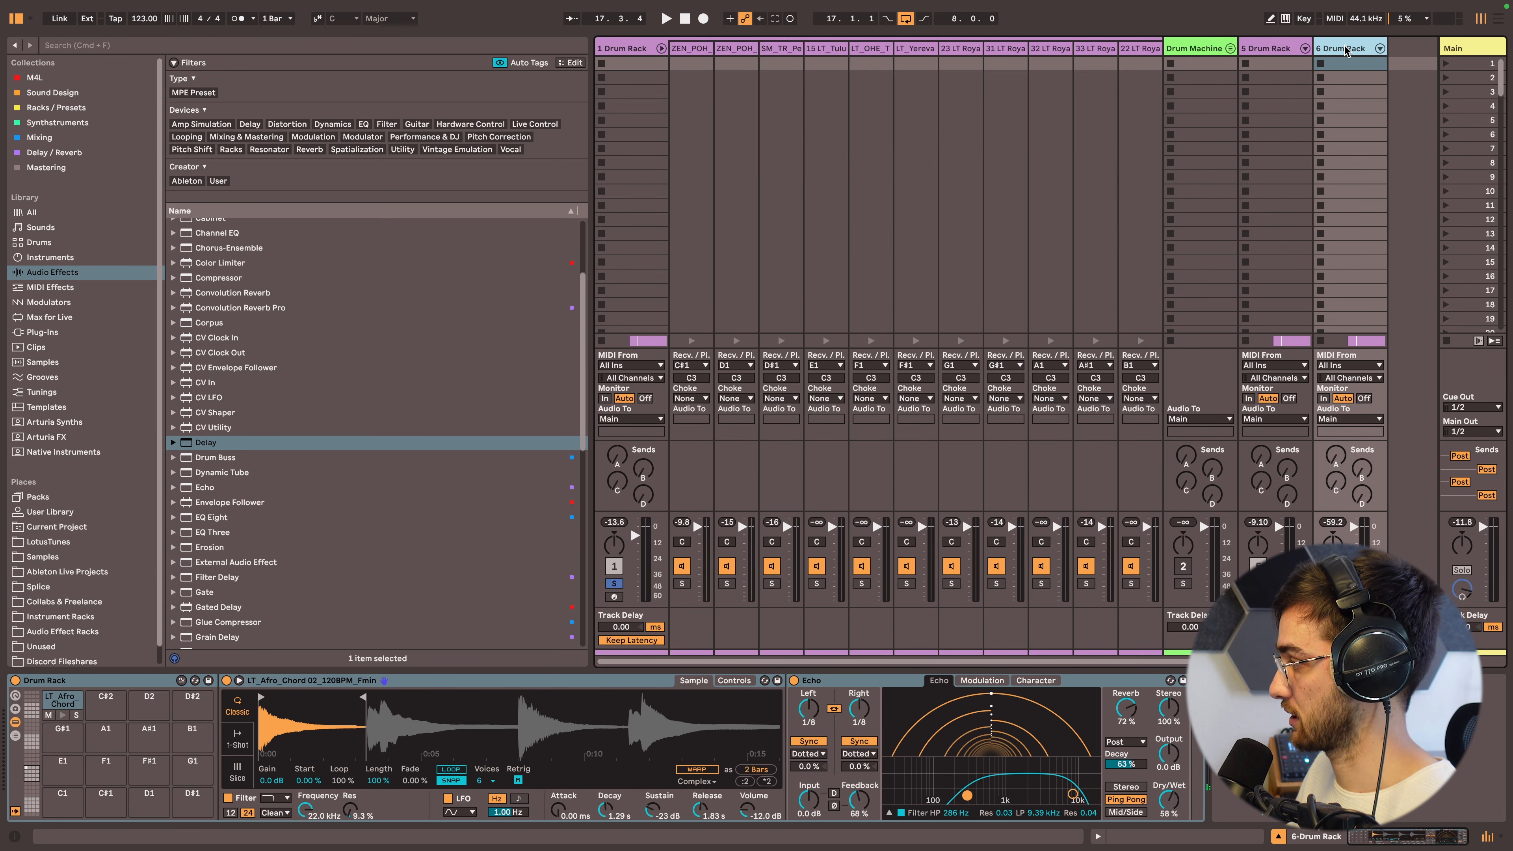
key(space)
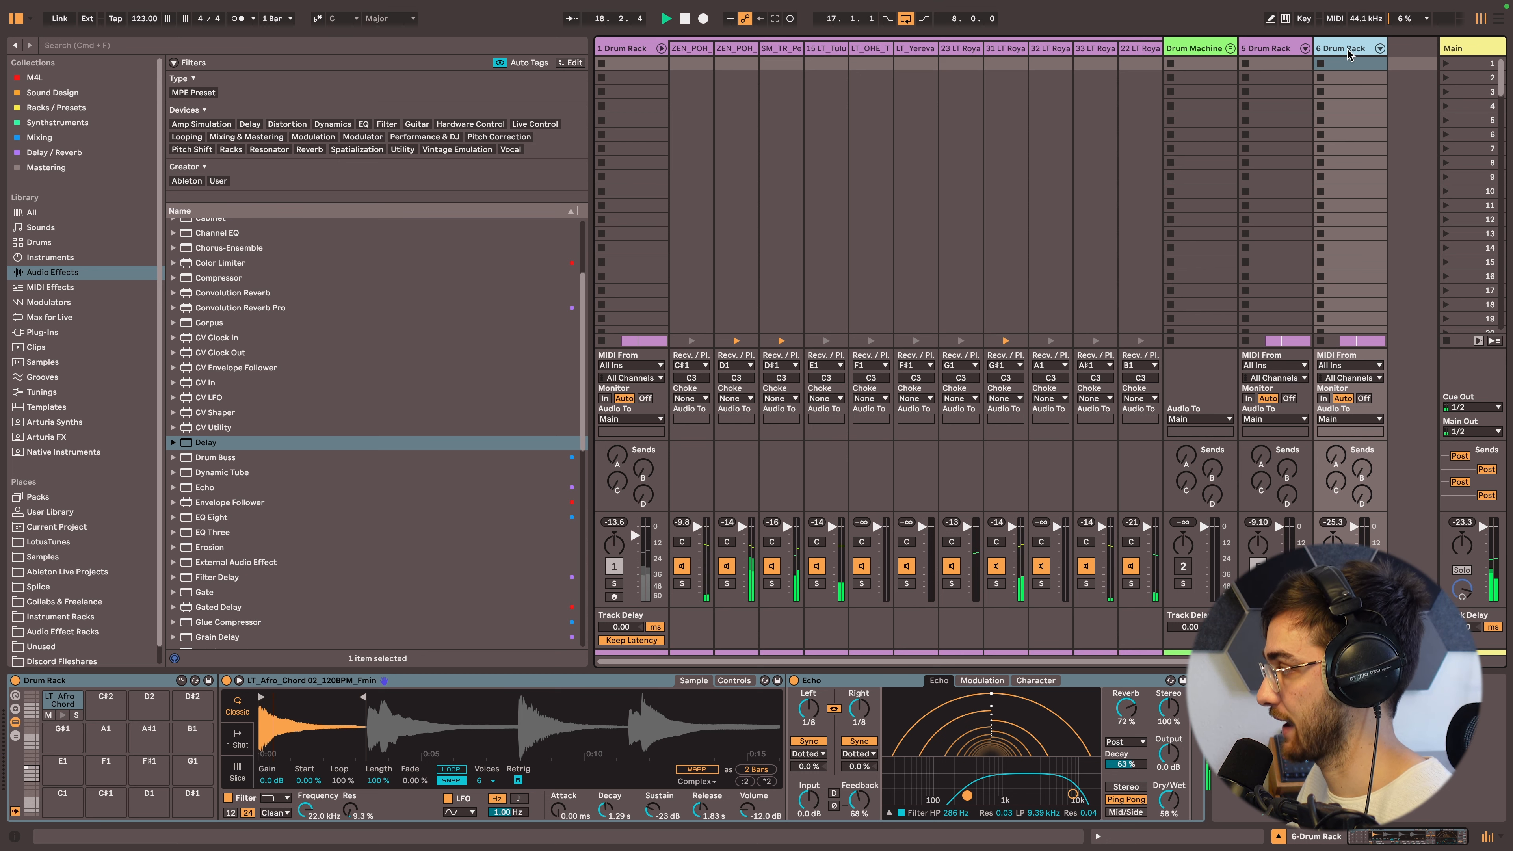
- In Arrangement View, turn off the extracted chord track's solo and increase the height of all three Drum Rack tracks
key(Tab)
click(1467, 339)
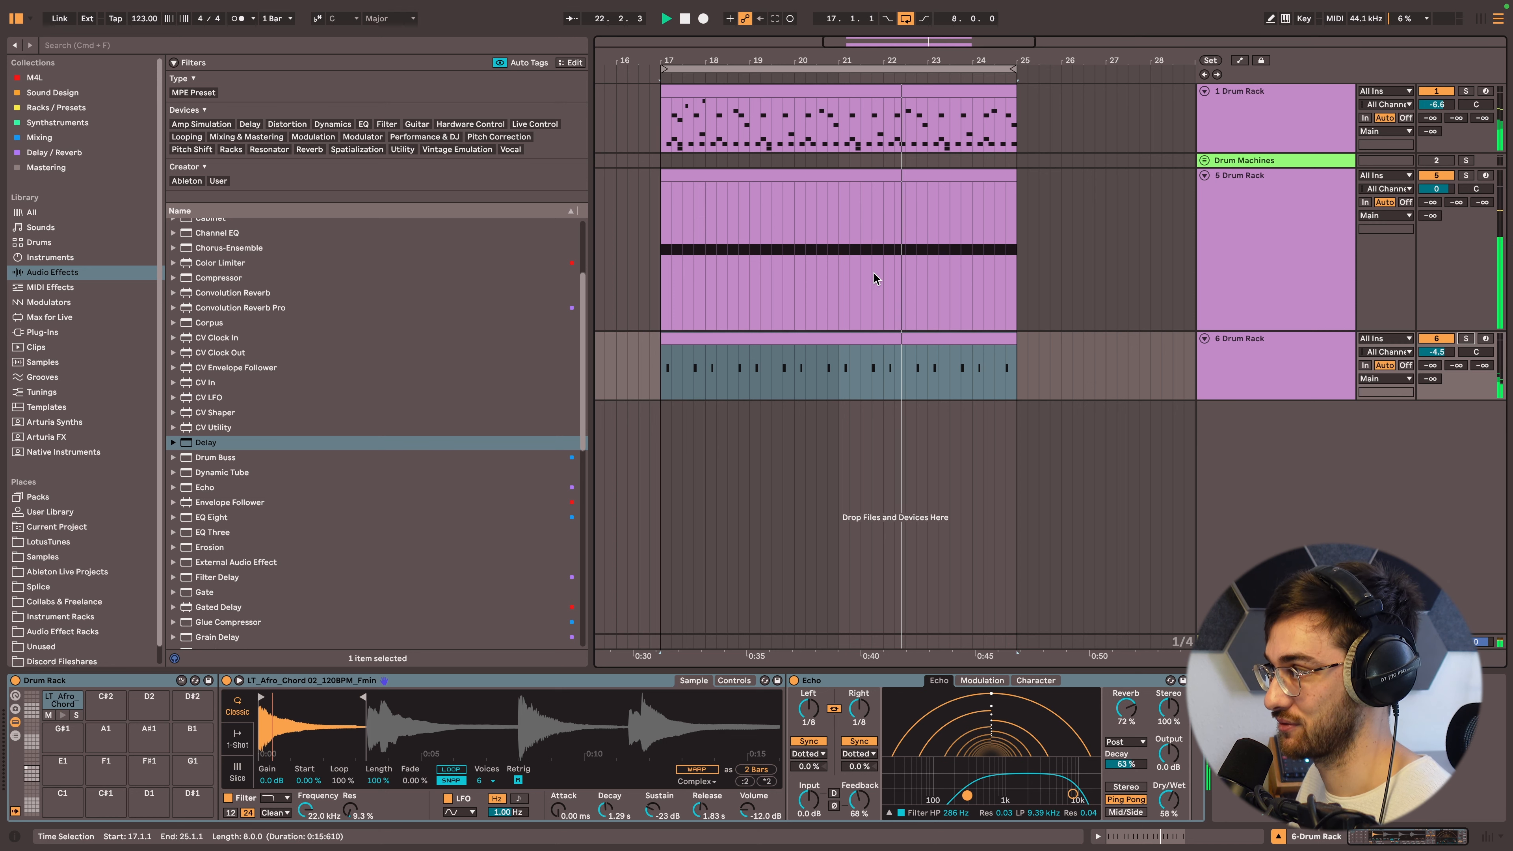
click(1316, 352)
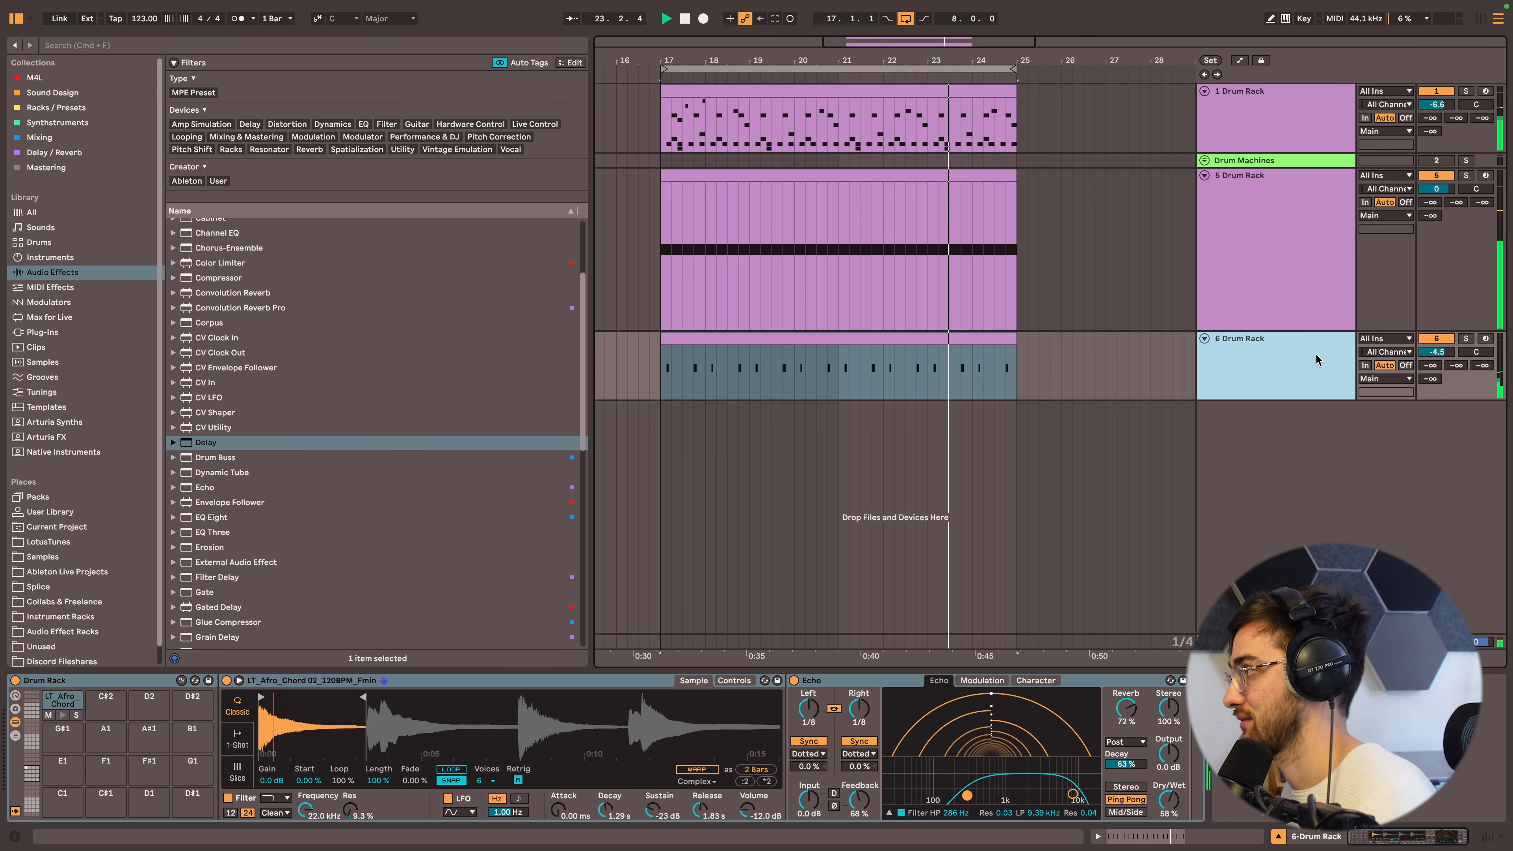
click(1228, 230)
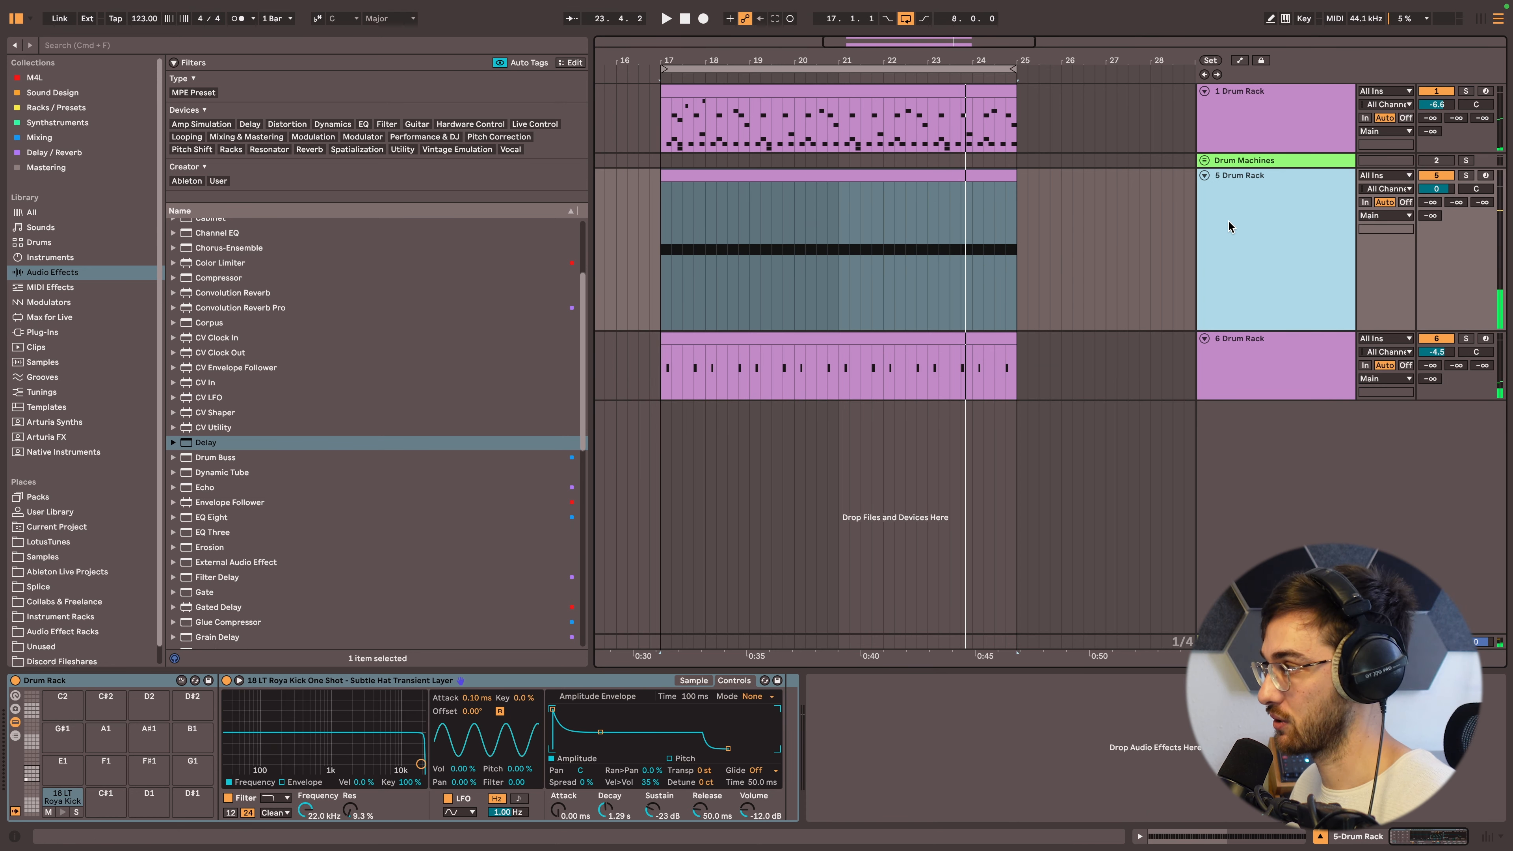
scroll(1228, 222, up, 5)
click(1226, 235)
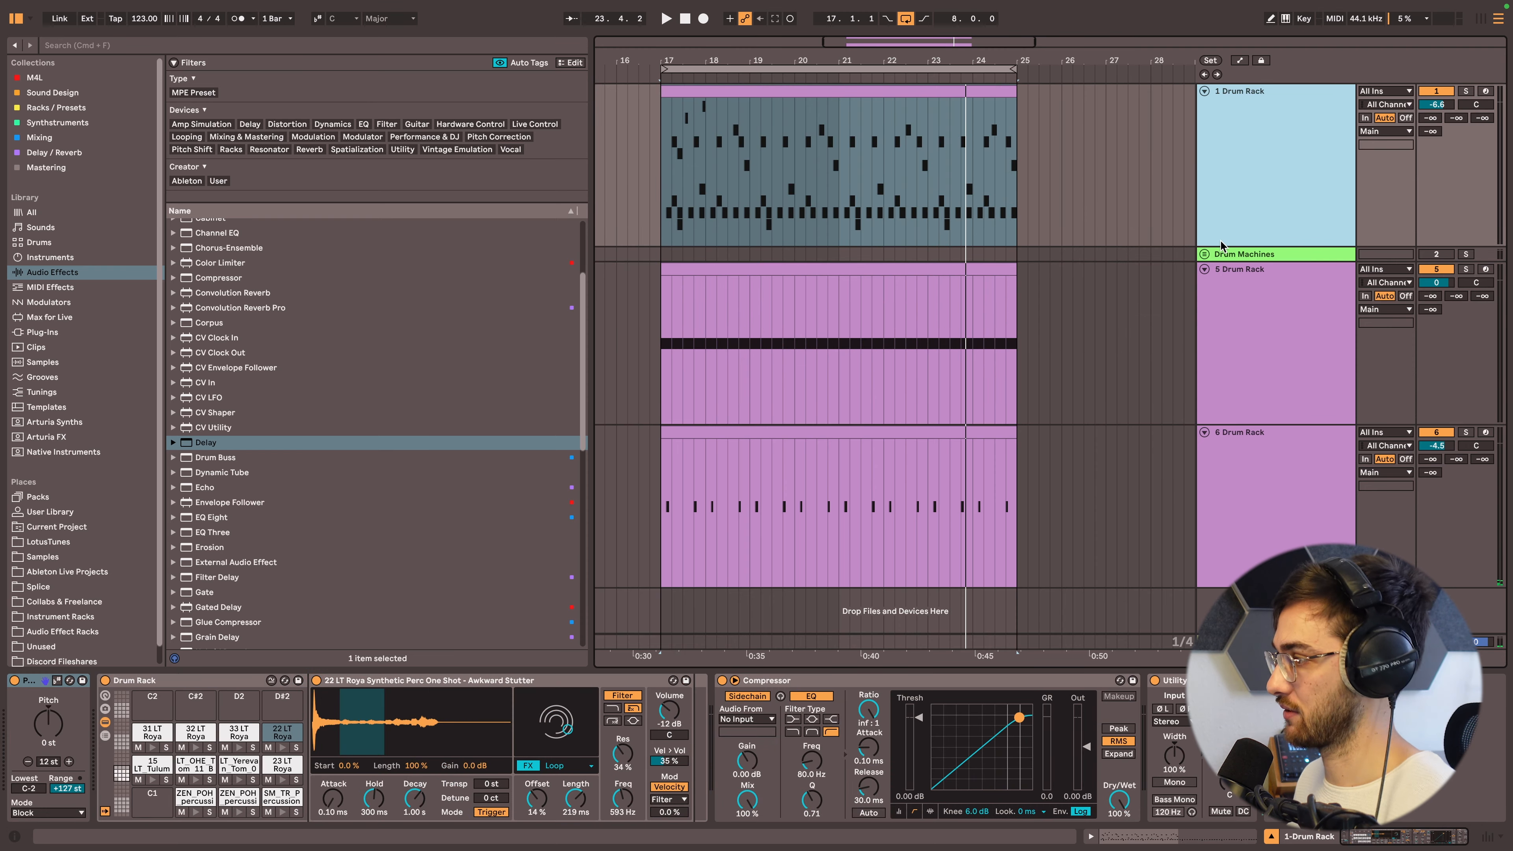